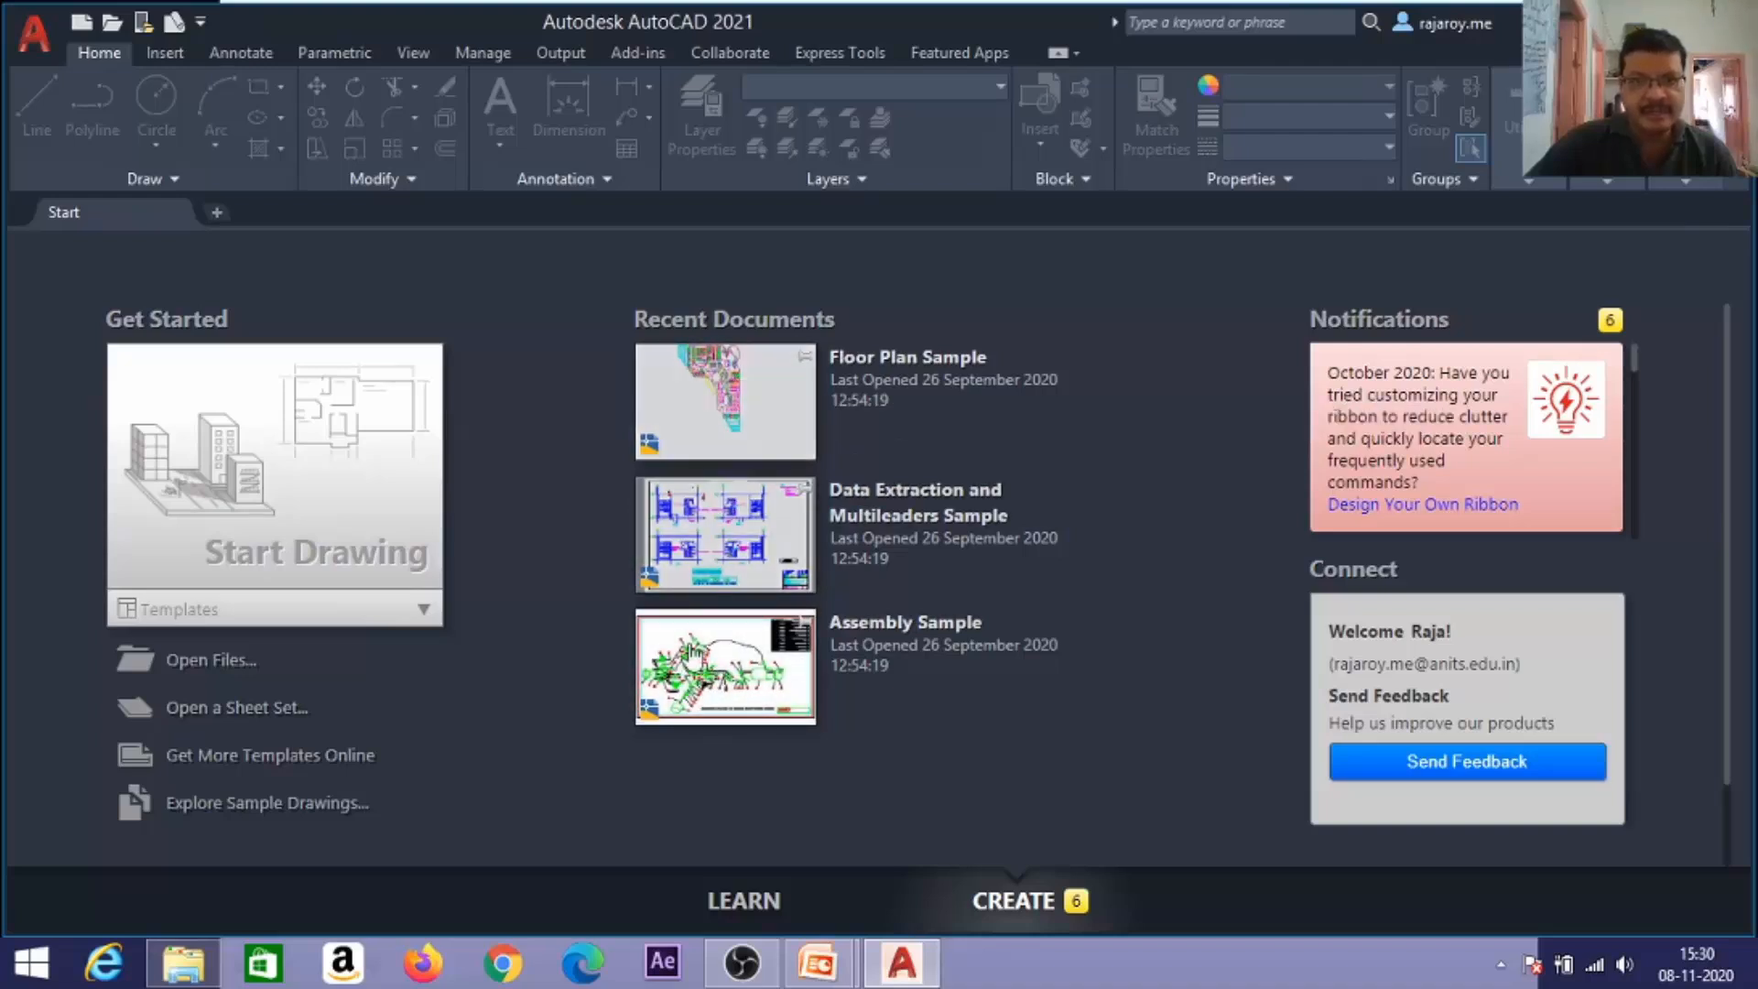
Start a new drawing from the default template.
{"action": "left_click", "coordinate": [272, 493]}
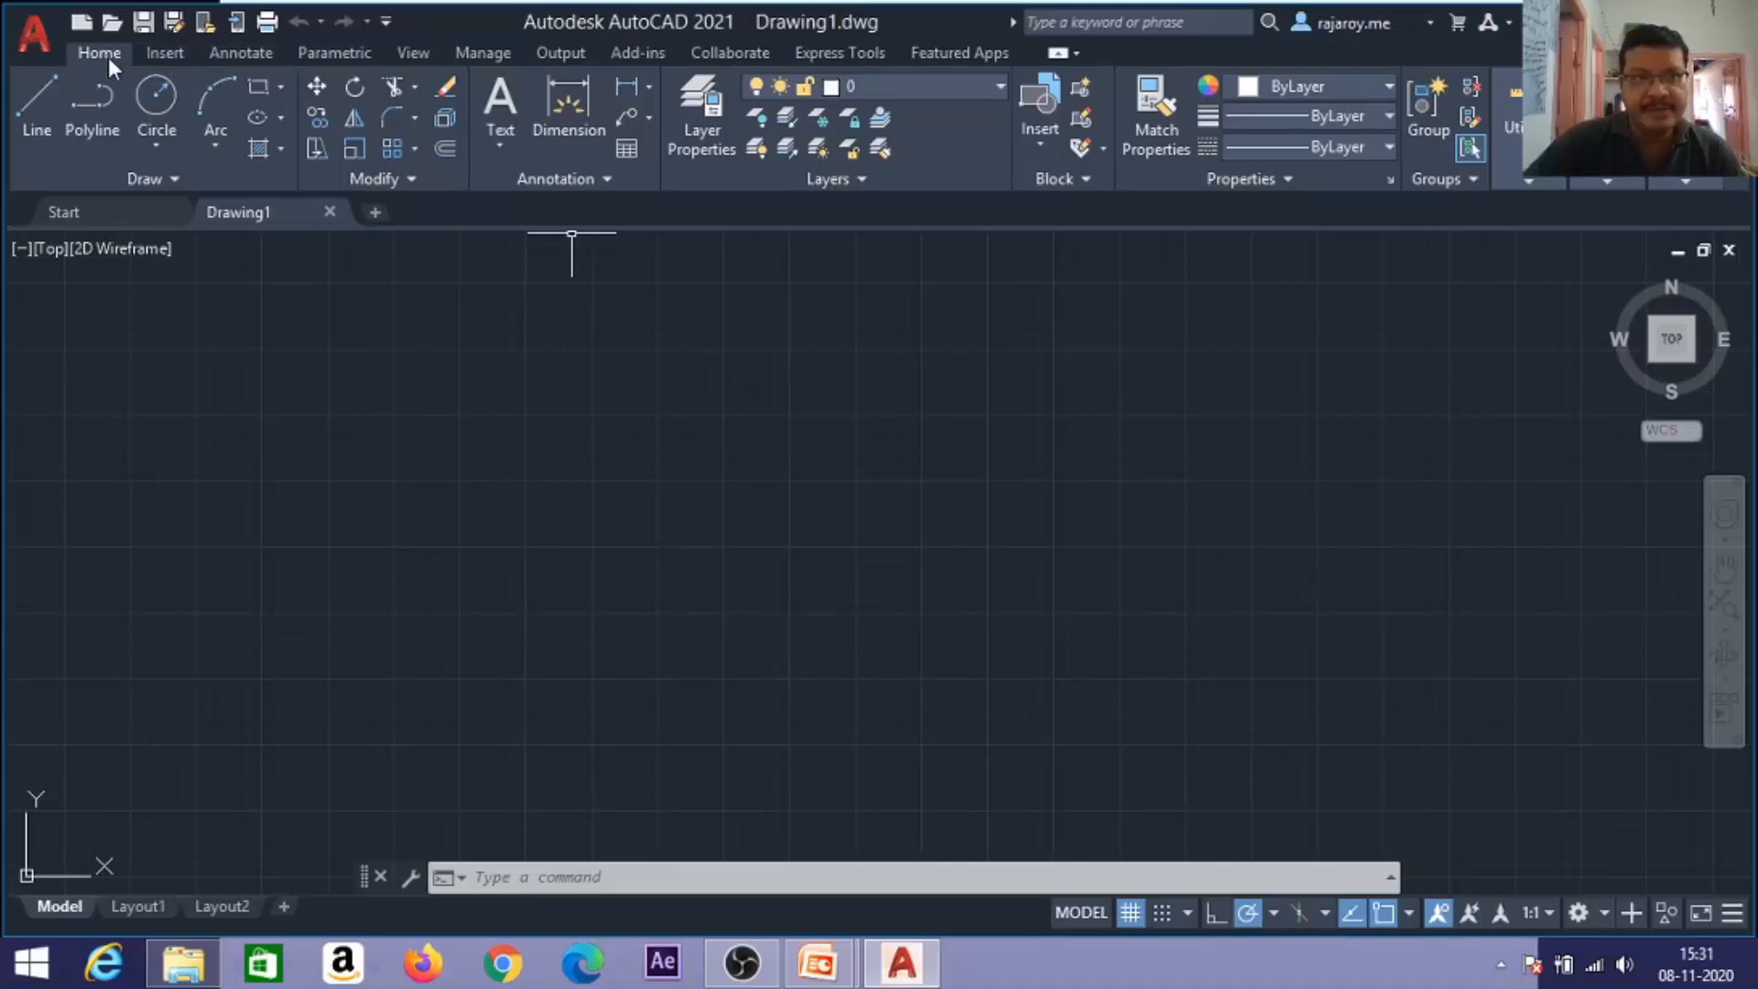
Examine the available insertion, annotation, parametric and view tools, as well as the additional draw, modify and utility commands.
{"action": "left_click", "coordinate": [165, 55]}
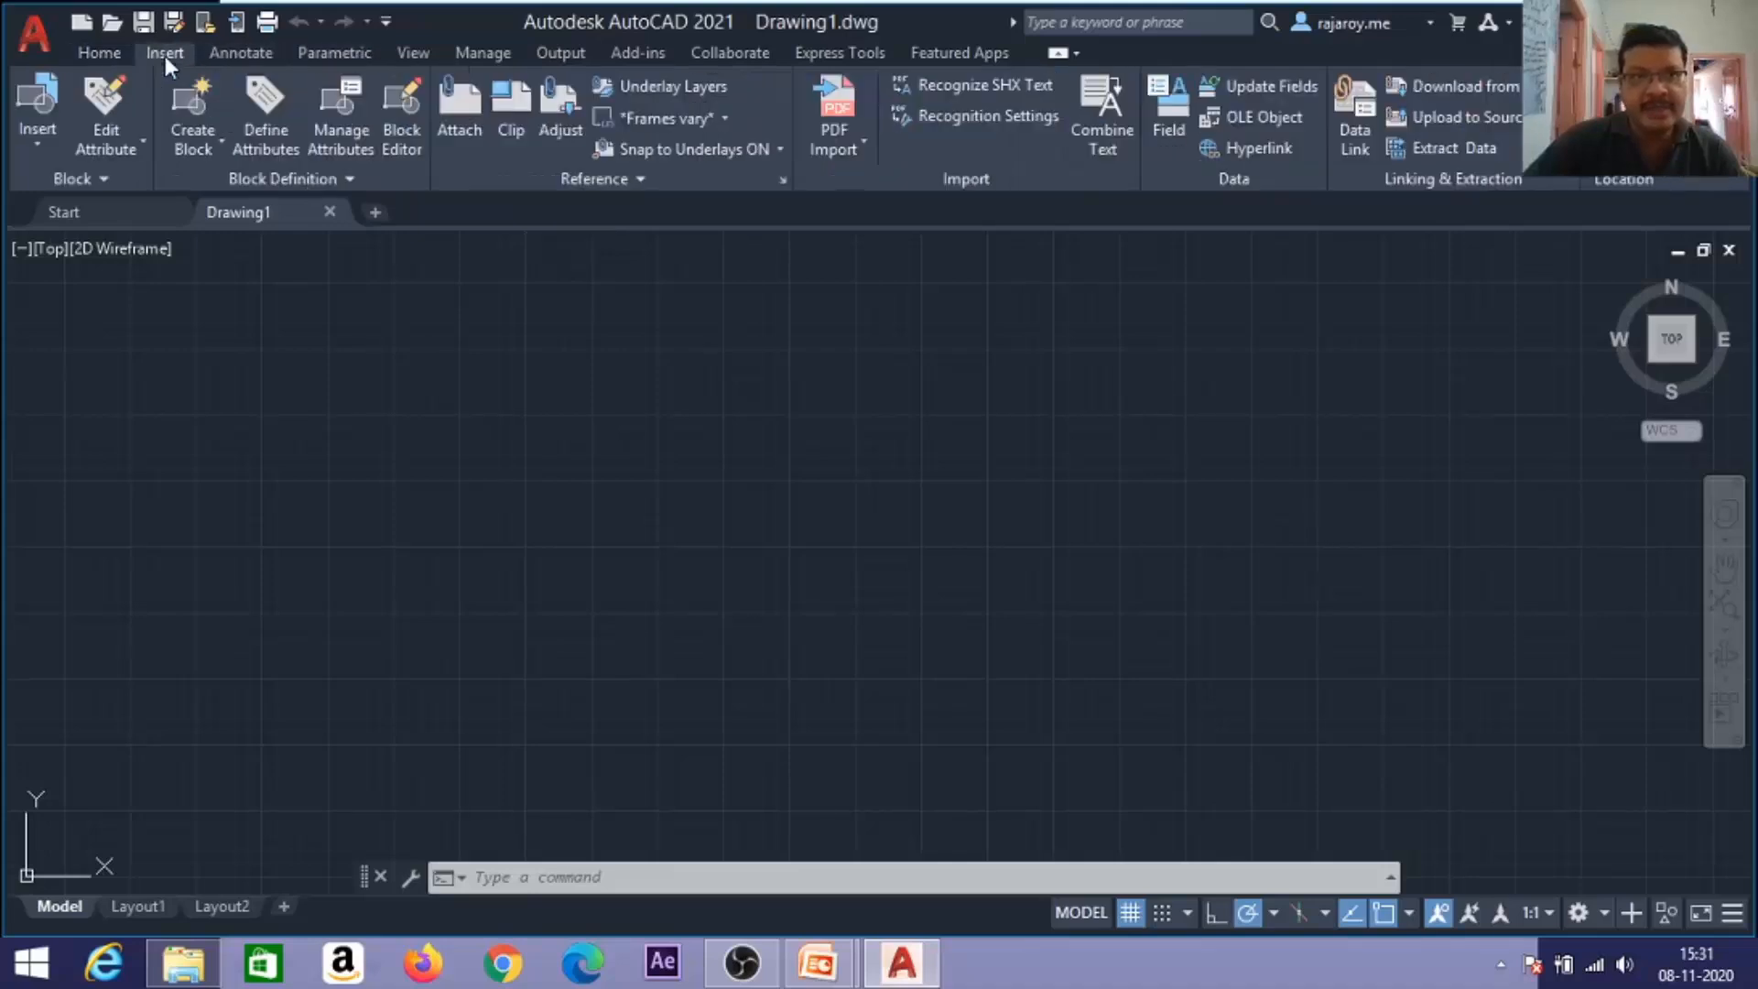
{"action": "left_click", "coordinate": [232, 53]}
{"action": "left_click", "coordinate": [315, 54]}
{"action": "left_click", "coordinate": [412, 54]}
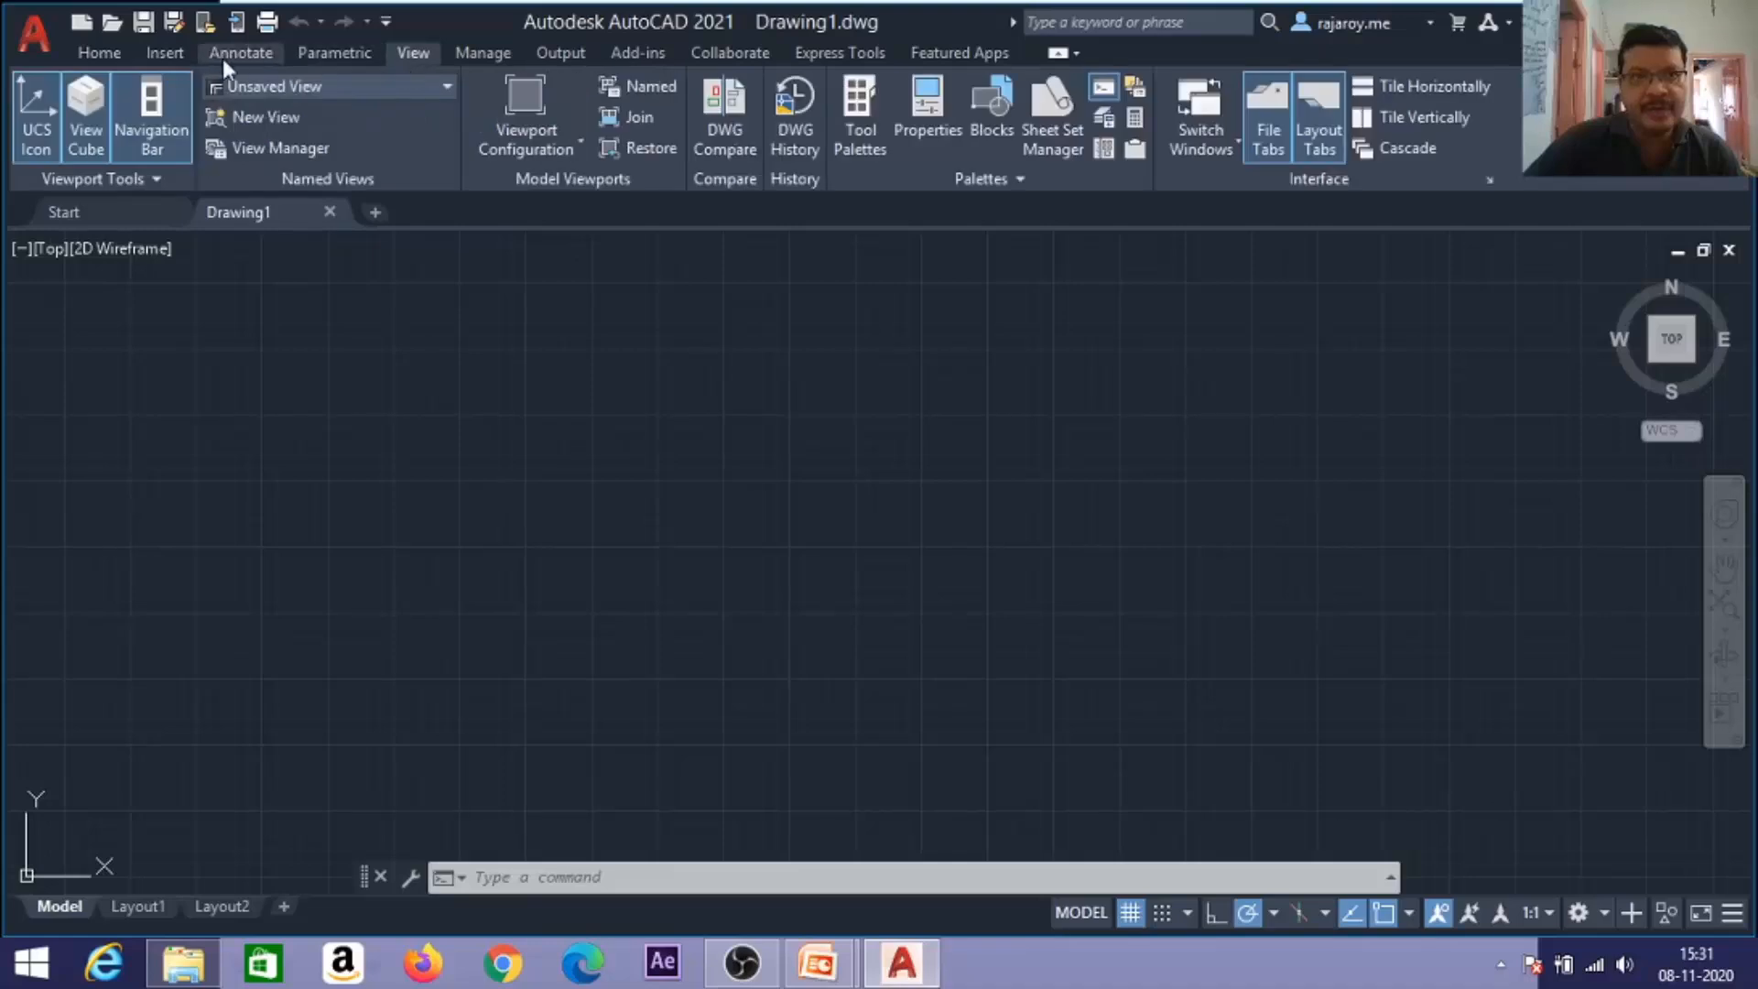
{"action": "left_click", "coordinate": [101, 53]}
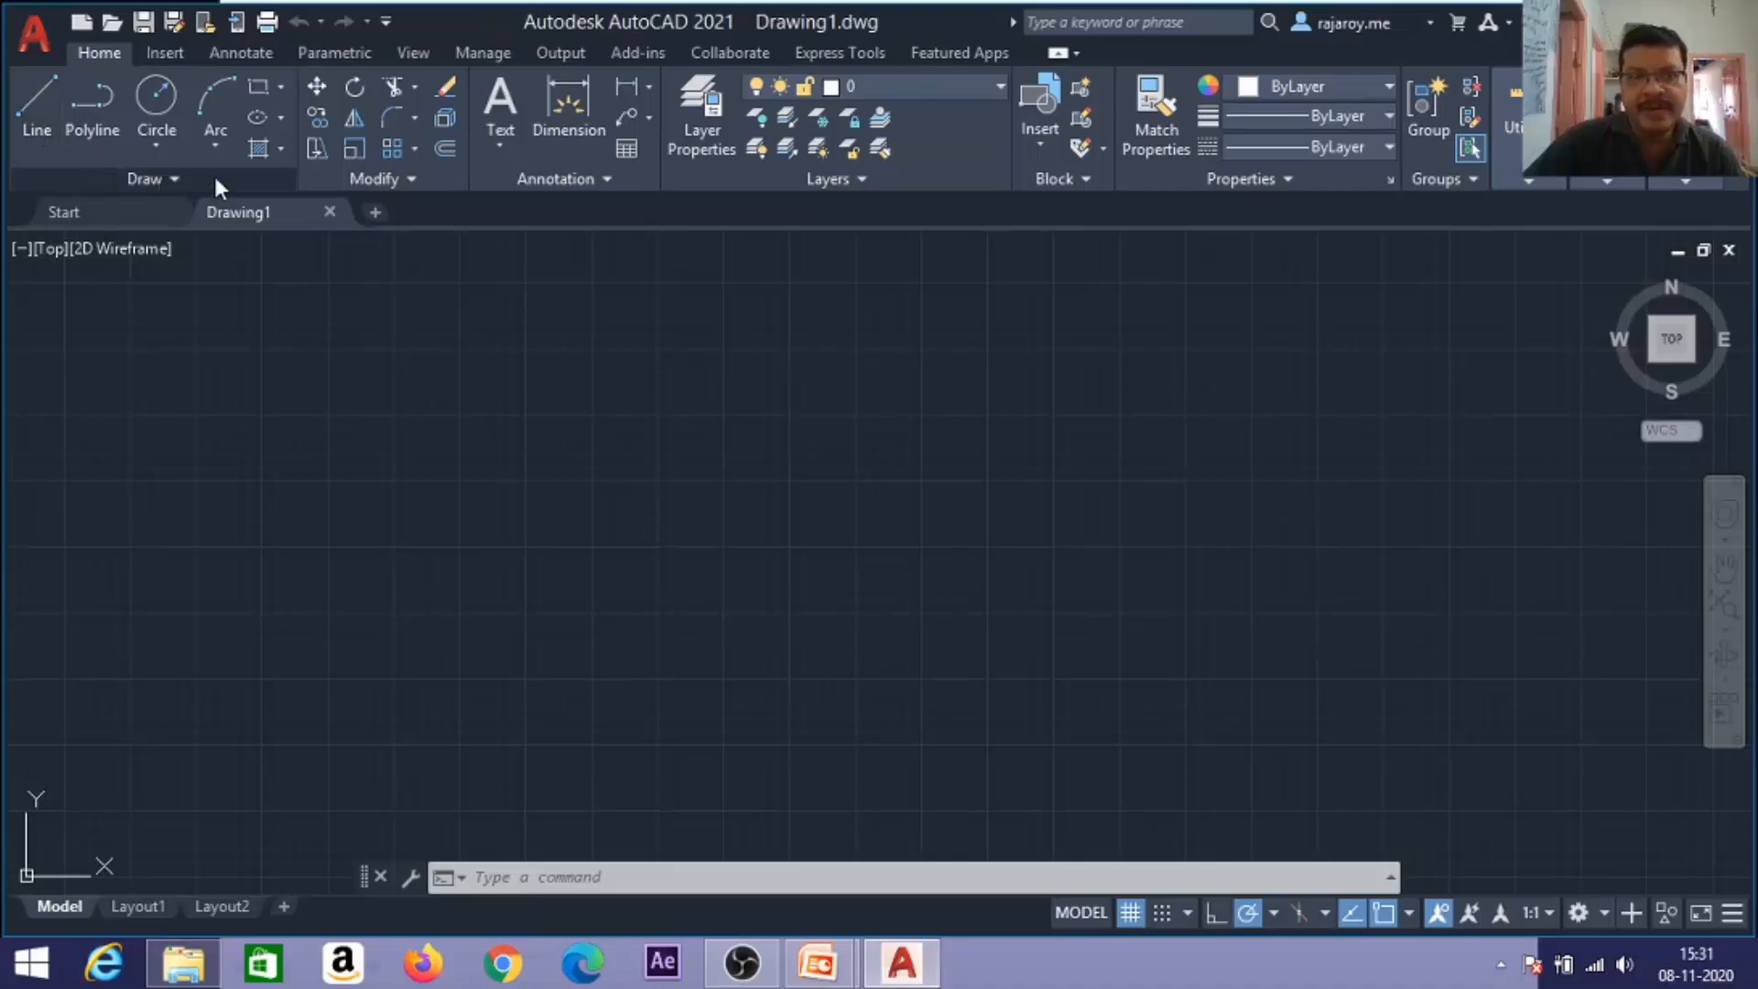
{"action": "left_click", "coordinate": [175, 183]}
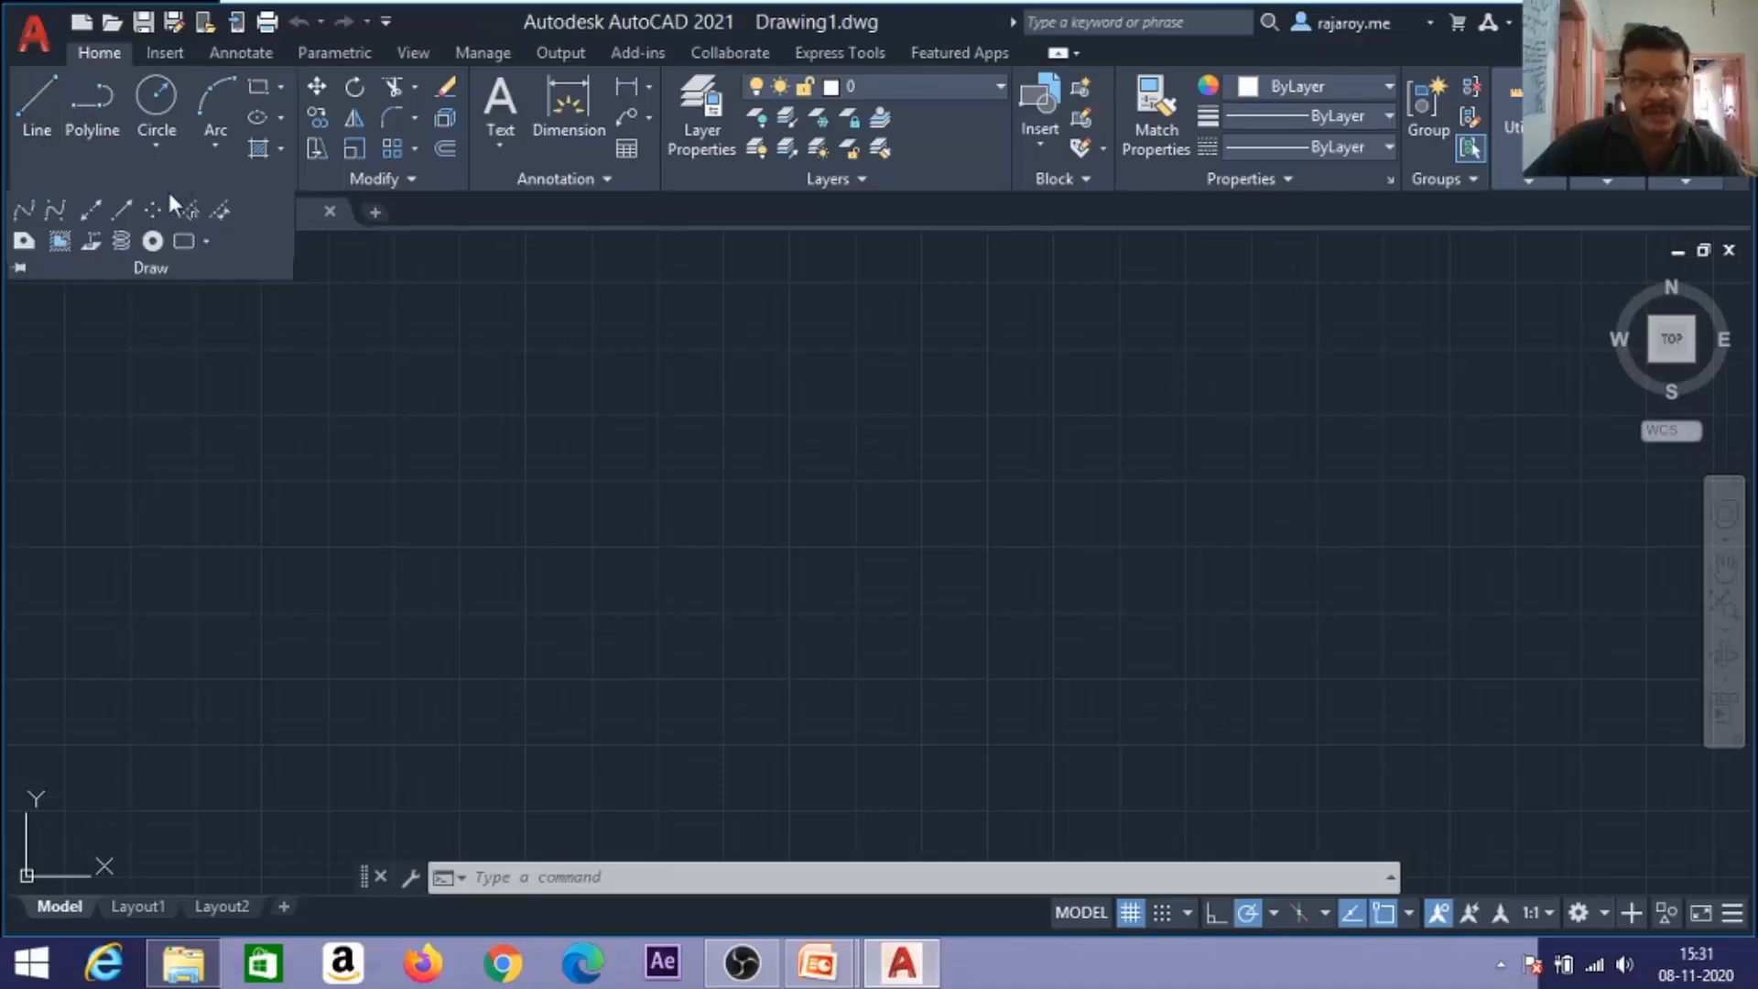
{"action": "left_click", "coordinate": [397, 180]}
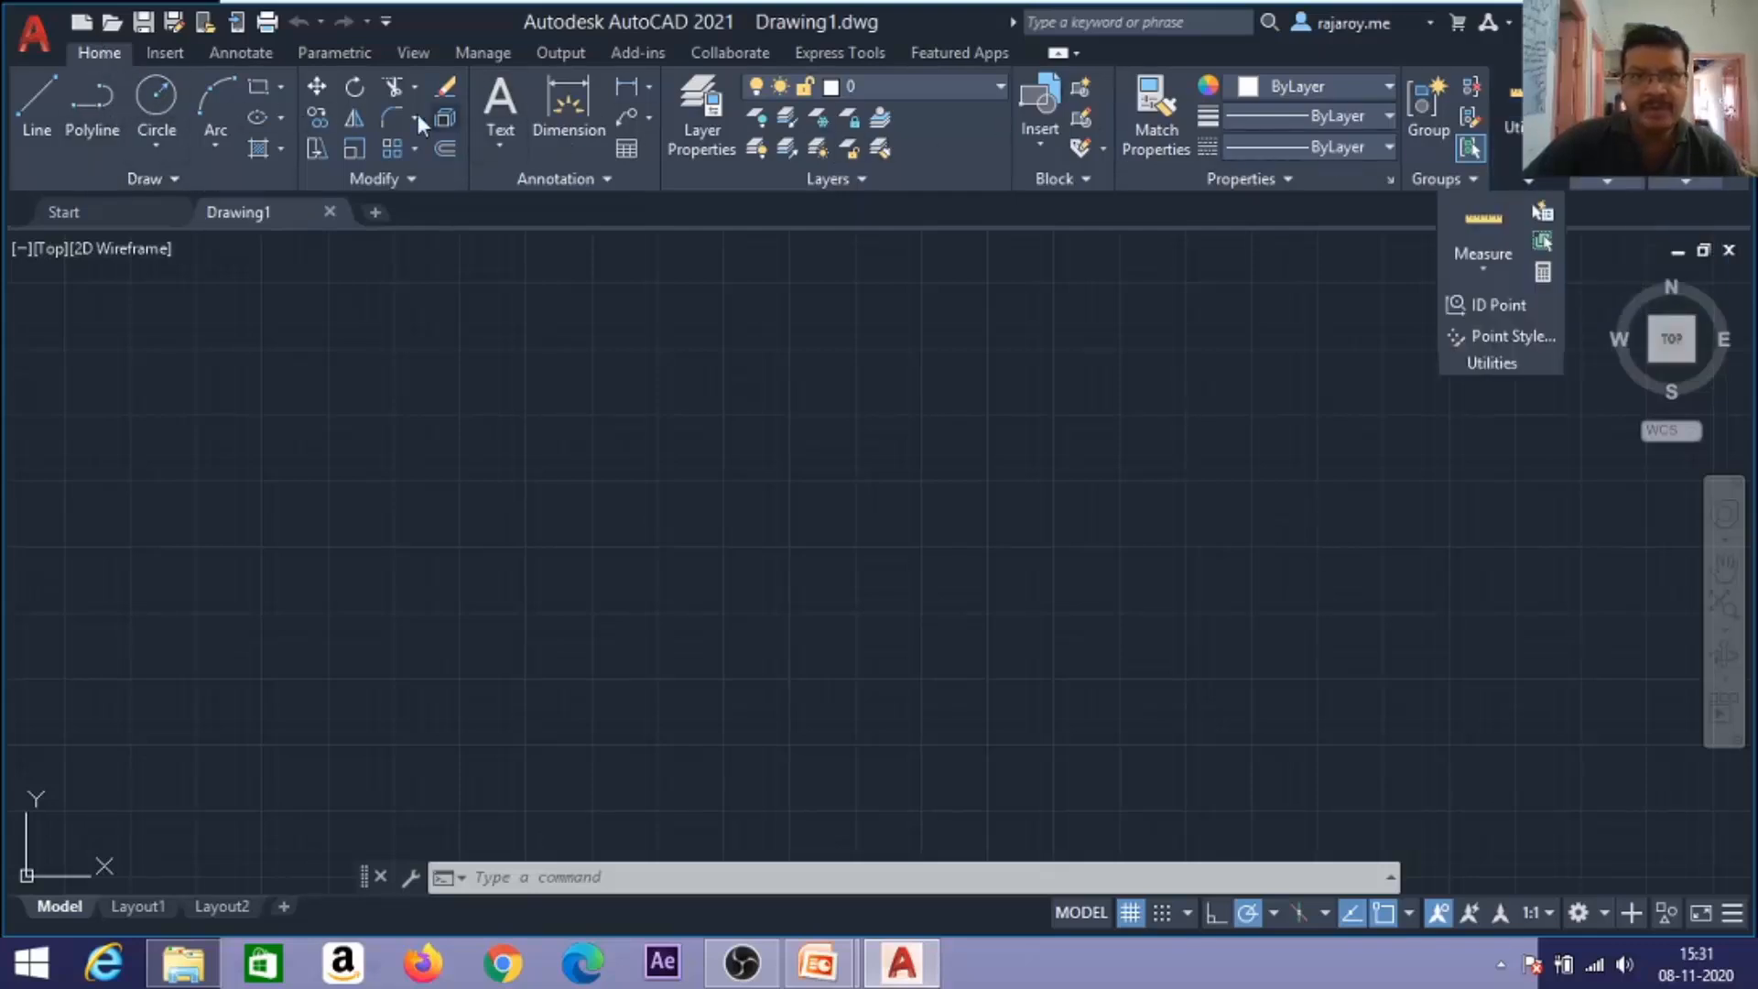
{"action": "mouse_move", "coordinate": [1520, 155]}
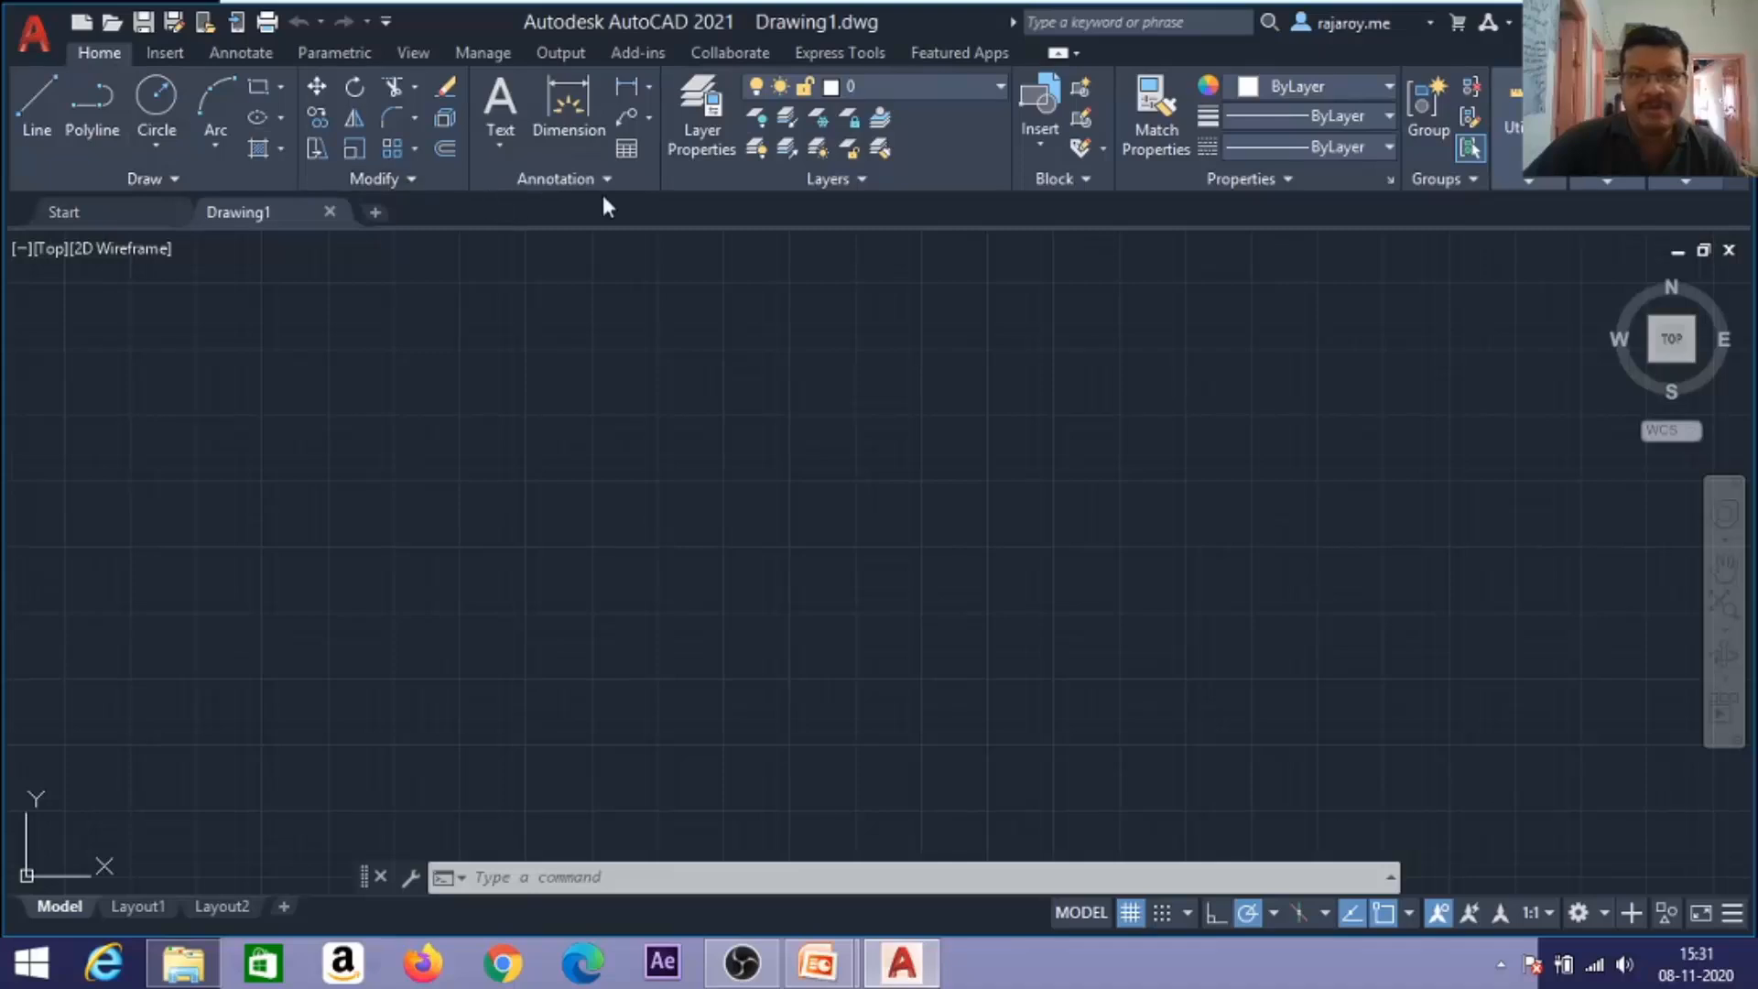
{"action": "left_click", "coordinate": [1512, 114]}
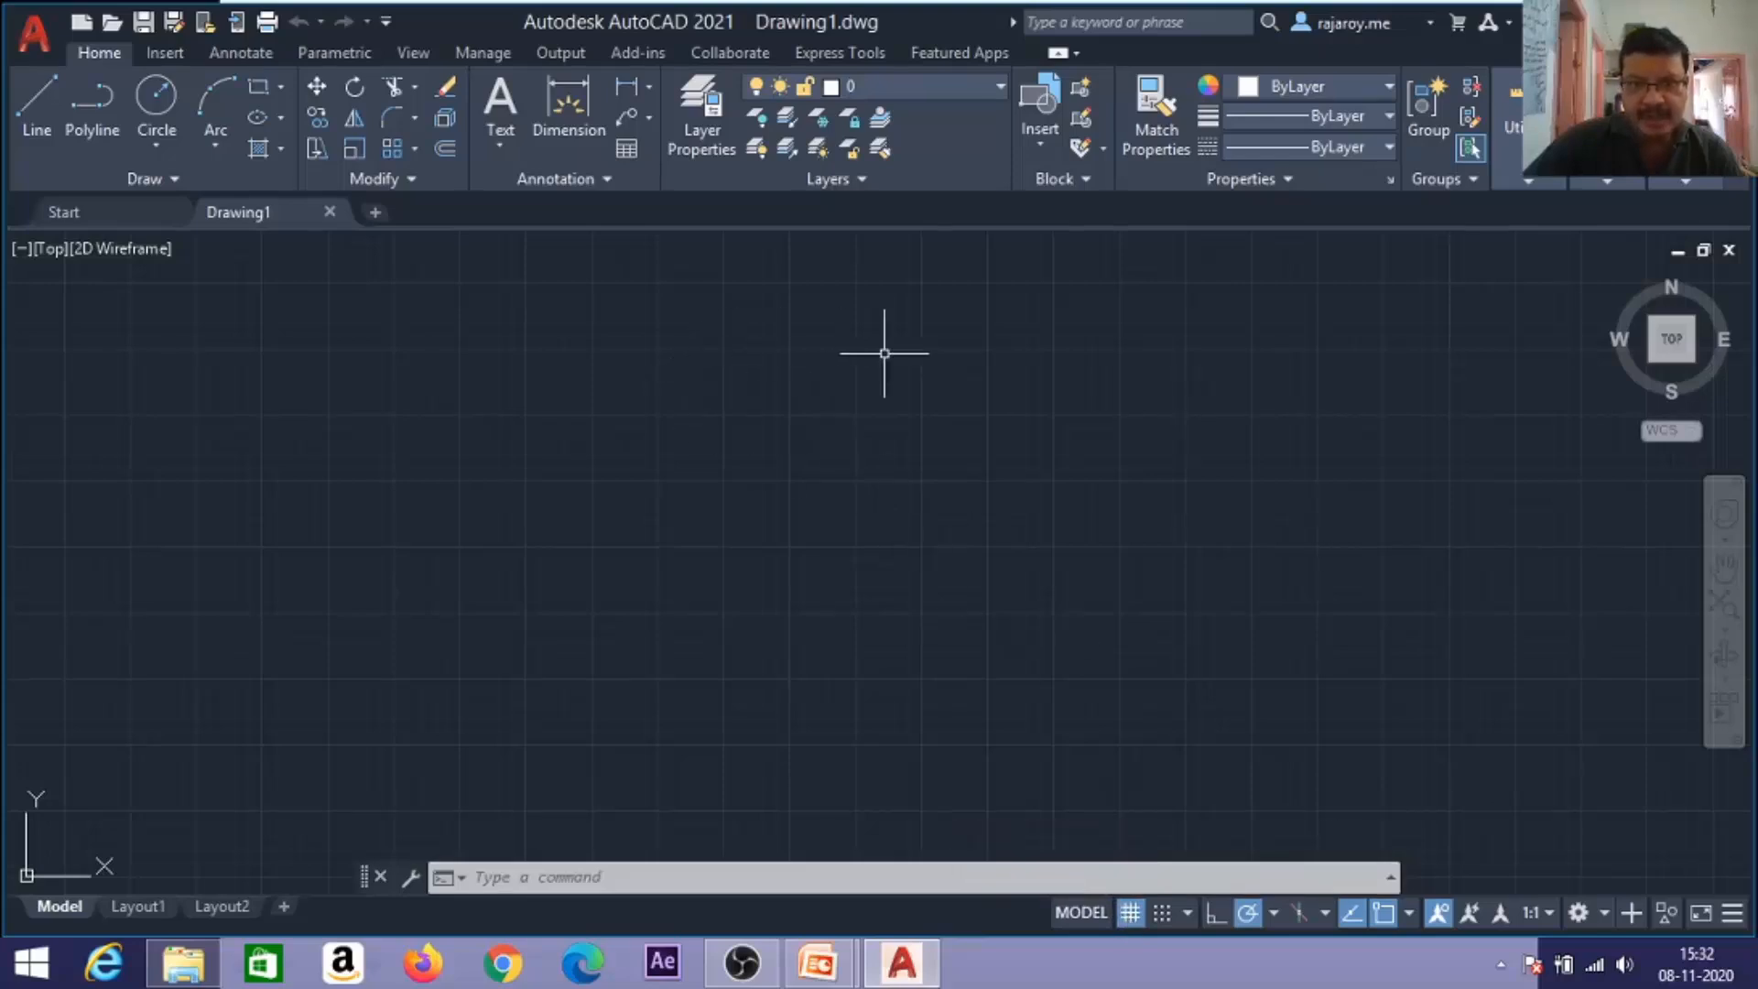
Turn off the grid display in the drawing area and leave snap mode off.
{"action": "left_click", "coordinate": [1130, 914]}
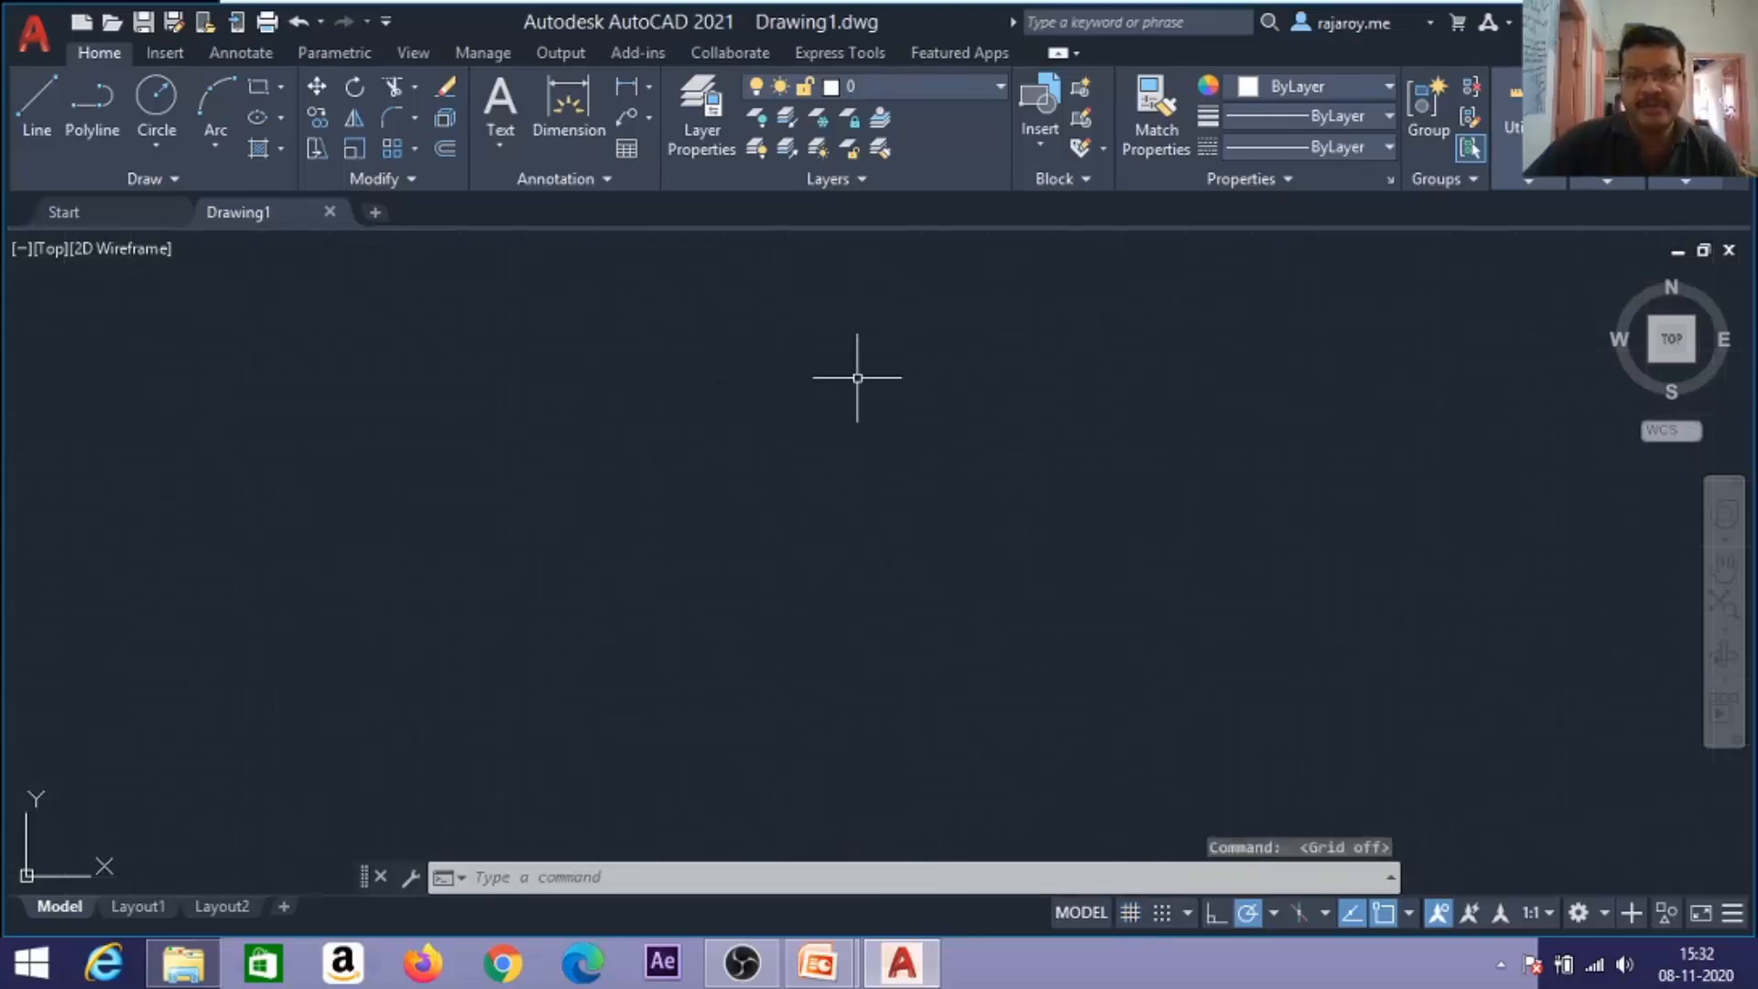
{"action": "left_click", "coordinate": [1132, 913]}
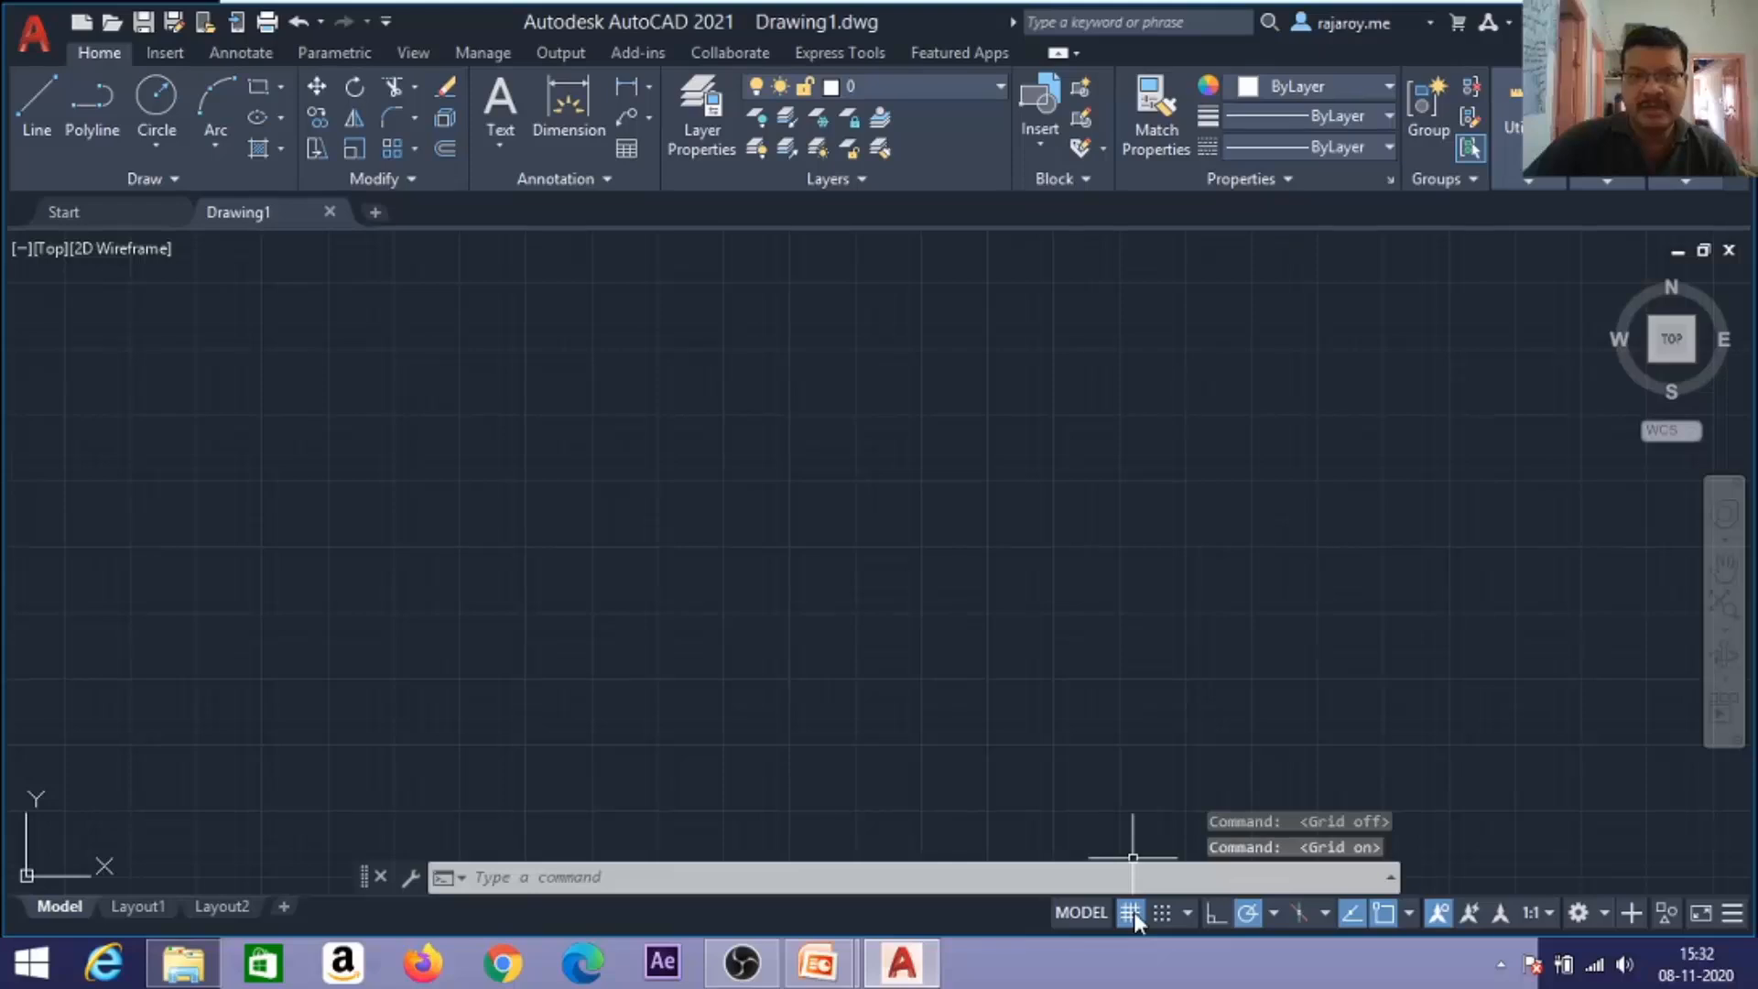
{"action": "left_click", "coordinate": [1134, 914]}
{"action": "left_click", "coordinate": [1163, 914]}
{"action": "left_click", "coordinate": [1163, 914]}
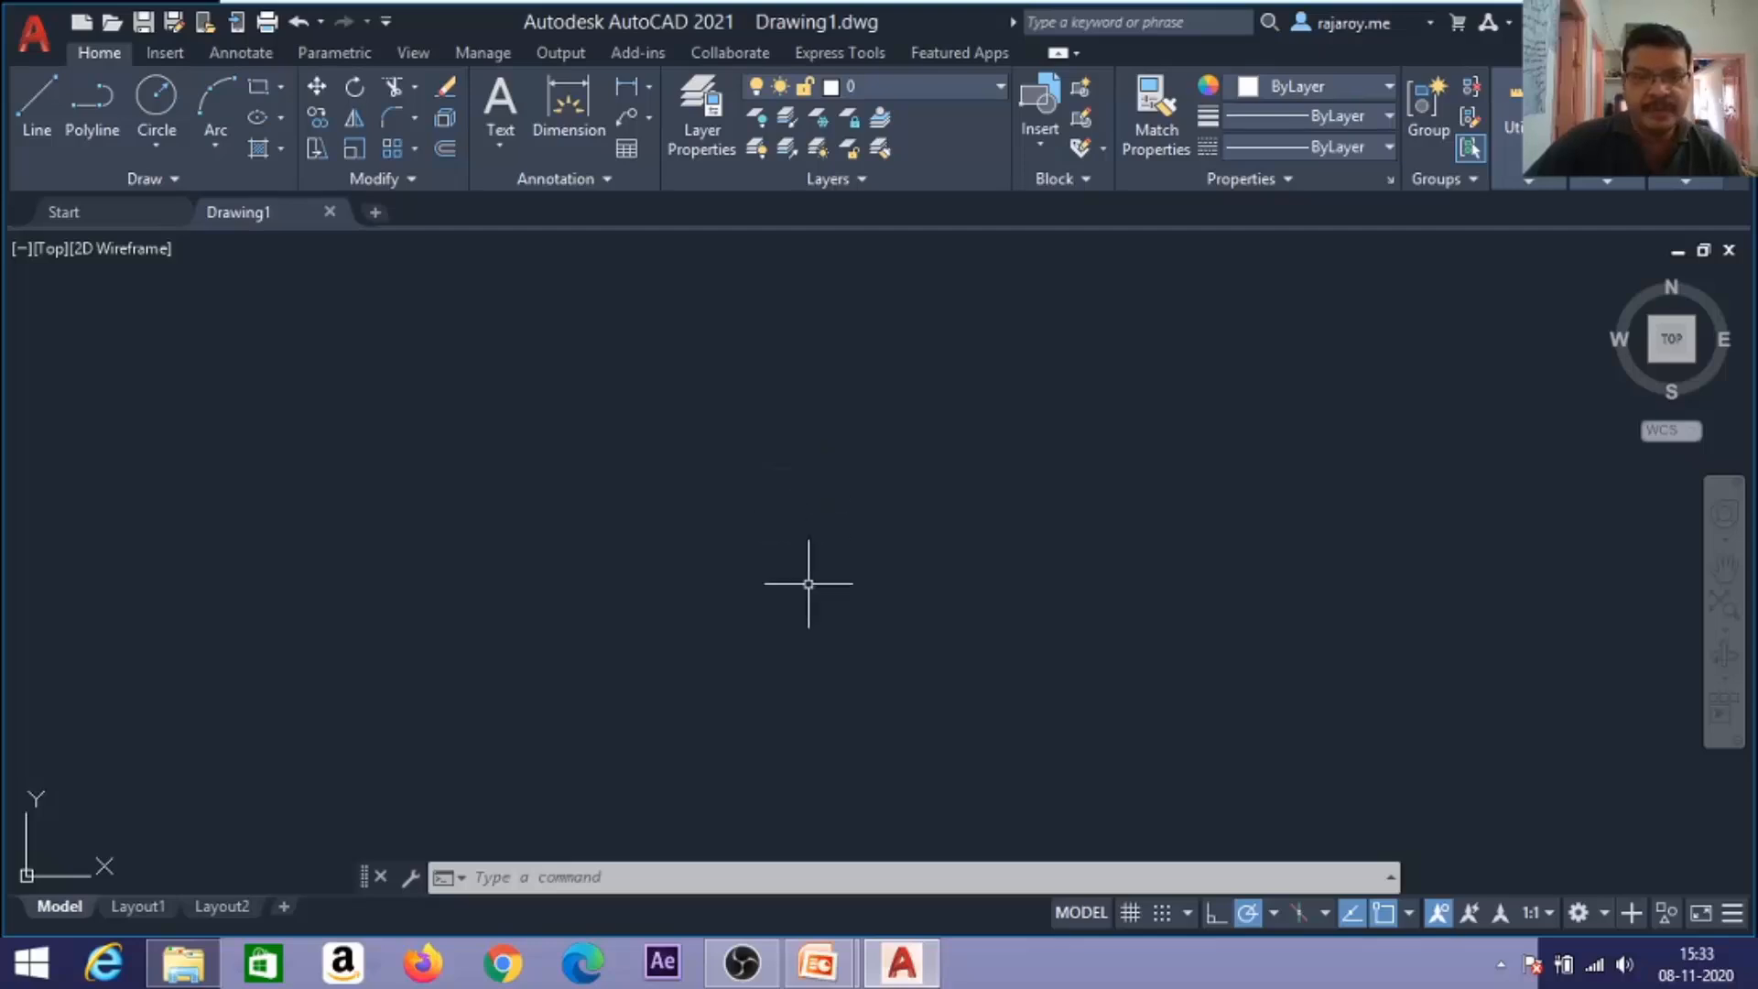
Switch to the PowerPoint slide show to review the units, limits and zoom setup steps, and return to AutoCAD.
{"action": "left_click", "coordinate": [827, 964]}
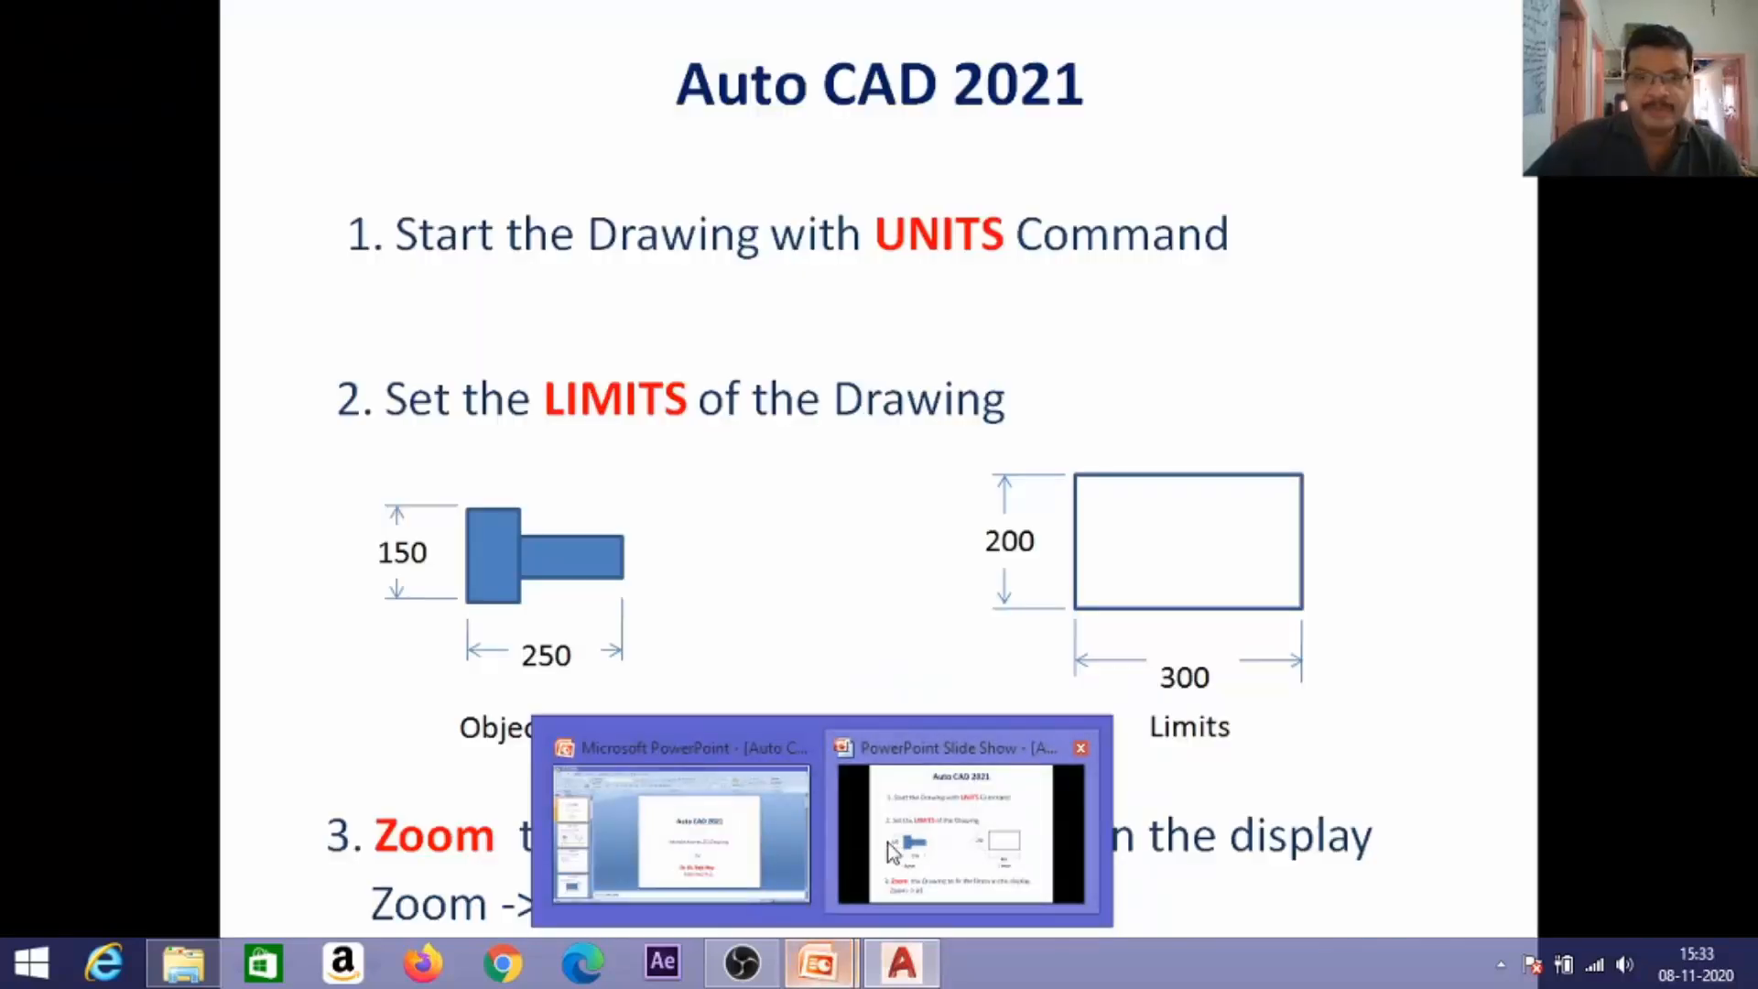
{"action": "left_click", "coordinate": [895, 850]}
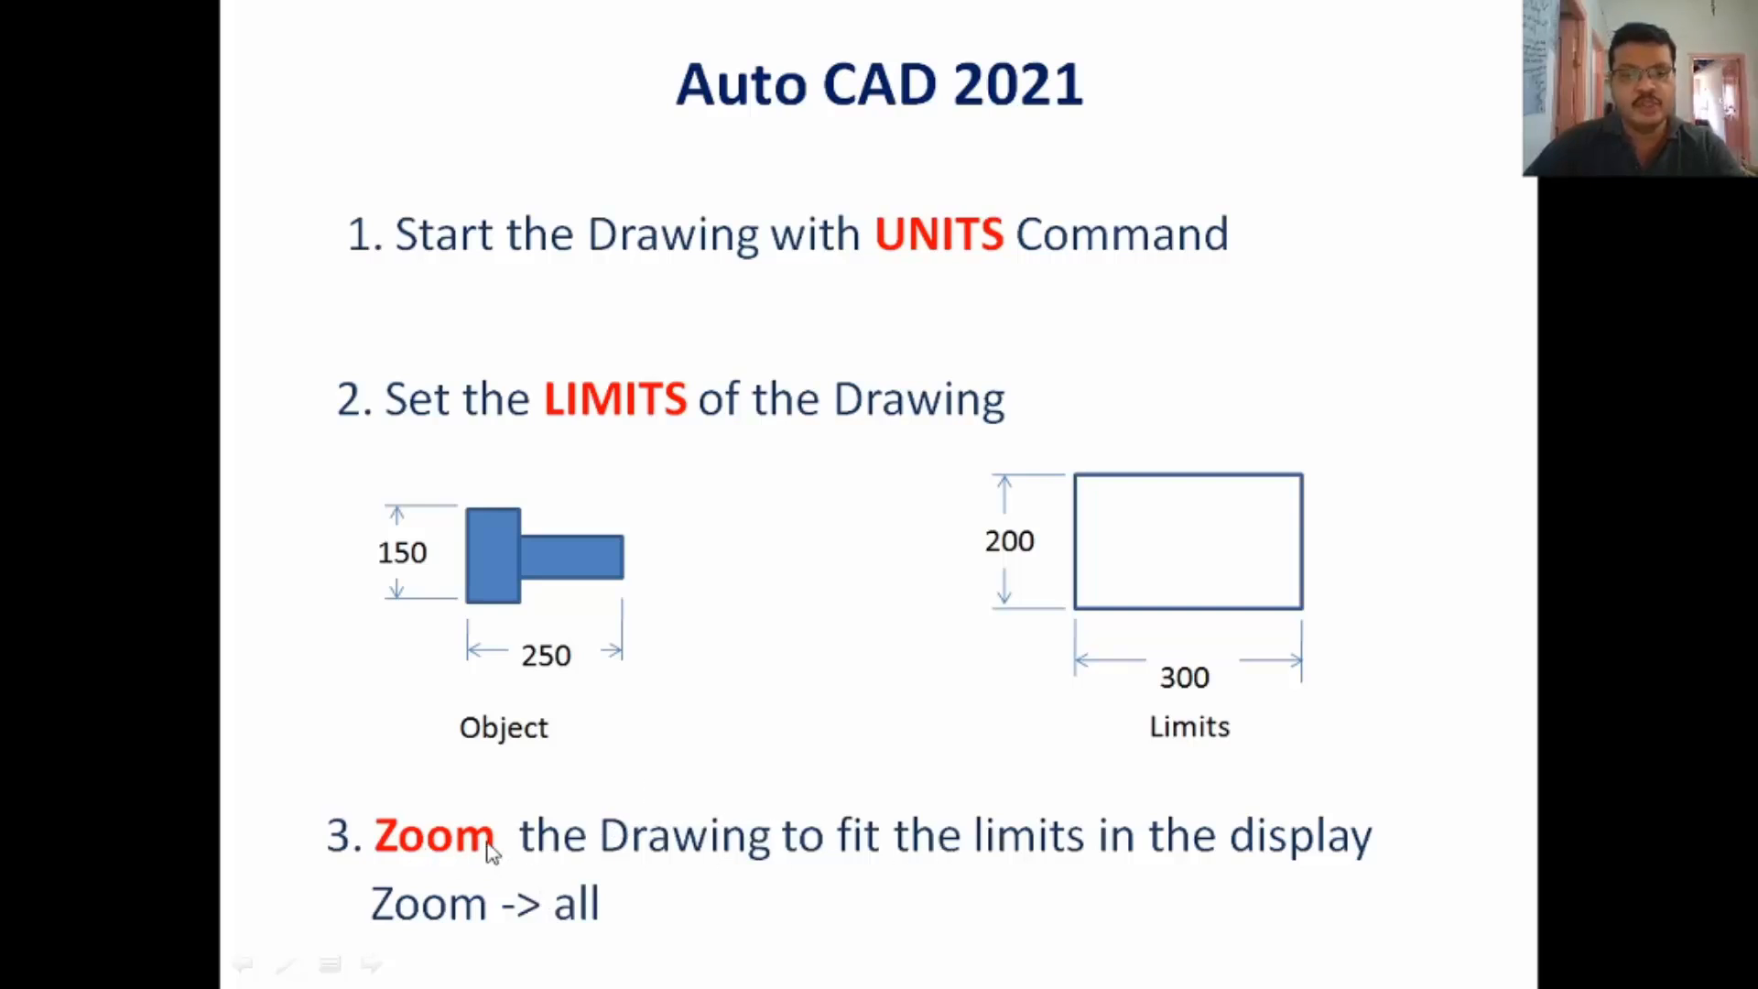
{"action": "key", "text": "alt+Tab"}
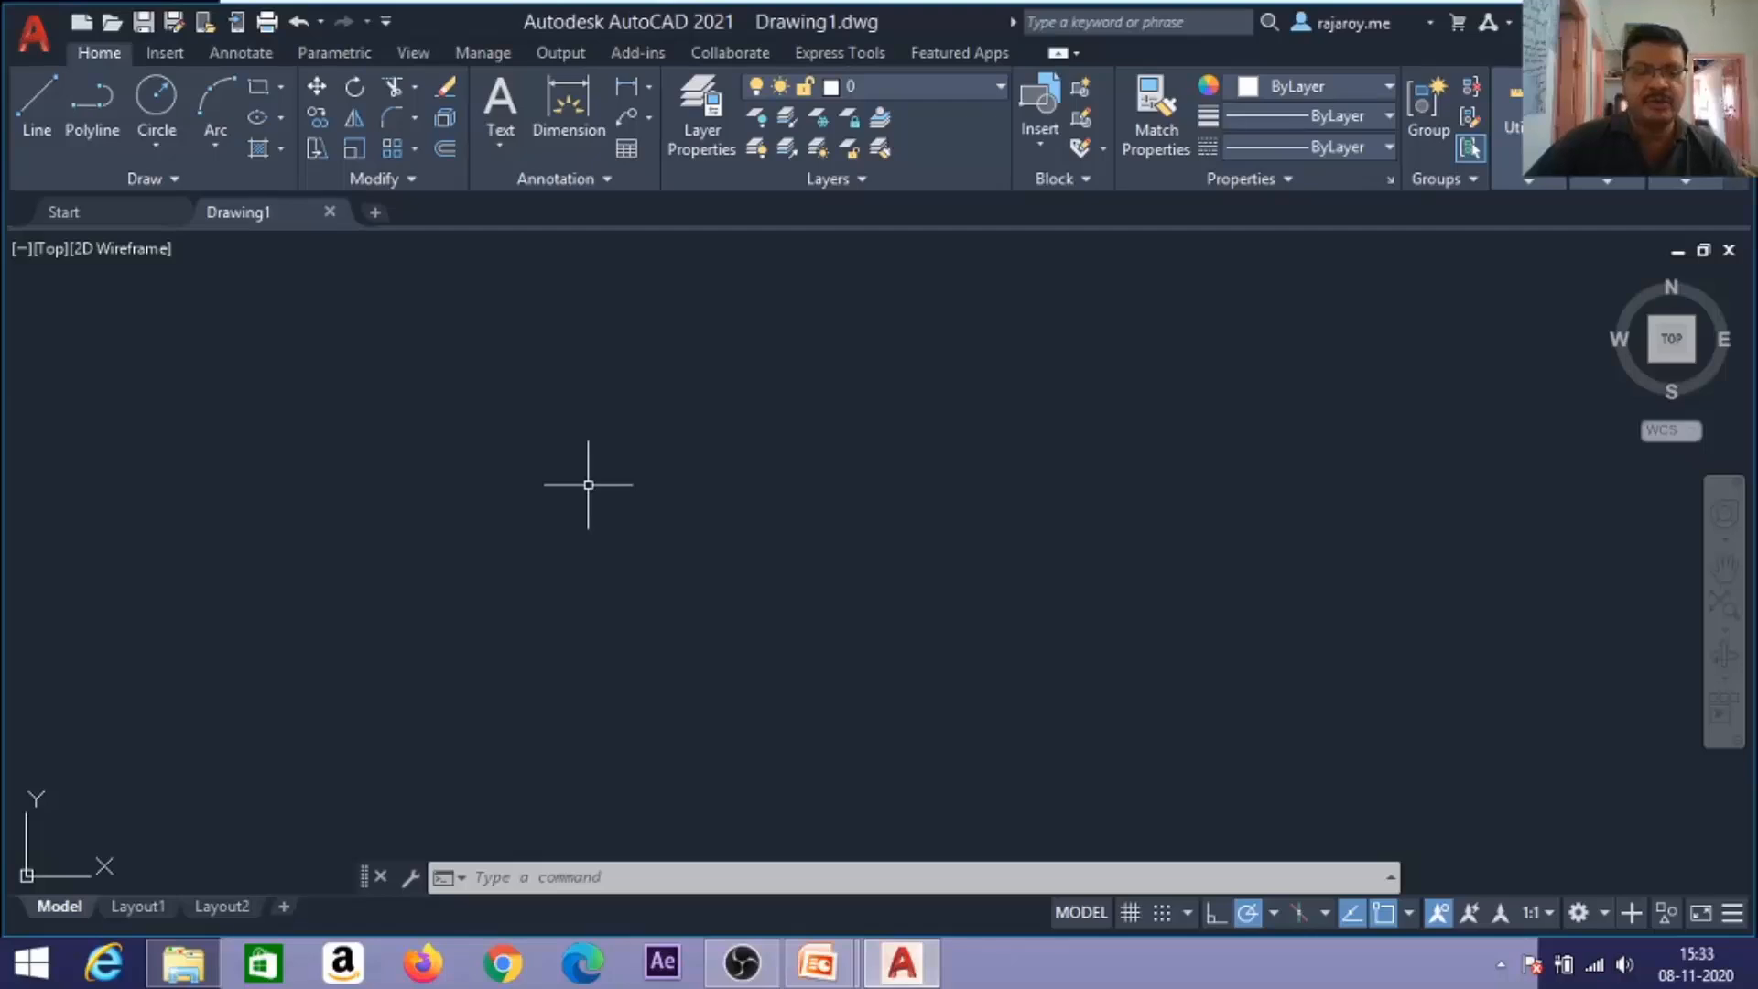
Set the drawing units' insertion scale to Millimeters with the UNITS command.
{"action": "type", "text": "uni"}
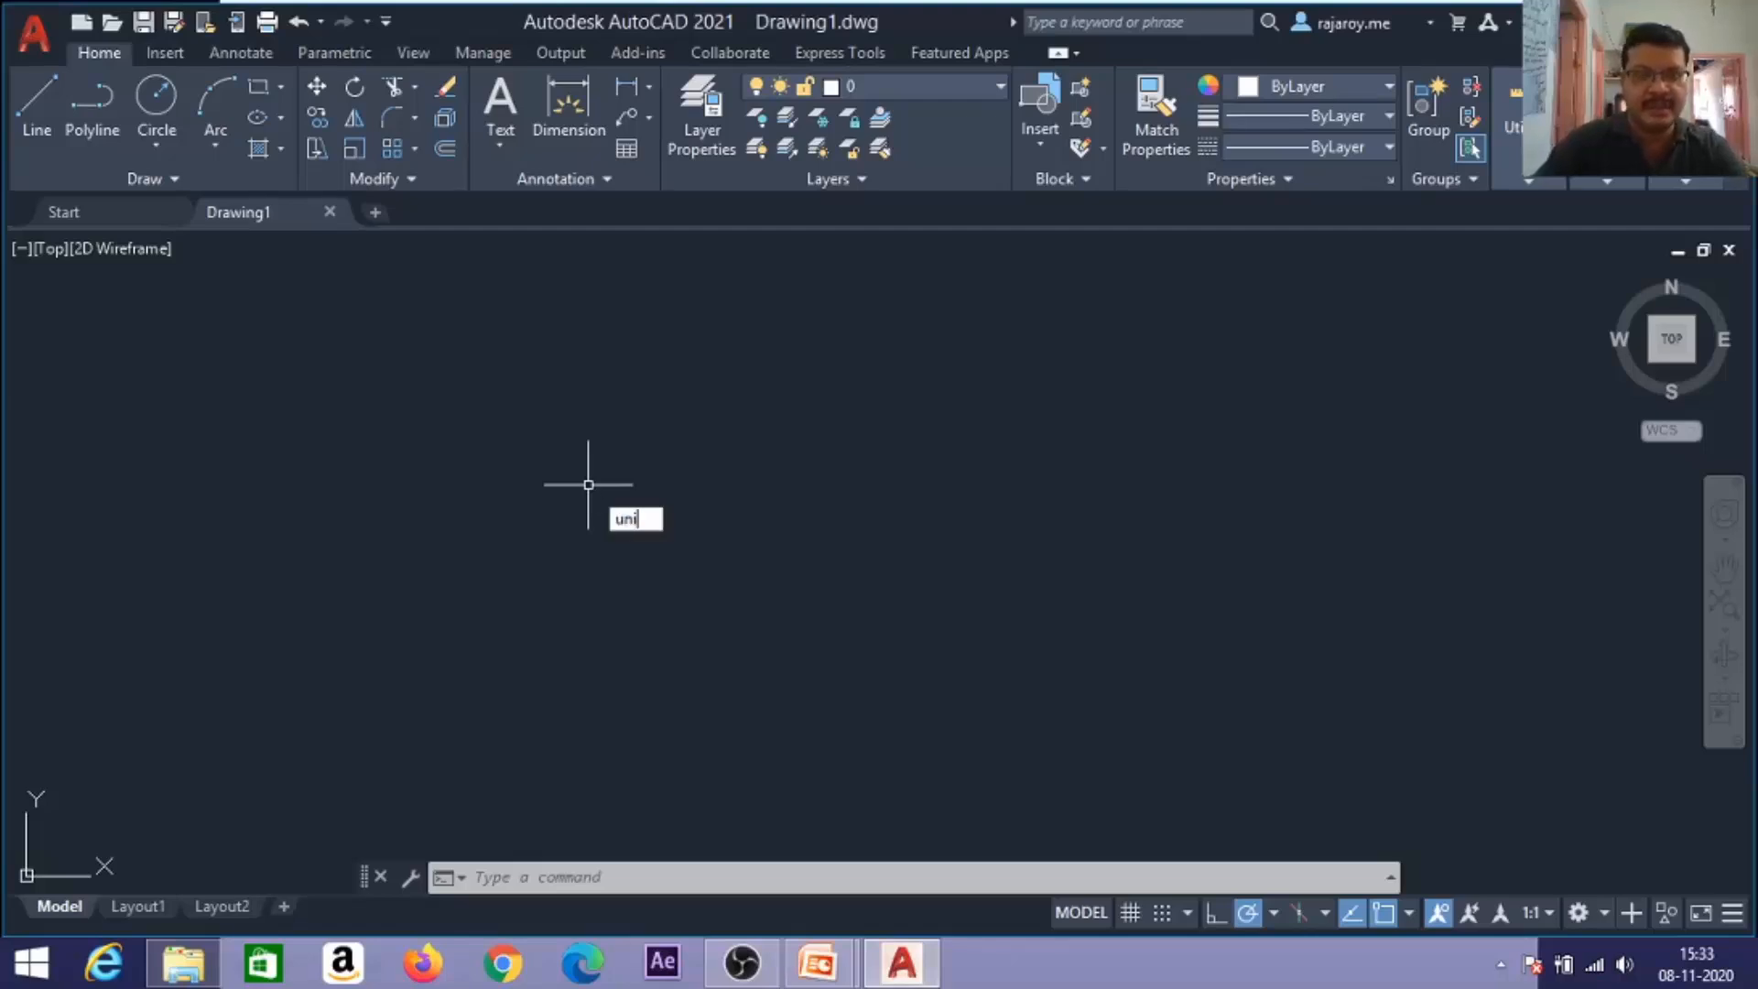
{"action": "type", "text": "ts"}
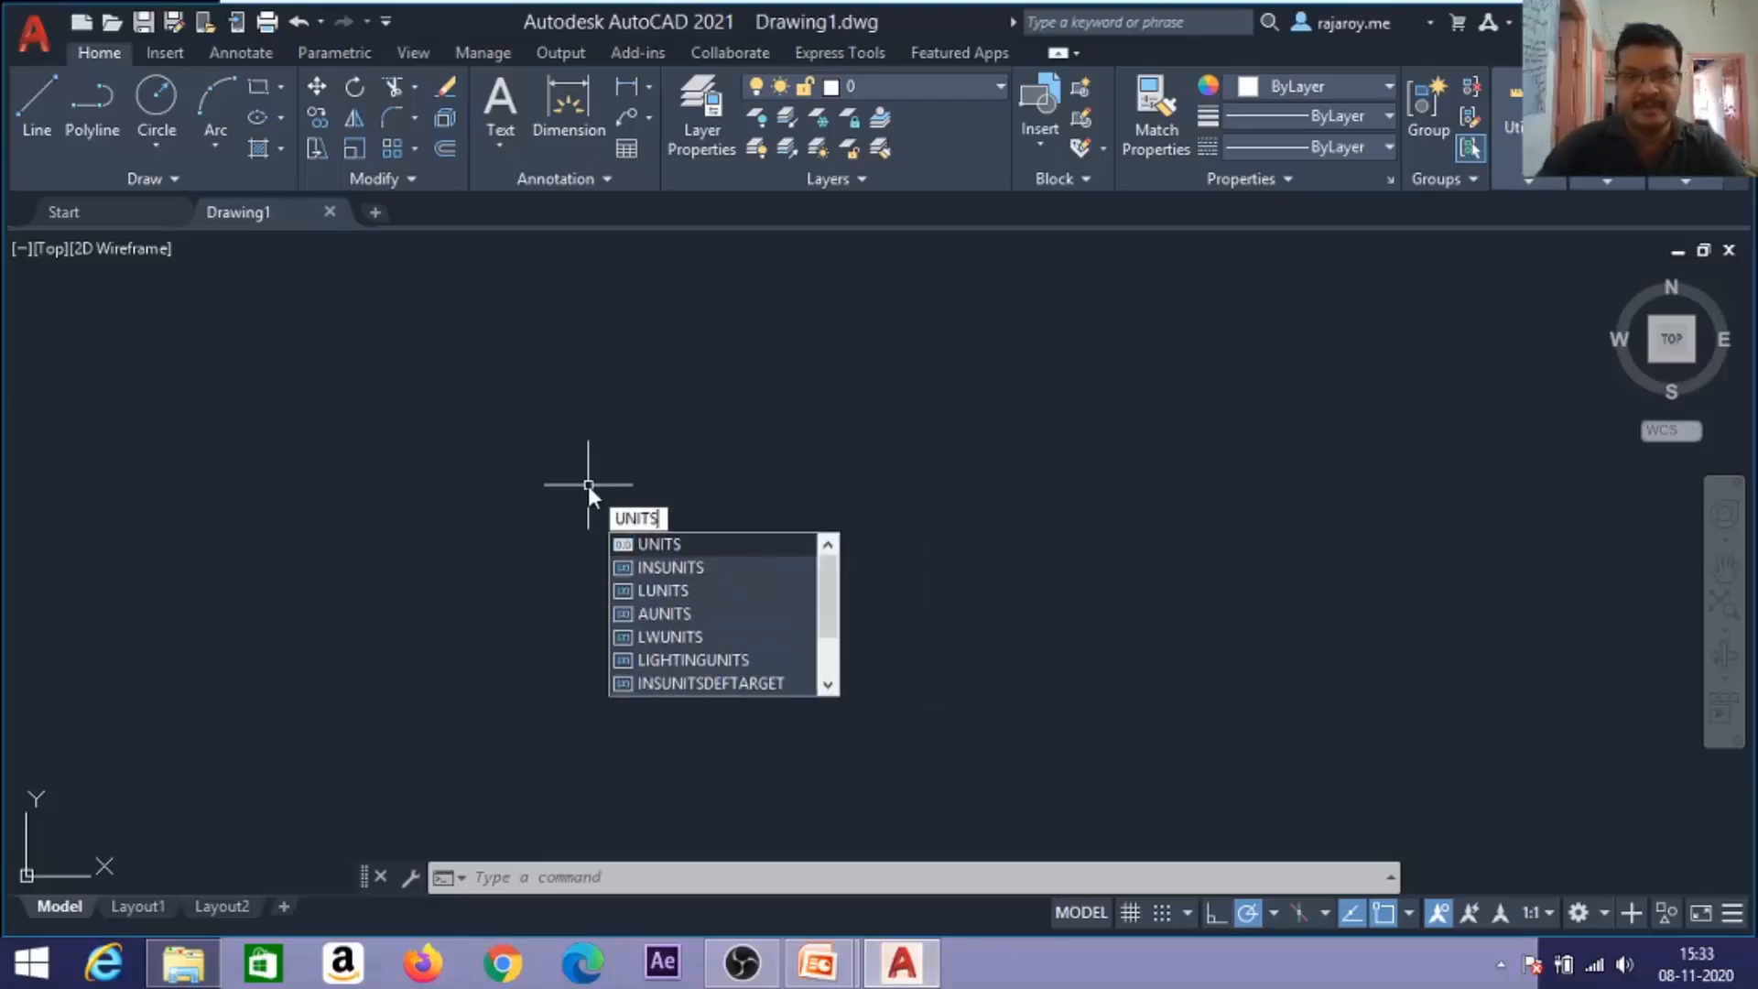
{"action": "key", "text": "Return"}
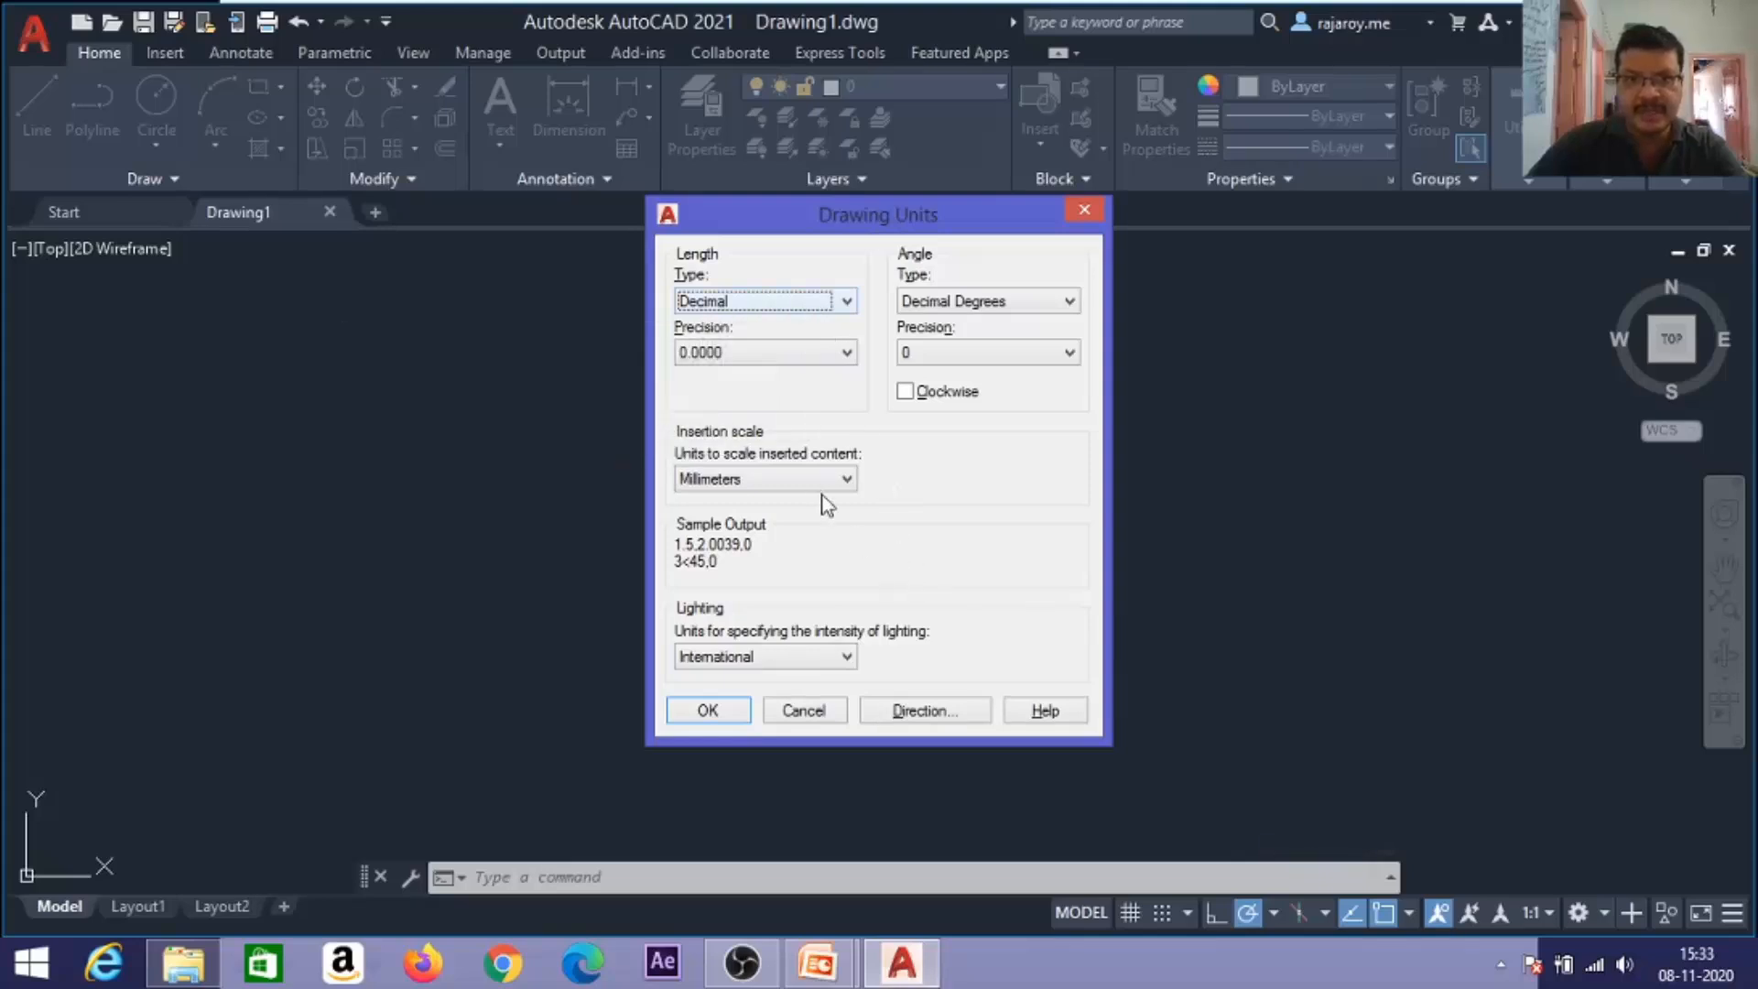
{"action": "left_click", "coordinate": [845, 481]}
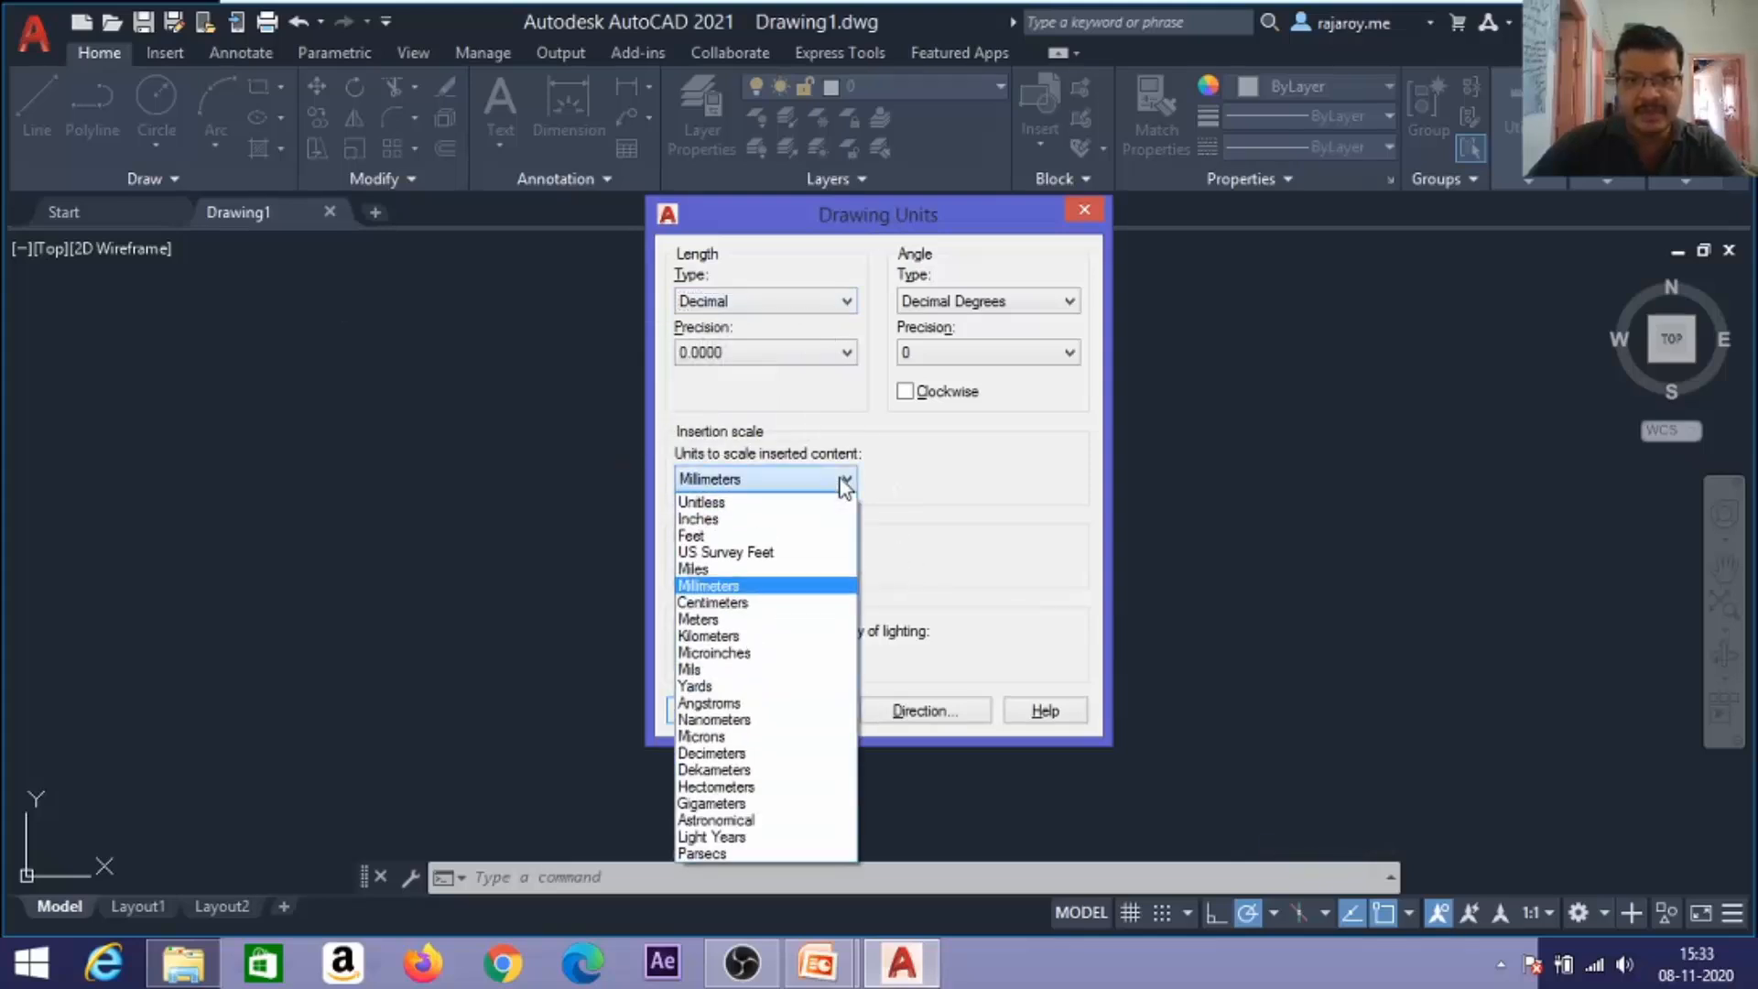
{"action": "left_click", "coordinate": [719, 587]}
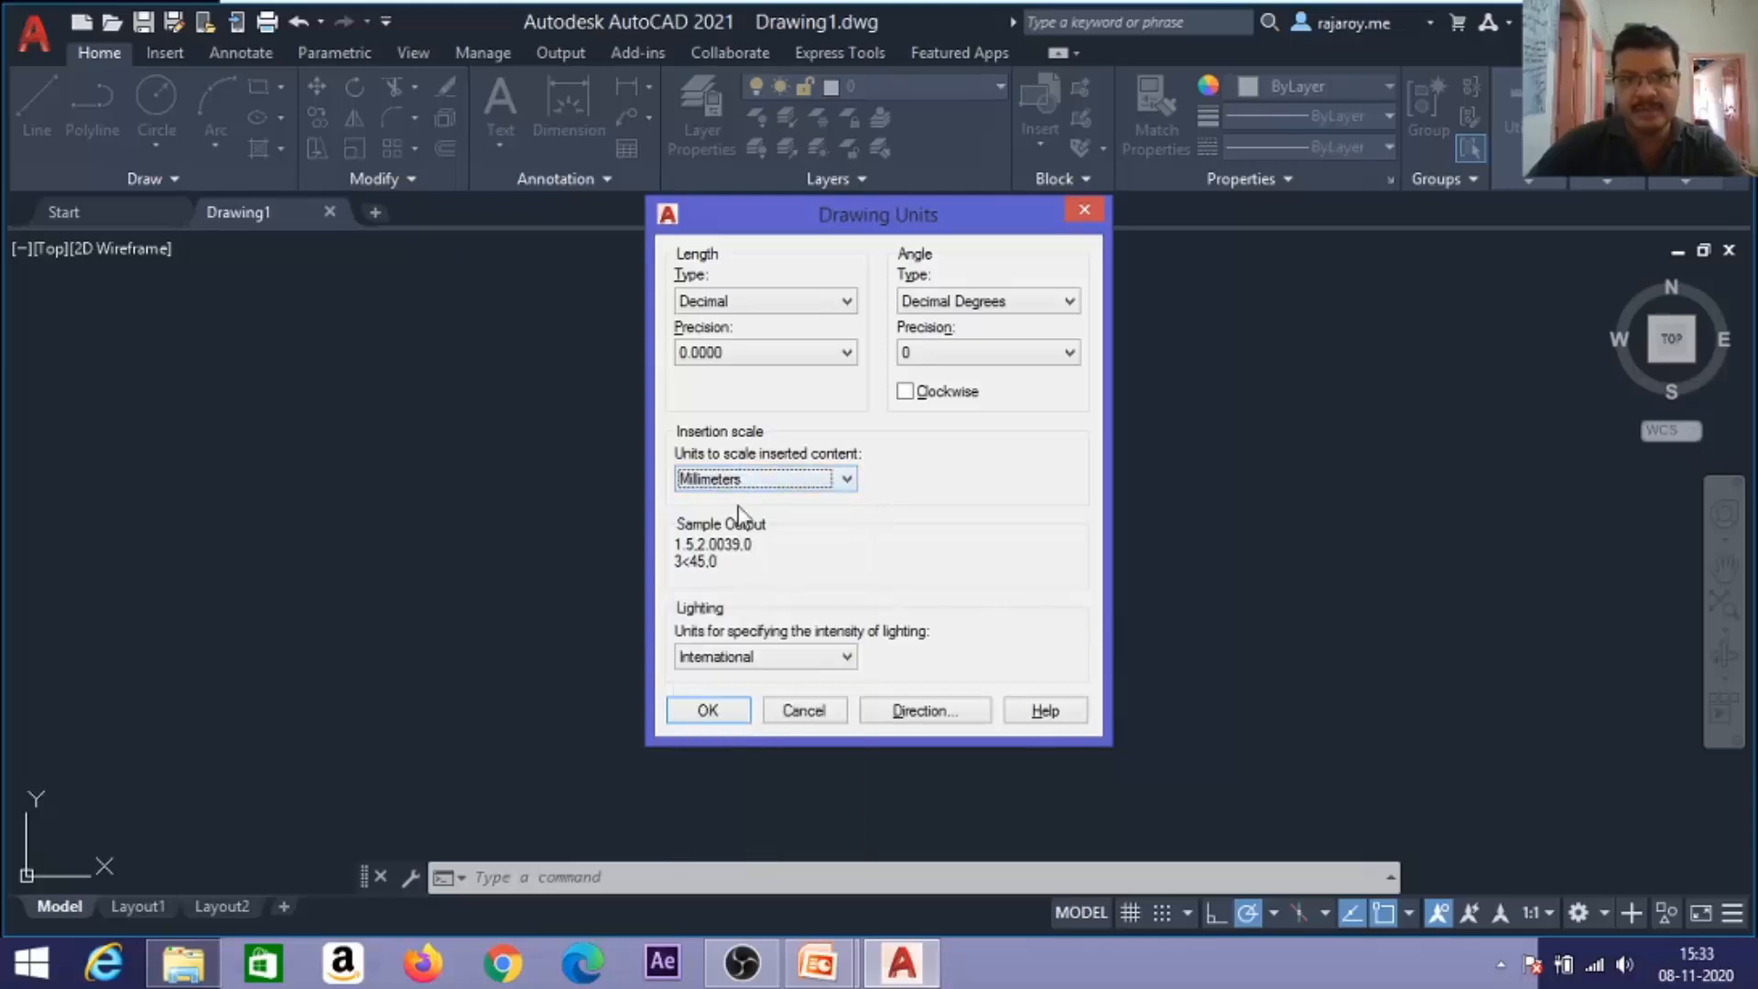
{"action": "left_click", "coordinate": [709, 711]}
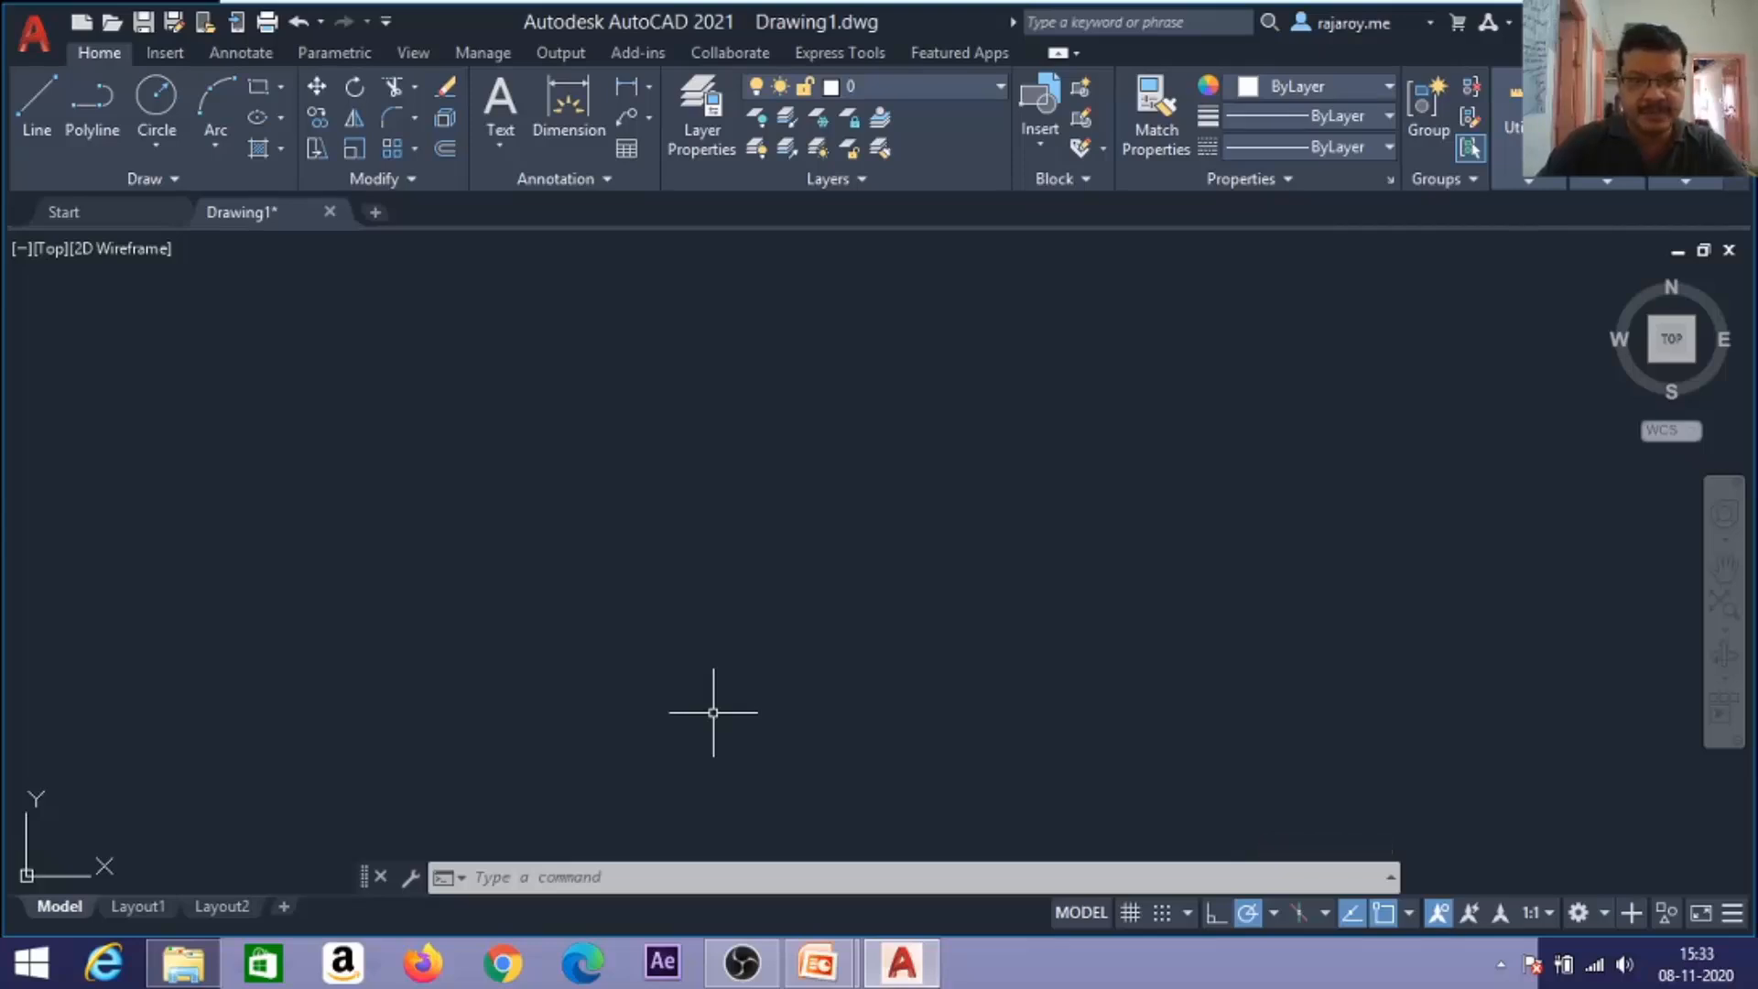
Set the model space limits with the lower-left corner at 0,0 and the upper-right corner at 300,200.
{"action": "type", "text": "LIM"}
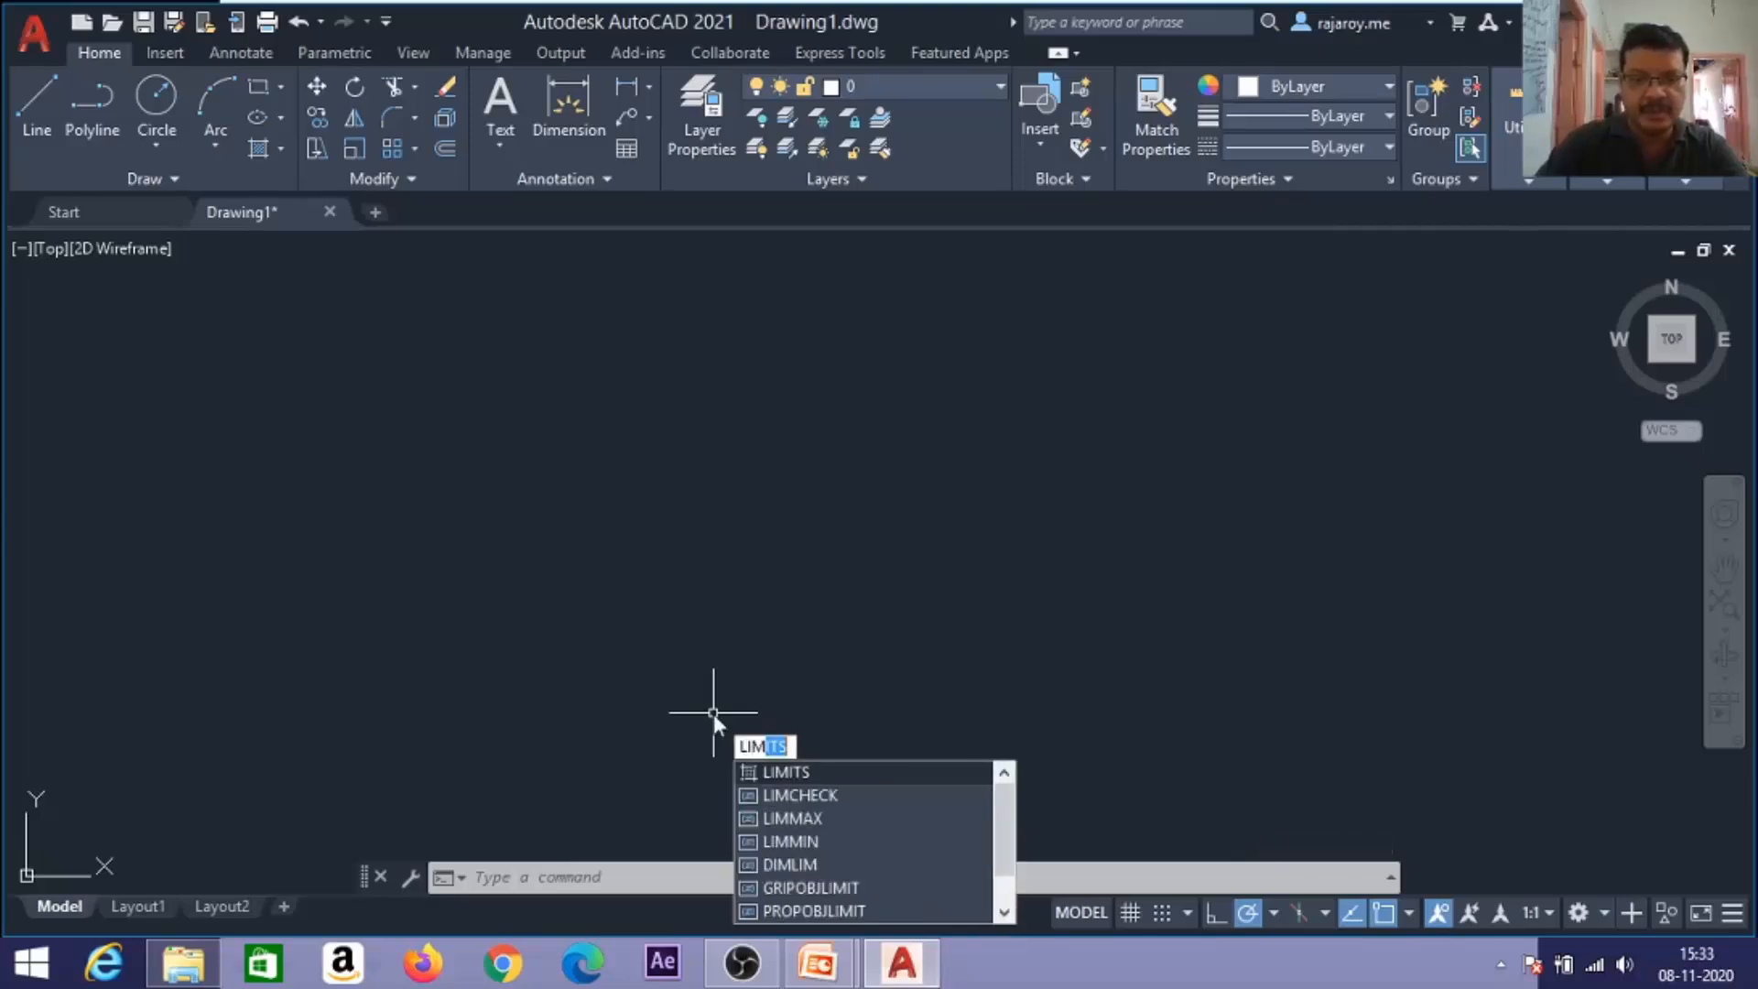
{"action": "type", "text": "ITS"}
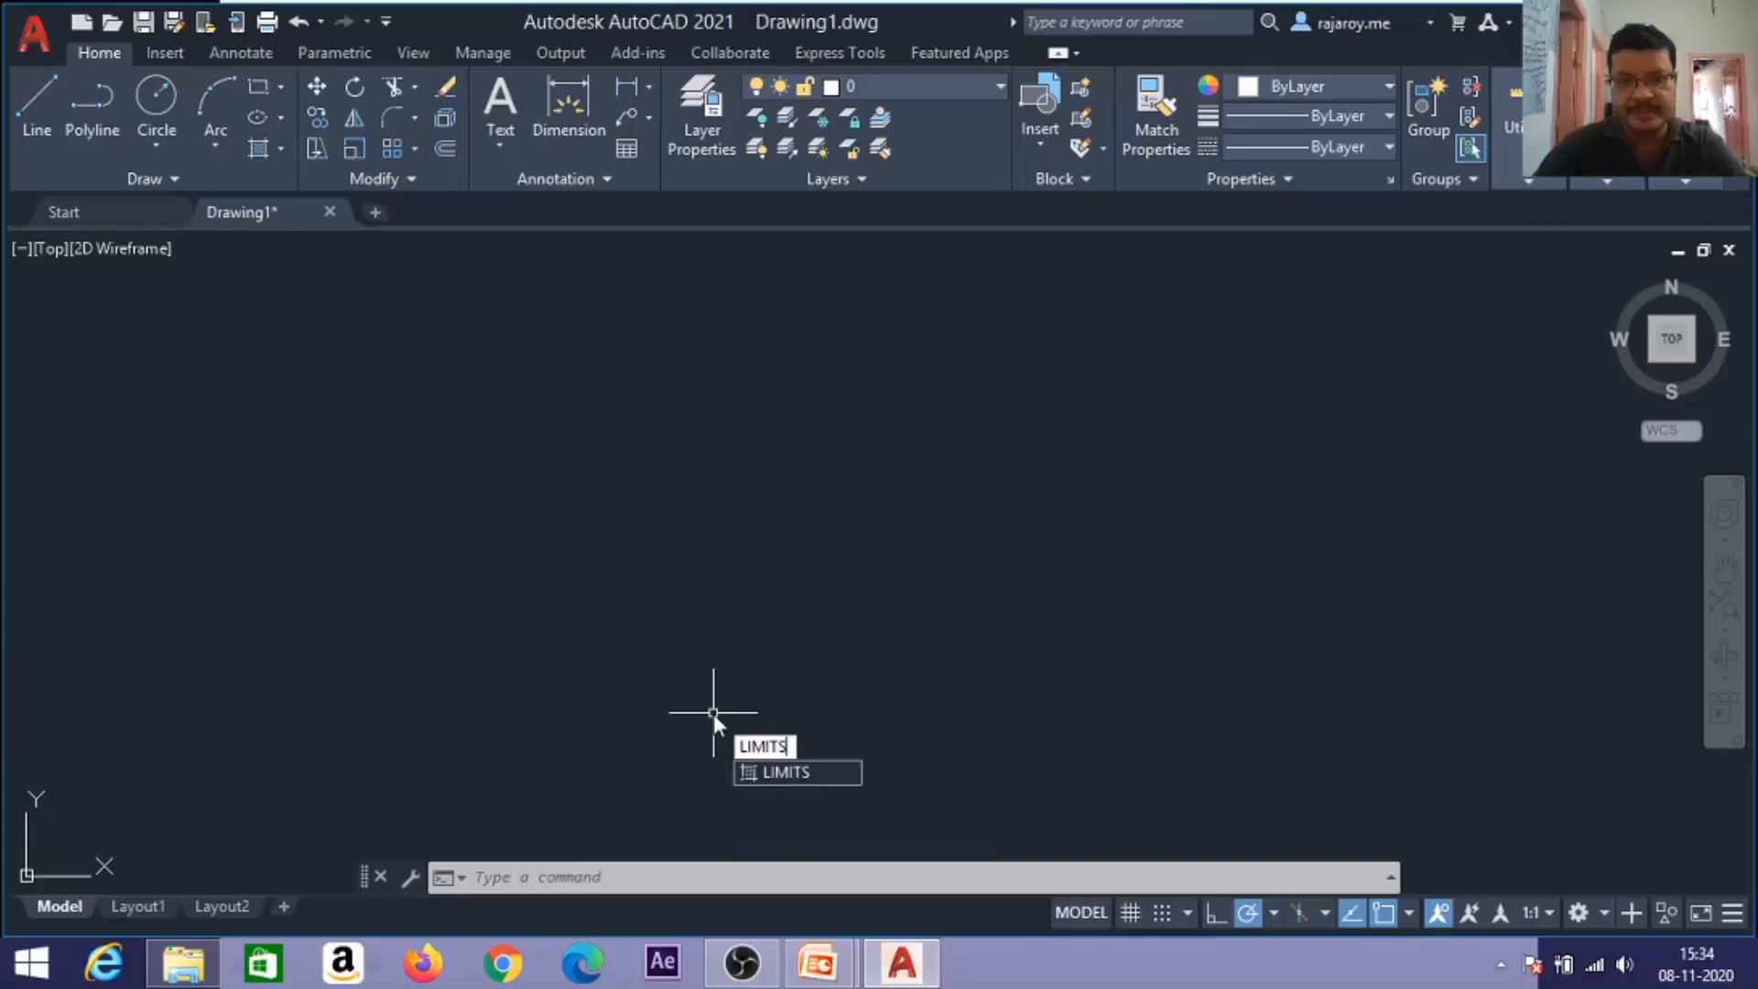
{"action": "key", "text": "Return"}
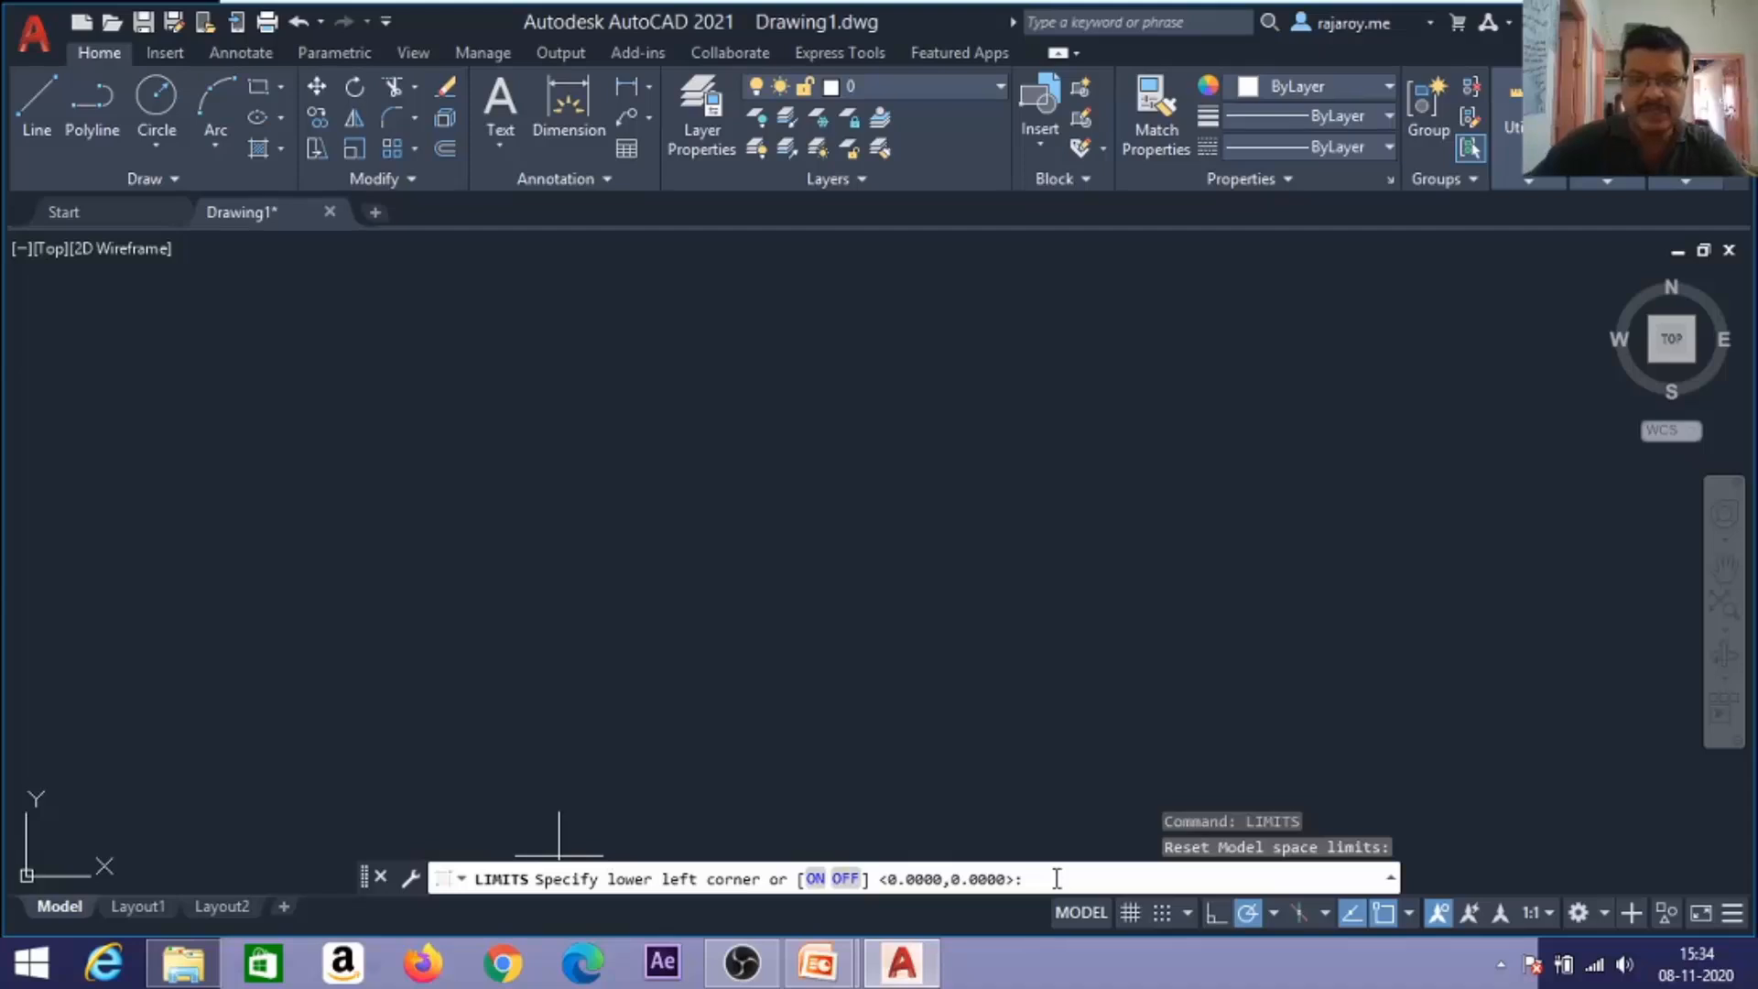
{"action": "type", "text": "0,0"}
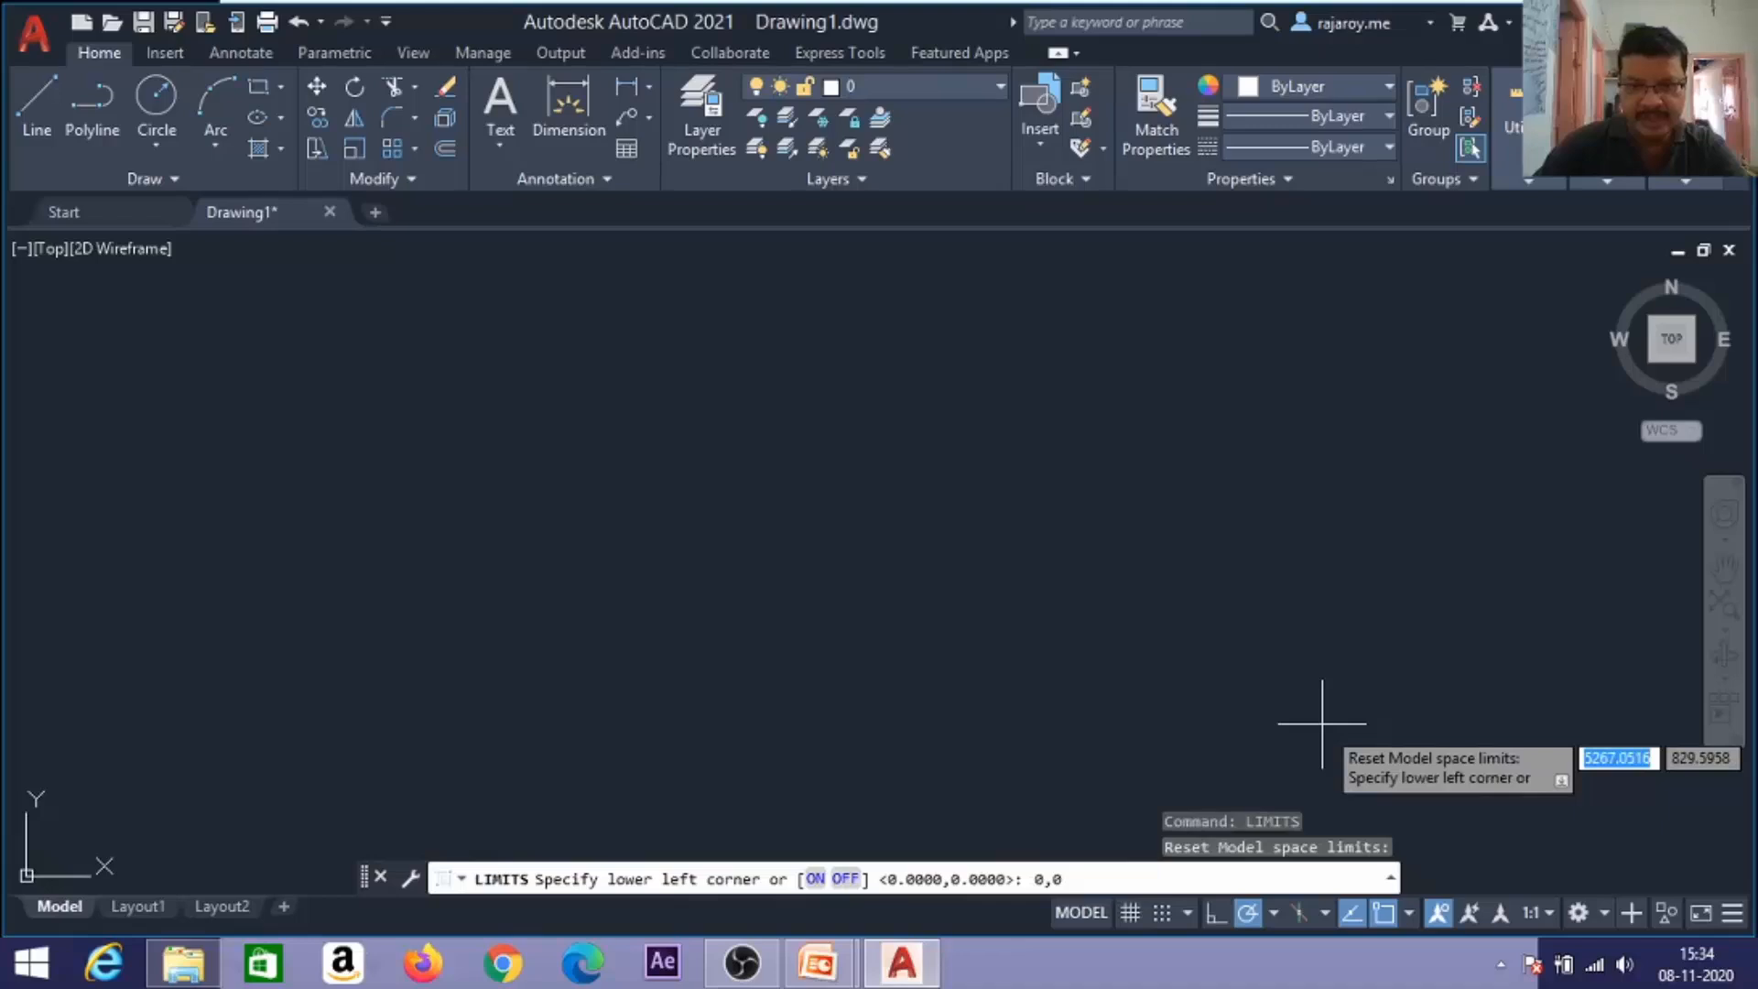
{"action": "key", "text": "Return"}
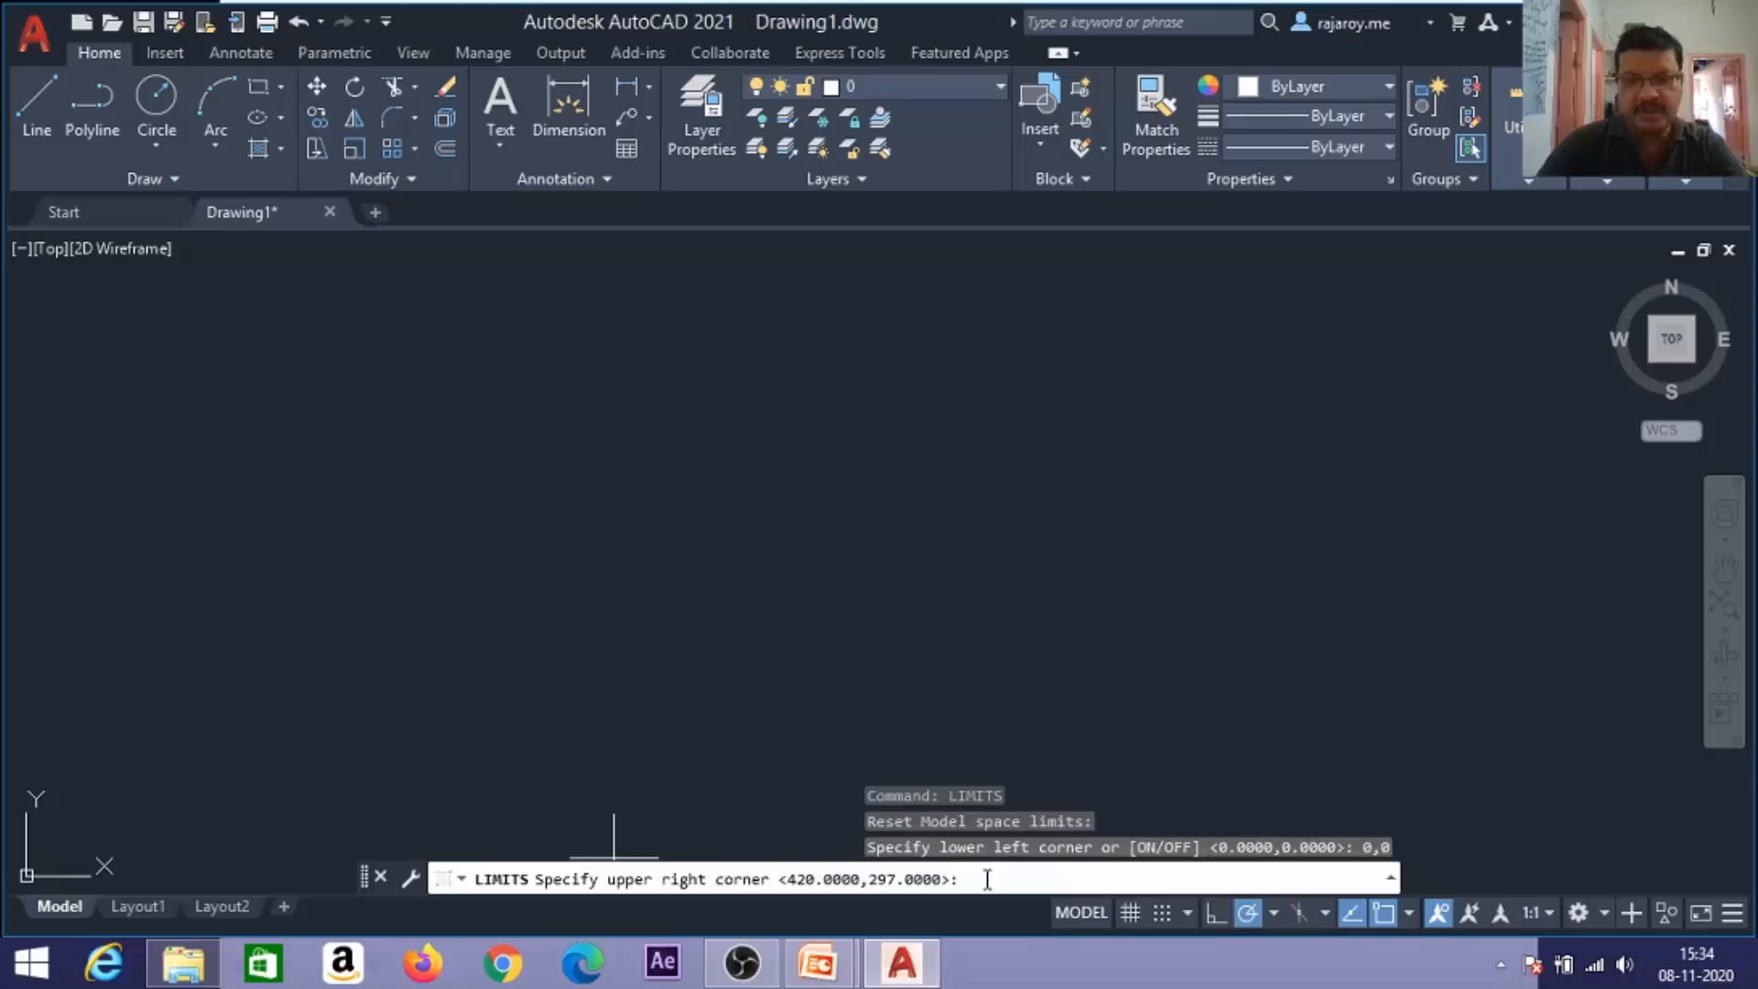
{"action": "type", "text": "300"}
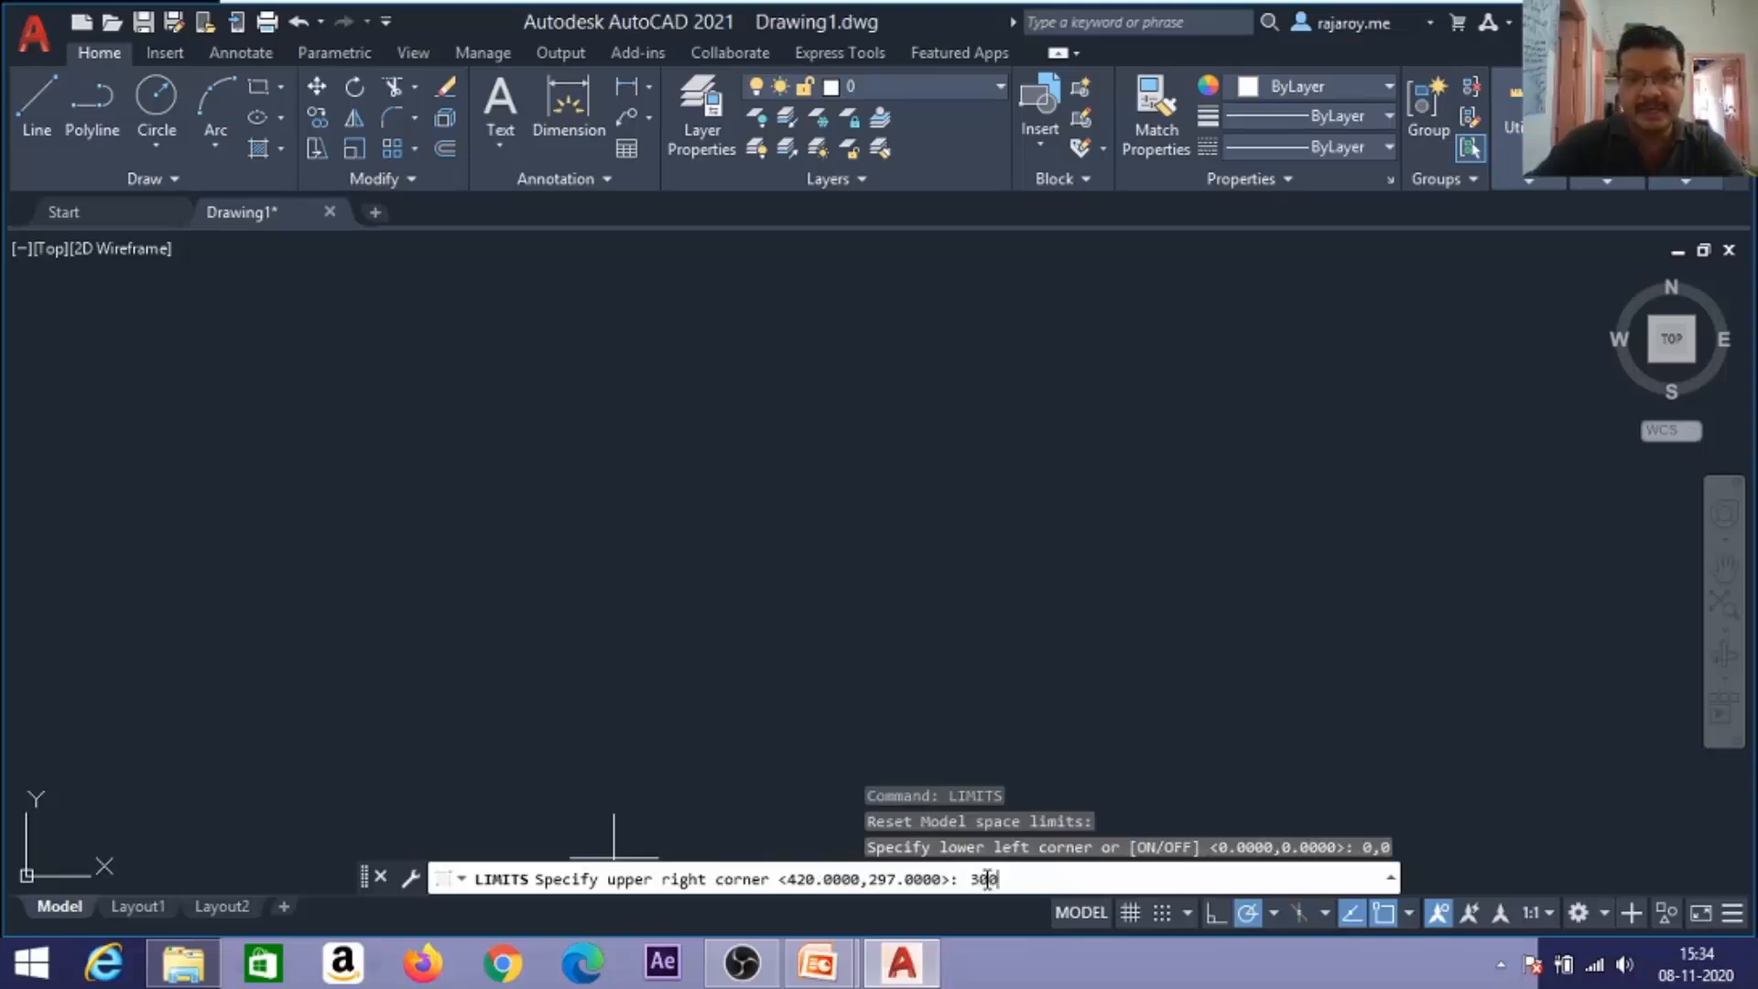
{"action": "type", "text": ",200"}
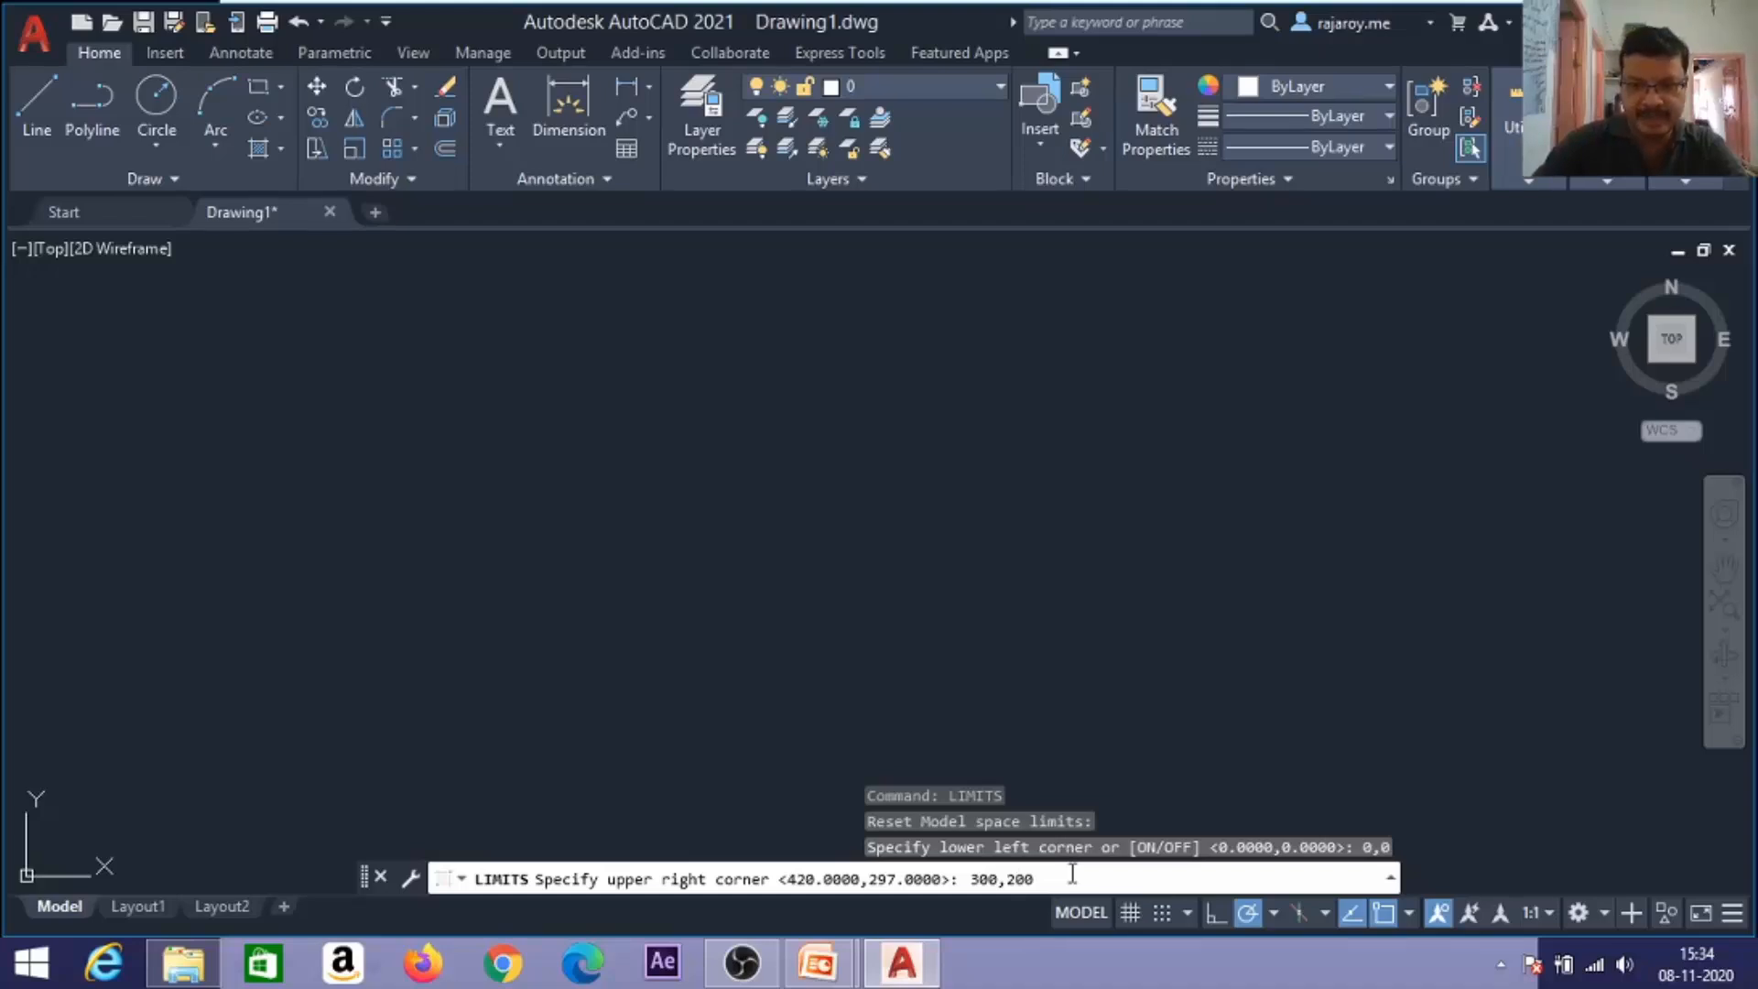
{"action": "key", "text": "Return"}
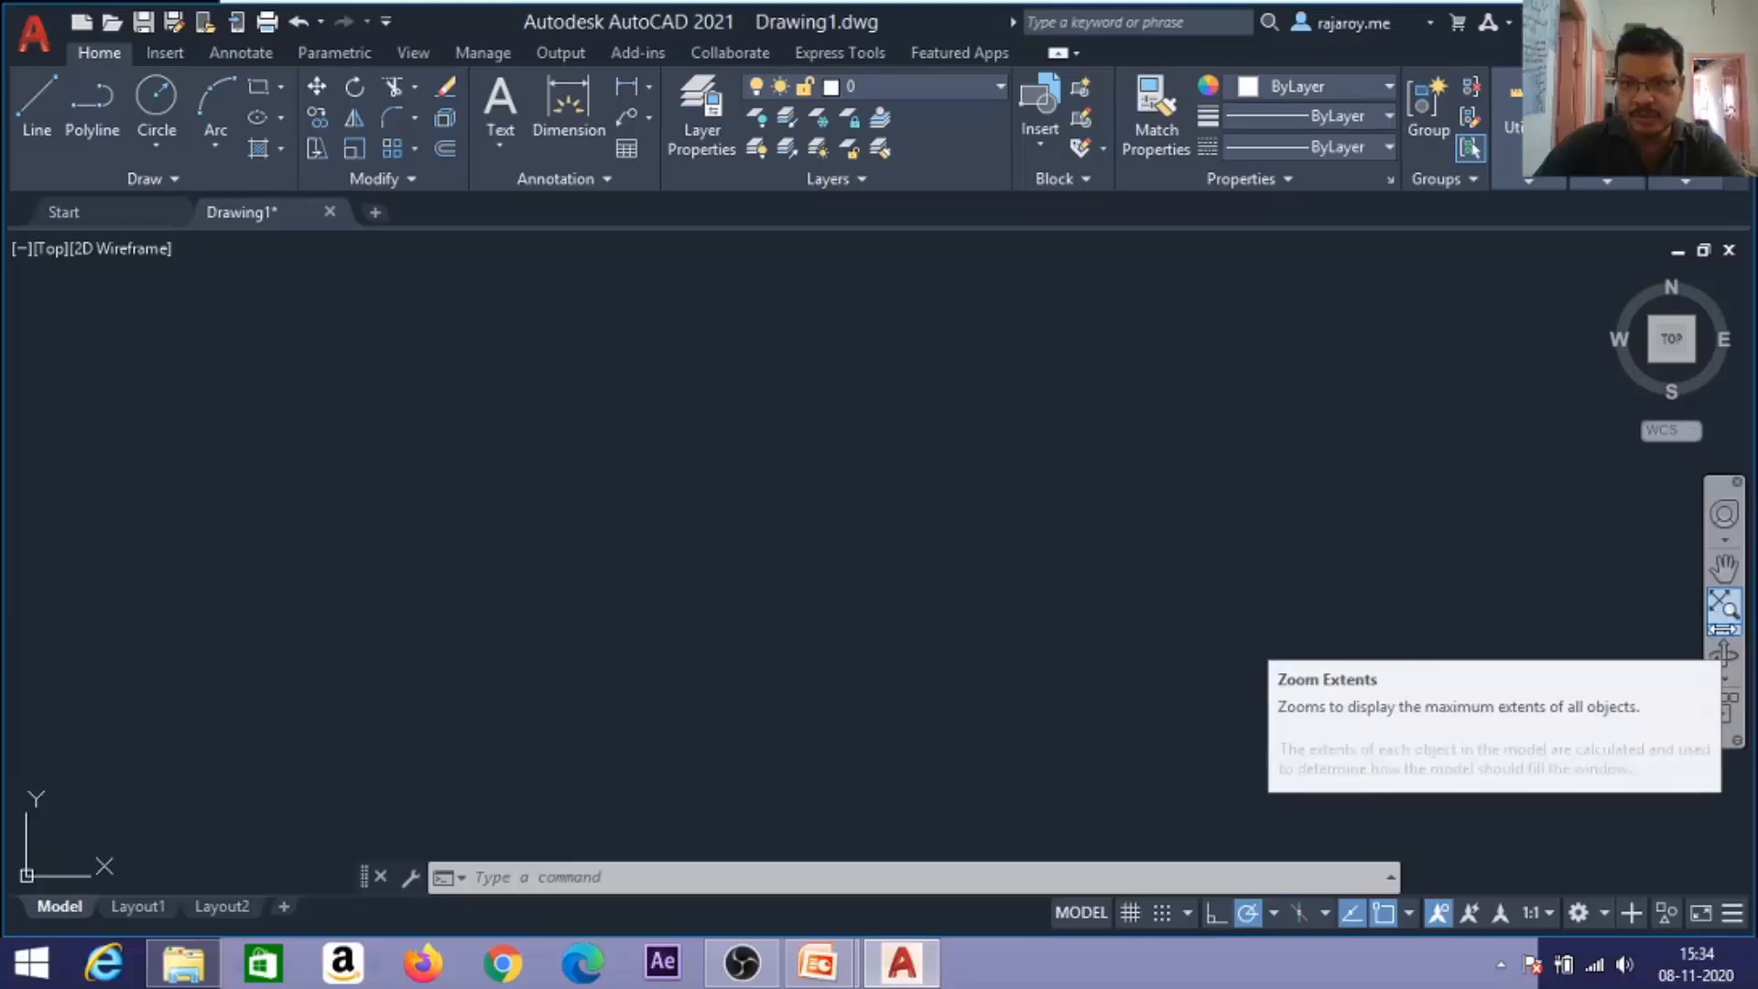
Fit the drawing limits in the display using the All option of the ZOOM command.
{"action": "left_click", "coordinate": [1722, 629]}
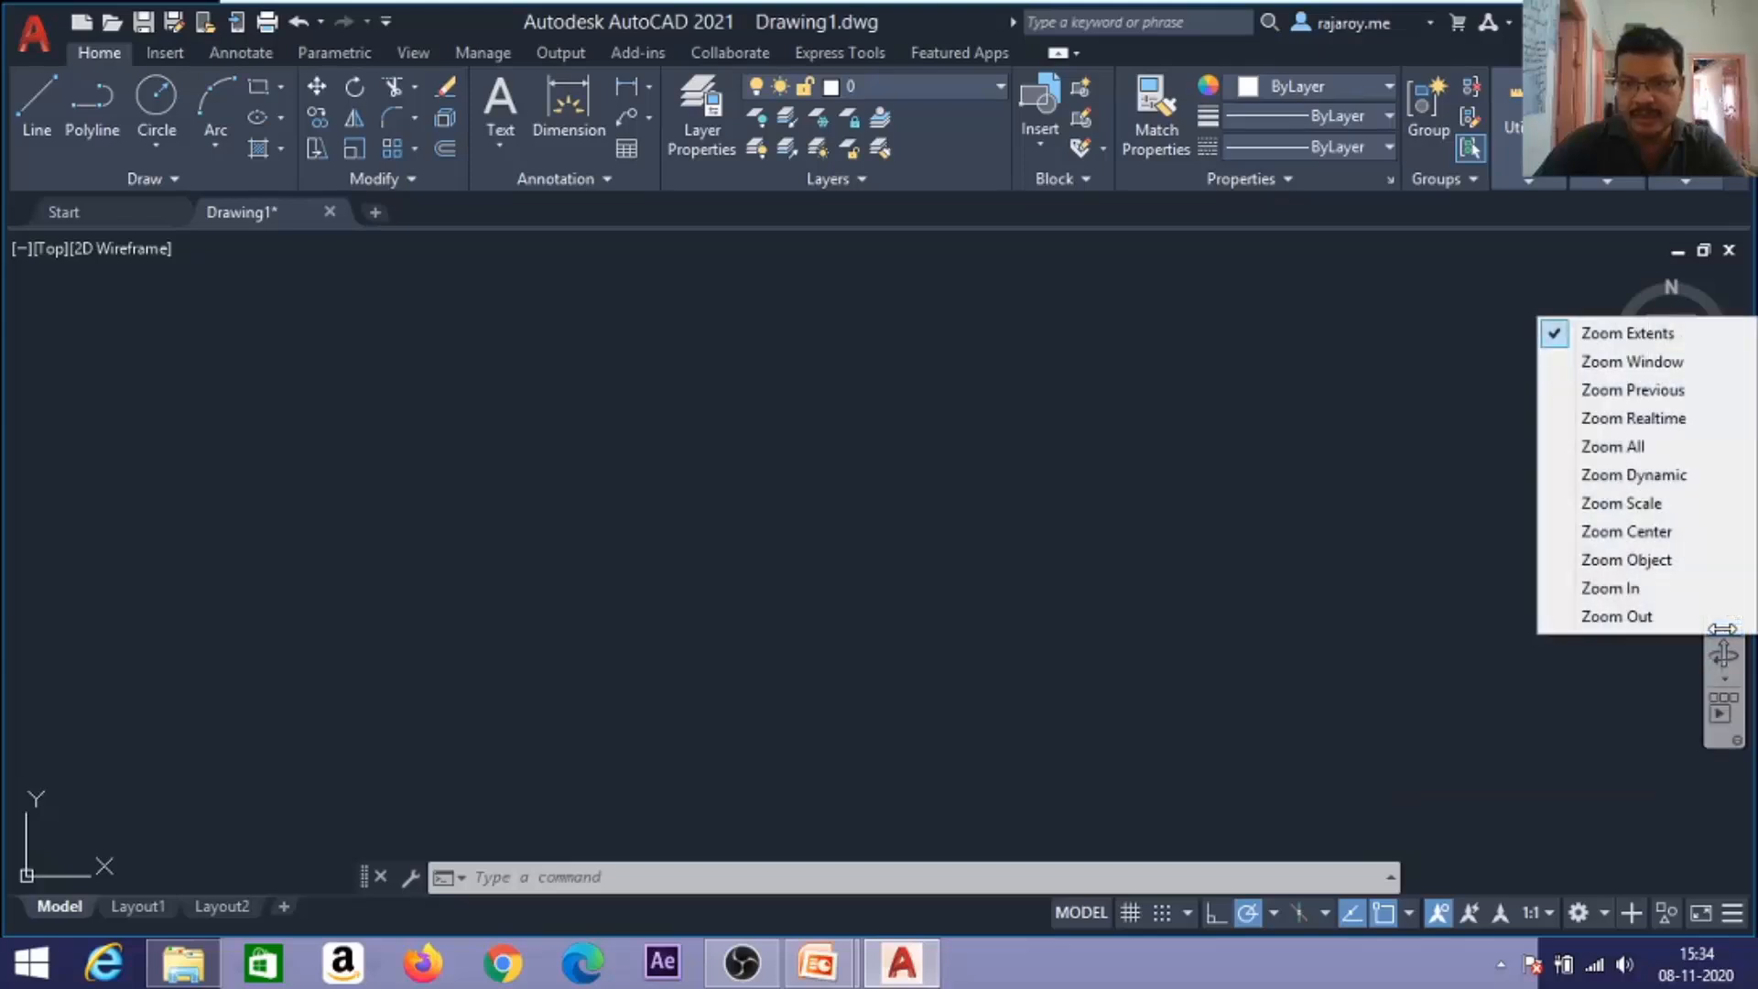
{"action": "left_click", "coordinate": [1609, 446]}
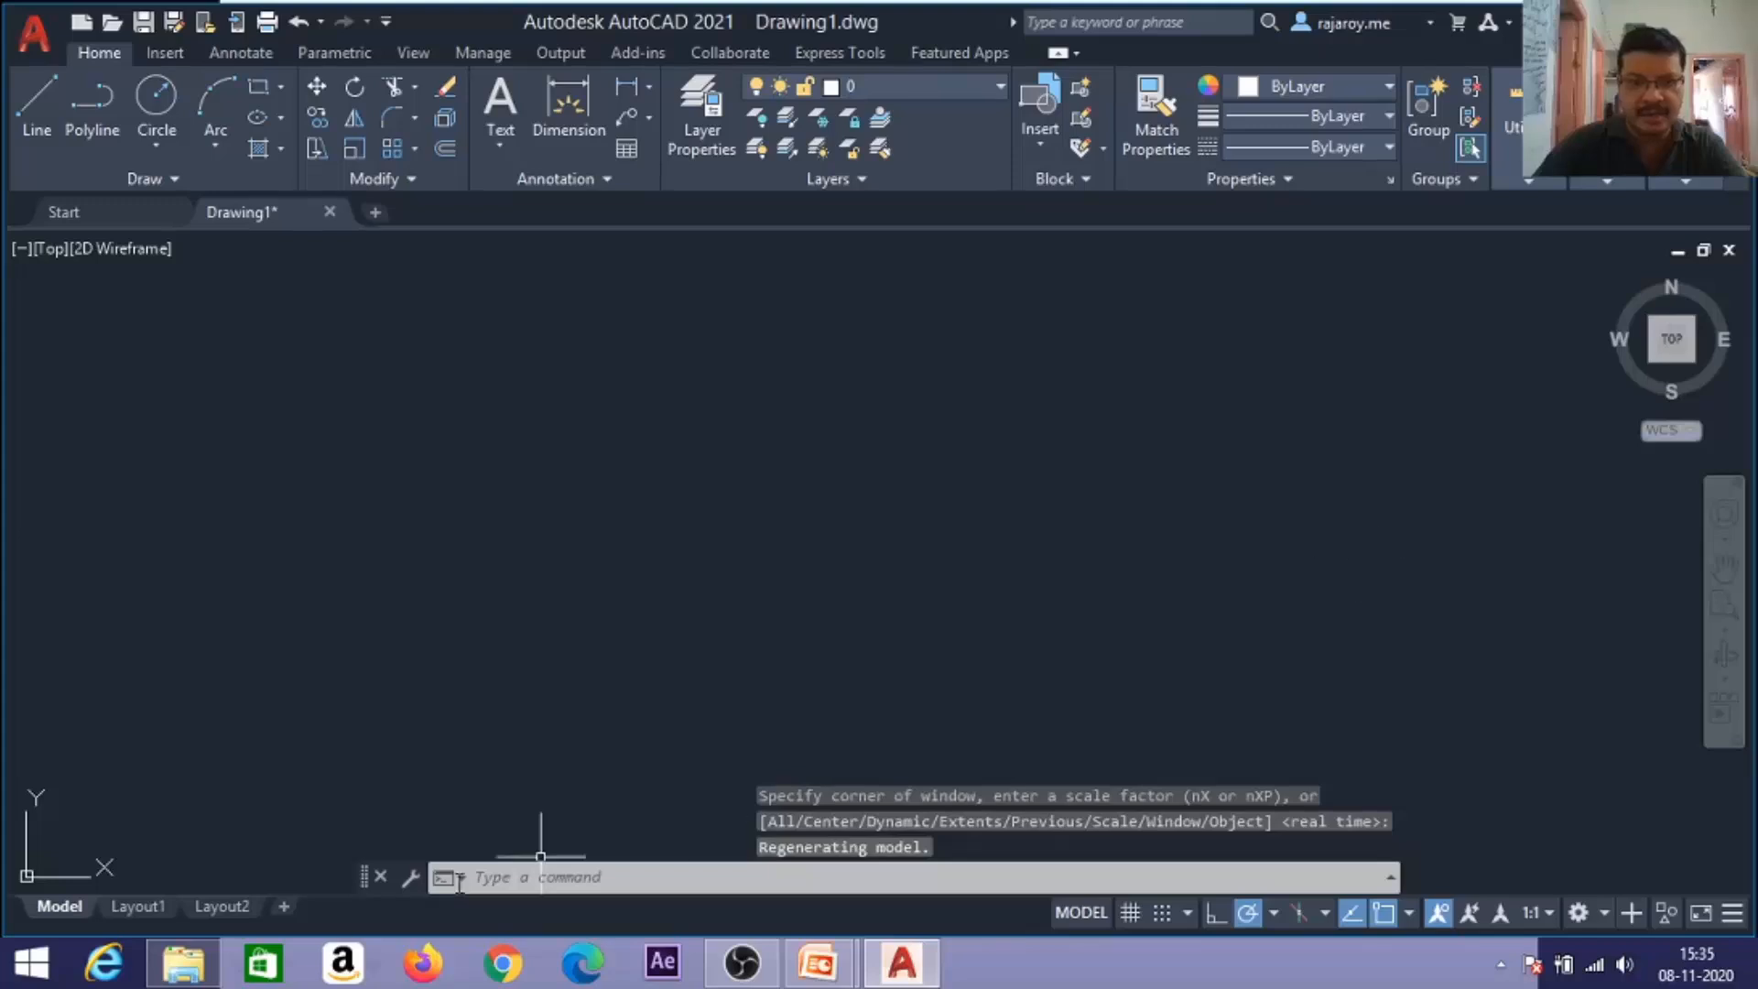
{"action": "left_click", "coordinate": [577, 879]}
{"action": "type", "text": "z"}
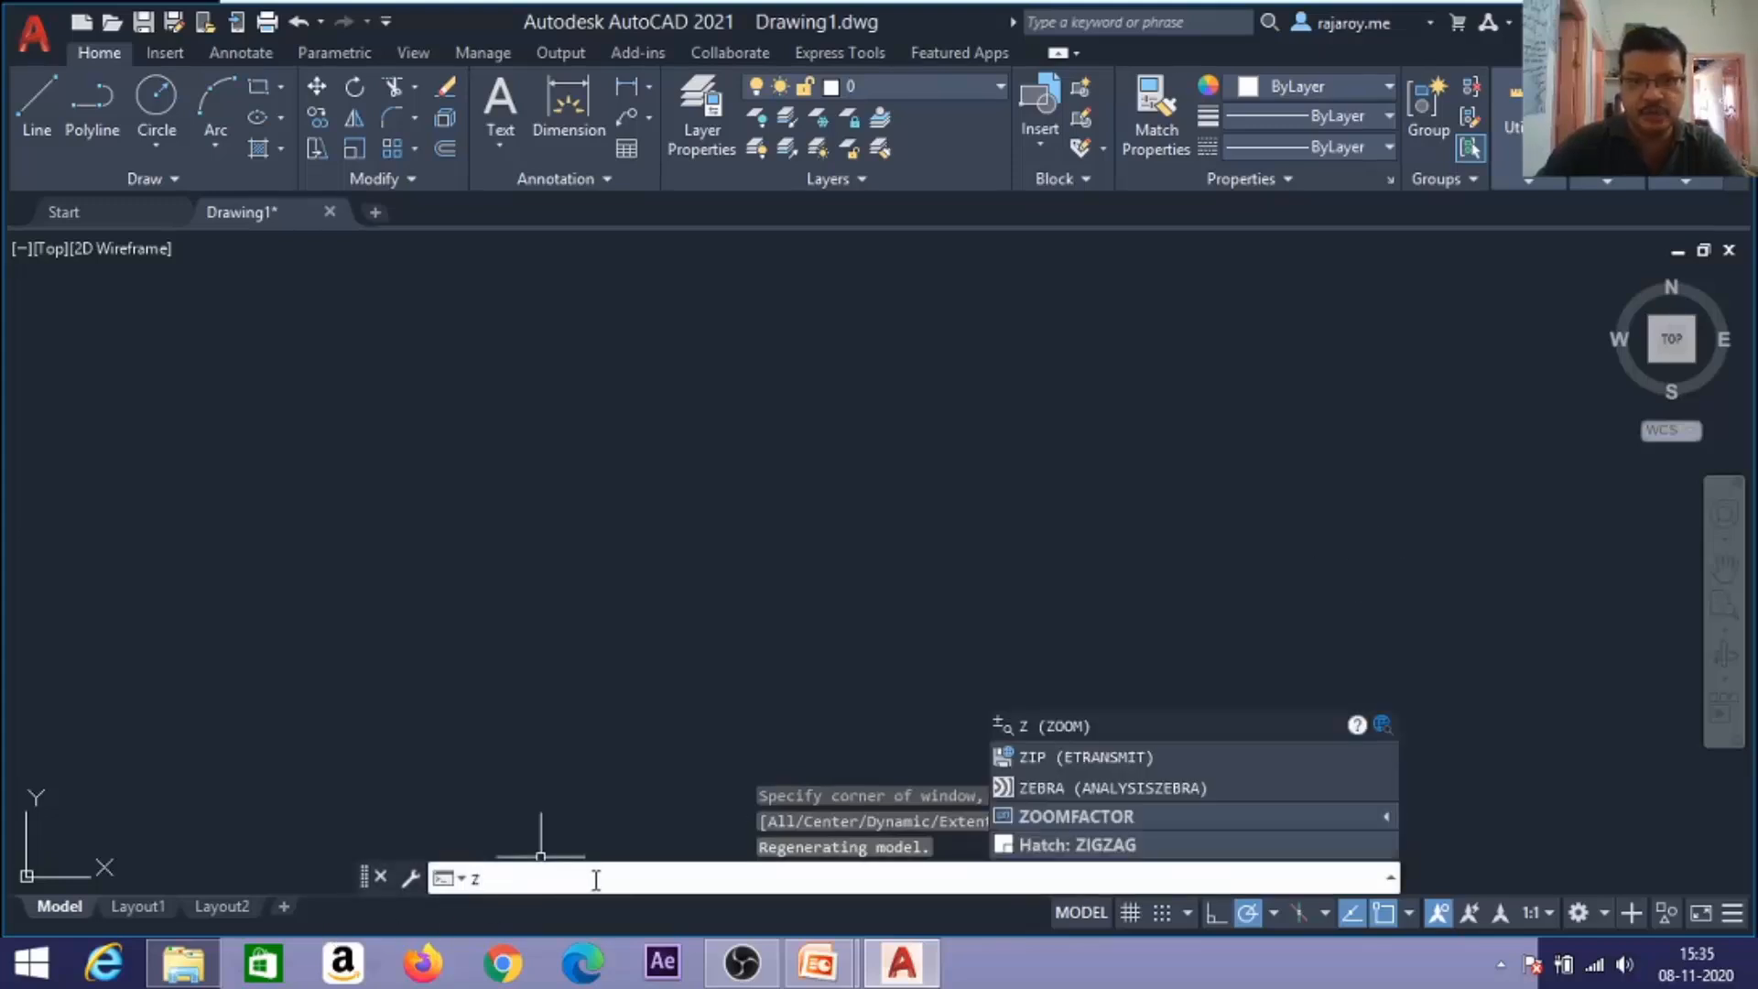
{"action": "key", "text": "Return"}
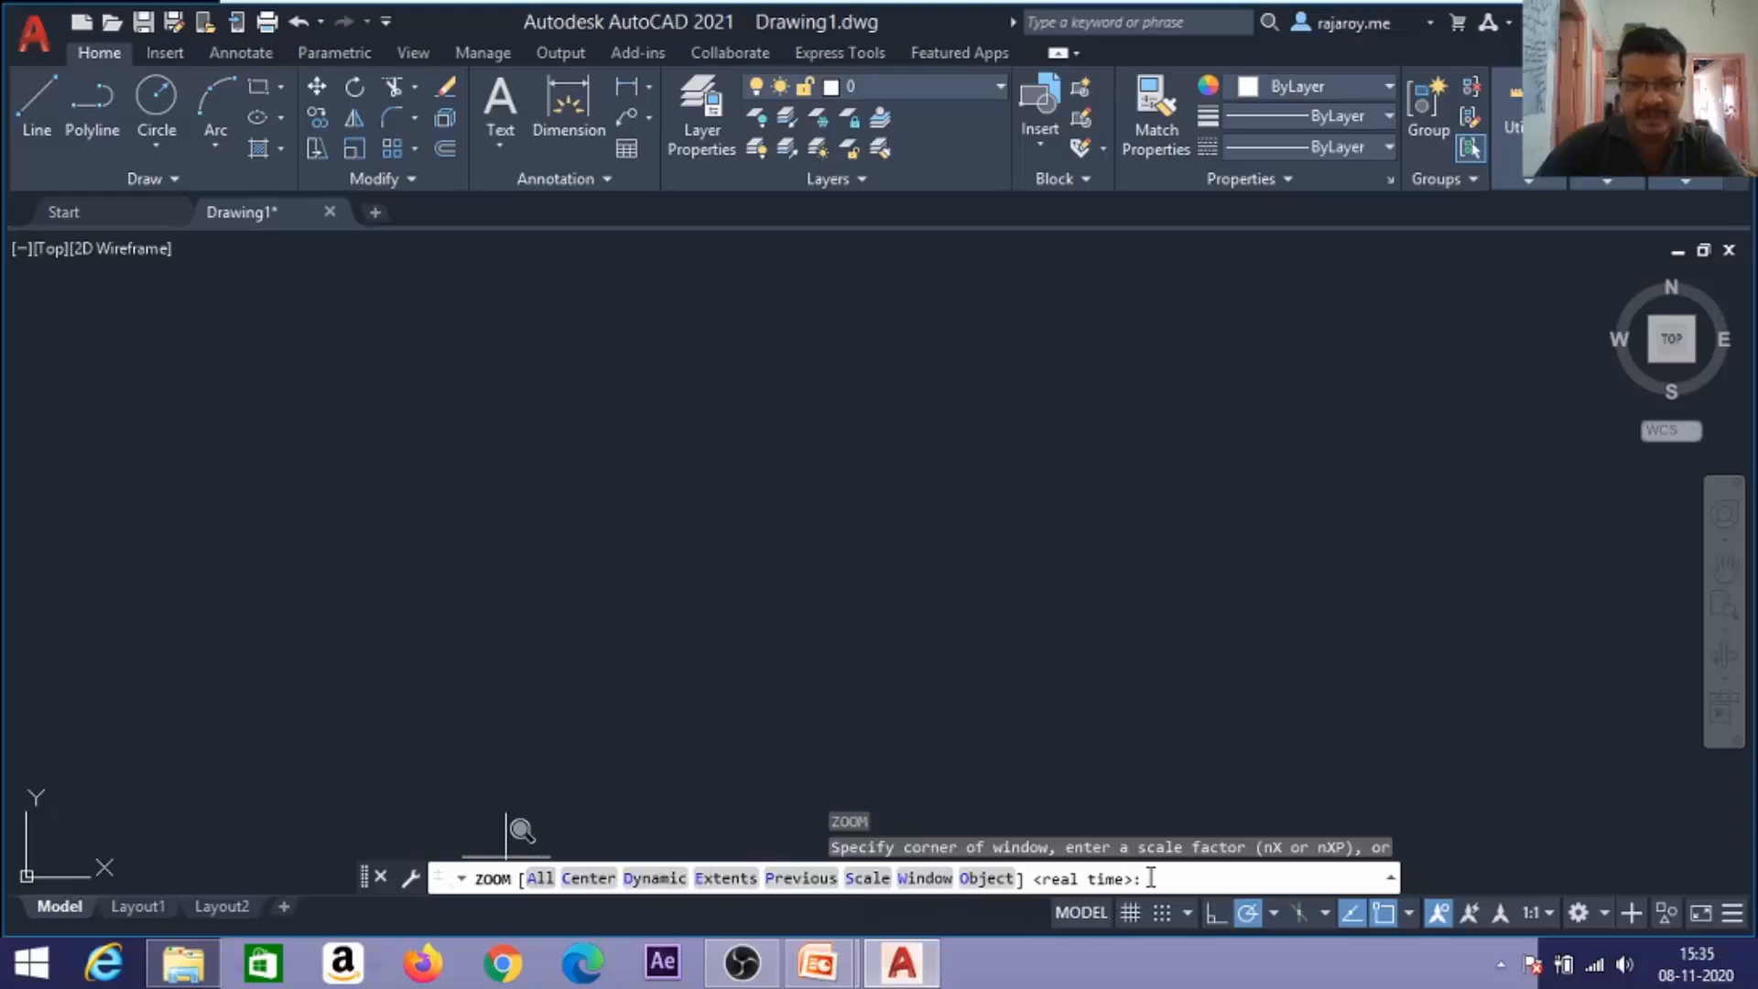
{"action": "type", "text": "a"}
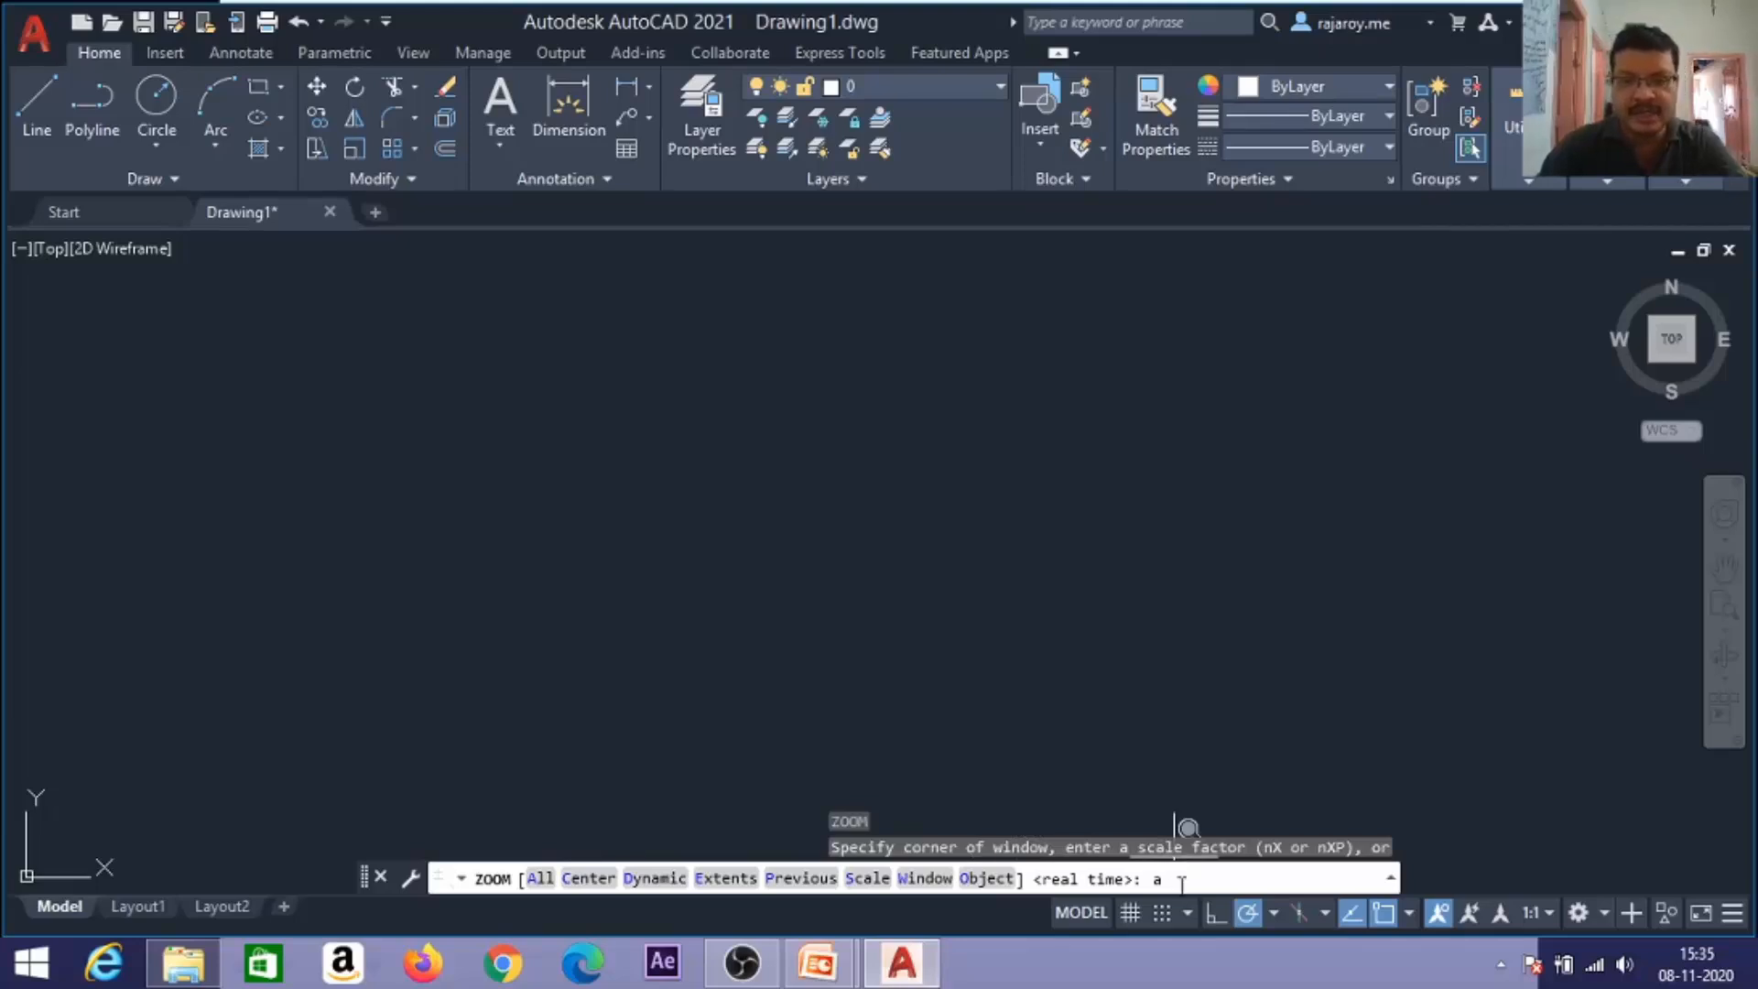
{"action": "key", "text": "Return"}
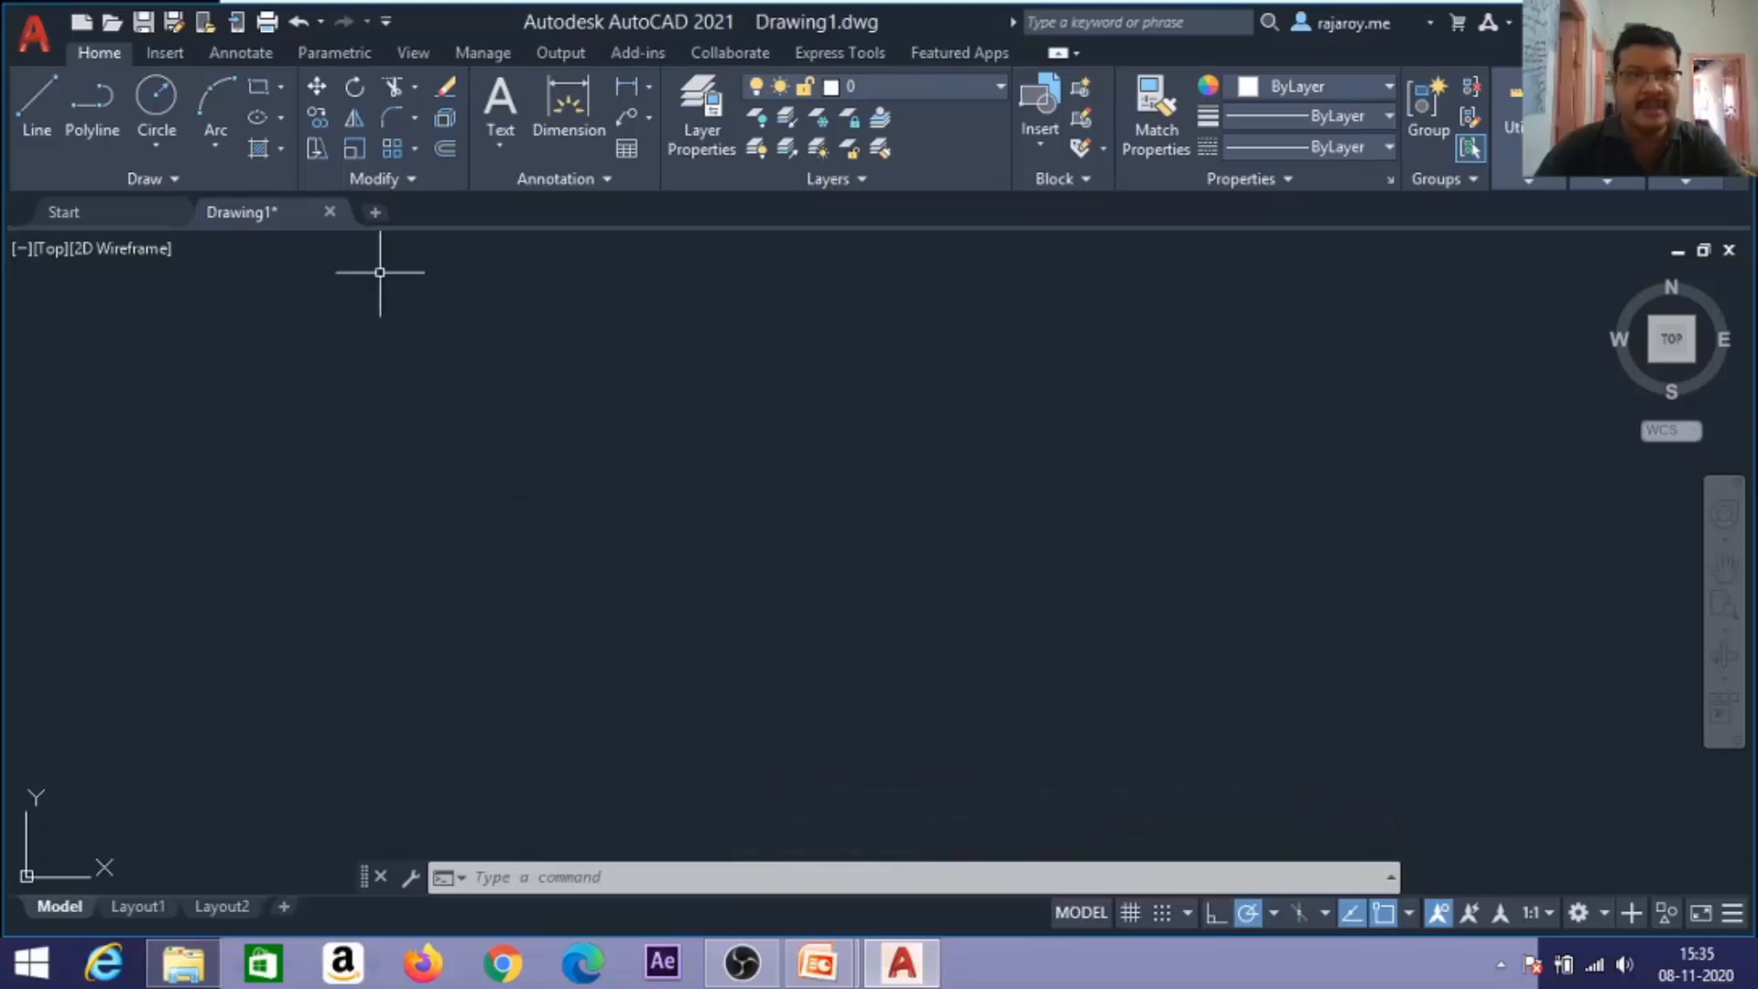
Draw a border rectangle with its first corner at 0,0 and the opposite corner 300 across and 200 up.
{"action": "left_click", "coordinate": [258, 86]}
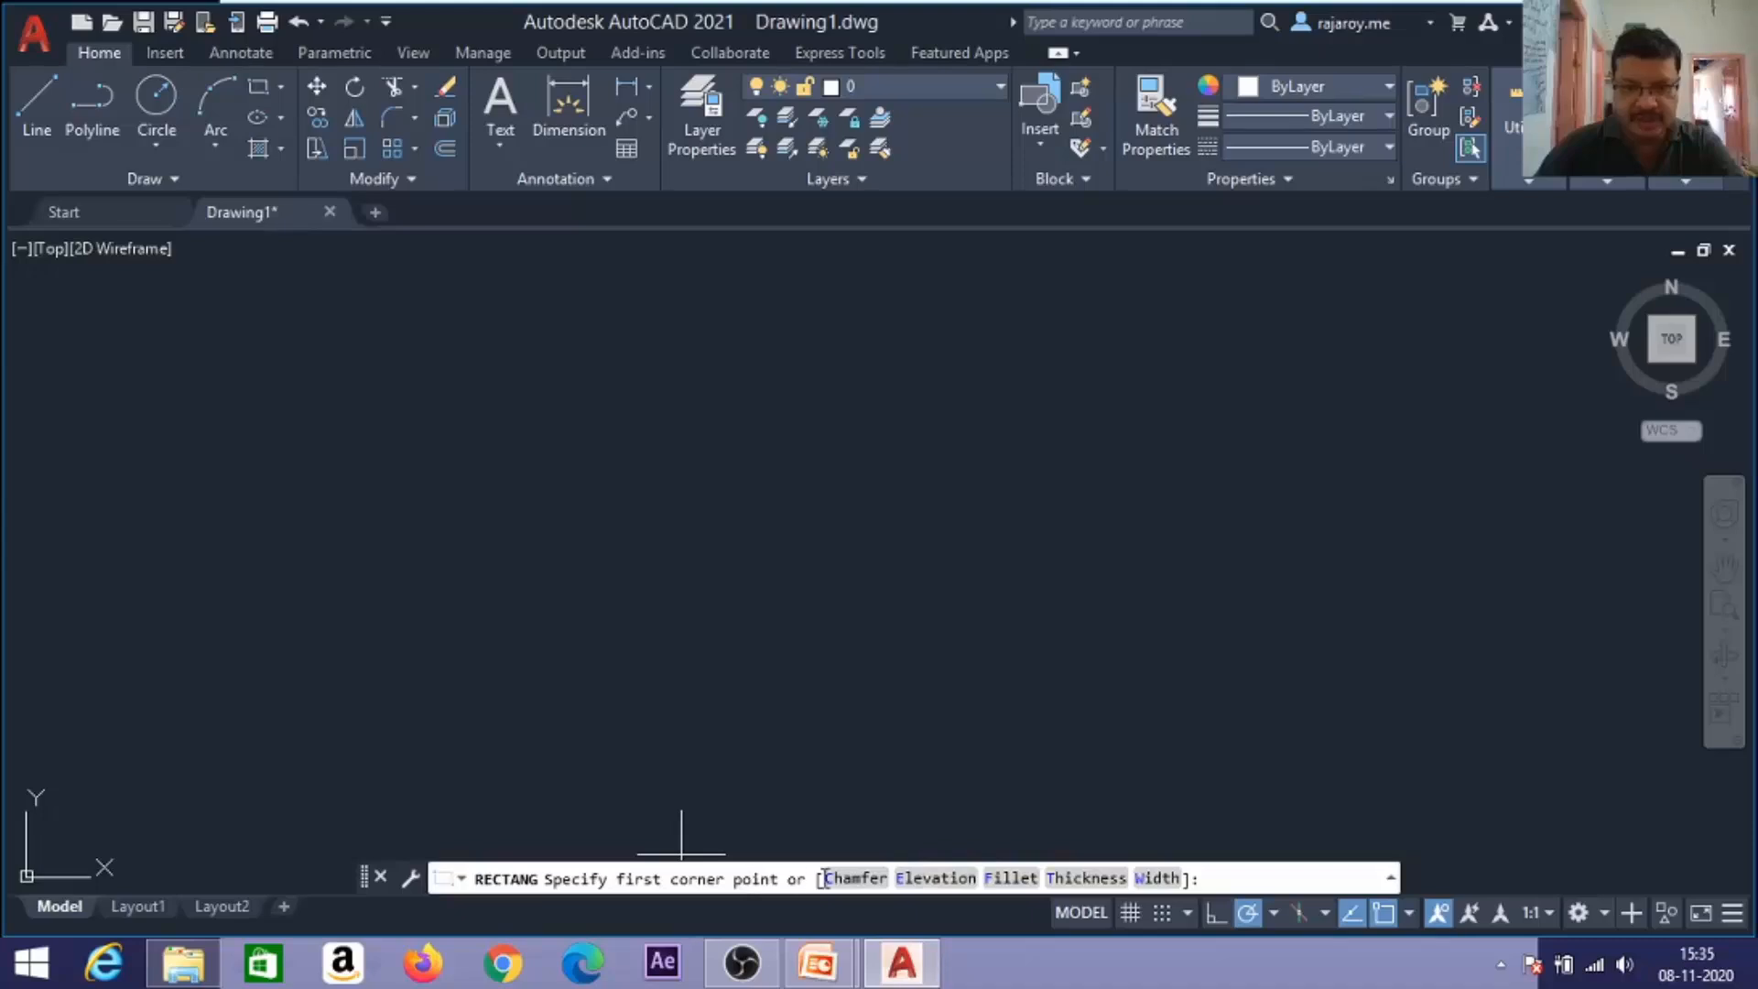
{"action": "type", "text": "0,0"}
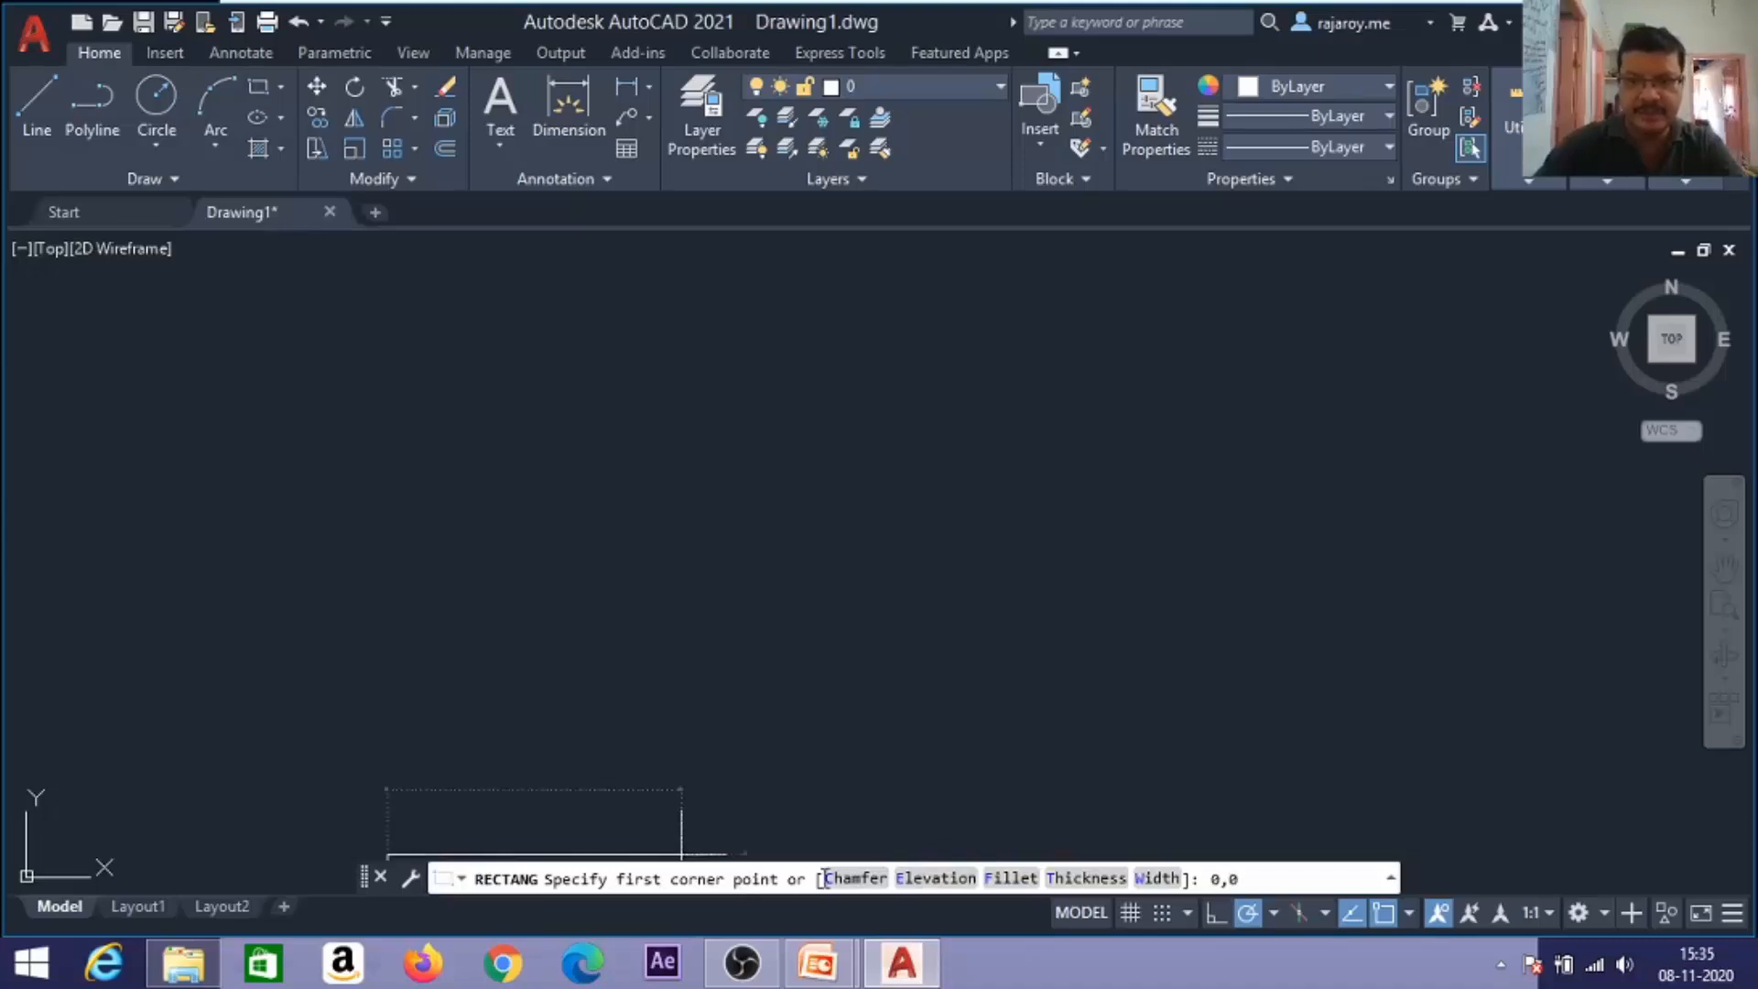
{"action": "key", "text": "Return"}
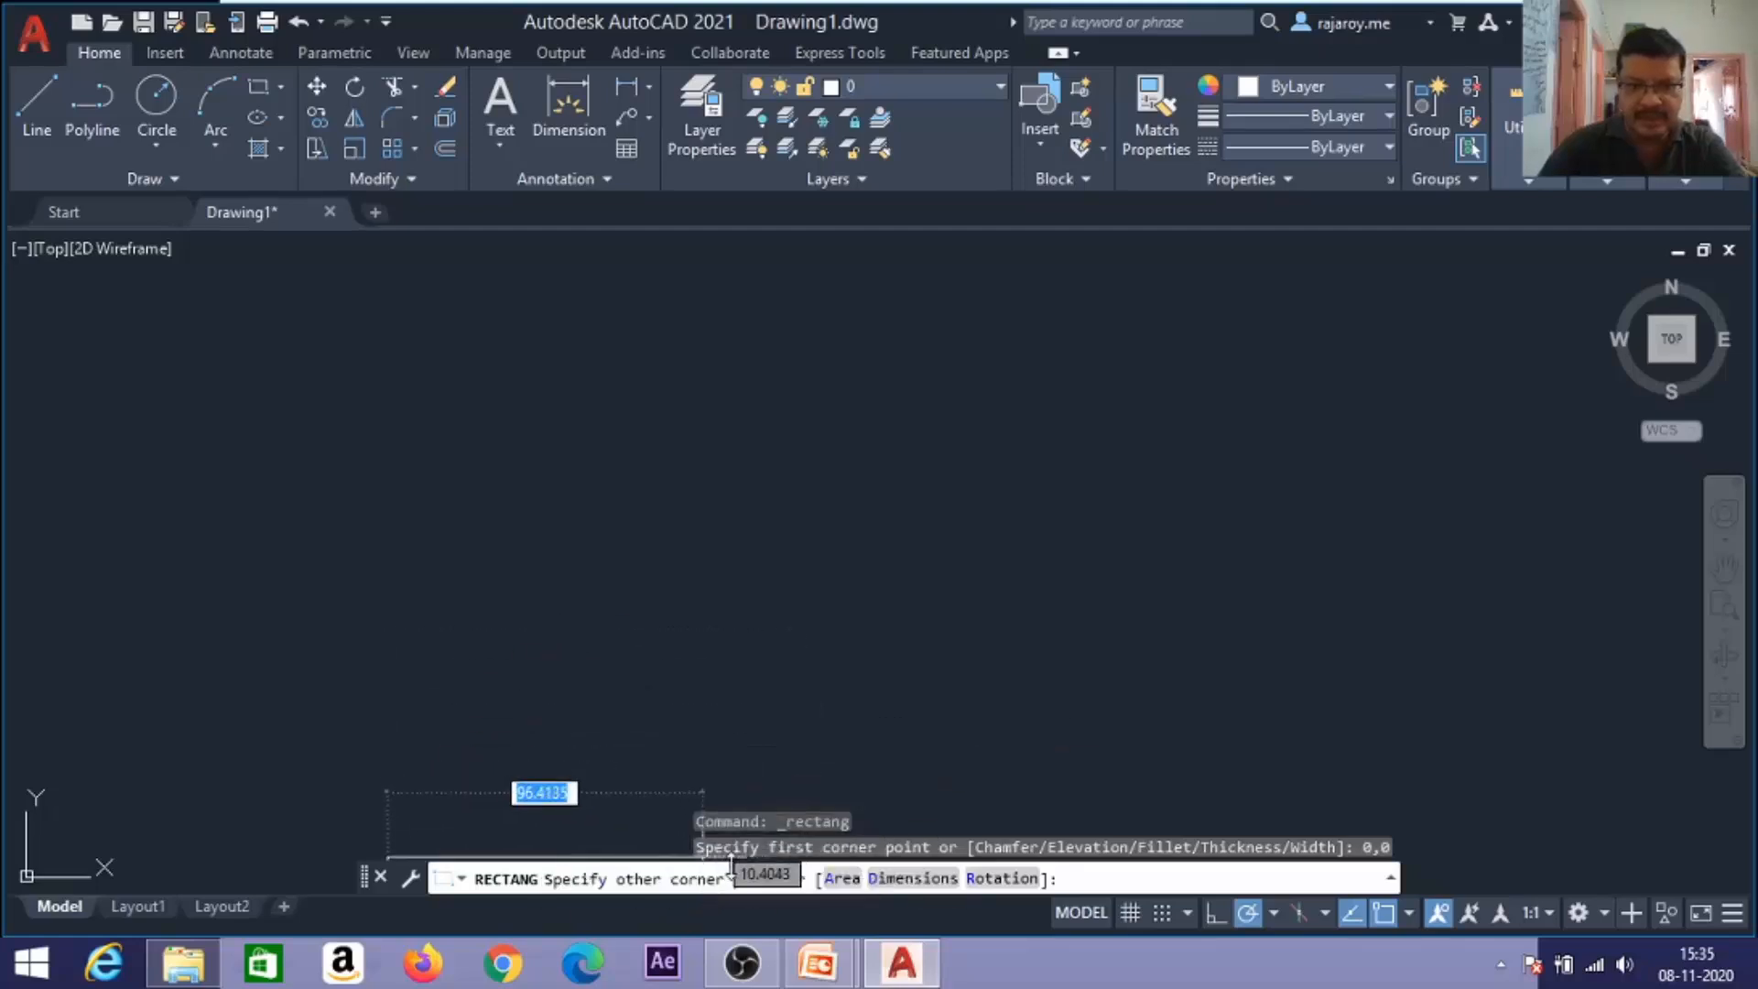
{"action": "type", "text": "3"}
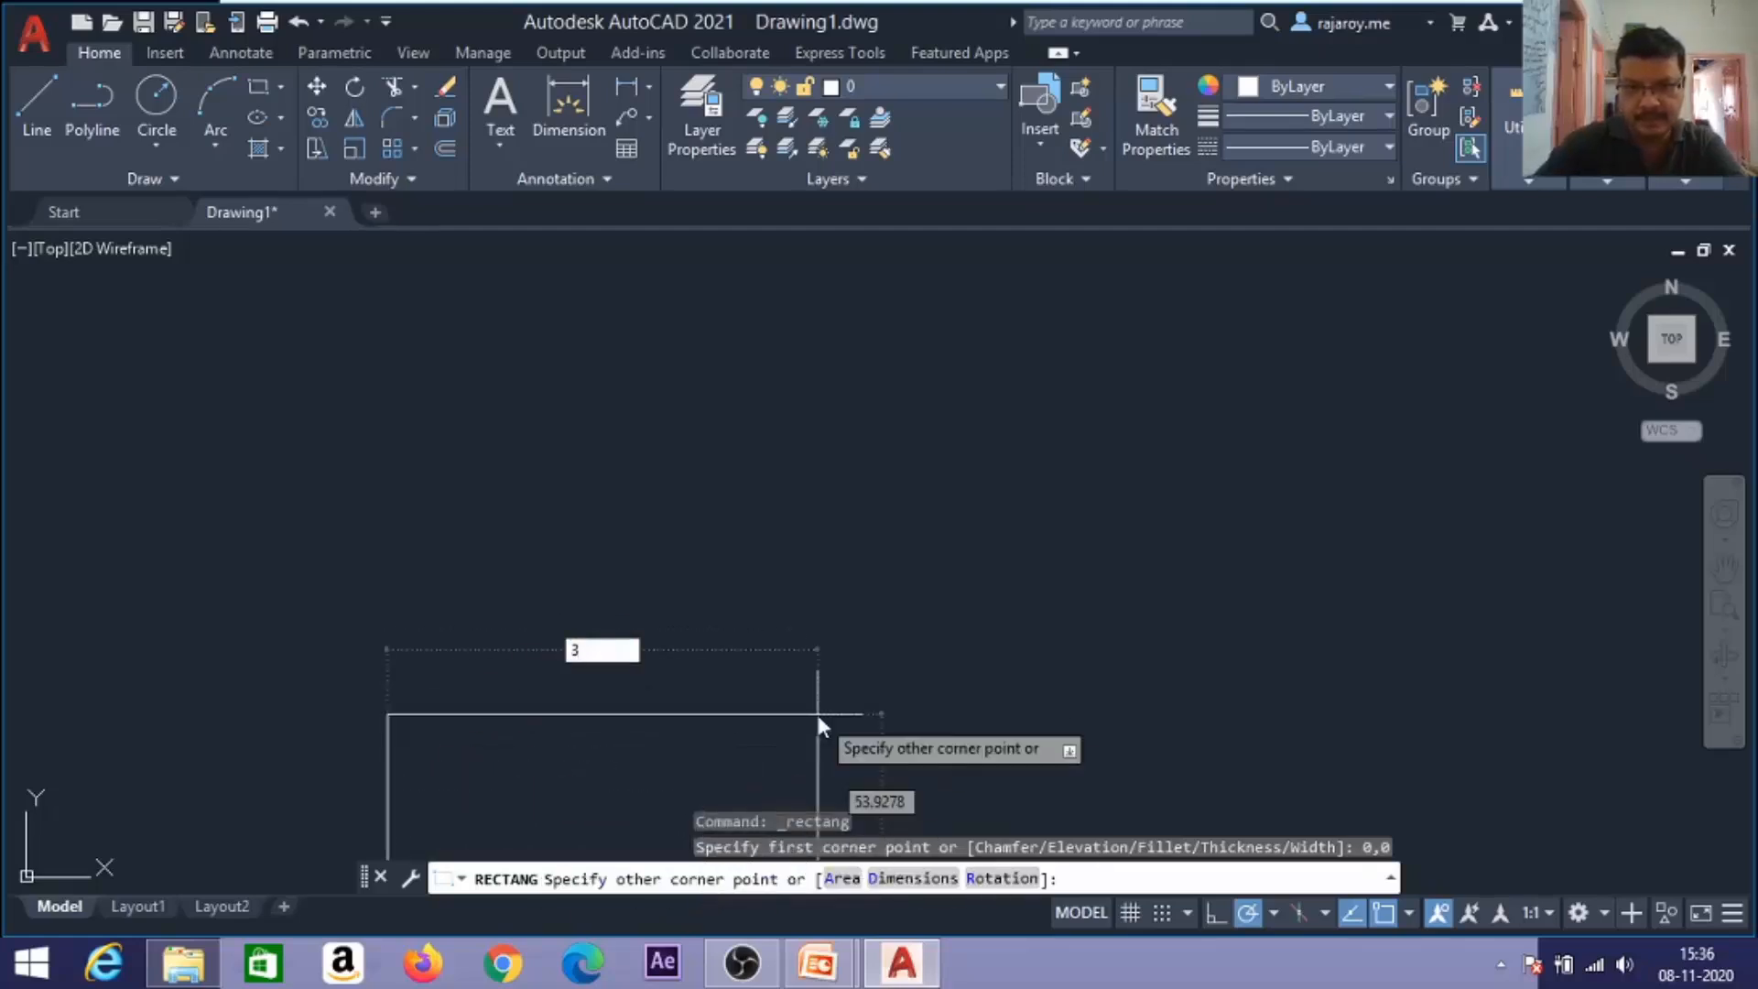
{"action": "type", "text": "00"}
{"action": "key", "text": "Tab"}
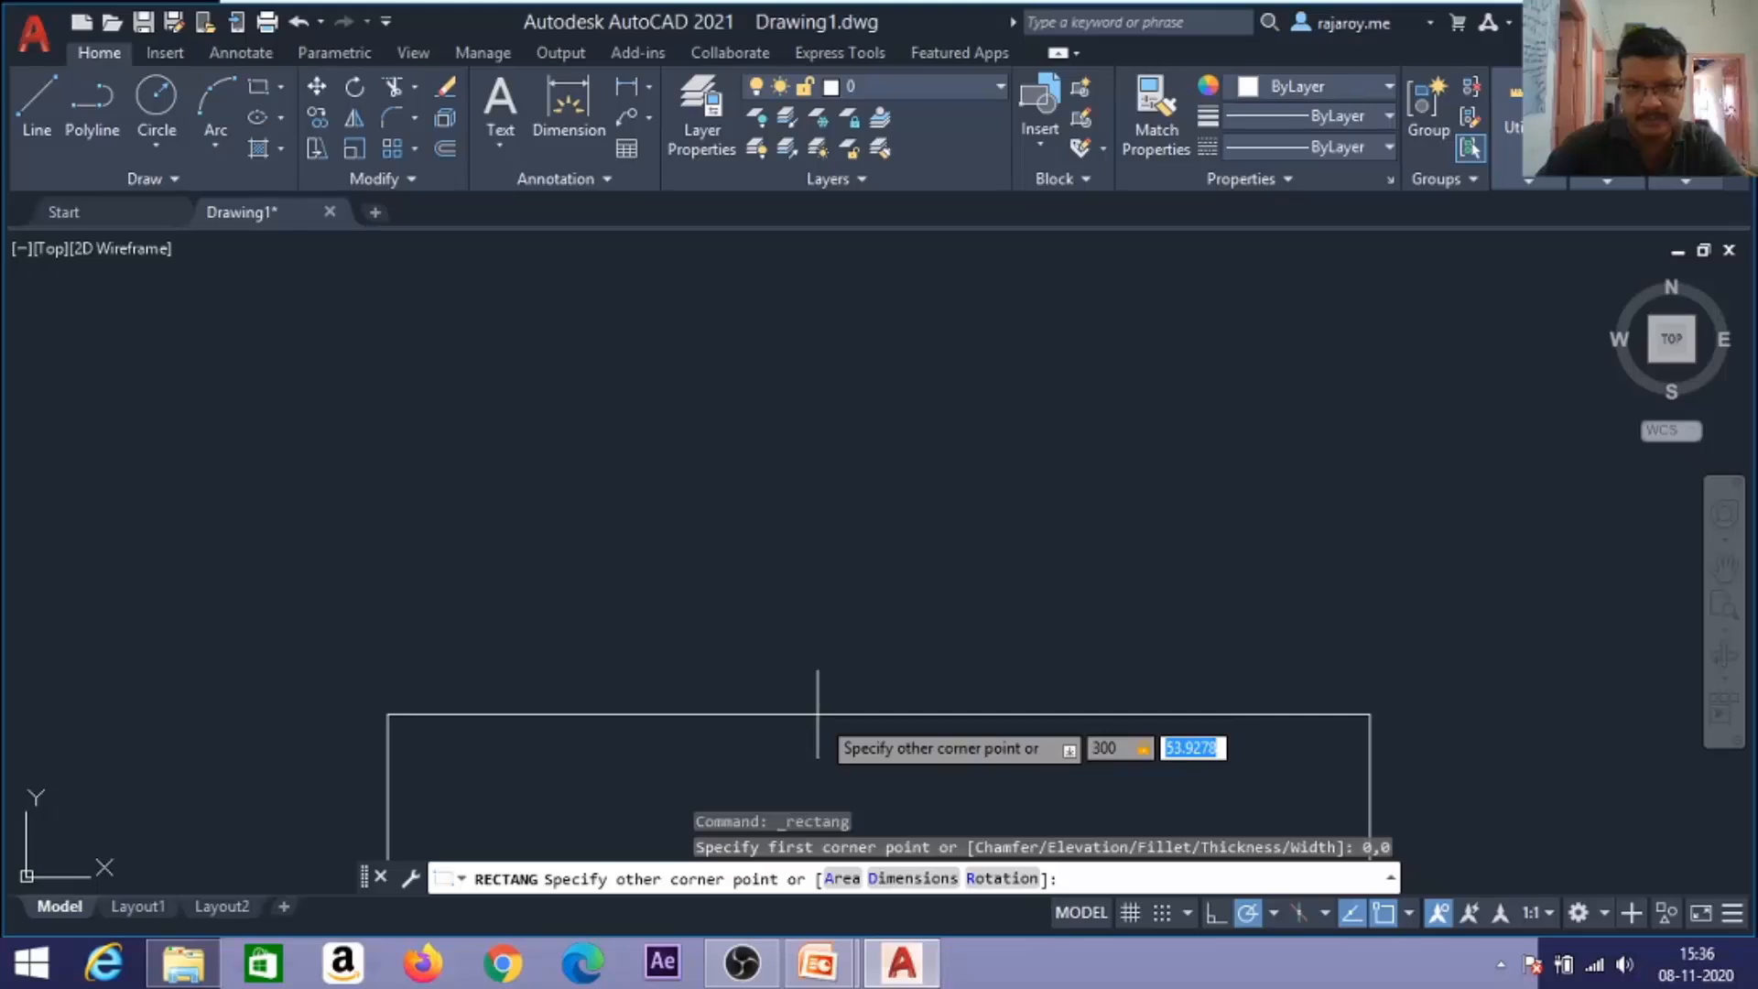
{"action": "type", "text": "200"}
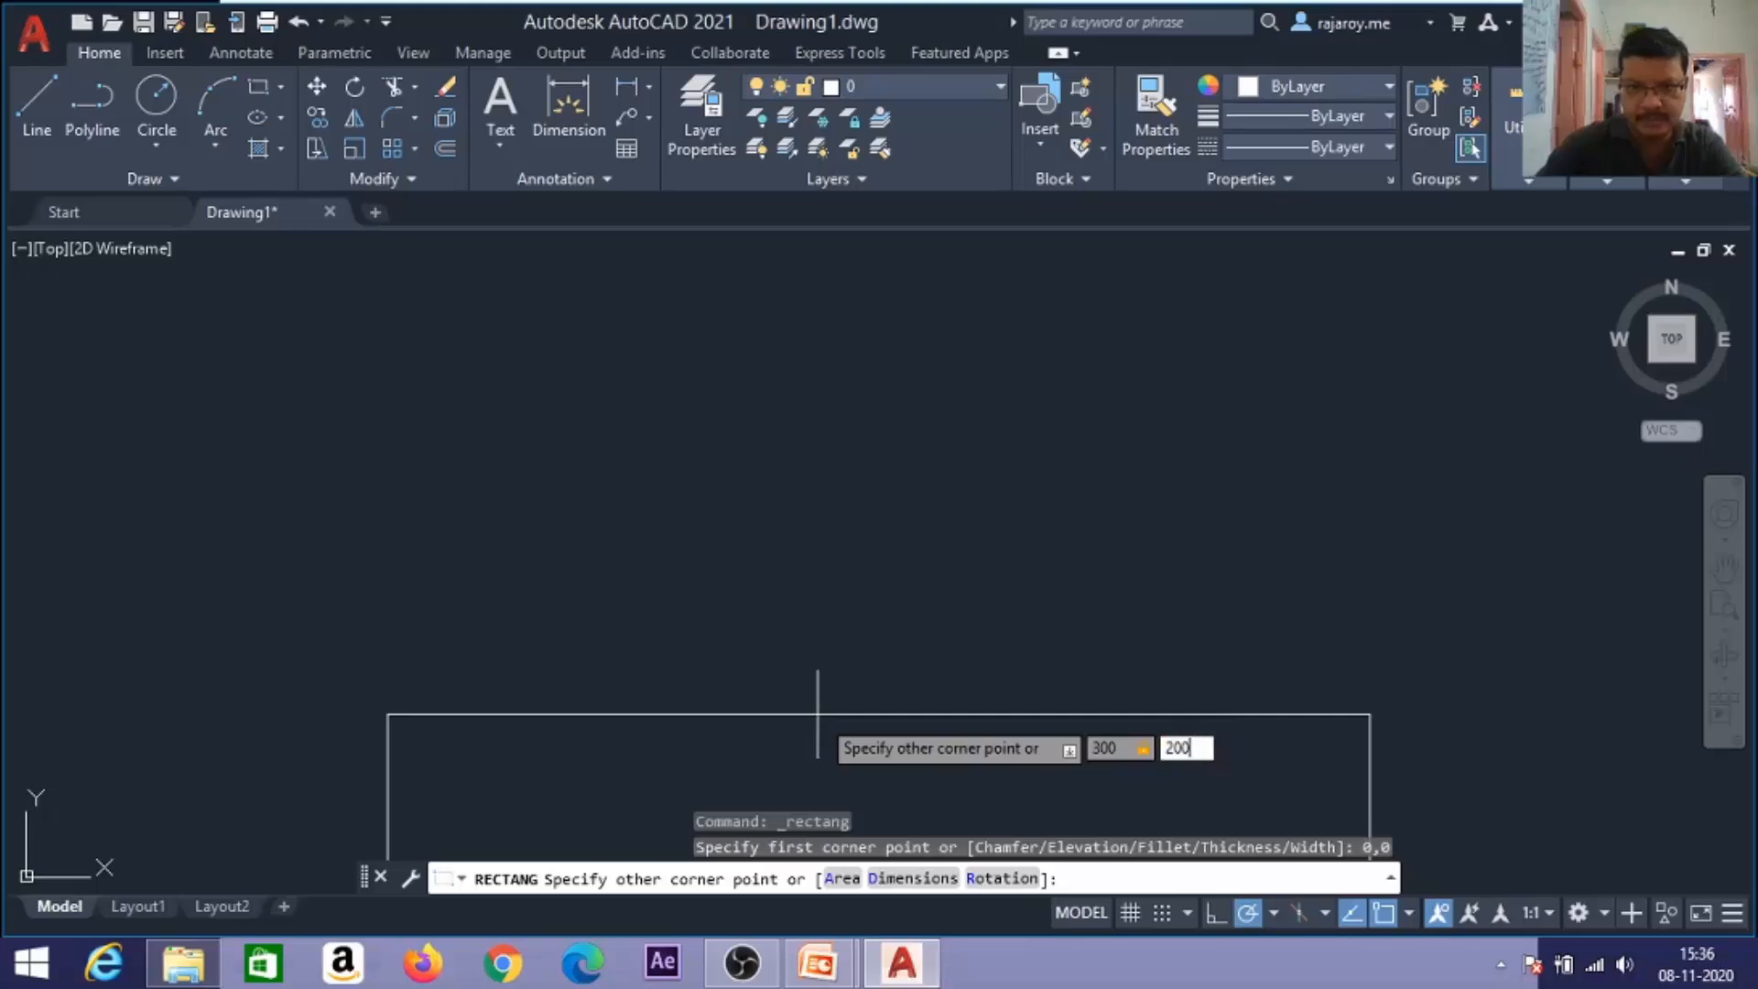
{"action": "key", "text": "Return"}
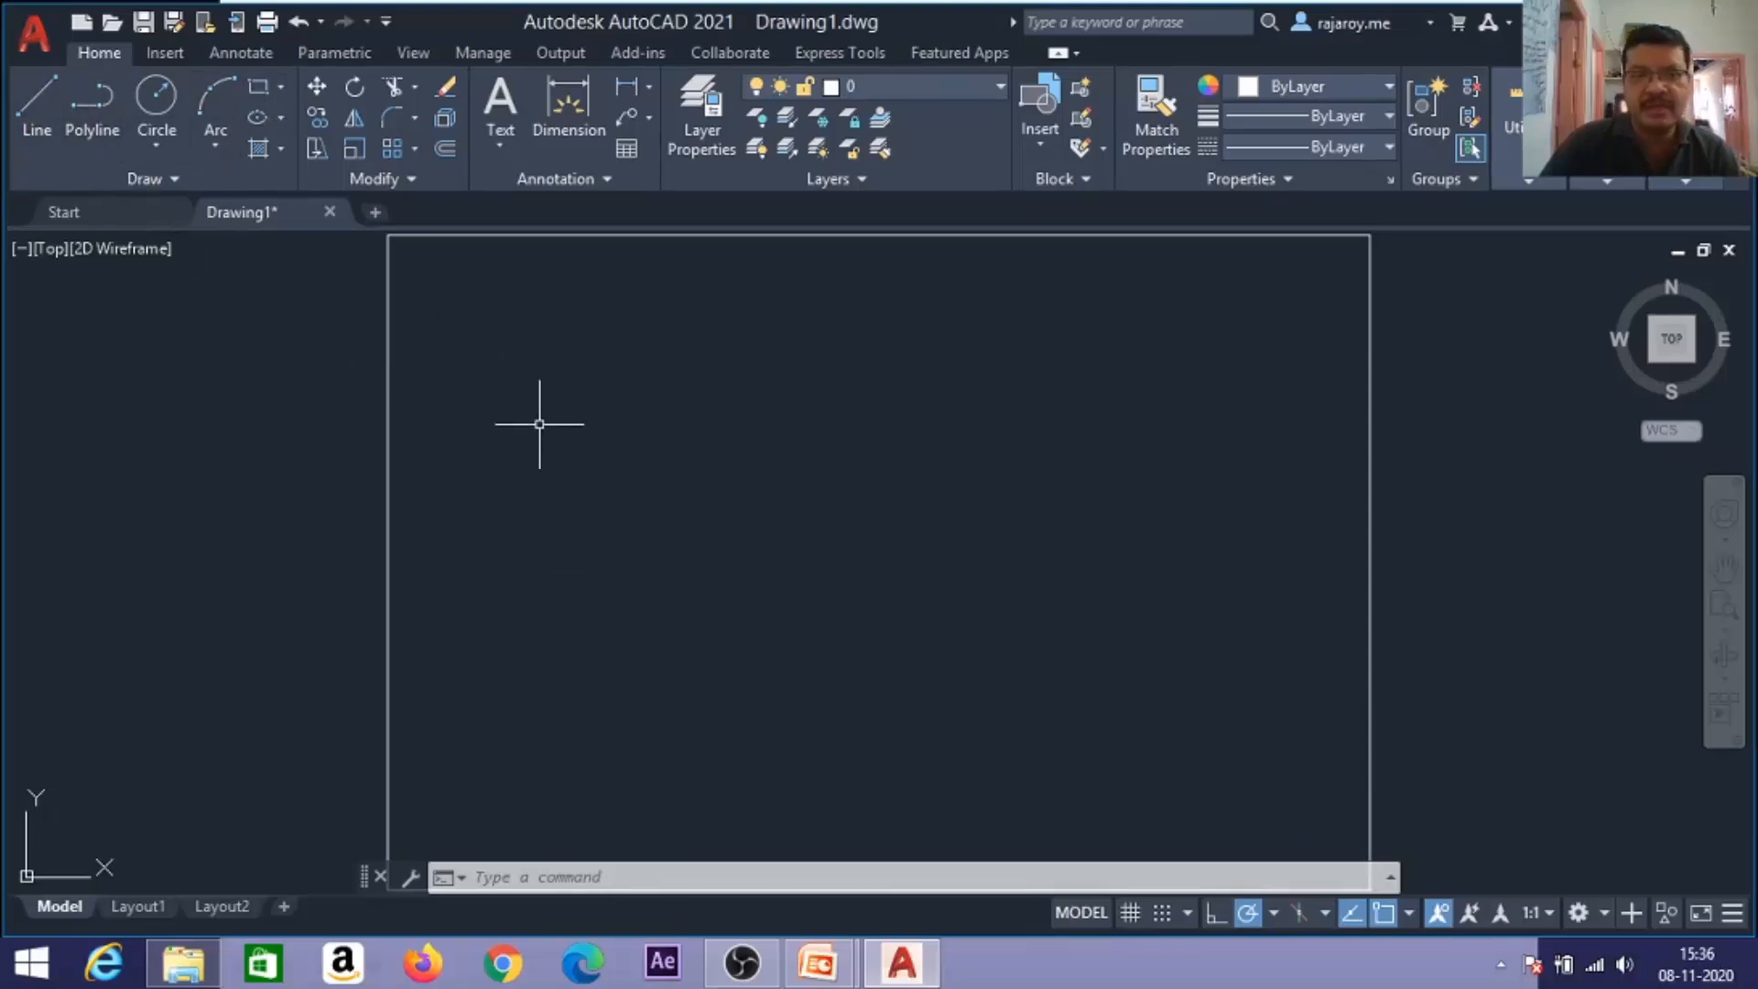
Switch to the PowerPoint slide show and advance to the slide on draw commands, Osnap settings and coordinate systems.
{"action": "key", "text": "alt+Tab"}
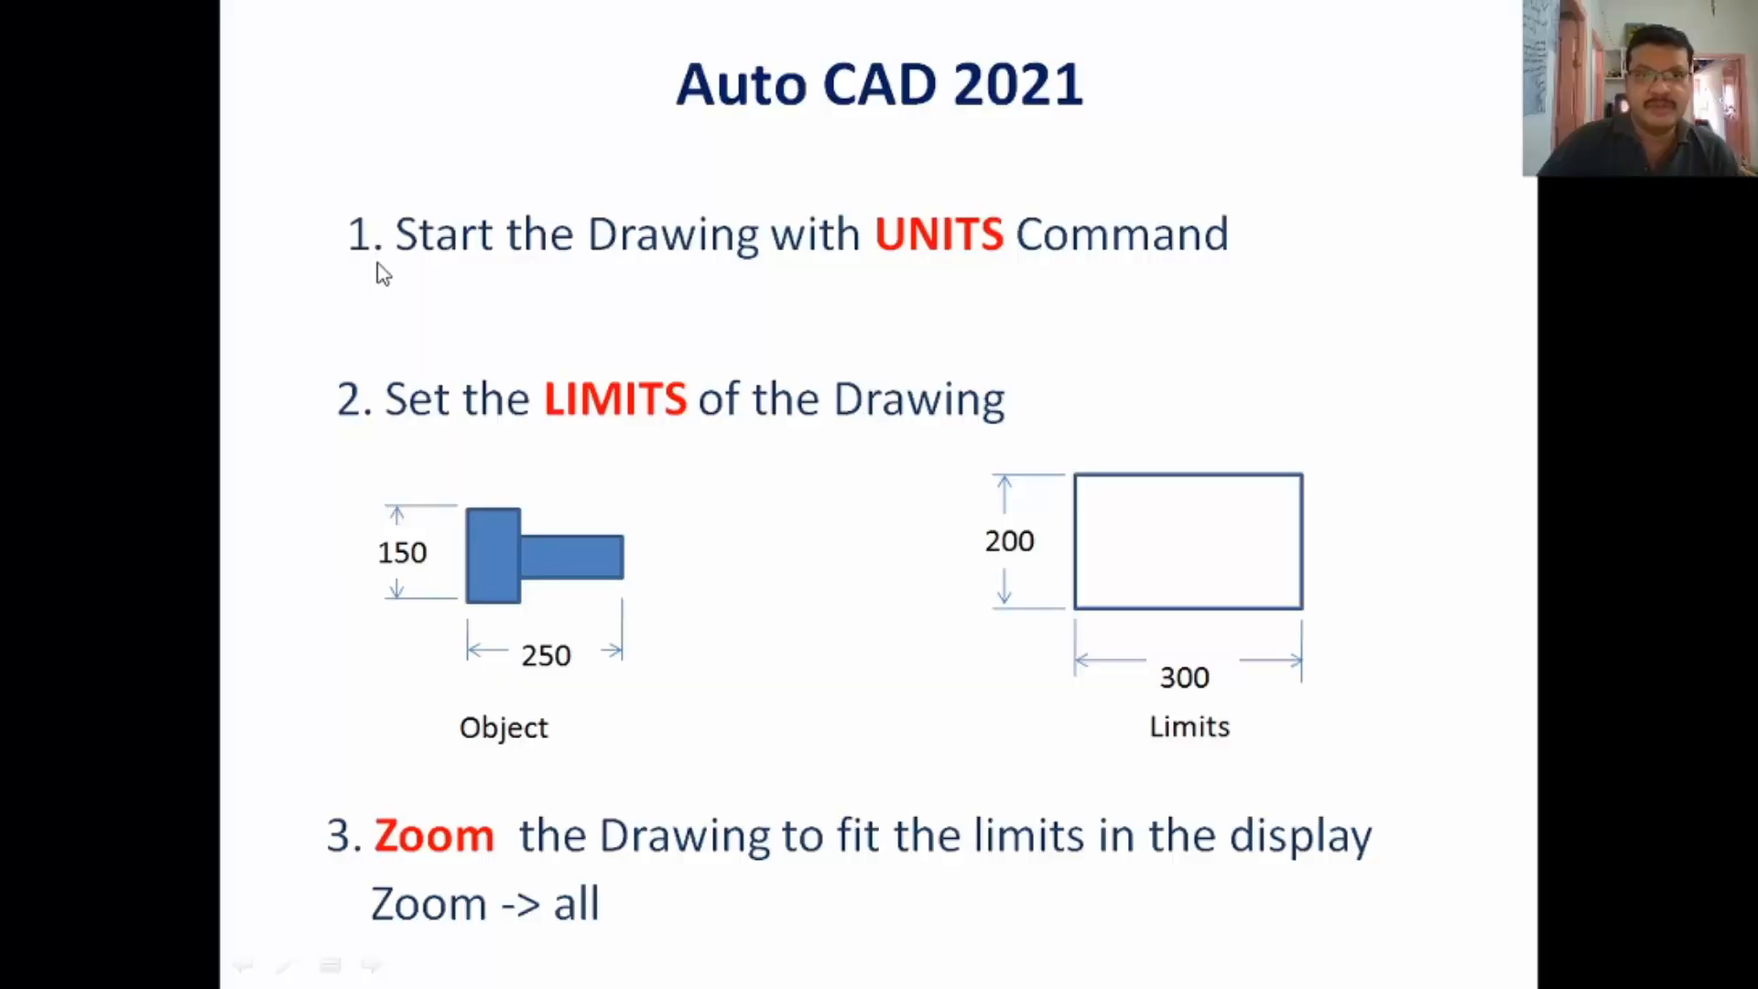
{"action": "left_click", "coordinate": [362, 829]}
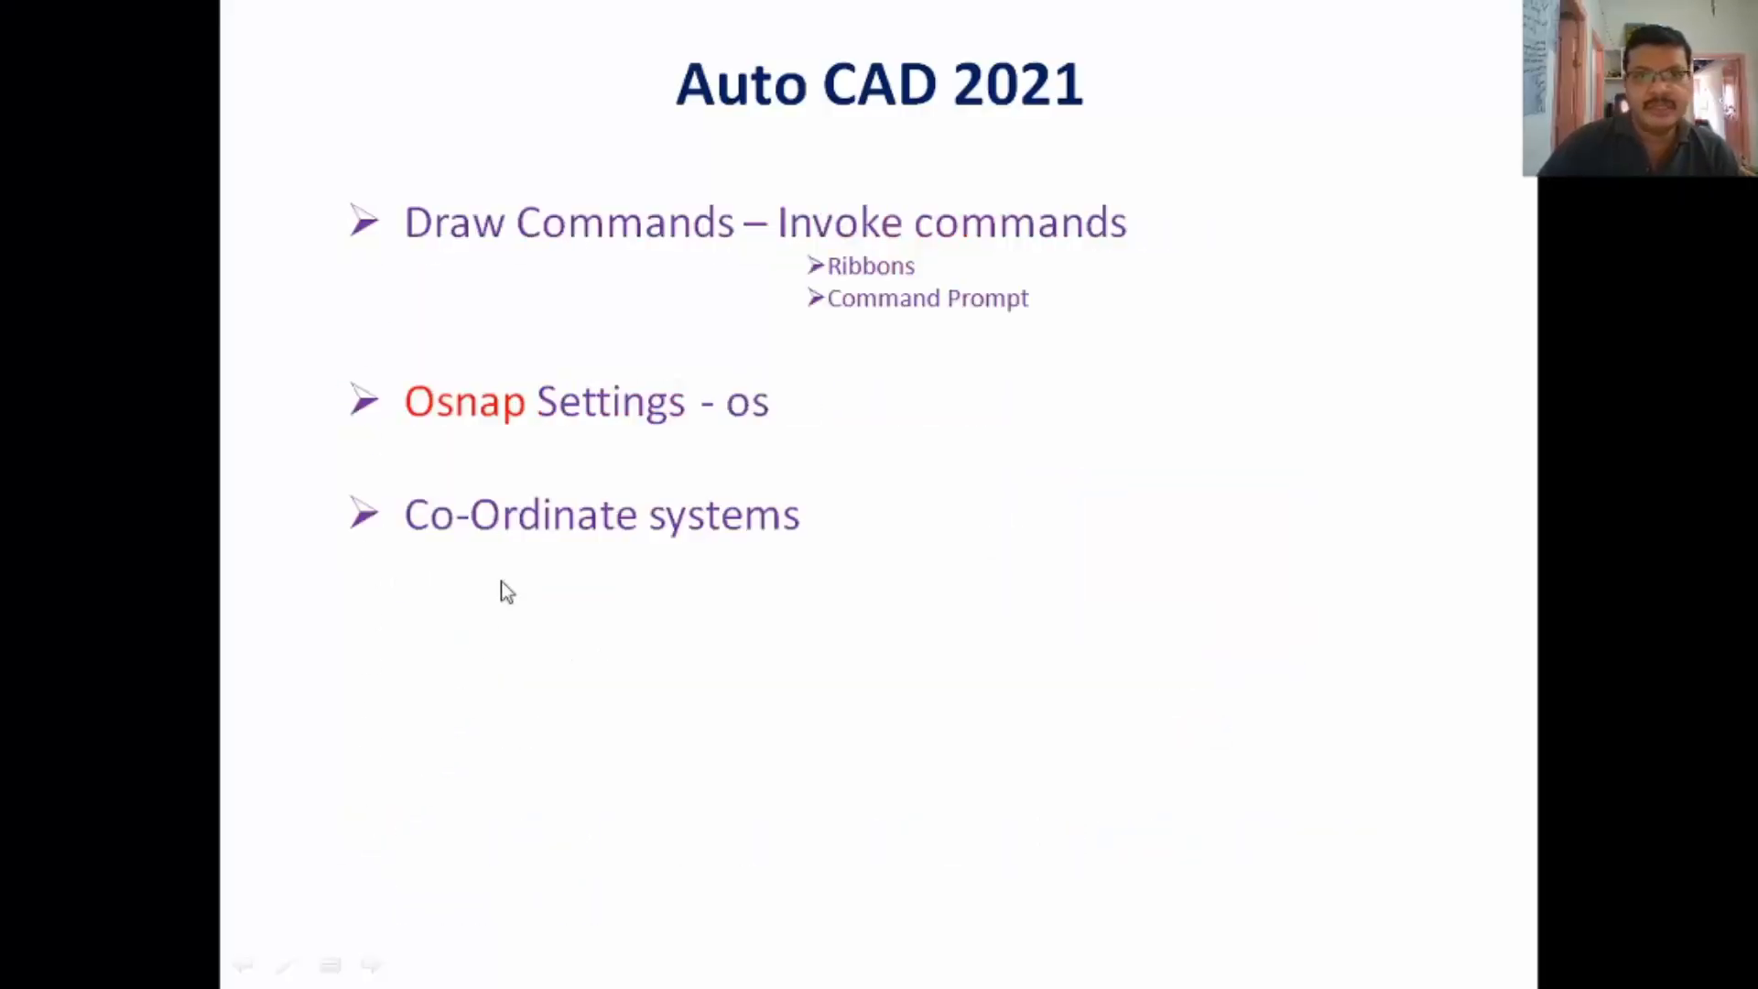
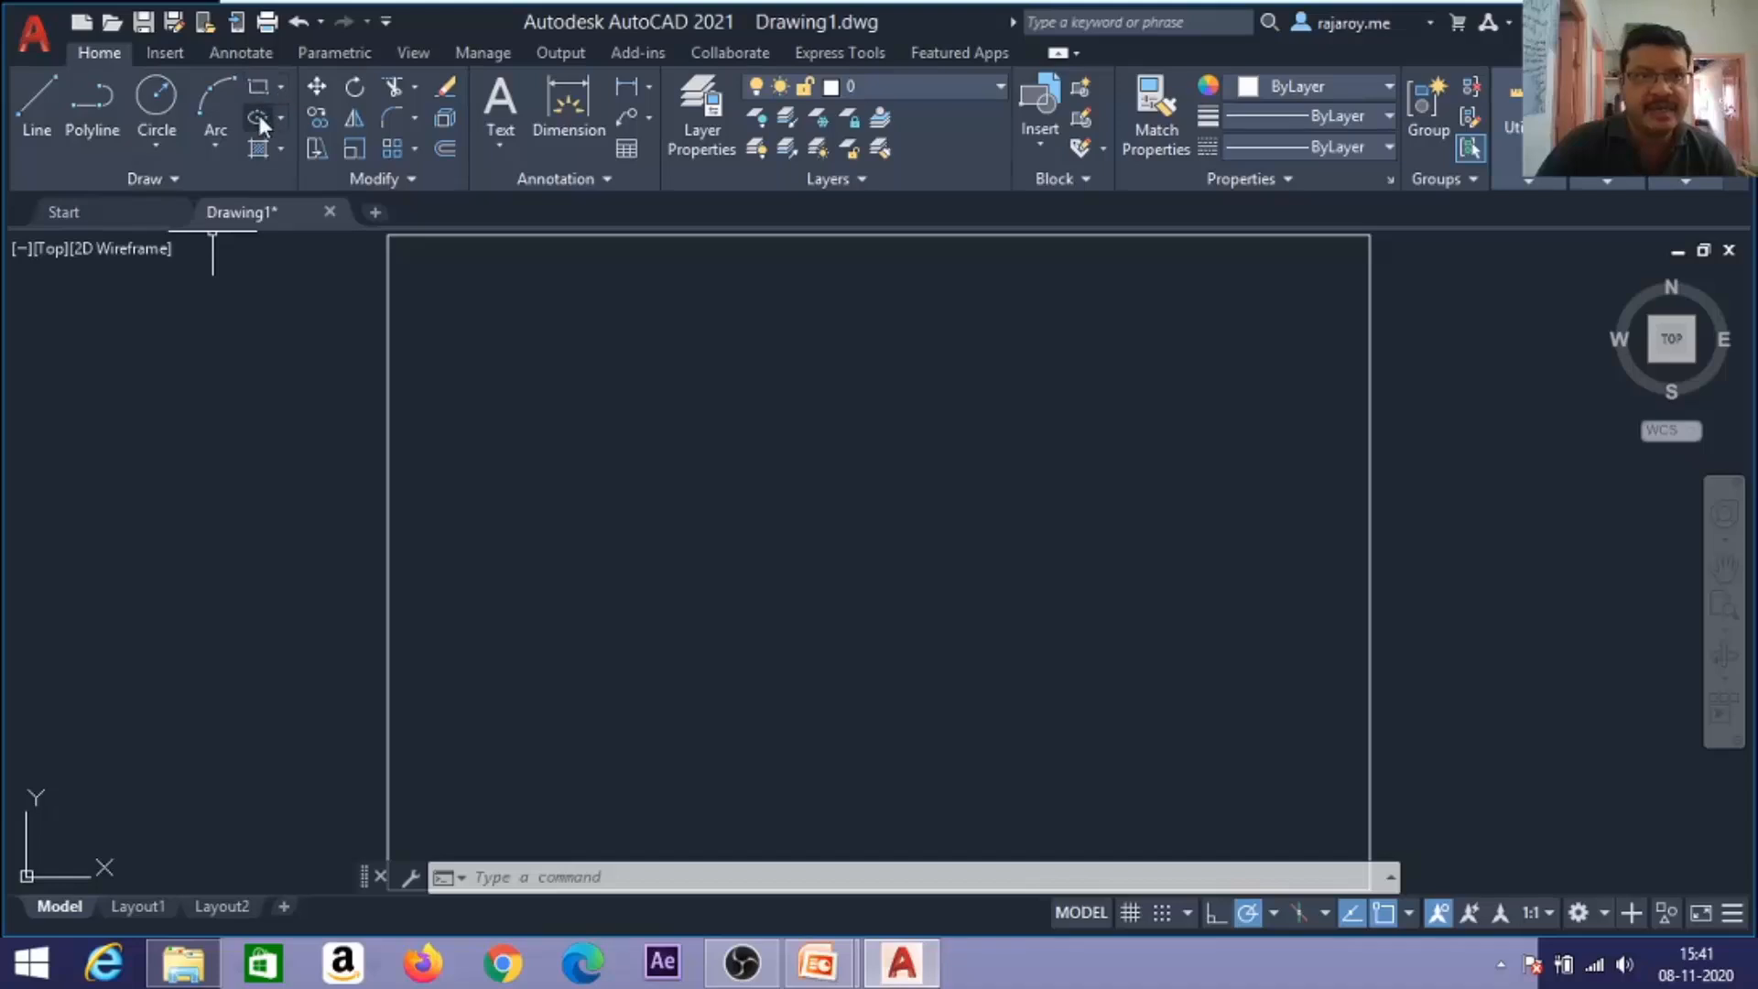
{"action": "left_click", "coordinate": [181, 181]}
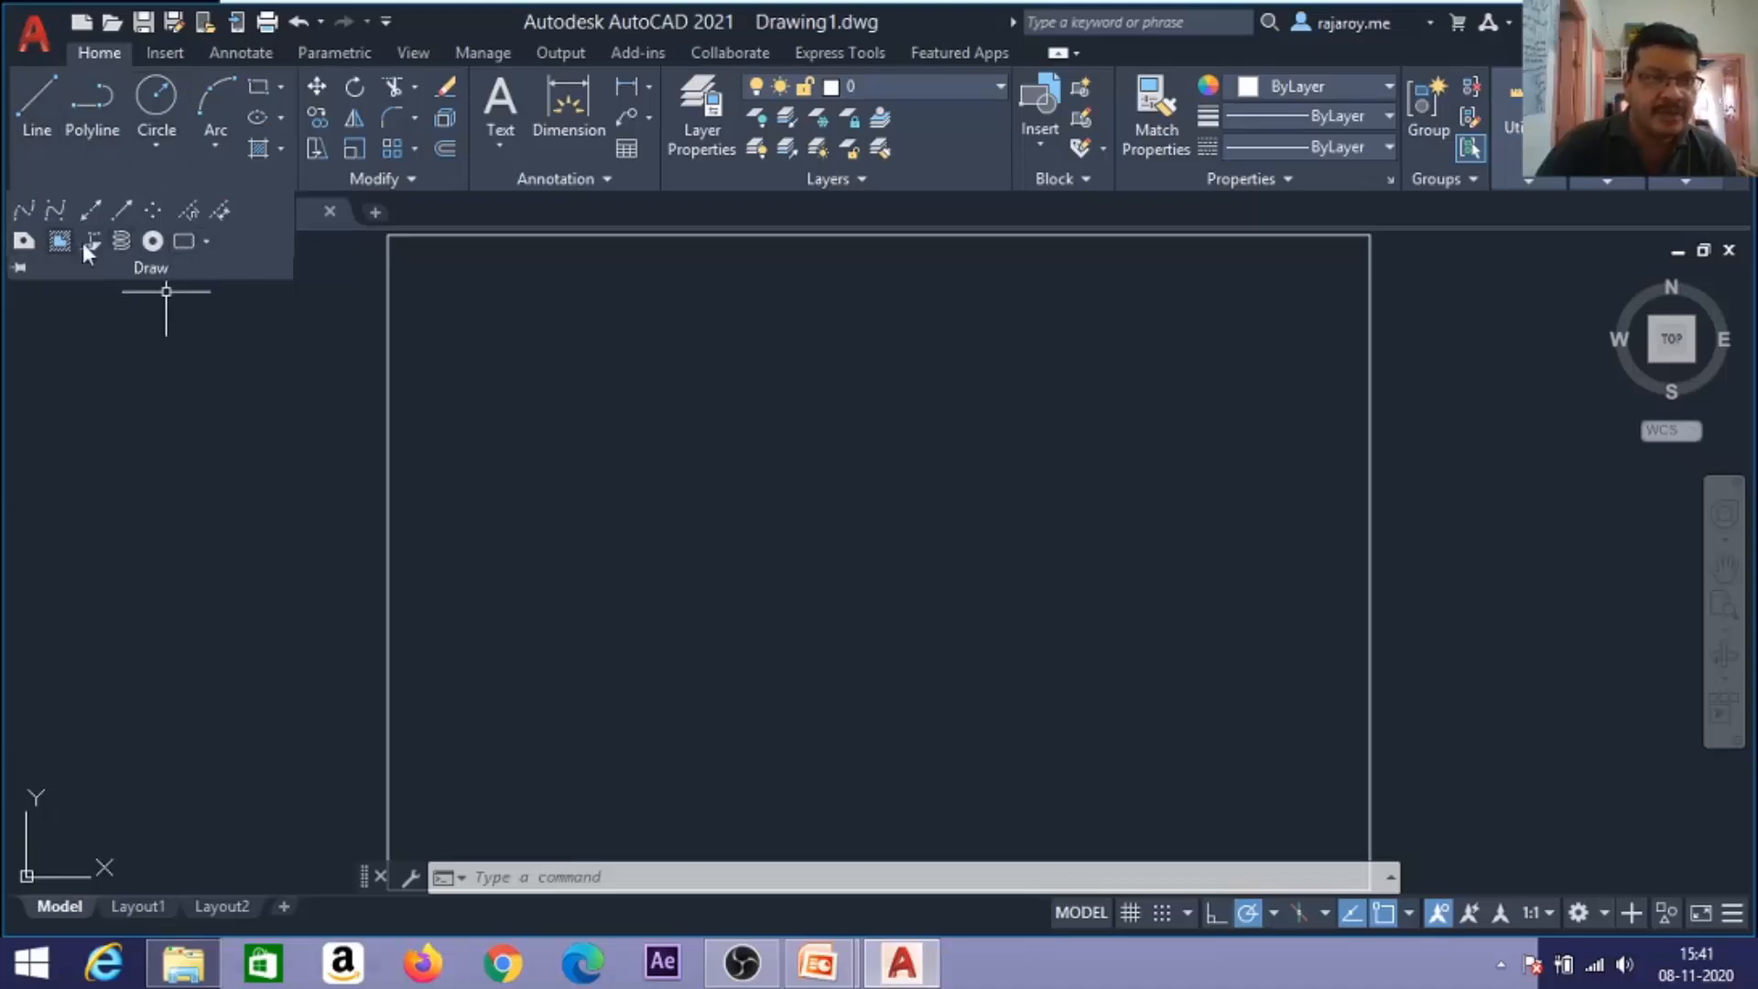
{"action": "left_click", "coordinate": [37, 117]}
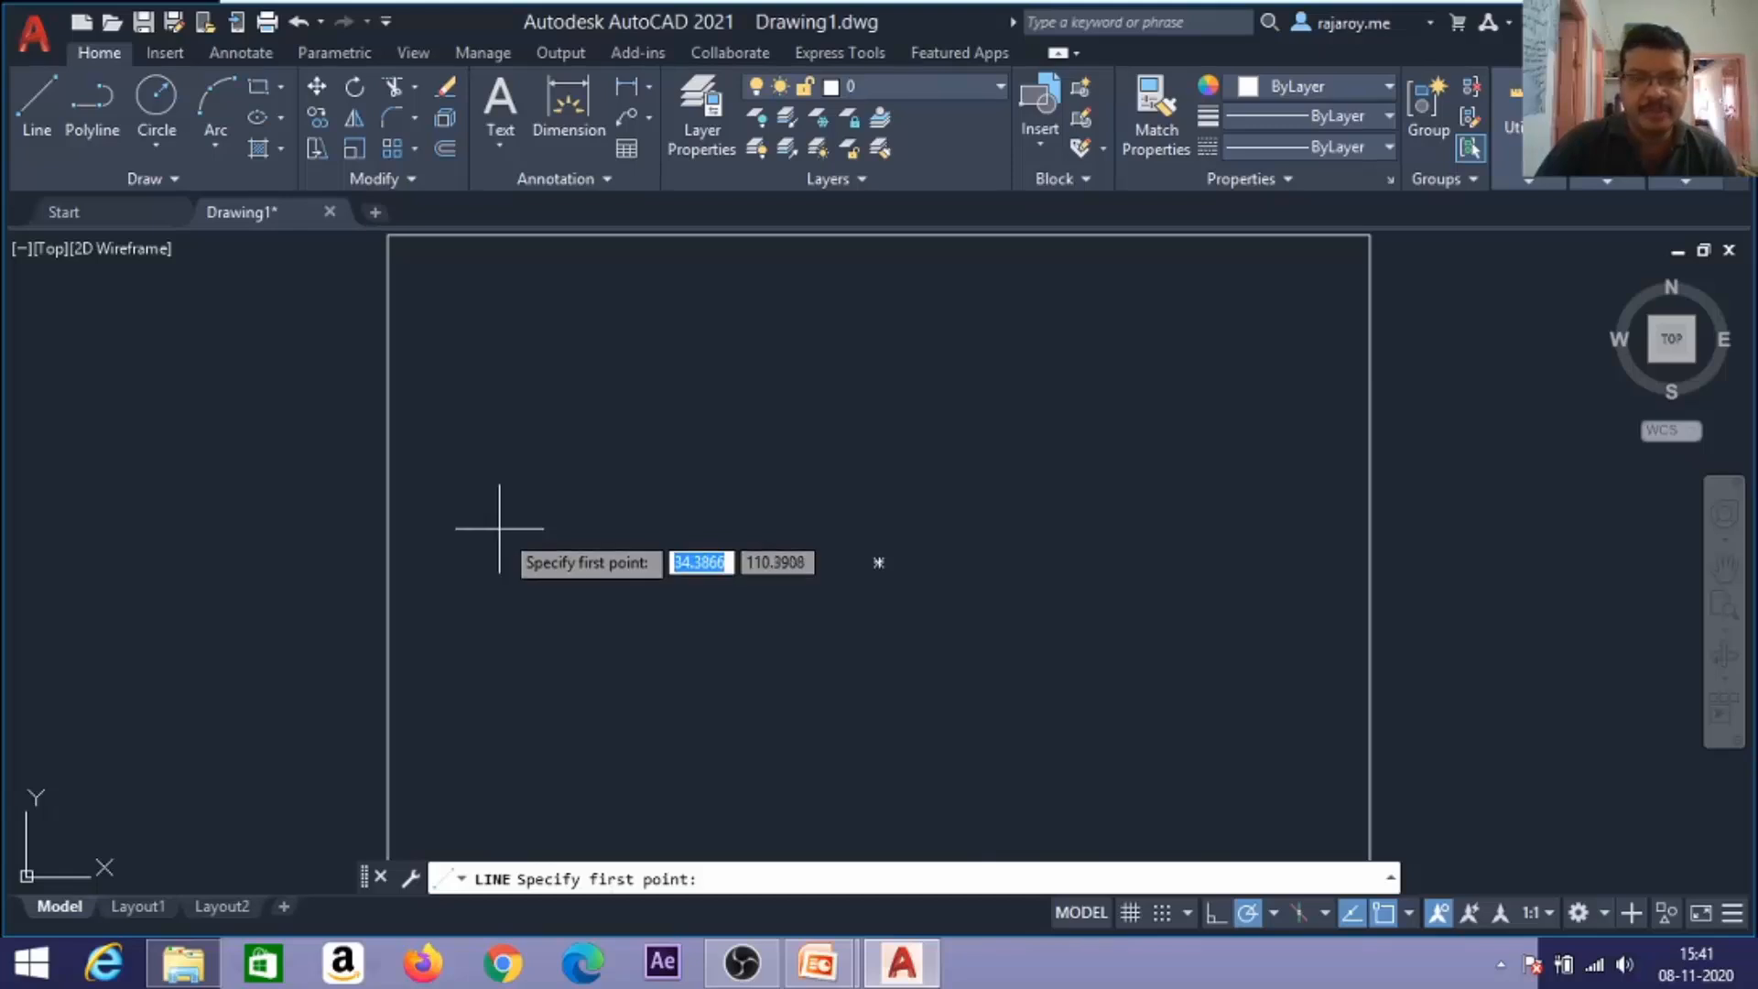
{"action": "left_click", "coordinate": [612, 657]}
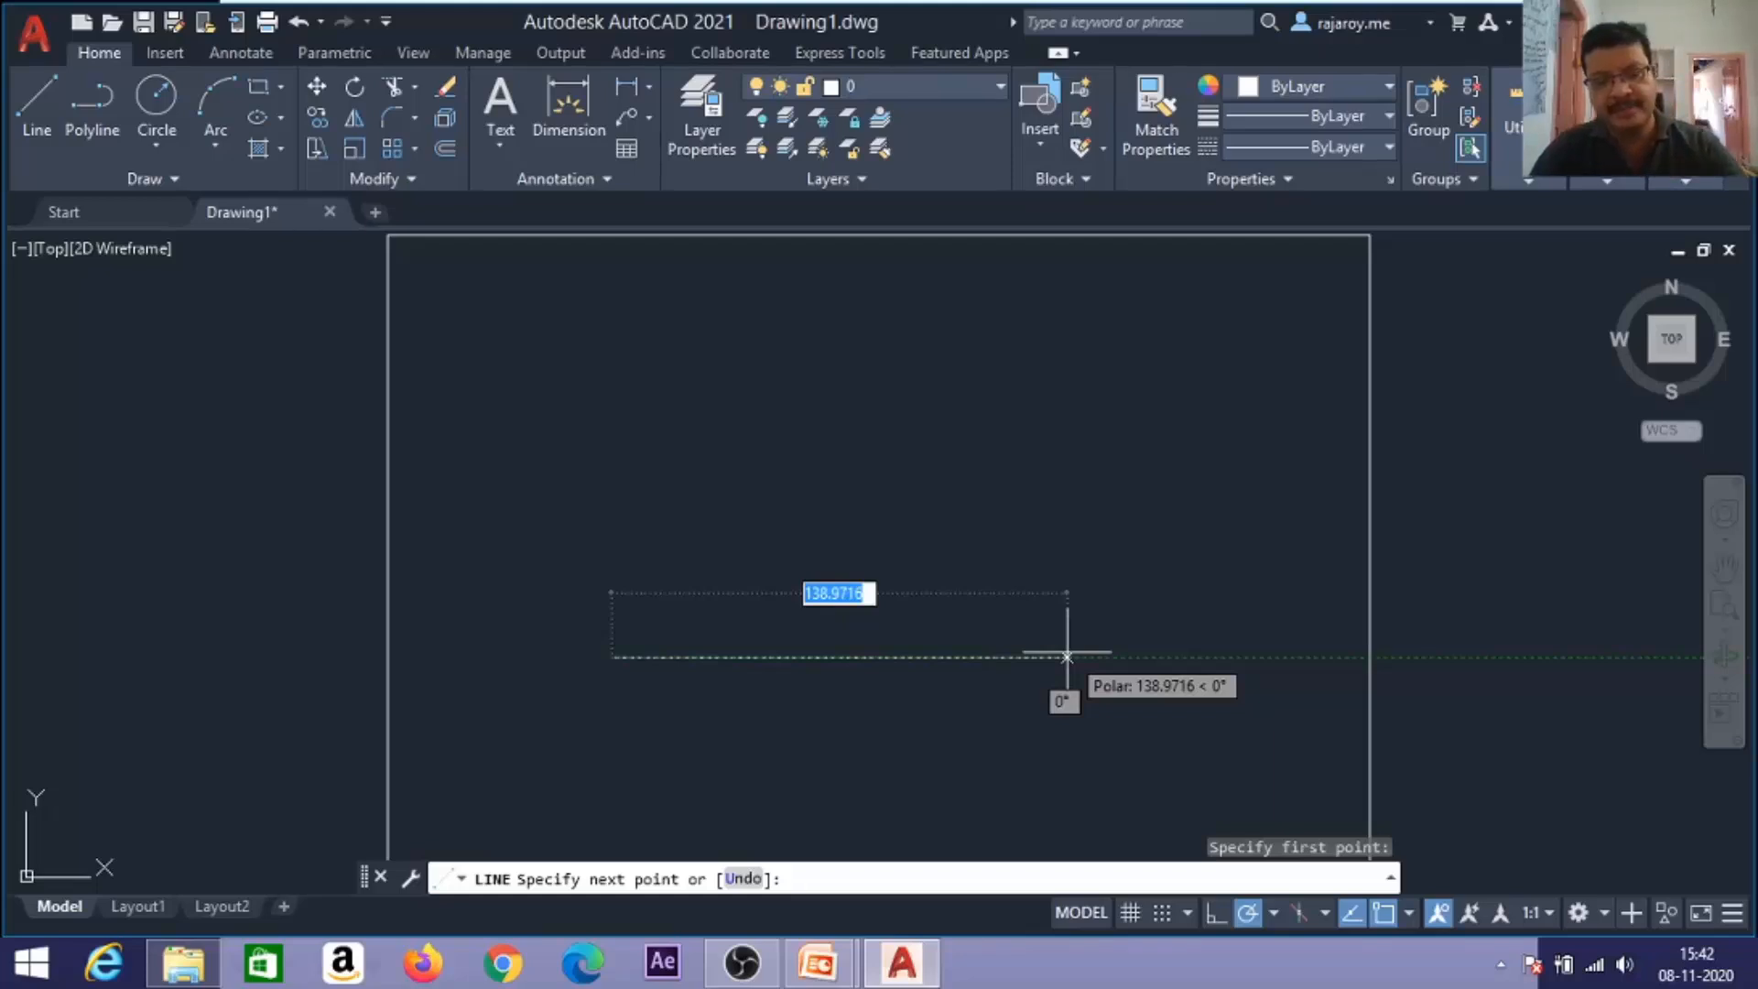
{"action": "key", "text": "F8"}
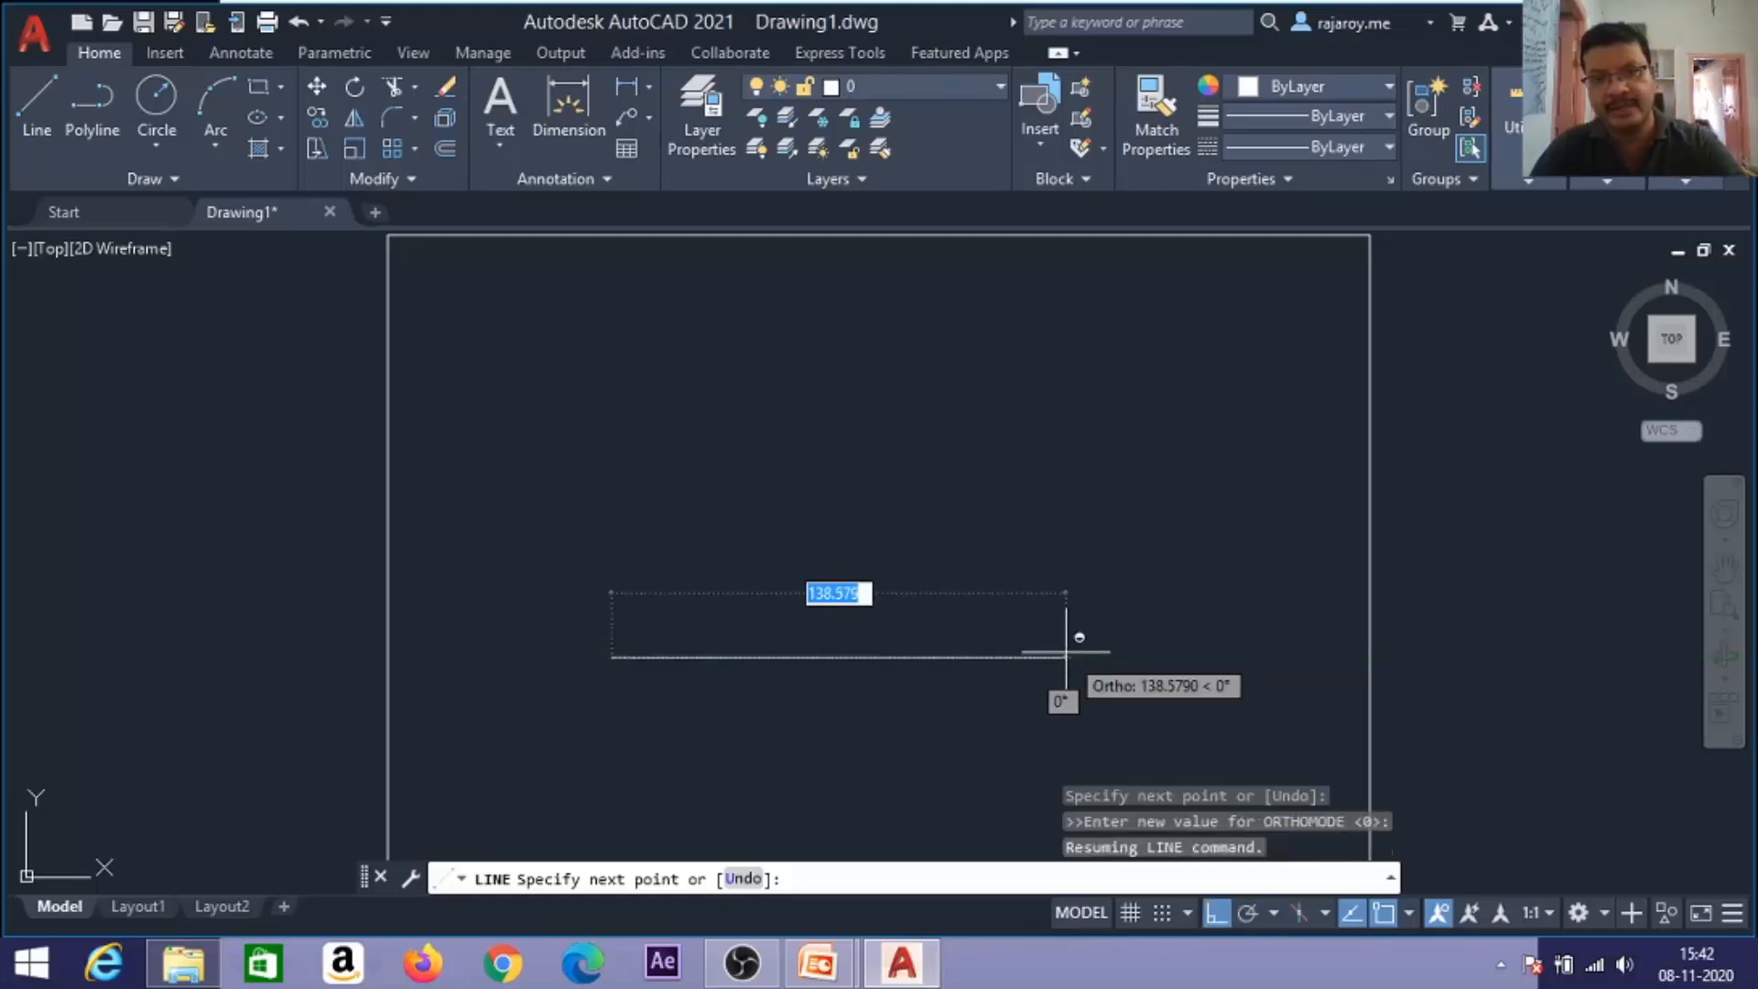
{"action": "key", "text": "F10"}
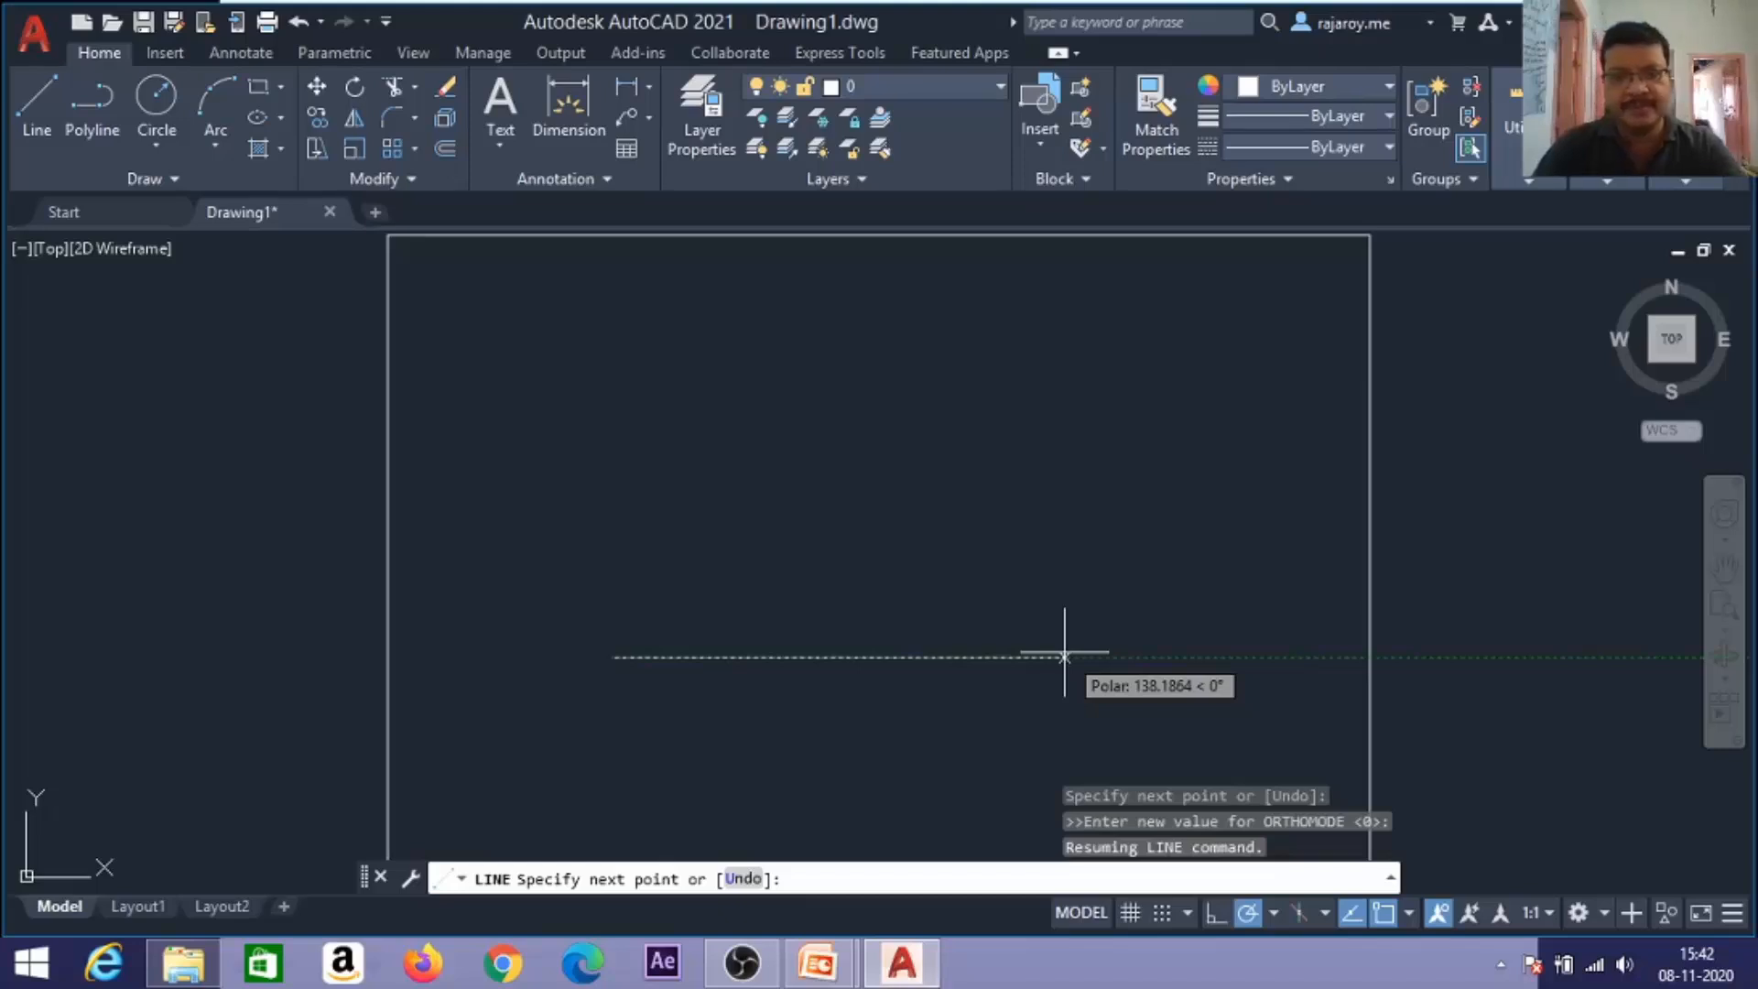
{"action": "type", "text": "100"}
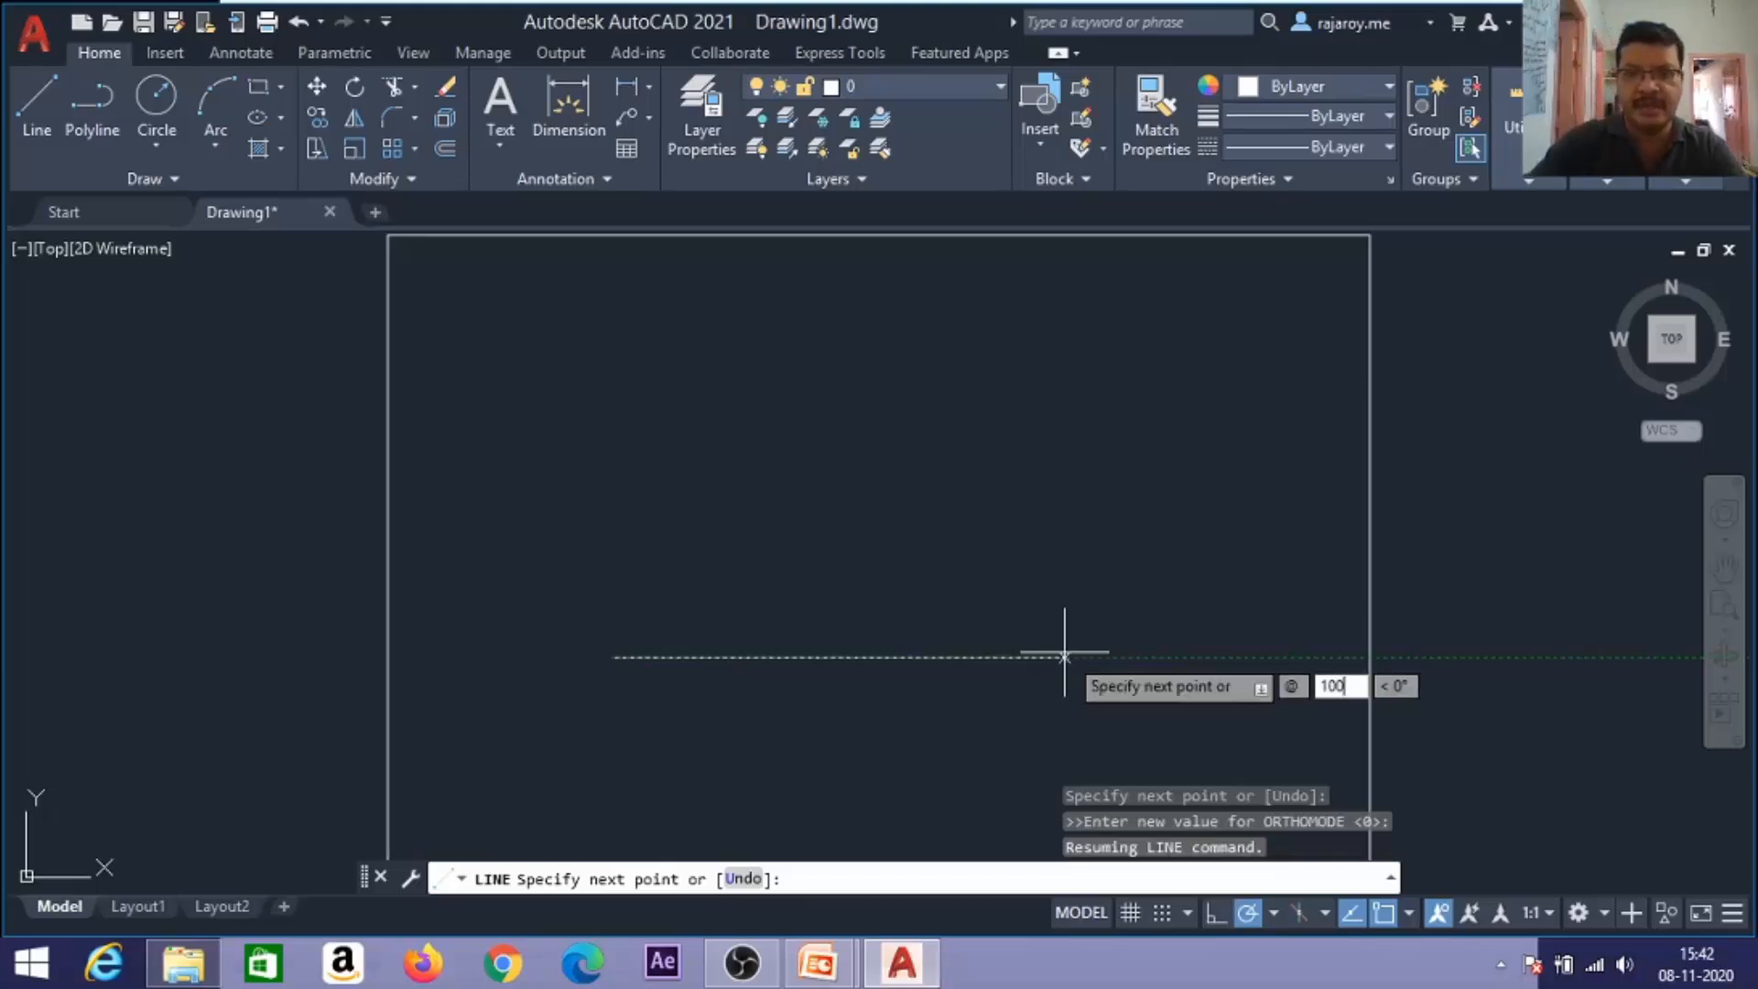
{"action": "key", "text": "Tab"}
{"action": "type", "text": "0"}
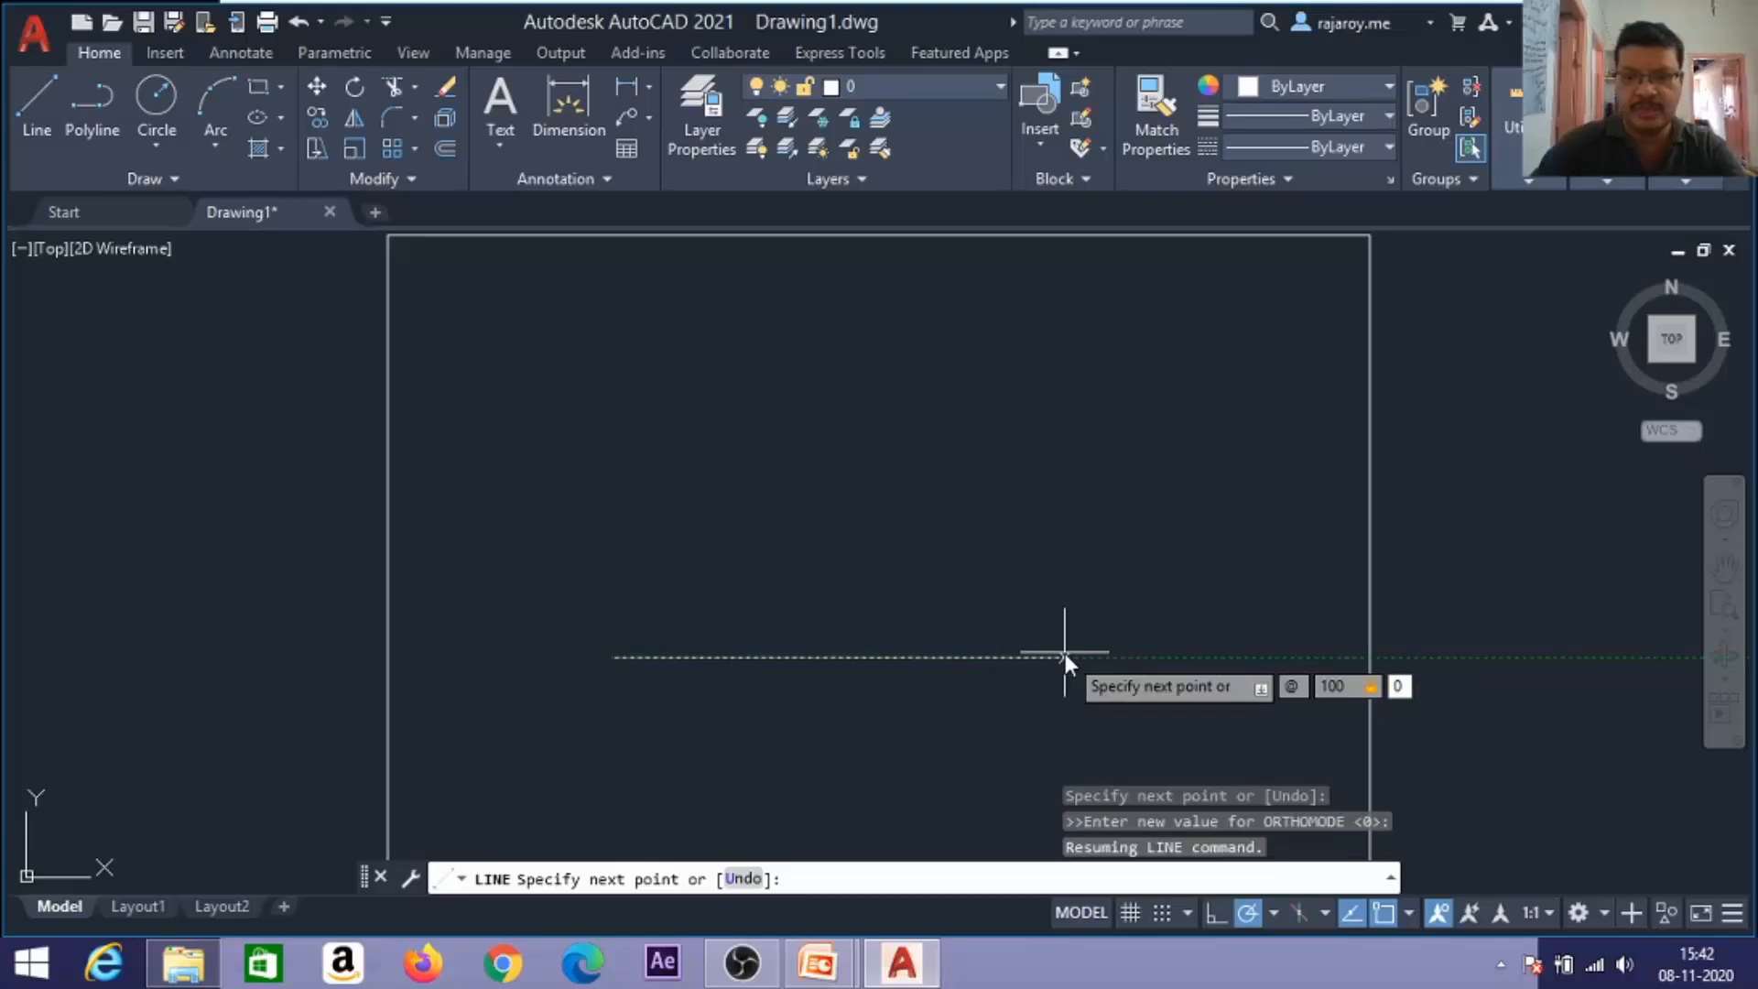
{"action": "key", "text": "Return"}
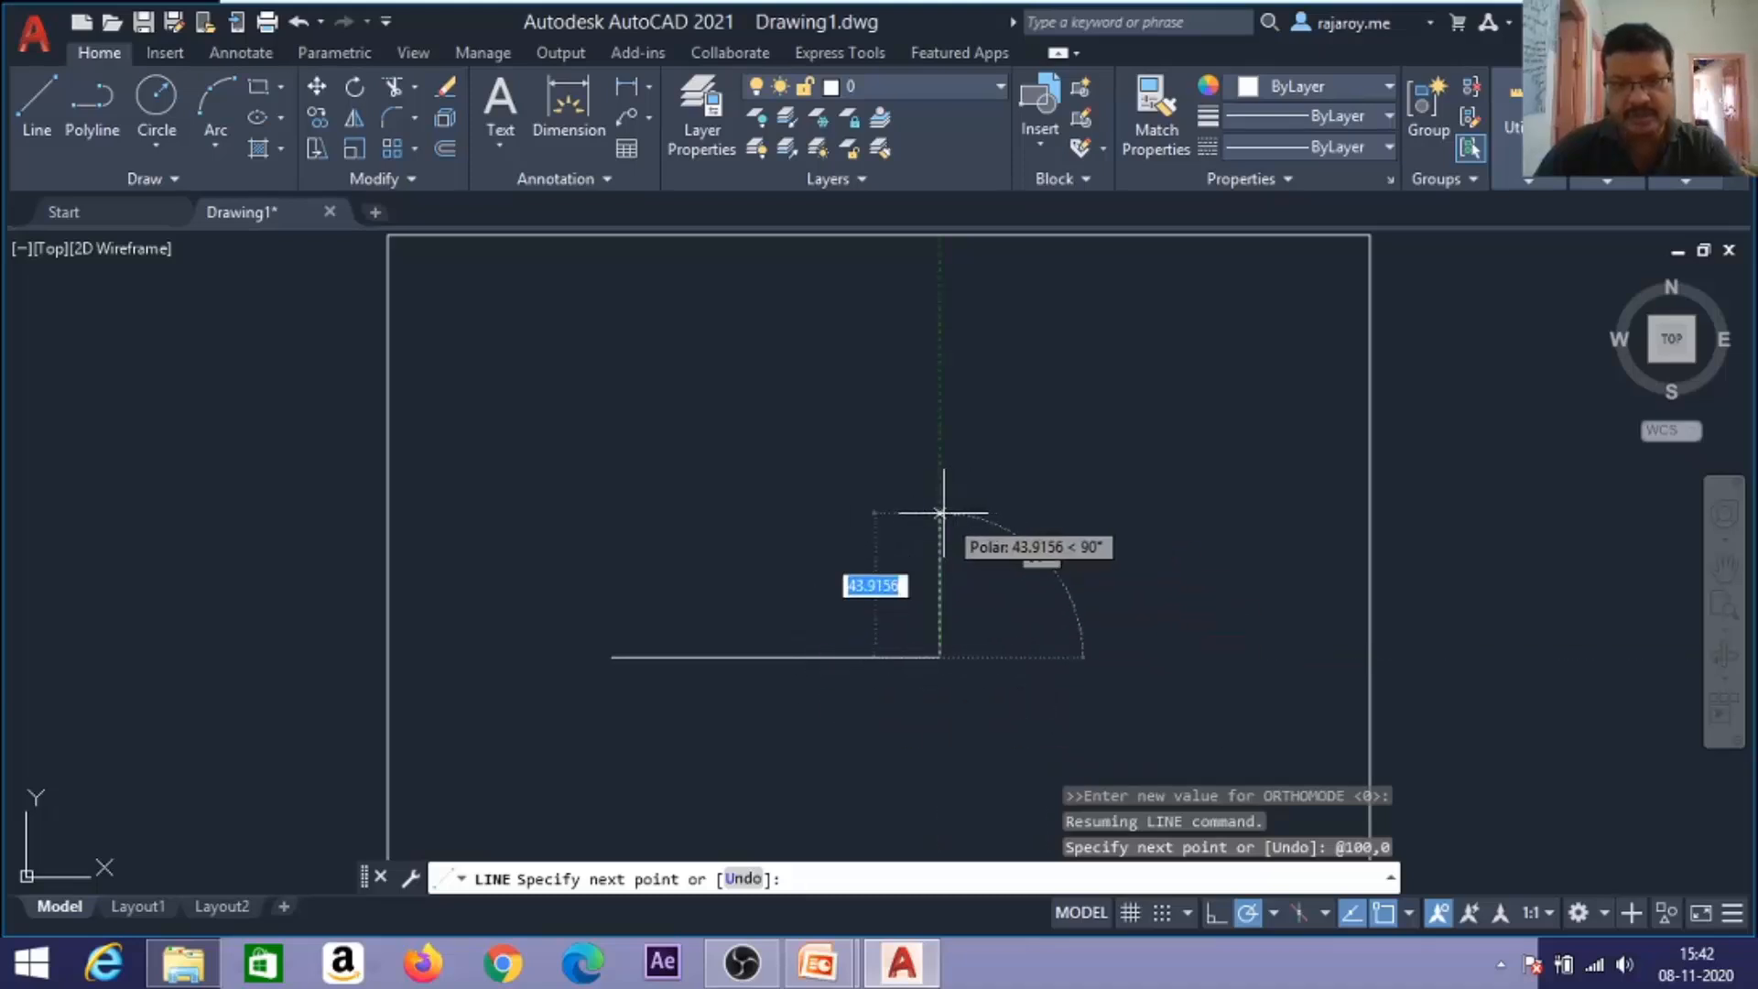
Continue the line vertically upward by 50 mm with the relative coordinates @0,50.
{"action": "type", "text": "@"}
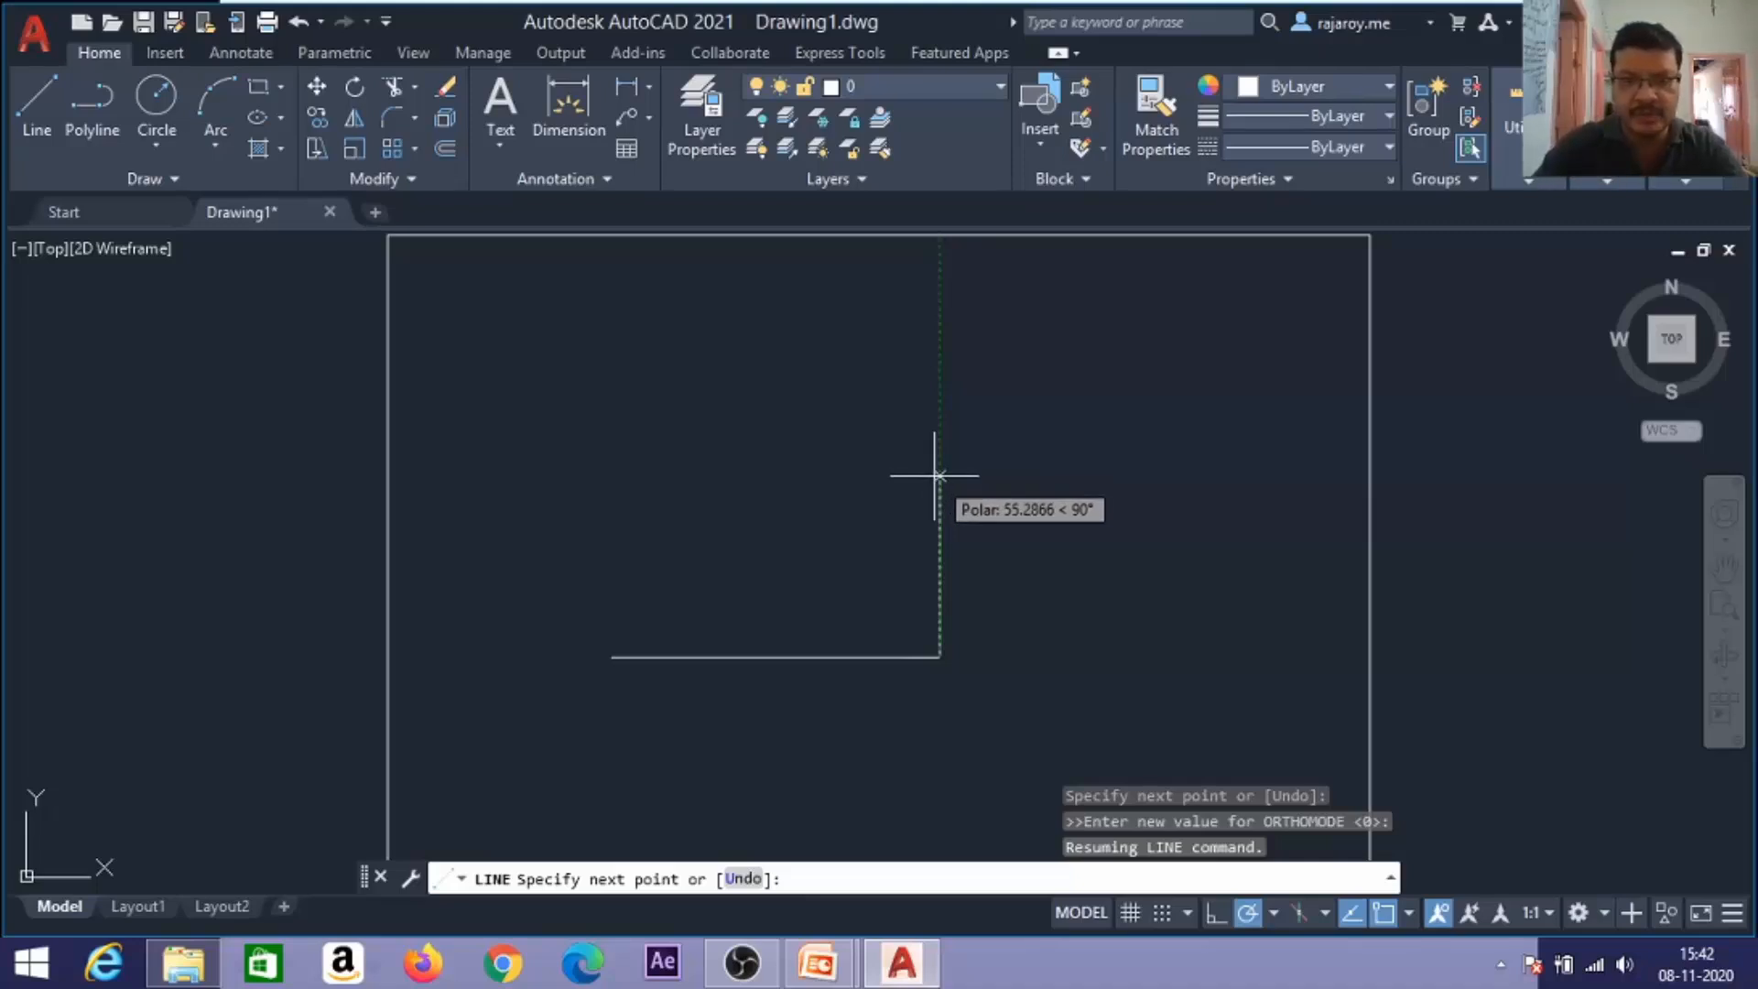
{"action": "type", "text": "0"}
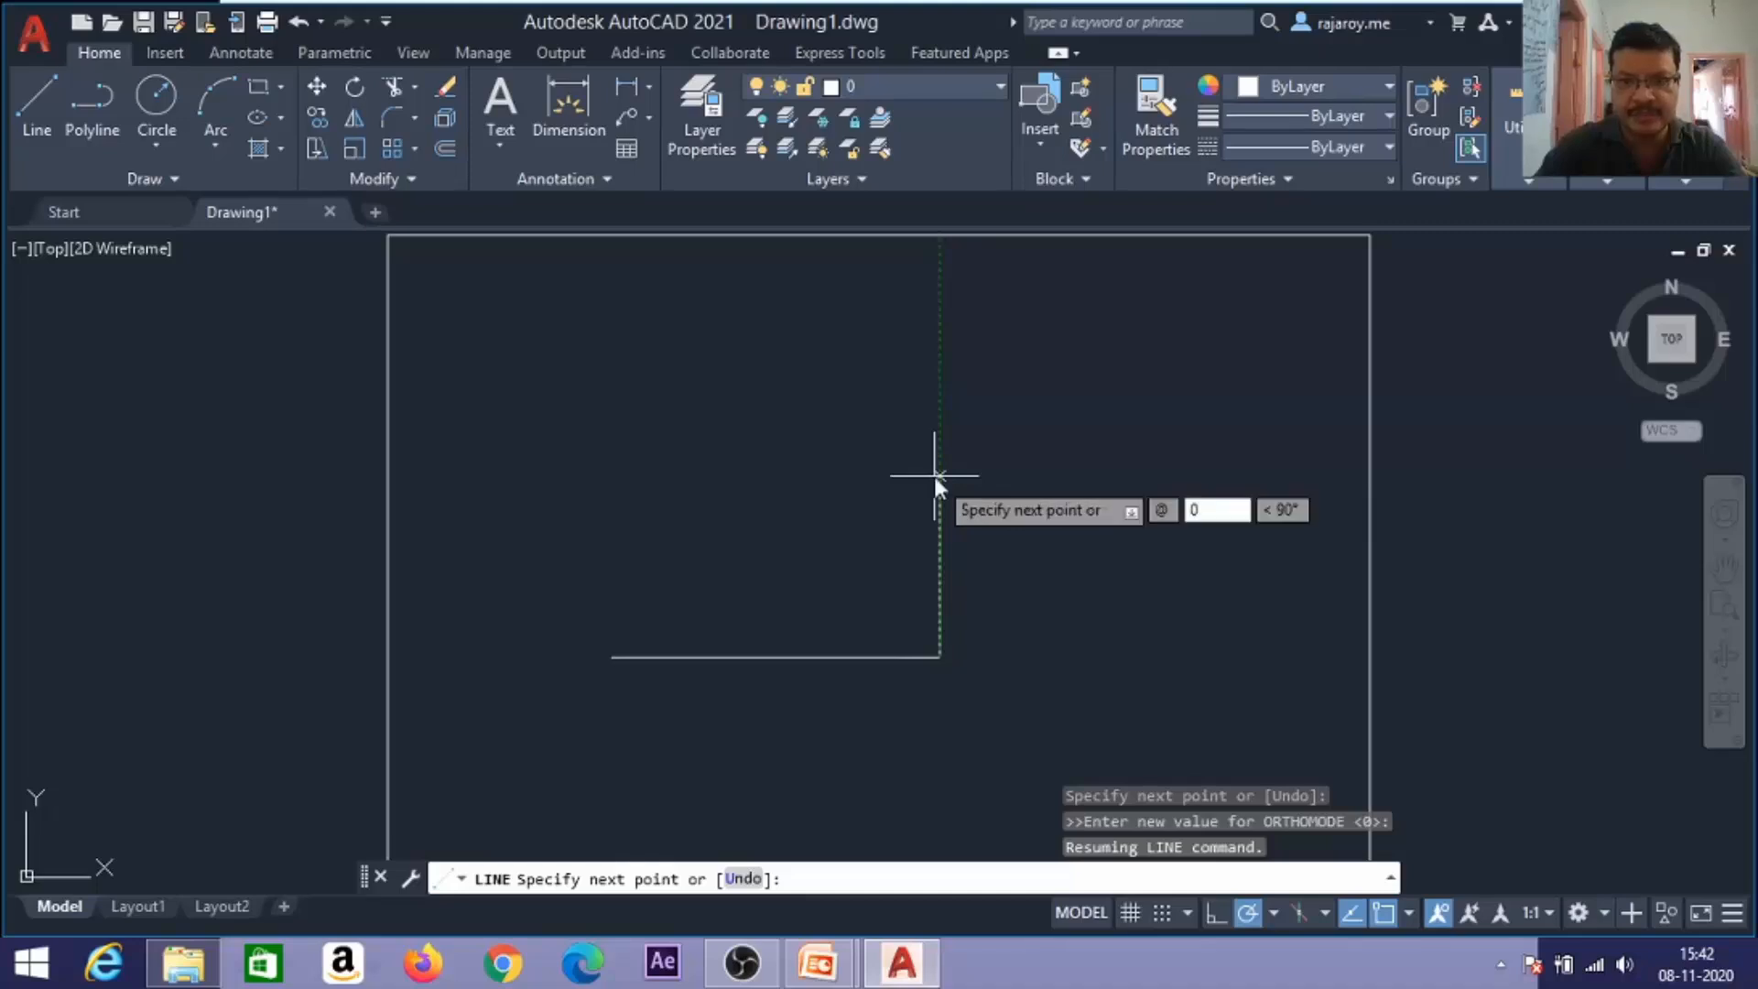
{"action": "key", "text": "Tab"}
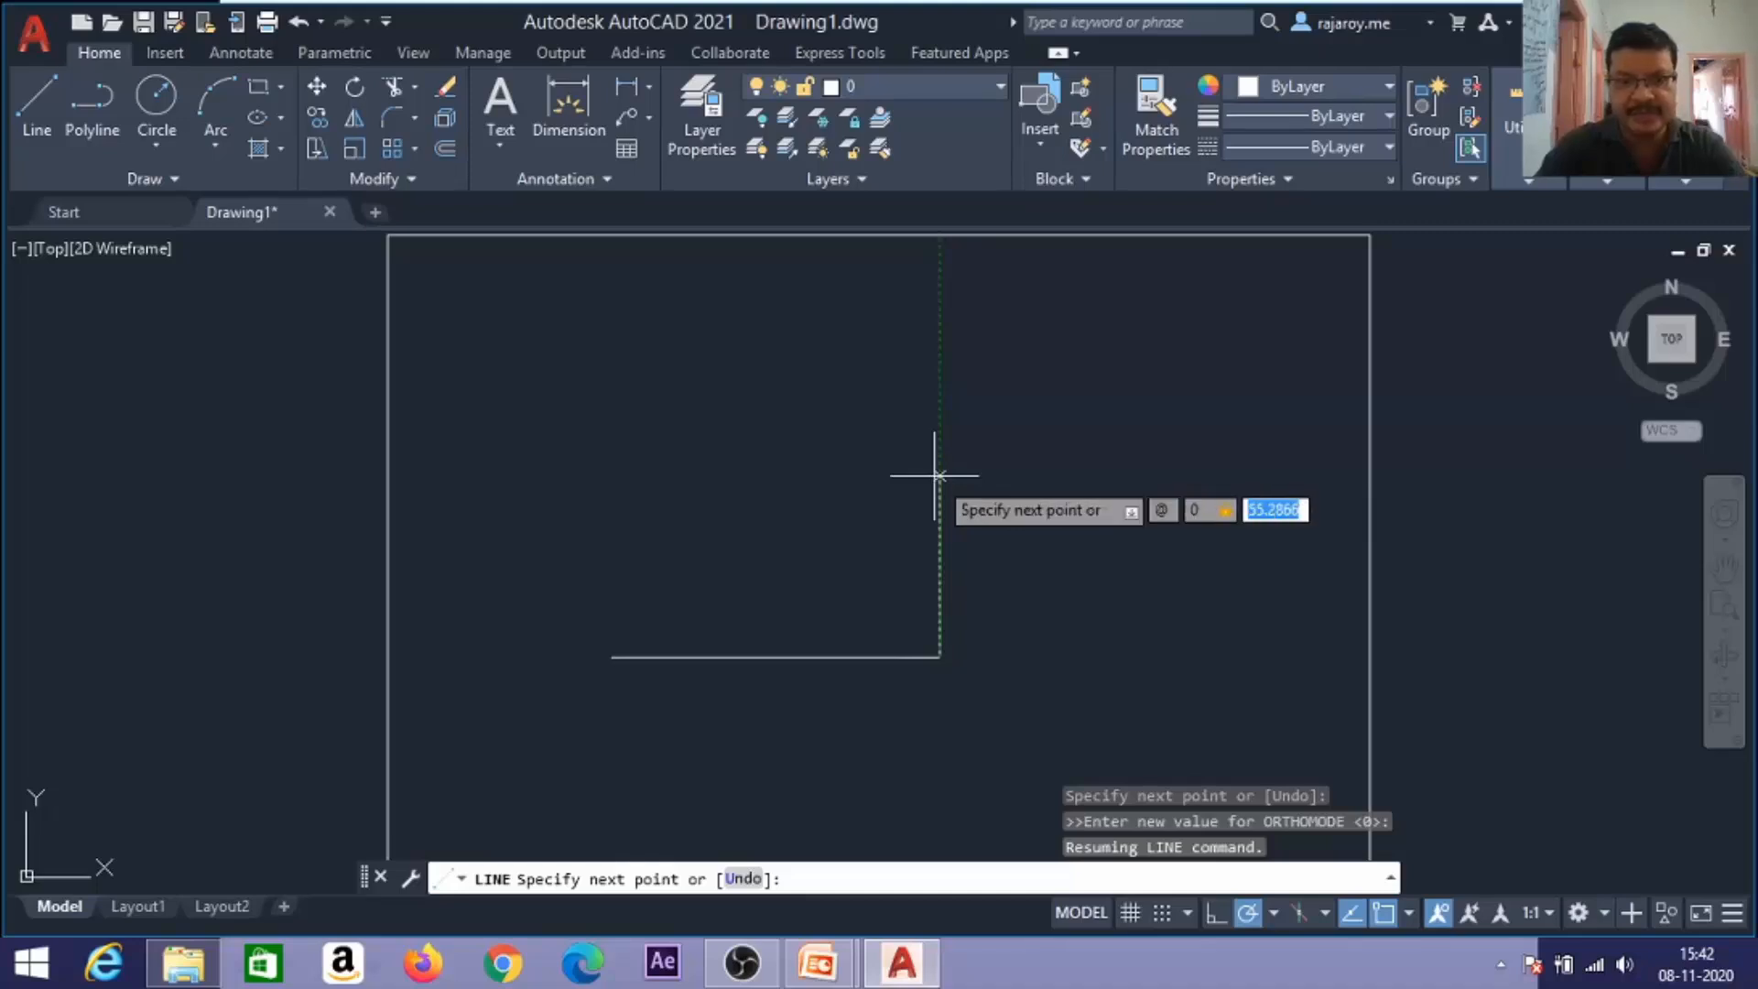
{"action": "type", "text": "50"}
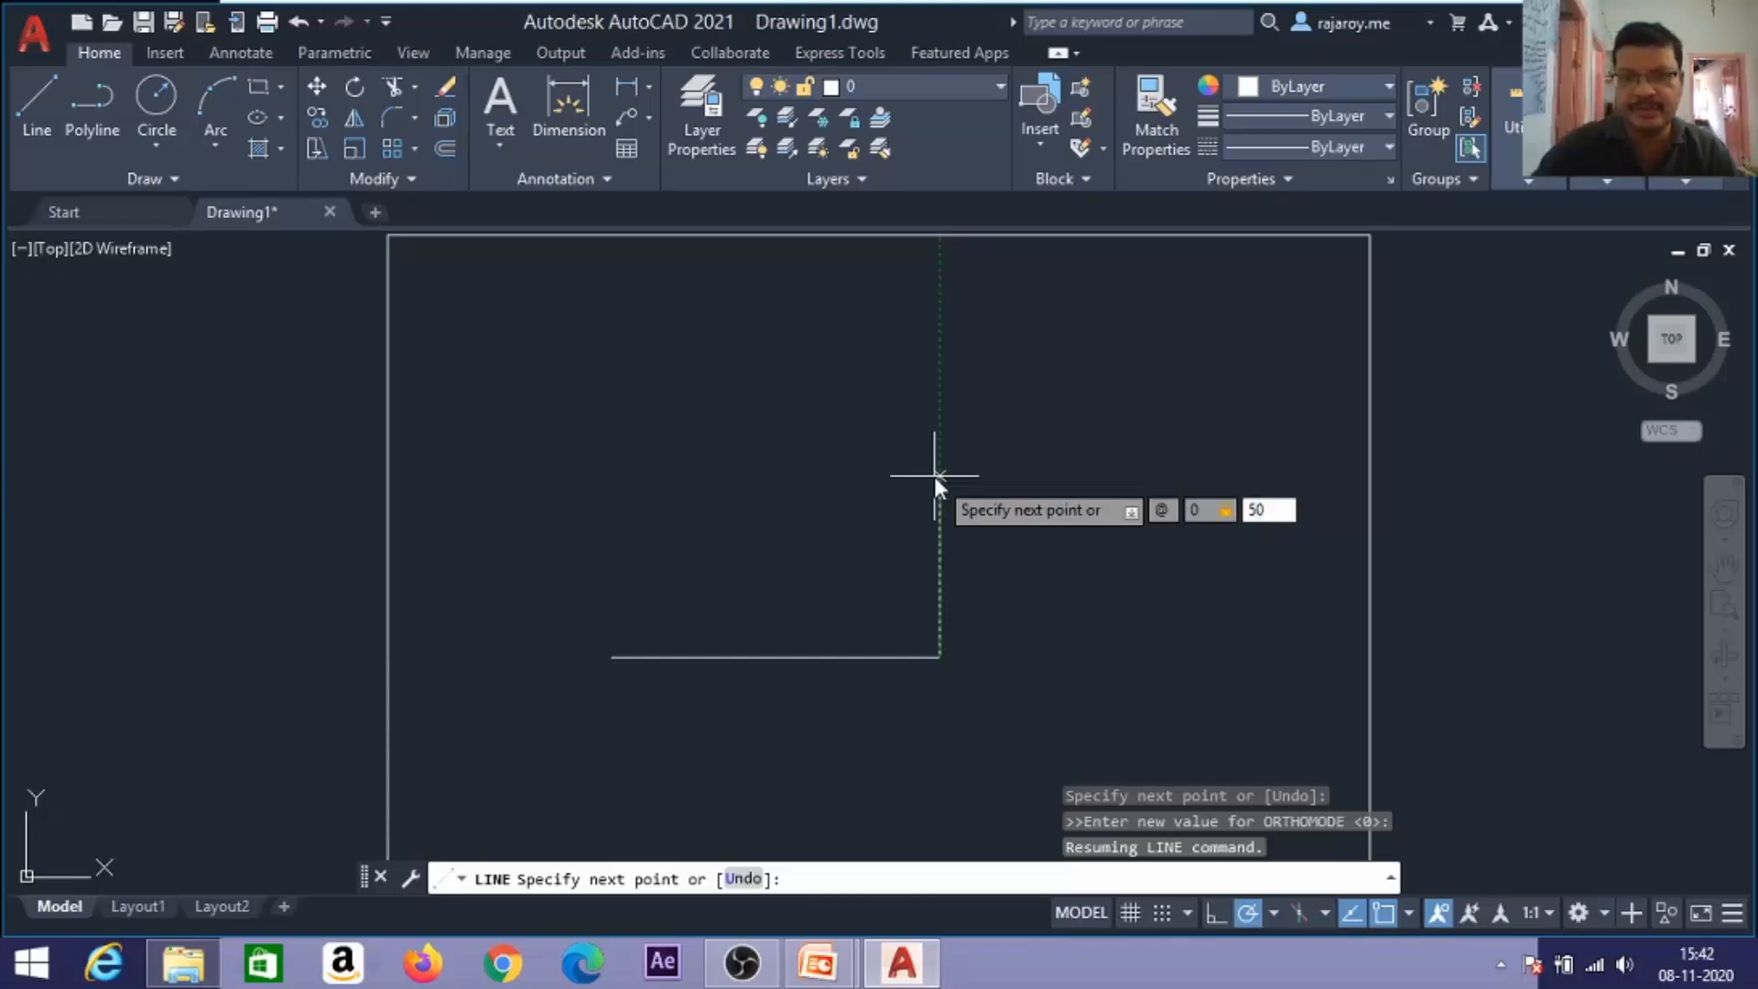
{"action": "key", "text": "Return"}
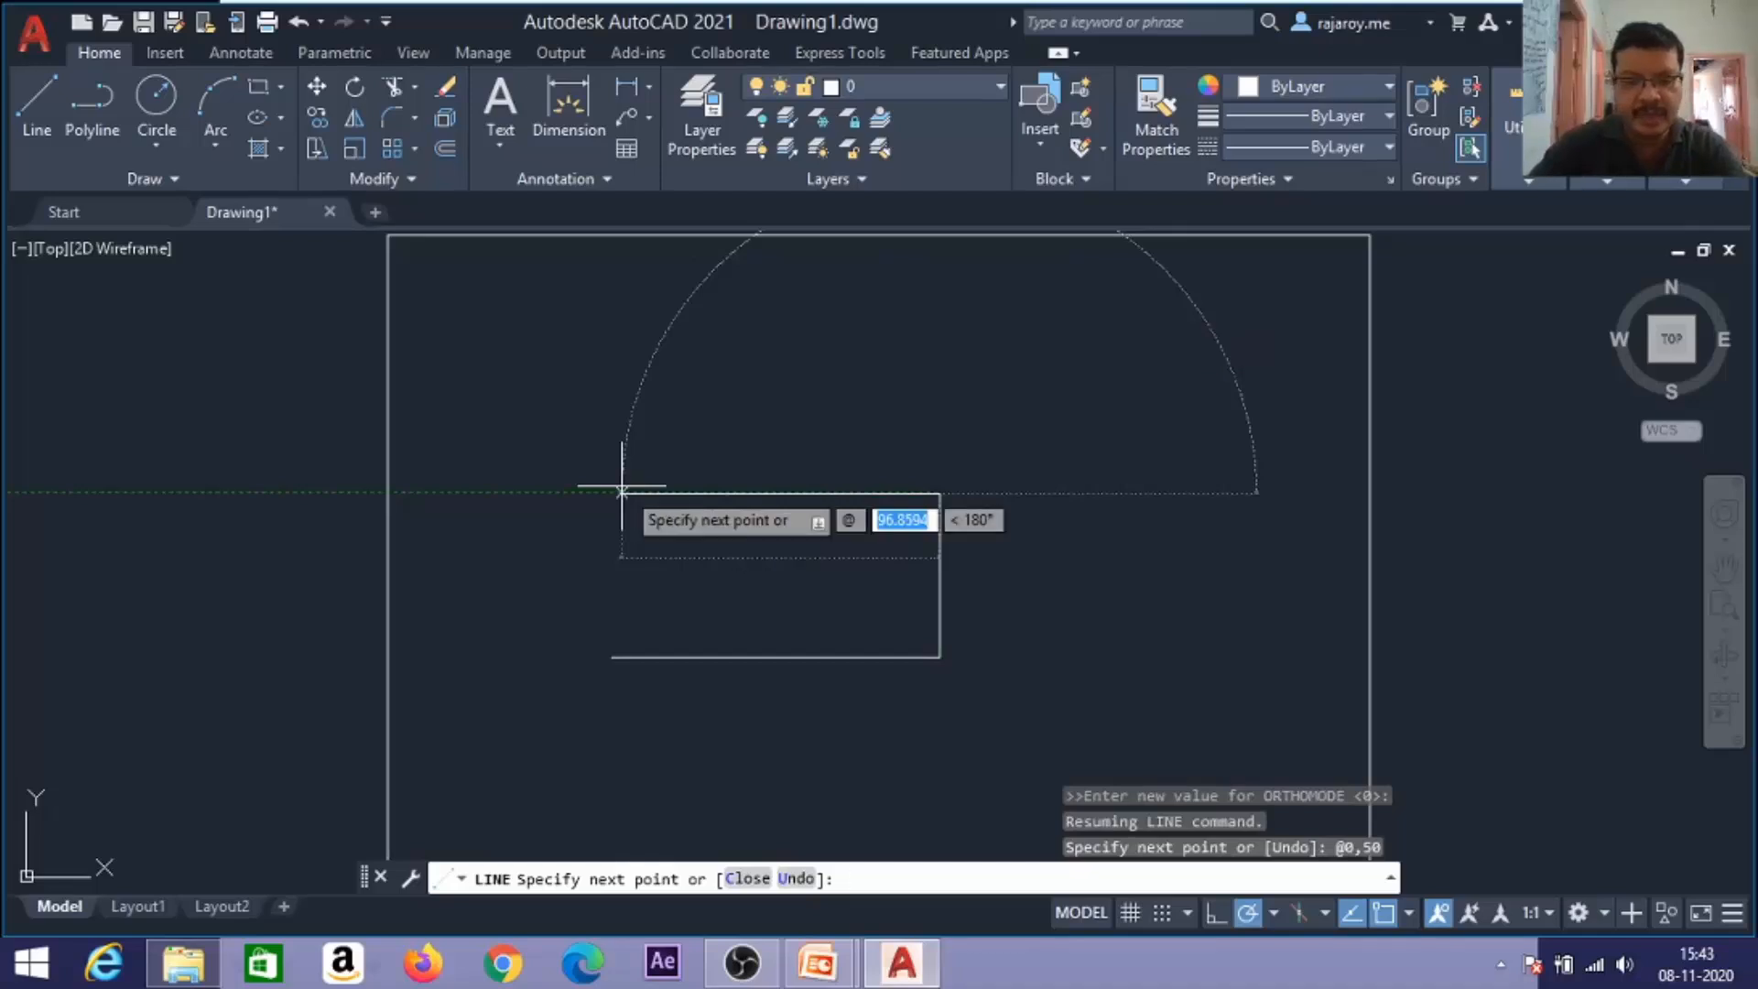
Complete the 100 by 50 rectangle with line segments @-100,0 and @0,-50, and end the Line command.
{"action": "type", "text": "-100"}
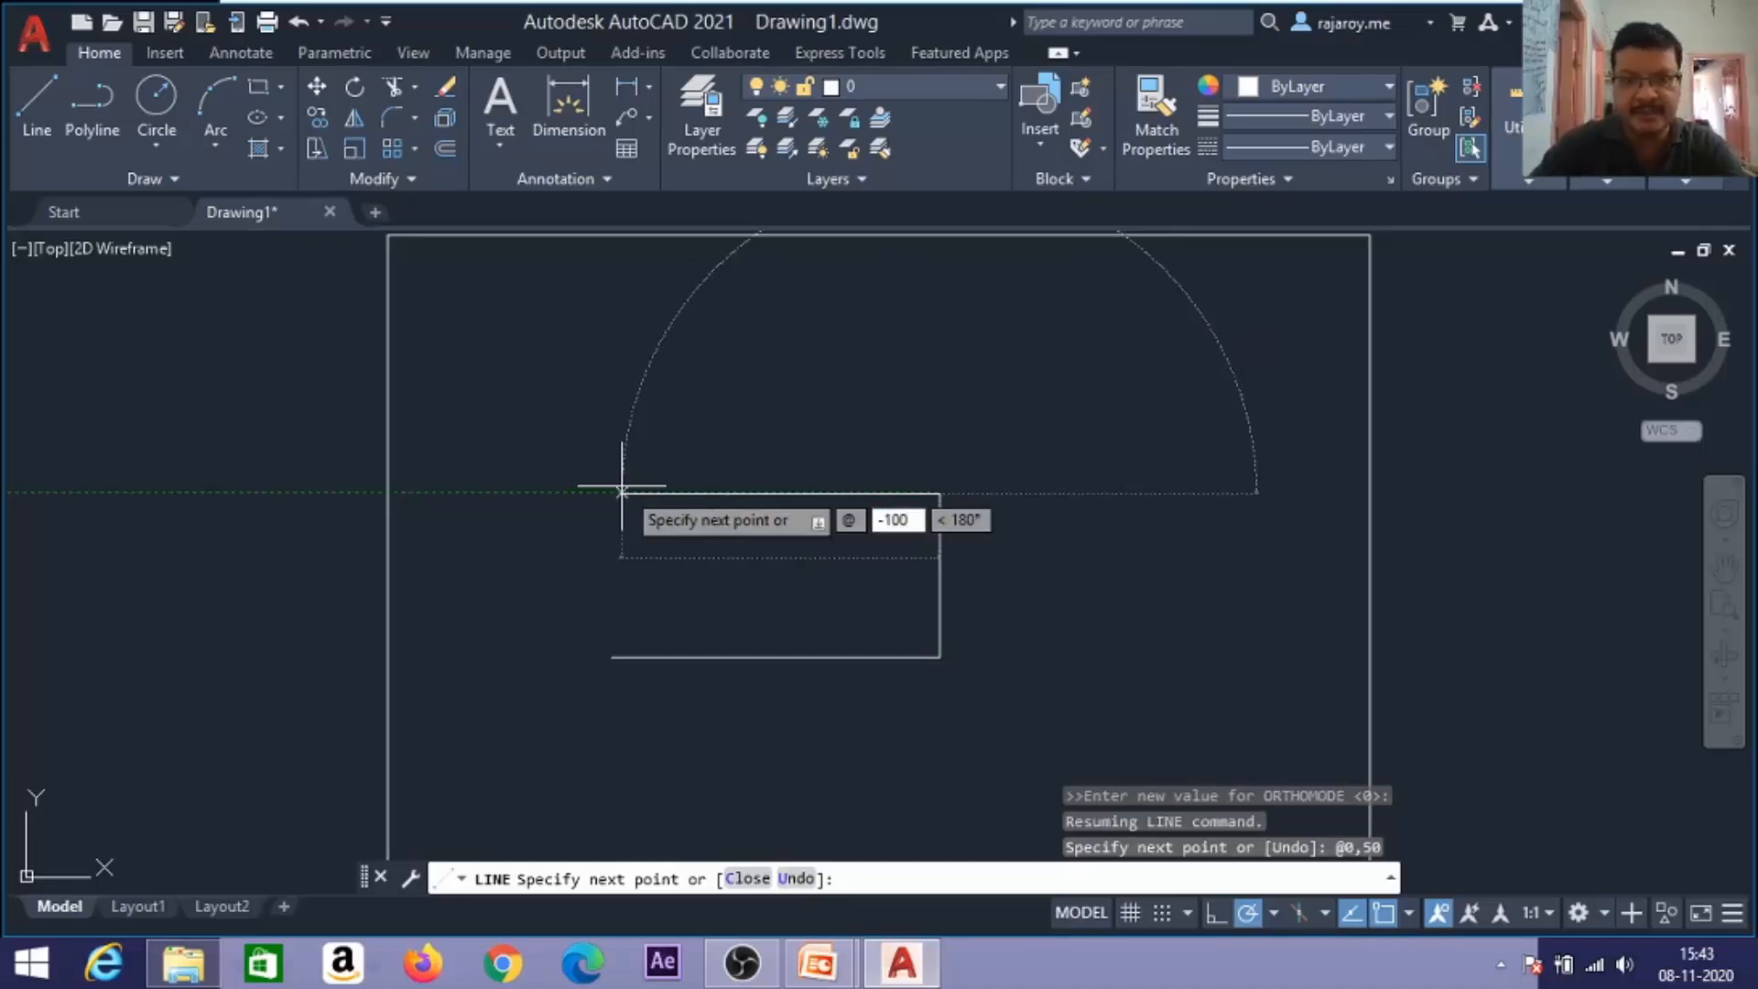
{"action": "type", "text": ",0"}
{"action": "key", "text": "Return"}
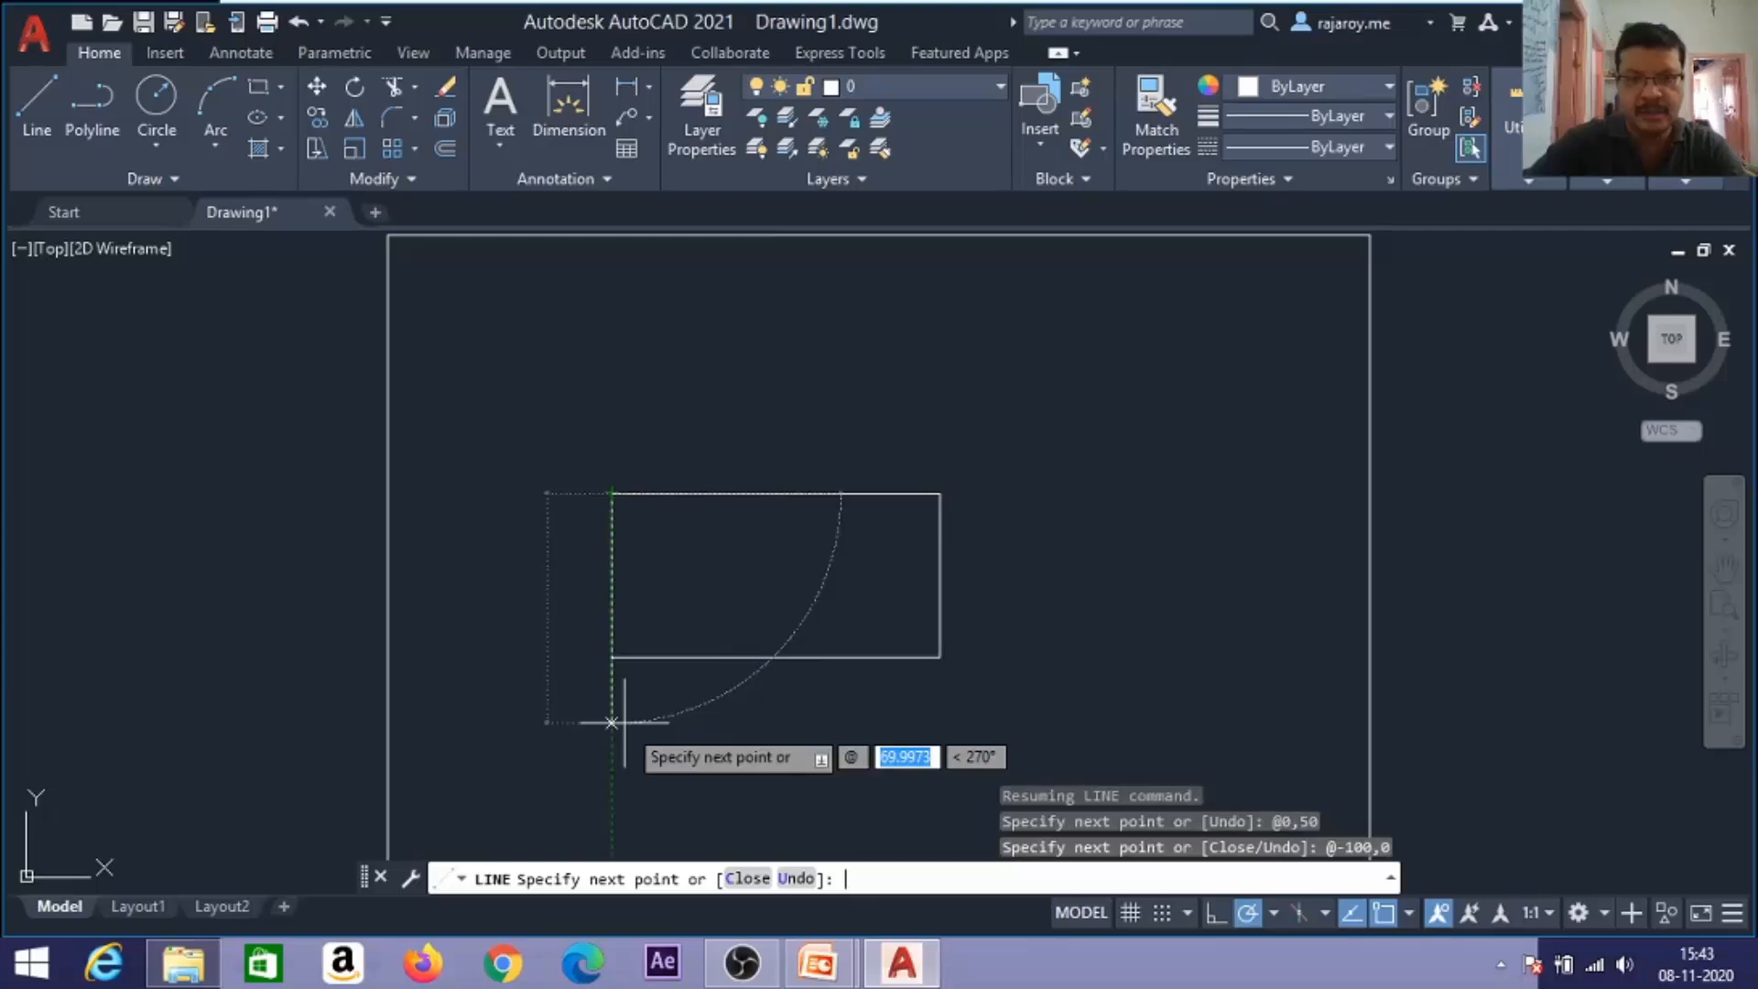
{"action": "type", "text": "0,"}
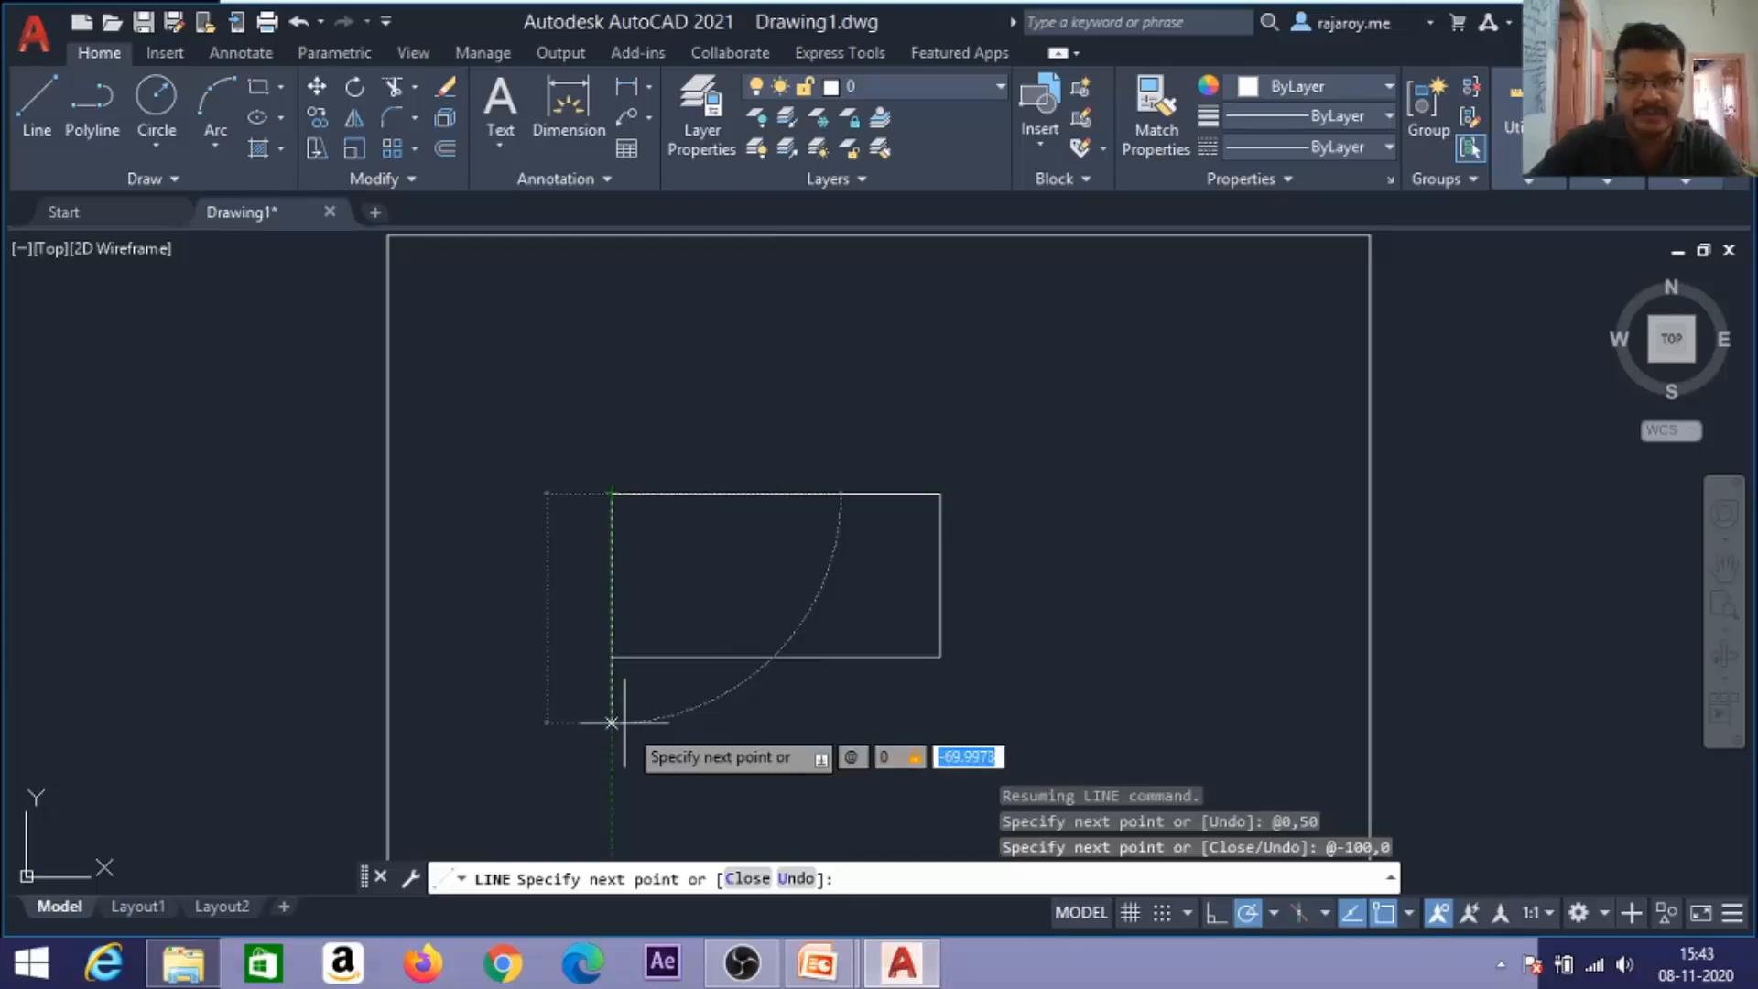
{"action": "type", "text": "-50"}
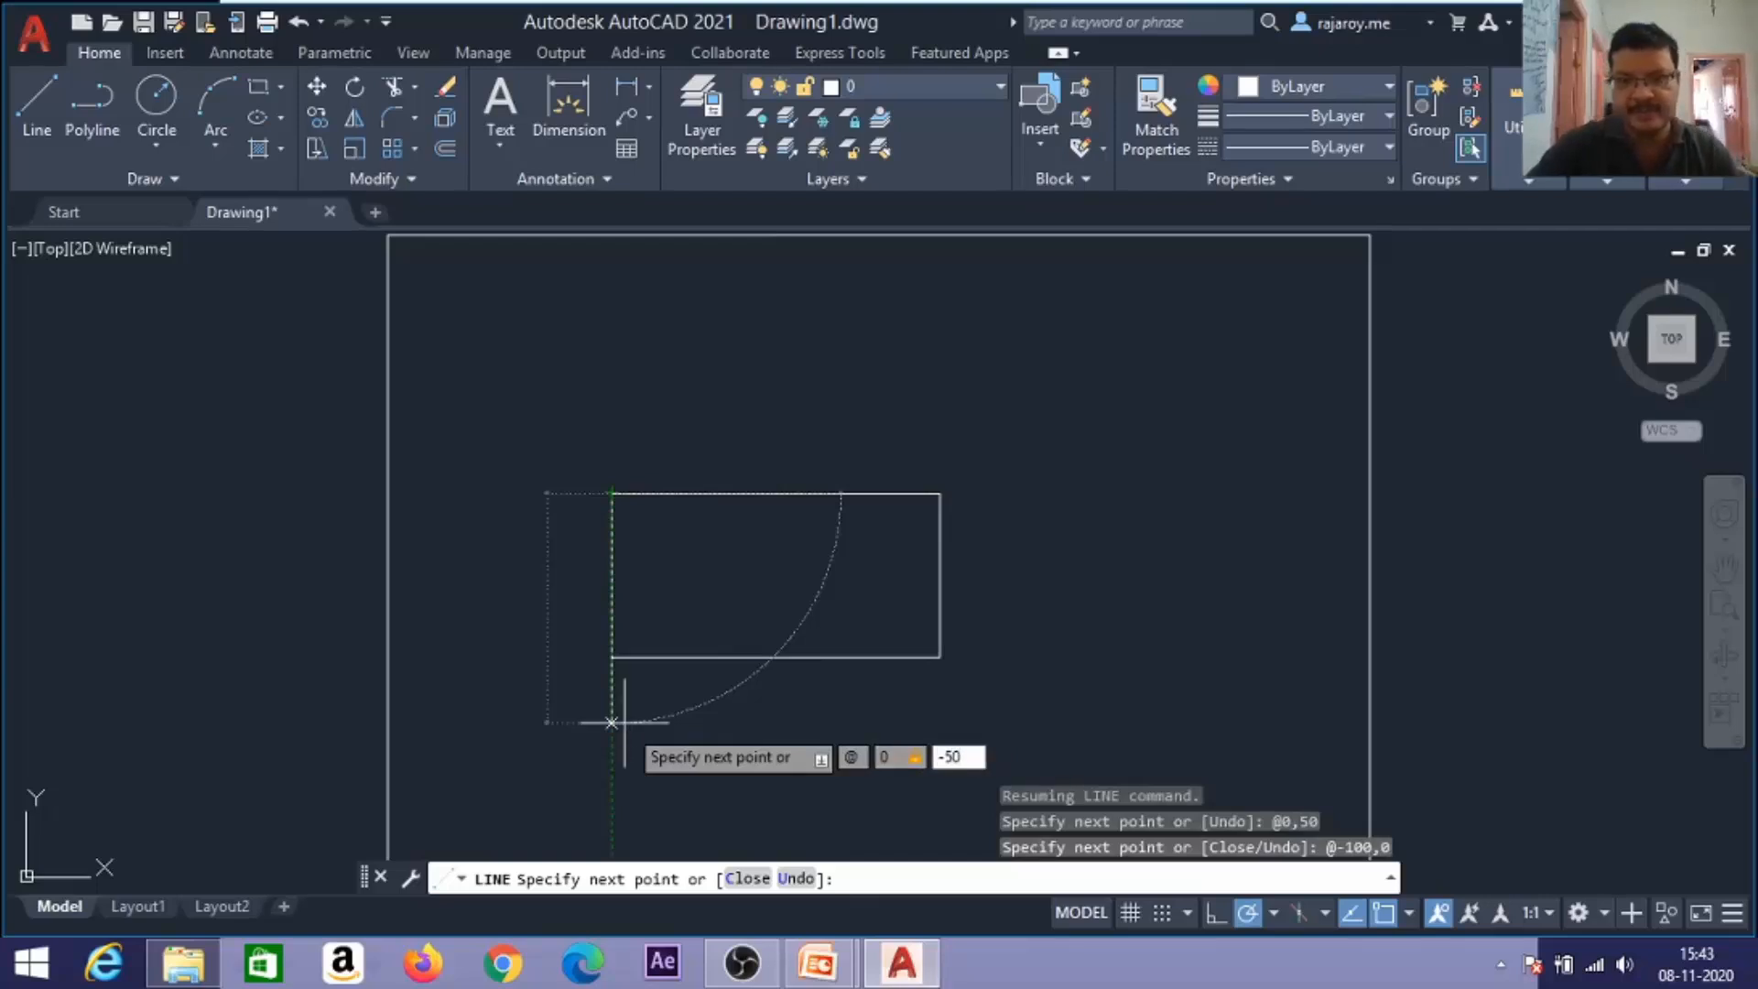
{"action": "key", "text": "Return"}
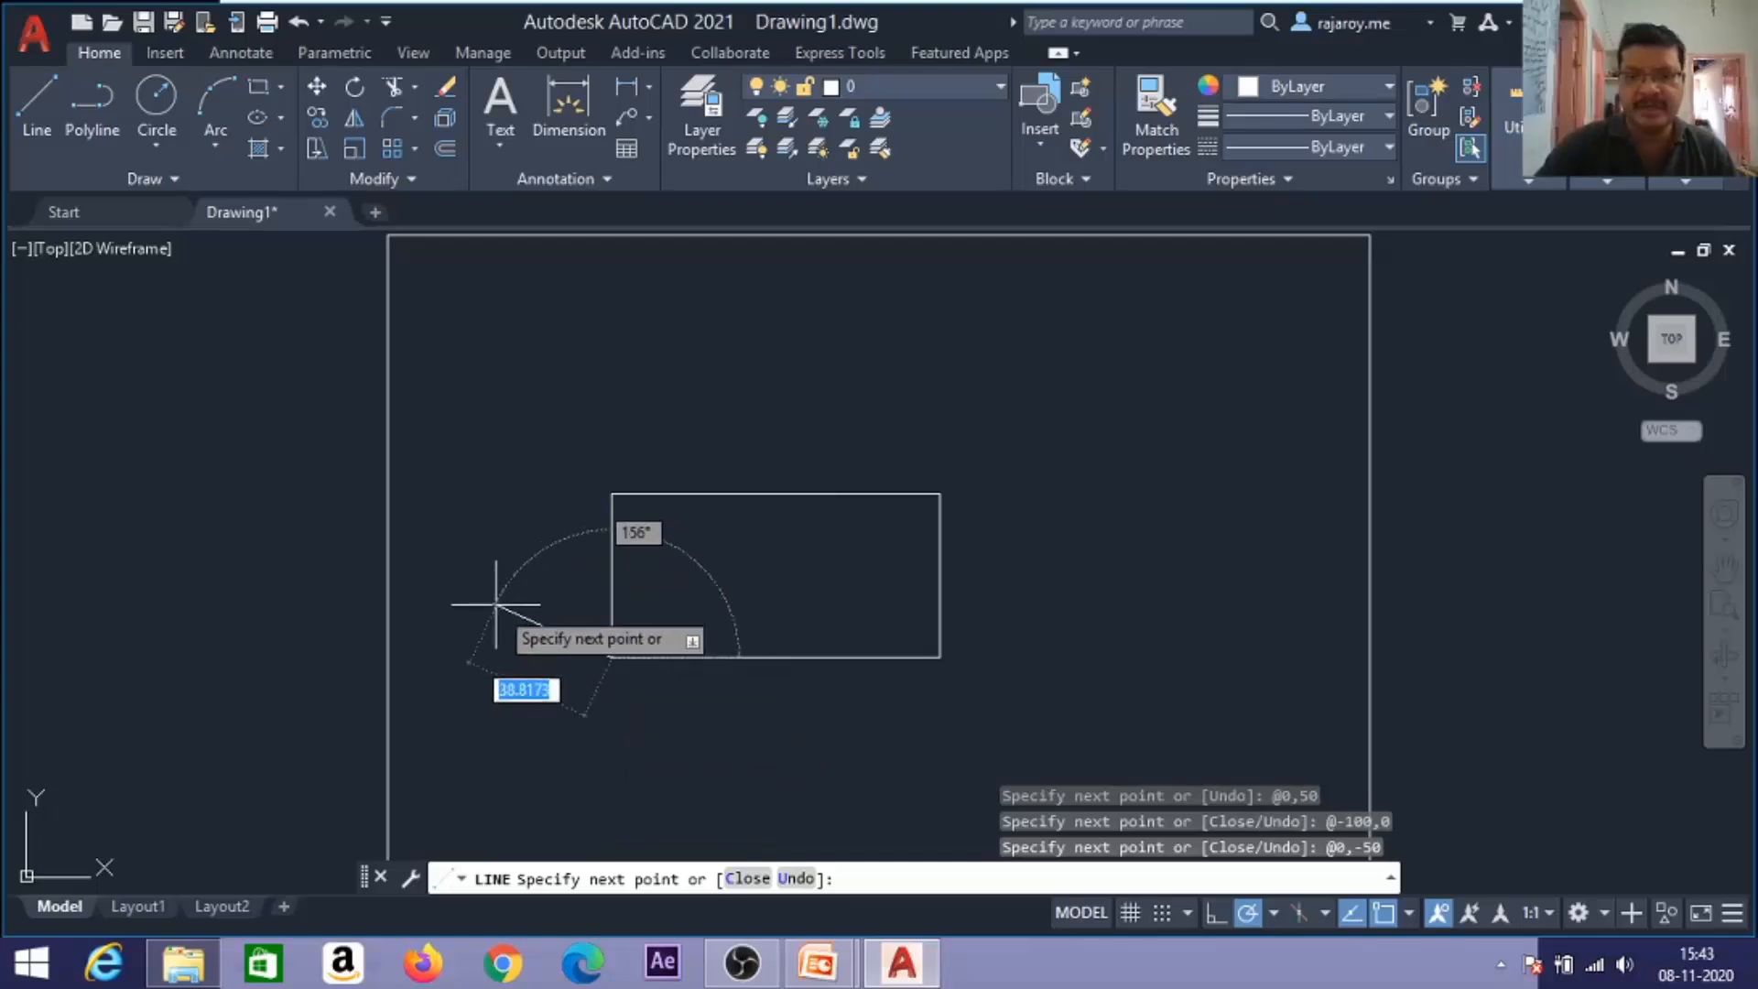
{"action": "key", "text": "Return"}
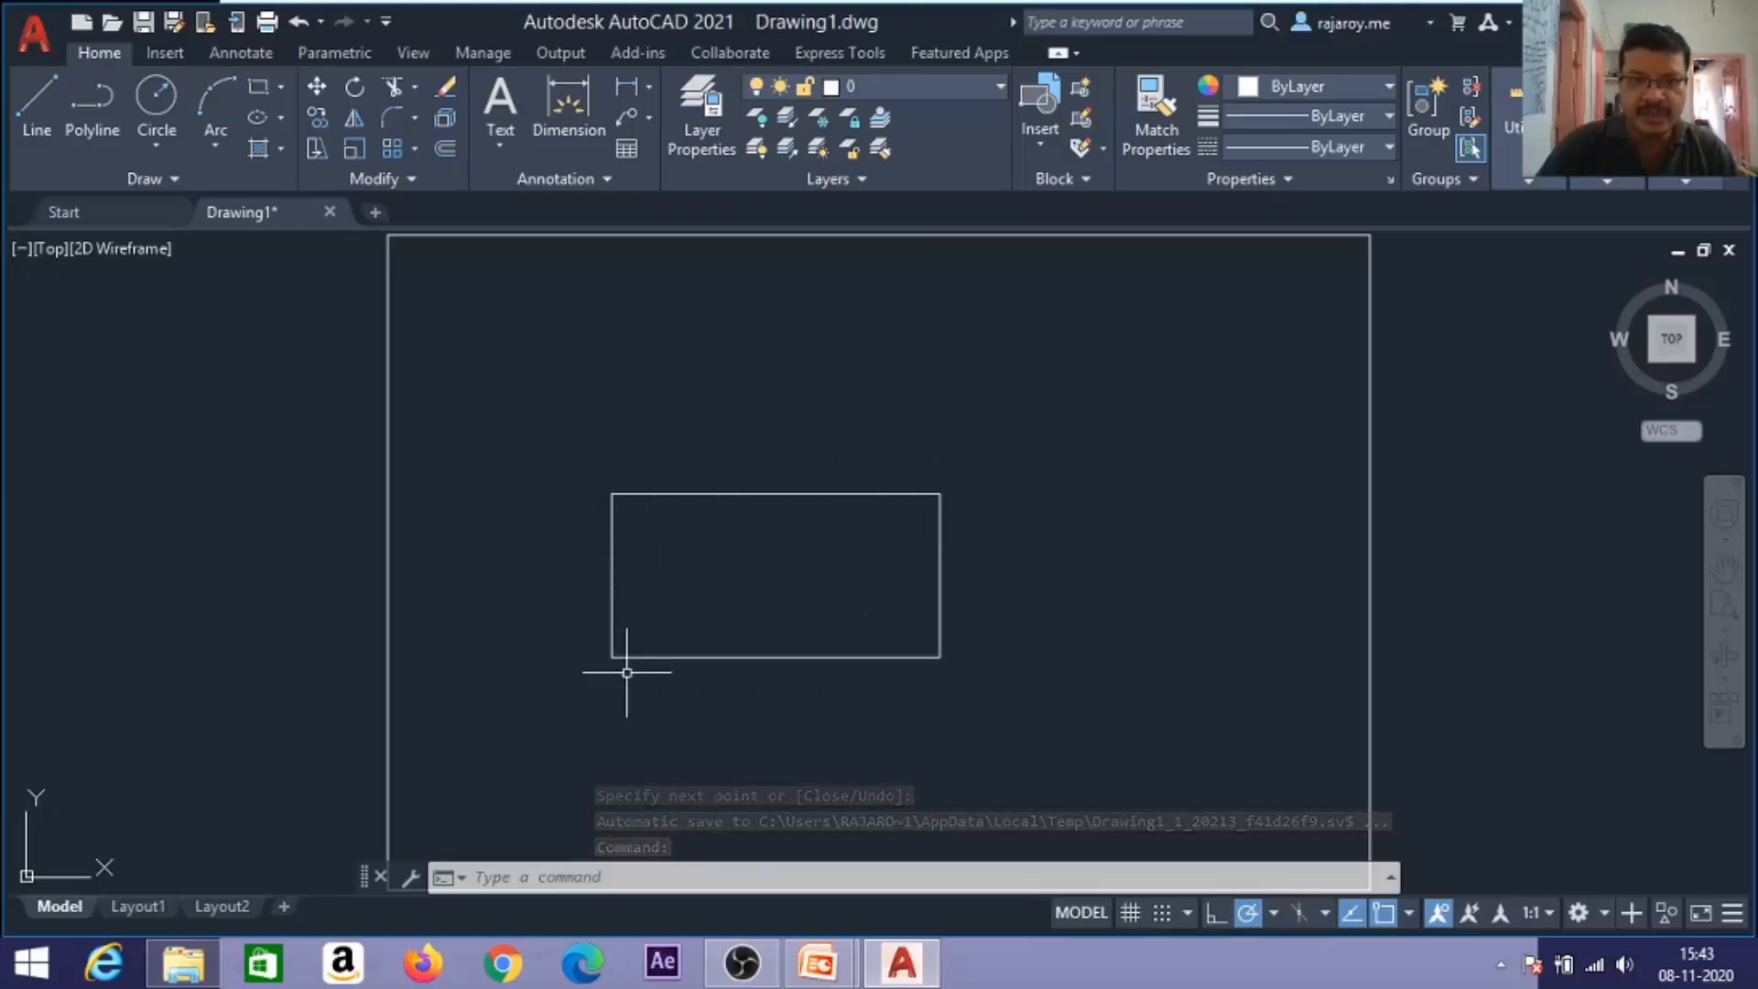
{"action": "left_click", "coordinate": [43, 121]}
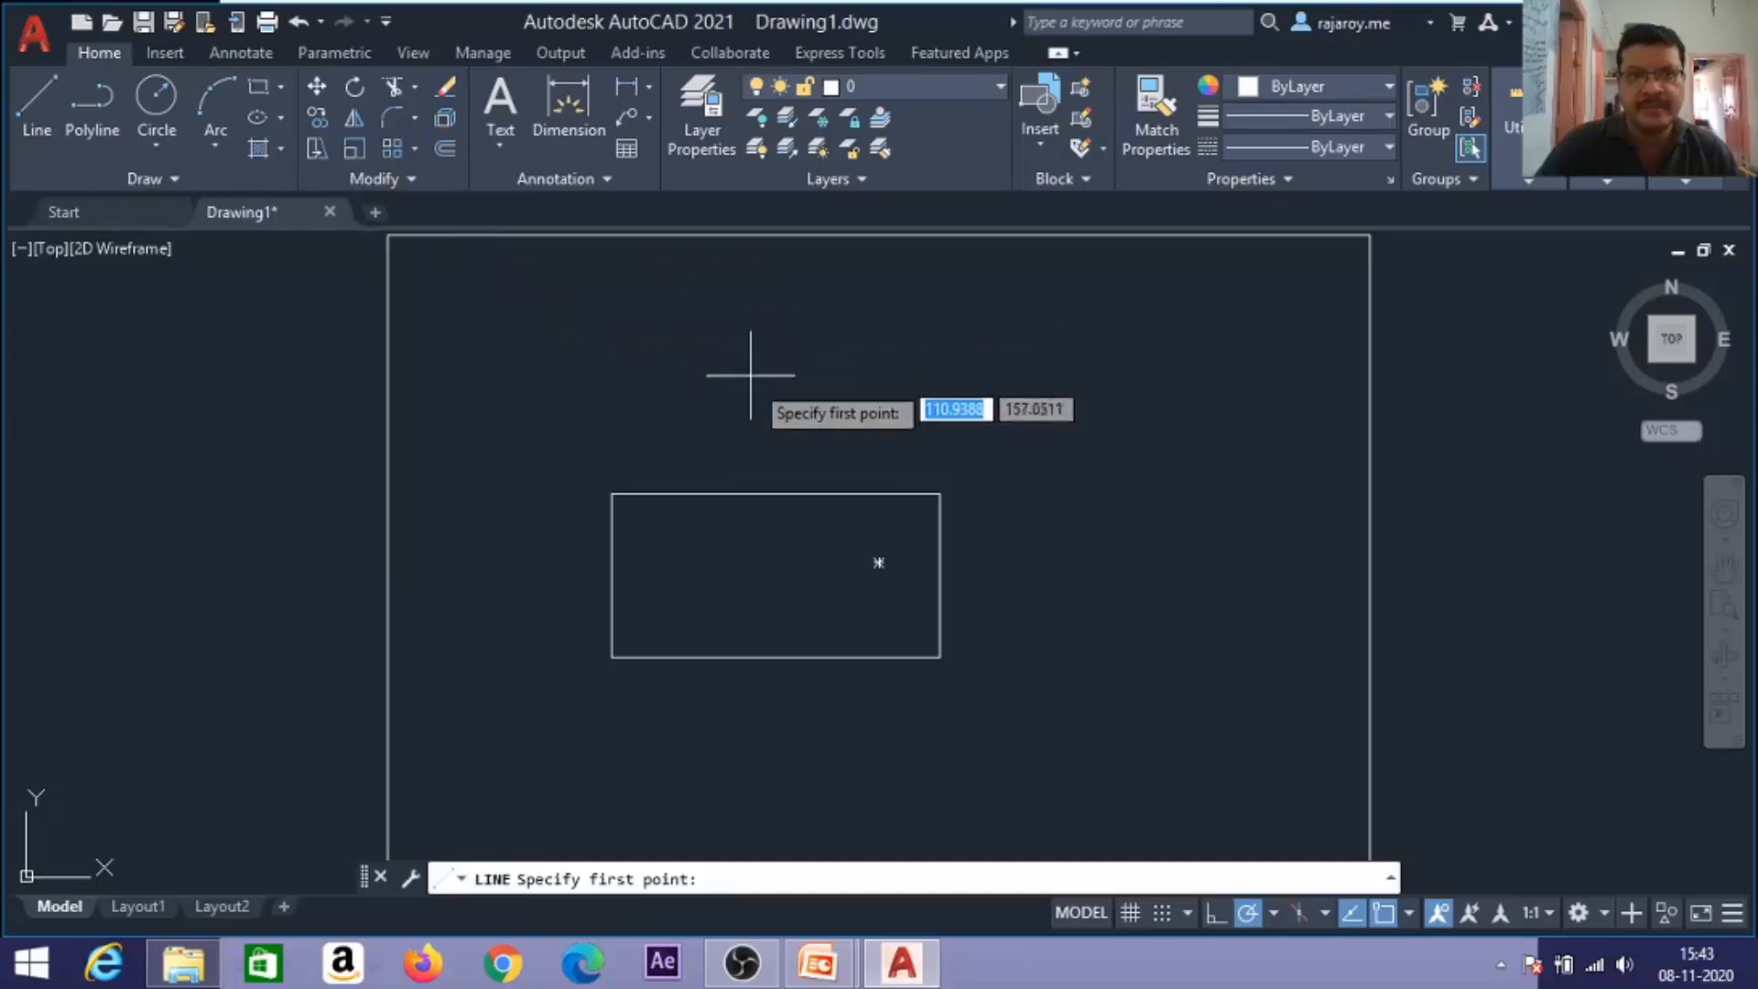
{"action": "left_click", "coordinate": [611, 494]}
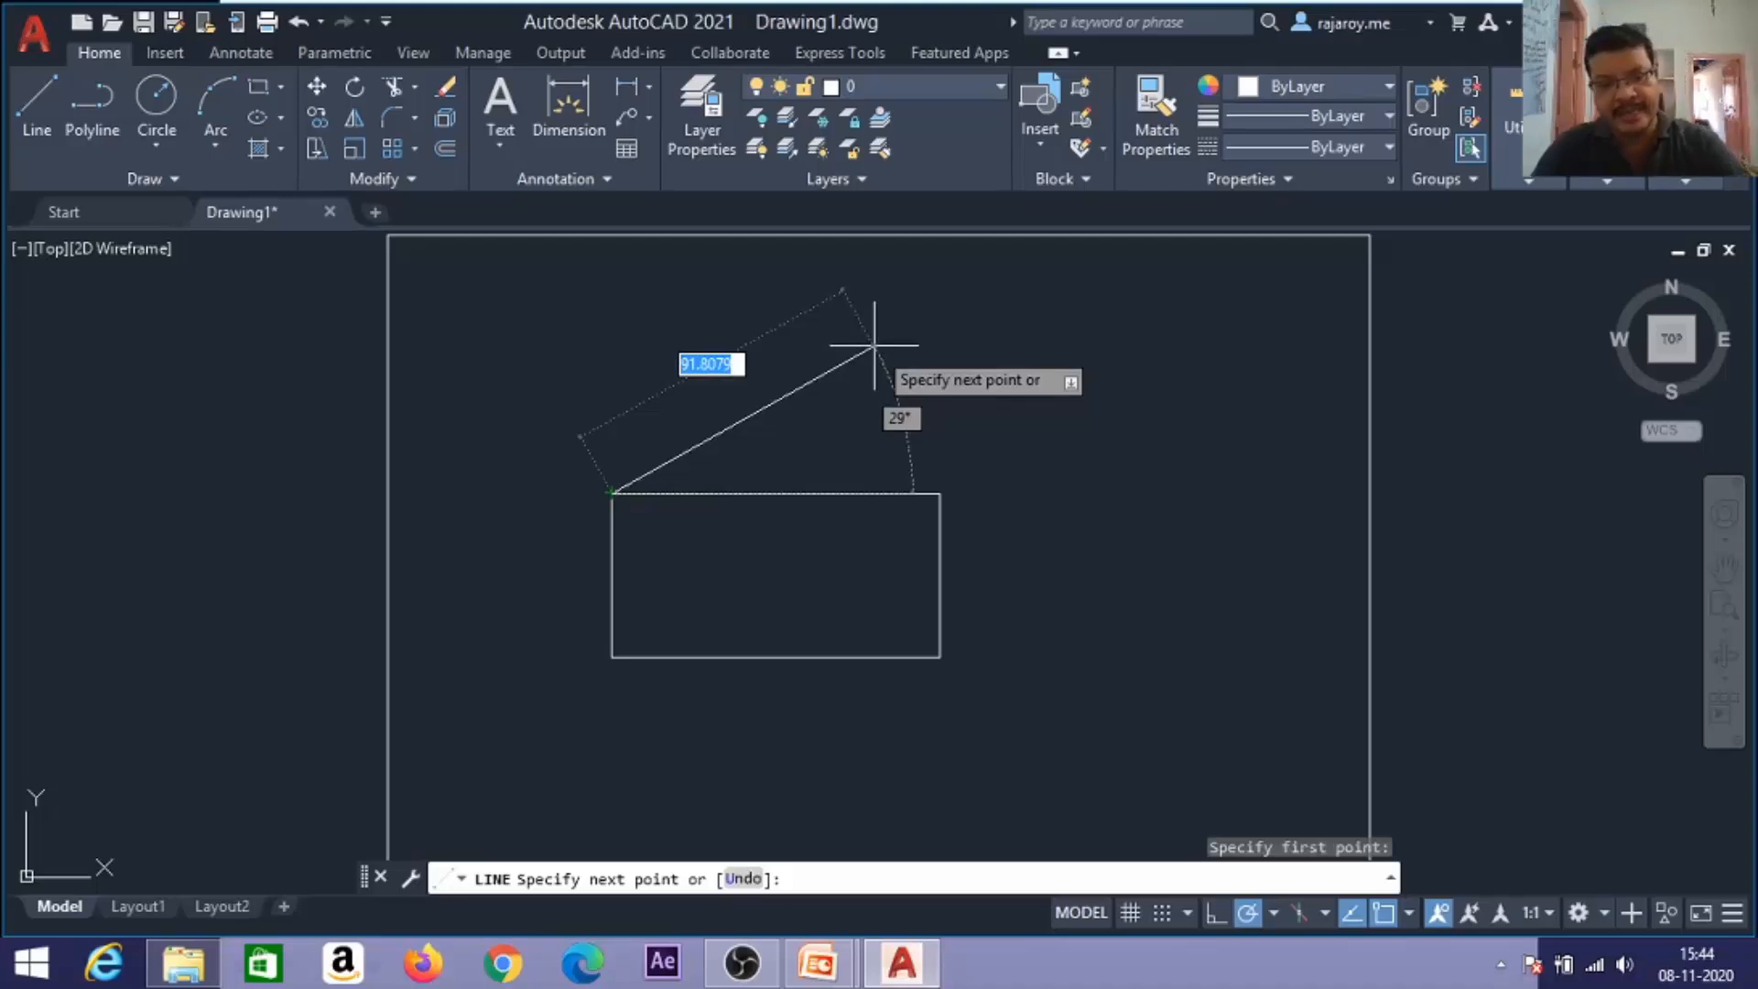
{"action": "type", "text": "@"}
{"action": "type", "text": "100"}
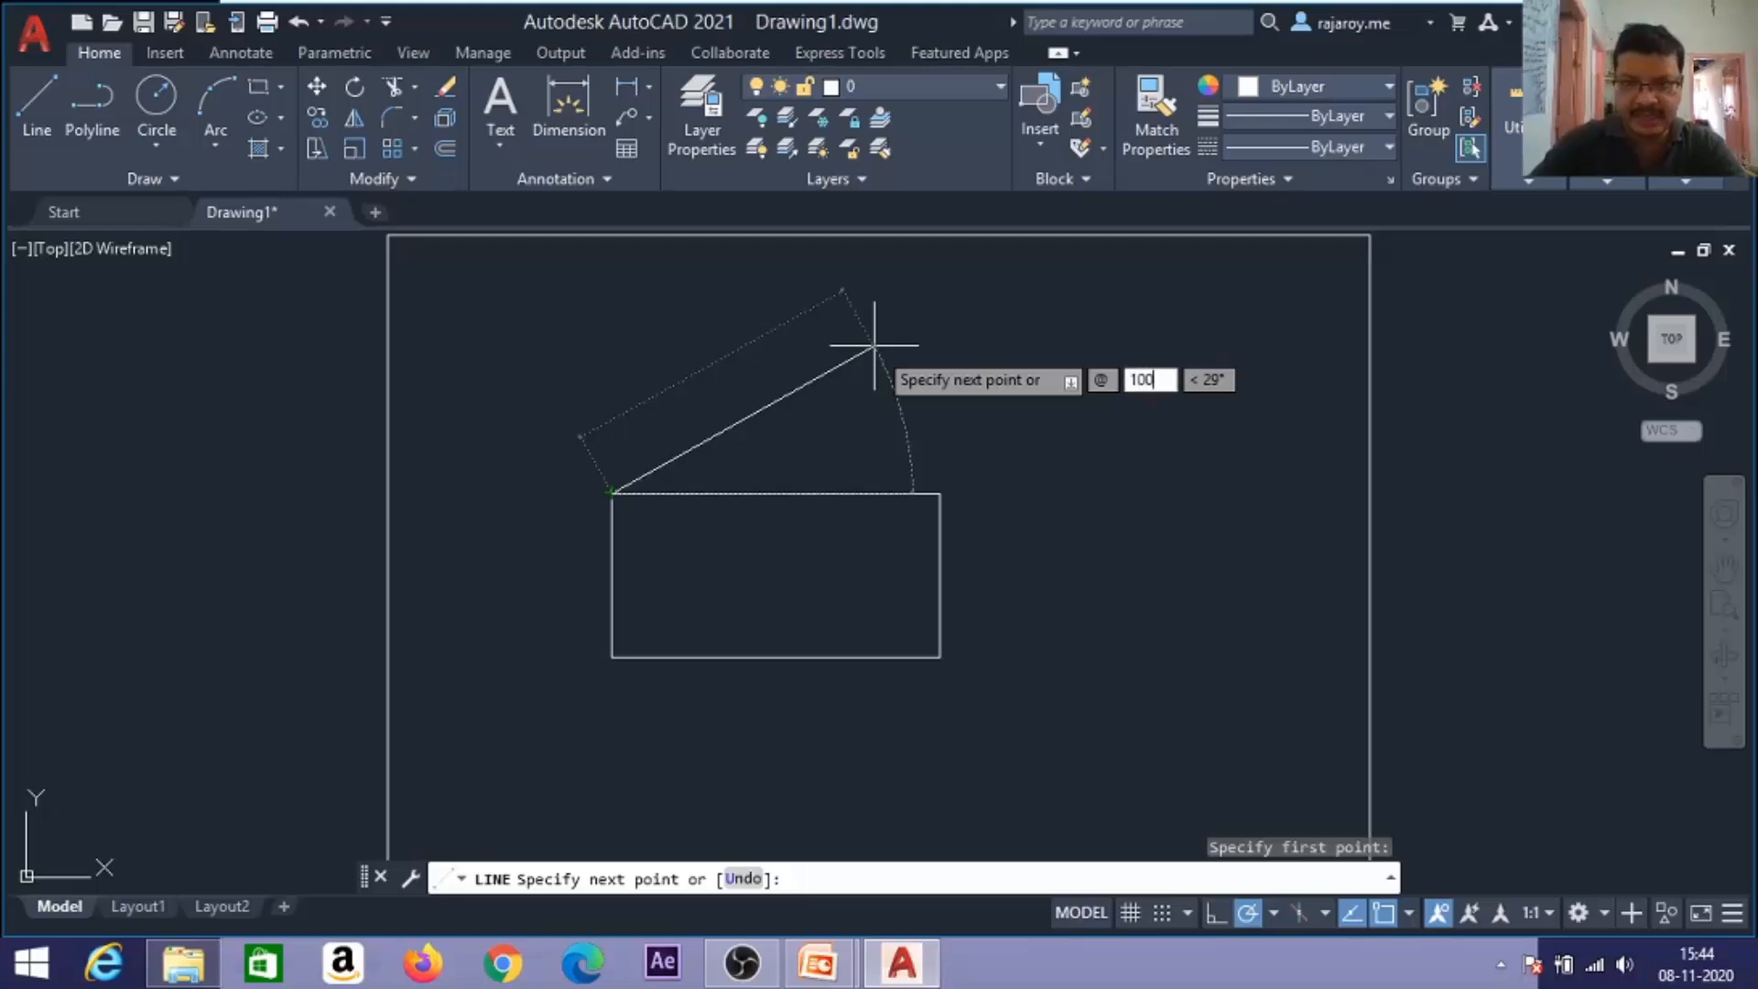
{"action": "key", "text": "Tab"}
{"action": "type", "text": "30"}
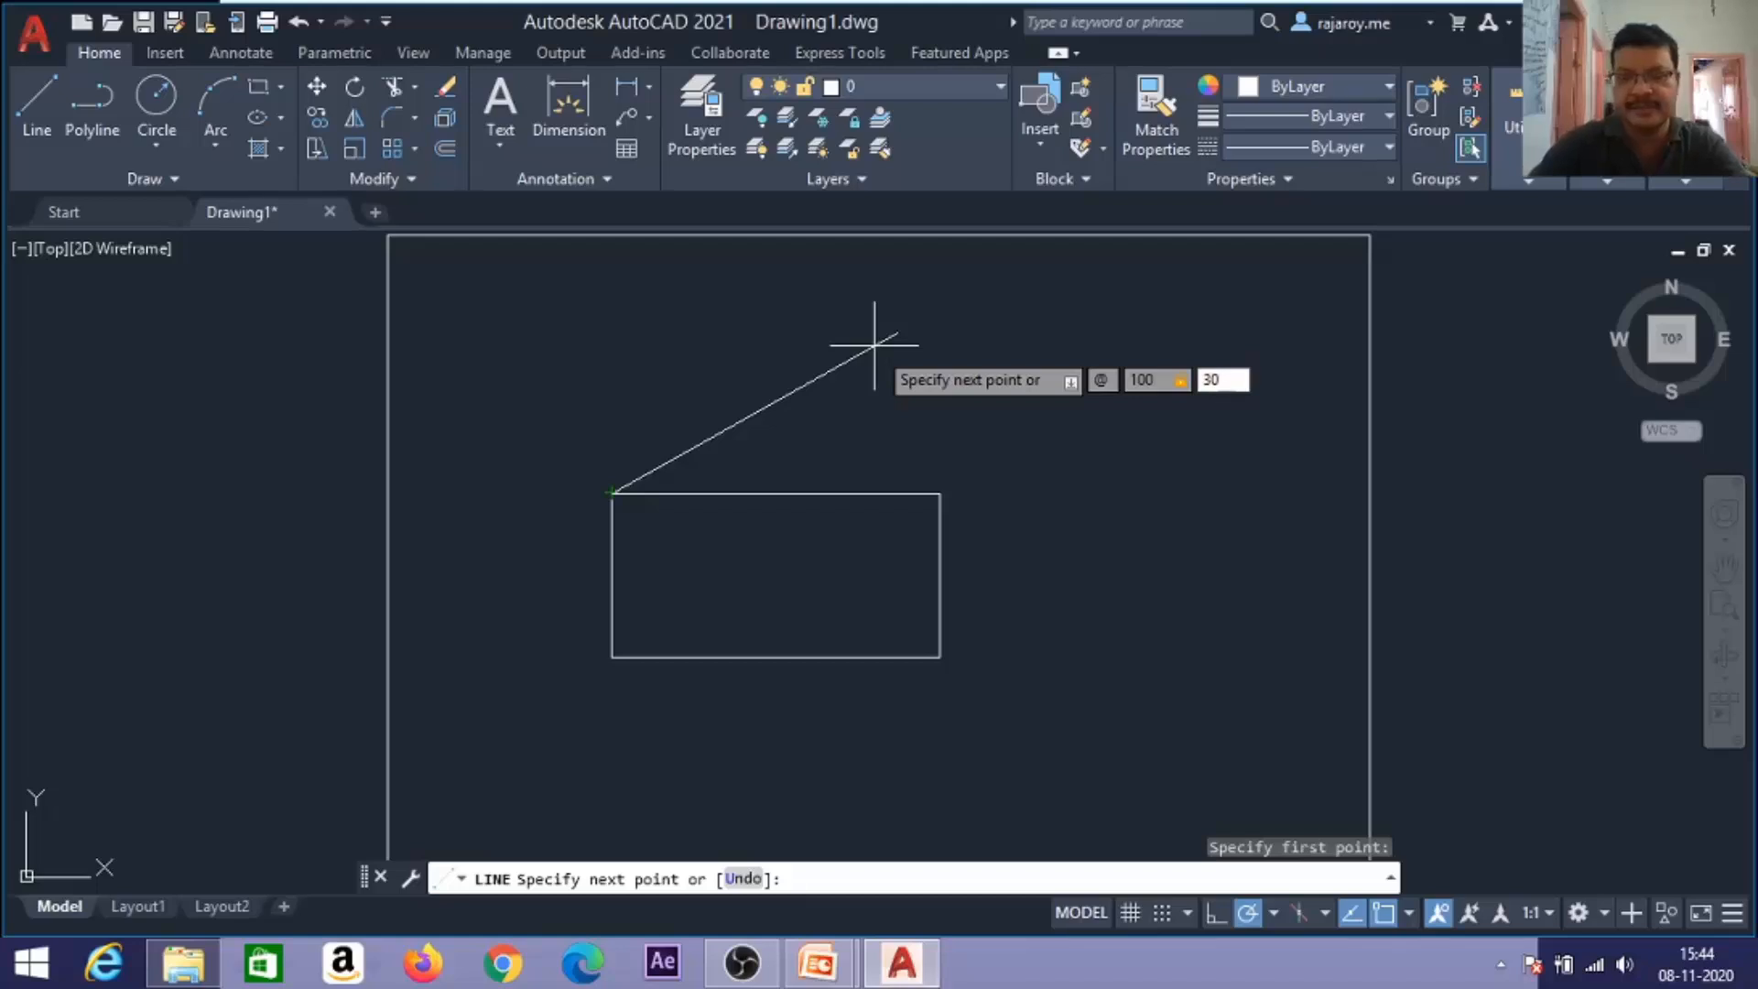
{"action": "key", "text": "Return"}
{"action": "key", "text": "Return"}
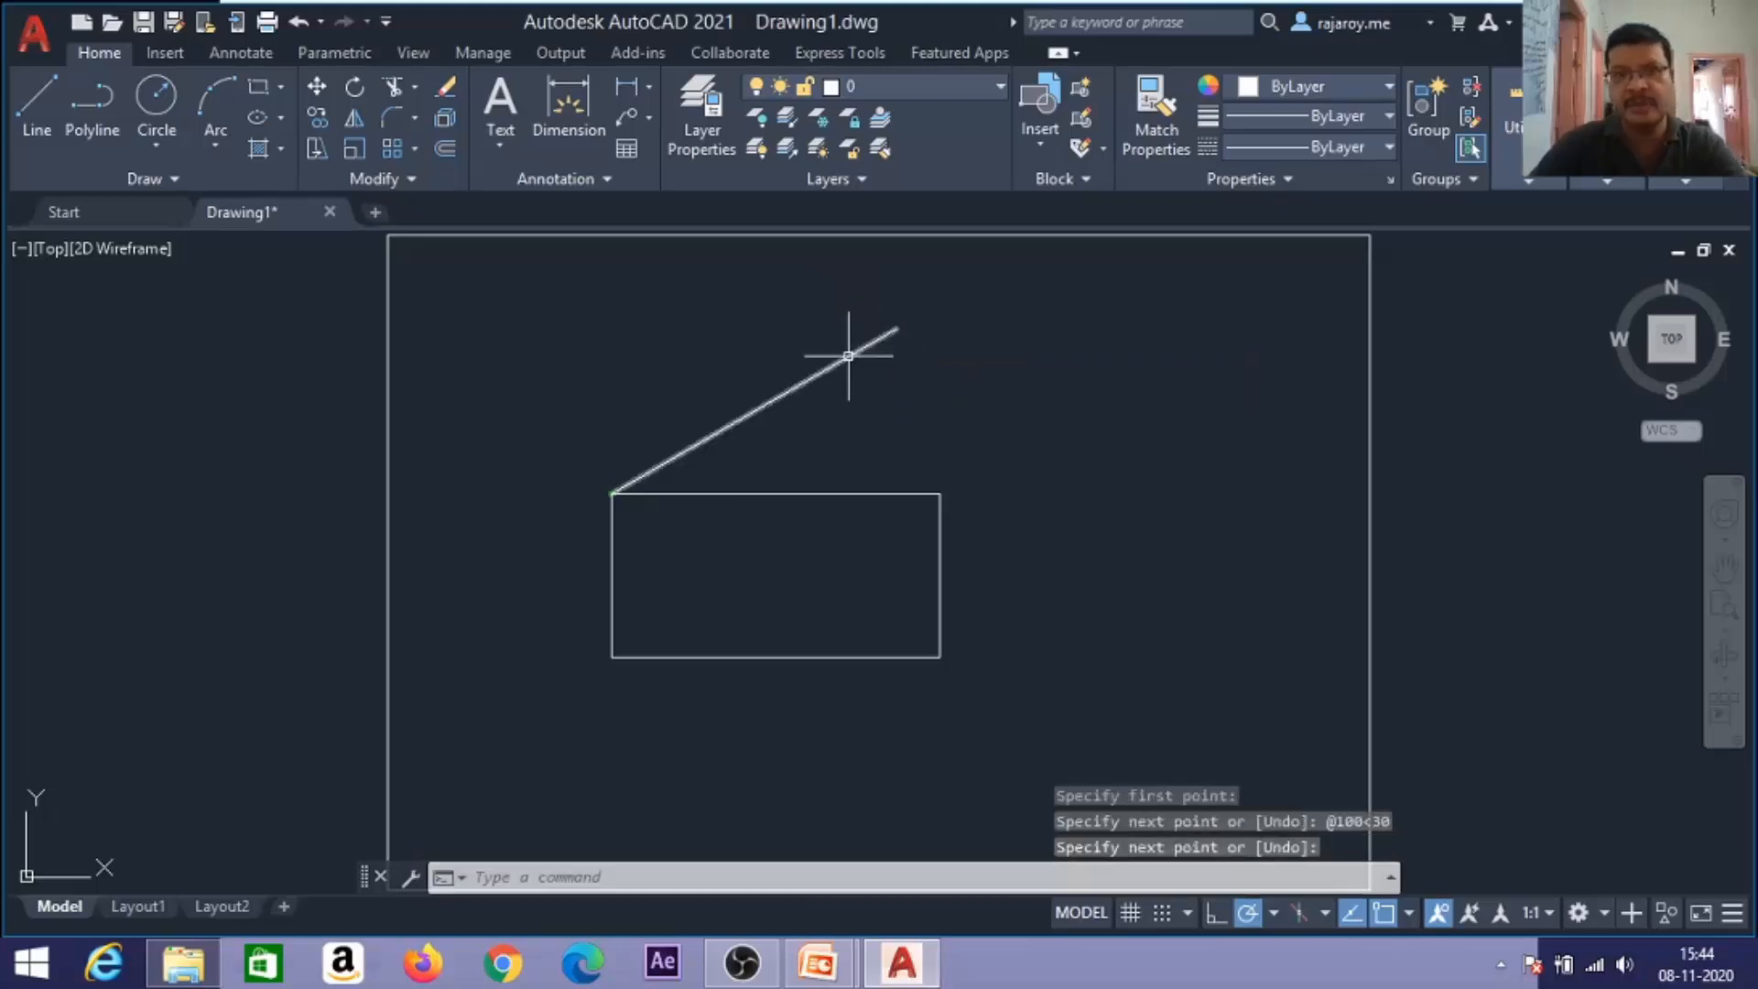
Add an aligned dimension to the slanted line, placed above and parallel to it.
{"action": "left_click", "coordinate": [647, 84]}
{"action": "left_click", "coordinate": [628, 182]}
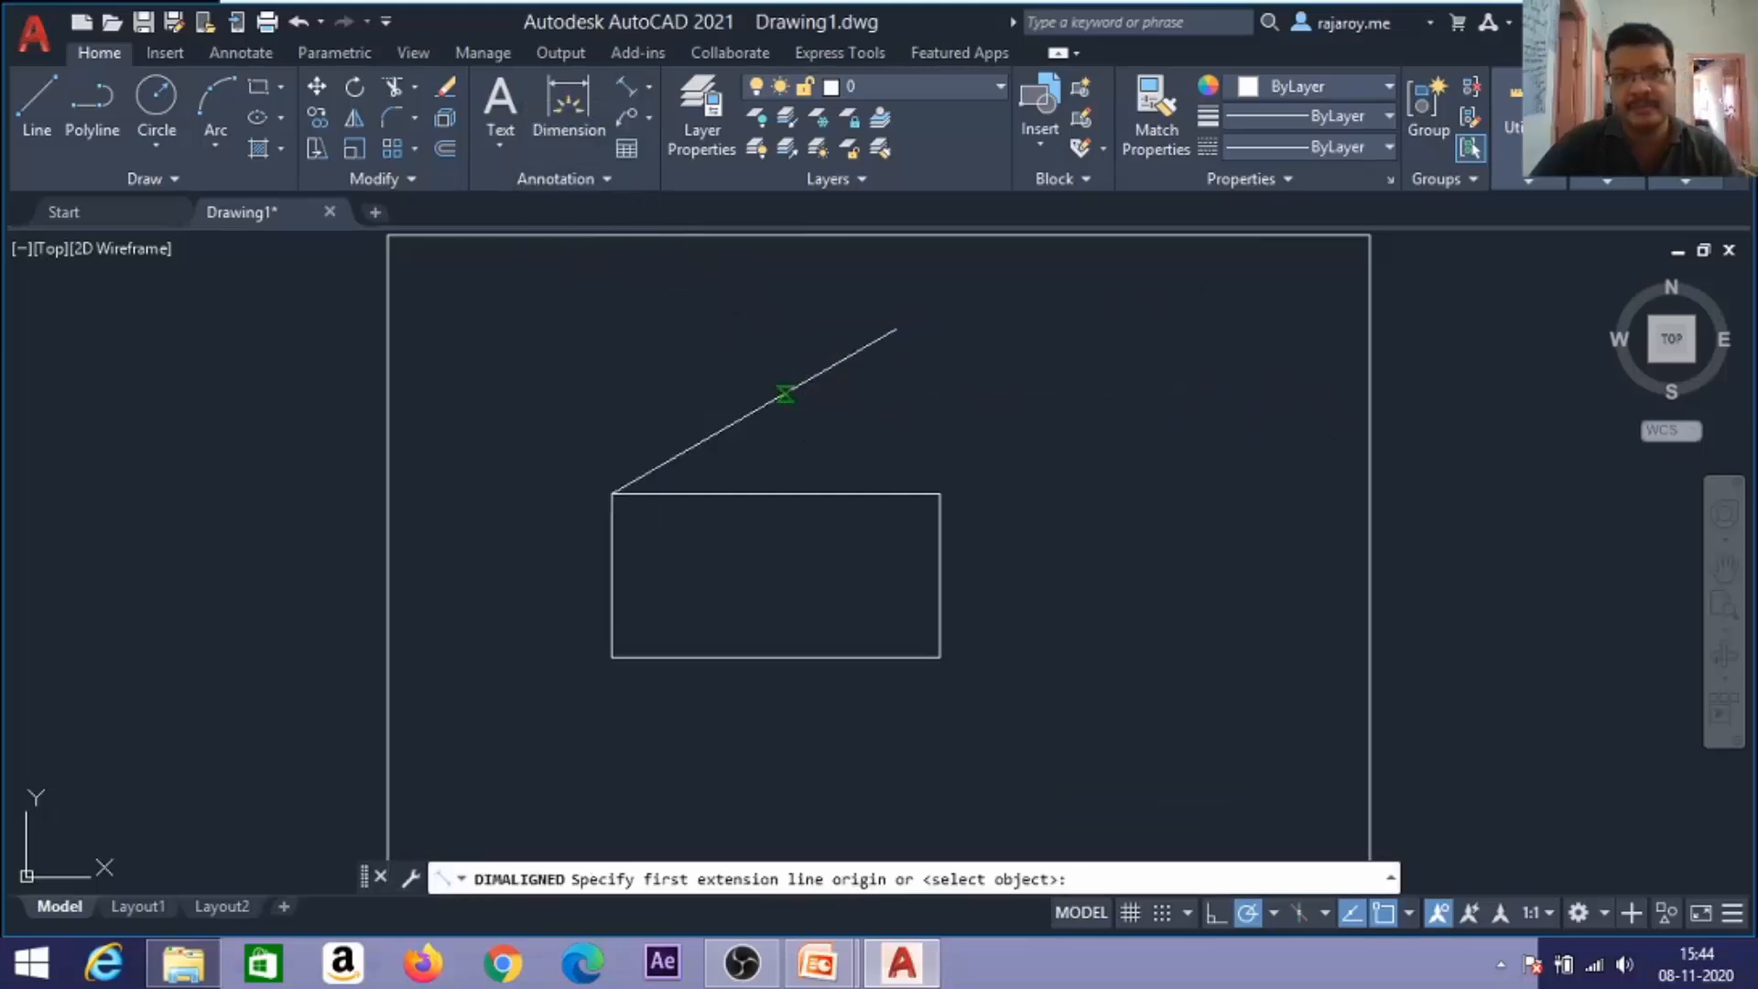
{"action": "key", "text": "Return"}
{"action": "left_click", "coordinate": [785, 392]}
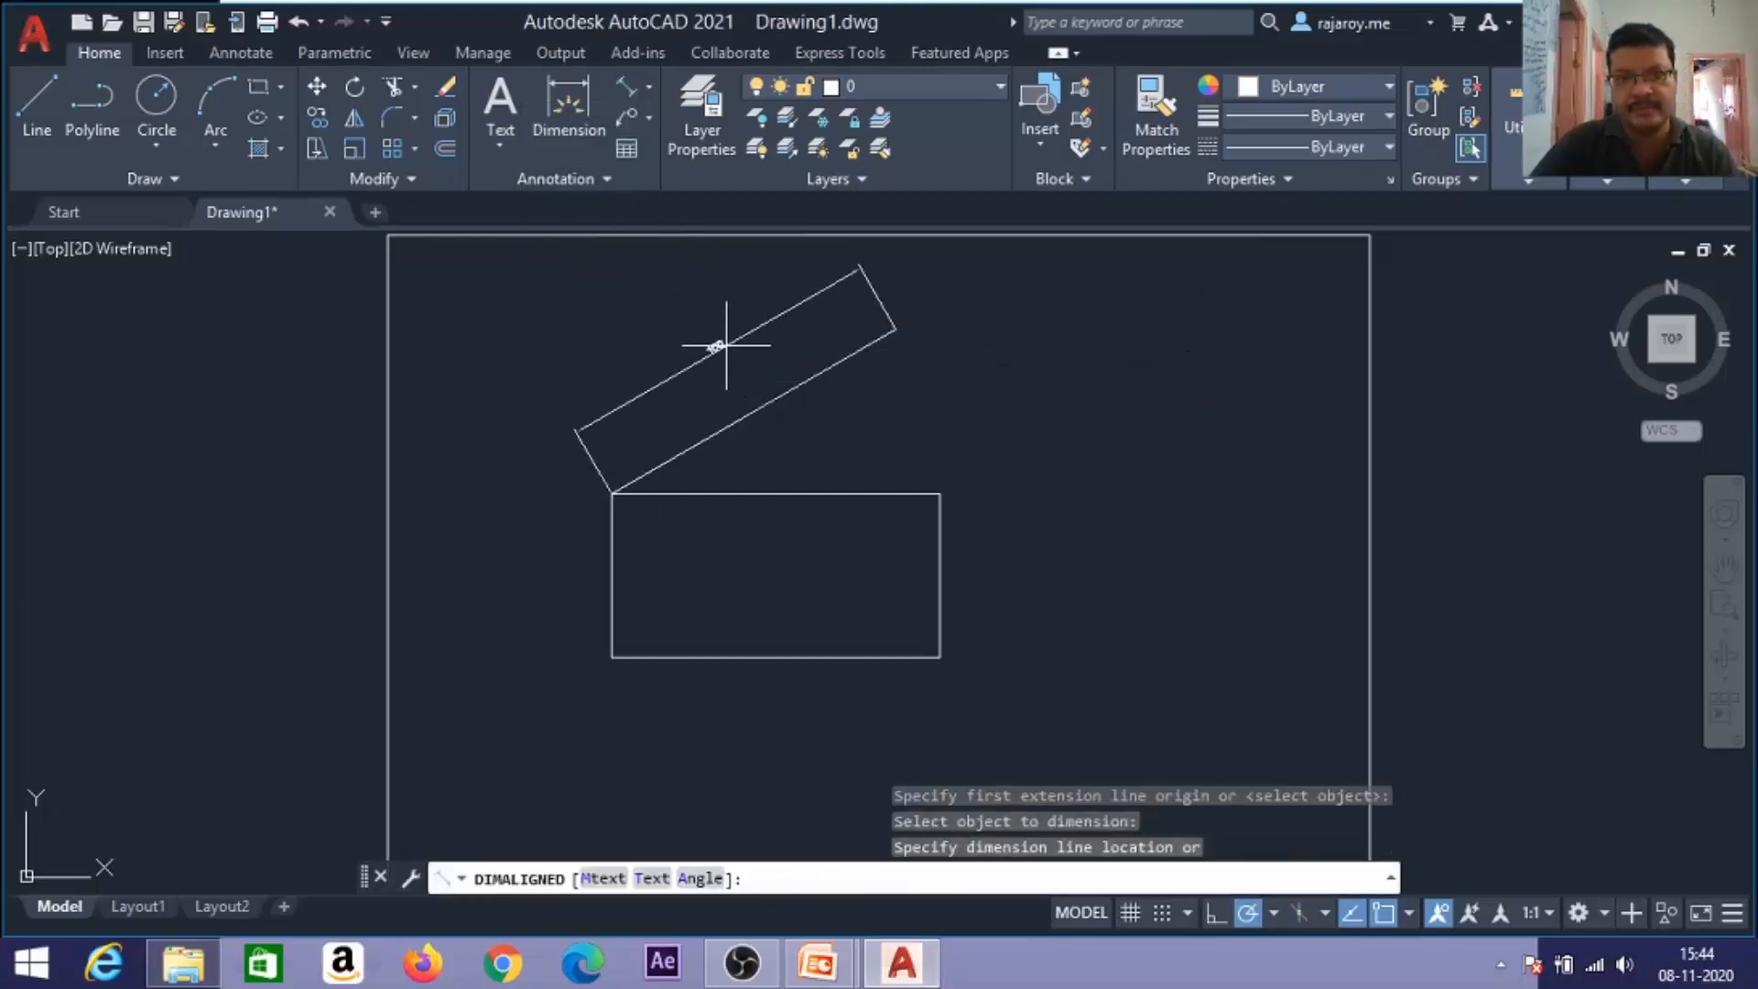
{"action": "left_click", "coordinate": [726, 345]}
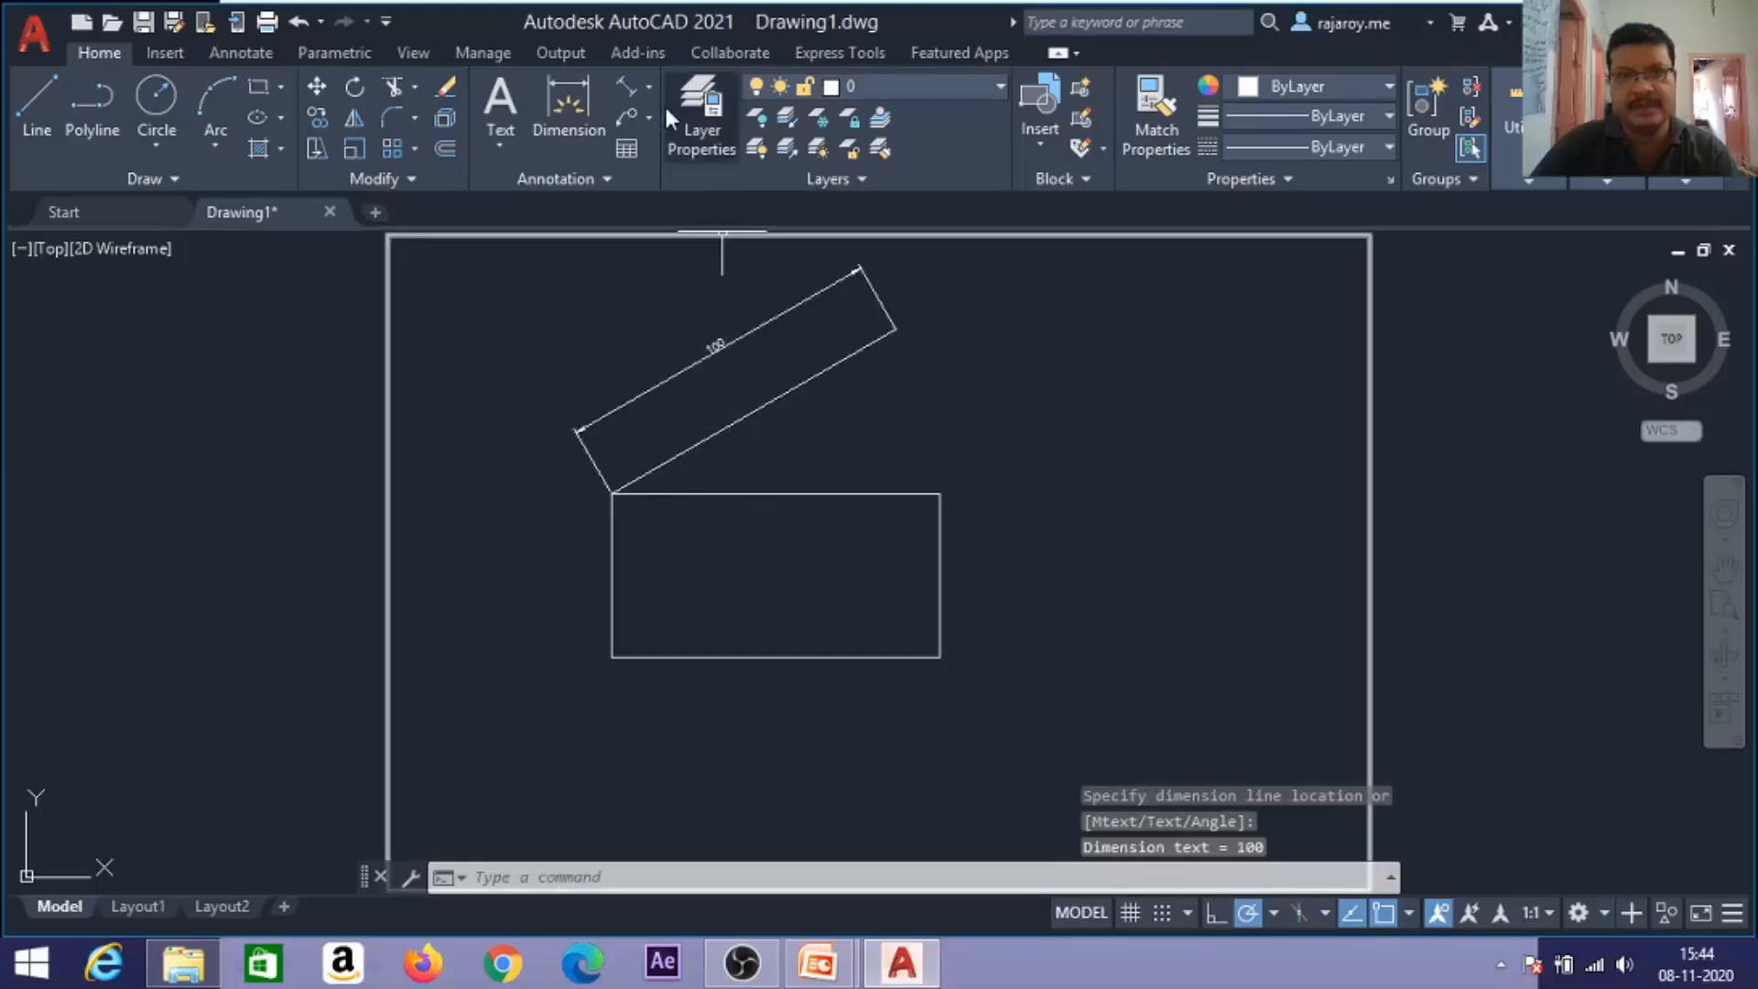
Add an angular dimension between the slanted line and the rectangle's upper edge.
{"action": "left_click", "coordinate": [649, 83]}
{"action": "left_click", "coordinate": [625, 225]}
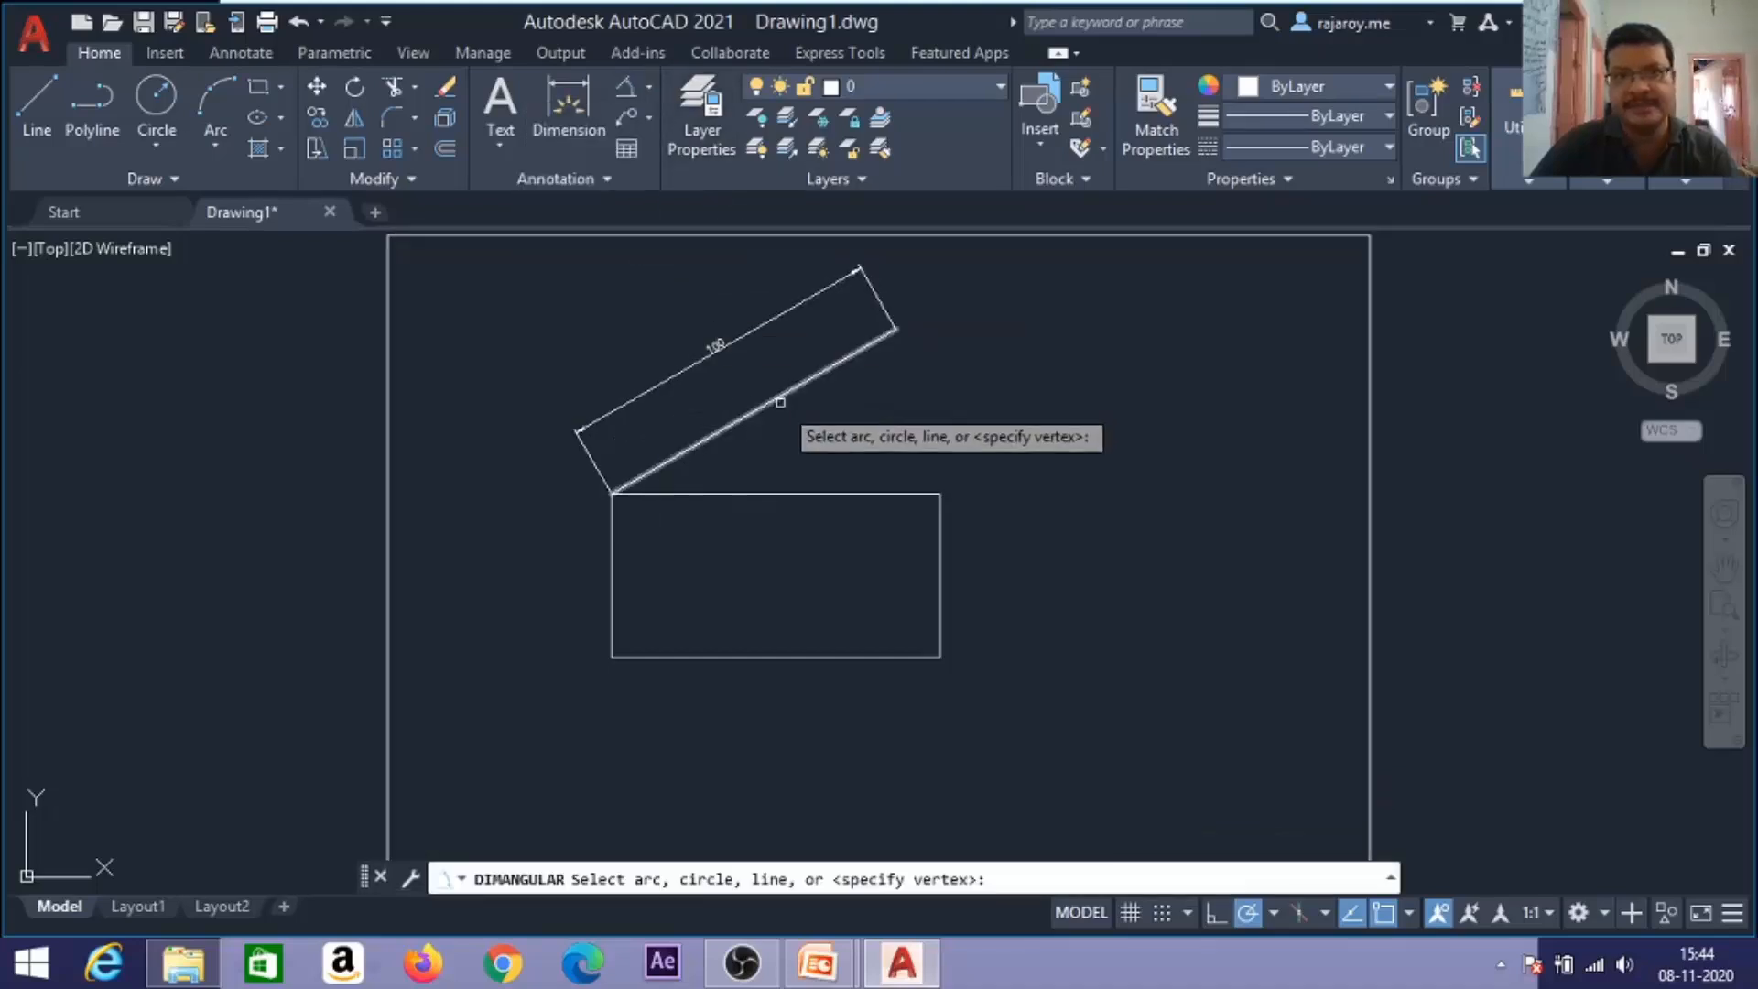
{"action": "left_click", "coordinate": [777, 404]}
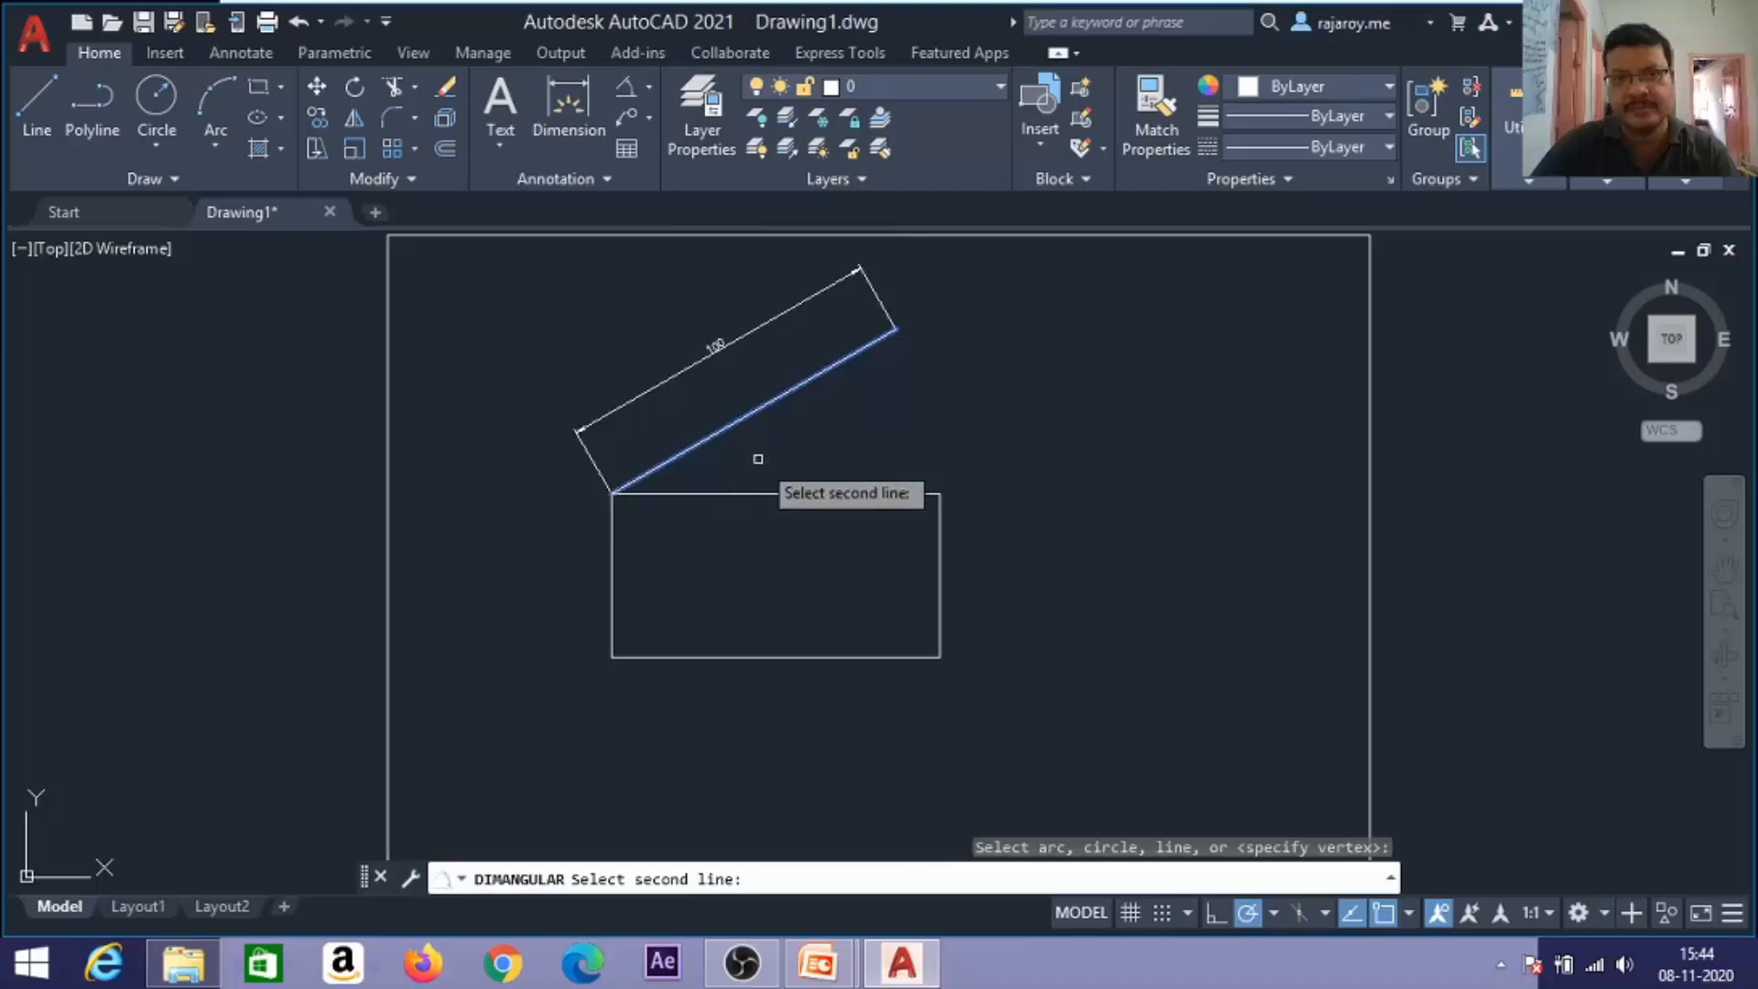
{"action": "left_click", "coordinate": [725, 493]}
{"action": "left_click", "coordinate": [799, 441]}
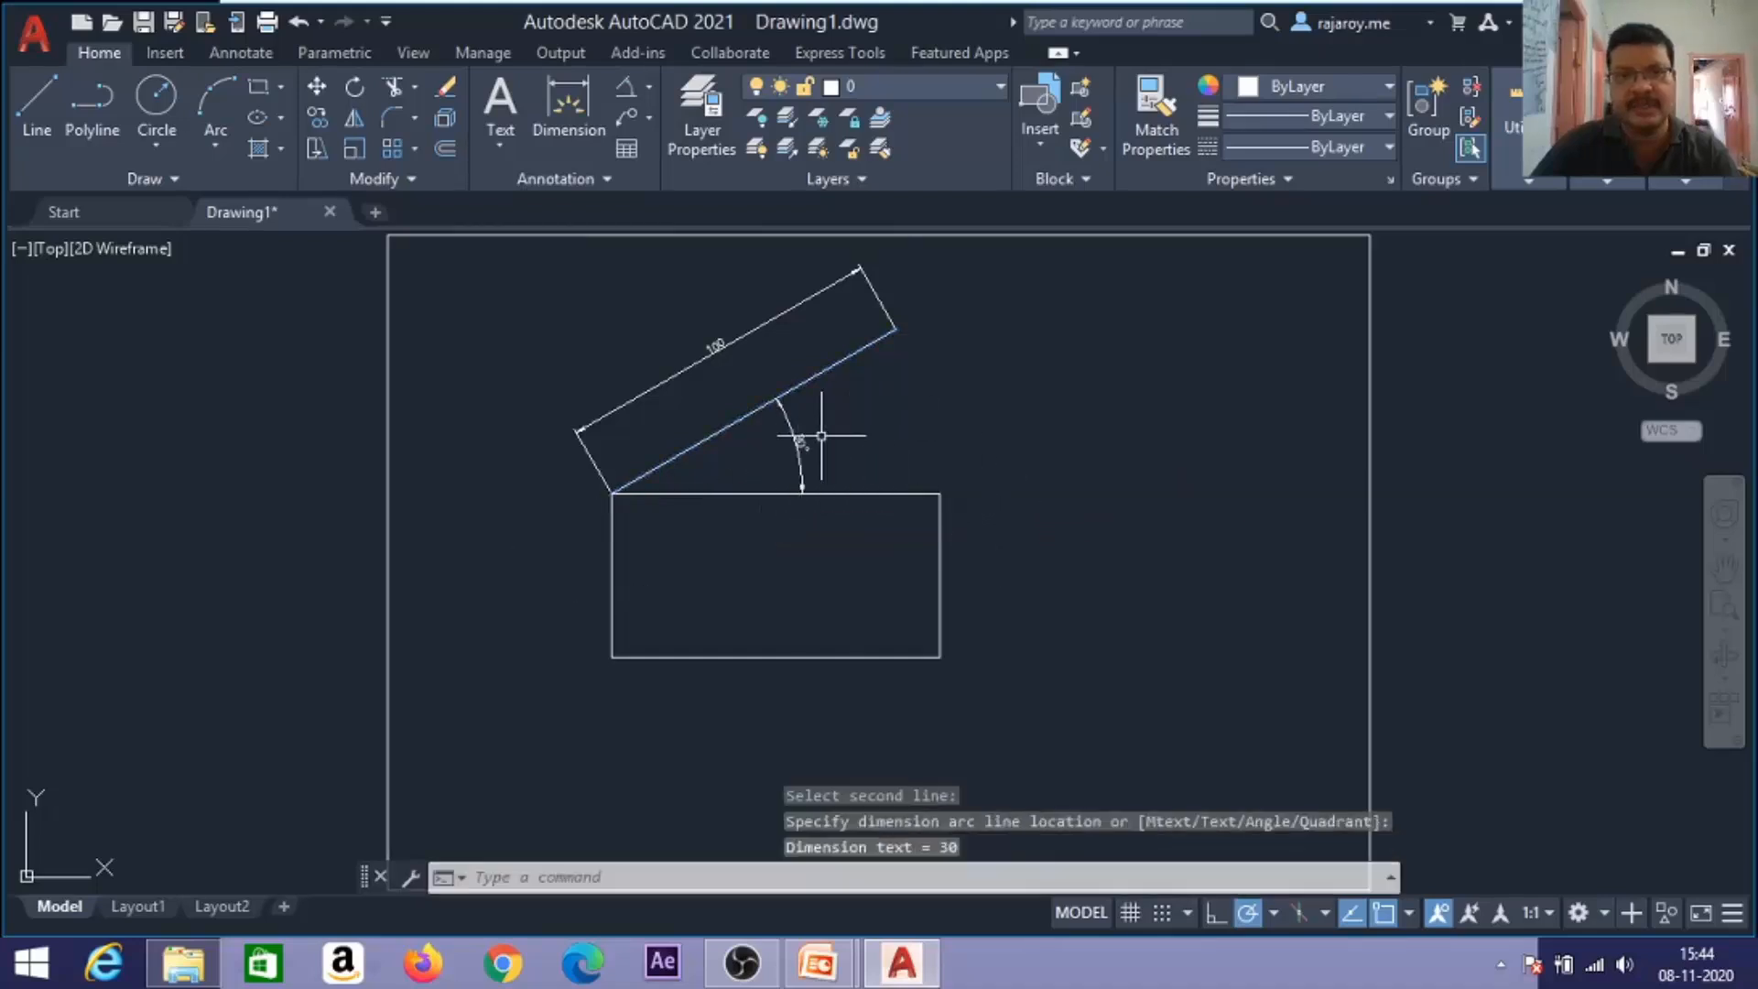
Add linear dimensions to the rectangle's right edge and lower edge, placed outside the rectangle.
{"action": "scroll", "coordinate": [821, 435], "scroll_direction": "up", "scroll_amount": 2}
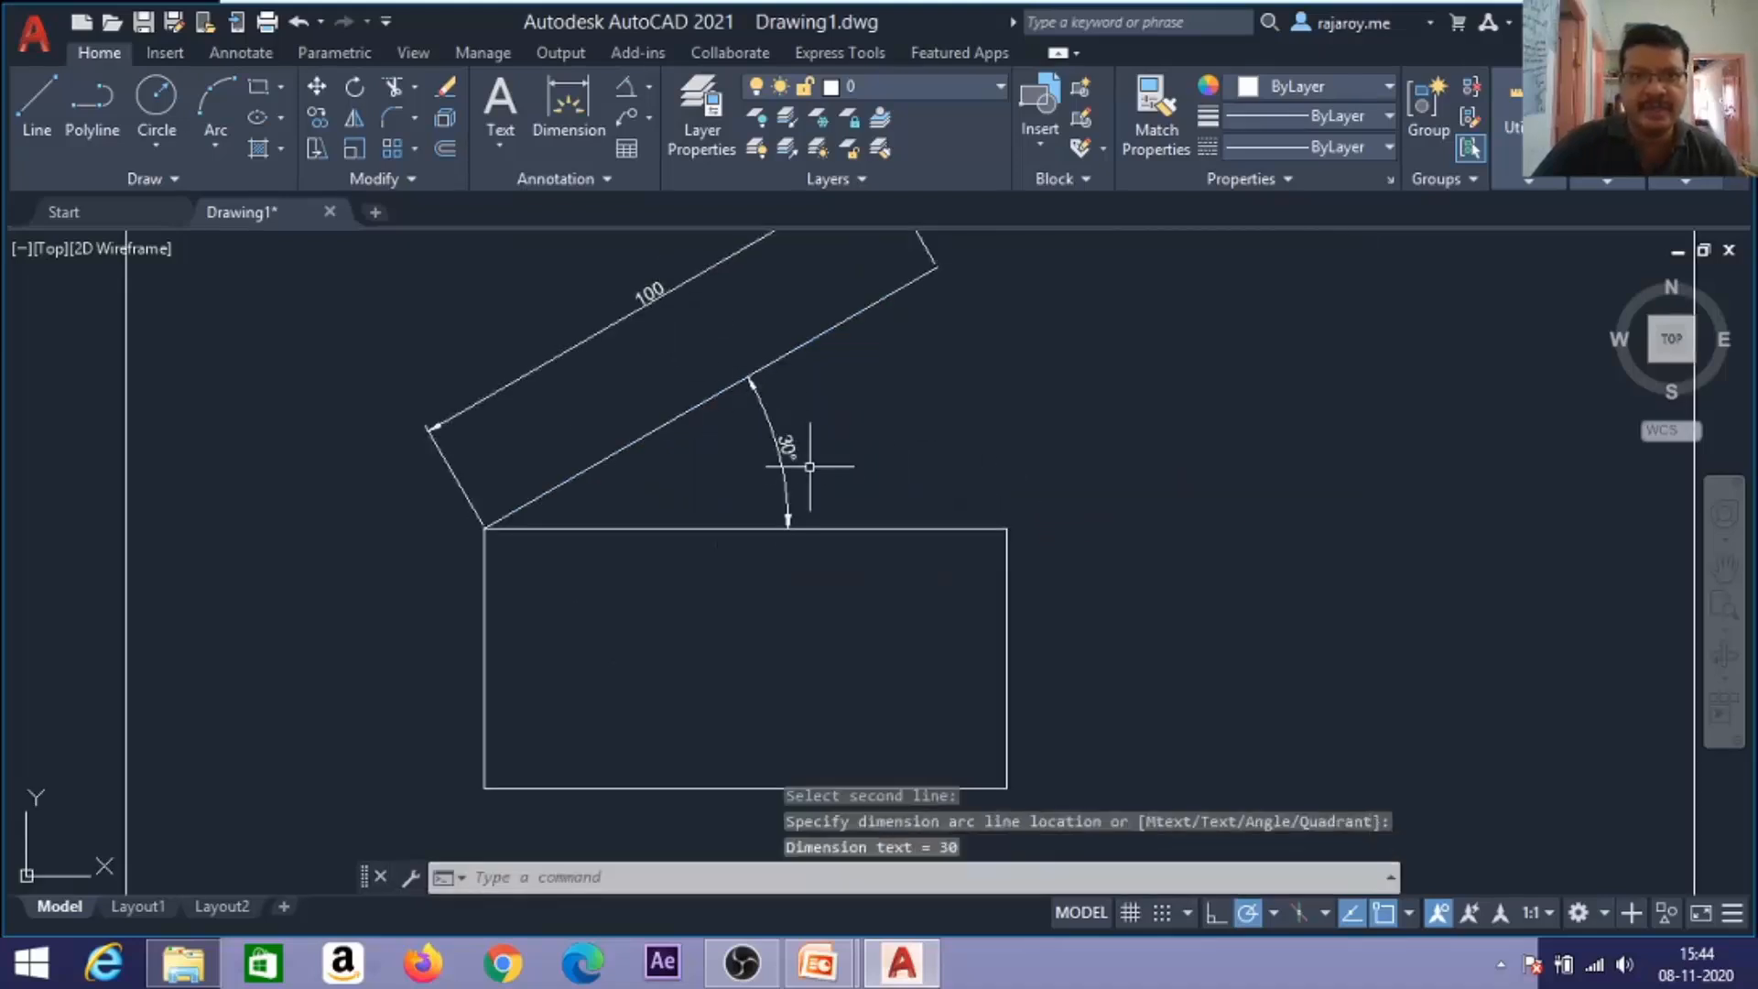
{"action": "left_click", "coordinate": [649, 85]}
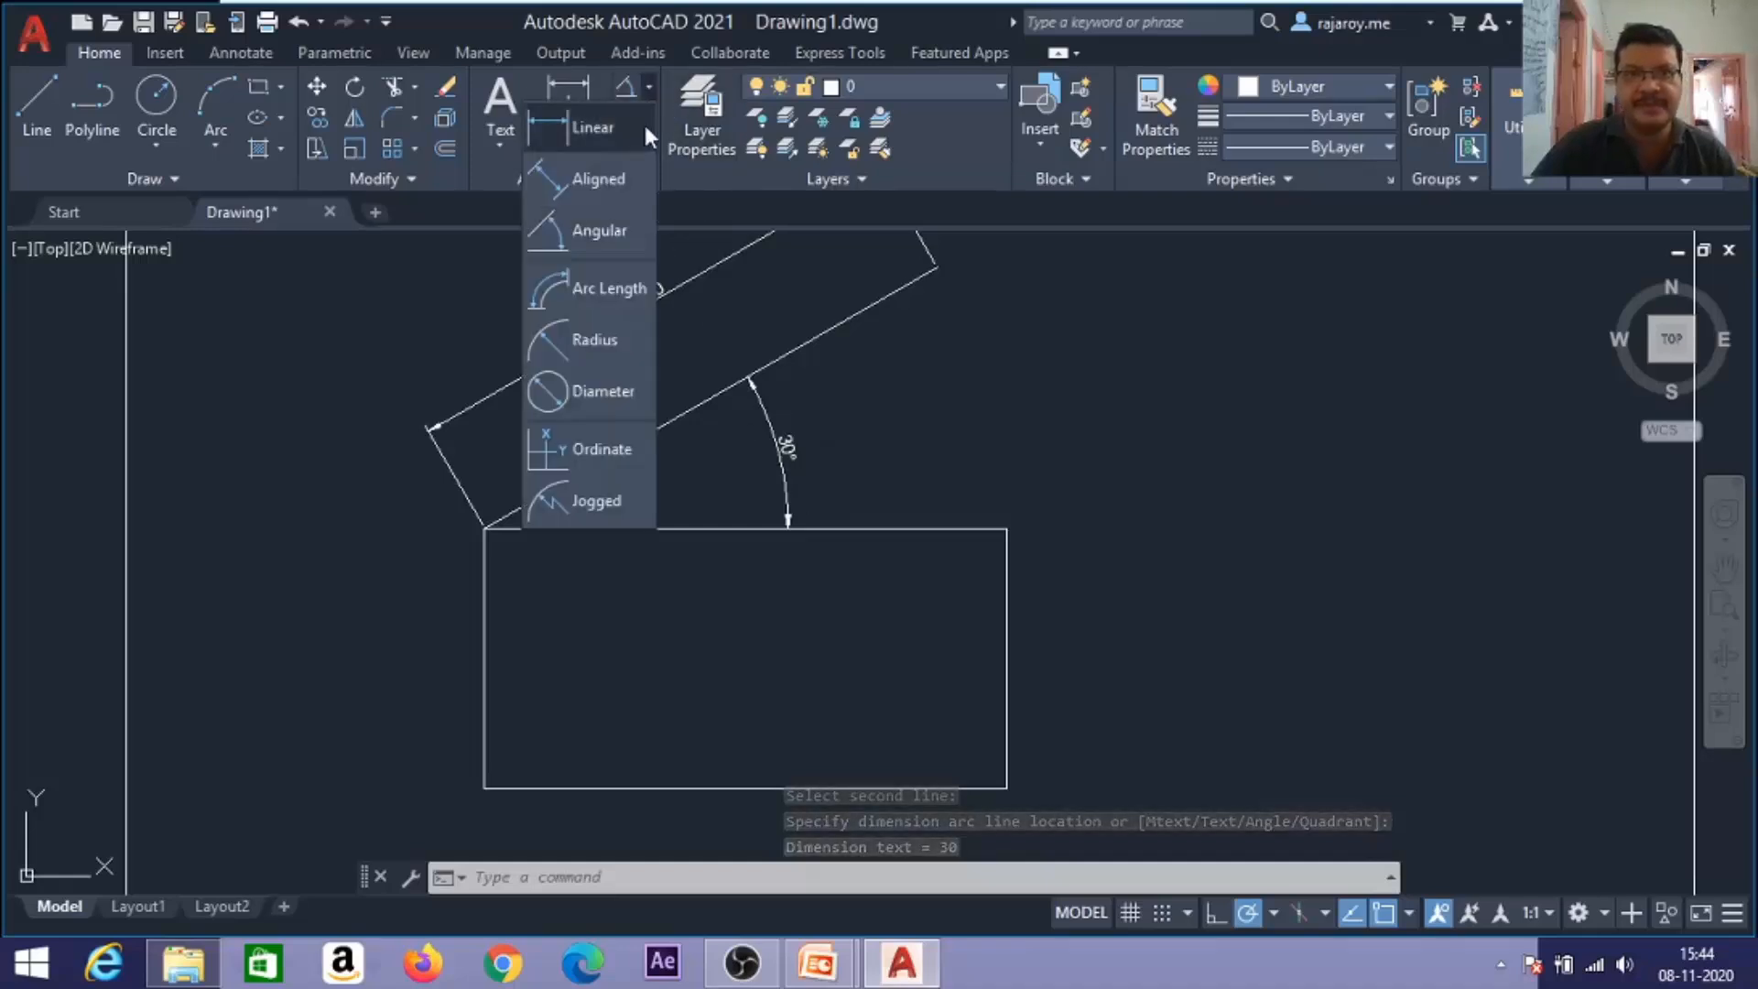
{"action": "left_click", "coordinate": [632, 124]}
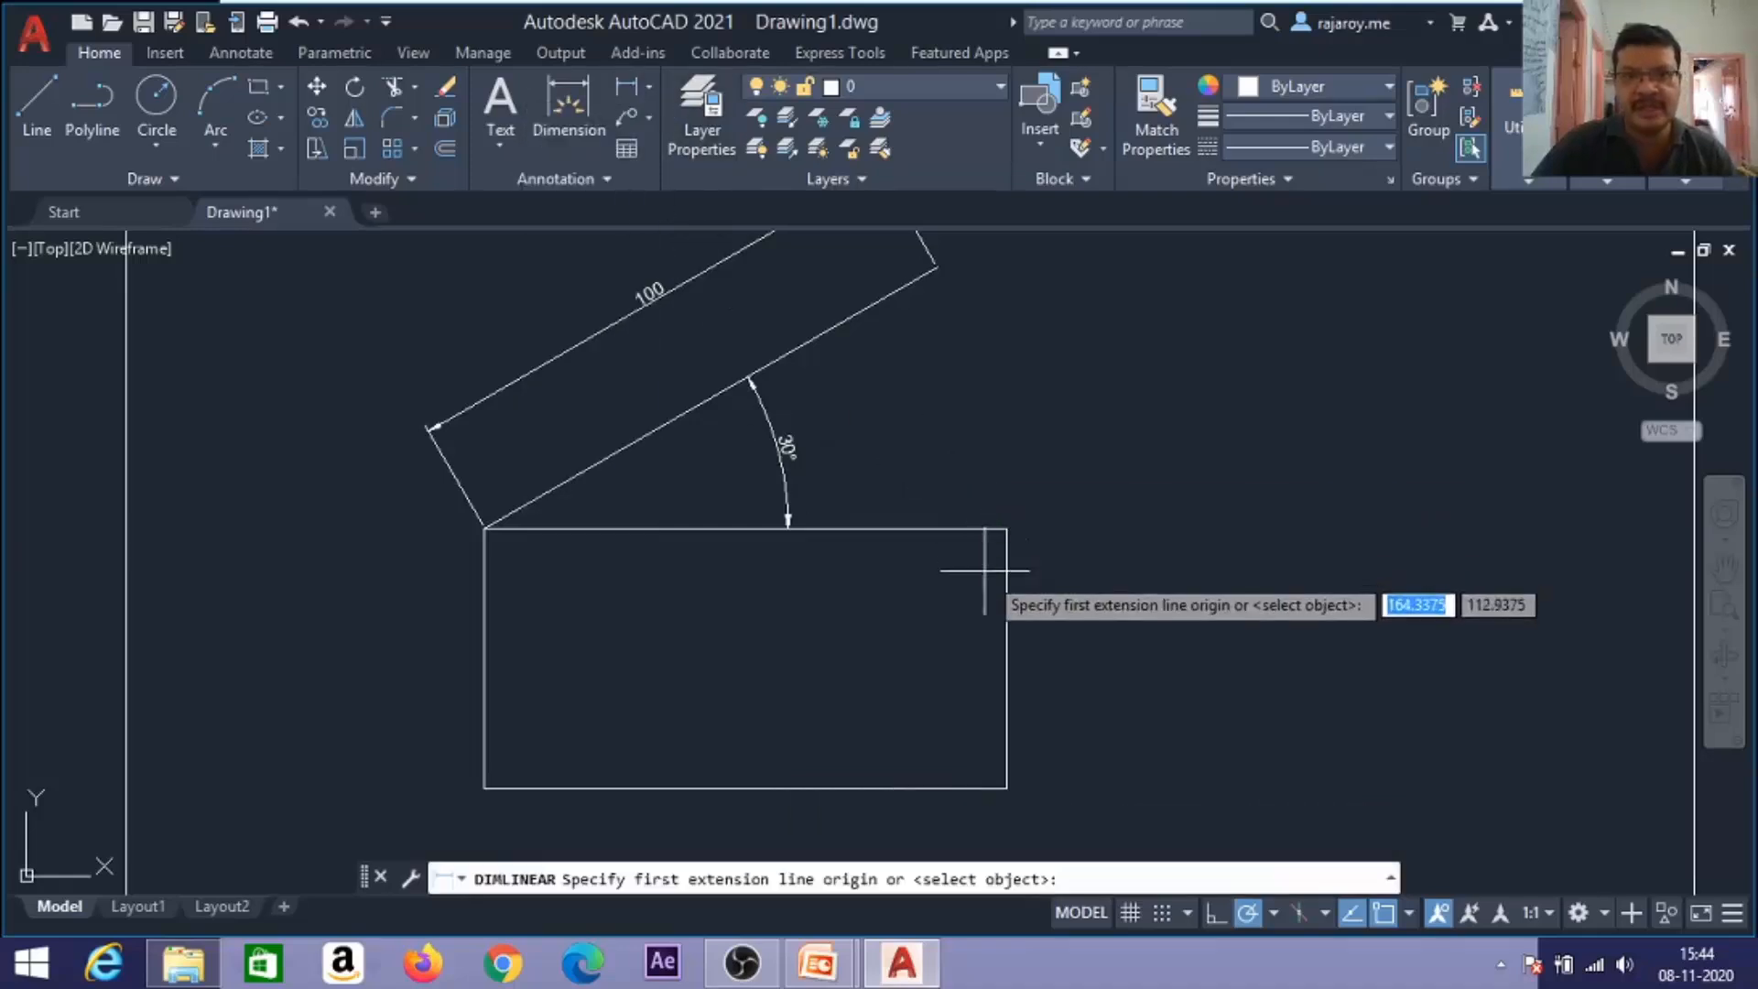
{"action": "left_click", "coordinate": [1008, 660]}
{"action": "left_click", "coordinate": [1060, 682]}
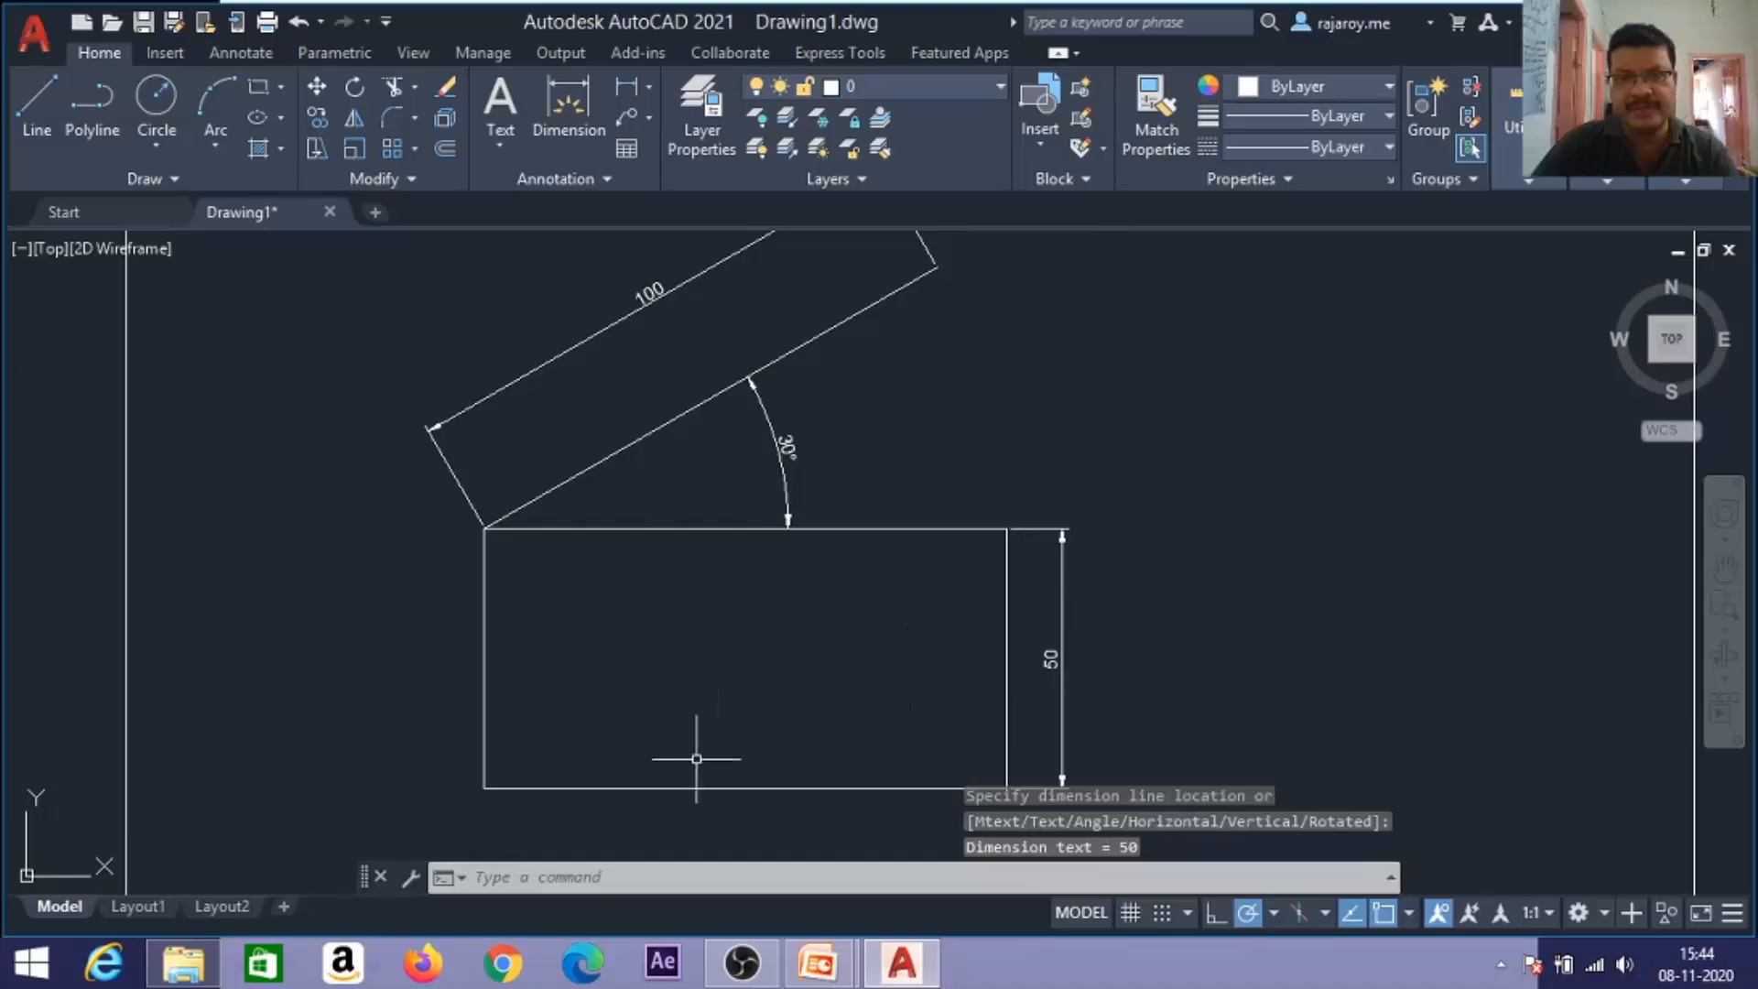
{"action": "key", "text": "Return"}
{"action": "key", "text": "Return"}
{"action": "left_click", "coordinate": [679, 788]}
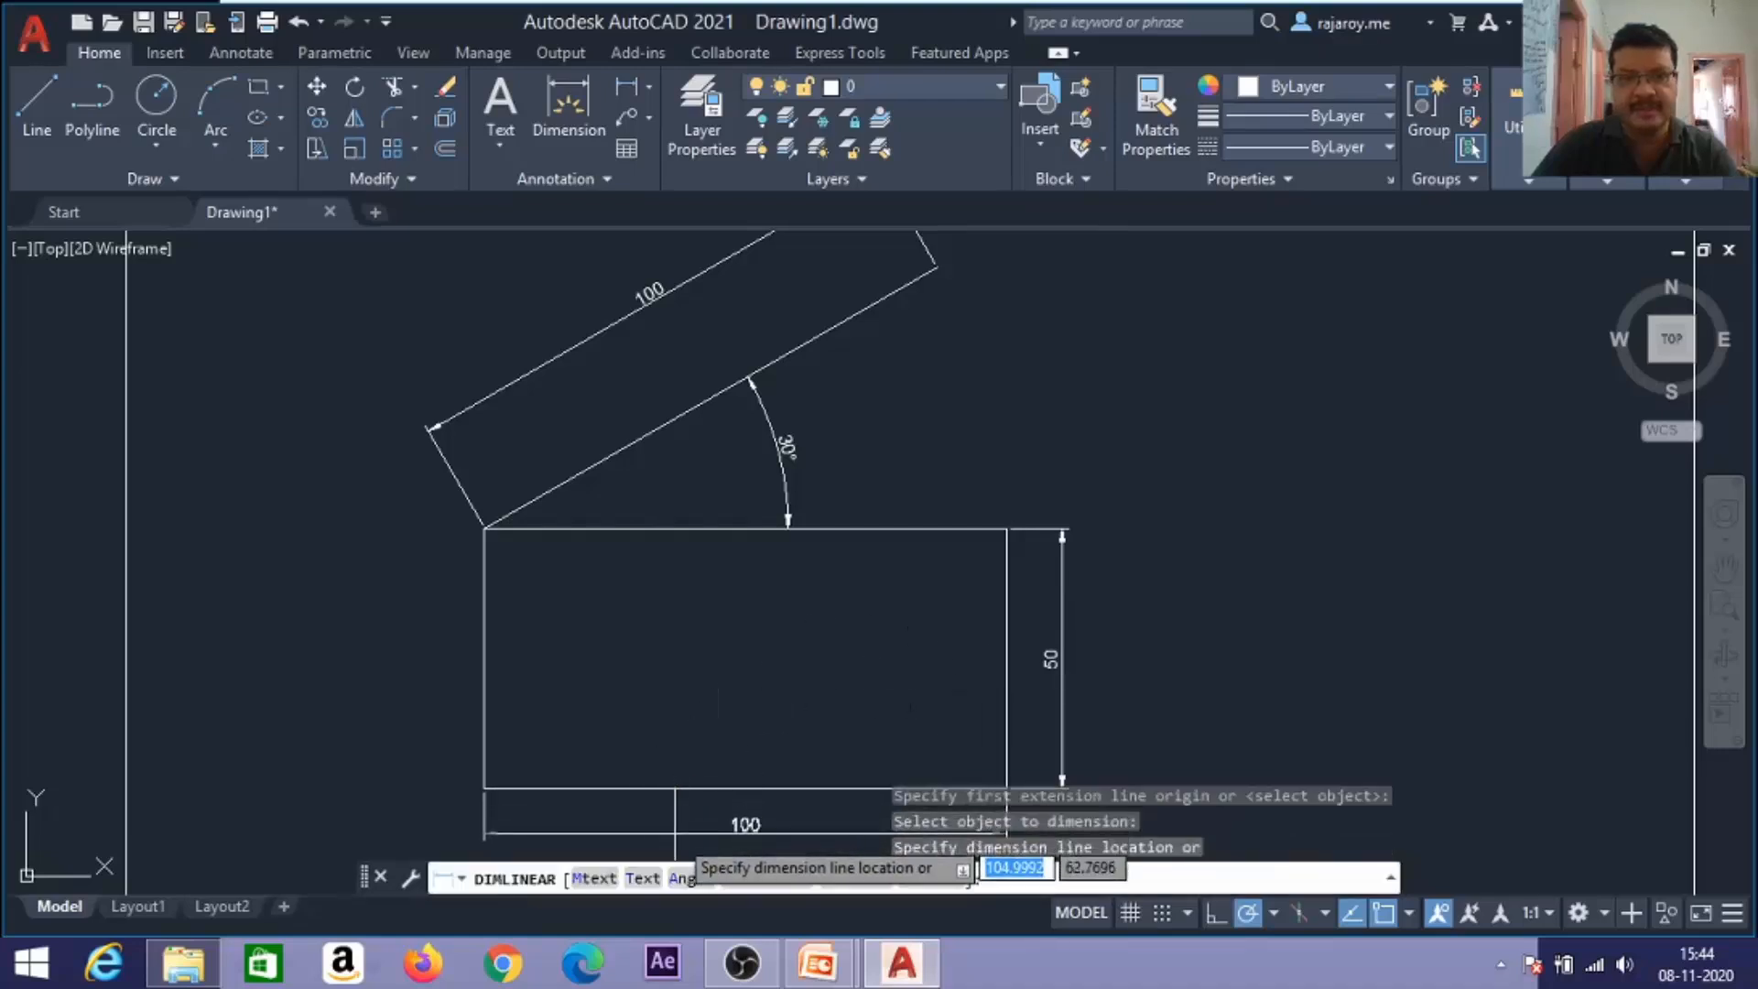
{"action": "left_click", "coordinate": [696, 833]}
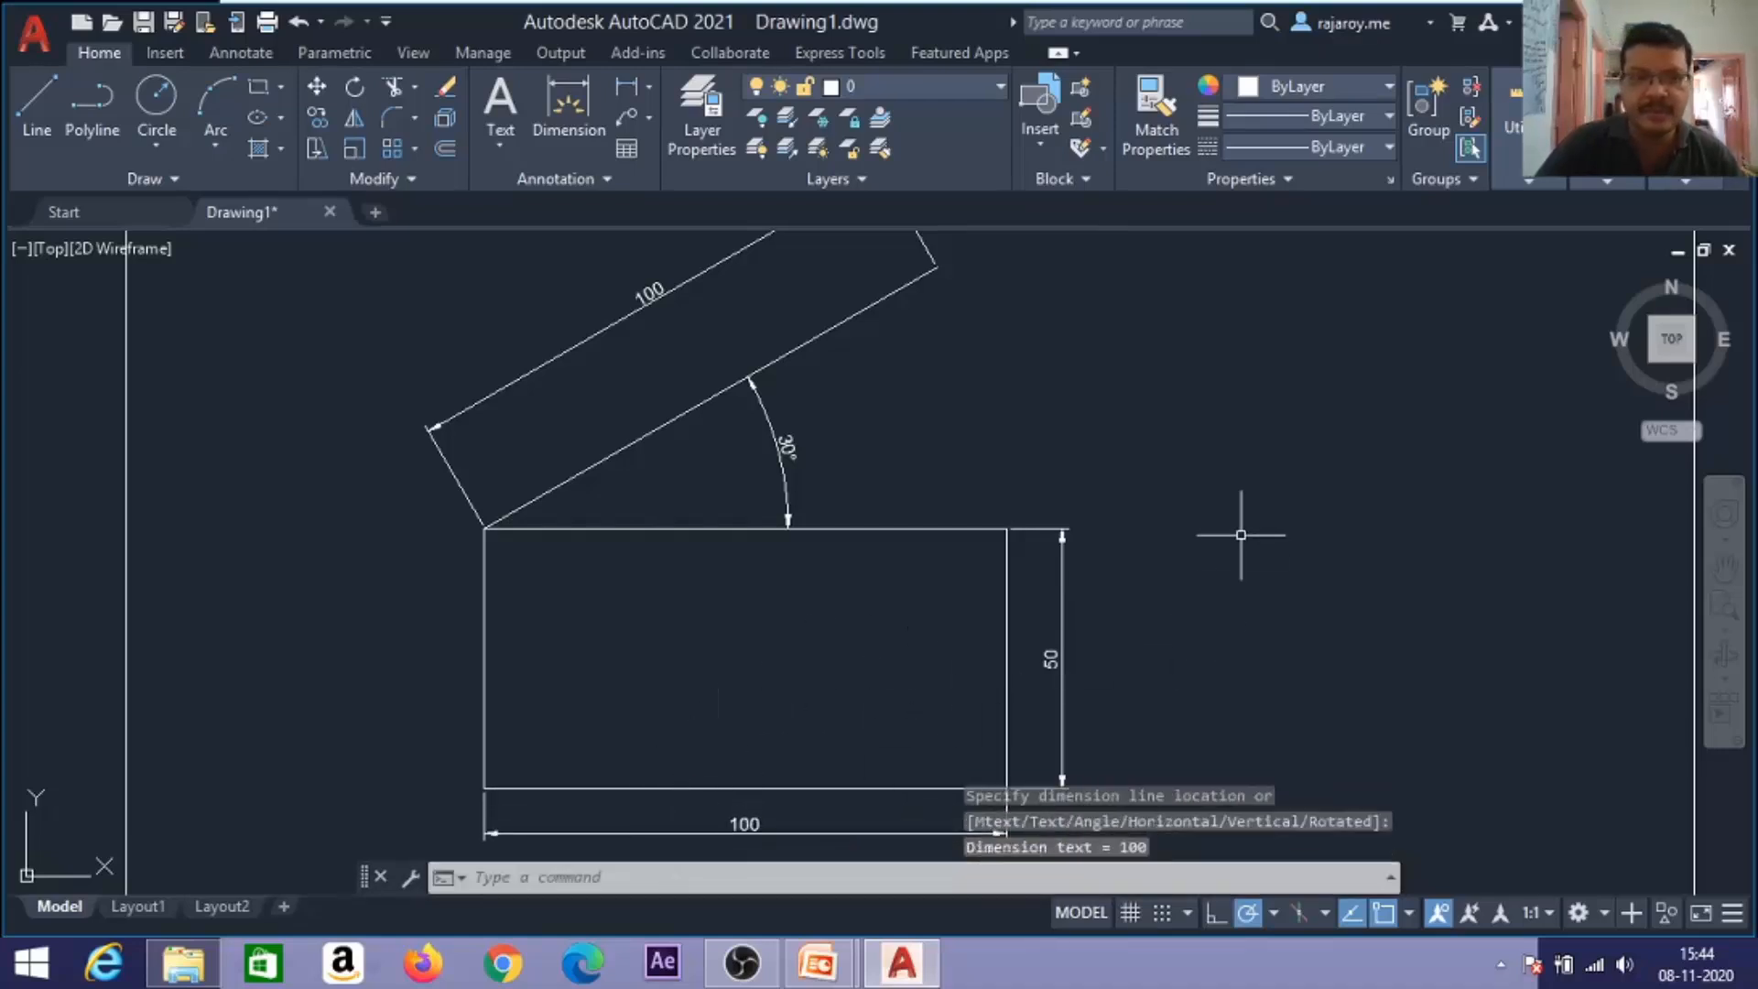
Erase the rectangle, the slanted line and all their dimensions, keeping only the border.
{"action": "type", "text": "z"}
{"action": "key", "text": "Return"}
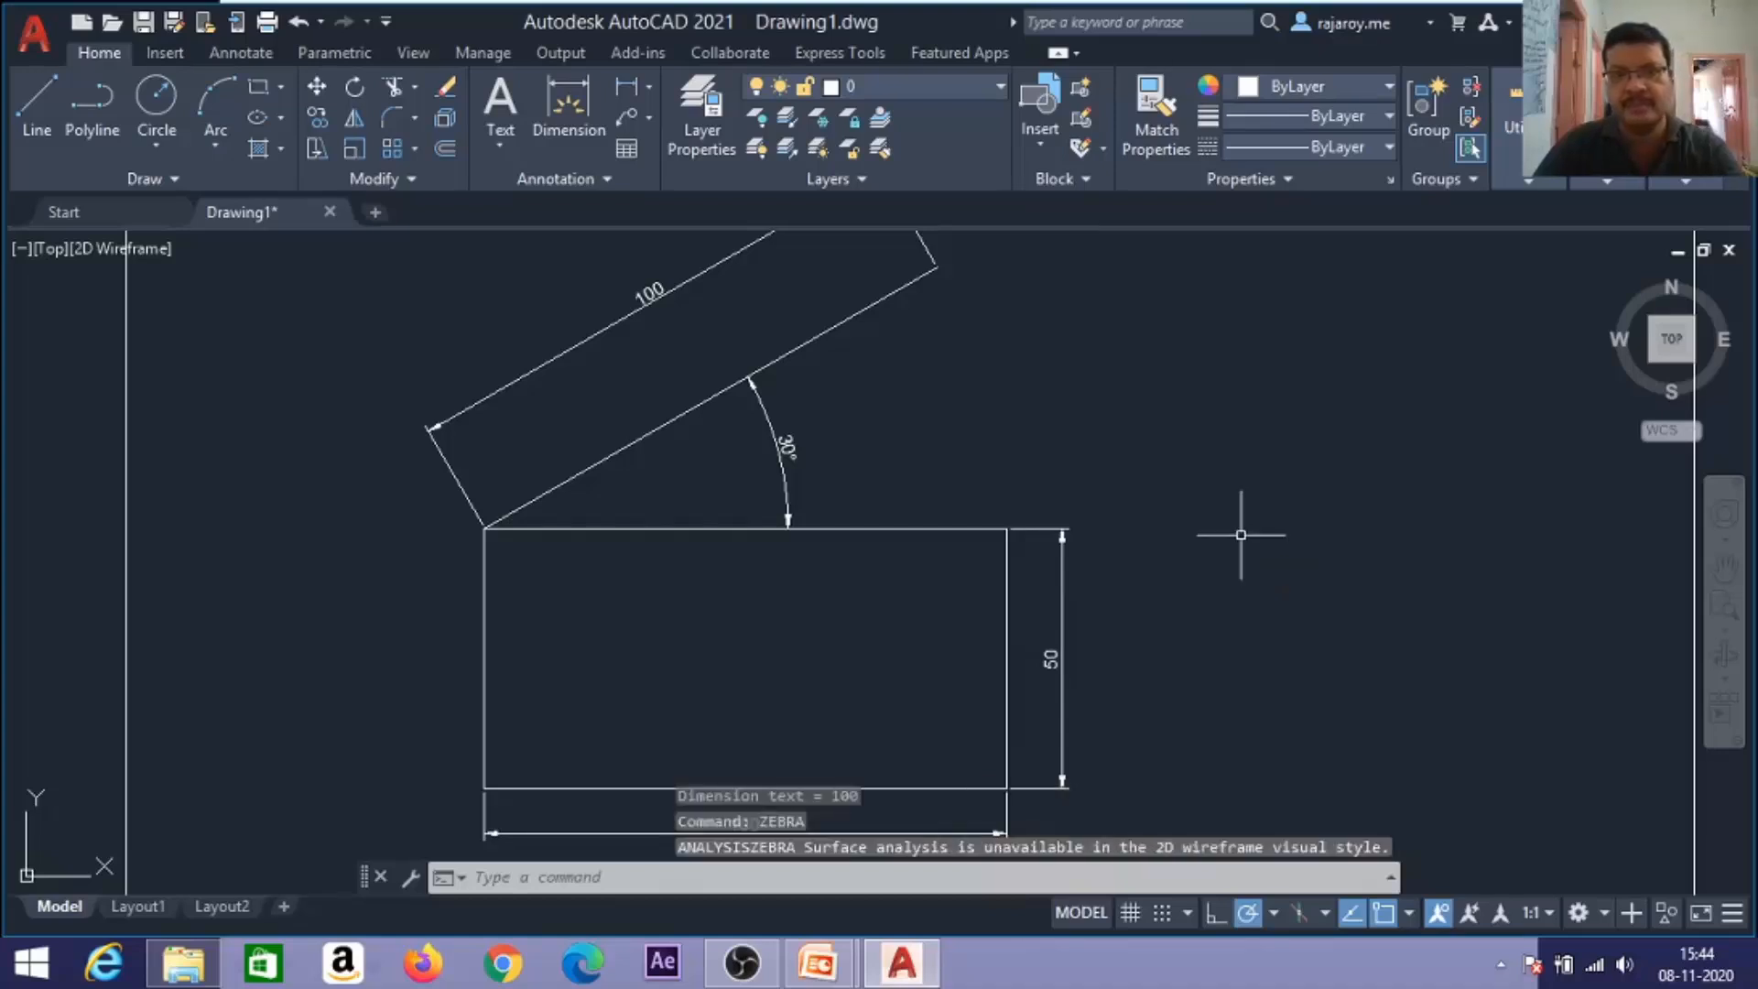
{"action": "type", "text": "z"}
{"action": "key", "text": "Return"}
{"action": "type", "text": "a"}
{"action": "key", "text": "Return"}
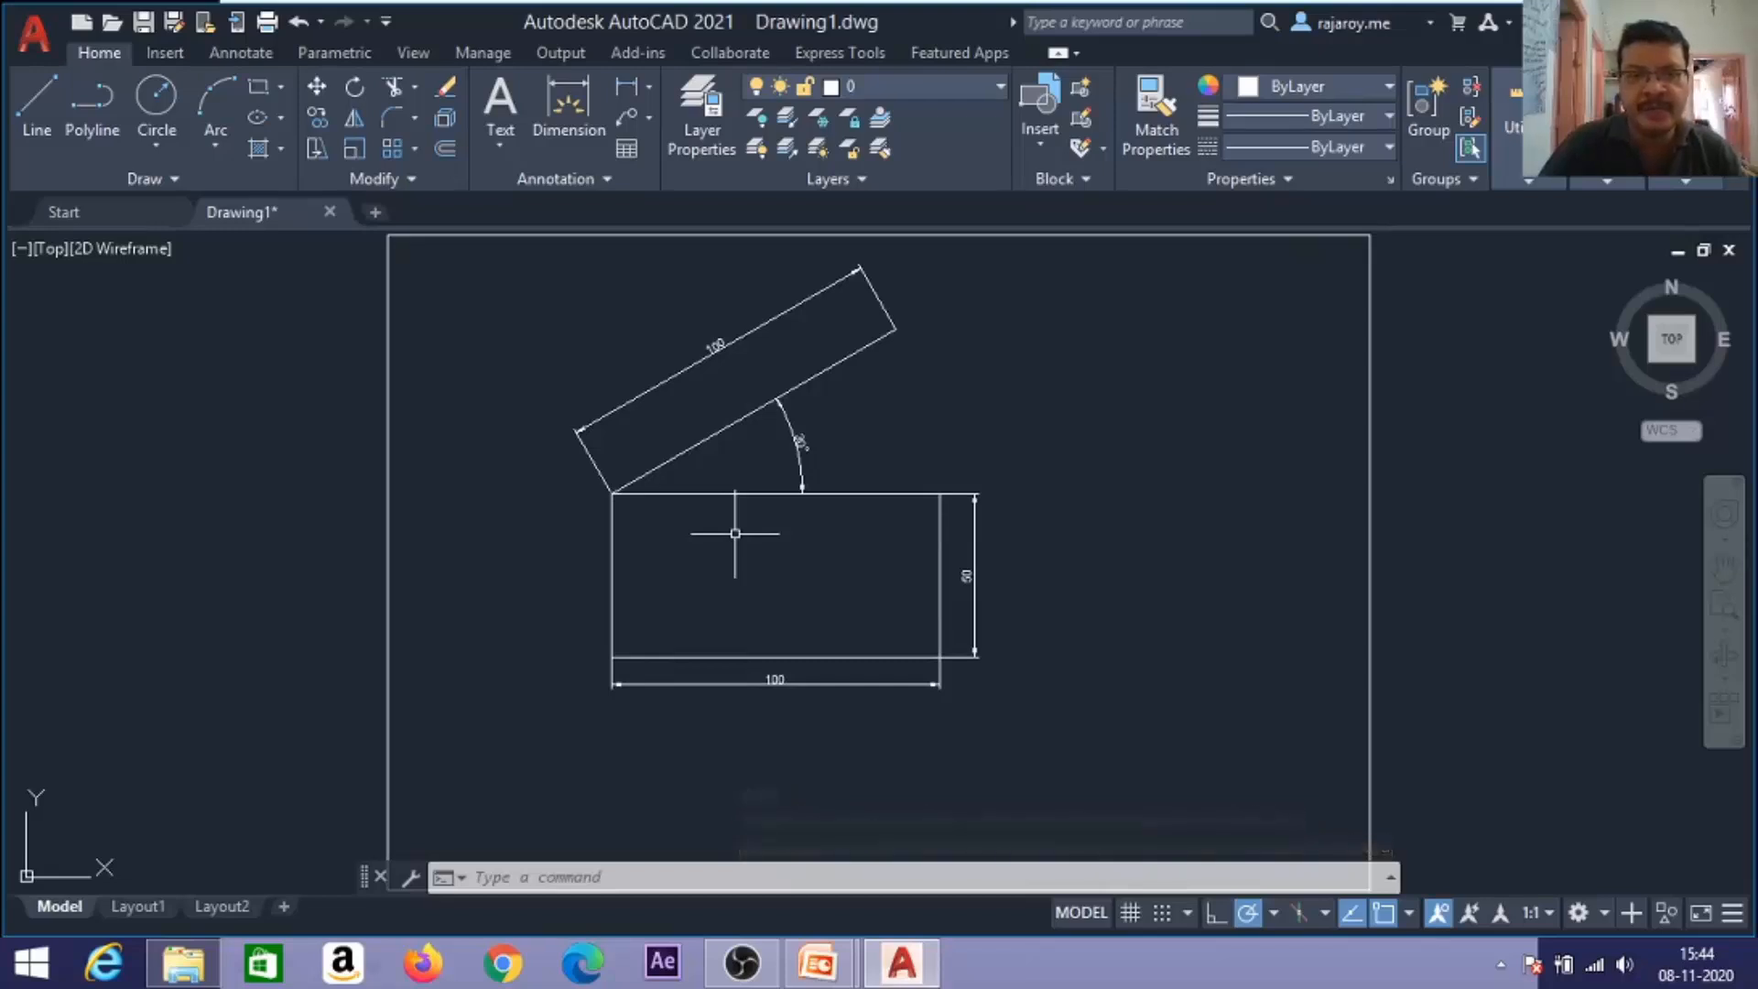
{"action": "left_click", "coordinate": [1052, 756]}
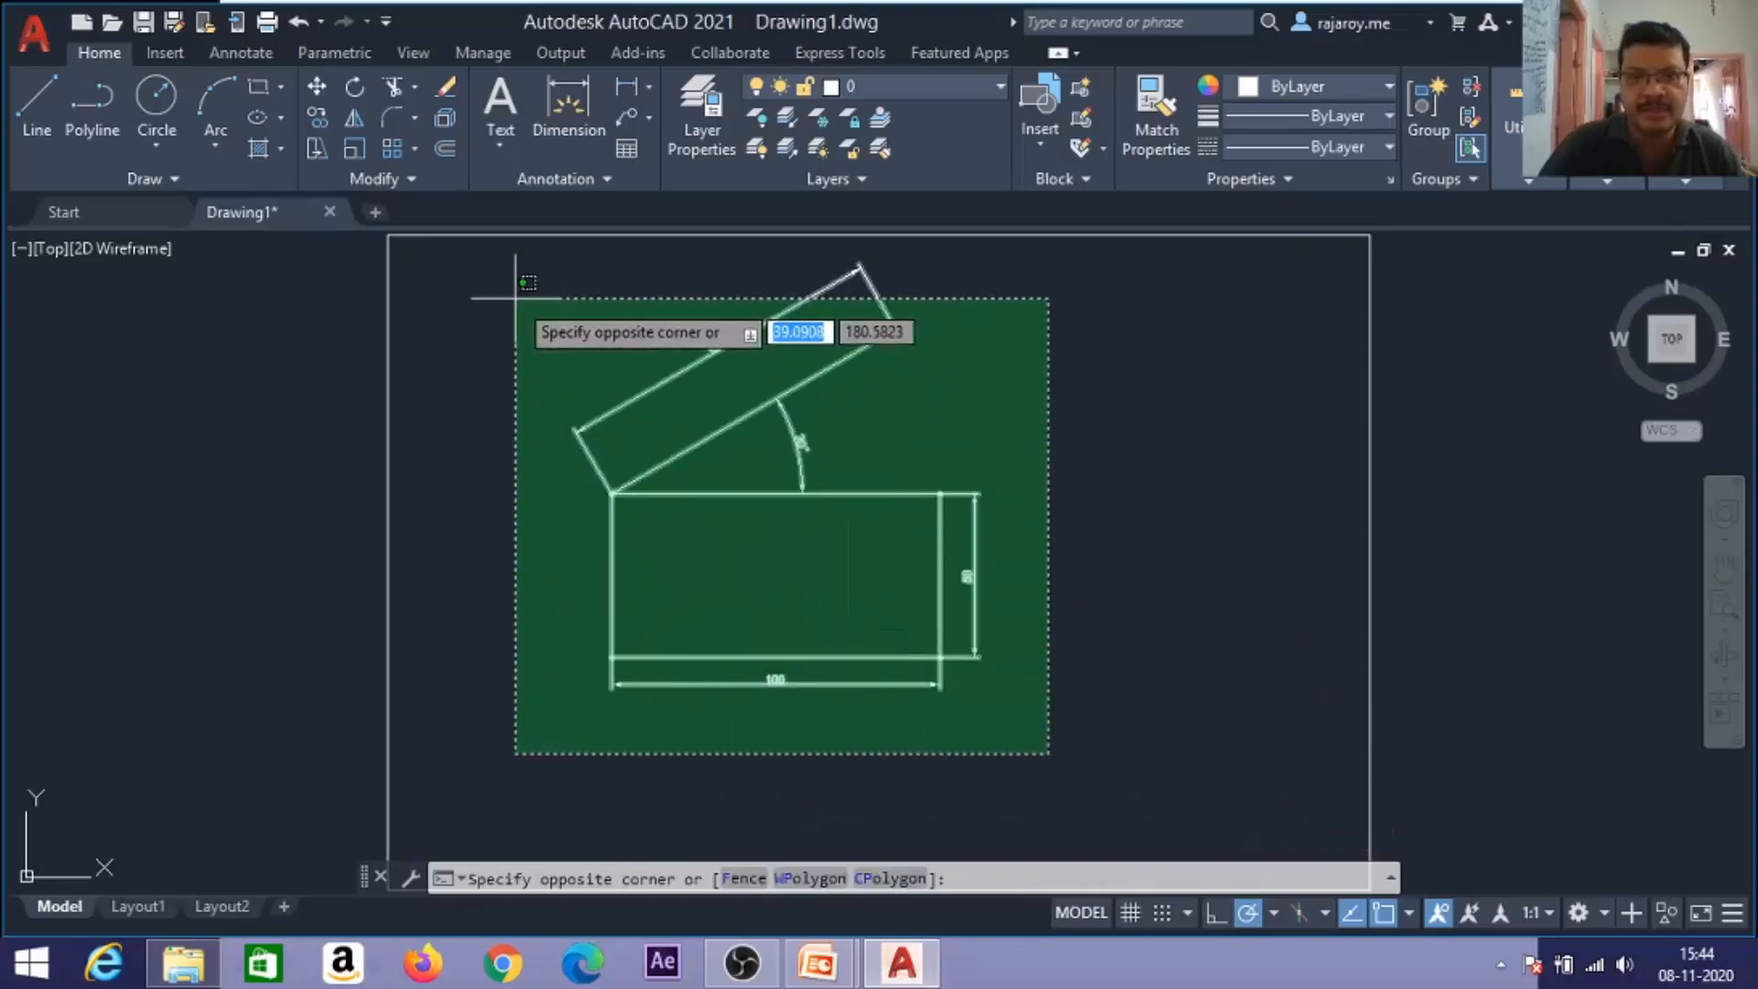
{"action": "left_click", "coordinate": [470, 261]}
{"action": "key", "text": "Delete"}
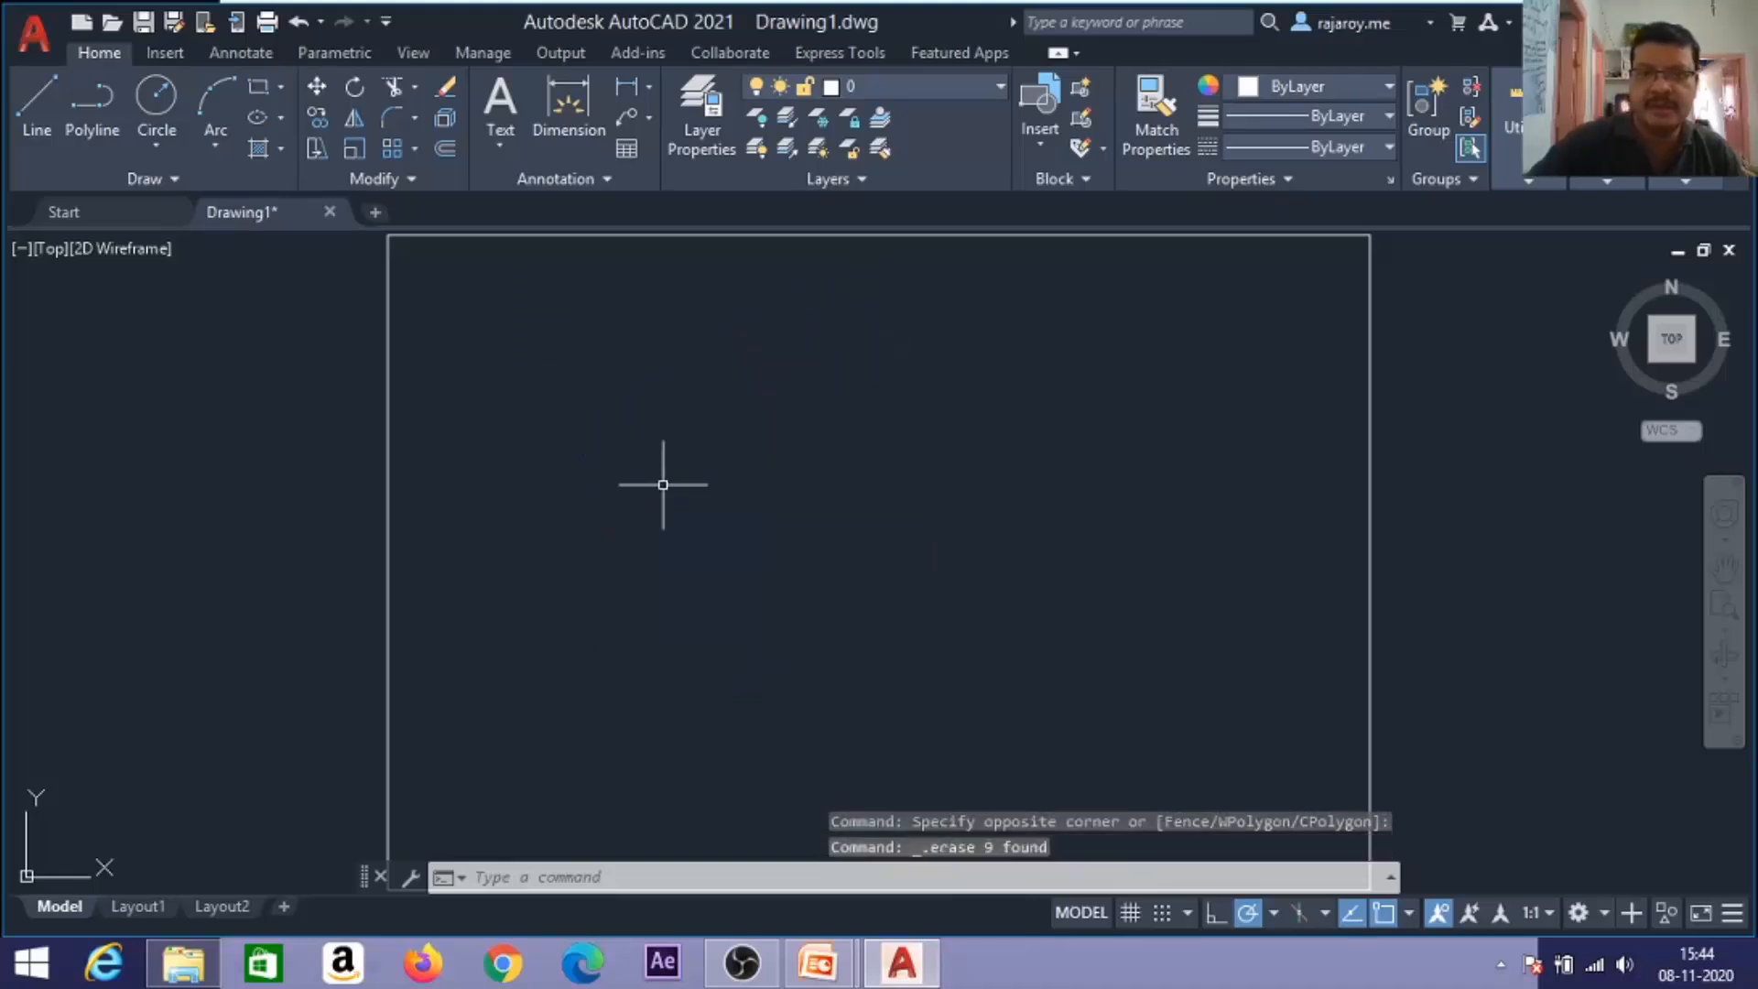
Draw a freehand slanted line inside the border, rising from the lower left to the upper right.
{"action": "left_click", "coordinate": [33, 99]}
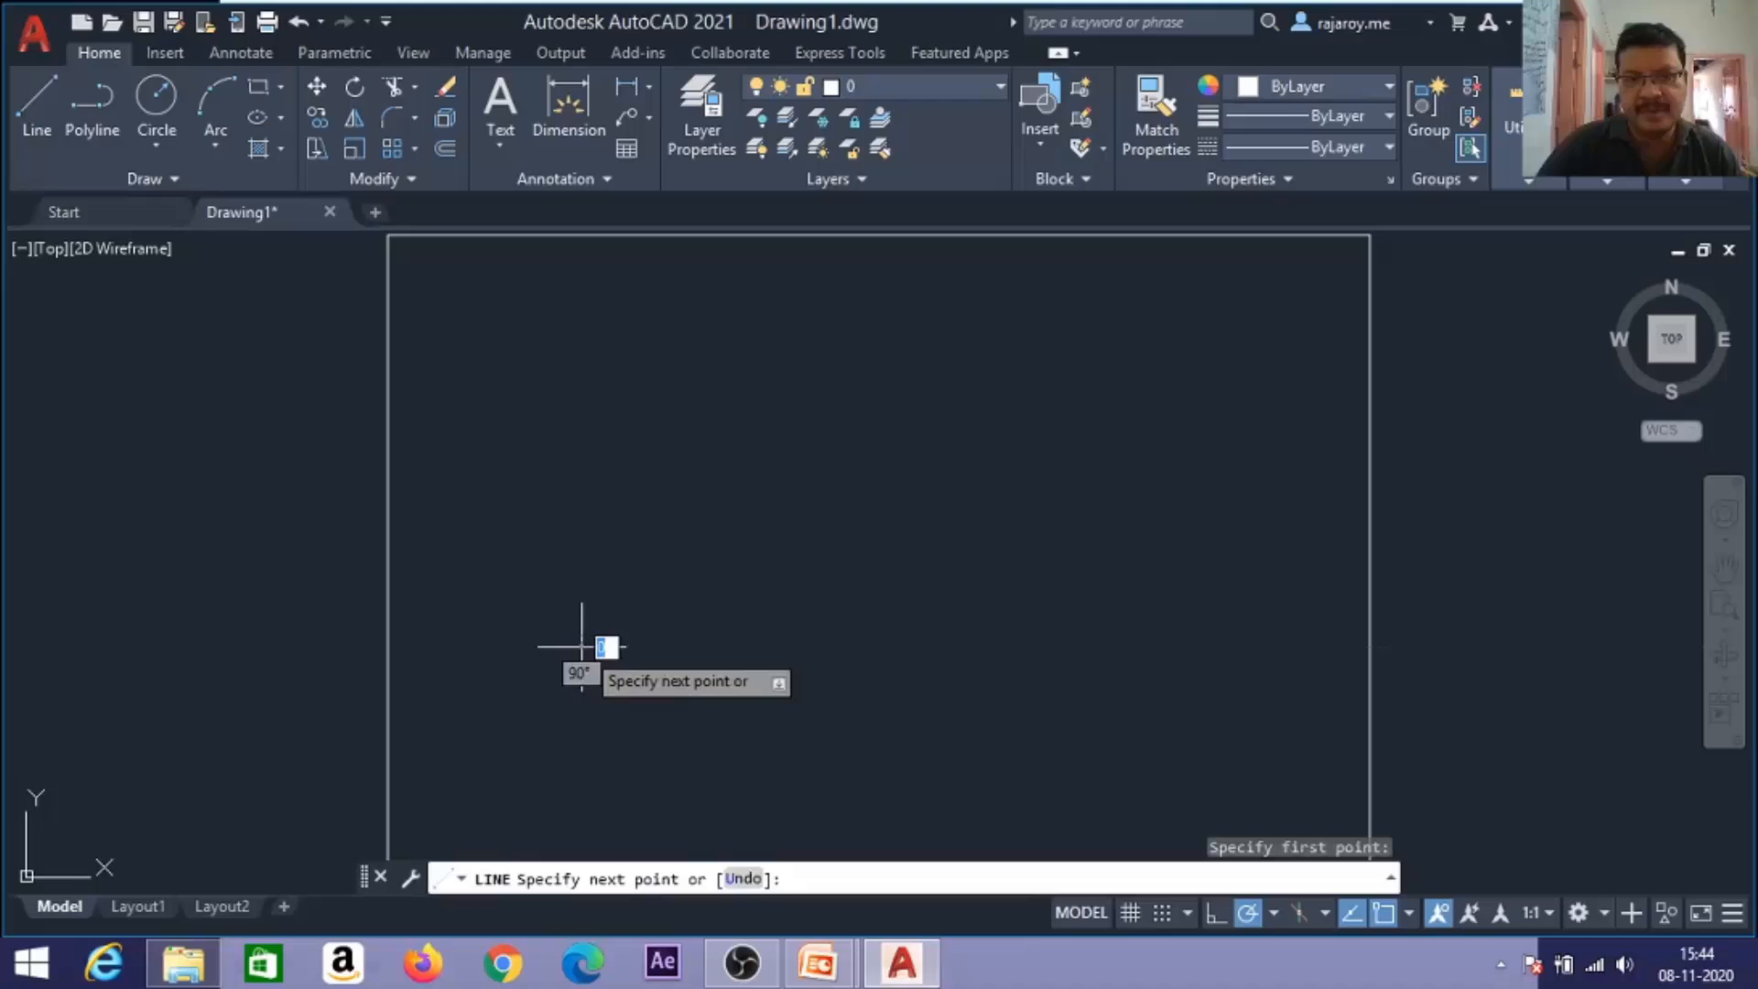
{"action": "left_click", "coordinate": [942, 422]}
{"action": "key", "text": "Return"}
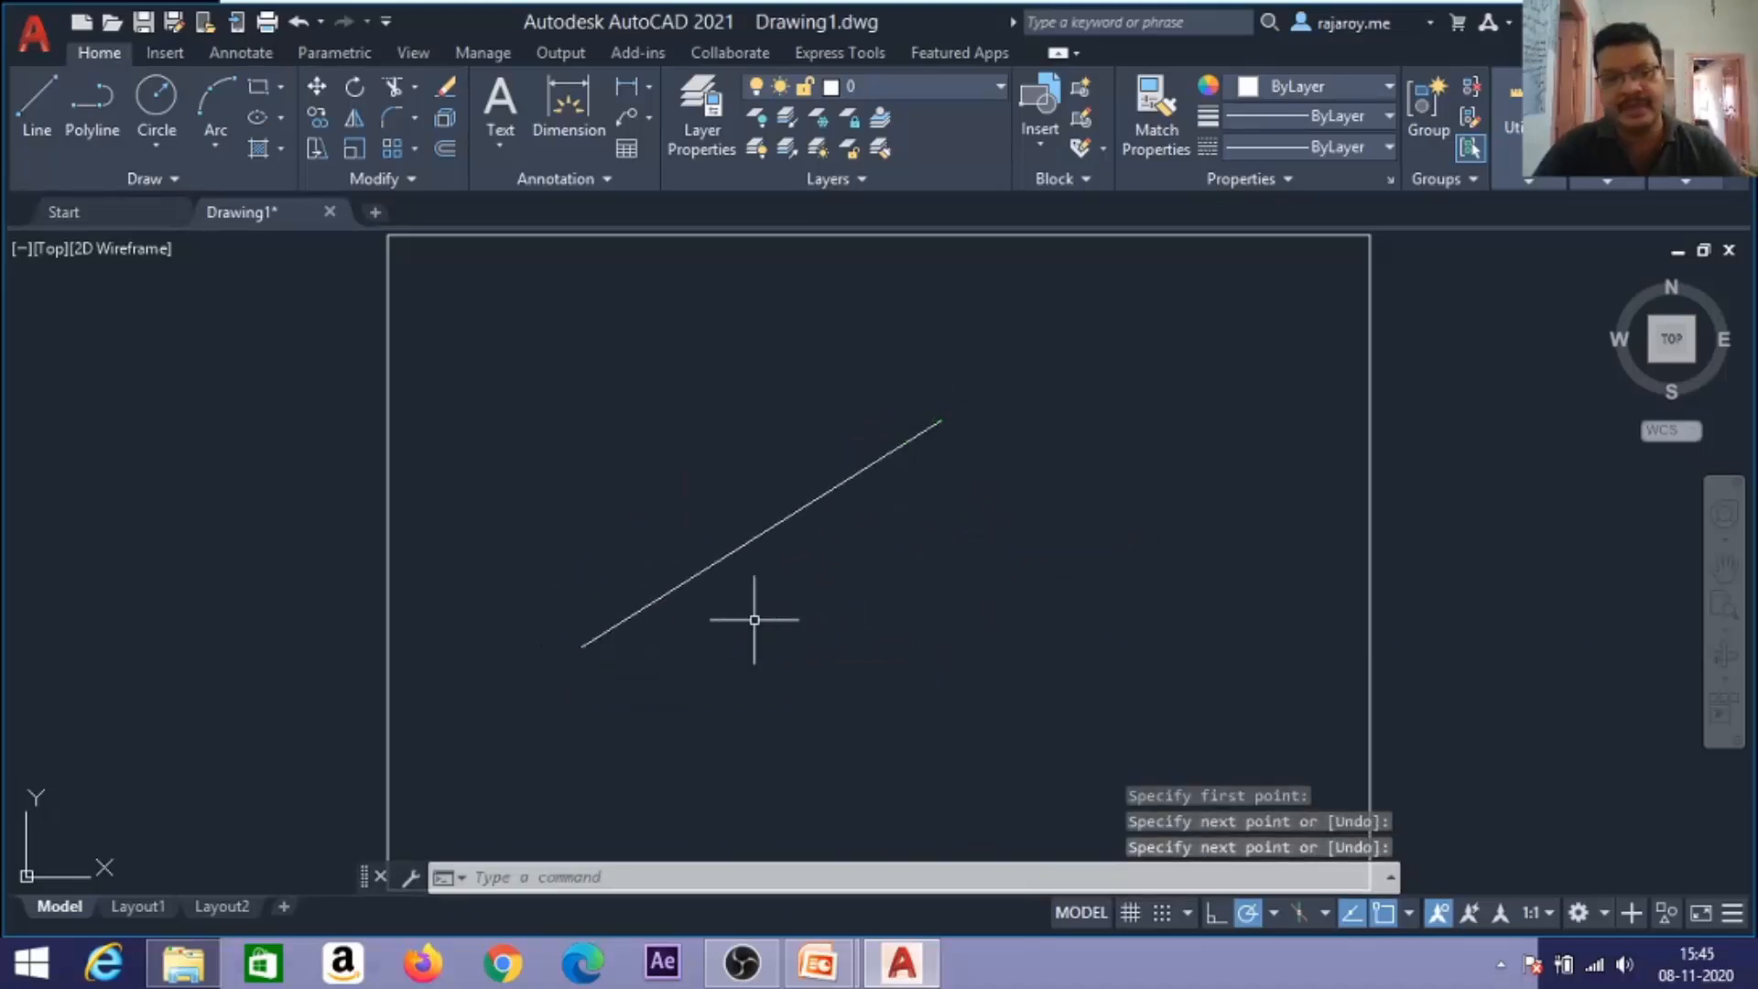
{"action": "key", "text": "XF86AudioRaiseVolume"}
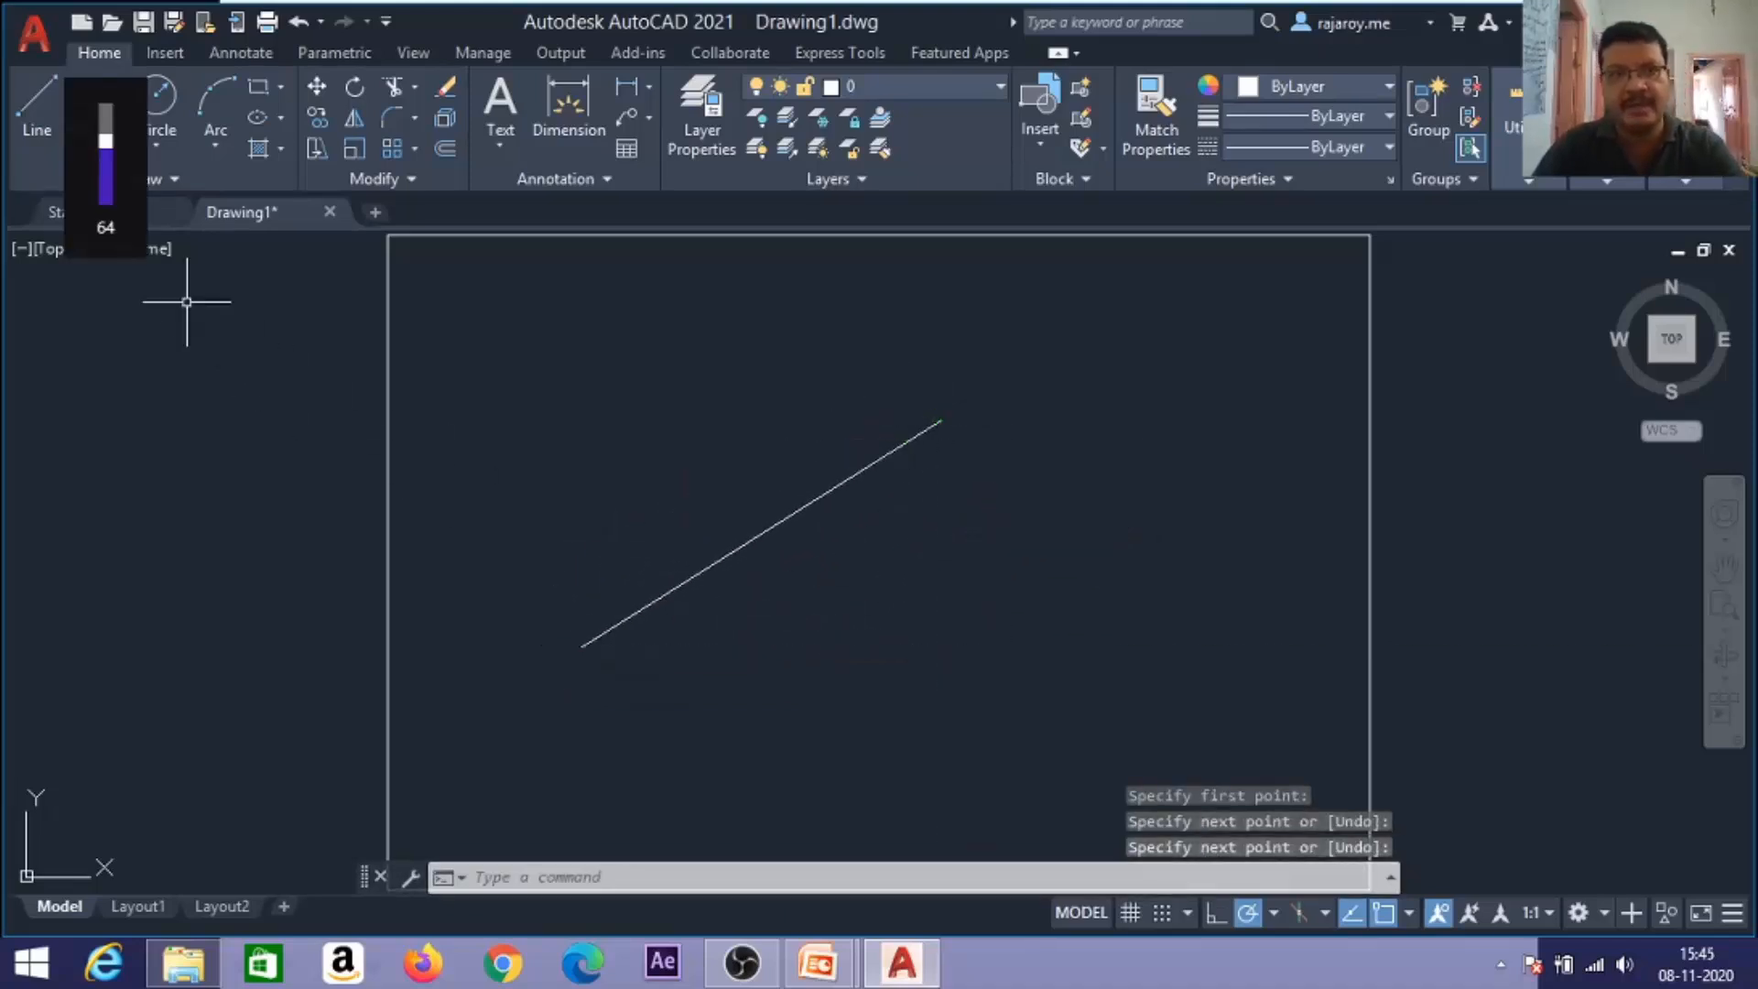
Turn off object snap and draw a second line by eye from the first line's upper end, sloping down to the right.
{"action": "left_click", "coordinate": [44, 92]}
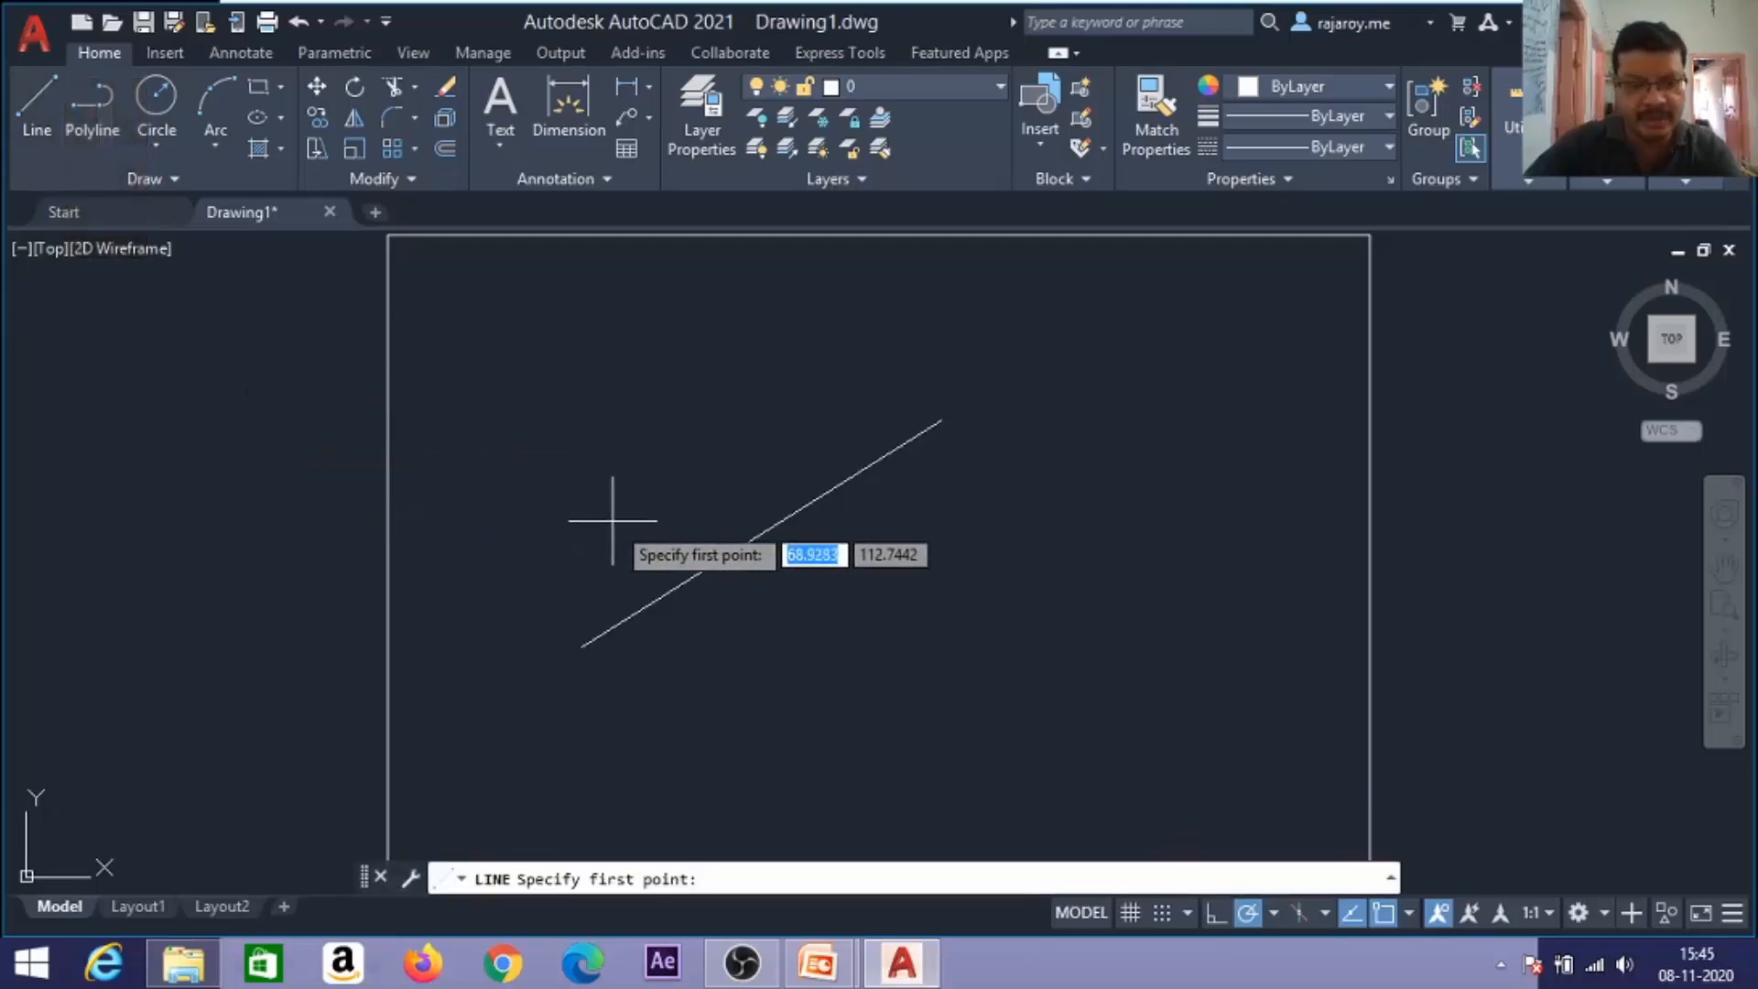
{"action": "key", "text": "F3"}
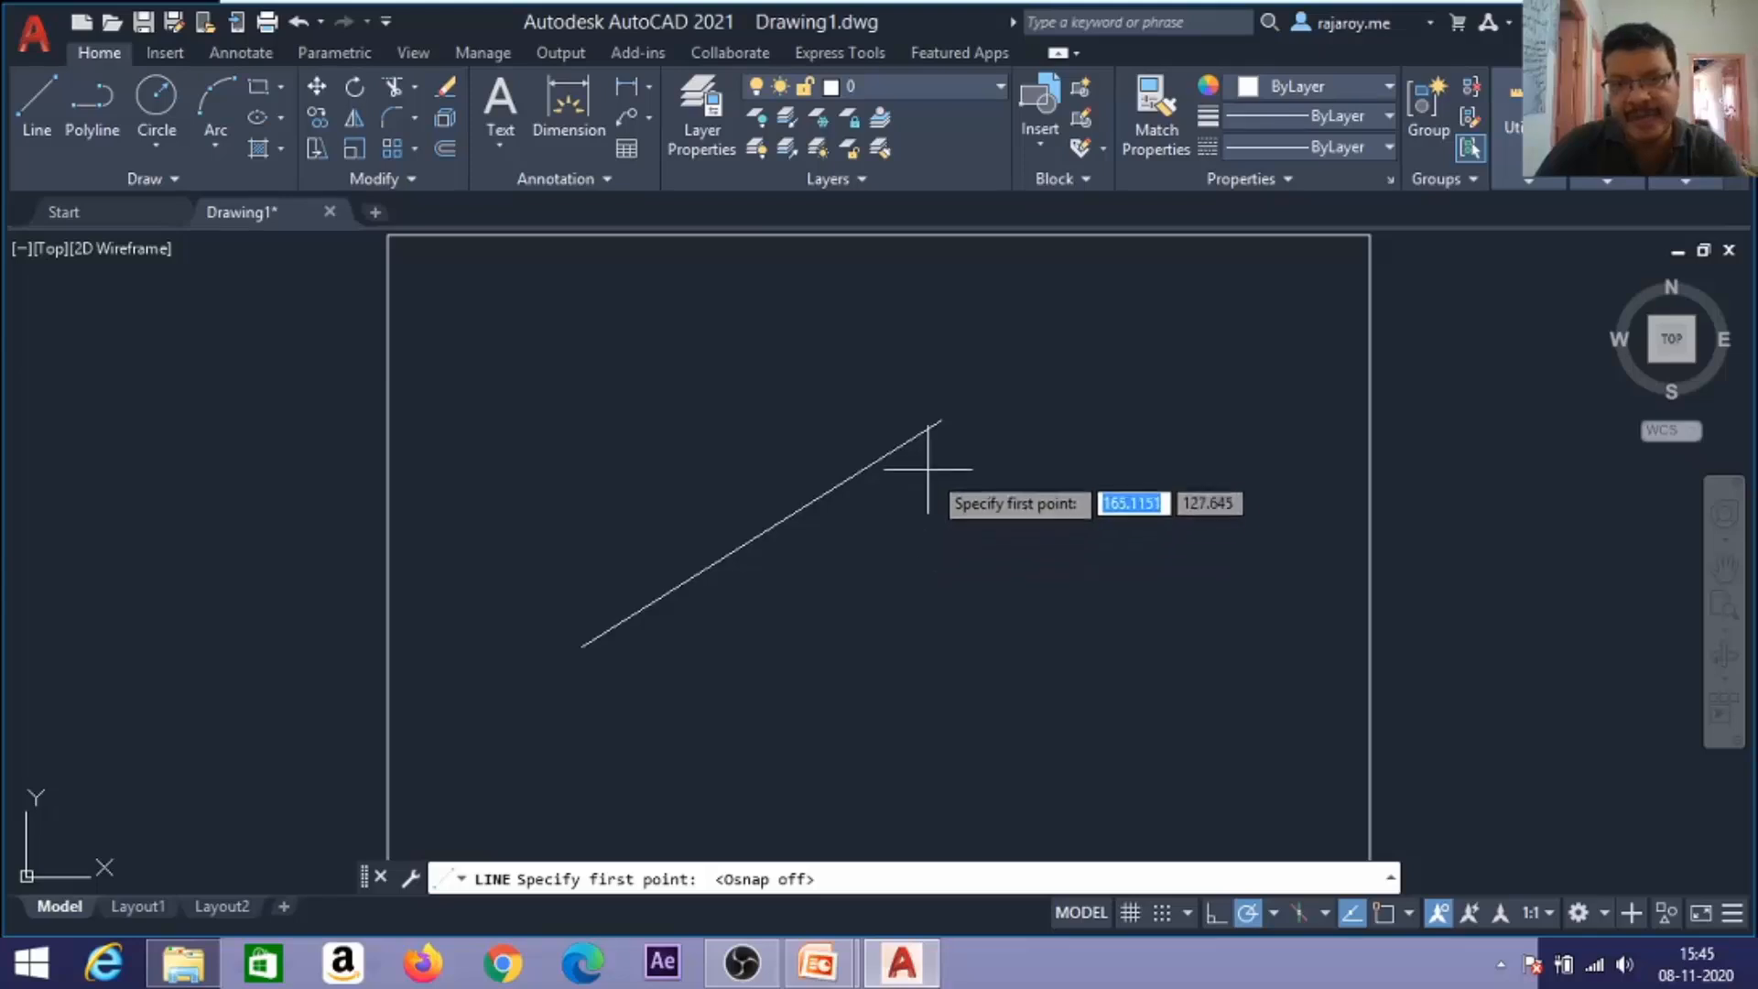
{"action": "left_click", "coordinate": [945, 418]}
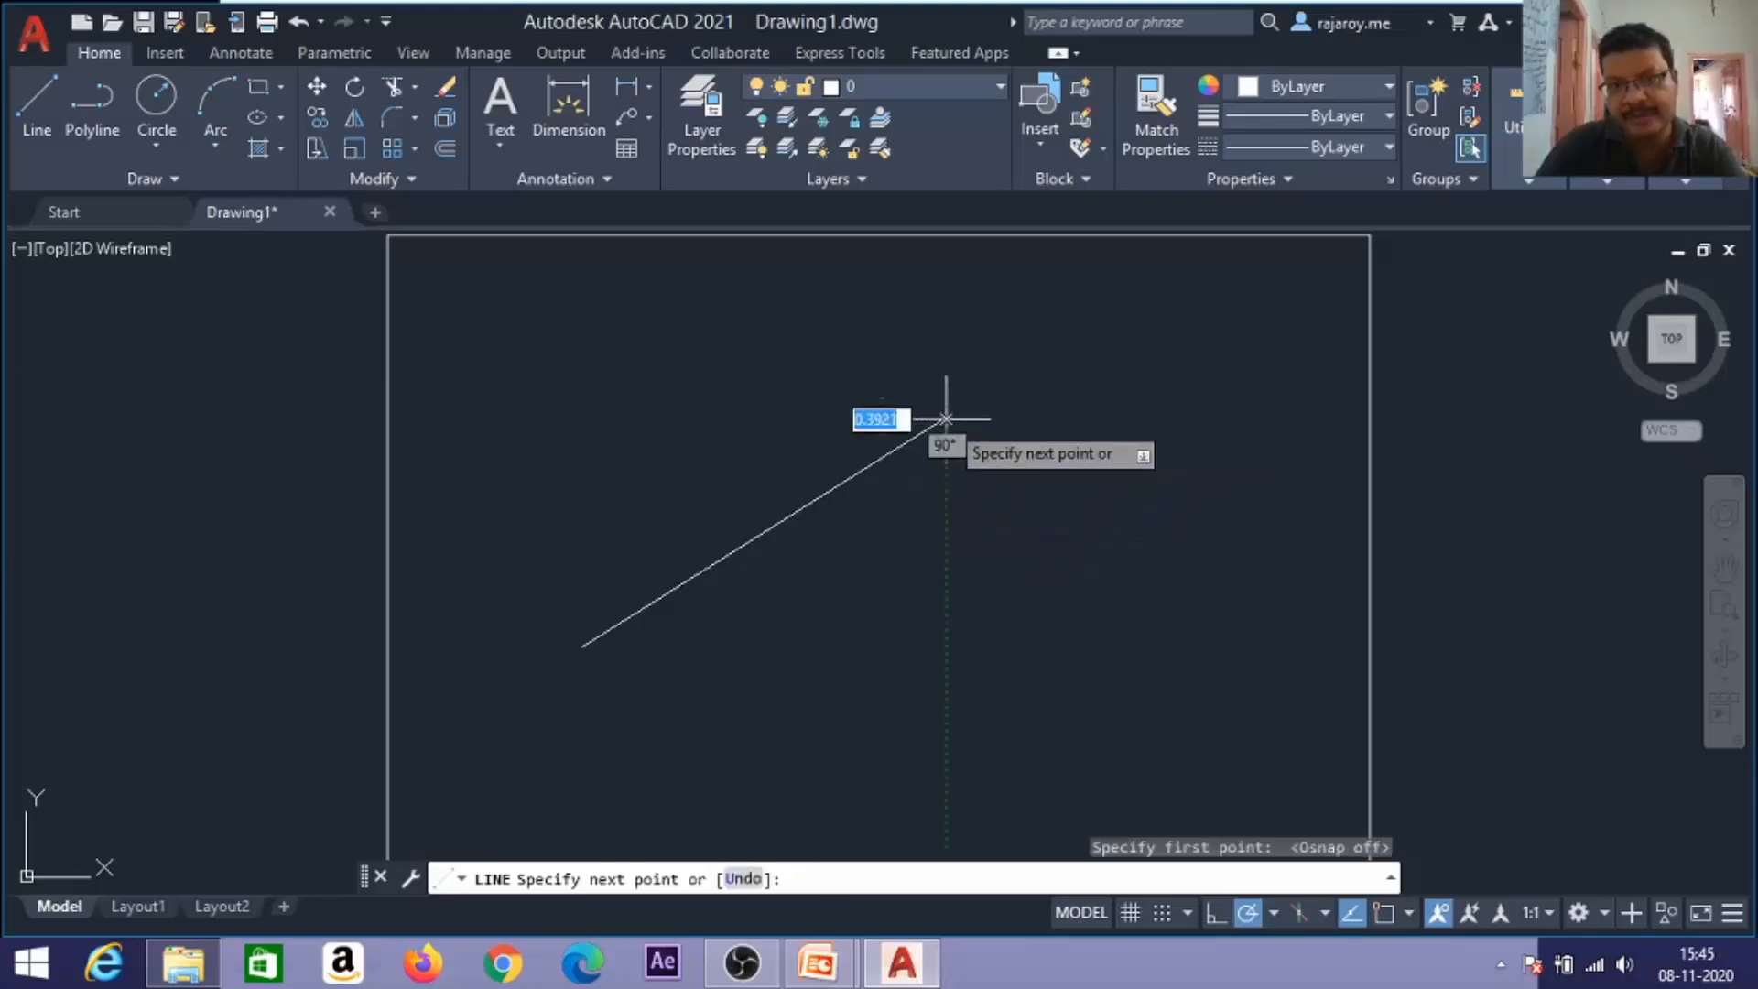
{"action": "left_click", "coordinate": [1089, 651]}
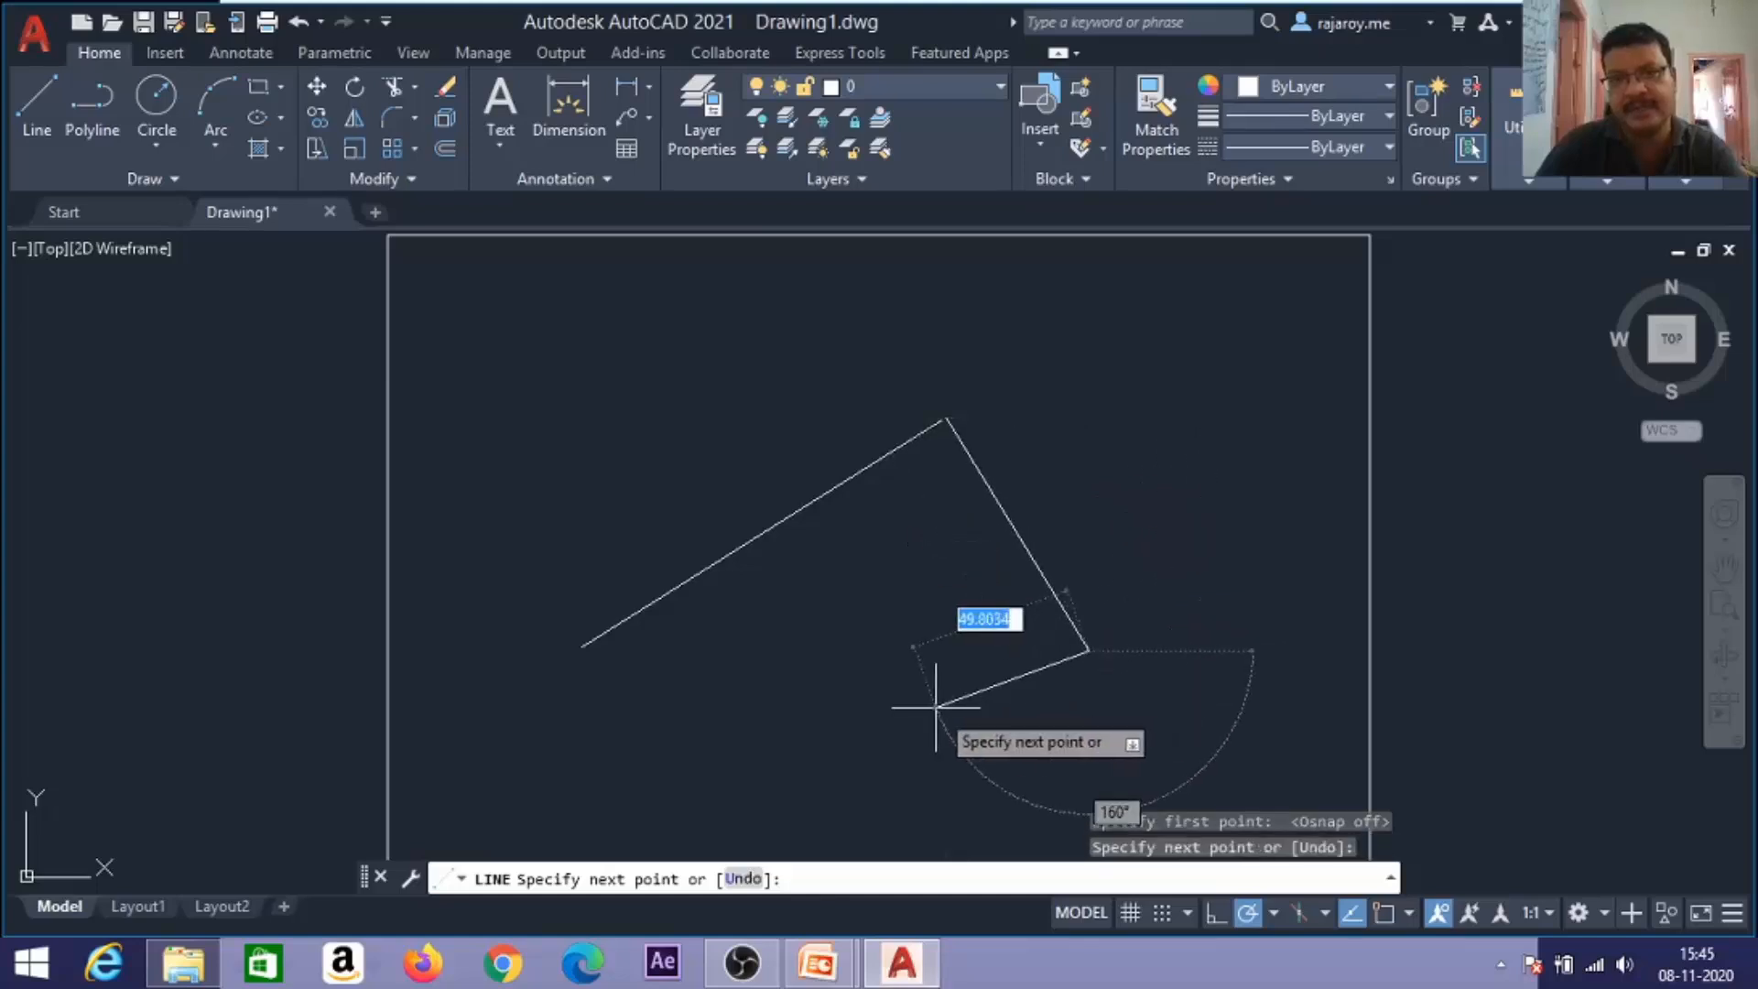
{"action": "key", "text": "Return"}
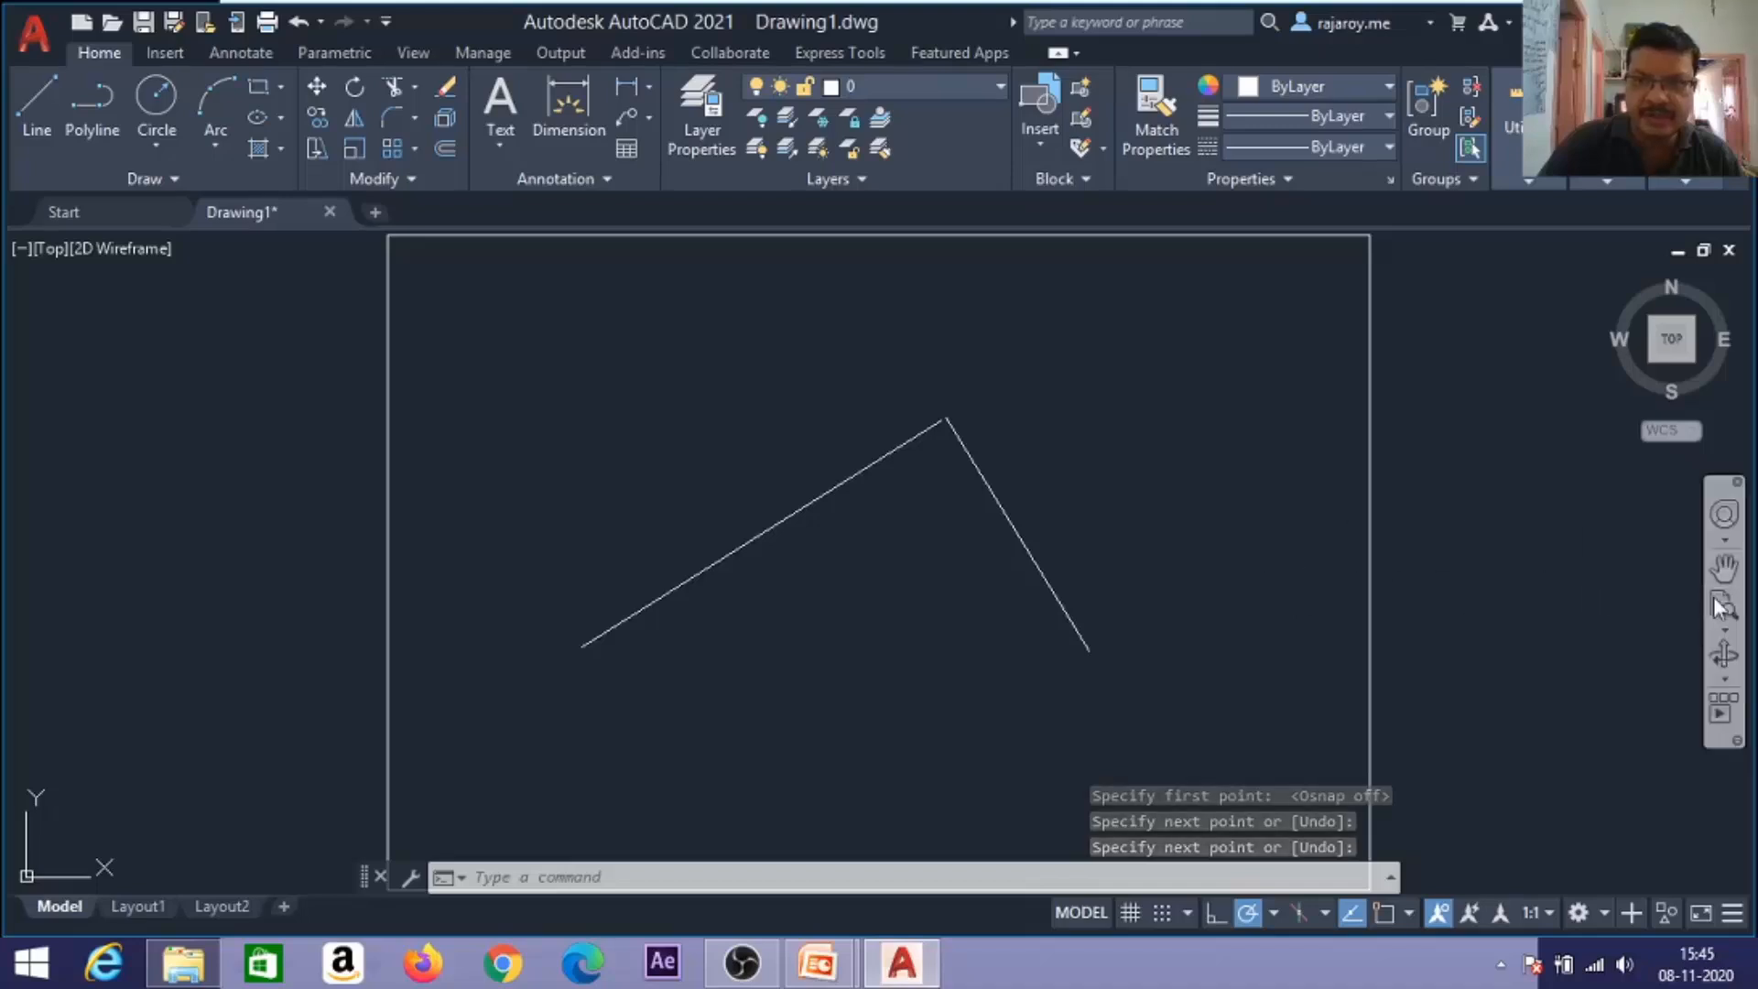
Close the gap at the apex by stretching the second line's upper endpoint by eye onto the first line's upper end.
{"action": "left_click", "coordinate": [1725, 628]}
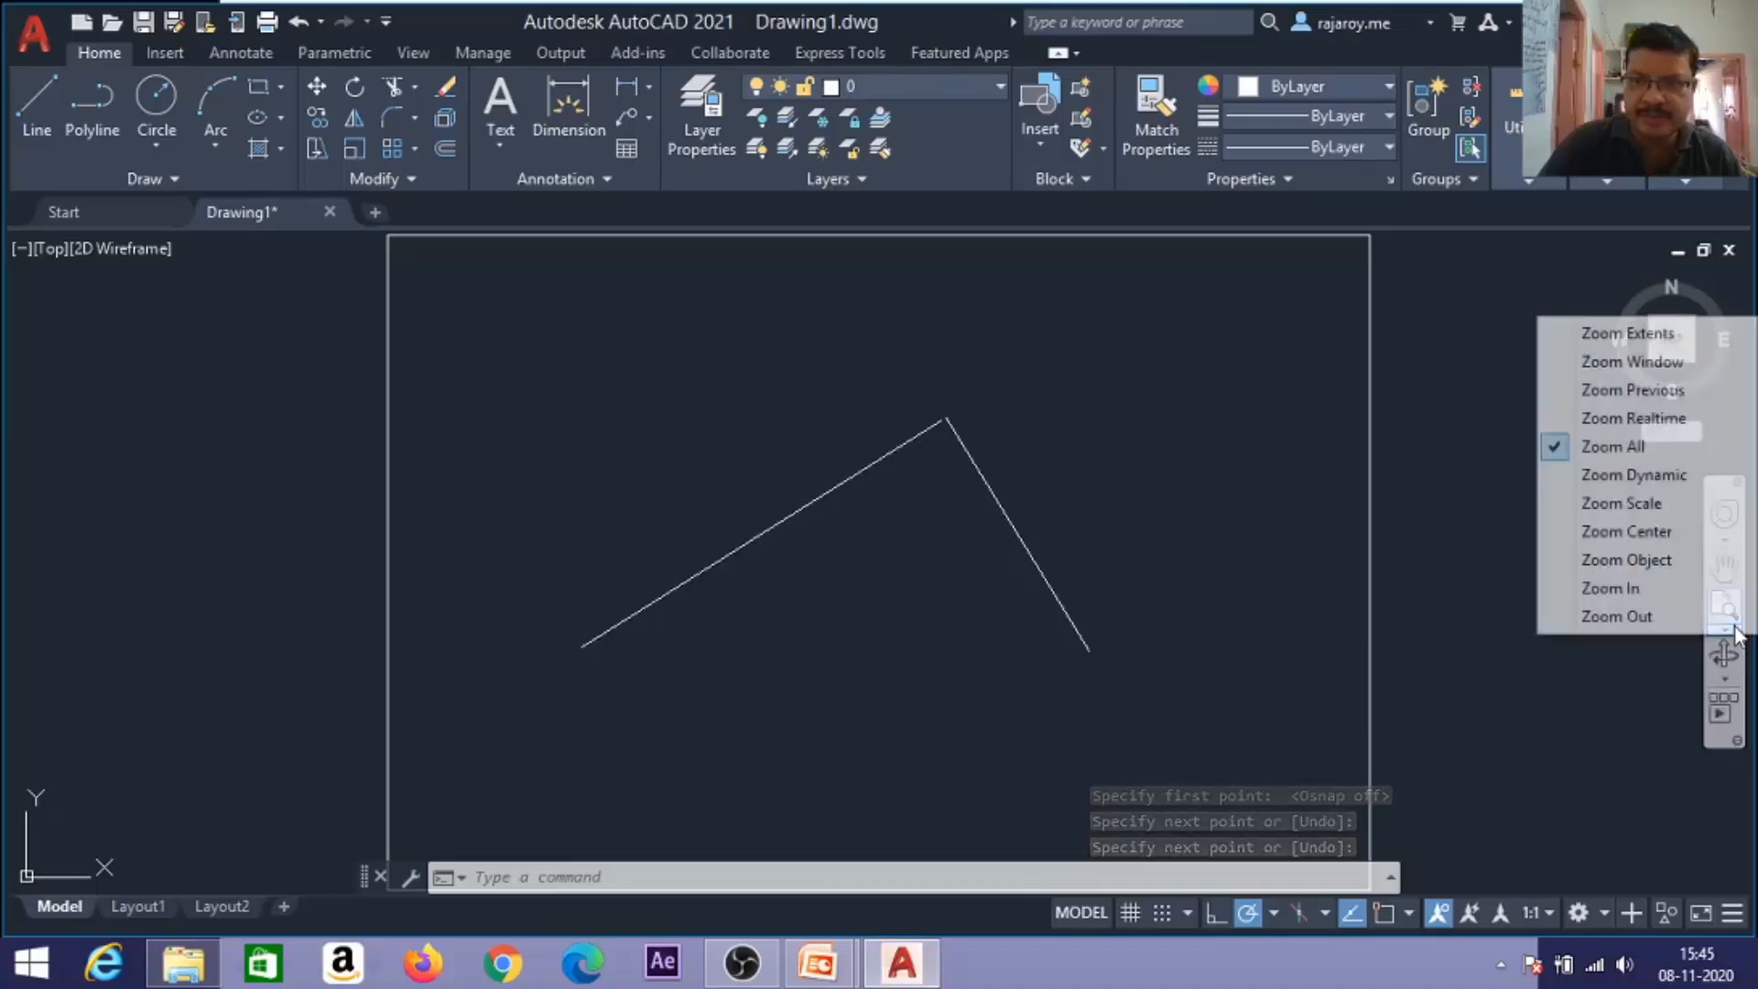
{"action": "left_click", "coordinate": [1616, 362]}
{"action": "left_click", "coordinate": [912, 382]}
{"action": "left_click", "coordinate": [976, 455]}
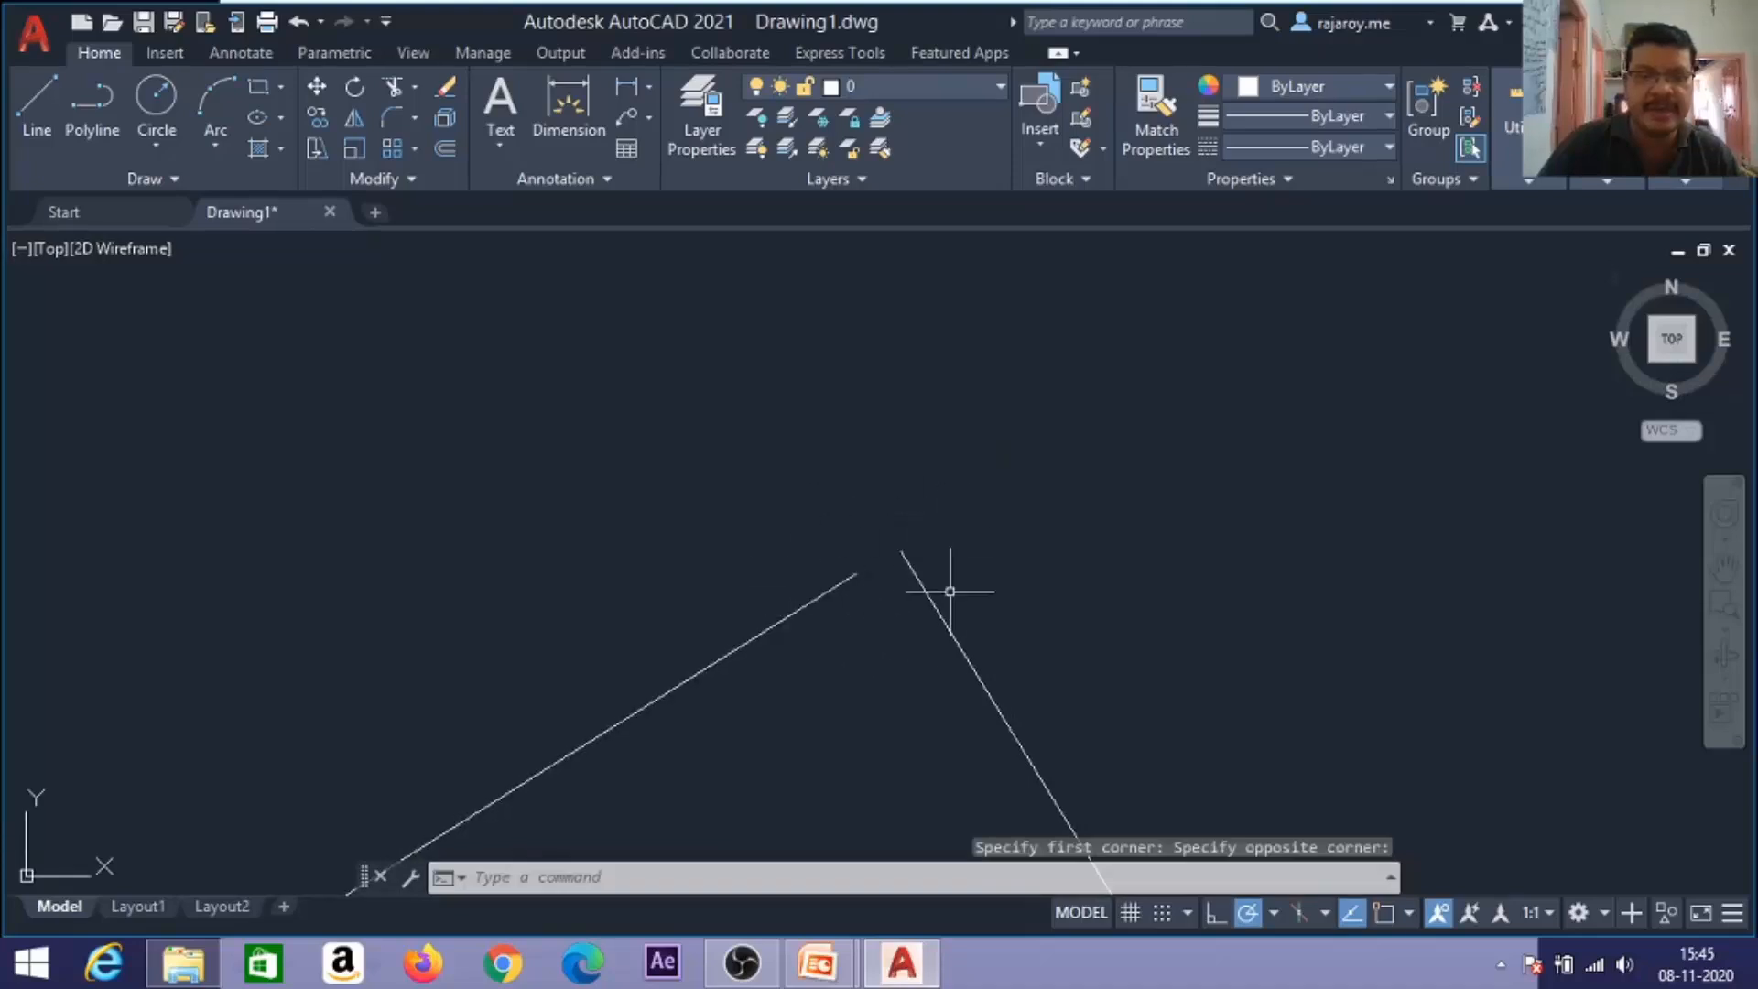
{"action": "left_click", "coordinate": [911, 562]}
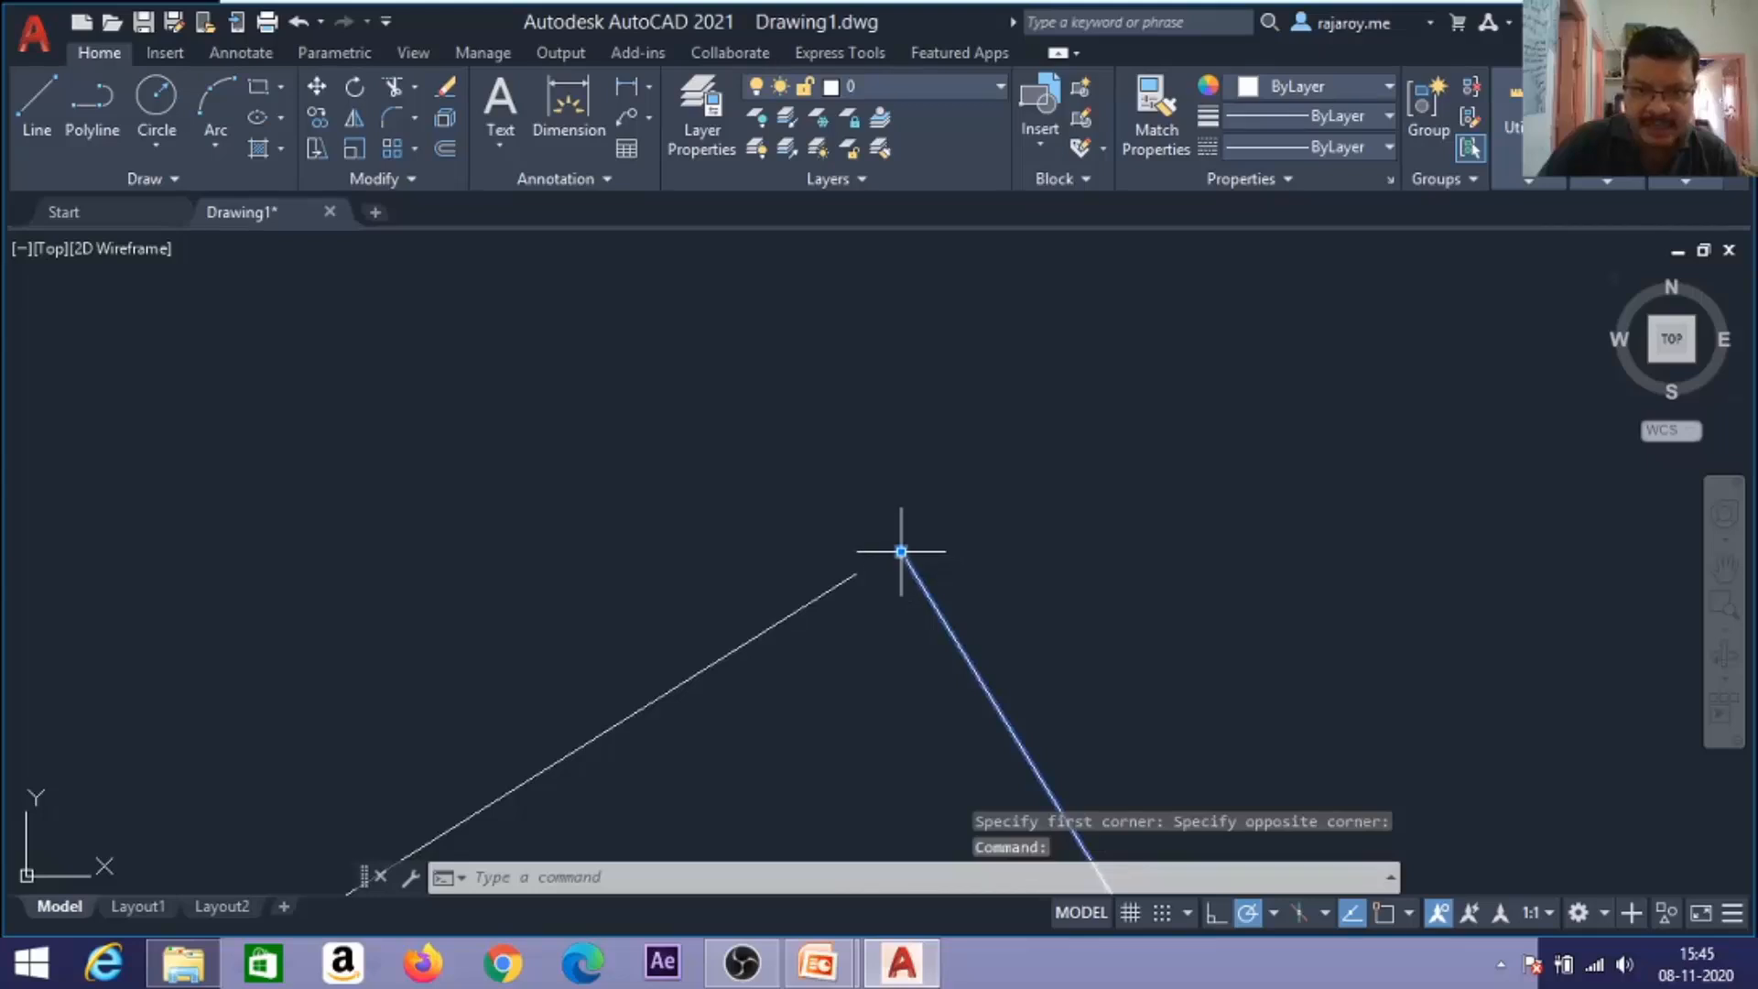
{"action": "left_click", "coordinate": [901, 552]}
{"action": "left_click", "coordinate": [872, 568]}
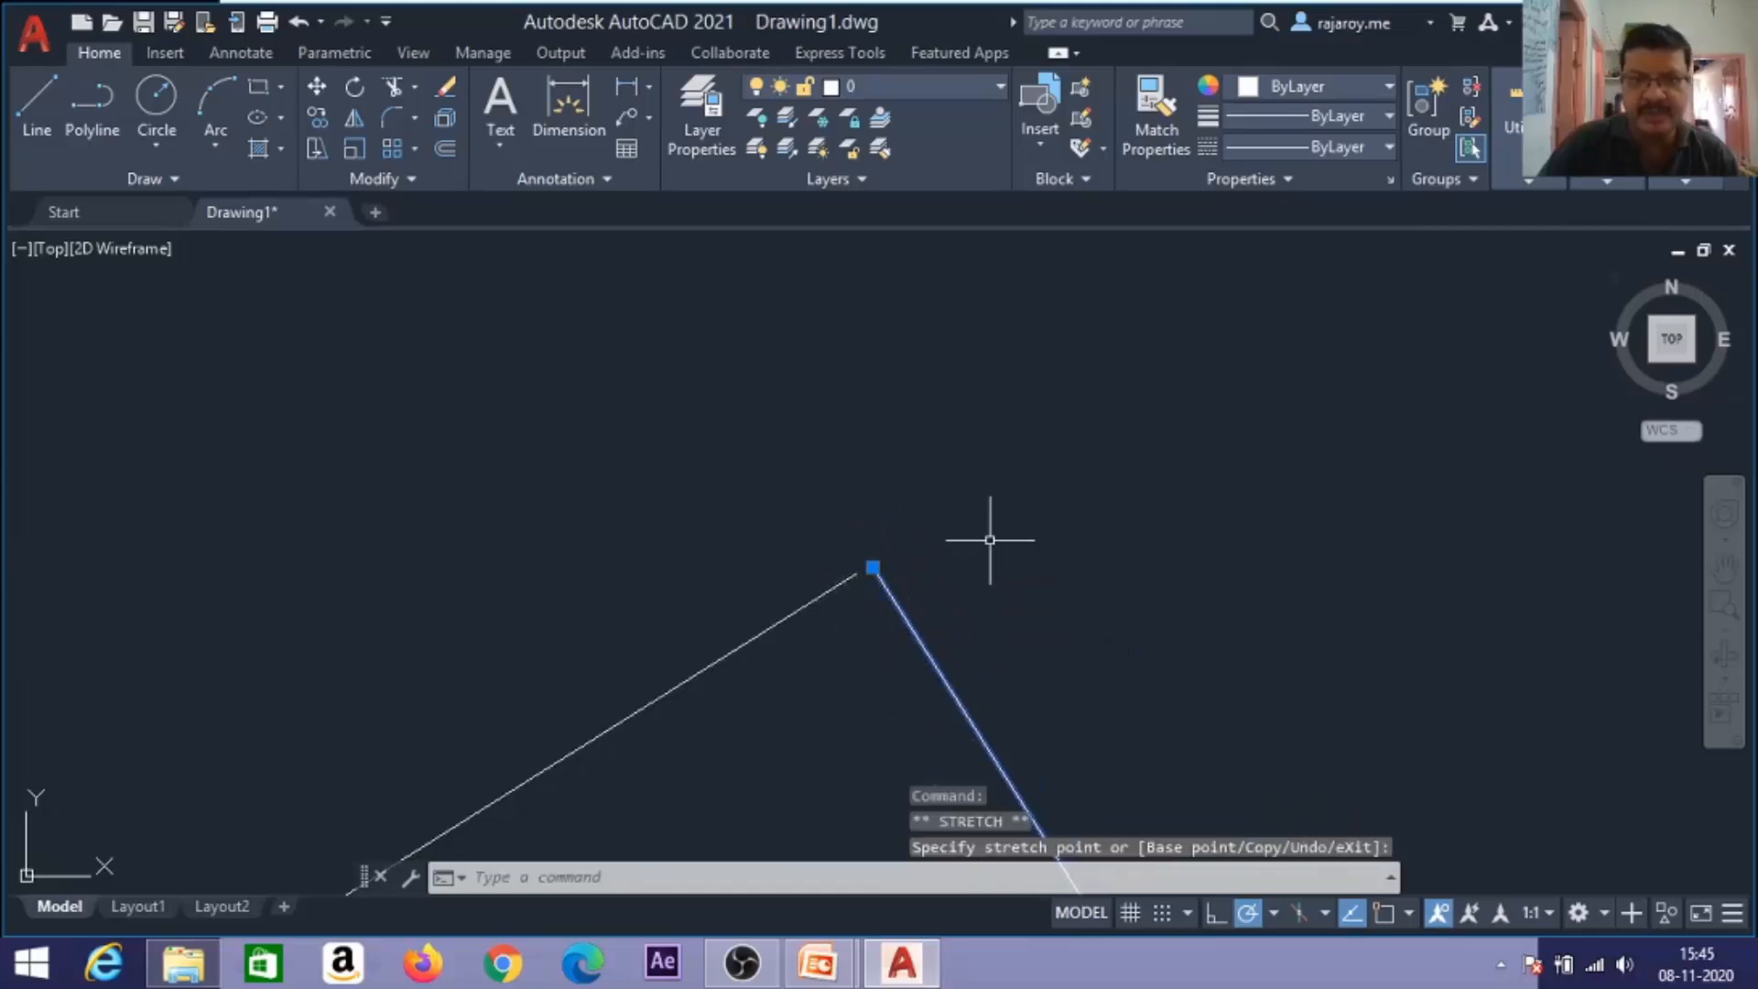
{"action": "key", "text": "Escape"}
{"action": "left_click", "coordinate": [894, 590]}
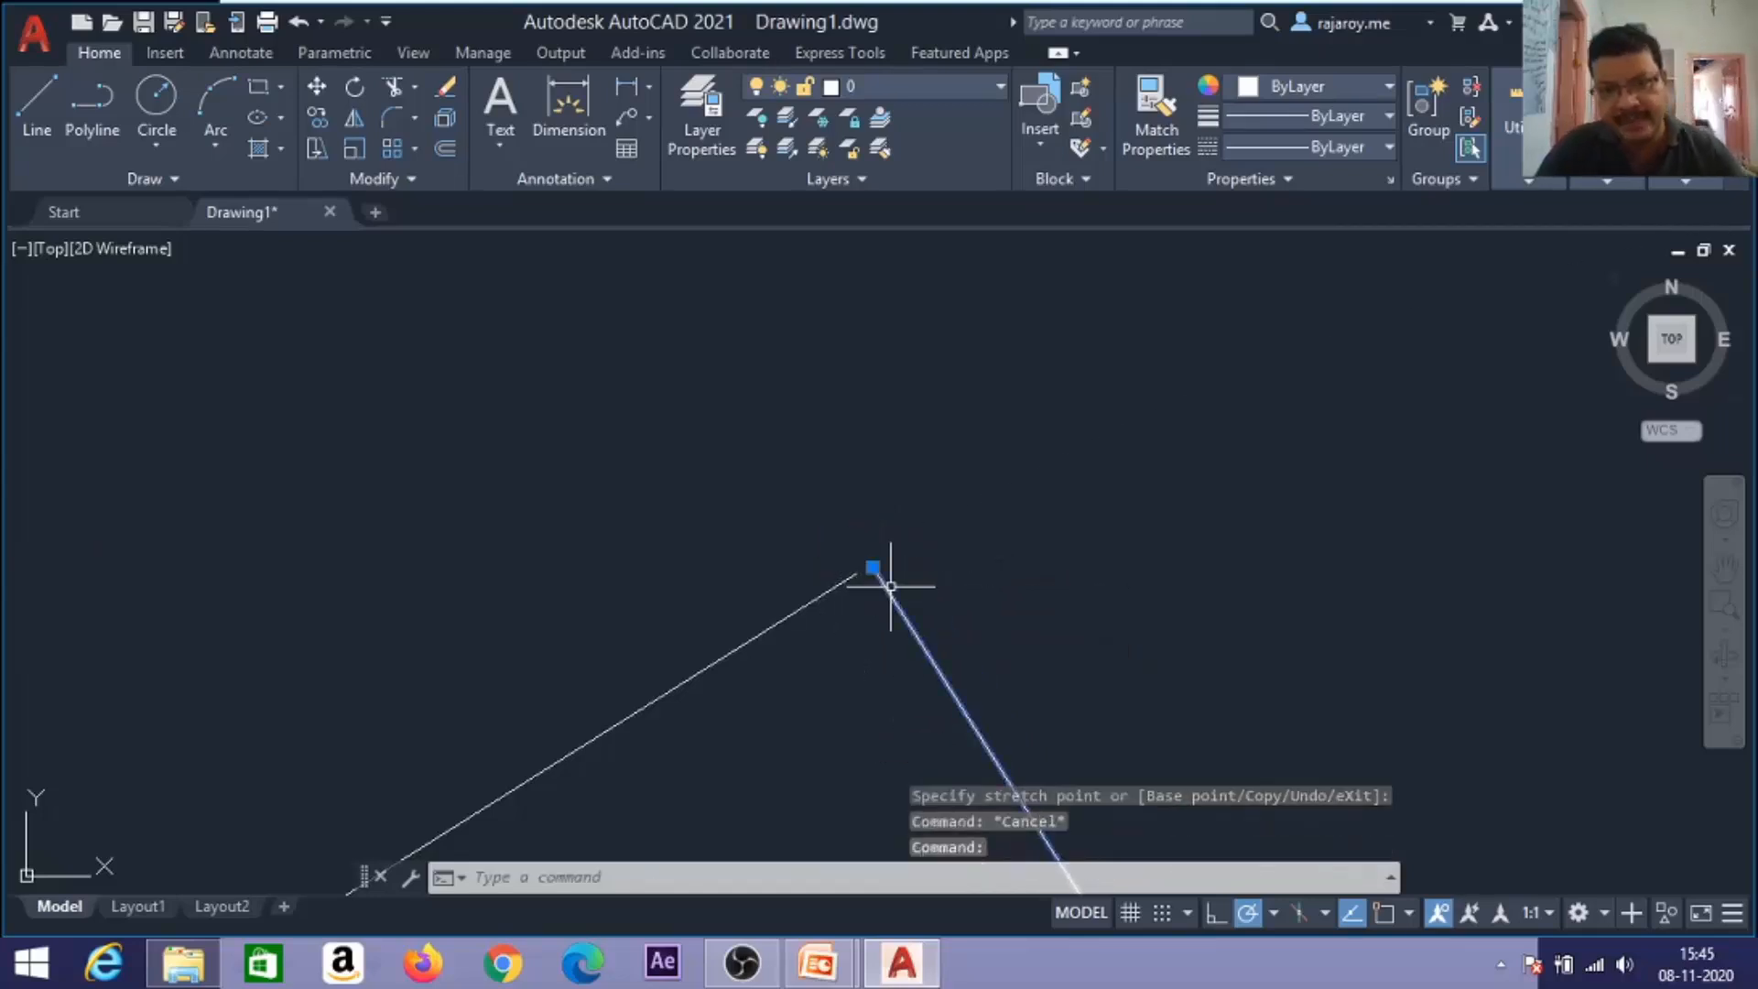
{"action": "left_click", "coordinate": [873, 568]}
{"action": "left_click", "coordinate": [854, 567]}
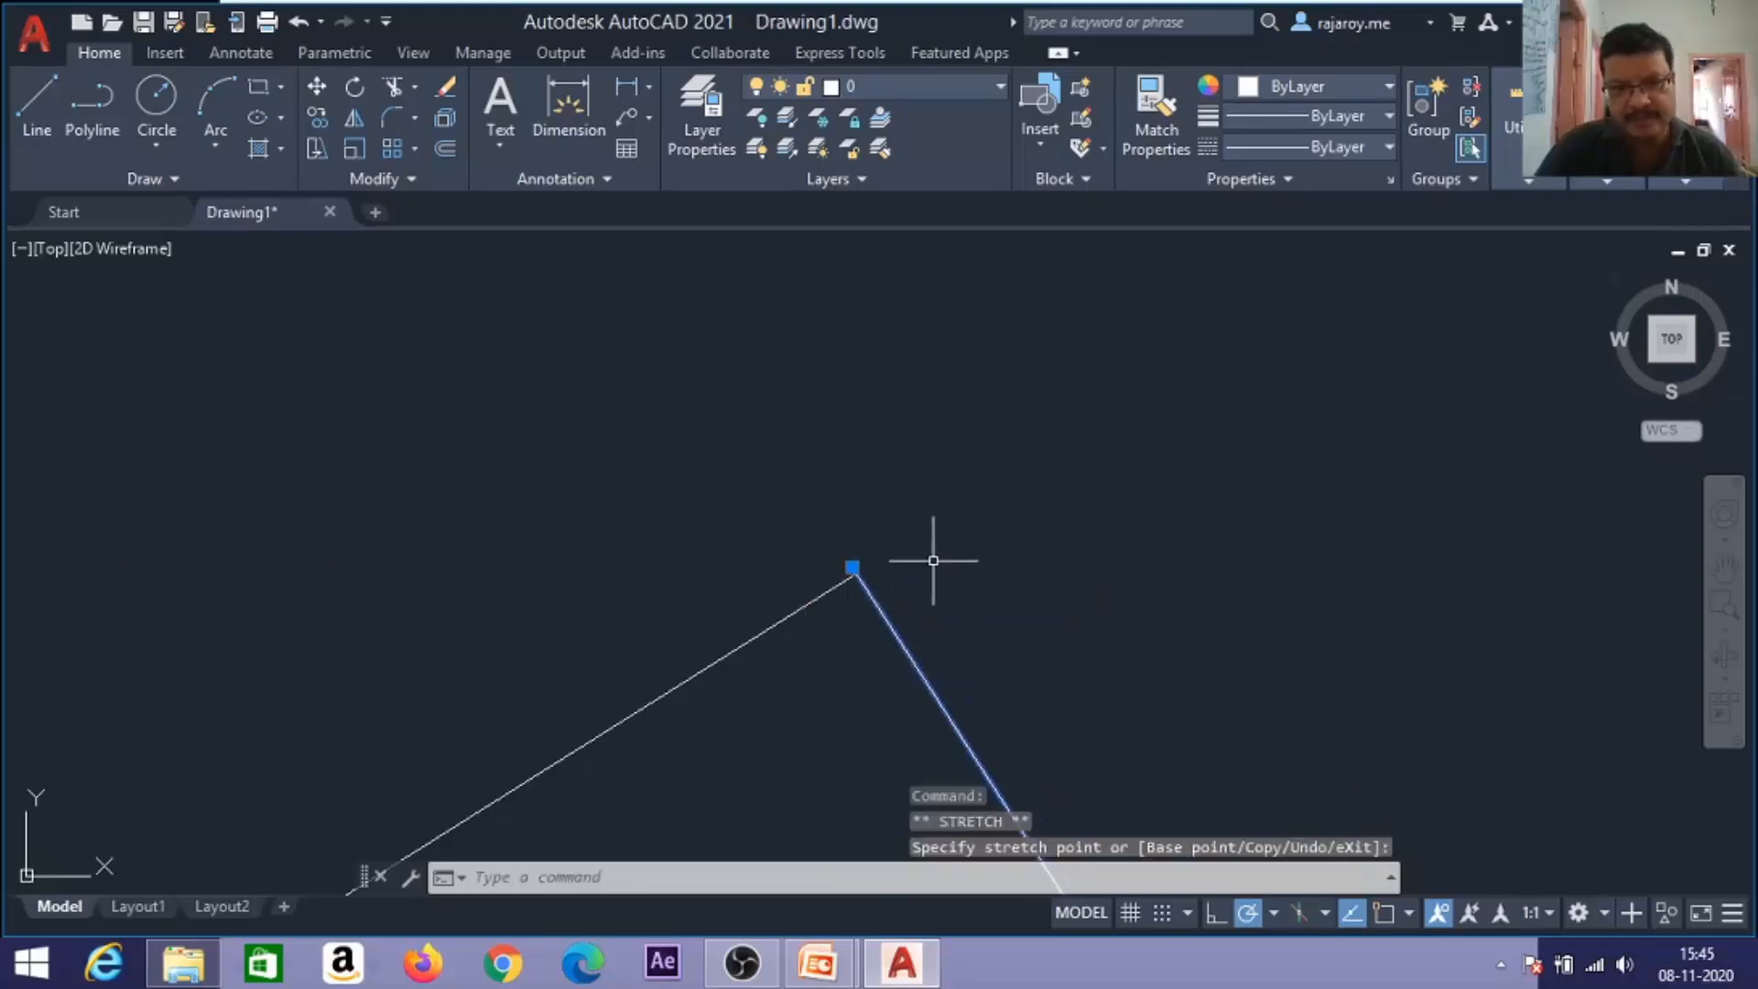
{"action": "key", "text": "Escape"}
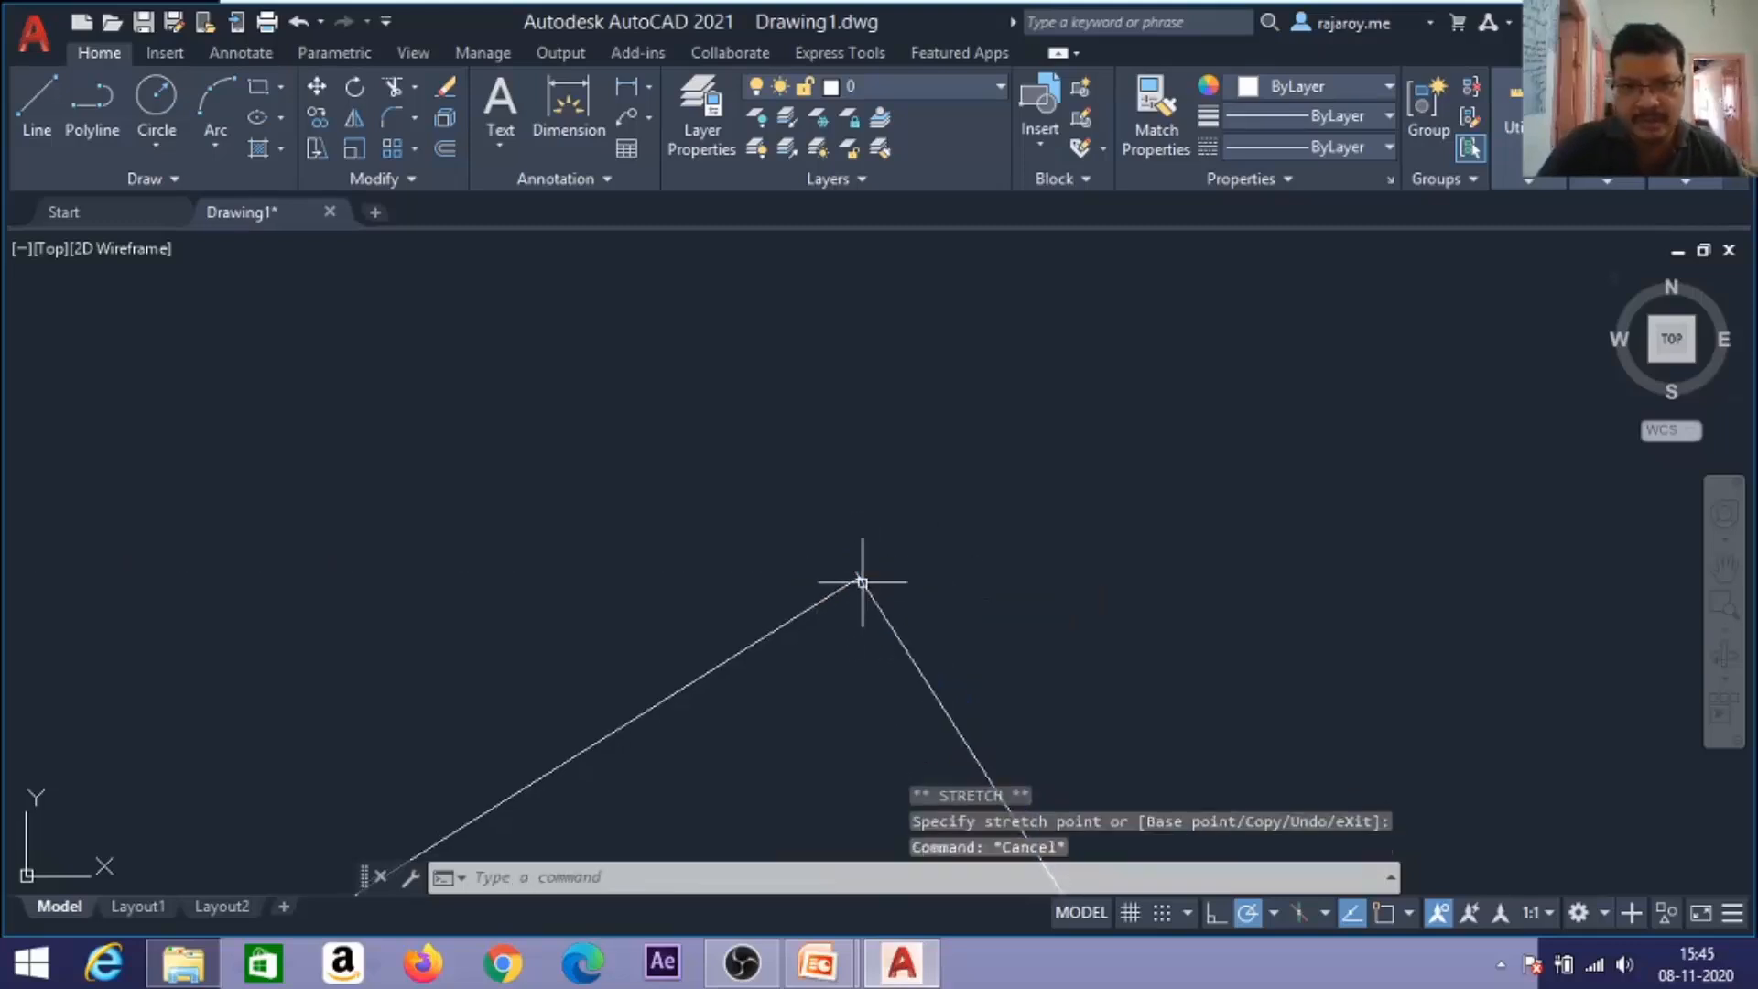
Turn object snap on and back off while viewing the apex where the two lines meet.
{"action": "scroll", "coordinate": [861, 584], "scroll_direction": "up", "scroll_amount": 7}
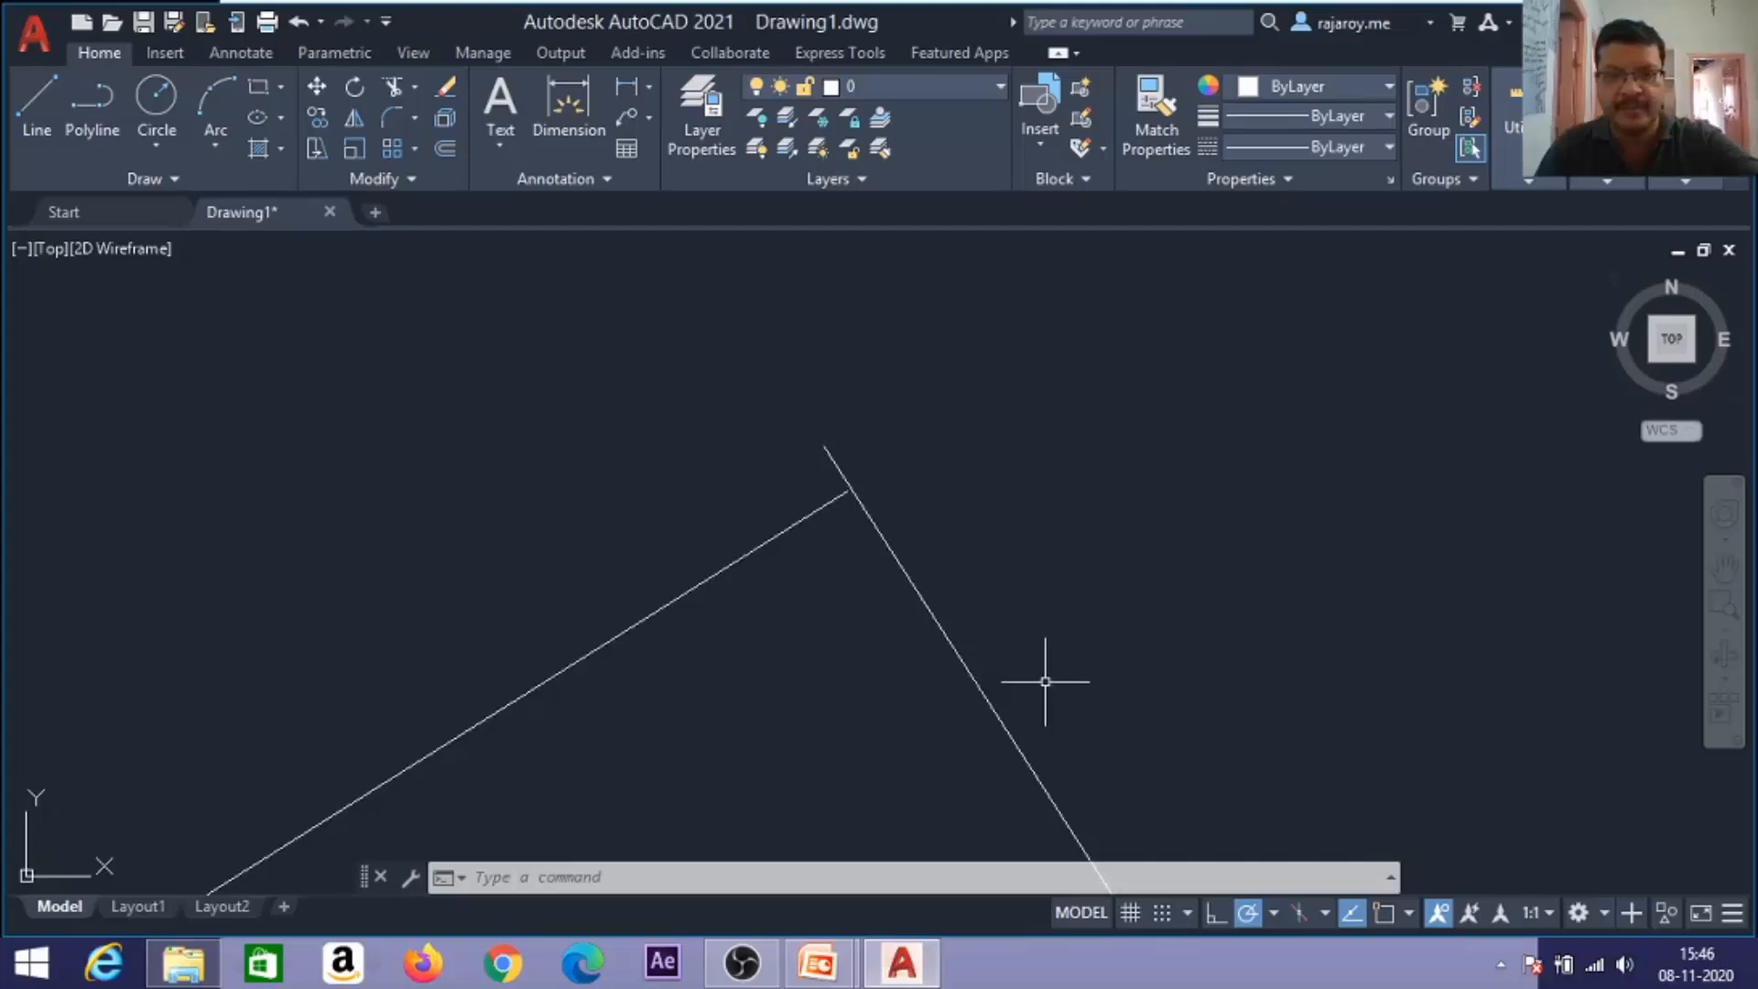
{"action": "key", "text": "F3"}
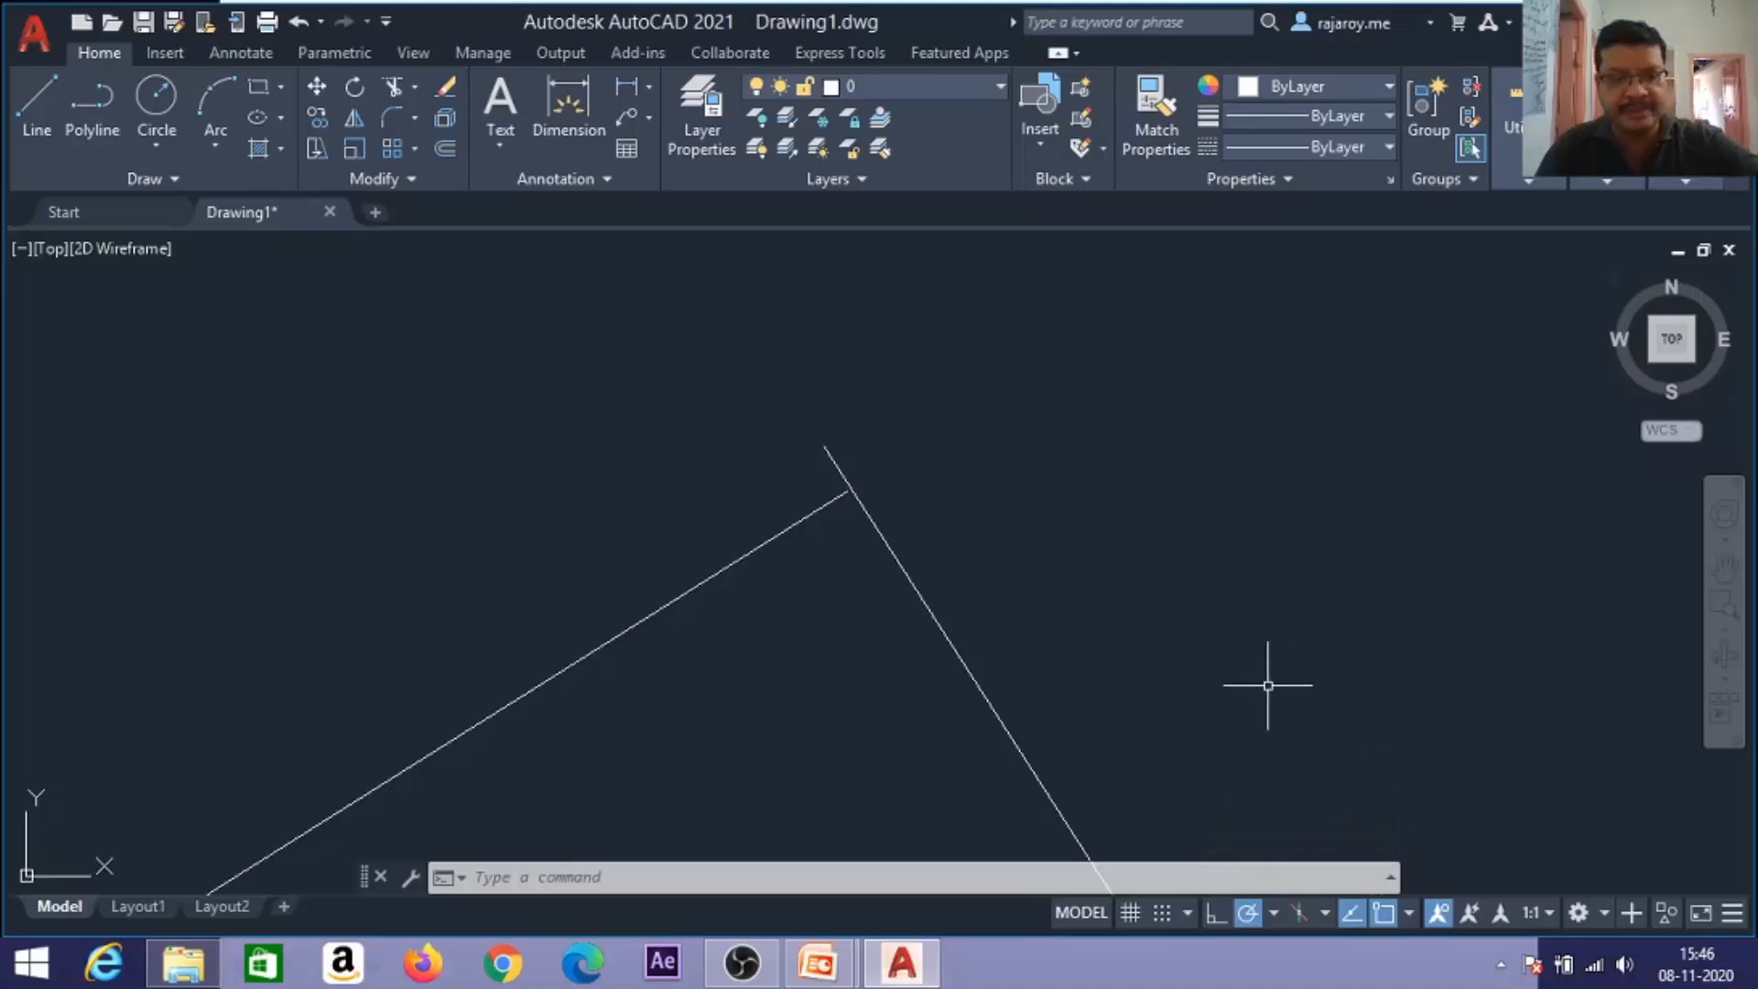
{"action": "key", "text": "F3"}
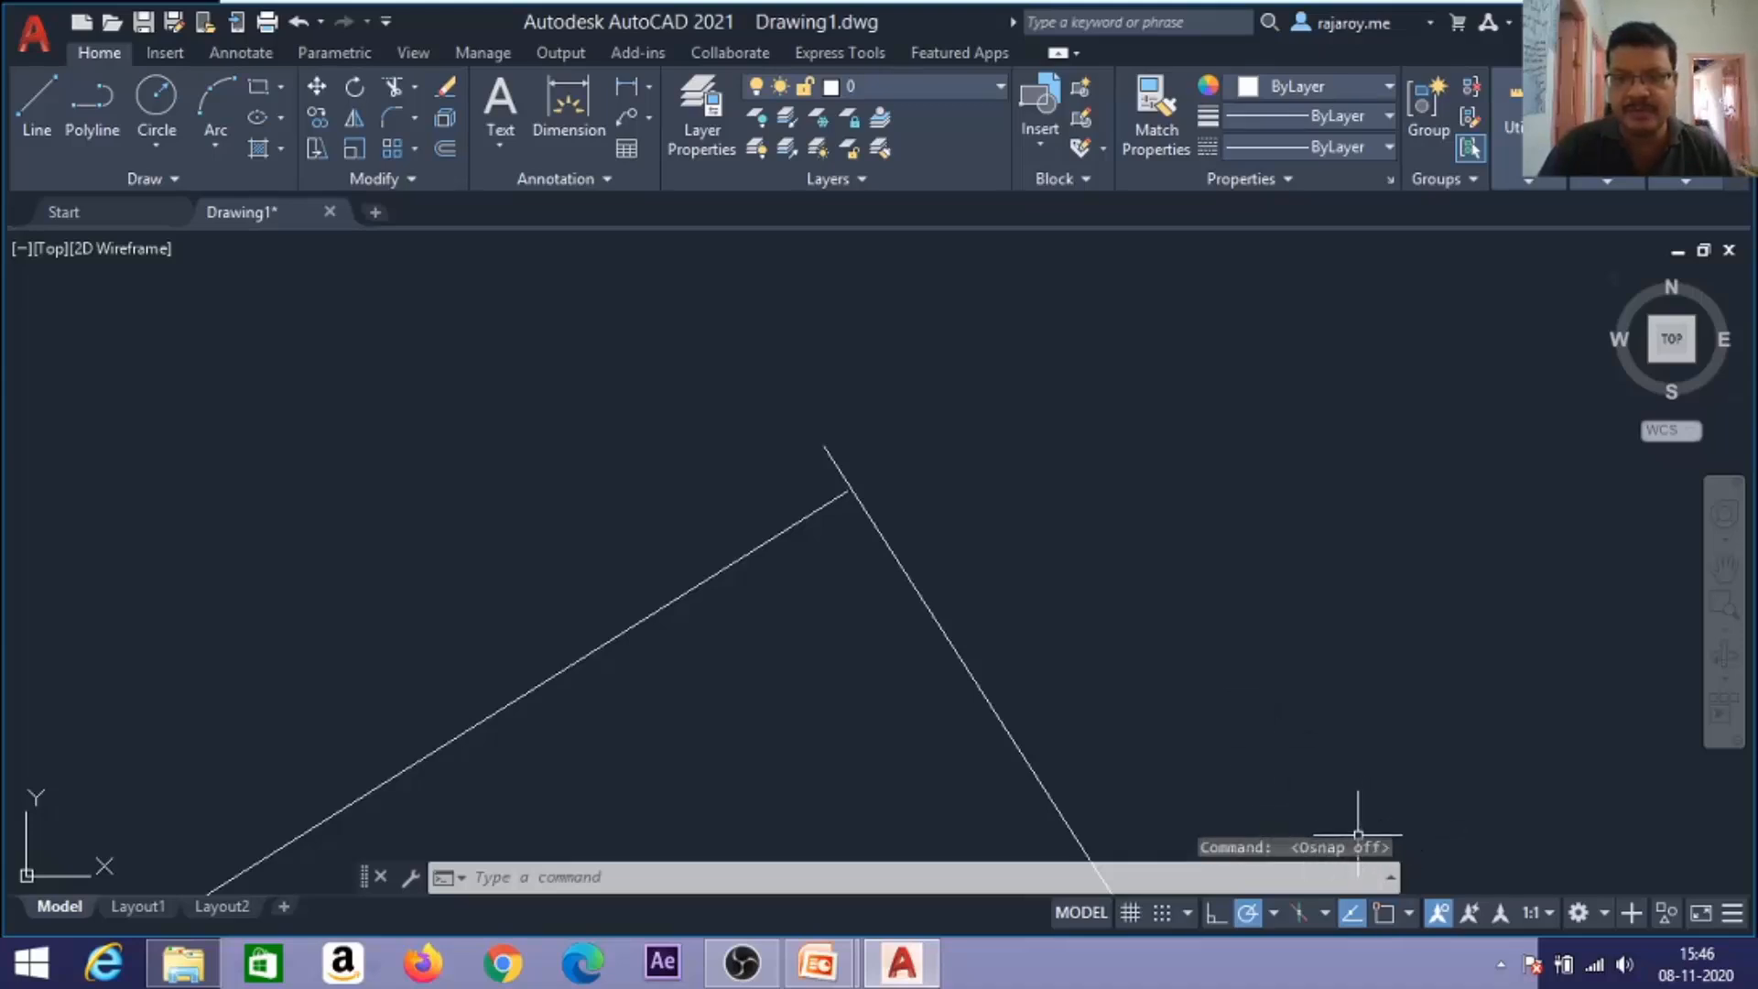
Stretch the second line's overshooting upper endpoint by eye onto the first line's upper end, with object snap off.
{"action": "left_click", "coordinate": [826, 464]}
{"action": "left_click", "coordinate": [871, 458]}
{"action": "left_click", "coordinate": [828, 463]}
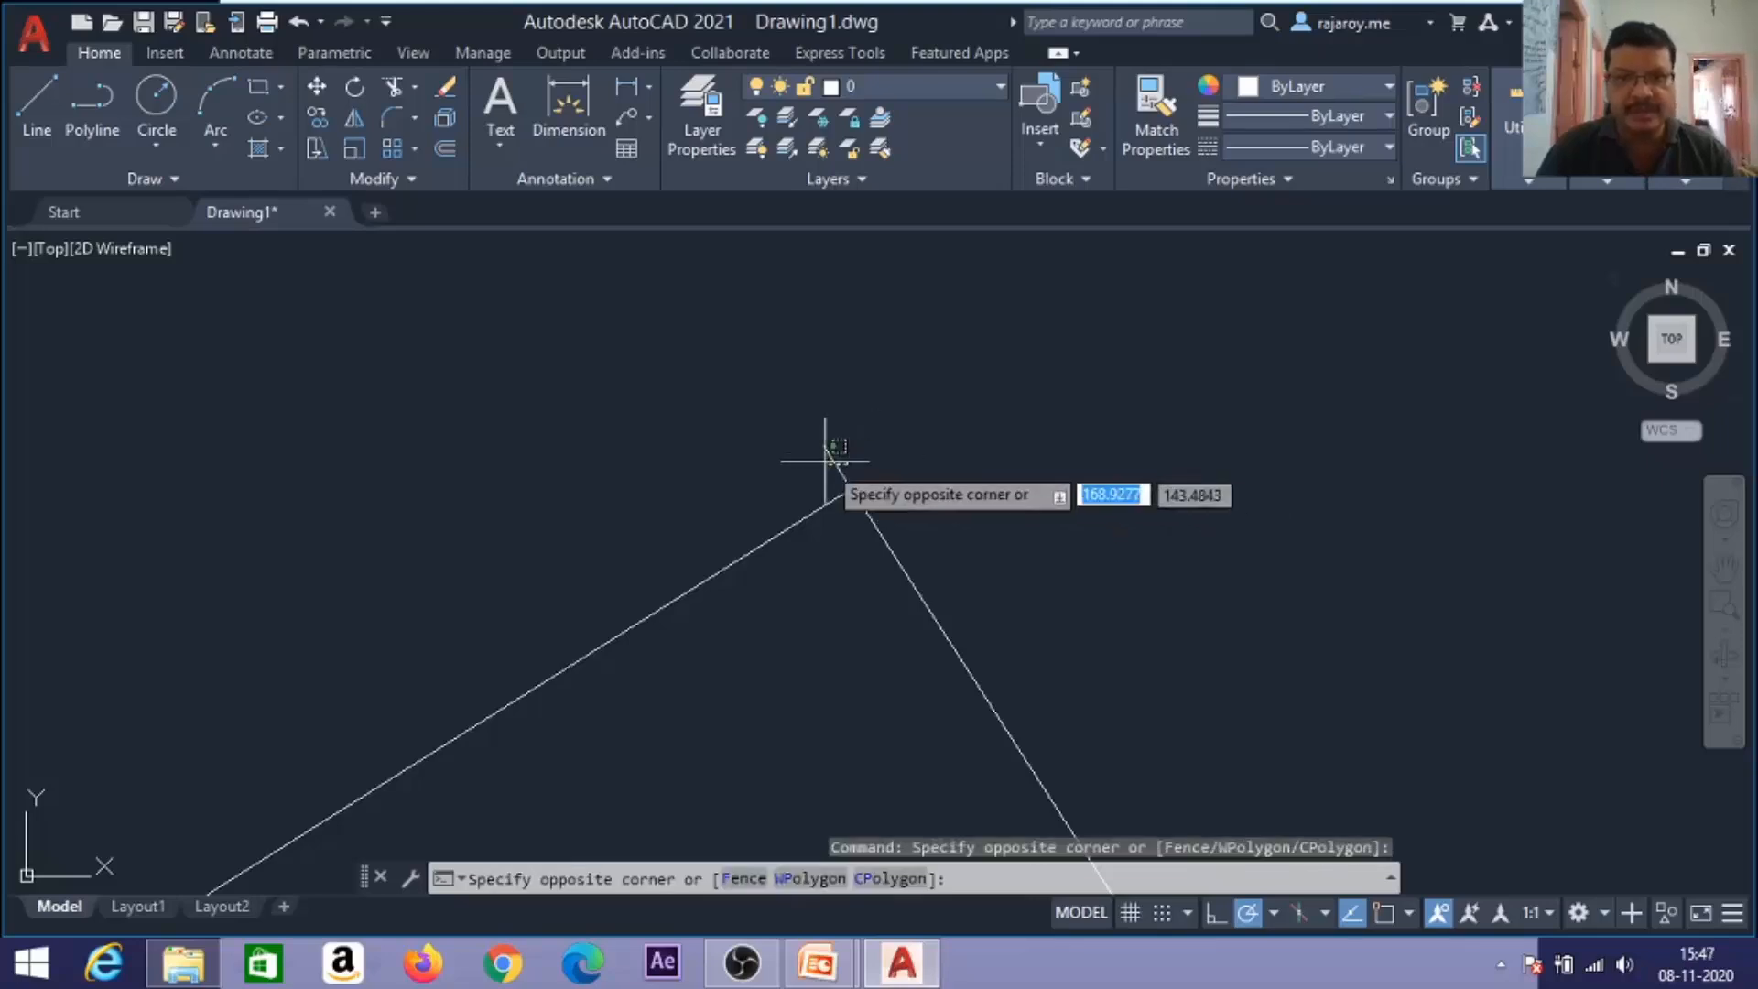
{"action": "left_click", "coordinate": [820, 458]}
{"action": "left_click", "coordinate": [823, 449]}
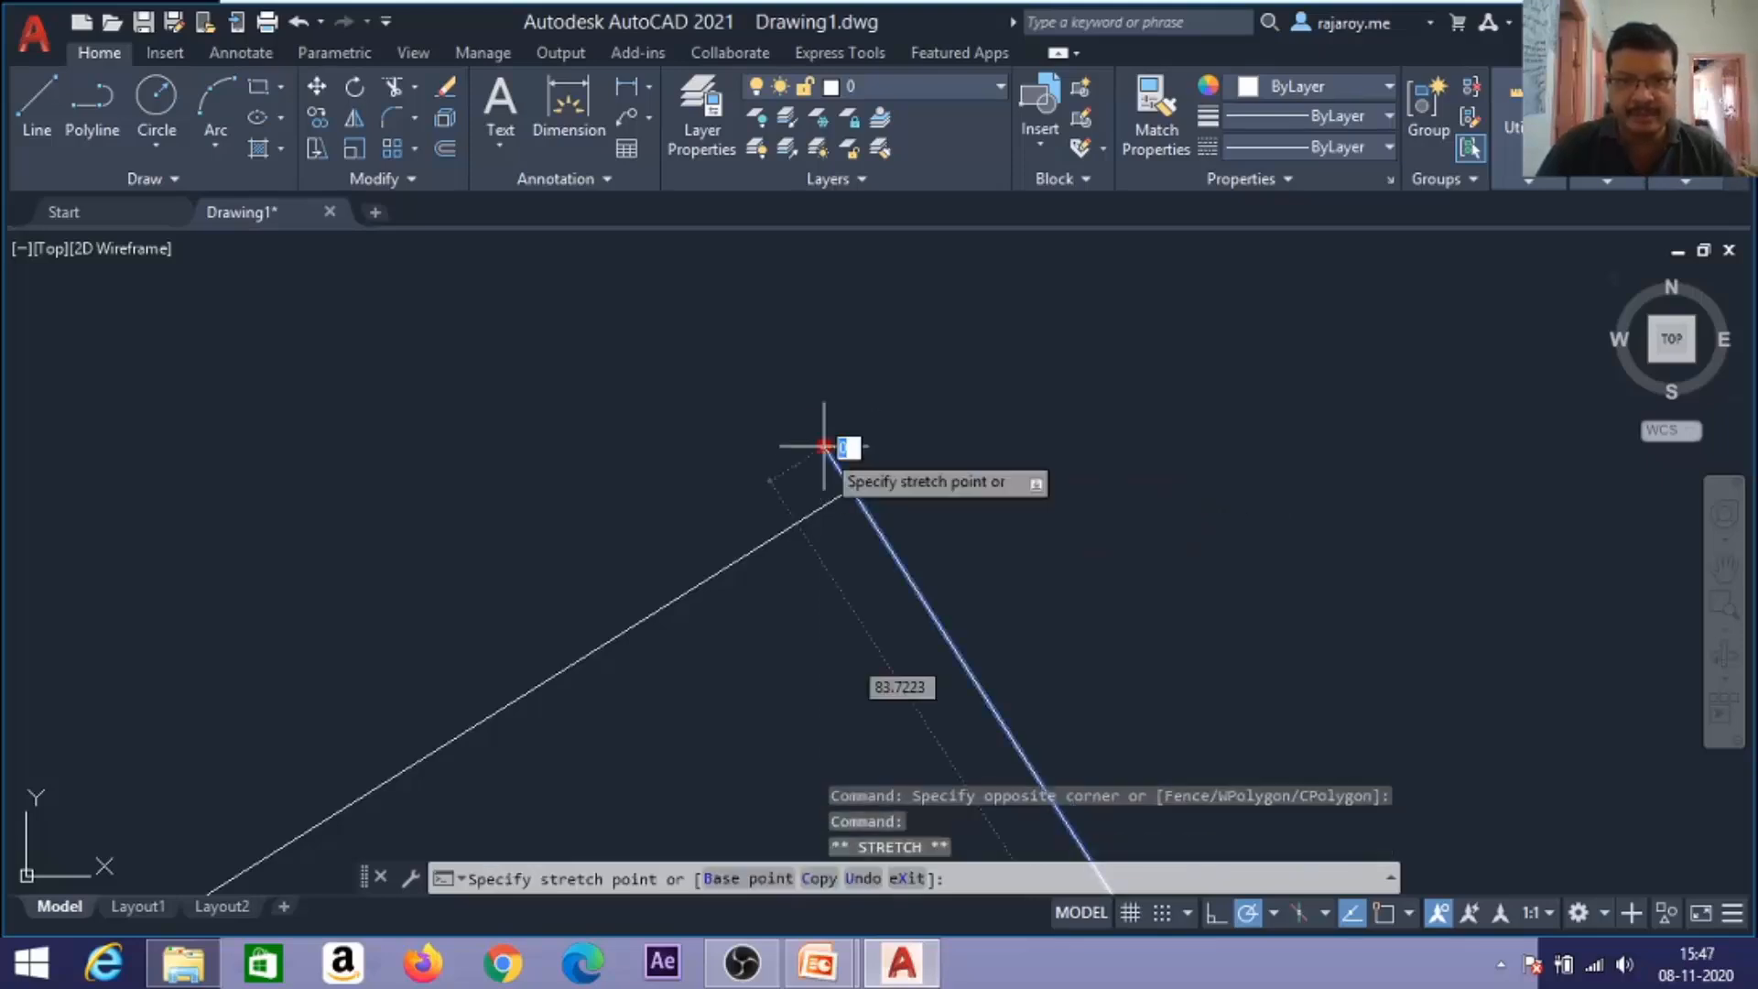
{"action": "left_click", "coordinate": [843, 488]}
{"action": "key", "text": "Escape"}
{"action": "key", "text": "Escape"}
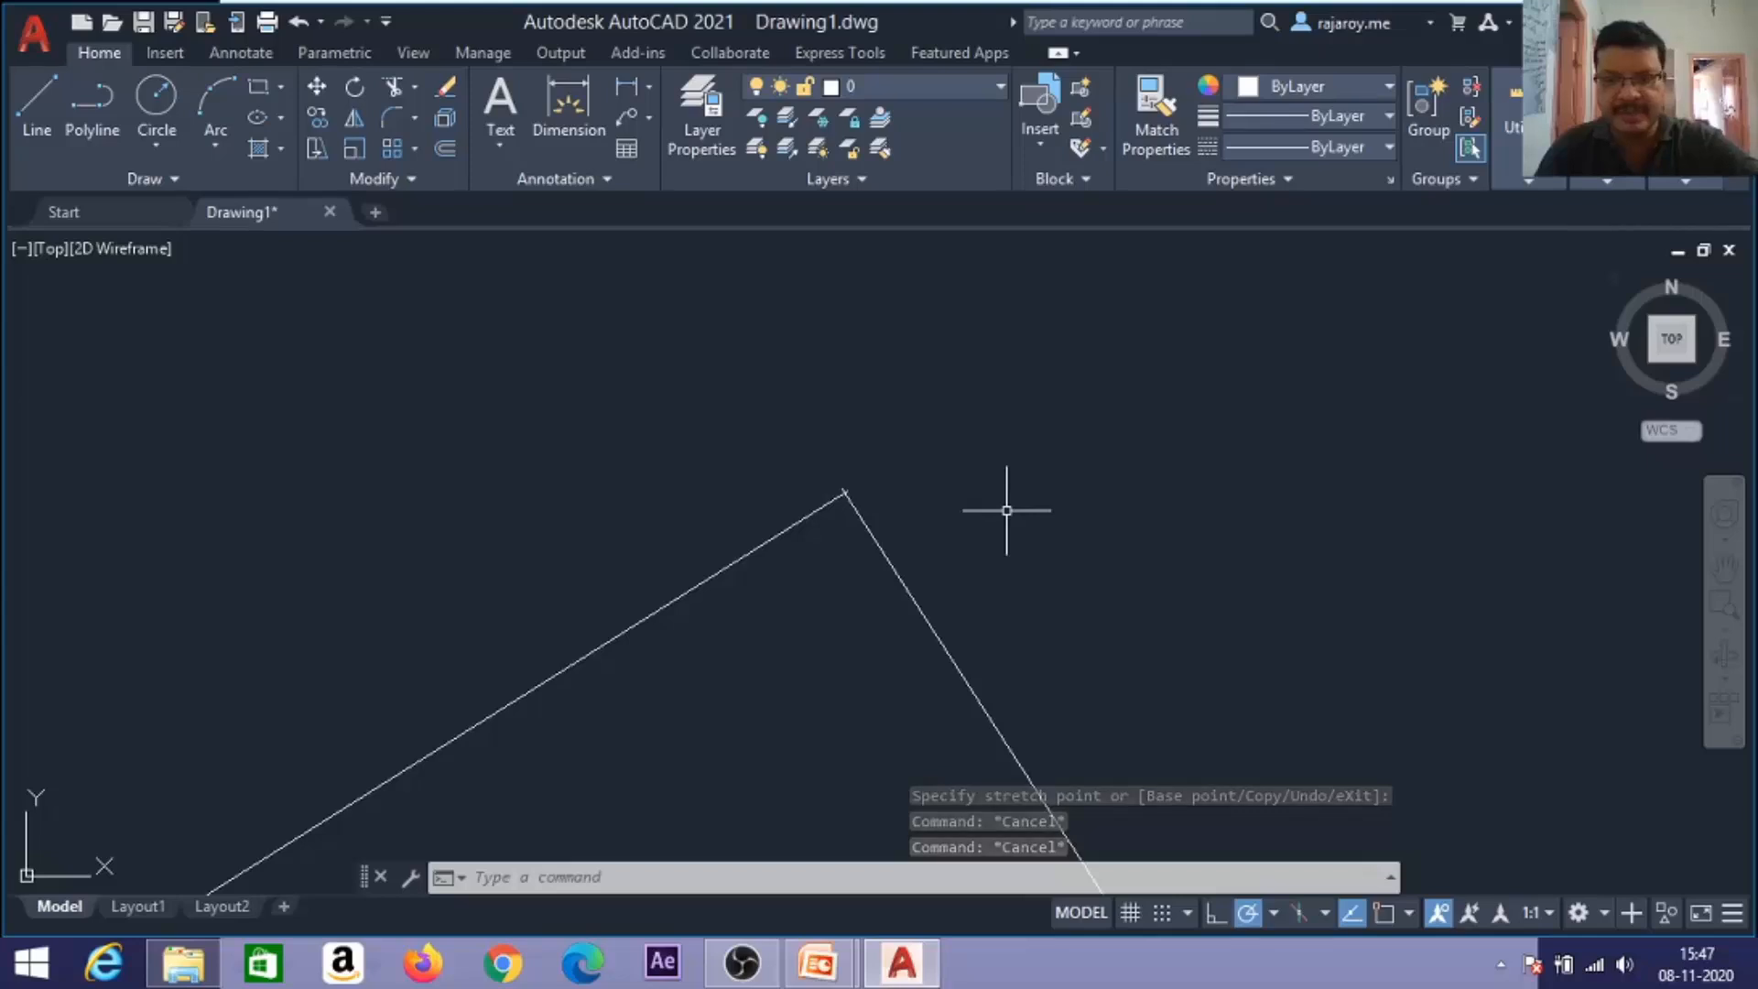
Turn on object snap and stretch the second line's upper endpoint exactly onto the first line's upper endpoint.
{"action": "key", "text": "F3"}
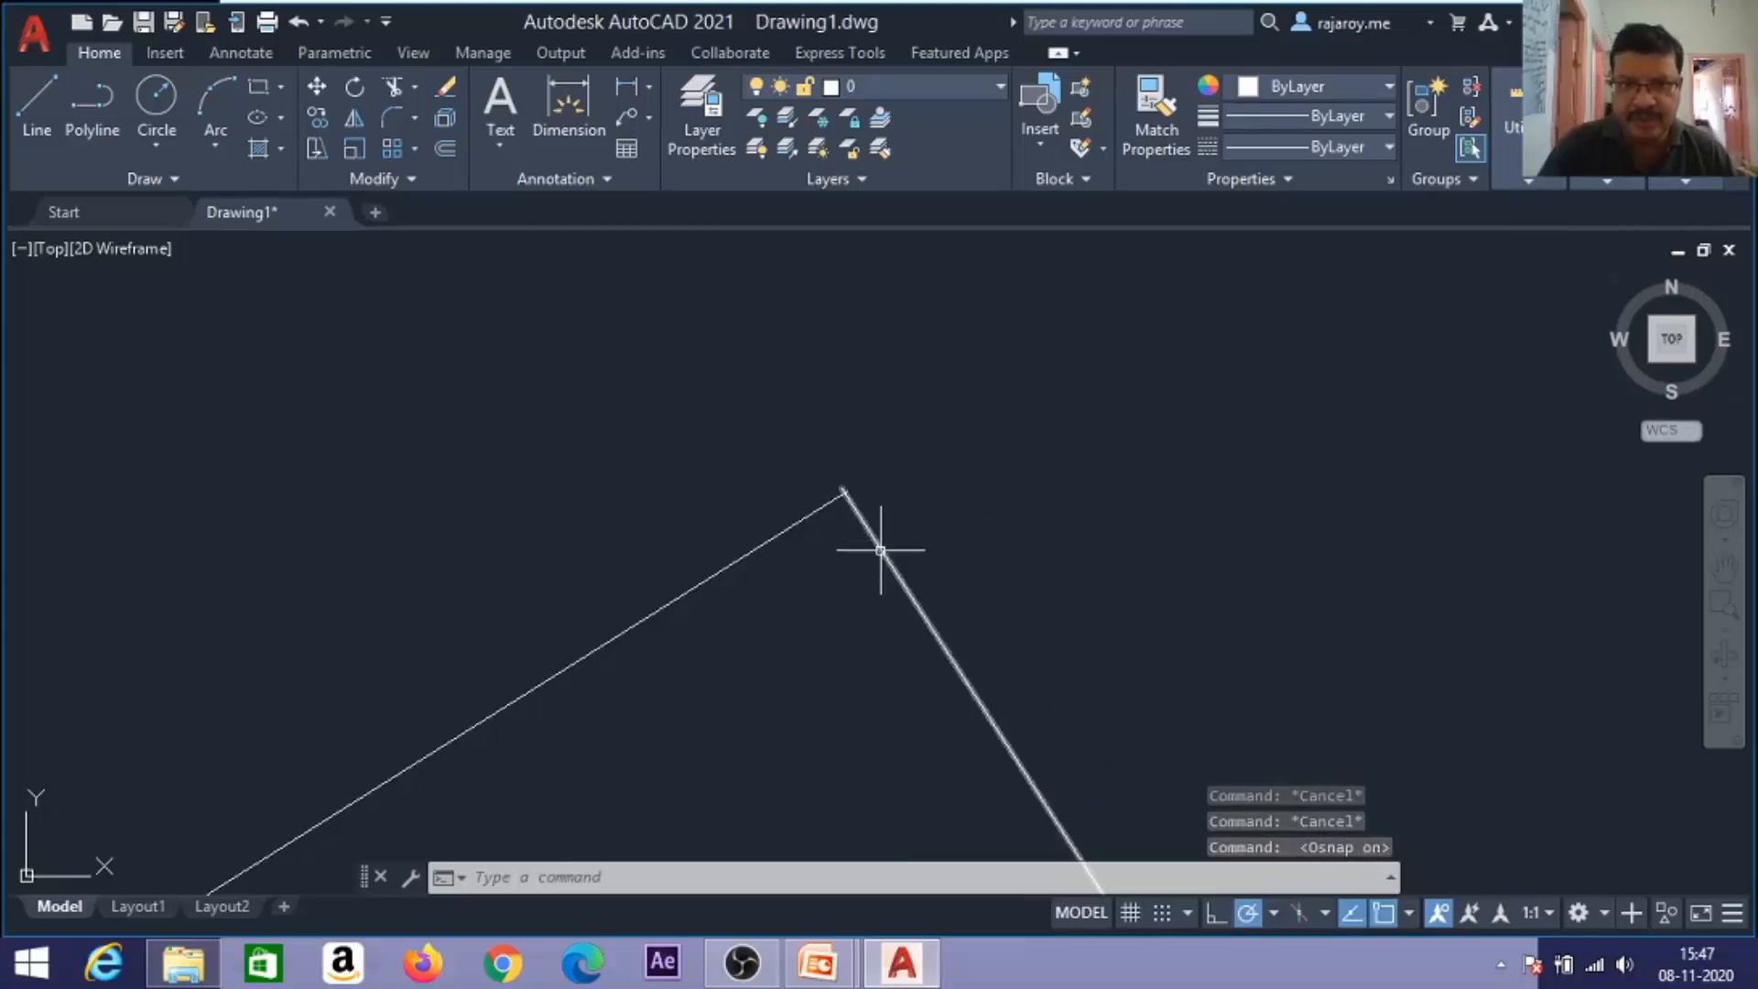
{"action": "left_click", "coordinate": [843, 488]}
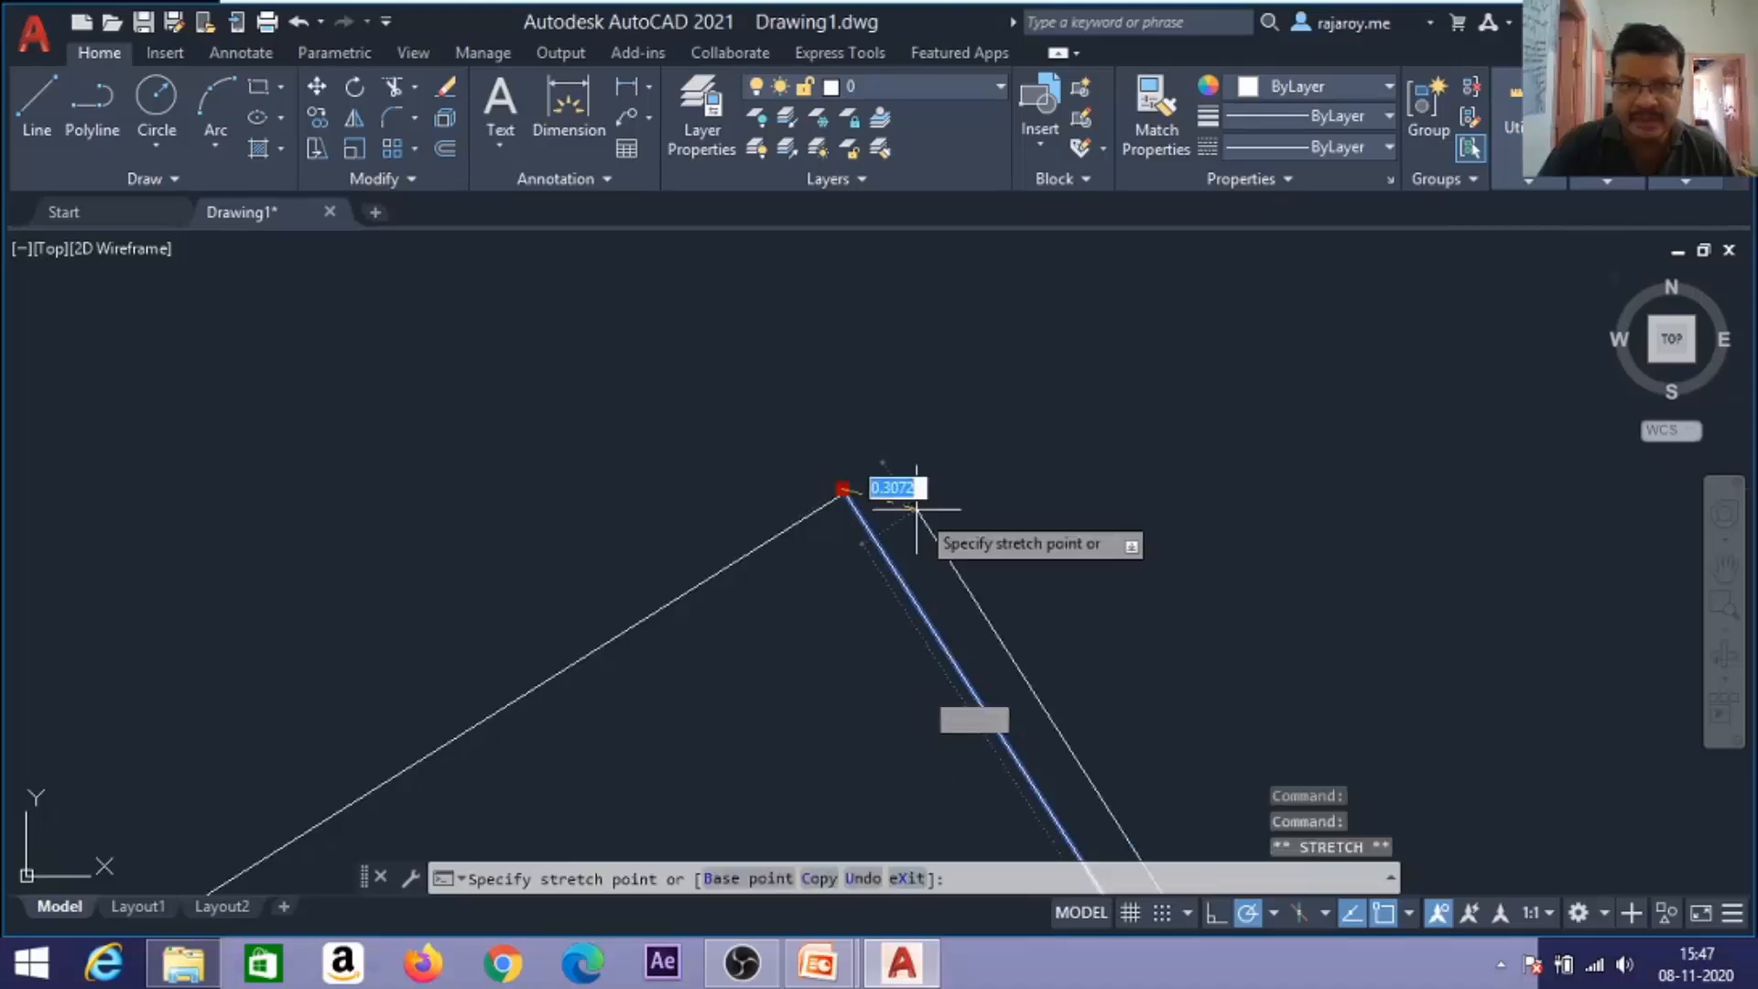
{"action": "left_click", "coordinate": [843, 488]}
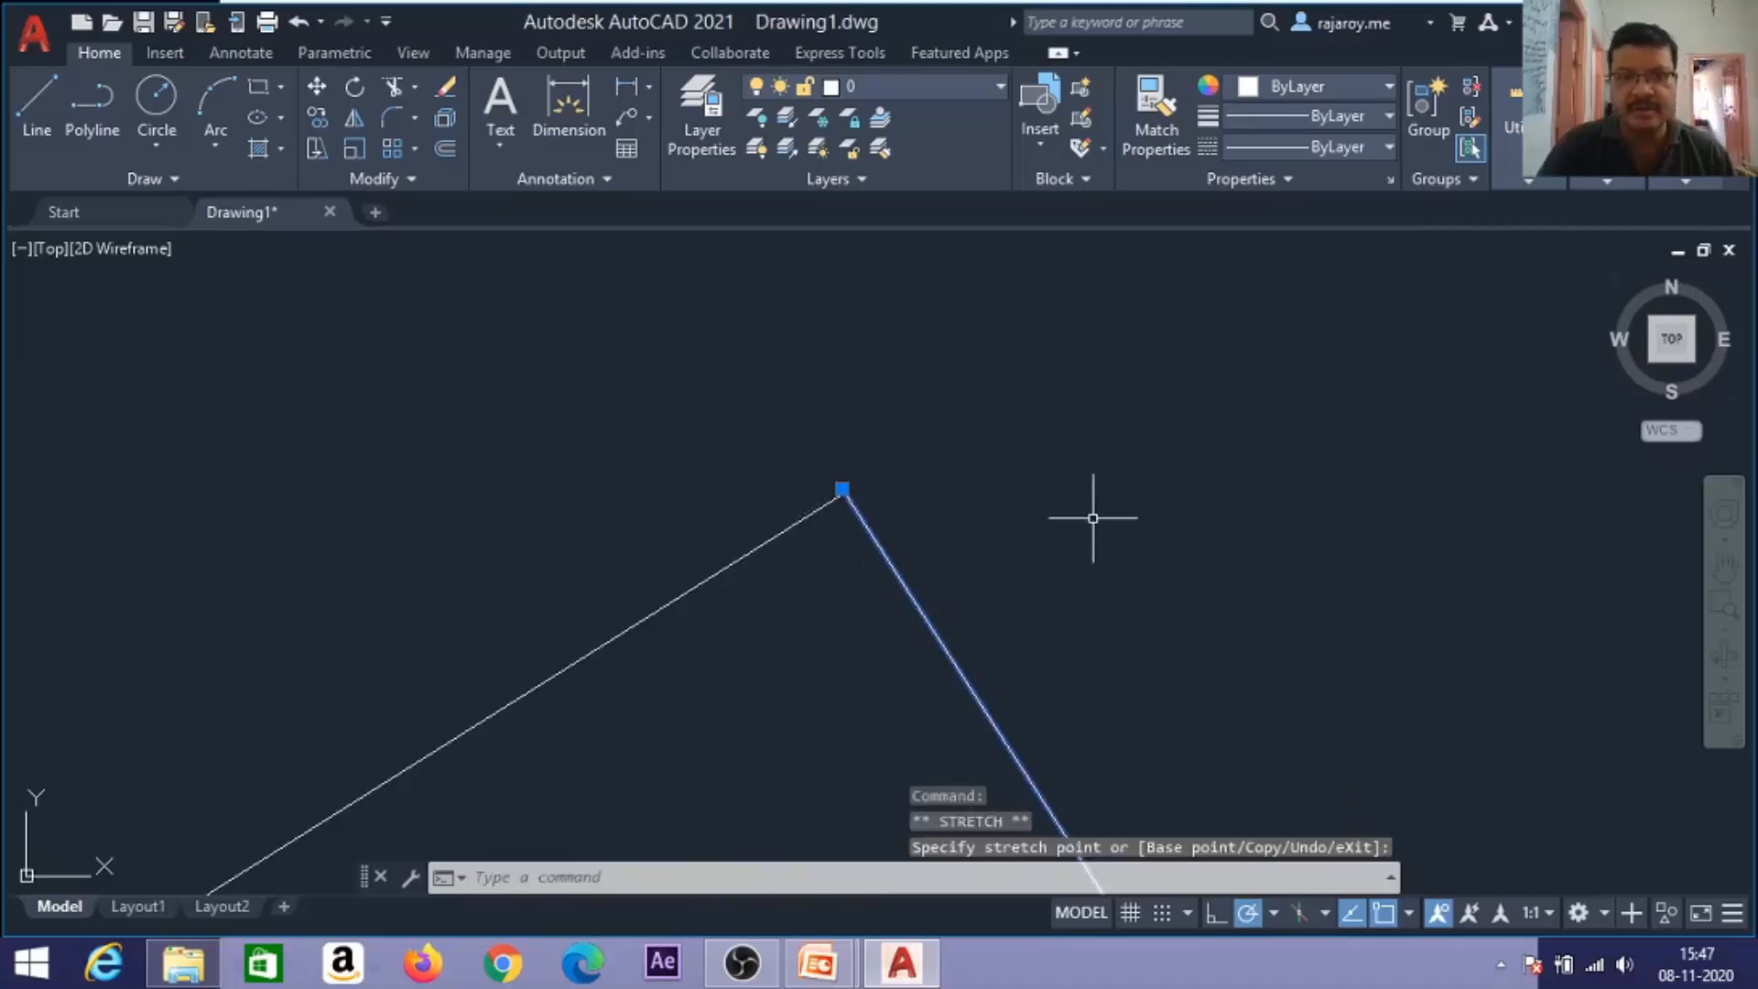
{"action": "key", "text": "Escape"}
{"action": "left_click", "coordinate": [860, 515]}
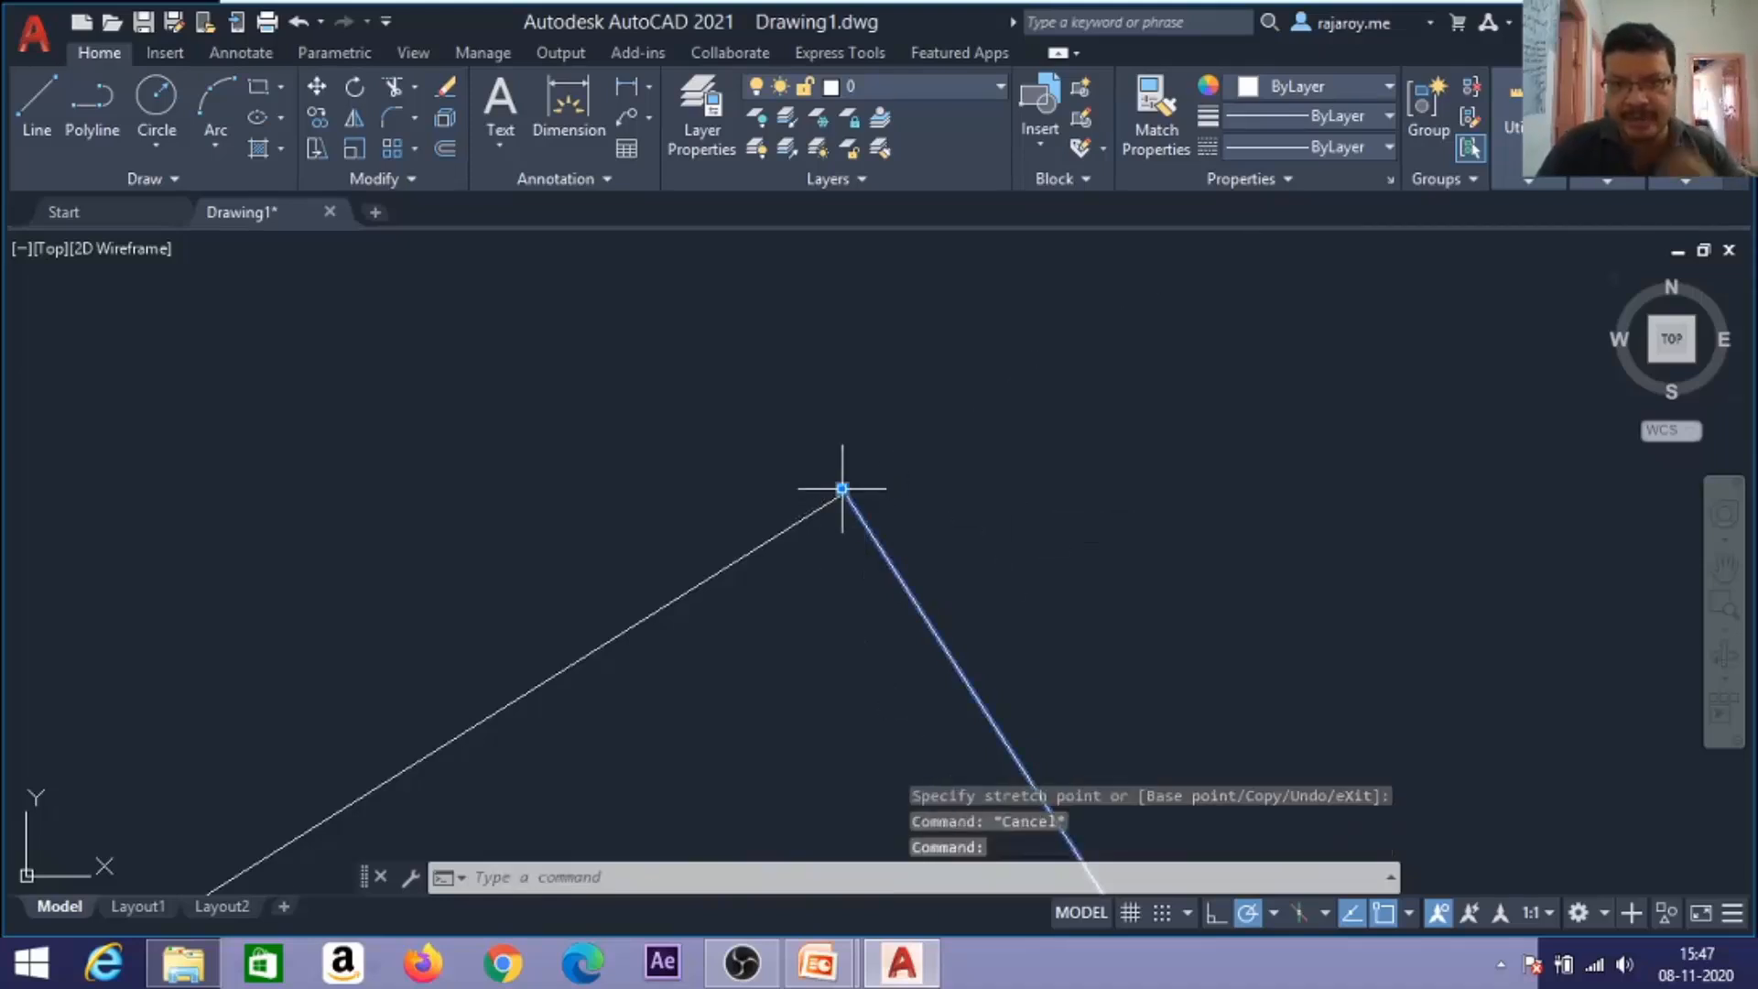
{"action": "left_click", "coordinate": [842, 488]}
{"action": "left_click", "coordinate": [844, 491]}
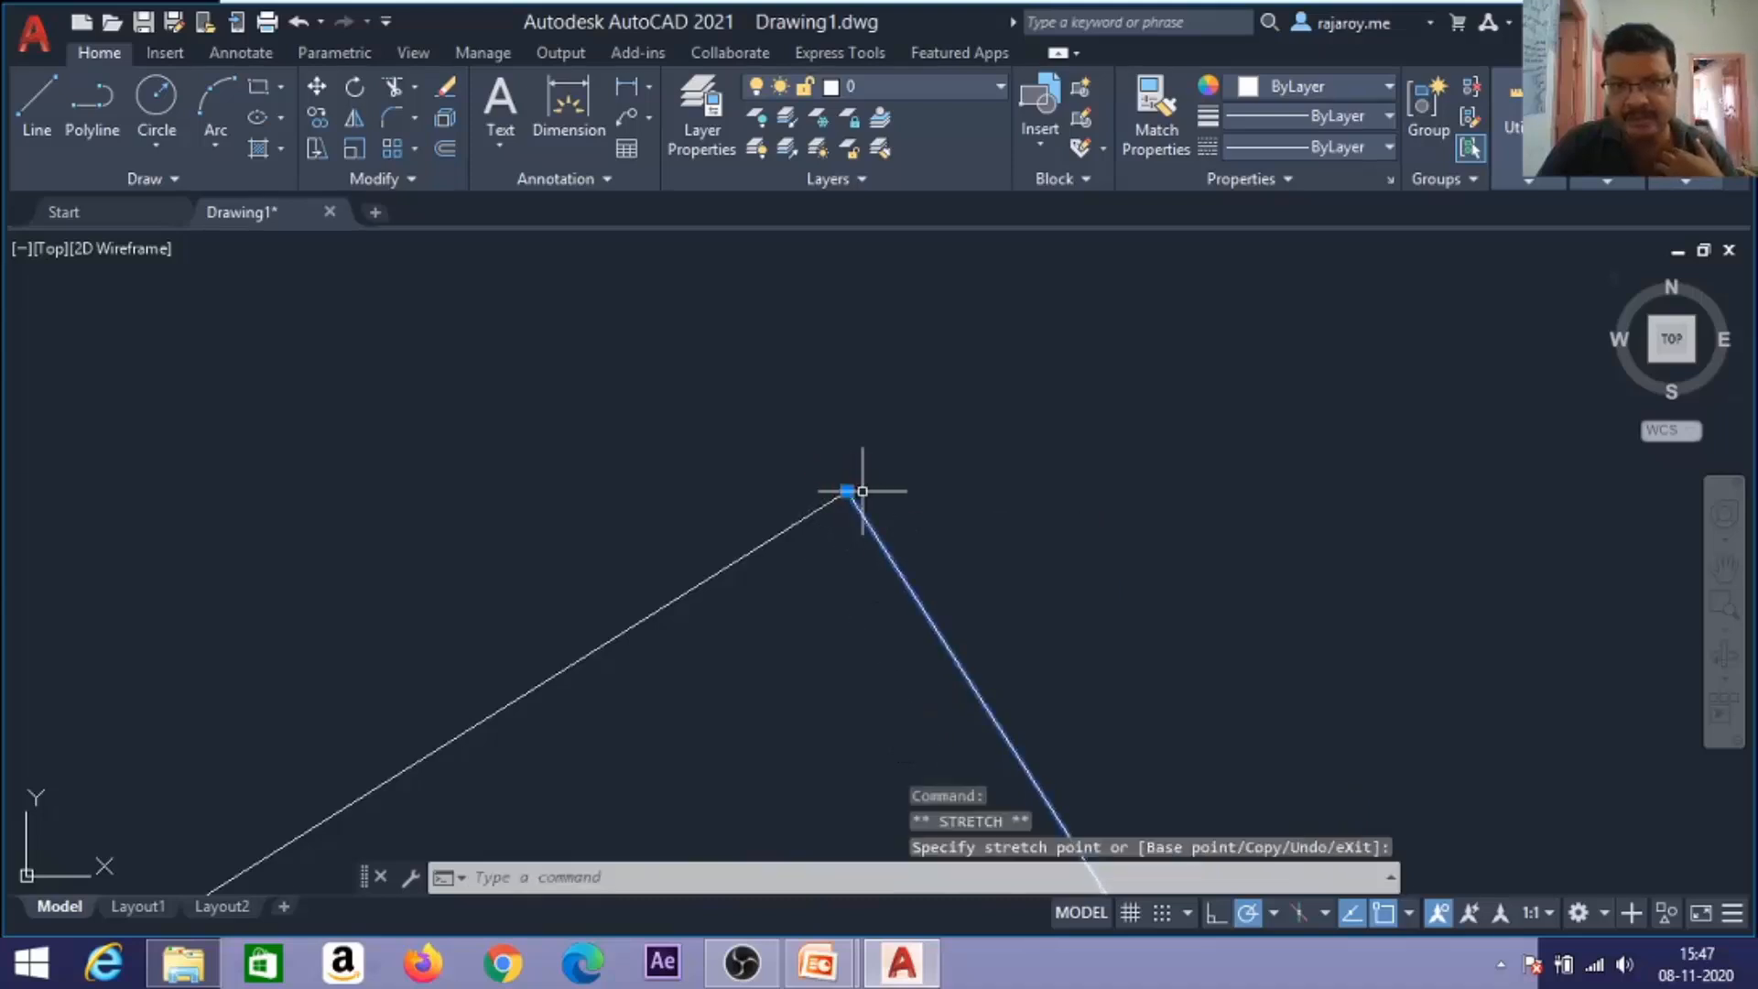
{"action": "key", "text": "Escape"}
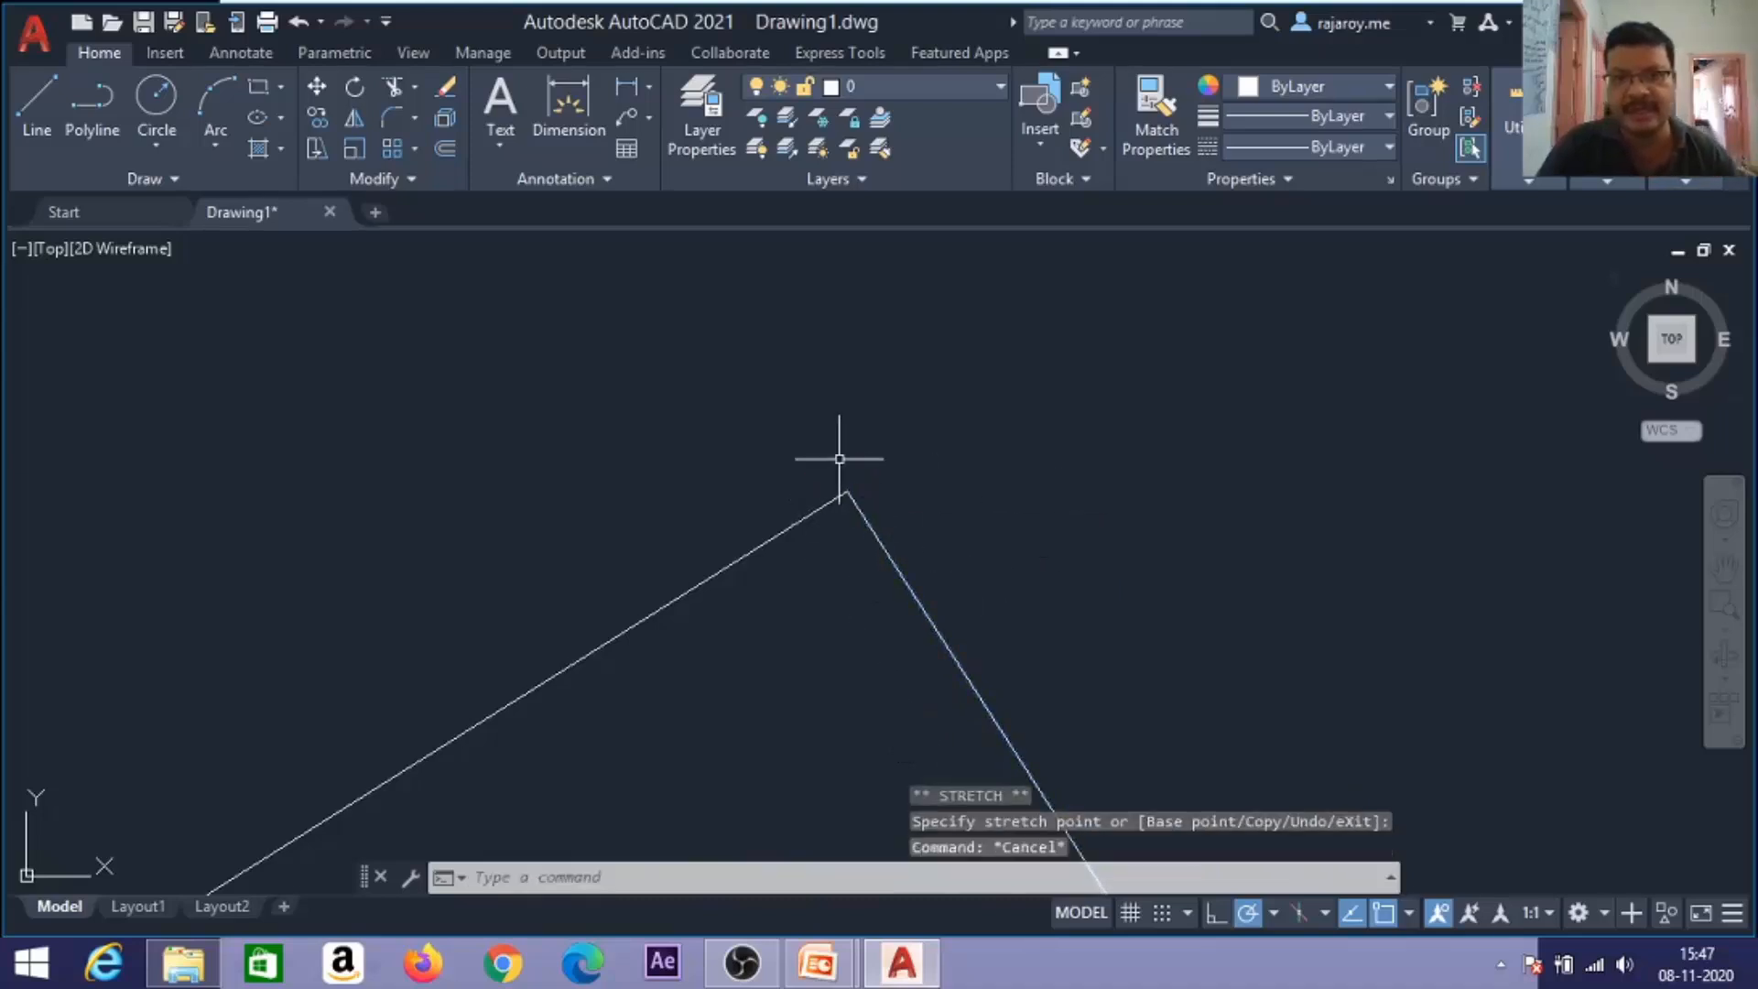
Draw a connecting line from the midpoint of the first slanted line to the midpoint of the second.
{"action": "scroll", "coordinate": [844, 489], "scroll_direction": "up", "scroll_amount": 10}
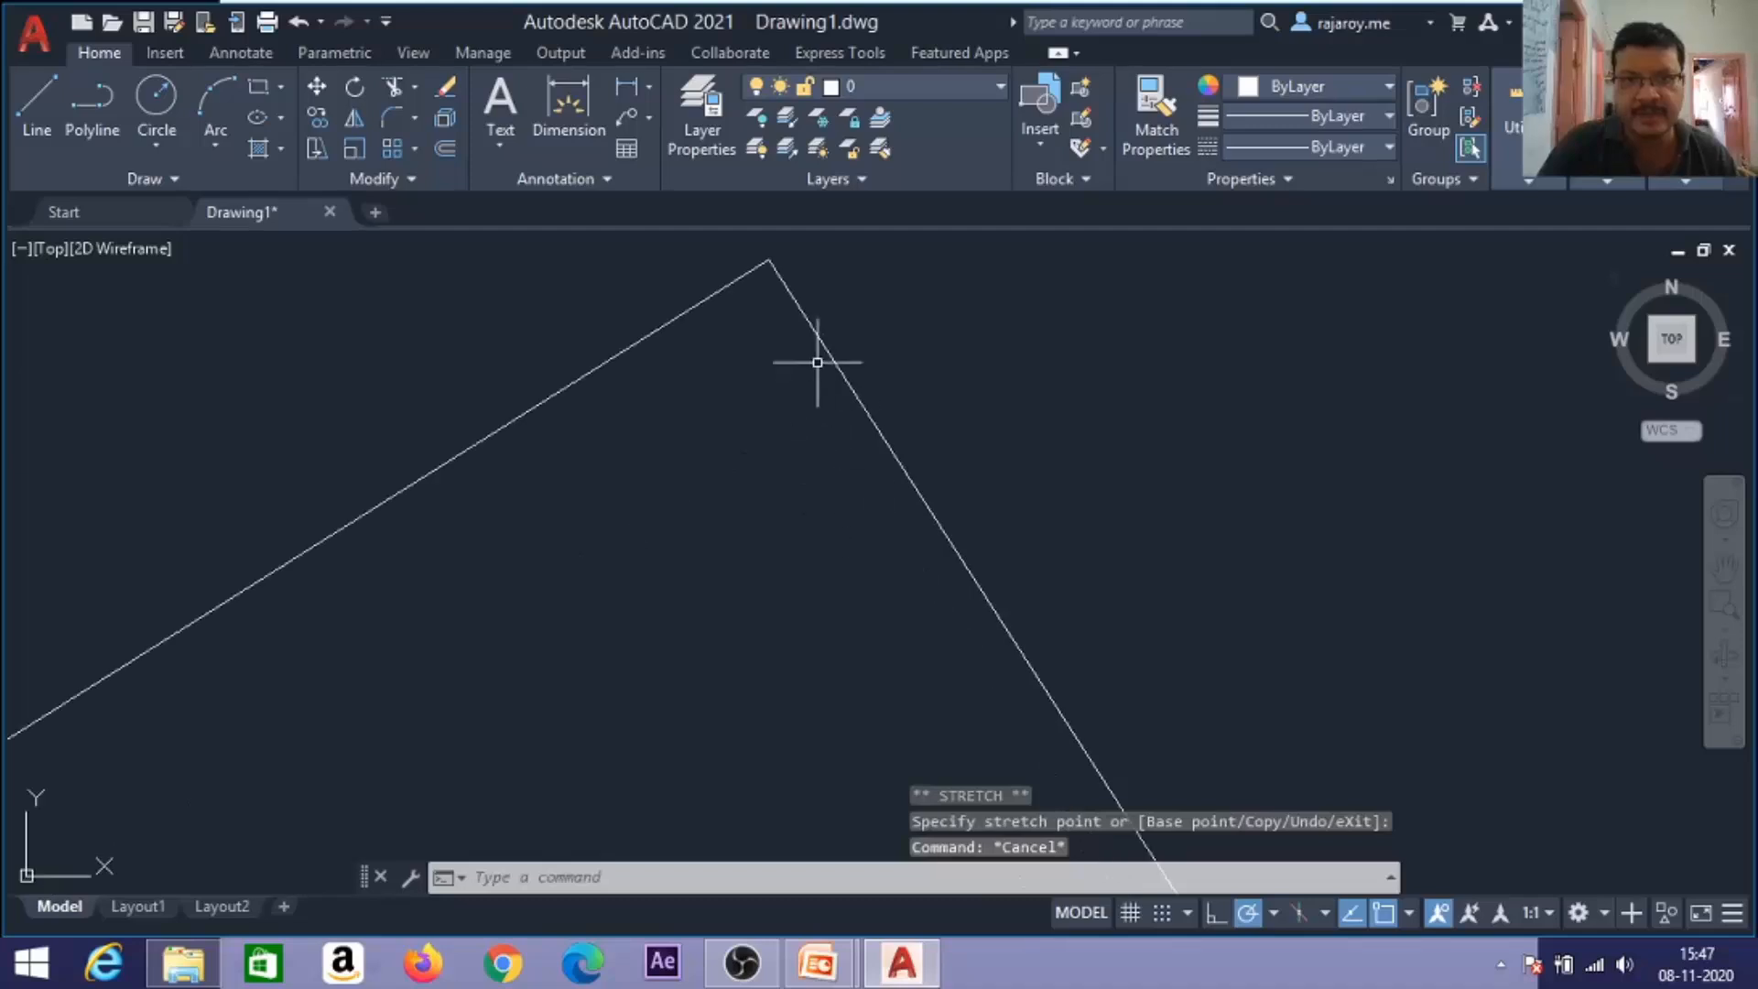
{"action": "scroll", "coordinate": [789, 299], "scroll_direction": "down", "scroll_amount": 4}
{"action": "scroll", "coordinate": [789, 301], "scroll_direction": "down", "scroll_amount": 5}
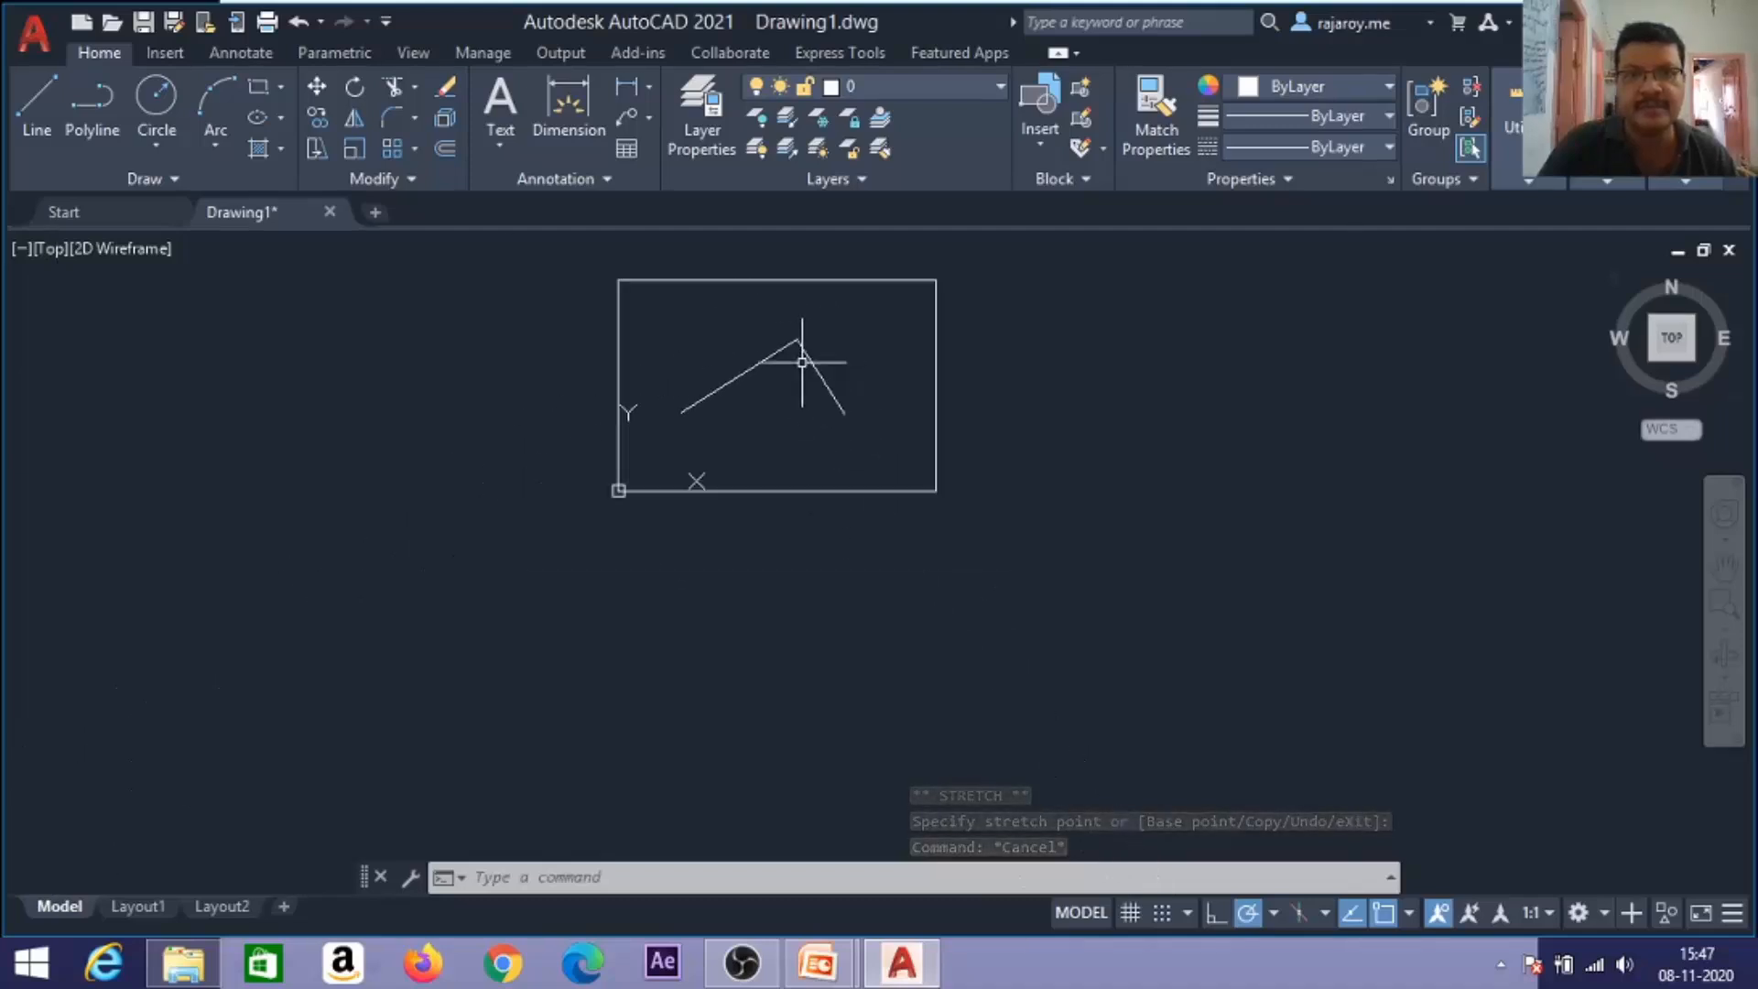
{"action": "scroll", "coordinate": [805, 361], "scroll_direction": "up", "scroll_amount": 2}
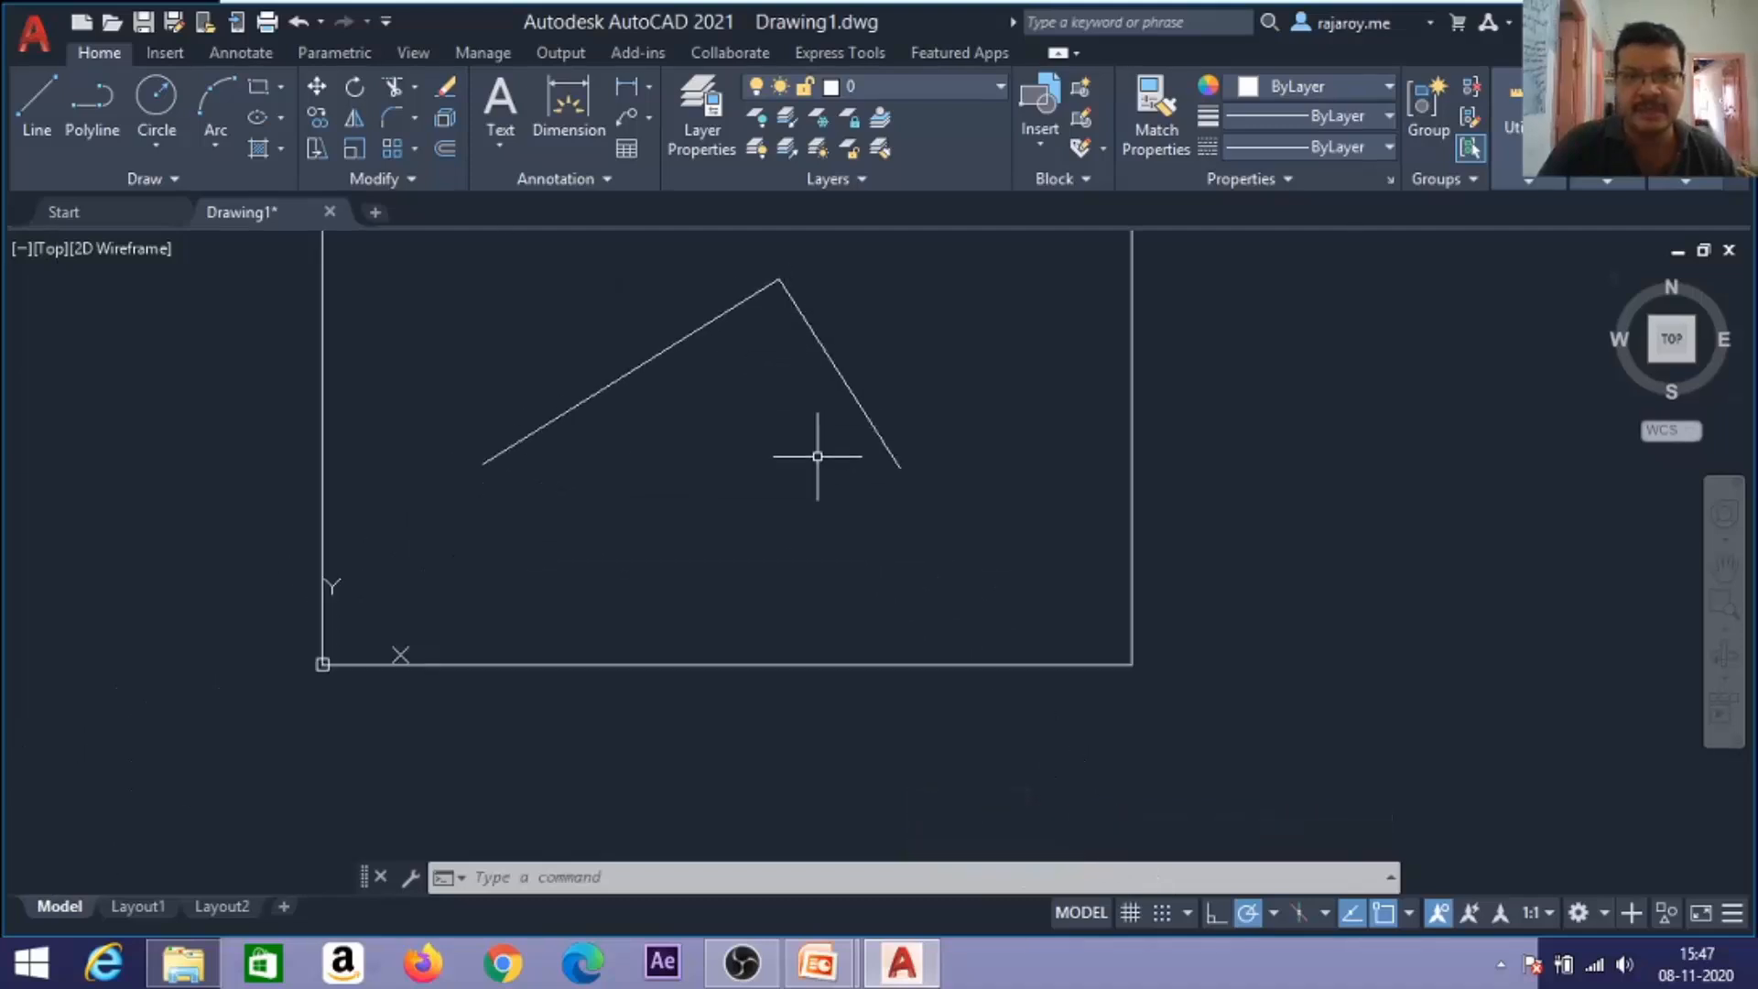
{"action": "left_click", "coordinate": [40, 103]}
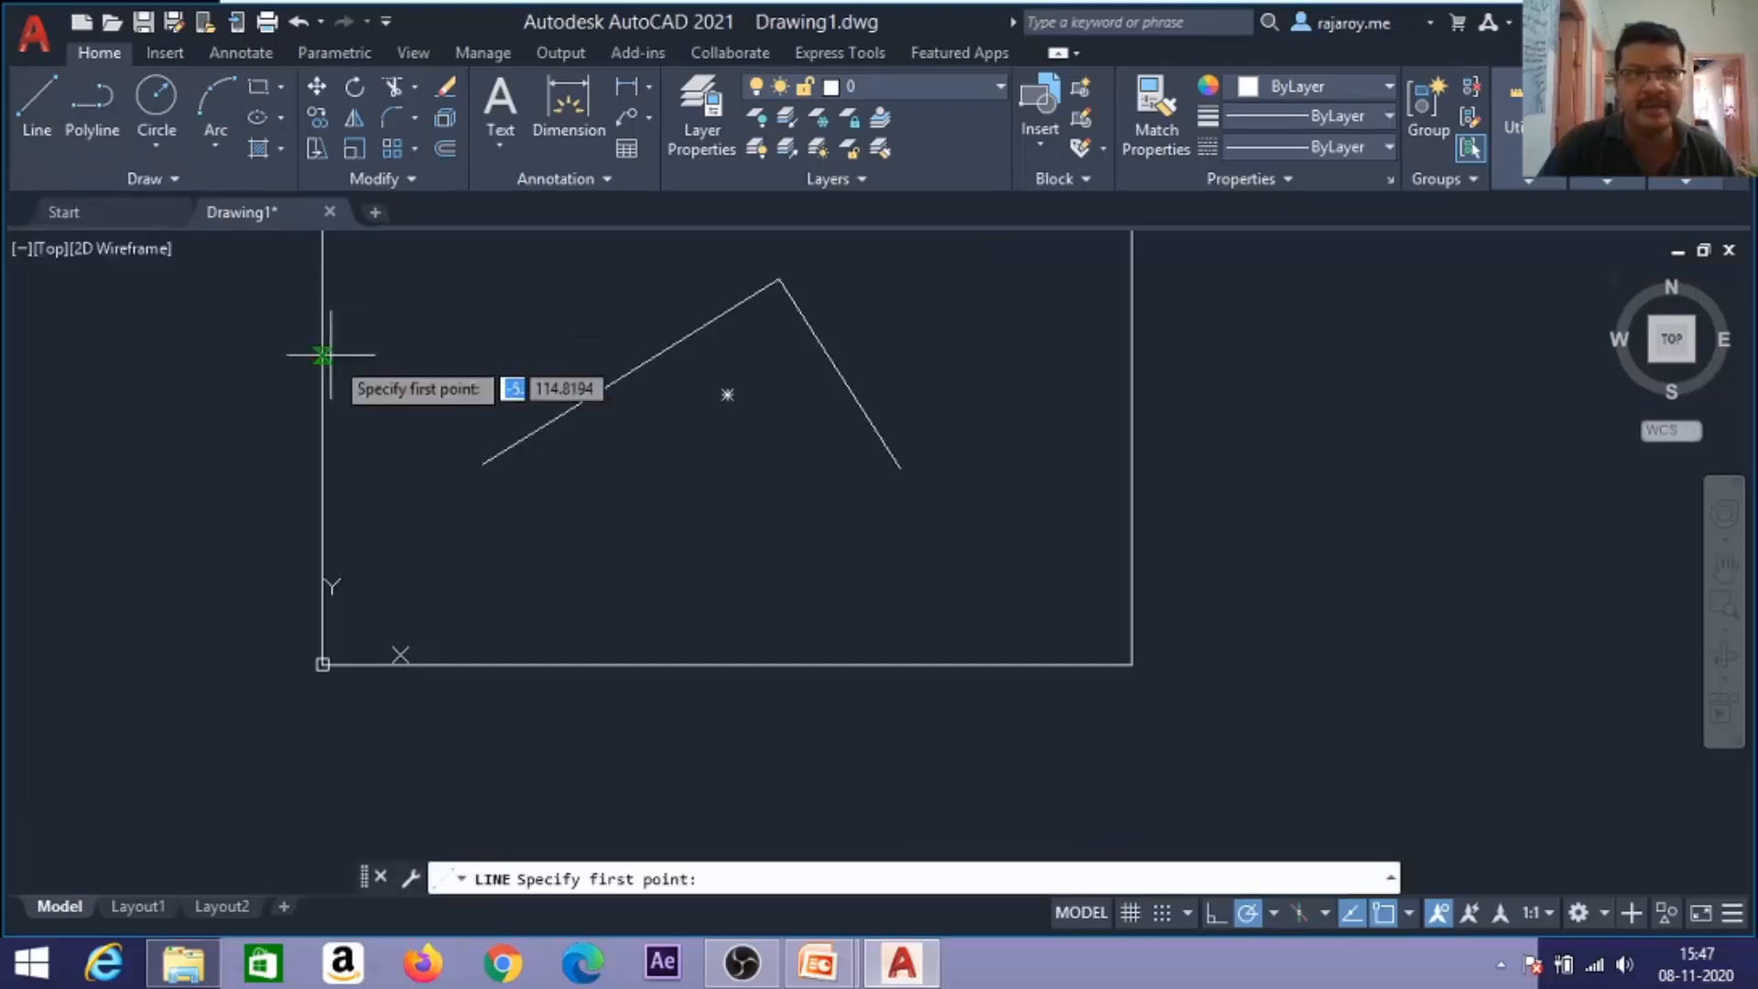
{"action": "left_click", "coordinate": [630, 371]}
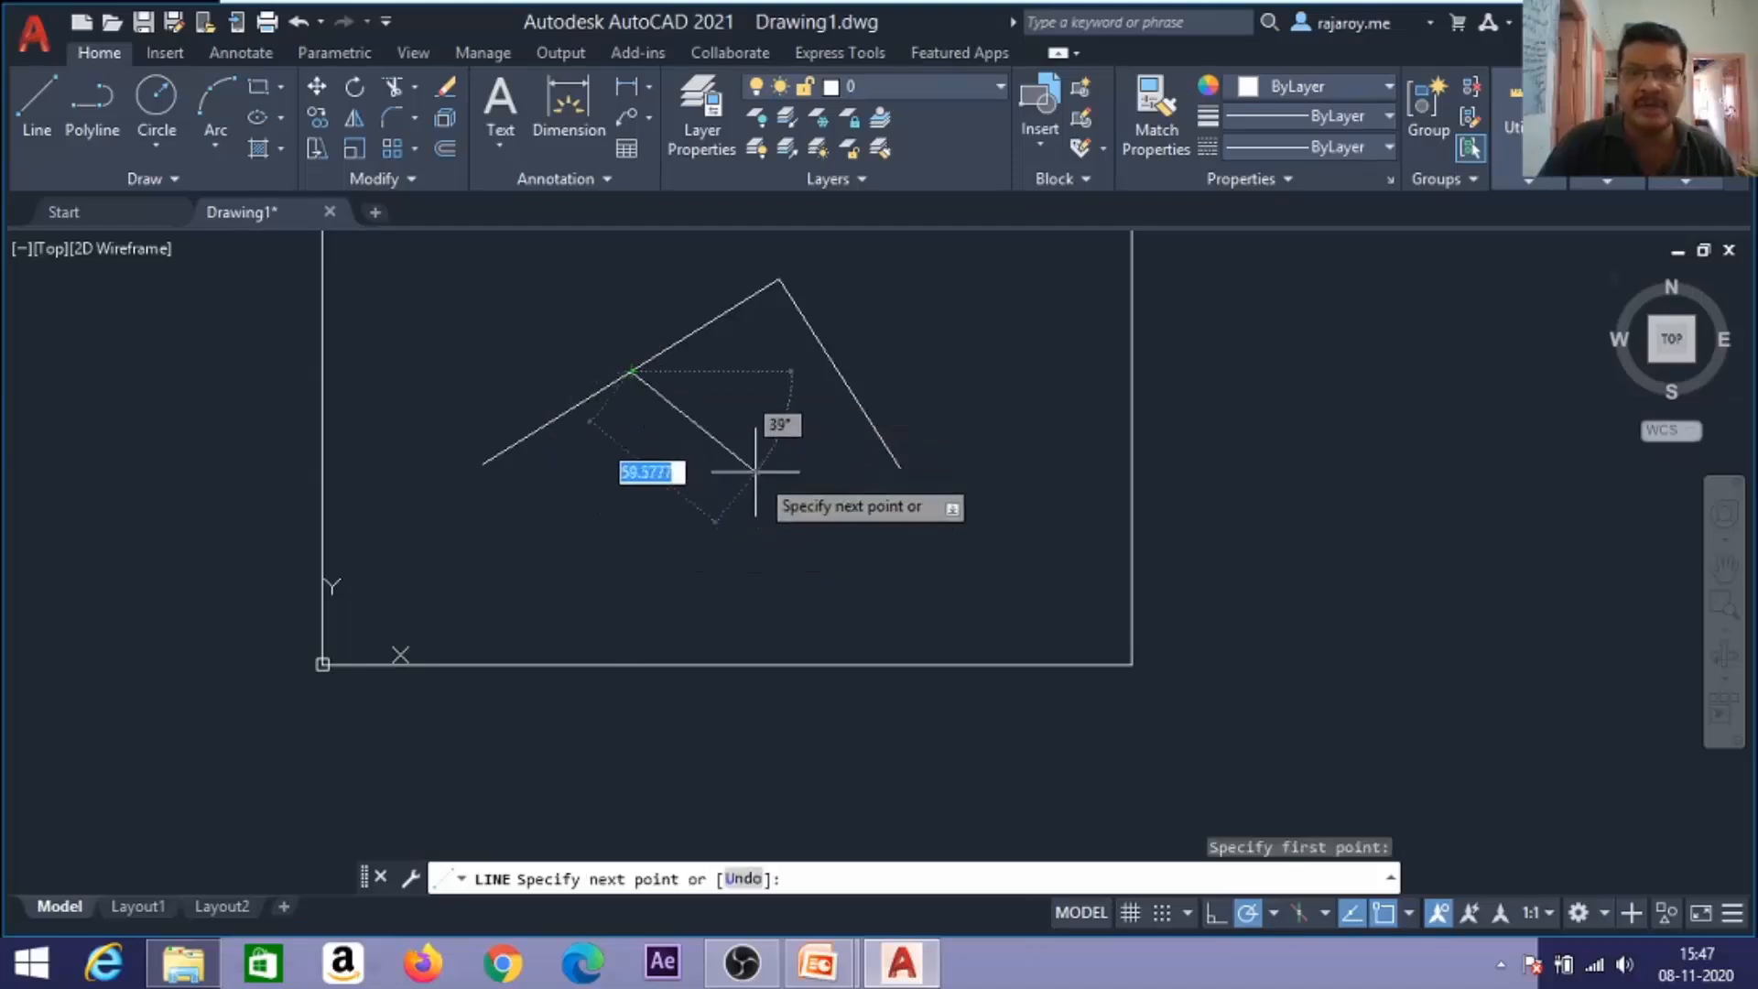
{"action": "left_click", "coordinate": [838, 372]}
{"action": "key", "text": "Return"}
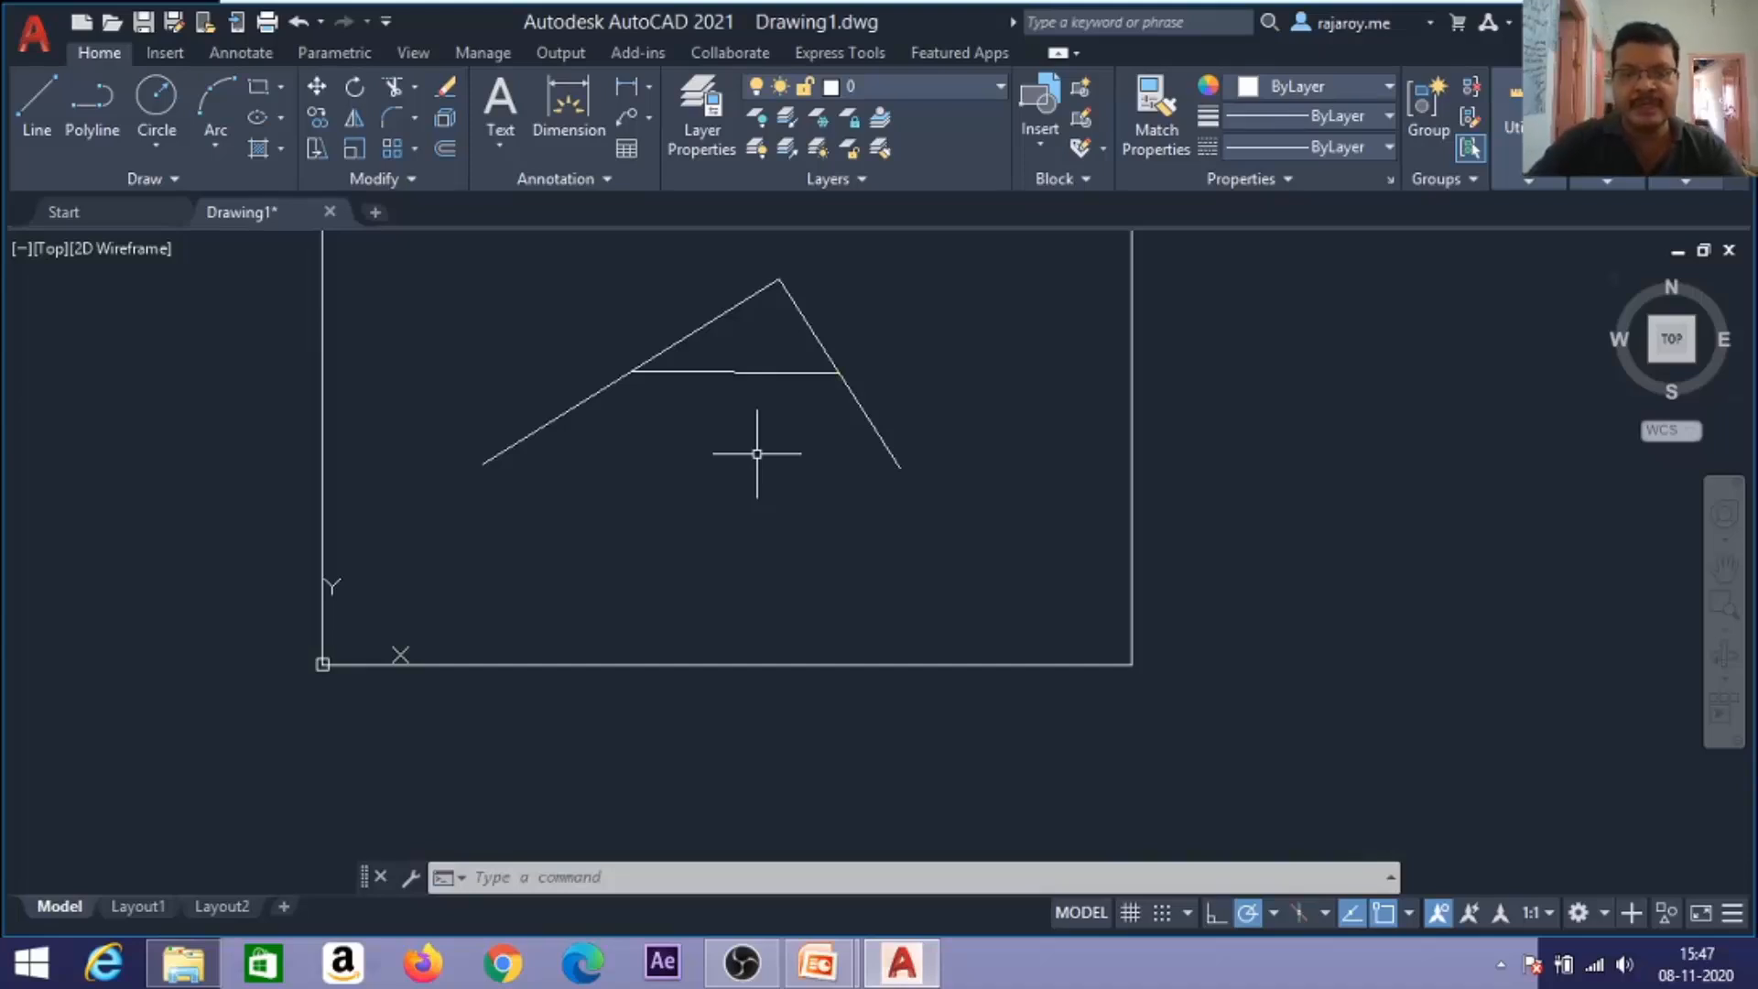
In the object snap settings, clear all snap modes, select them all again and apply the settings.
{"action": "type", "text": "s"}
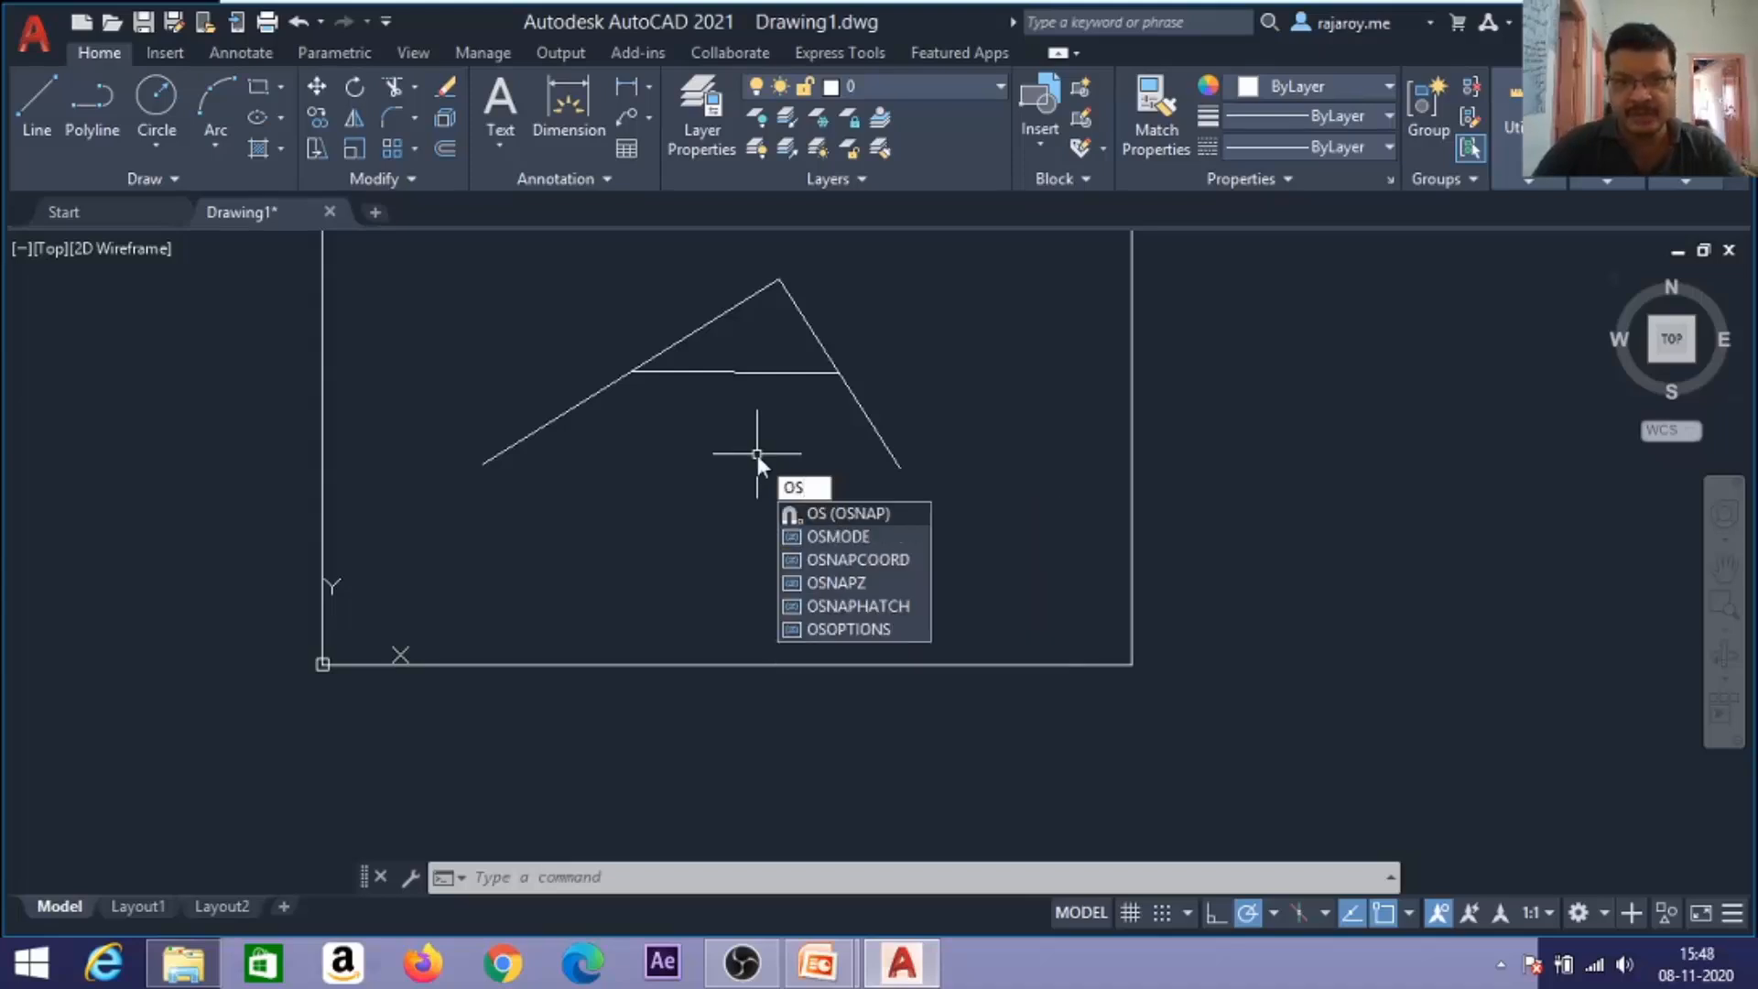
{"action": "left_click", "coordinate": [834, 516]}
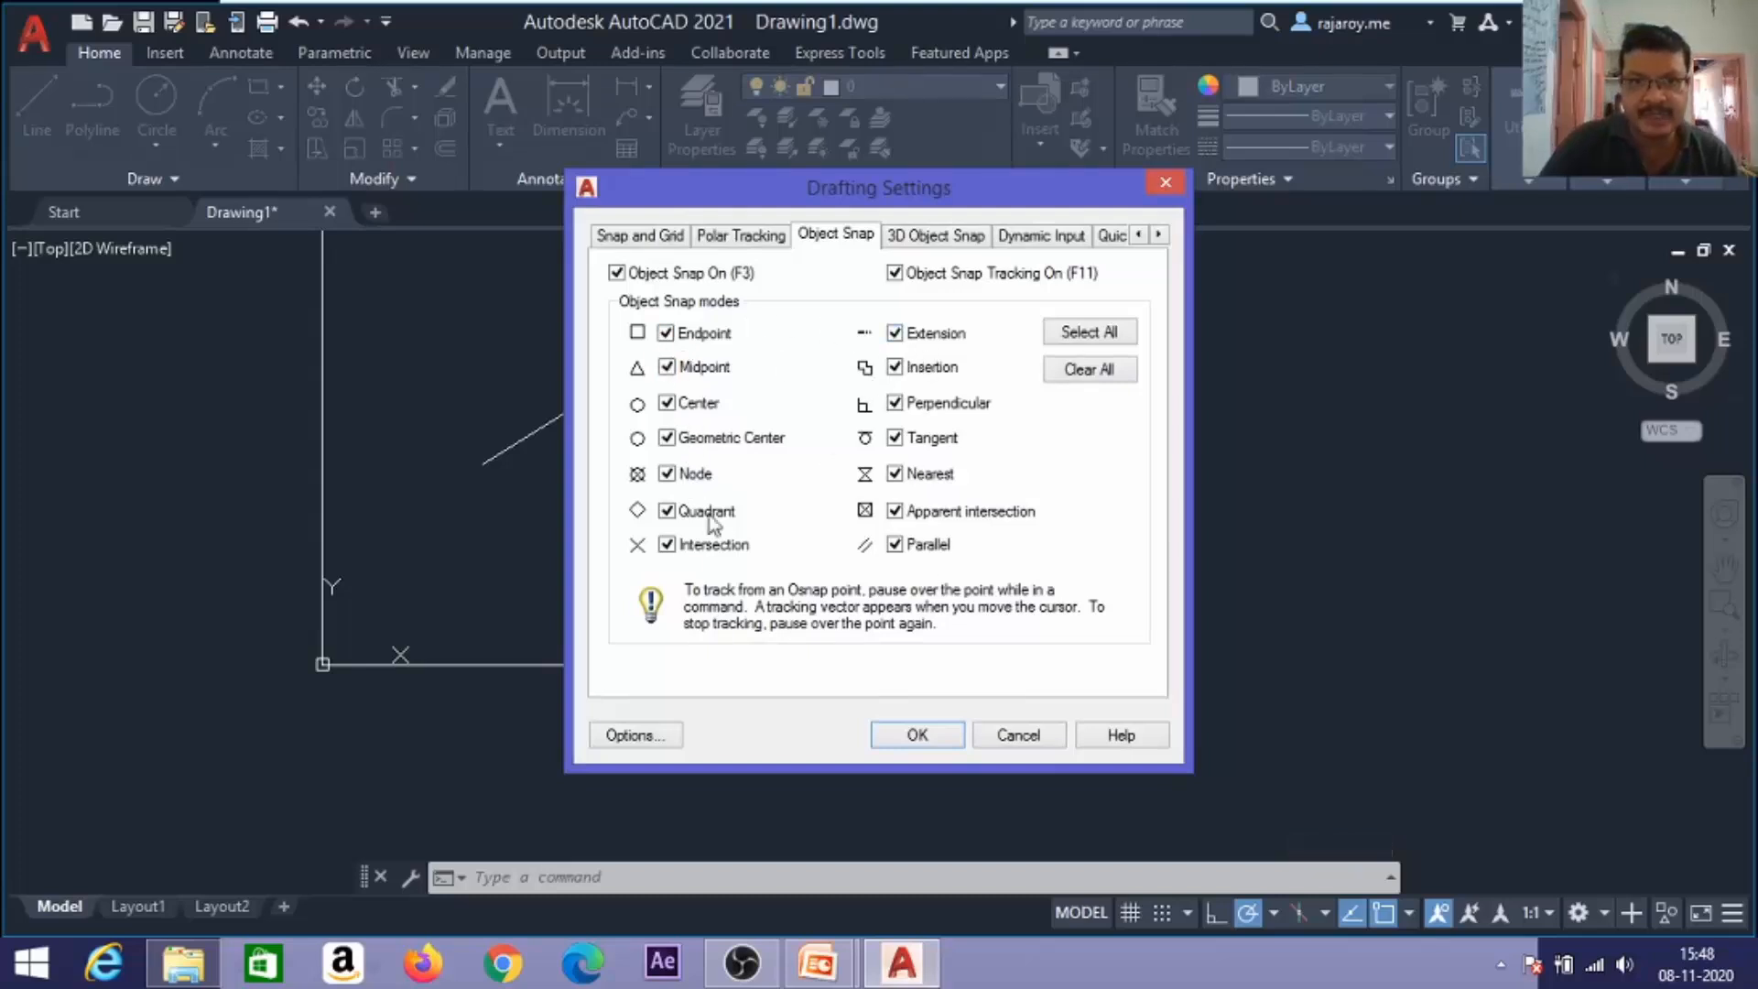
{"action": "left_click", "coordinate": [1083, 371]}
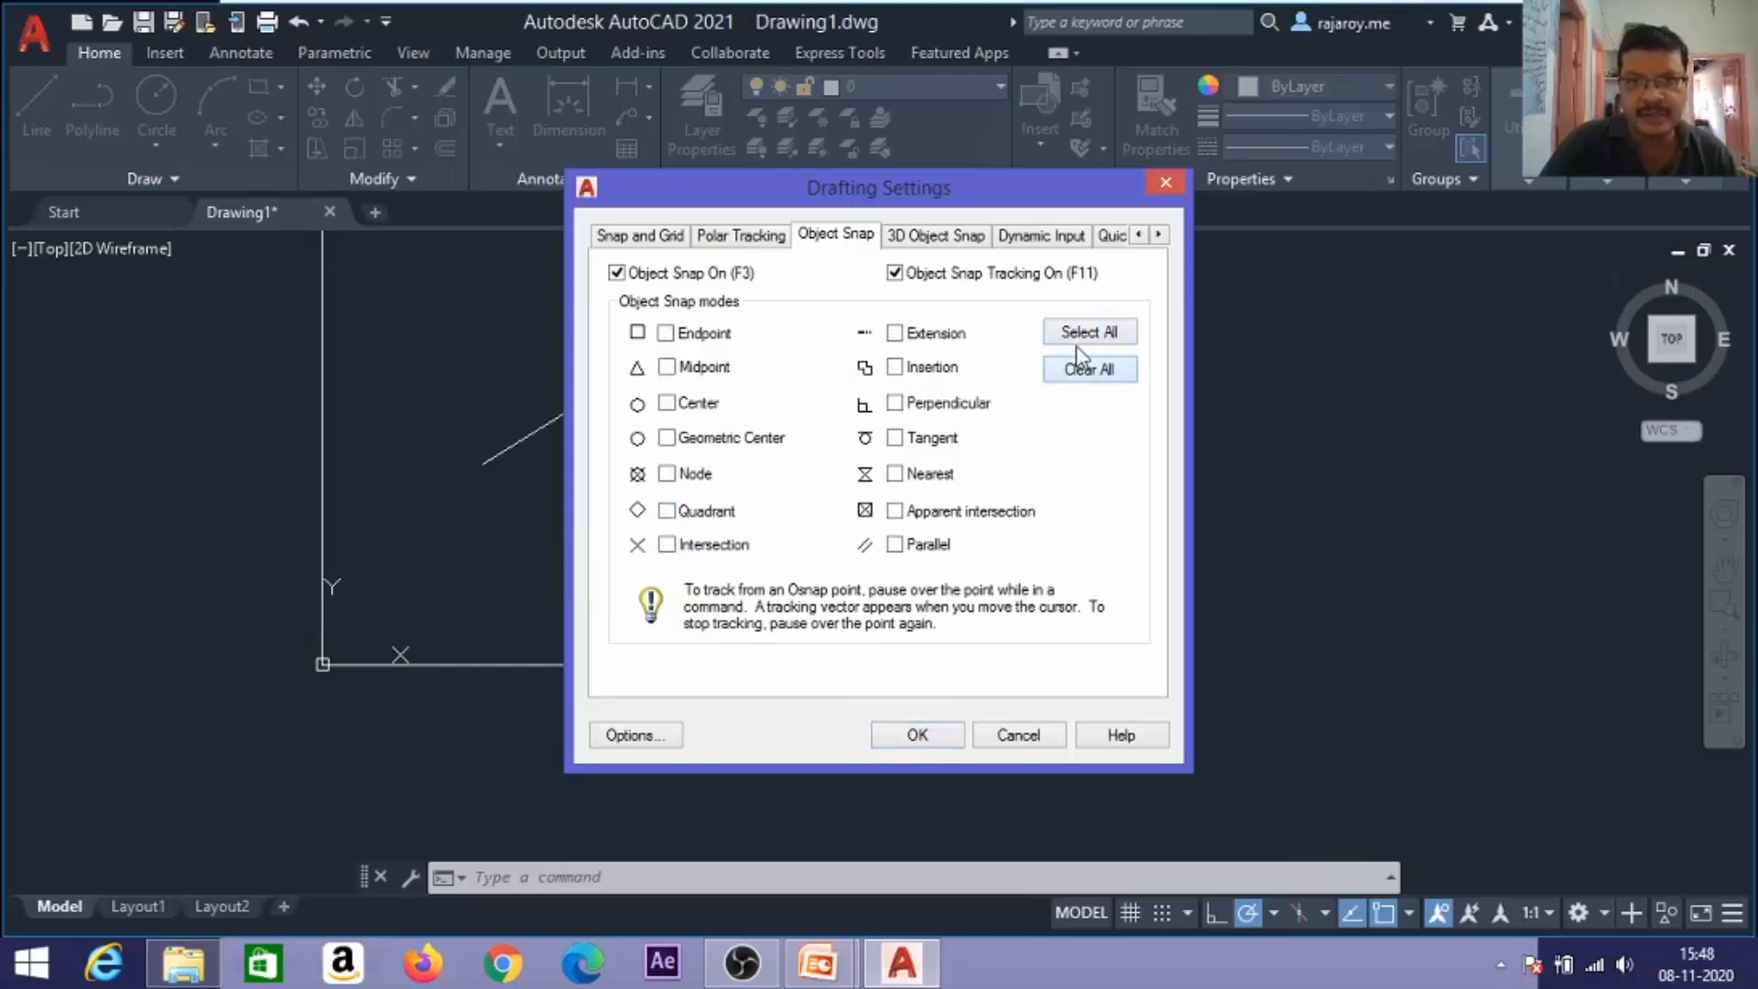
{"action": "left_click", "coordinate": [1082, 337]}
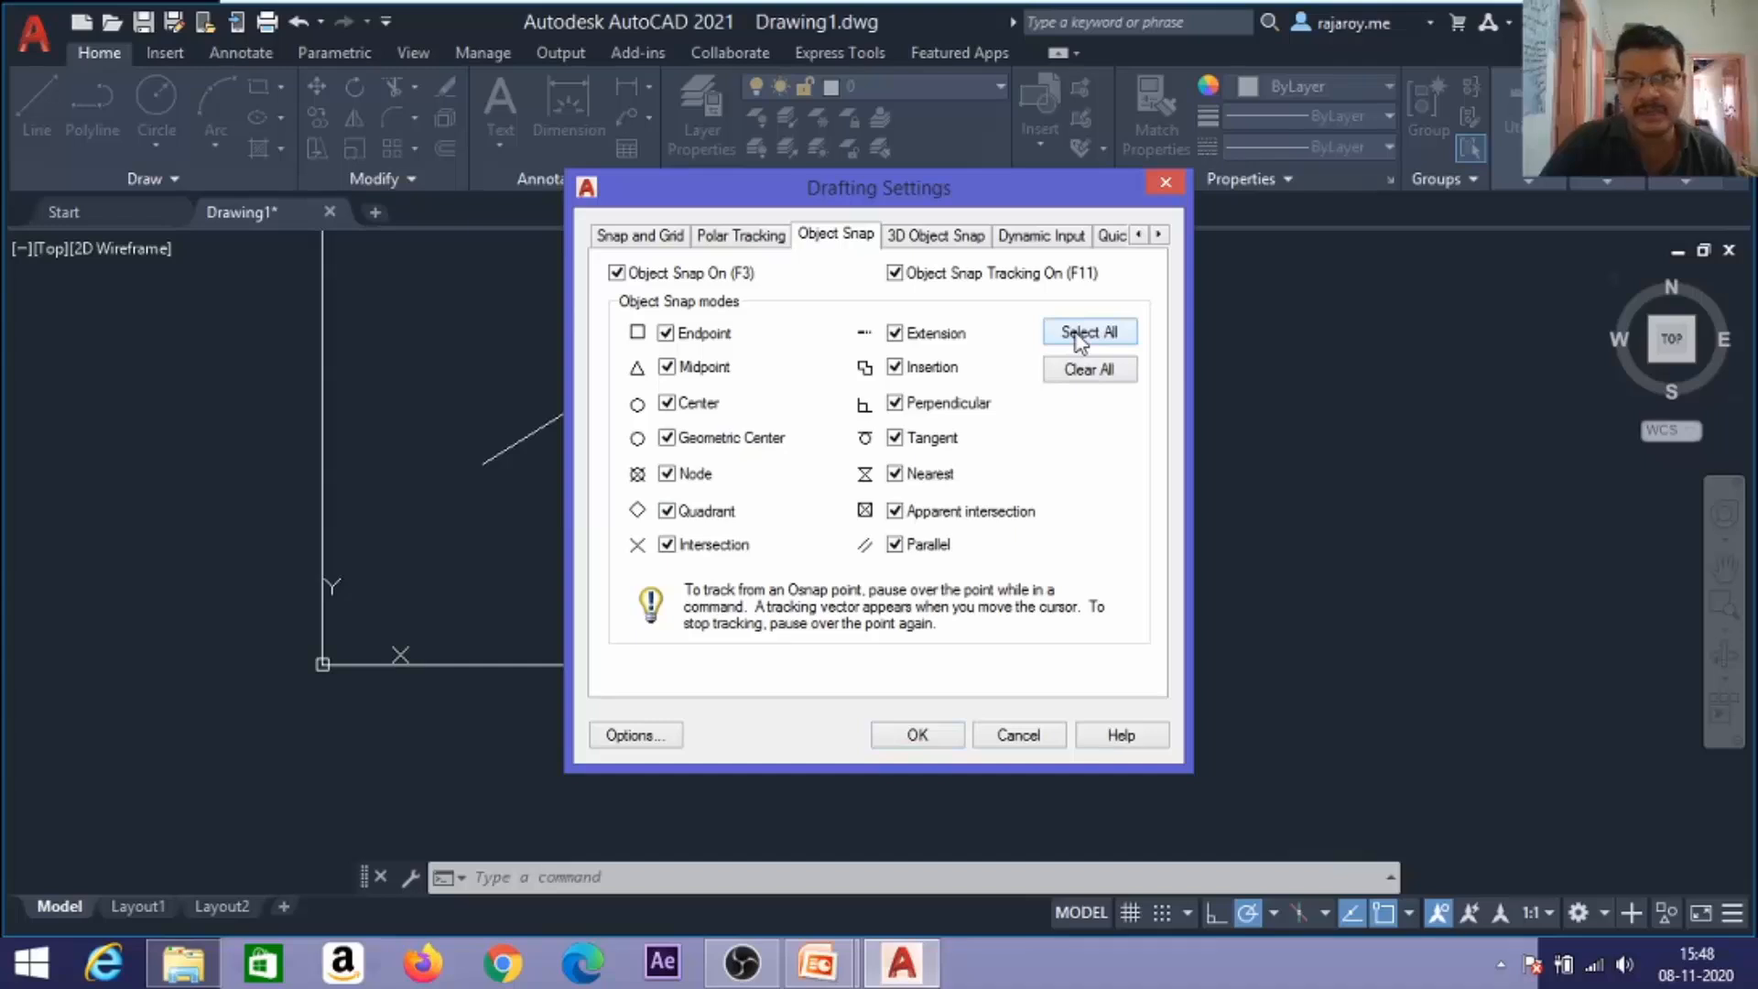
{"action": "left_click", "coordinate": [1081, 374]}
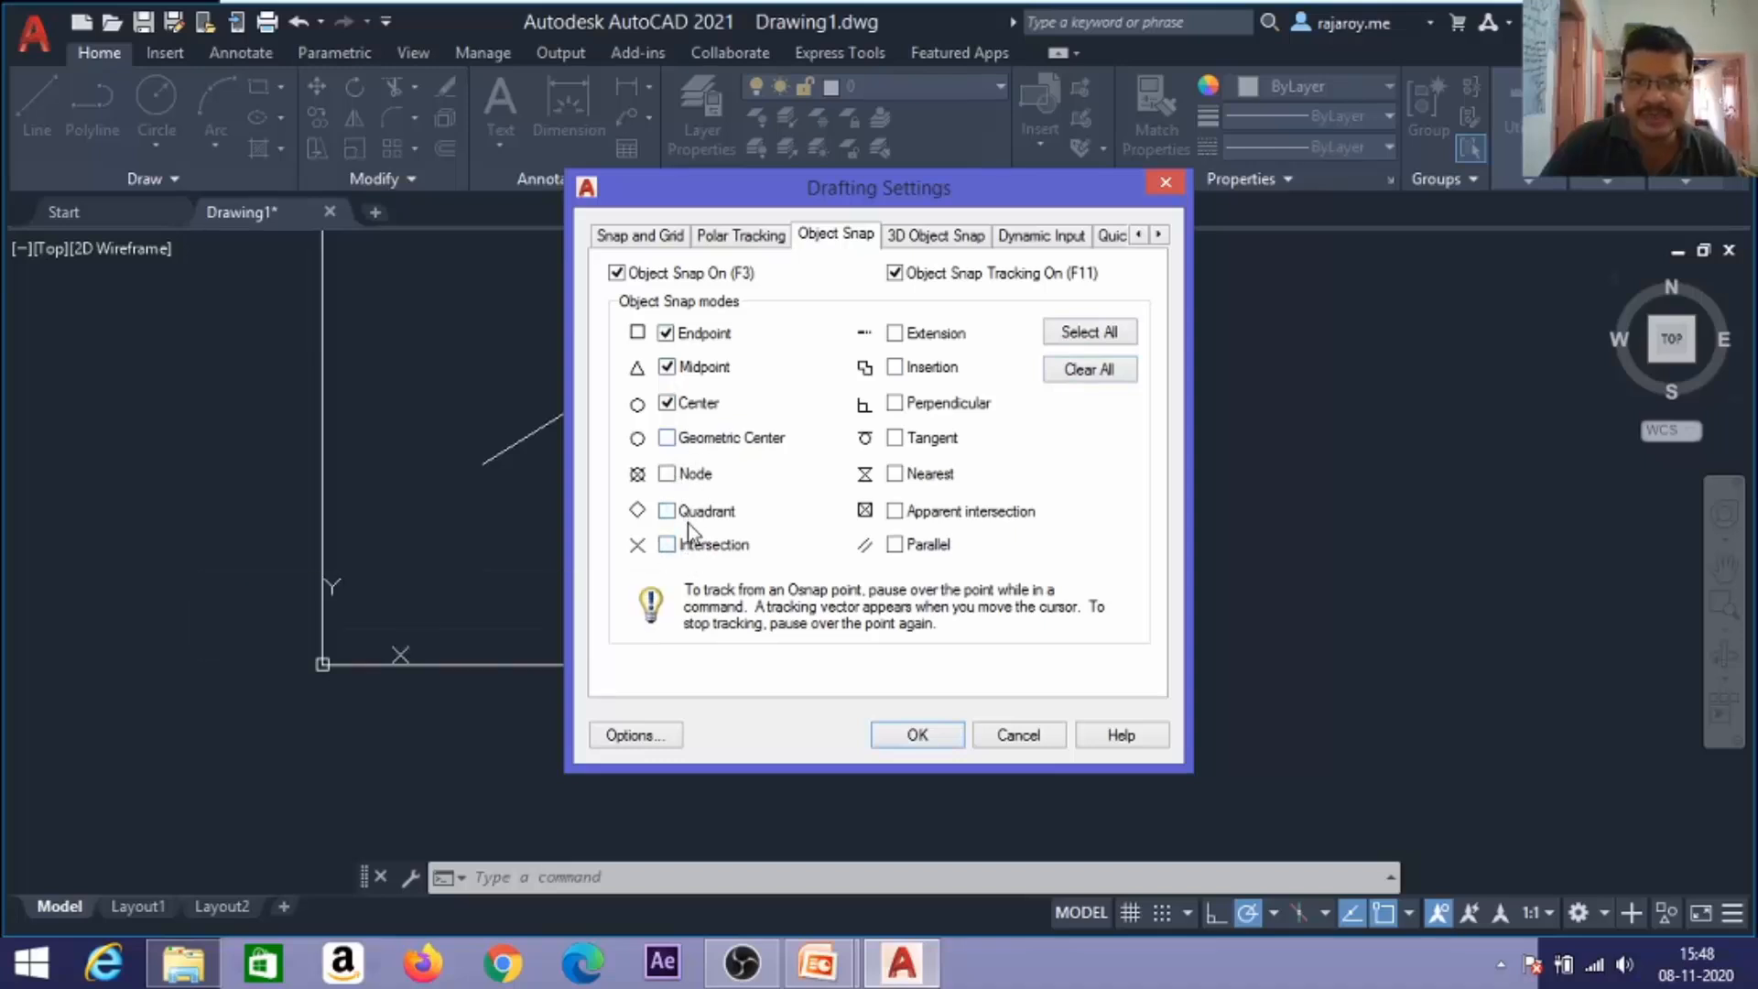
{"action": "left_click", "coordinate": [1075, 344]}
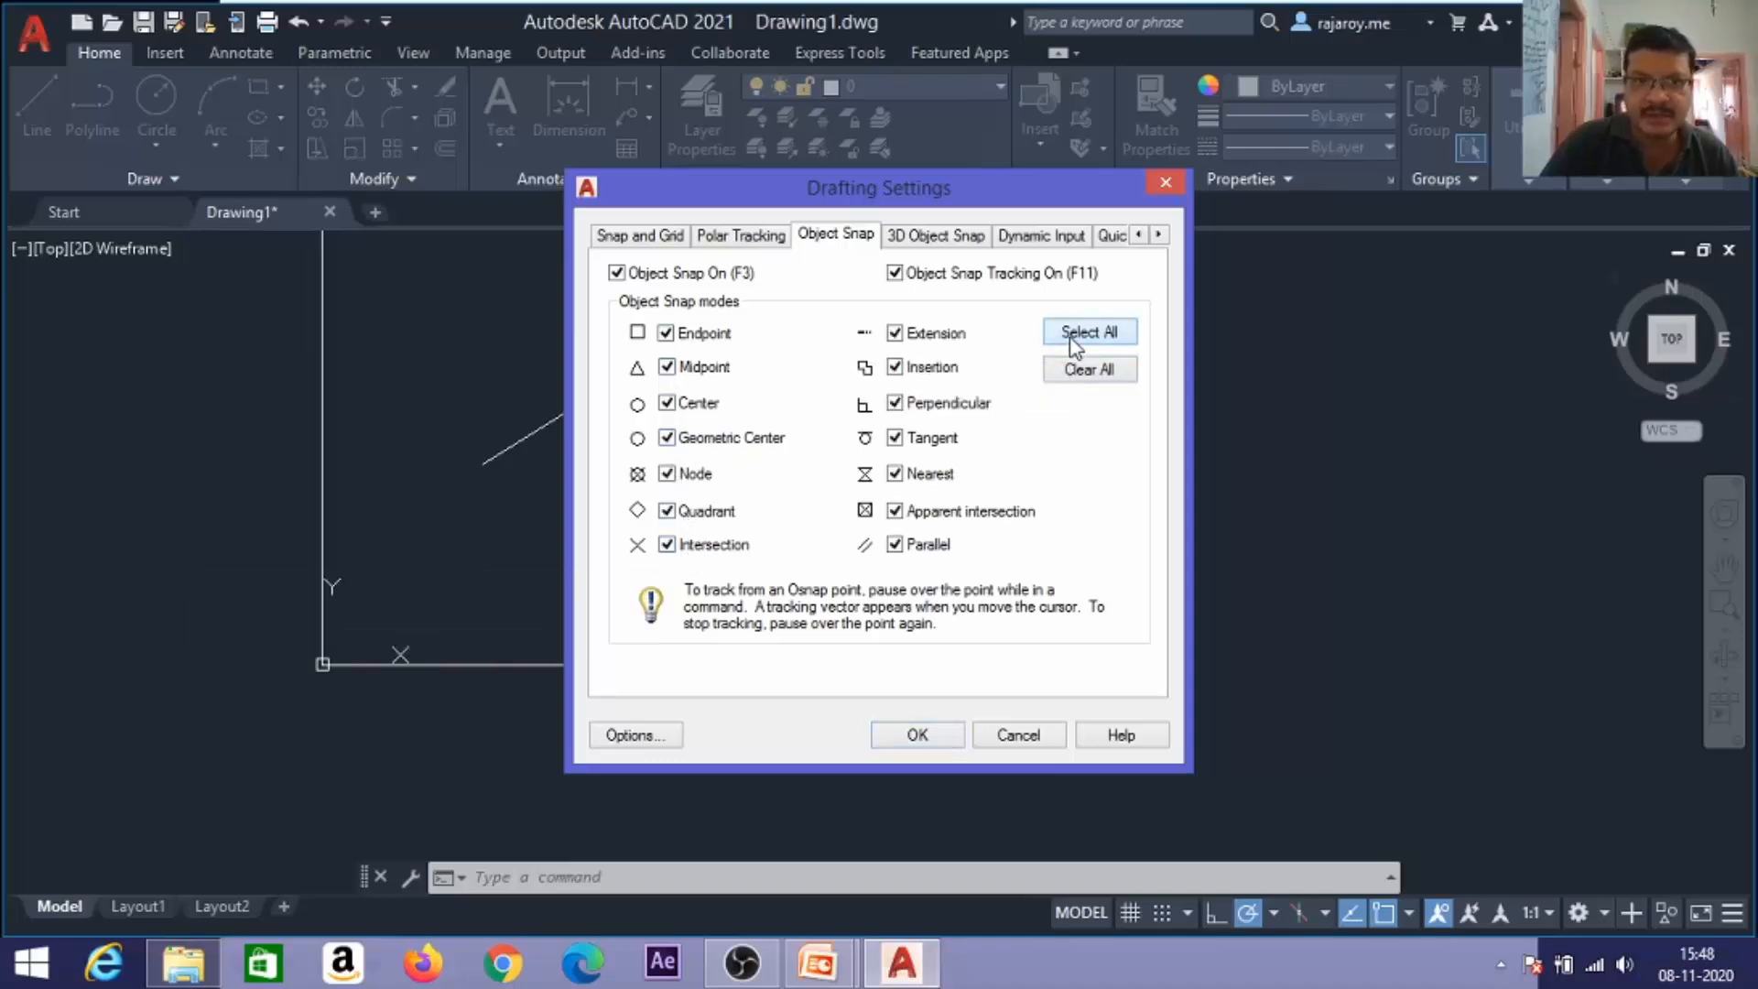
{"action": "left_click", "coordinate": [901, 737]}
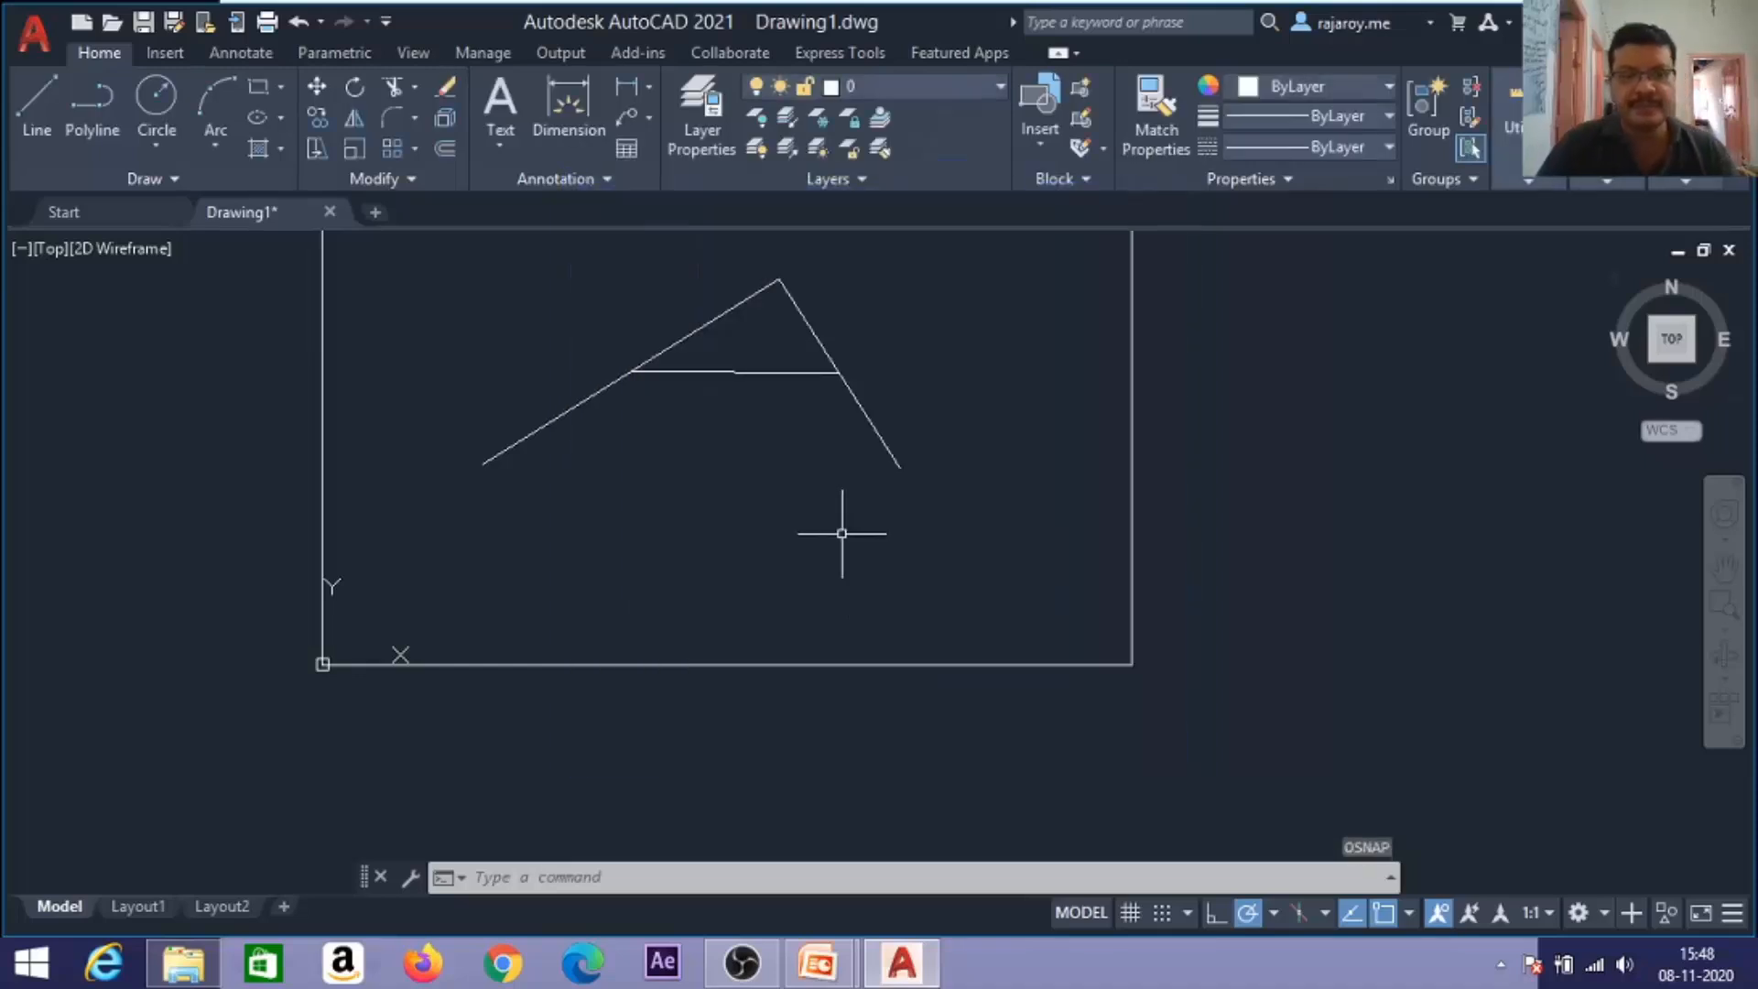
Show the whole drawing and draw a freehand circle inside the border, above the first slanted line's lower end.
{"action": "type", "text": "z"}
{"action": "key", "text": "Return"}
{"action": "type", "text": "a"}
{"action": "key", "text": "Return"}
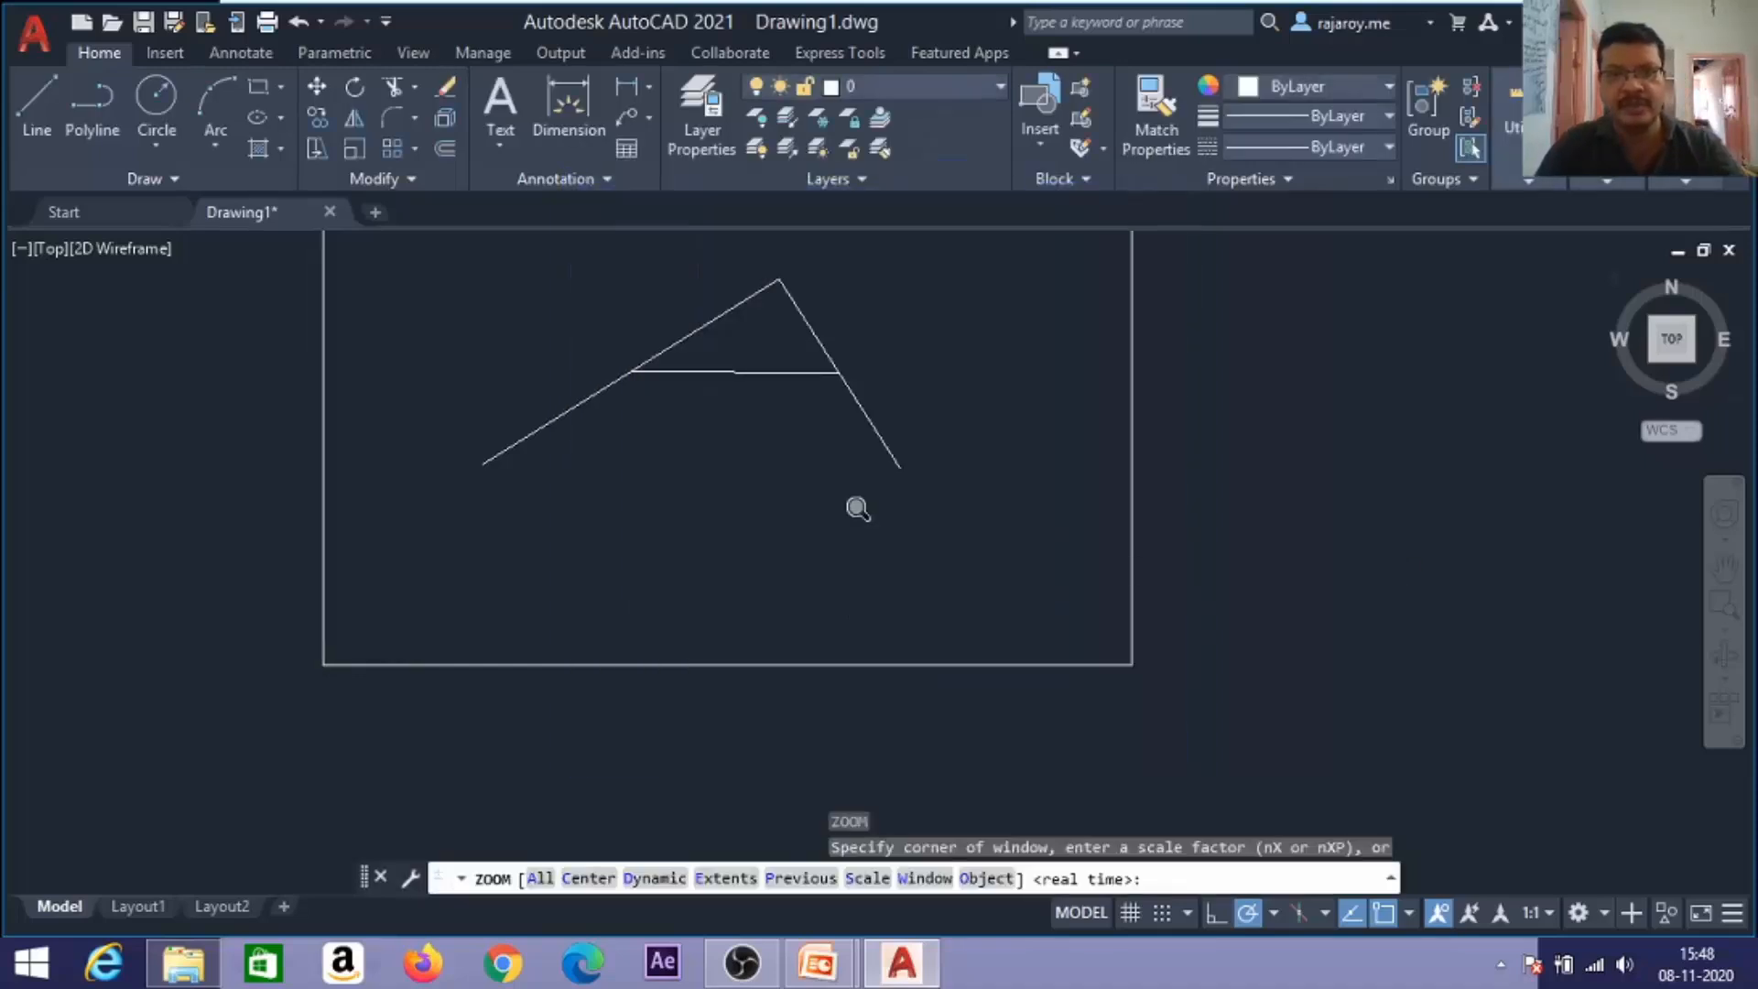
{"action": "left_click", "coordinate": [145, 126]}
{"action": "left_click", "coordinate": [549, 445]}
{"action": "left_click", "coordinate": [589, 381]}
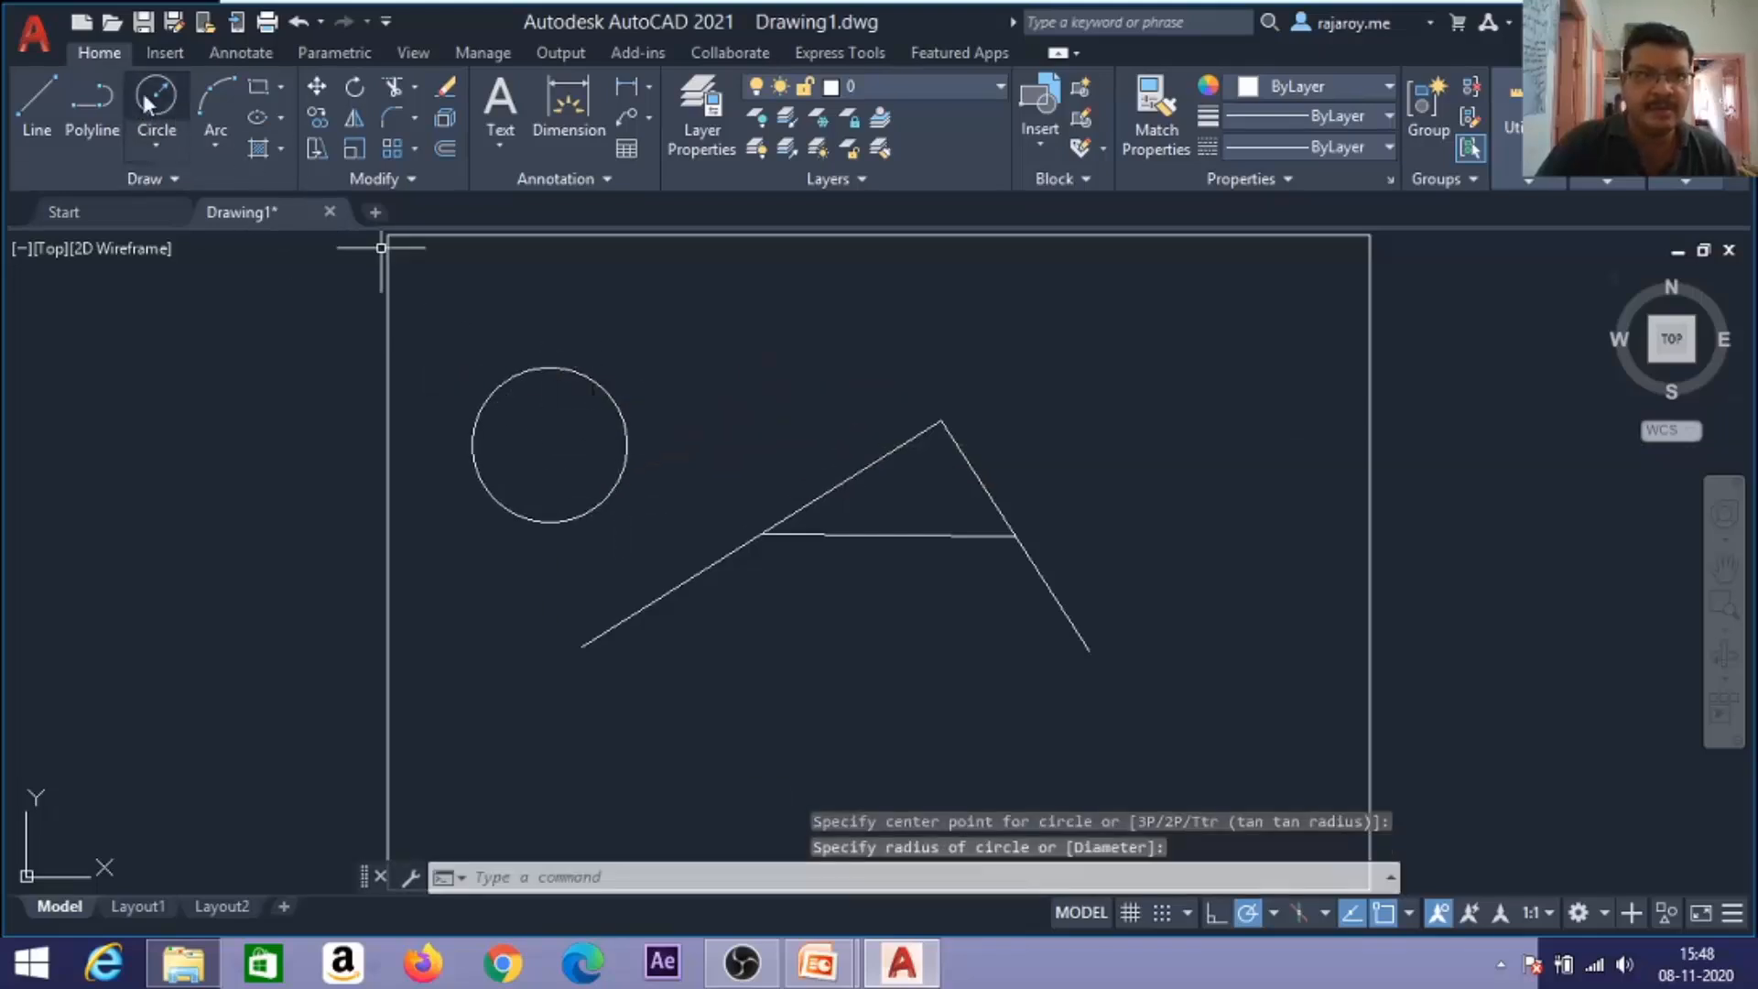
Draw a line from the circle's center to the lower endpoint of the first slanted line.
{"action": "left_click", "coordinate": [51, 92]}
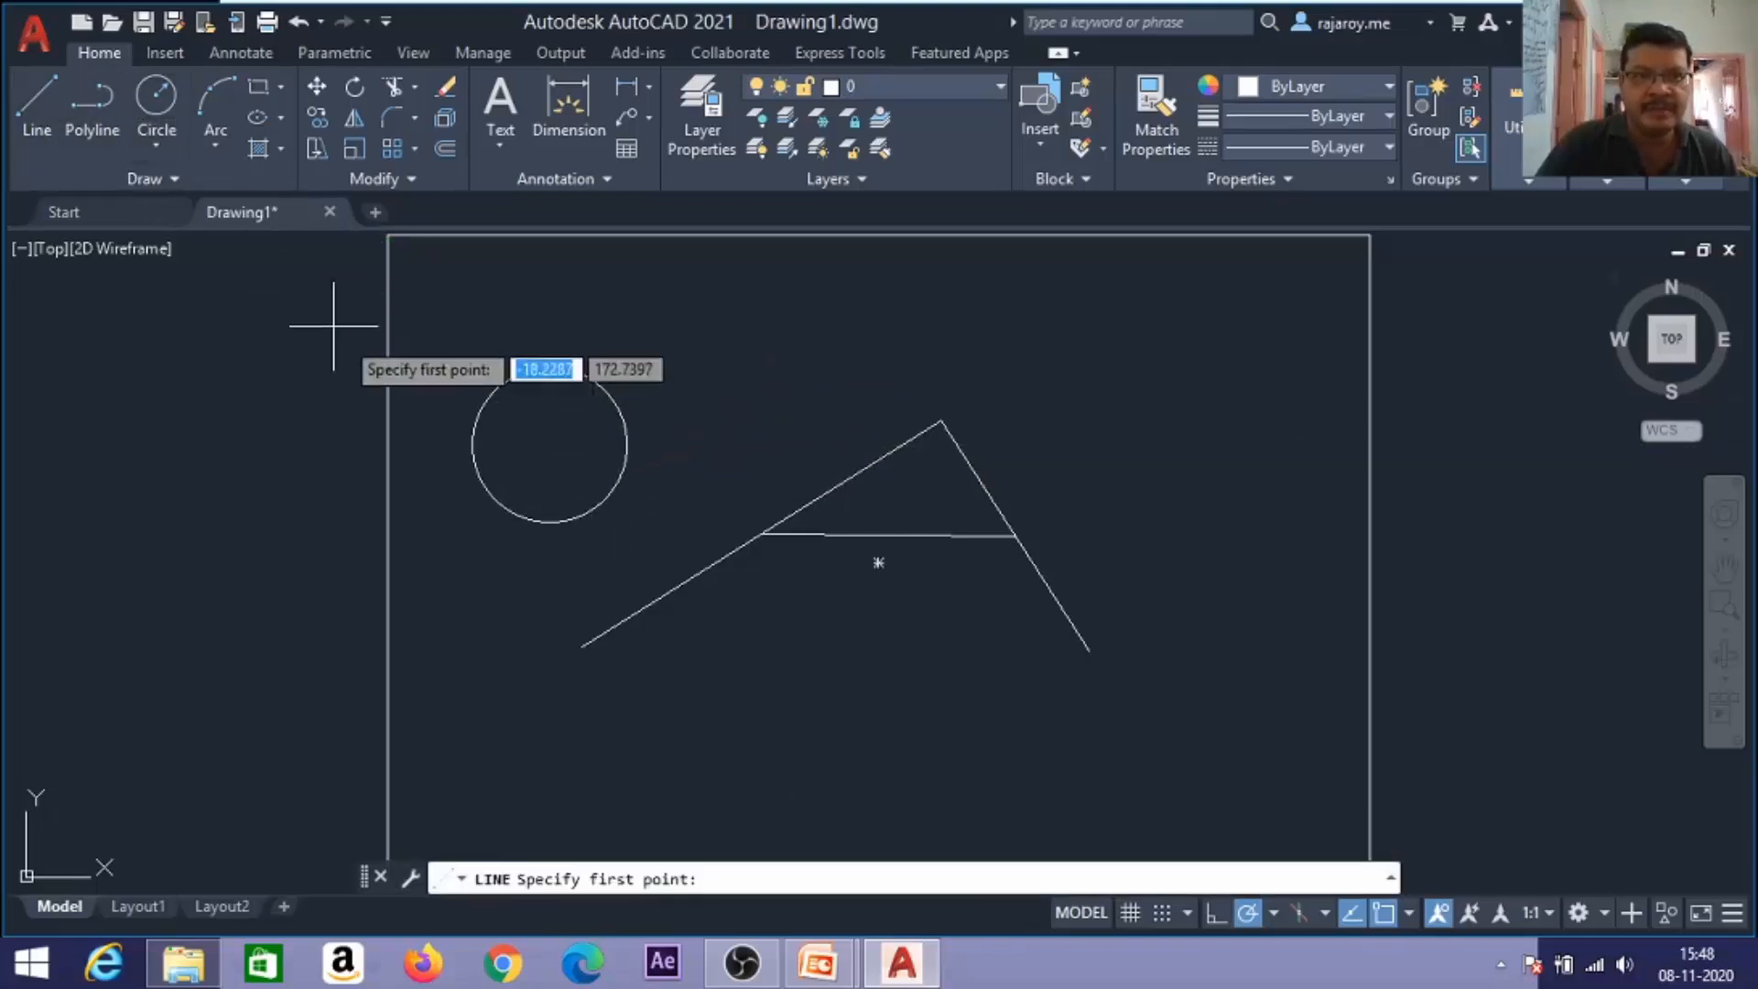
{"action": "left_click", "coordinate": [549, 445]}
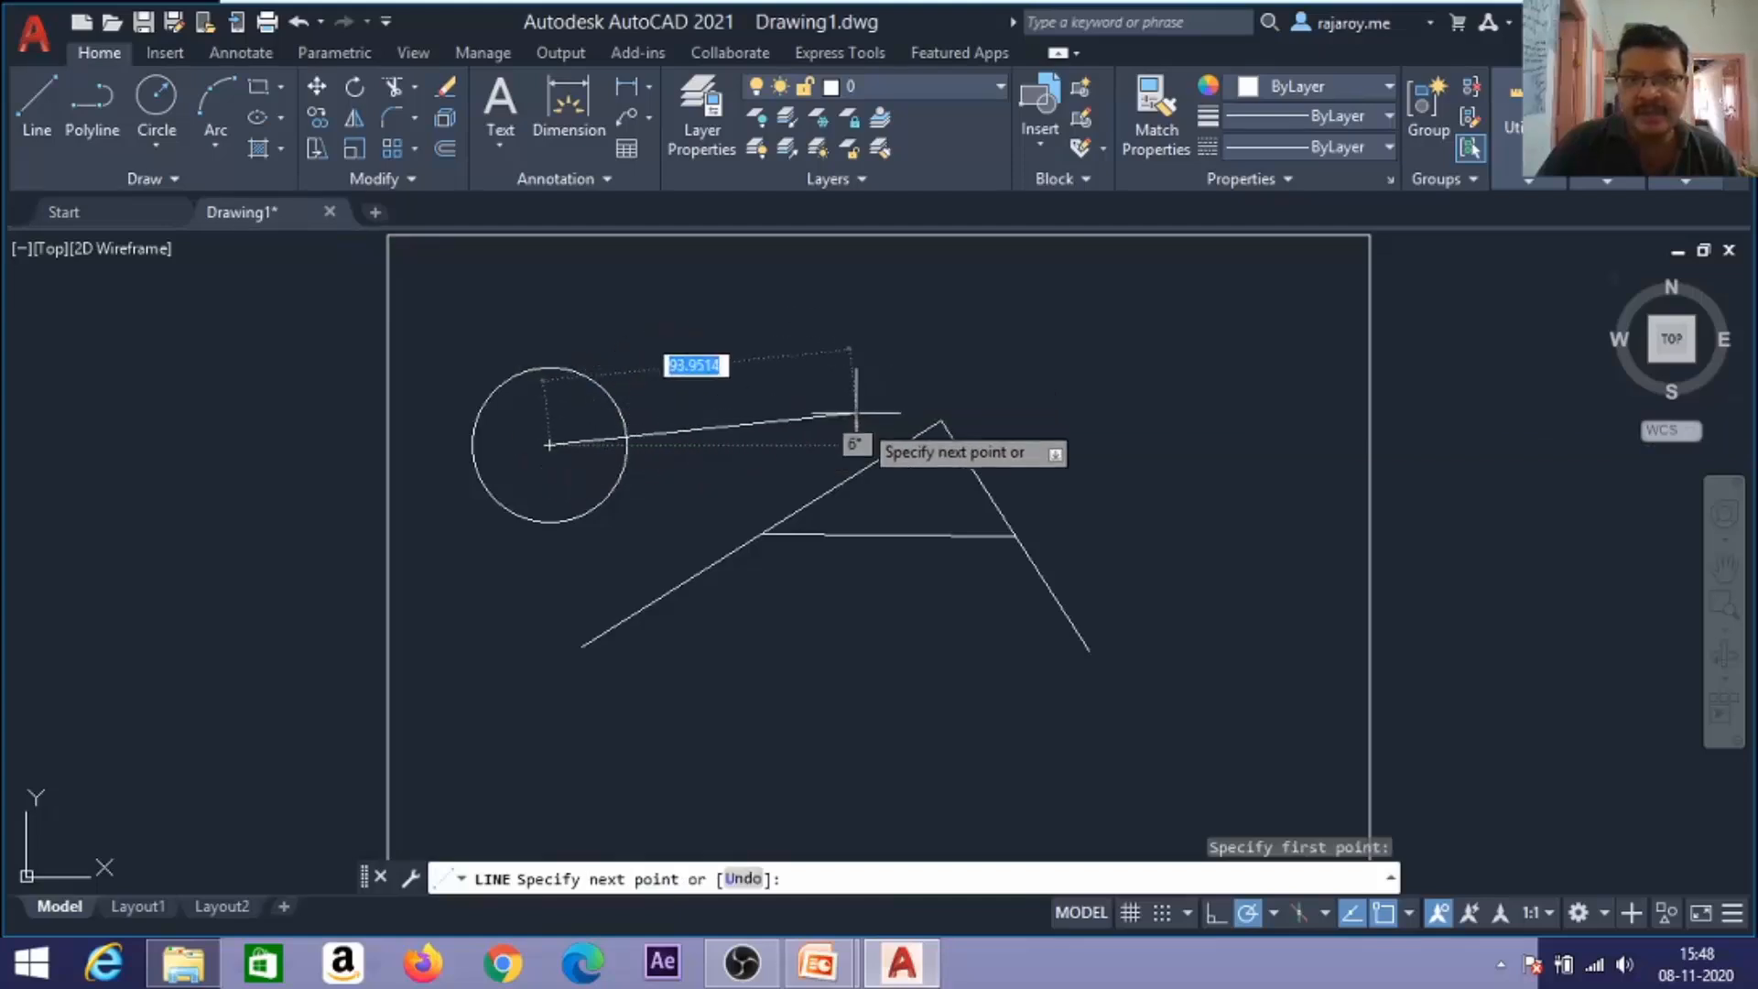
{"action": "left_click", "coordinate": [582, 647]}
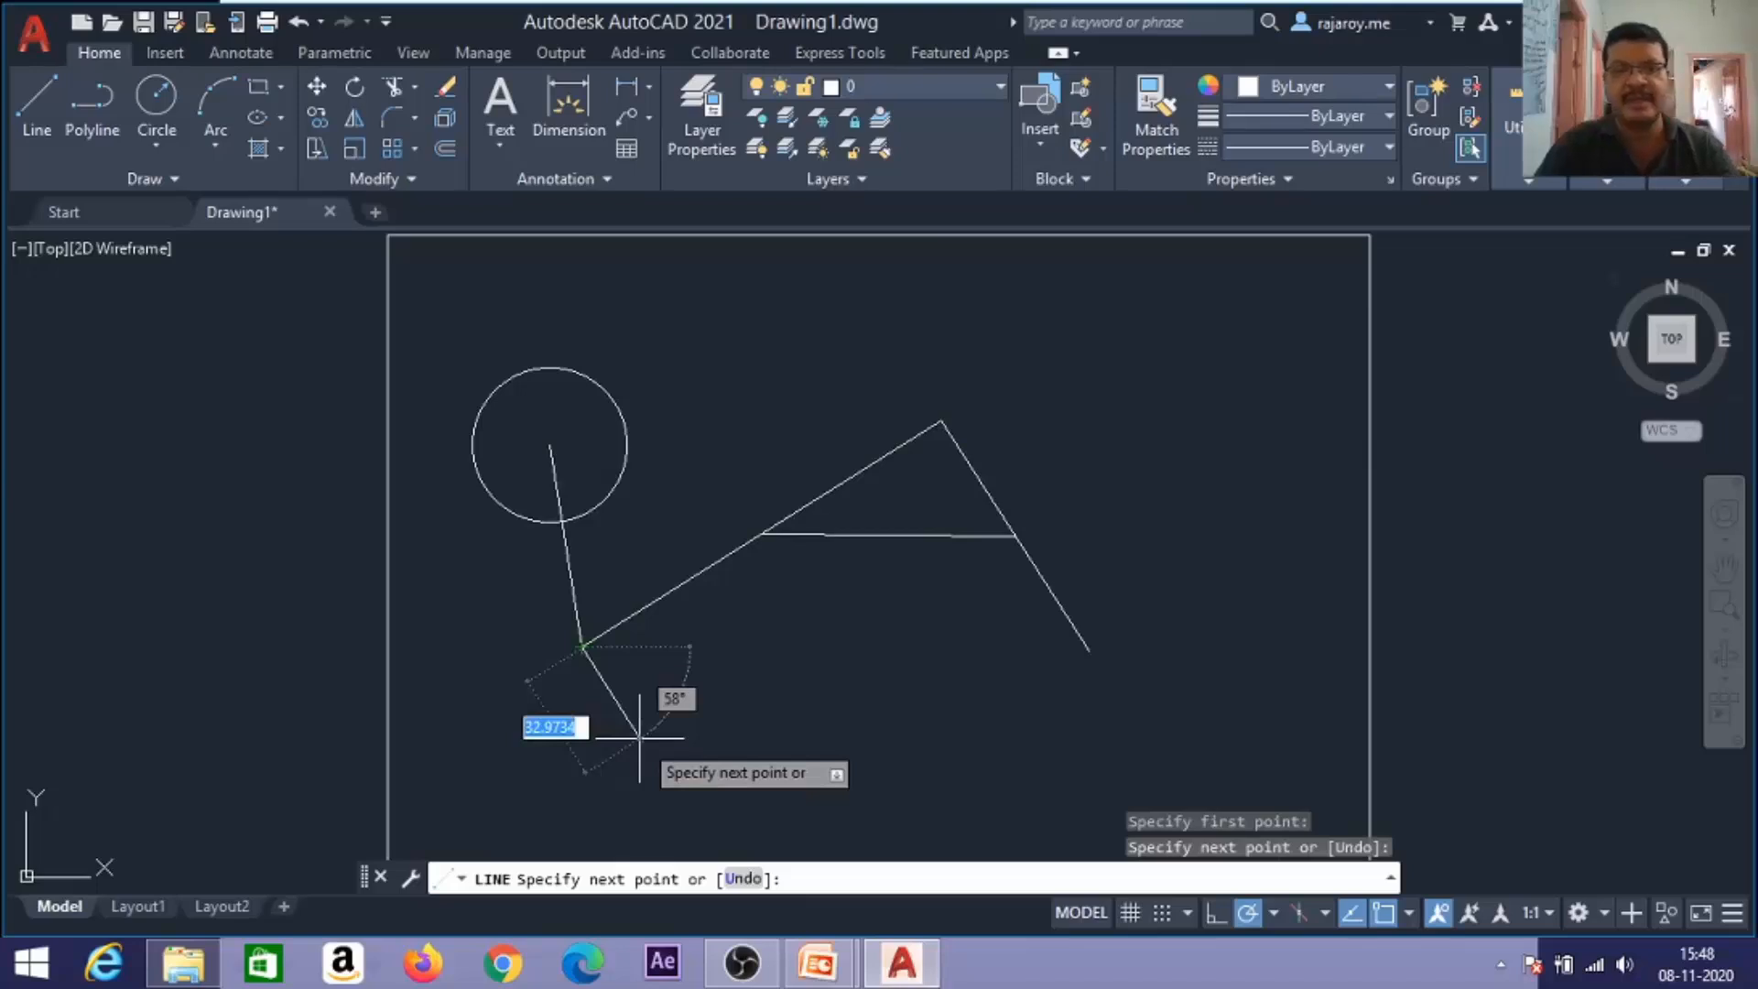
{"action": "key", "text": "Return"}
Draw a horizontal line from a free point to the right of the circle to the circle's topmost point.
{"action": "left_click", "coordinate": [37, 105]}
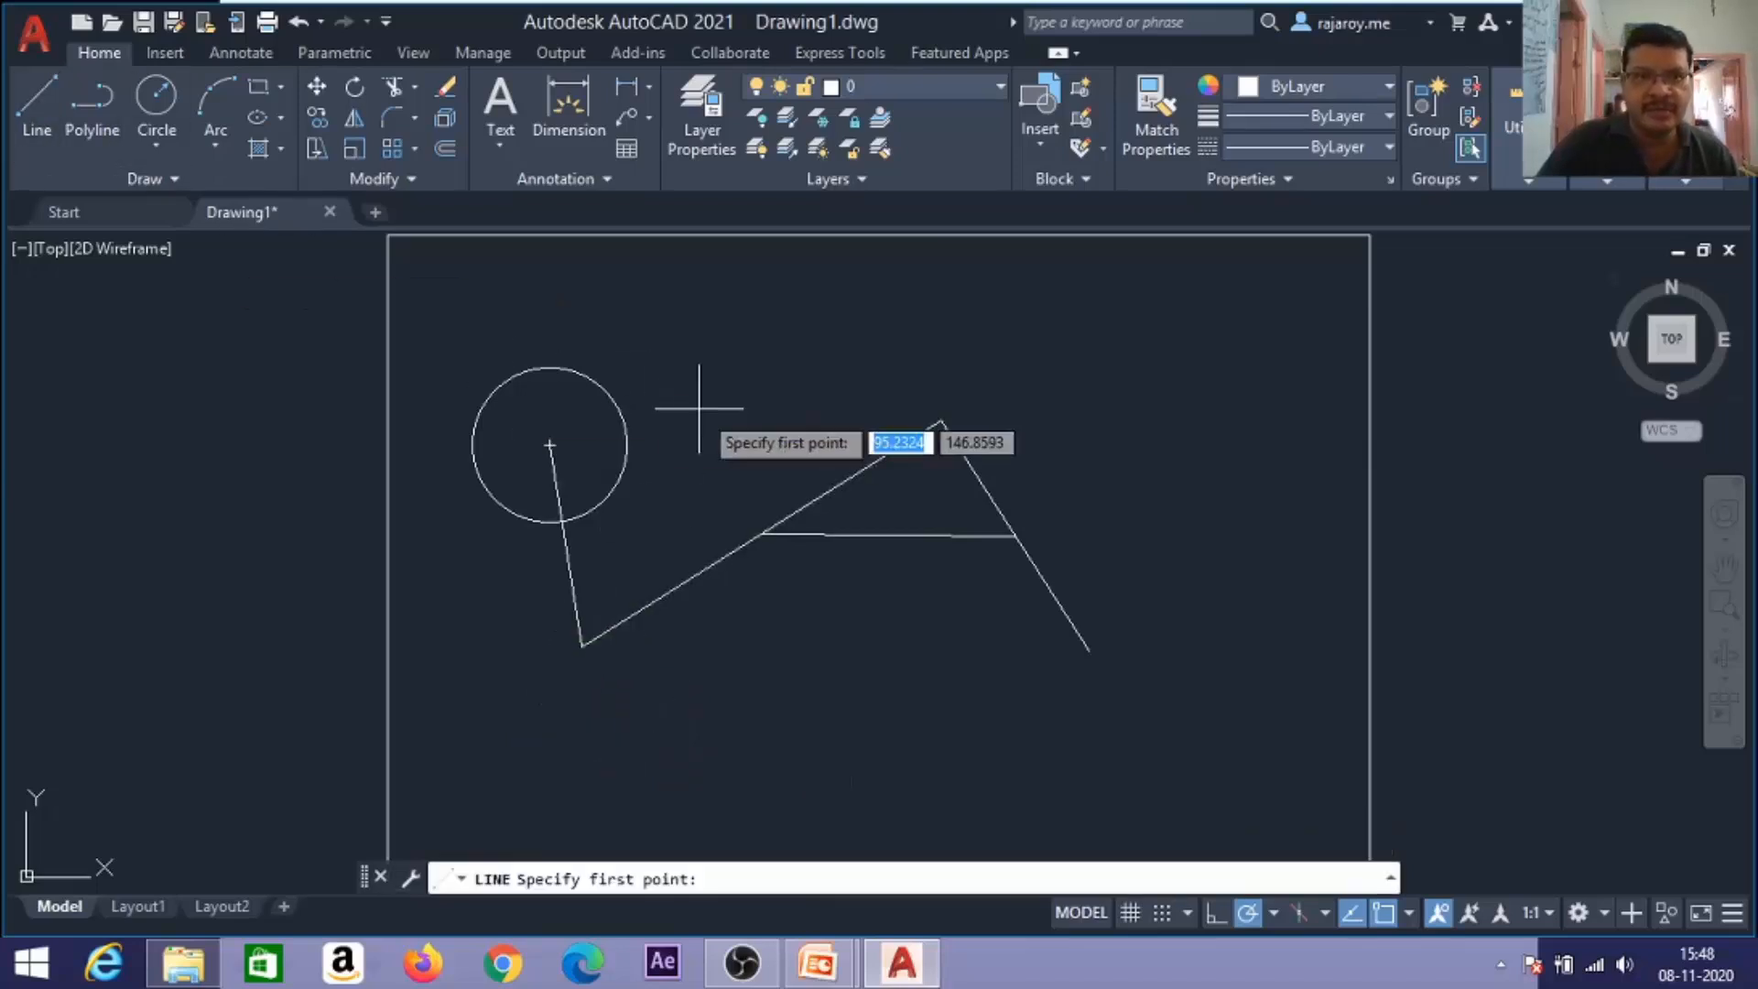
{"action": "left_click", "coordinate": [789, 366]}
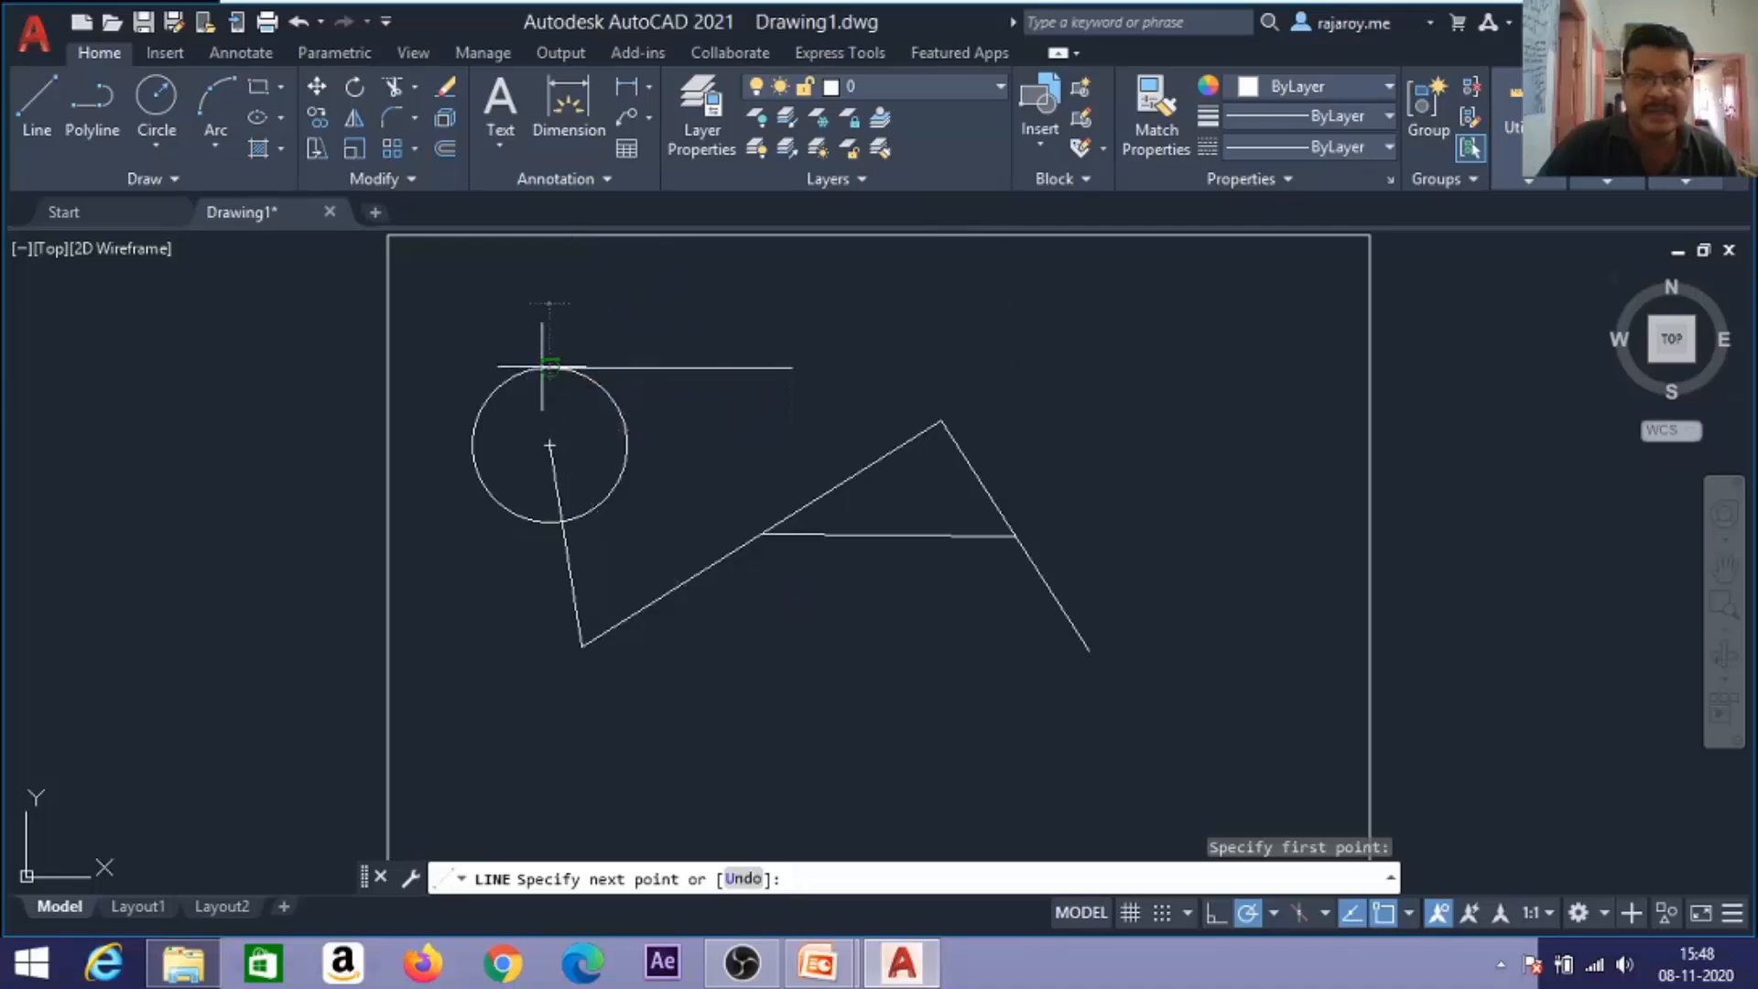
{"action": "left_click", "coordinate": [549, 366]}
{"action": "key", "text": "Return"}
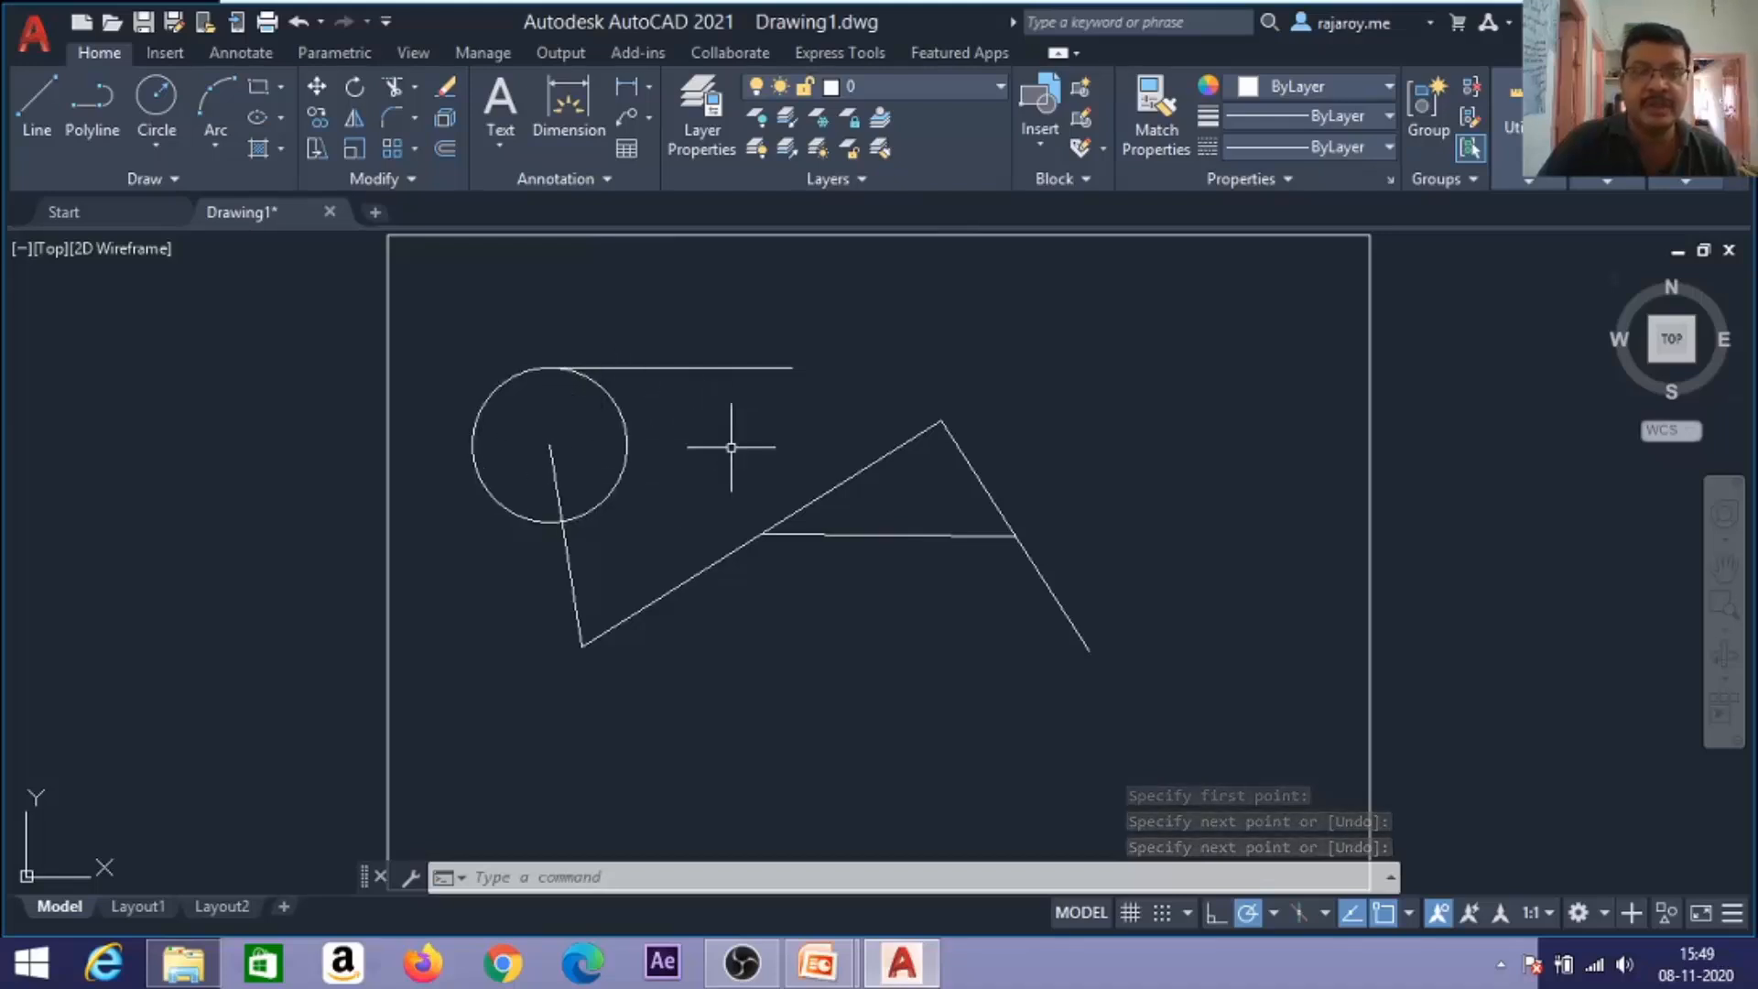
Draw an 80 mm line from a free point at the lower right of the figure, parallel to the second slanted line.
{"action": "left_click", "coordinate": [36, 101]}
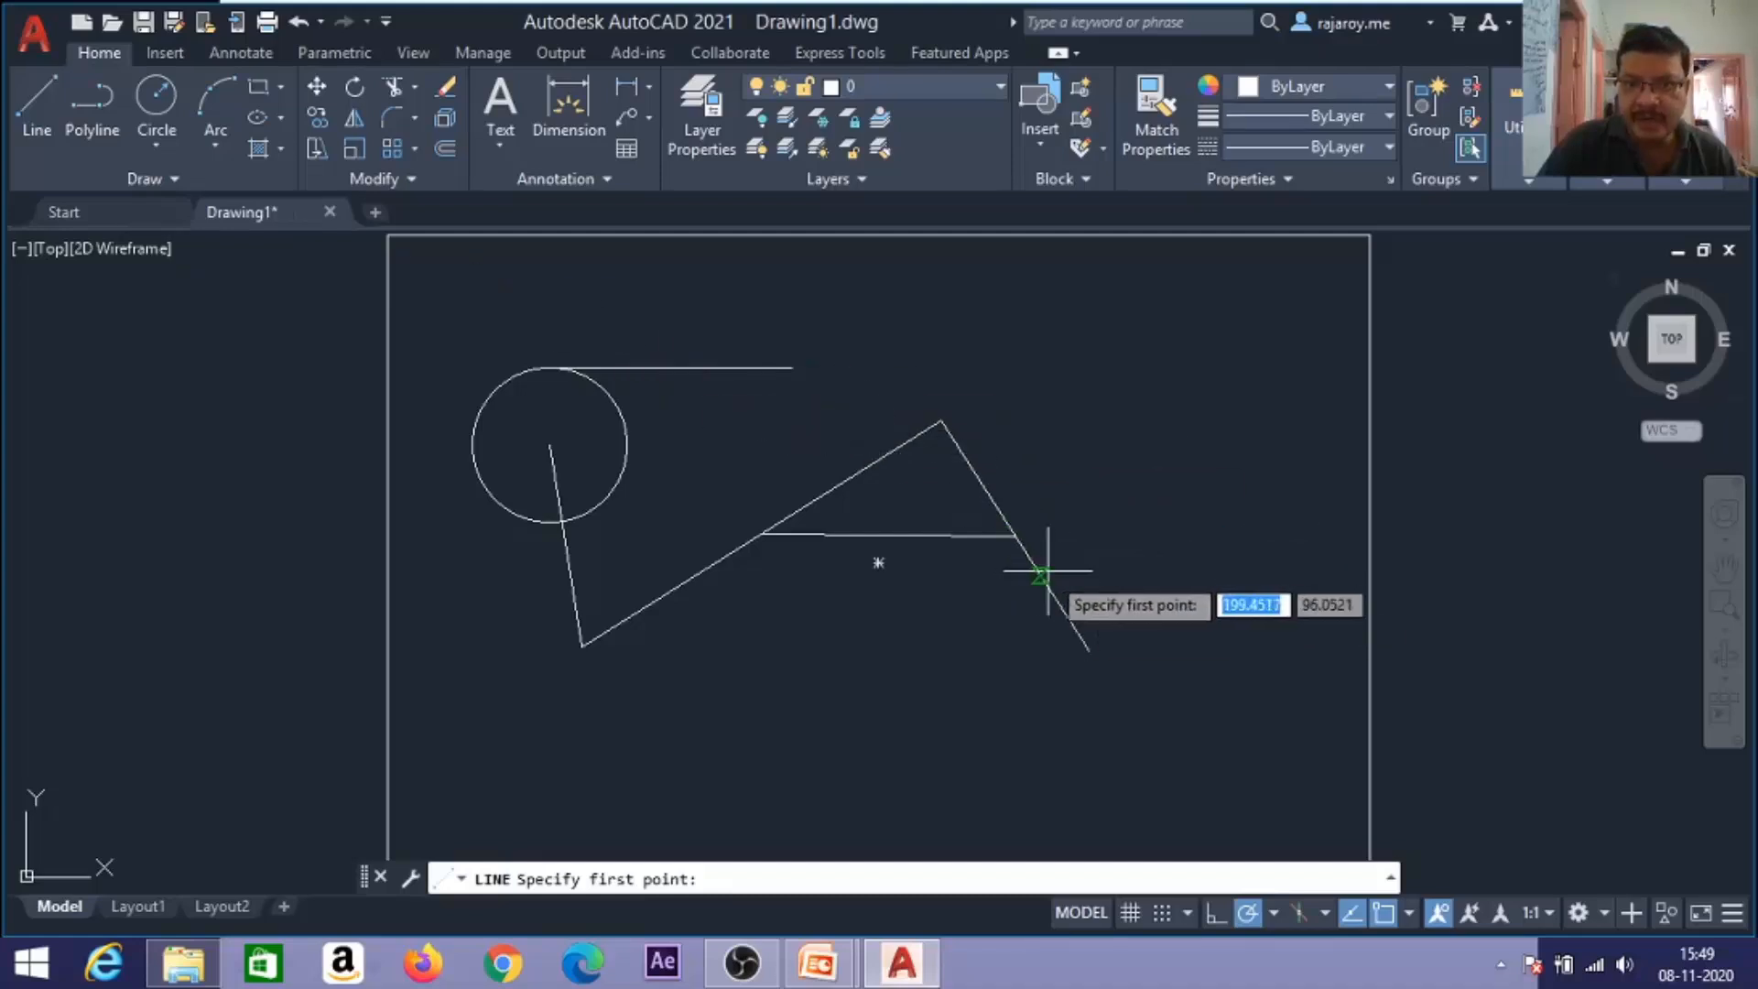
{"action": "left_click", "coordinate": [1241, 646]}
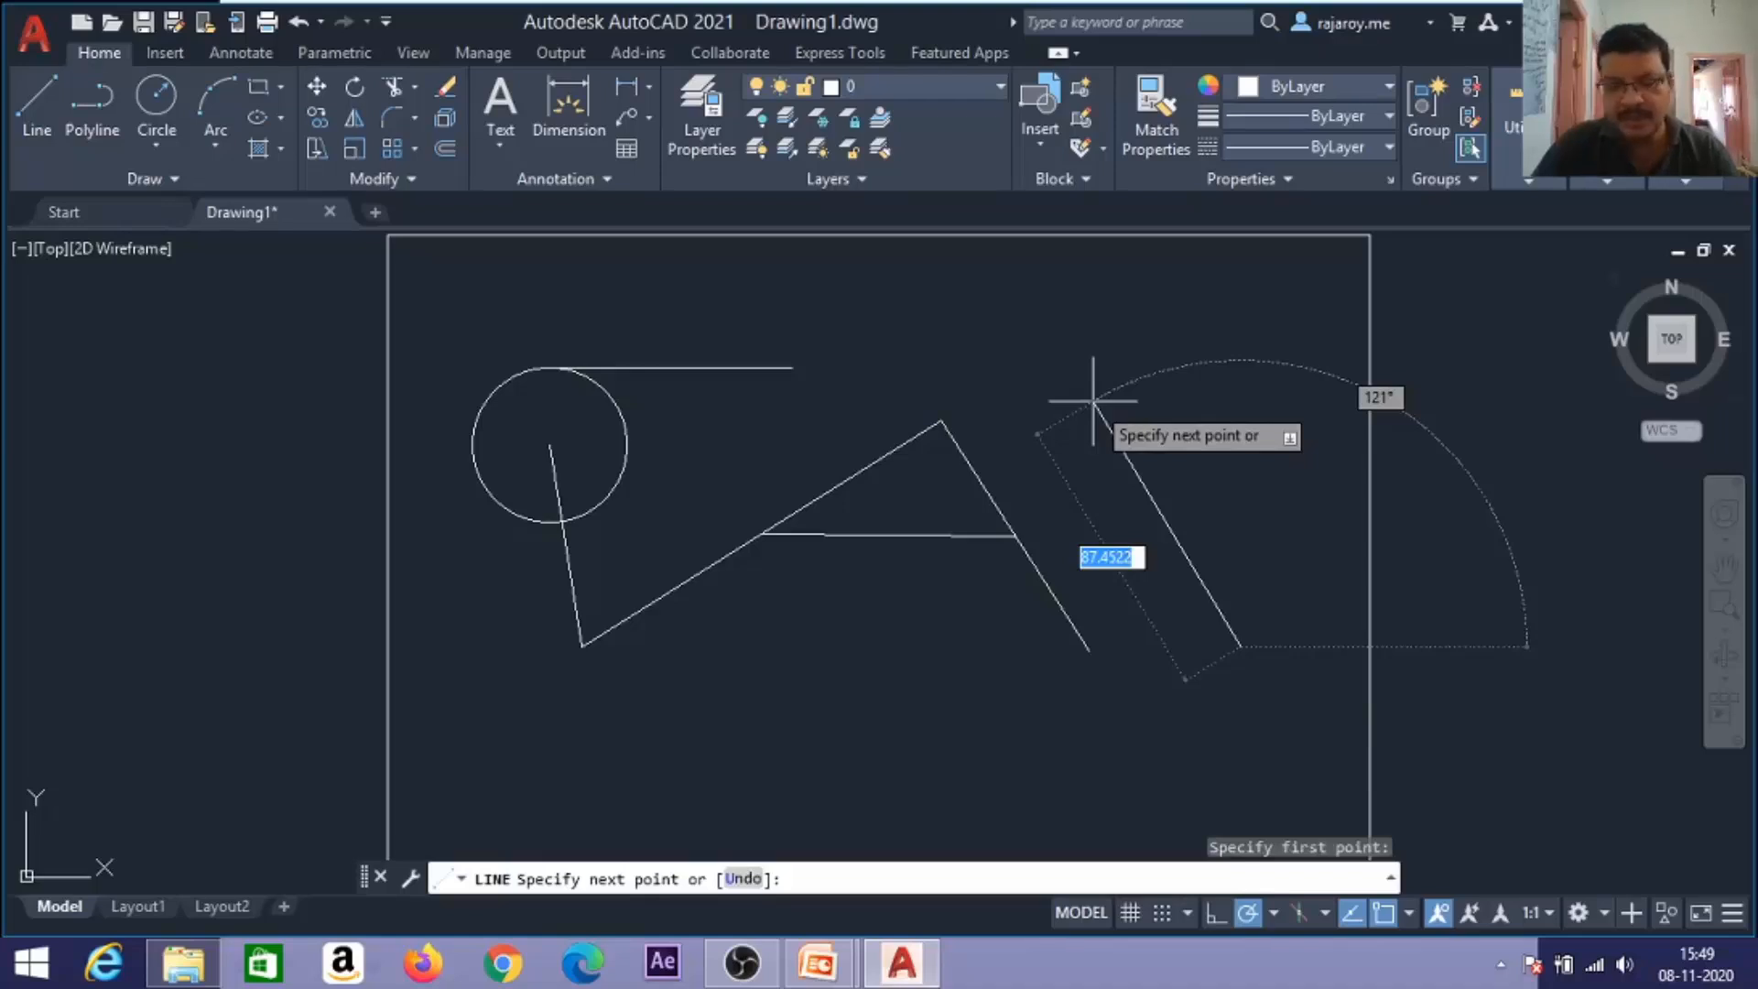
{"action": "key", "text": "F8"}
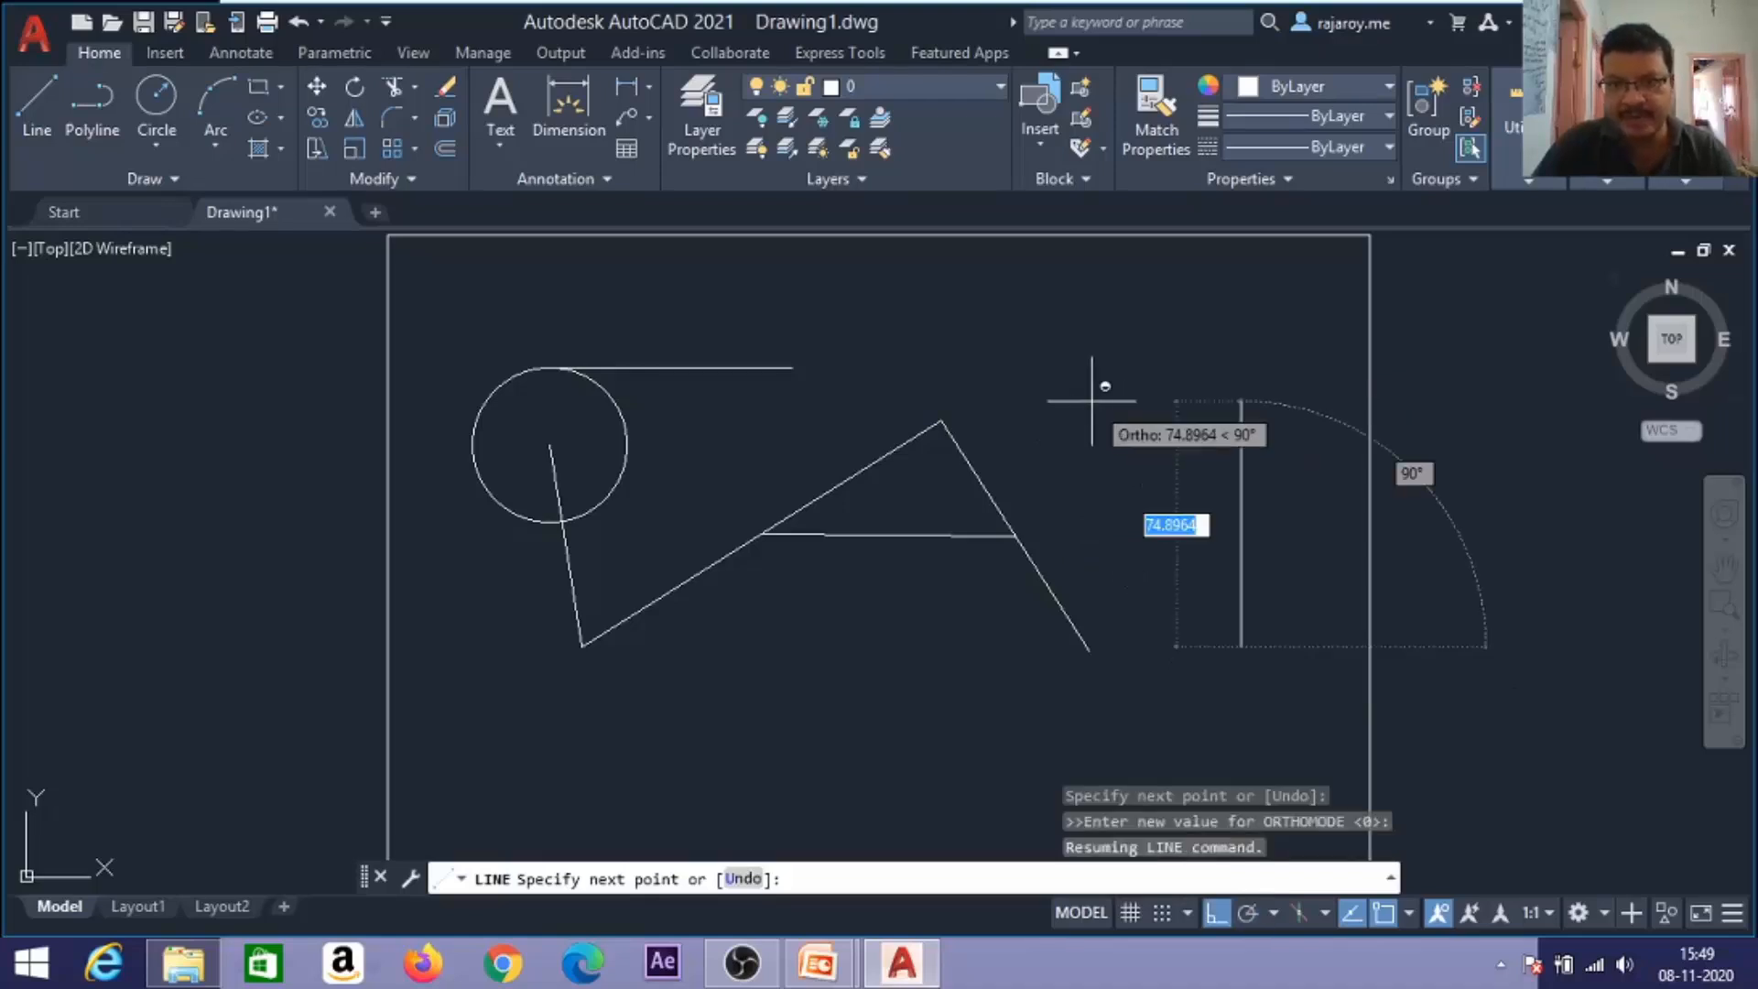
{"action": "right_click", "coordinate": [1094, 407], "text": "shift"}
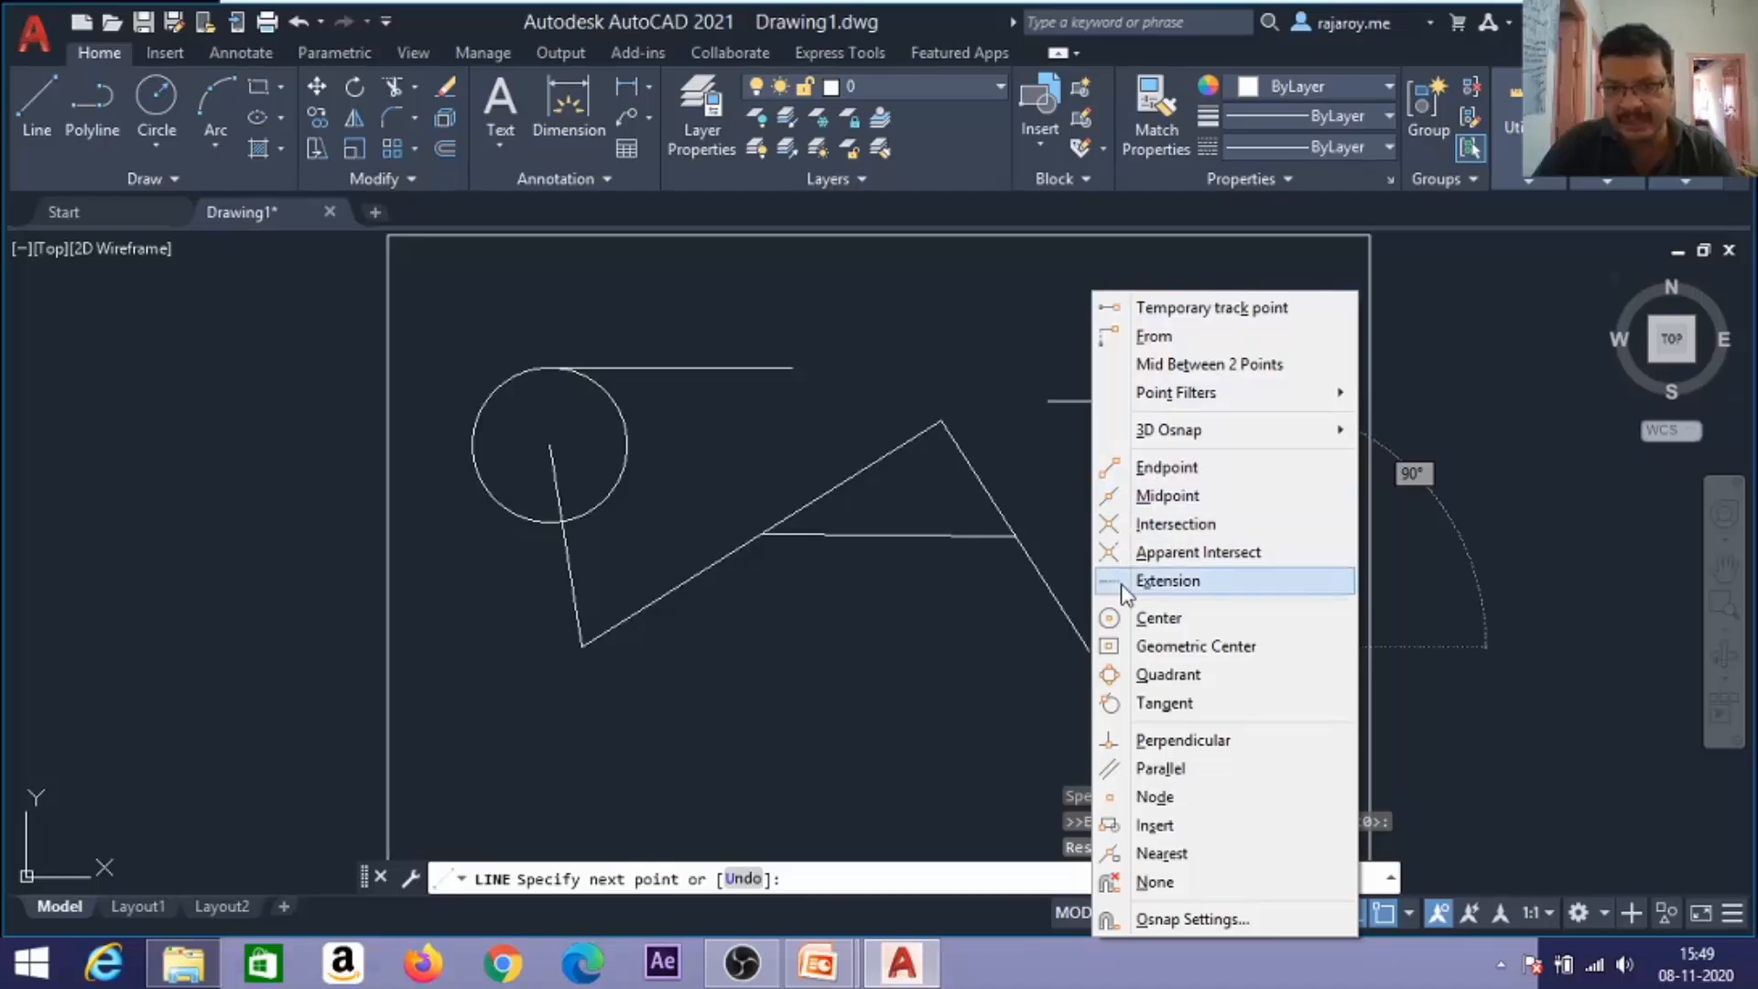
{"action": "left_click", "coordinate": [1160, 769]}
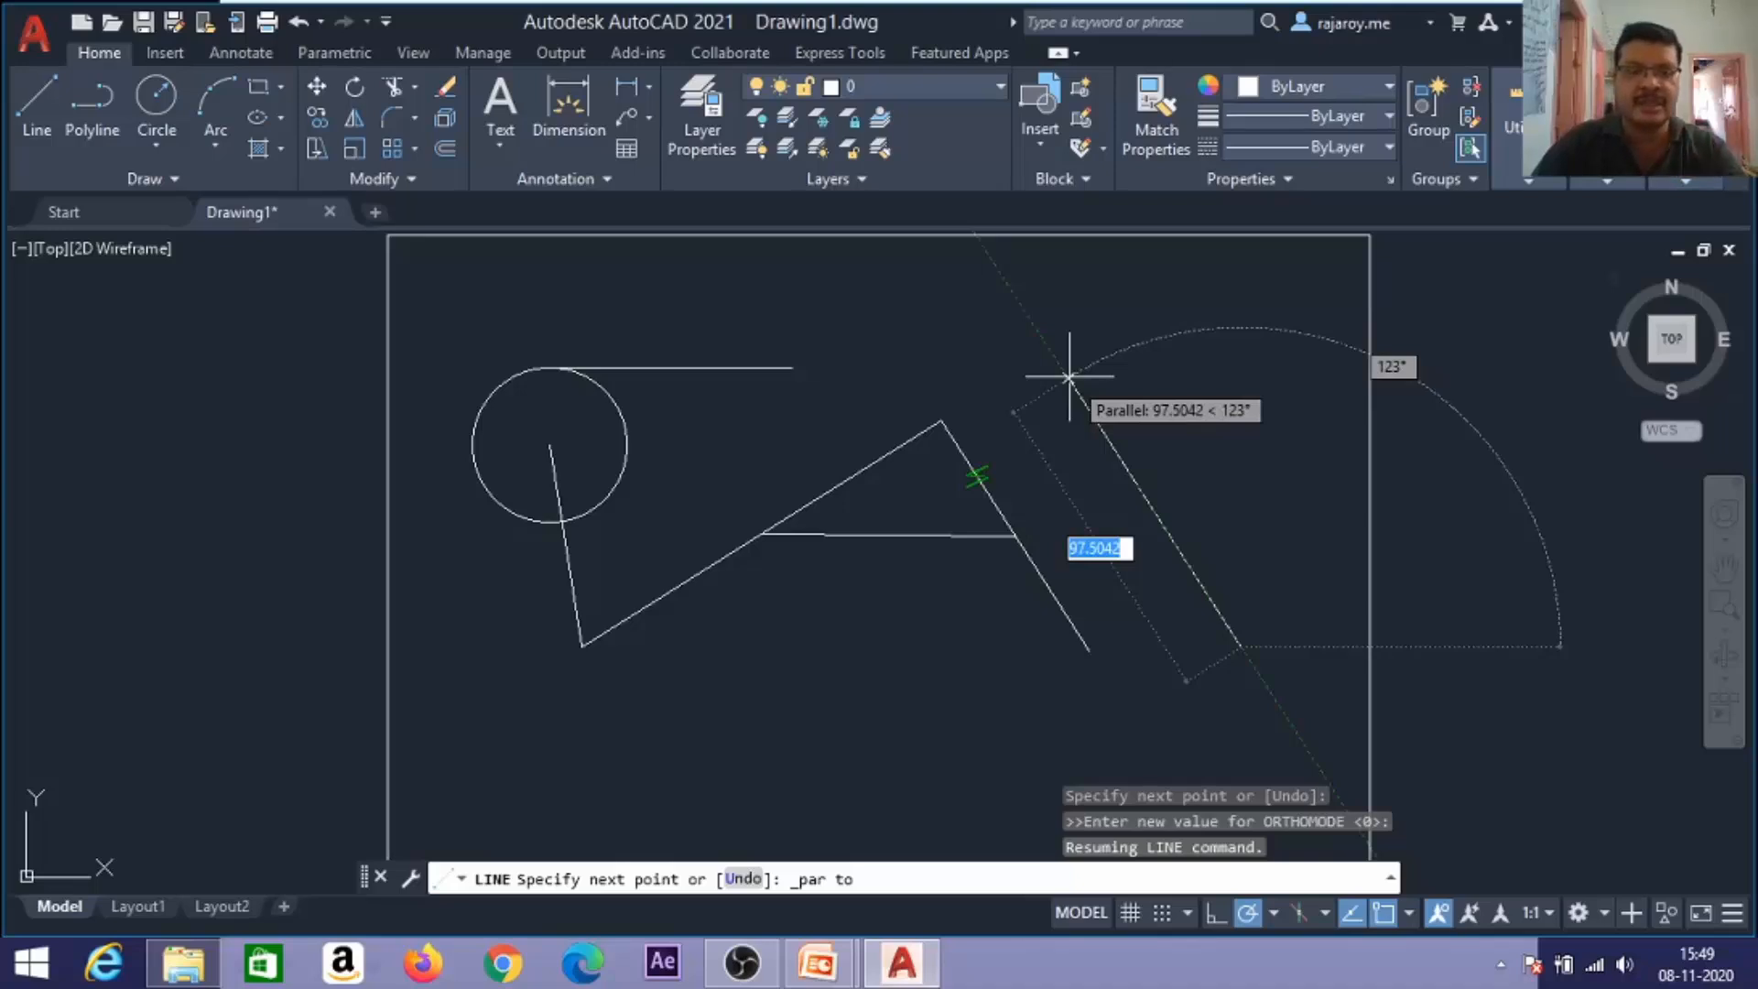
{"action": "type", "text": "80"}
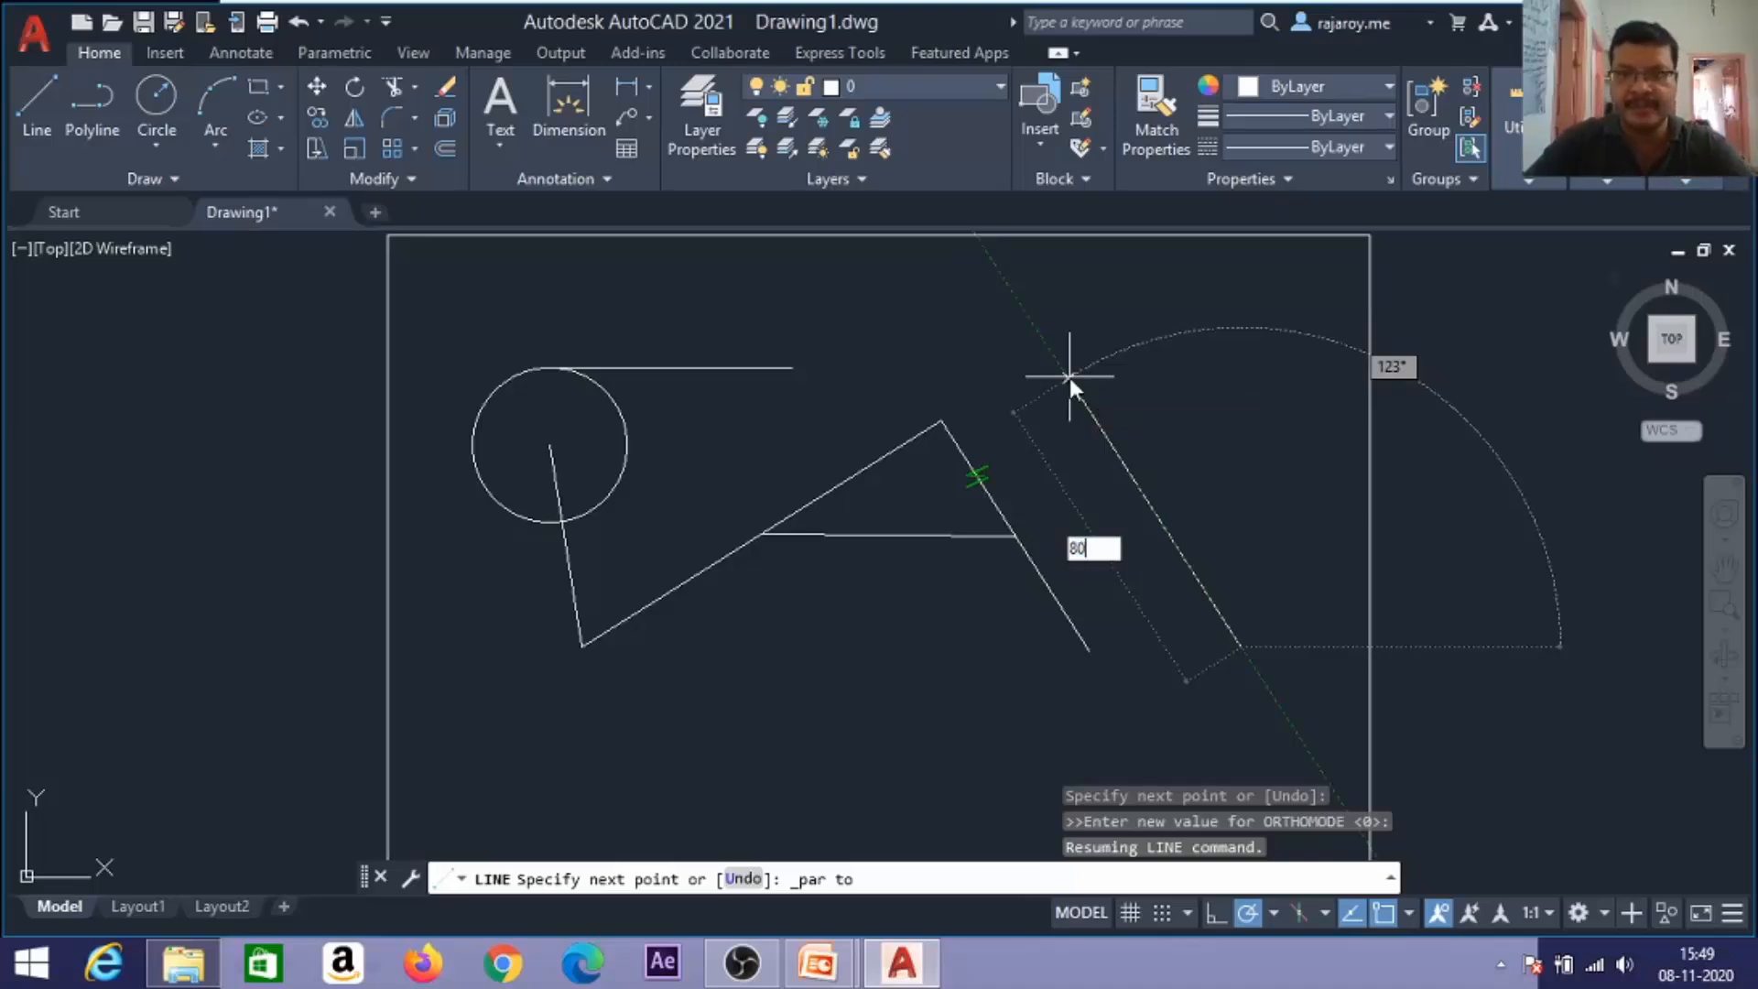
{"action": "key", "text": "Return"}
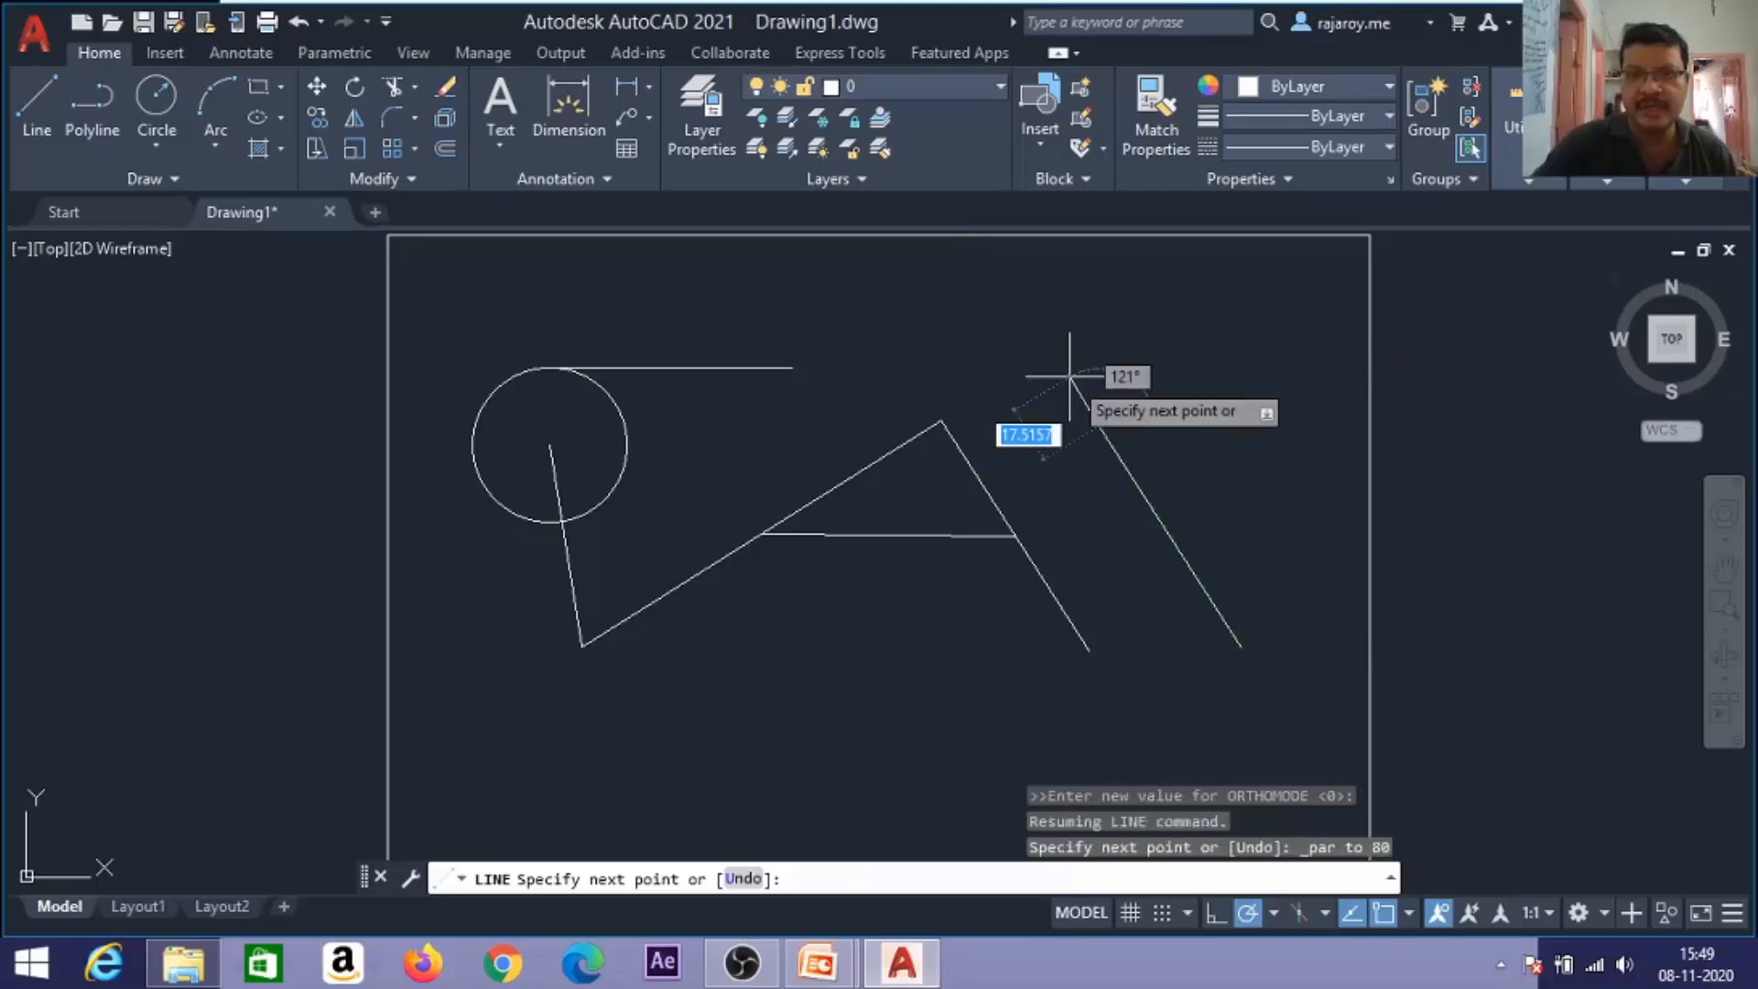
{"action": "key", "text": "Return"}
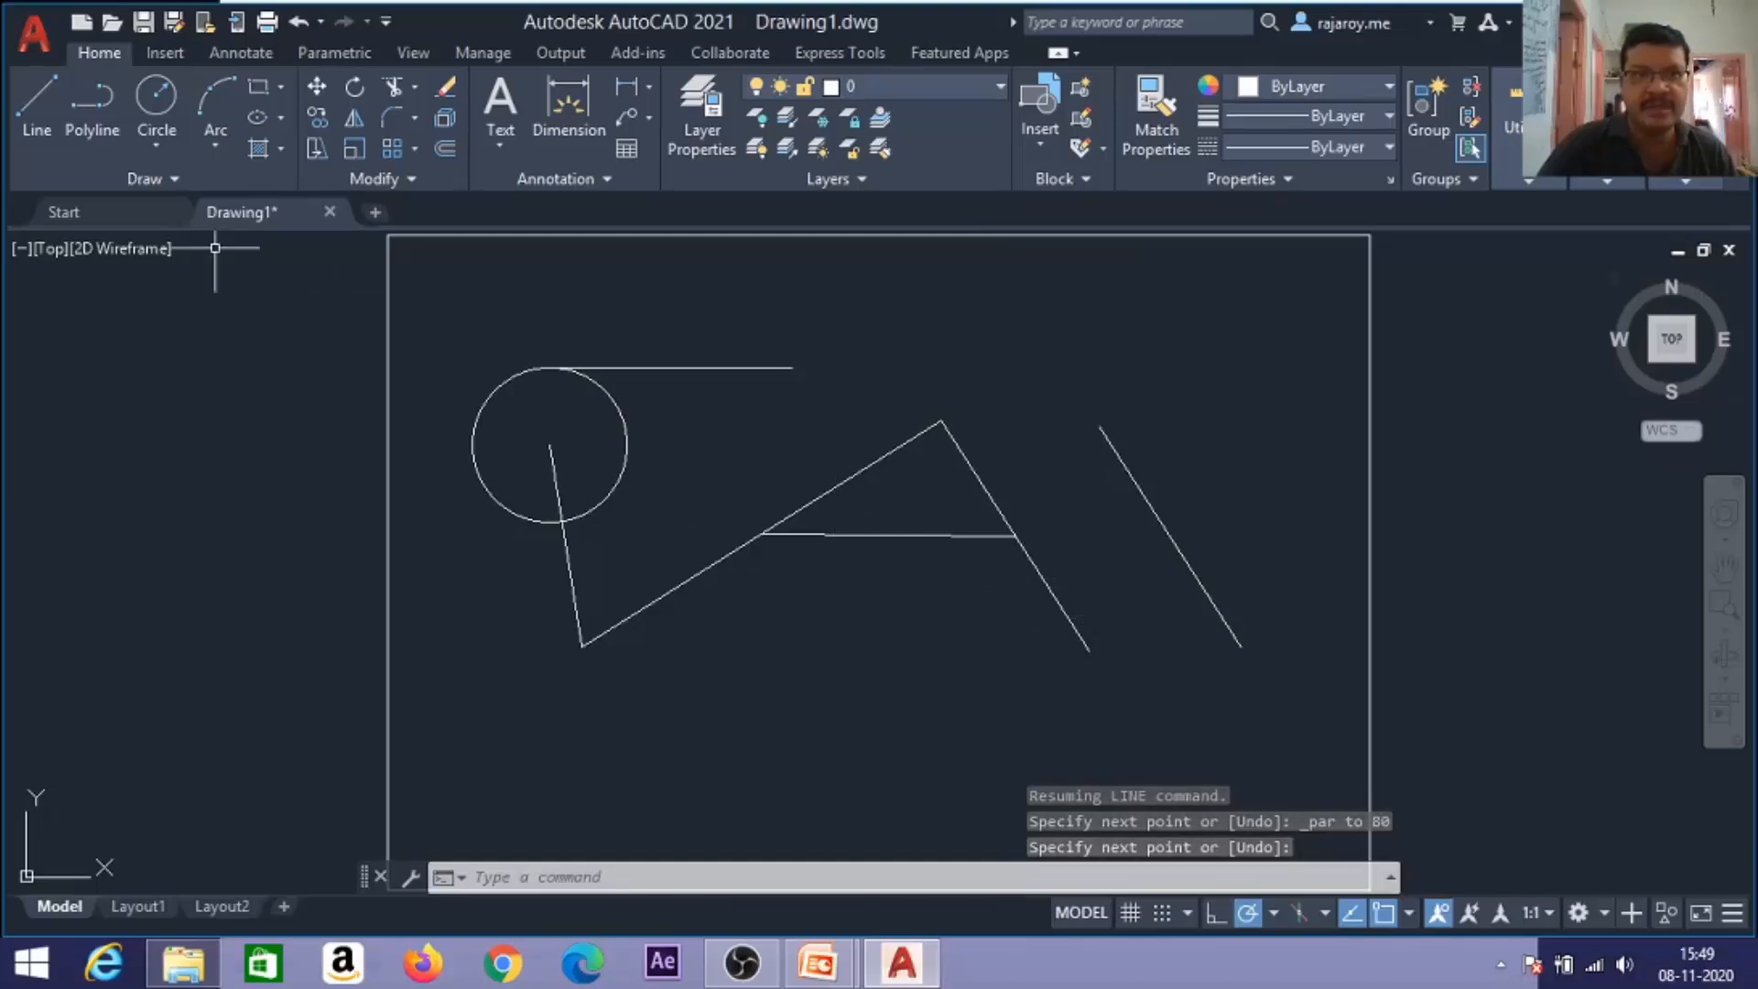
Draw a line from a free point below the first slanted line, ending perpendicular on that line.
{"action": "left_click", "coordinate": [41, 99]}
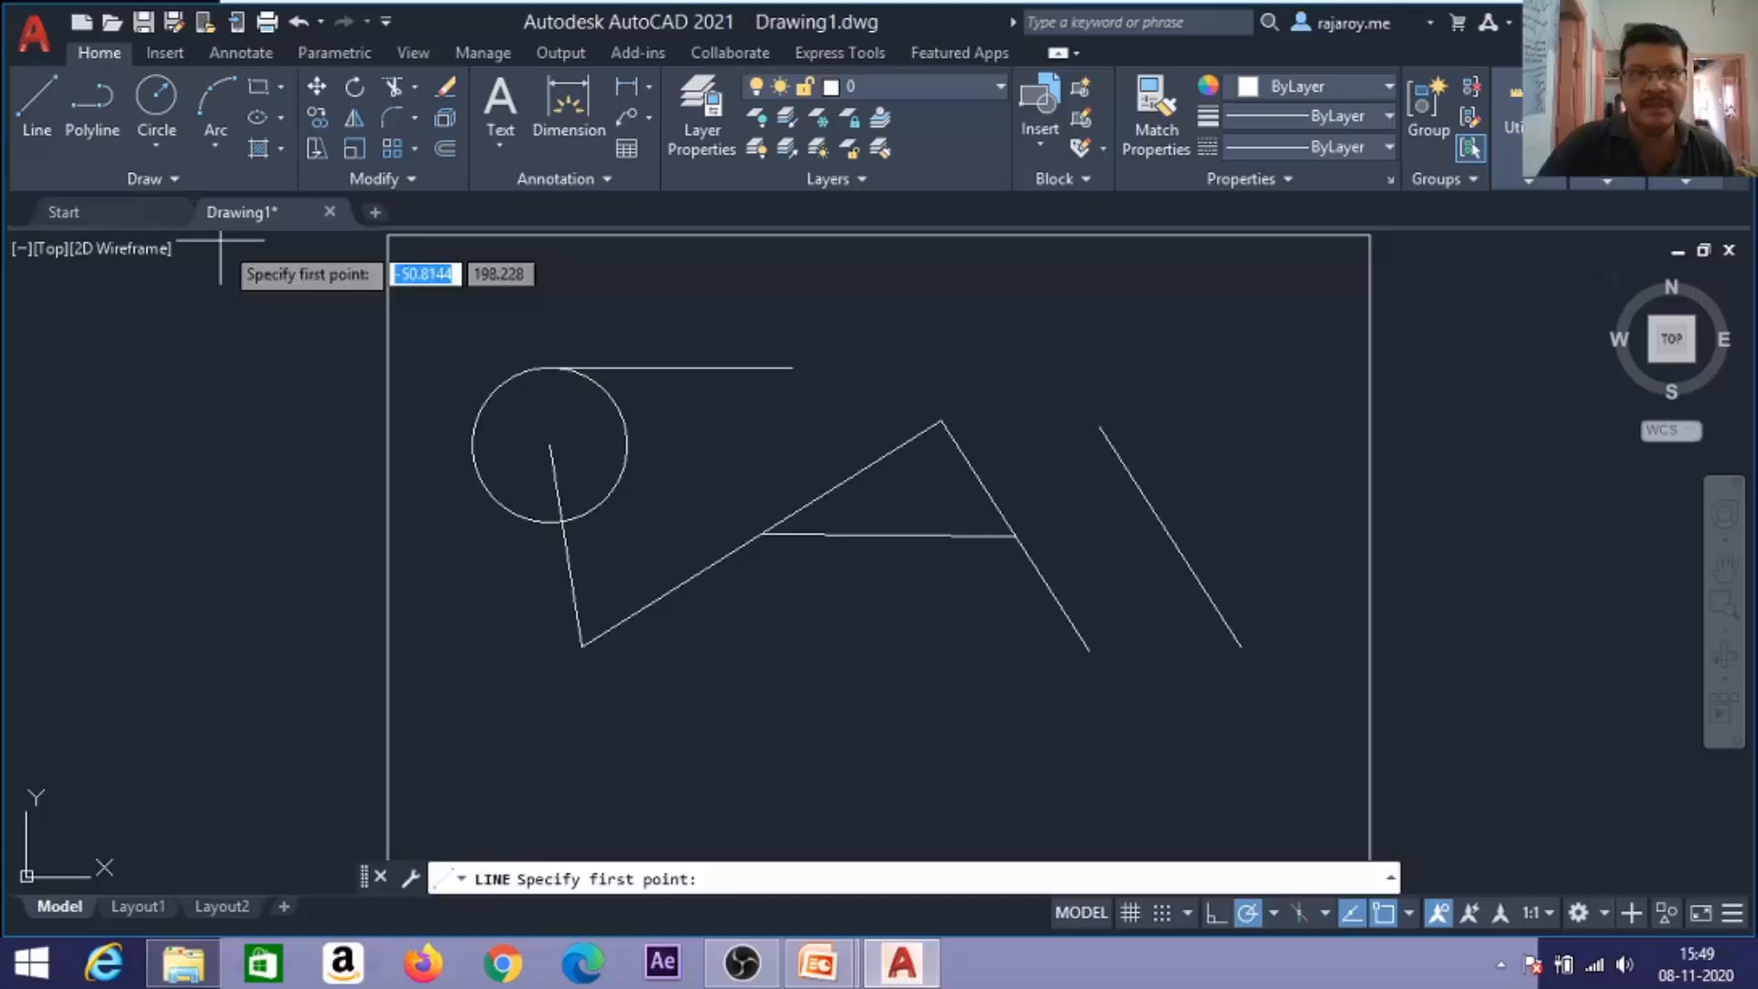
{"action": "left_click", "coordinate": [806, 648]}
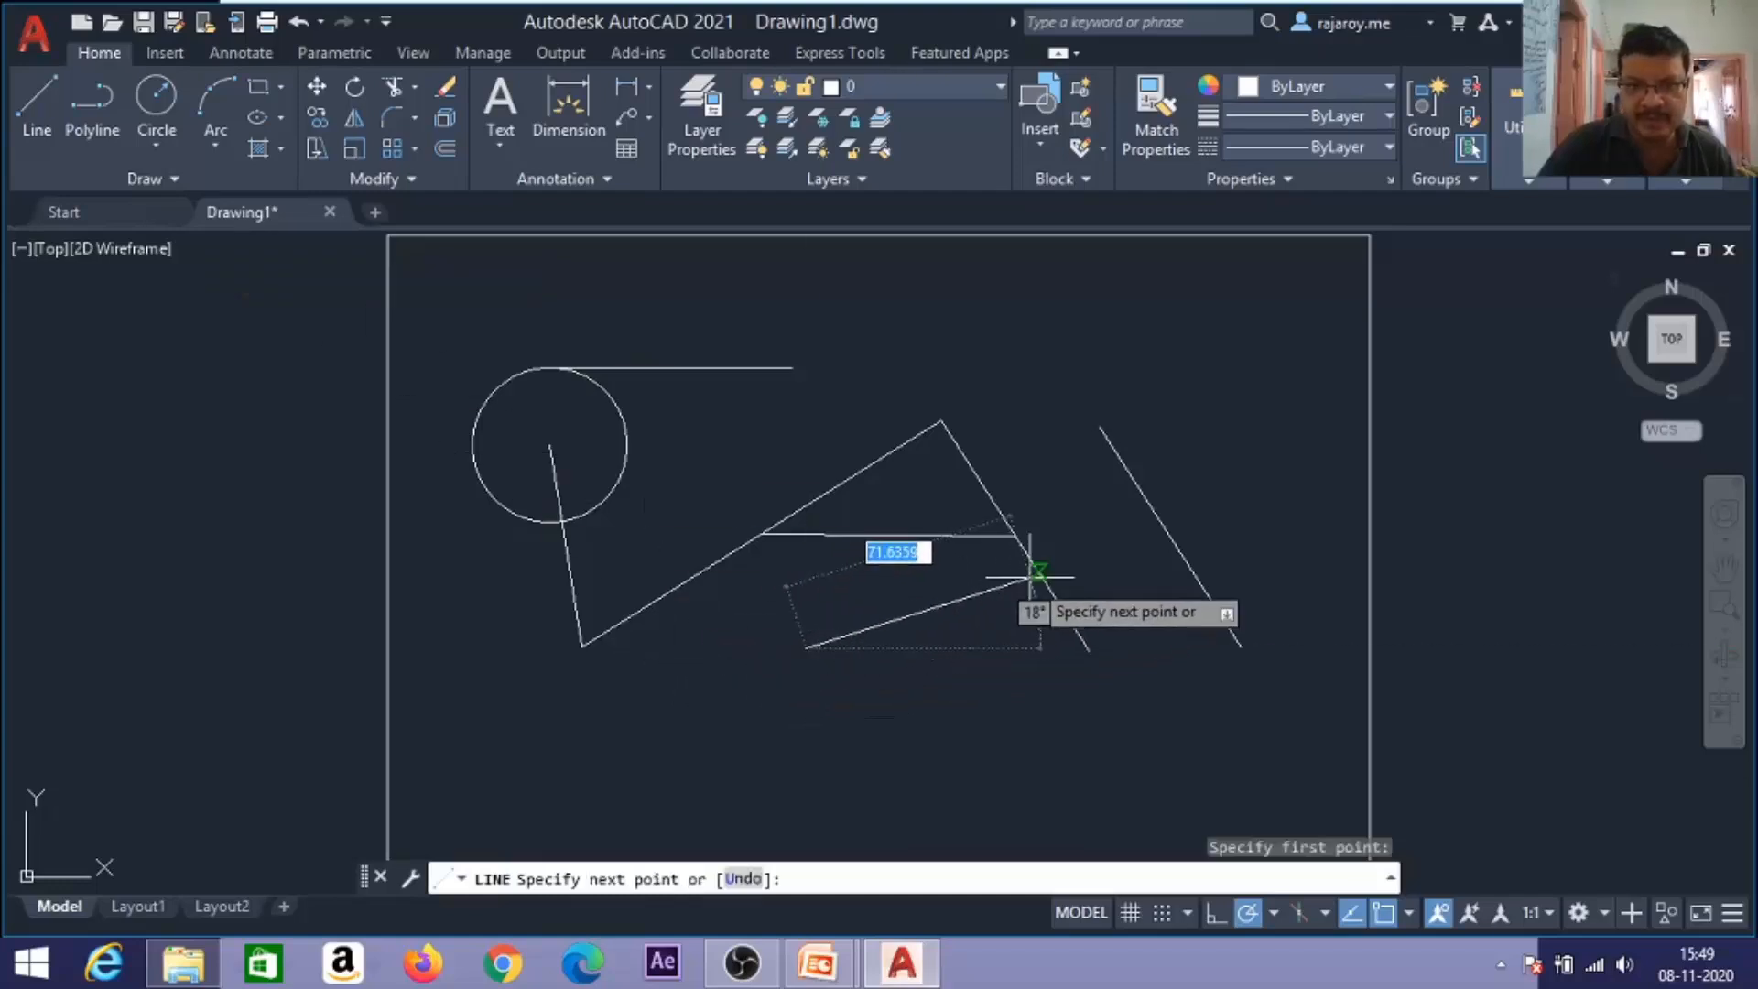
{"action": "right_click", "coordinate": [722, 595], "text": "shift"}
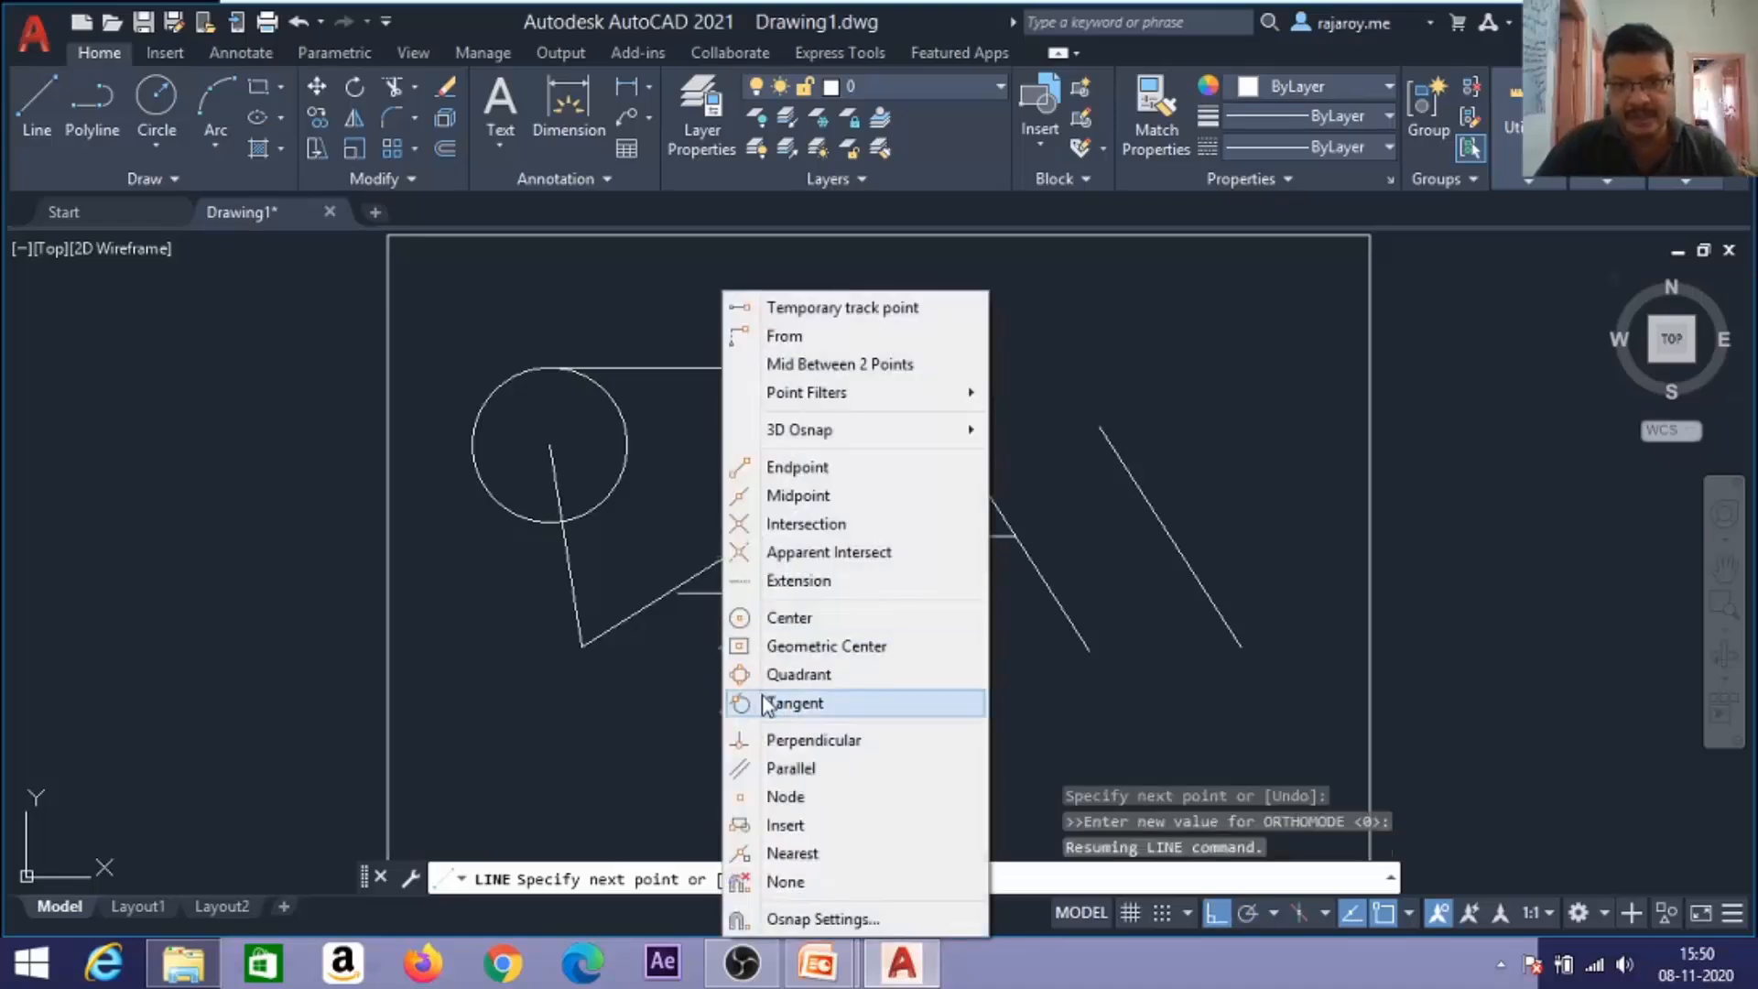
{"action": "left_click", "coordinate": [789, 740]}
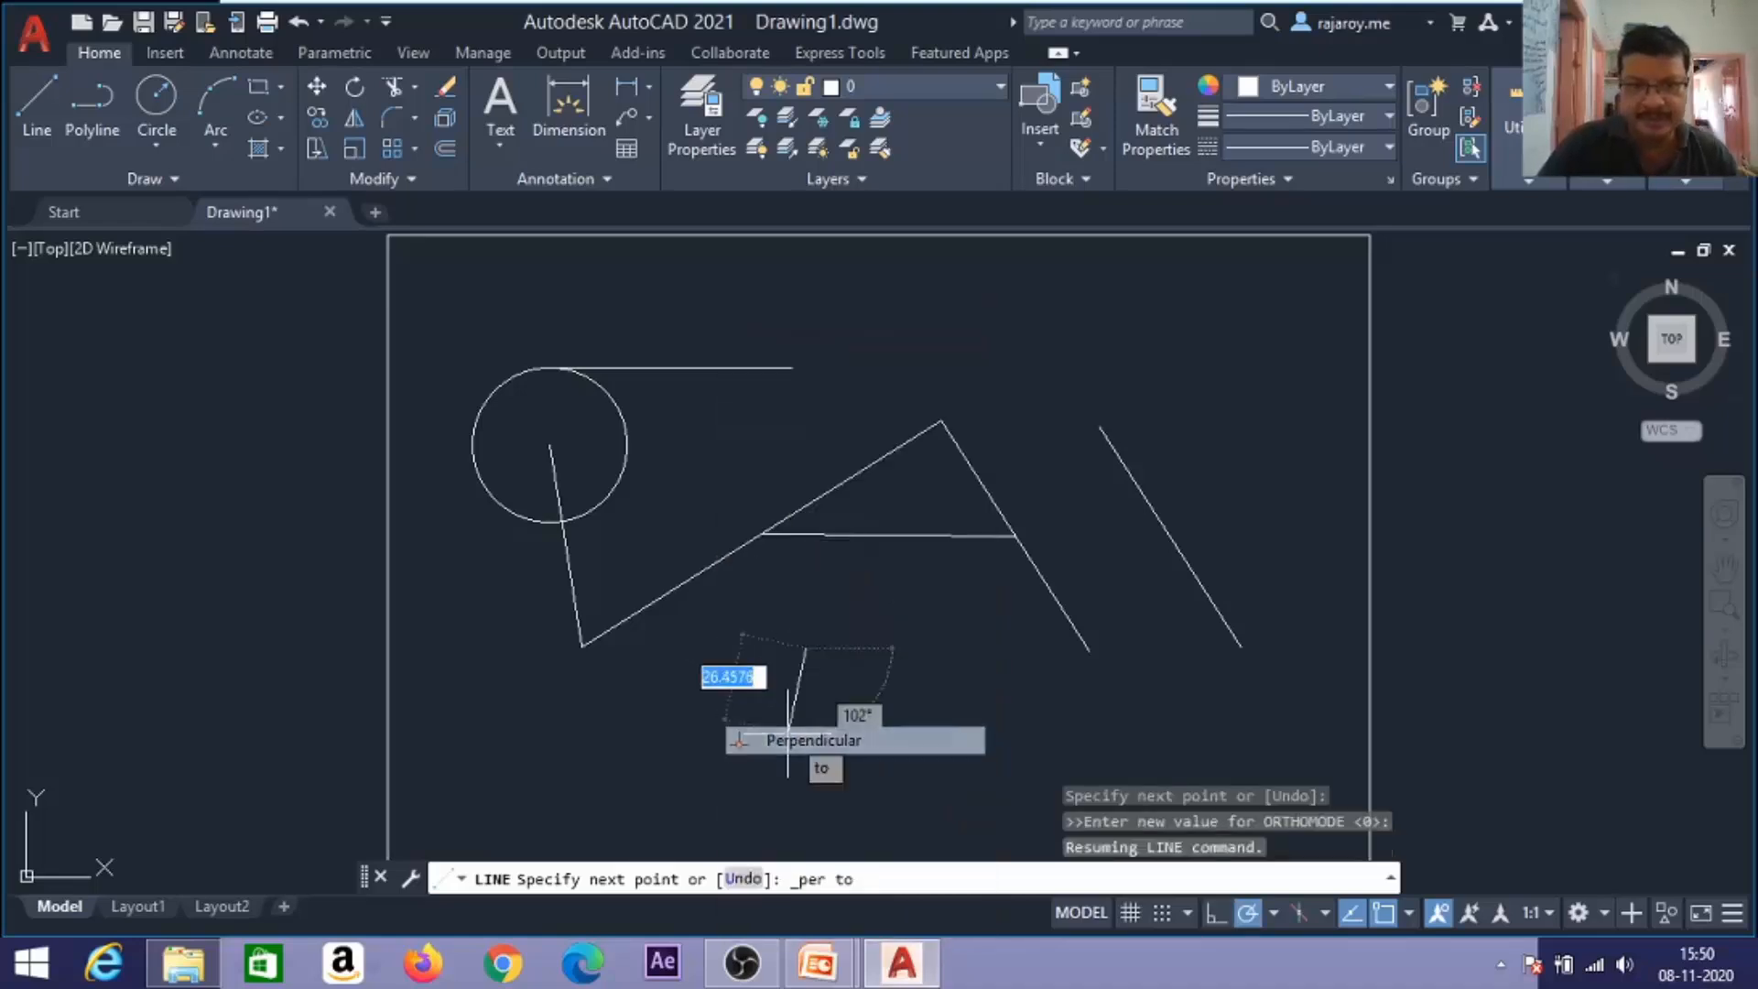
{"action": "left_click", "coordinate": [740, 548]}
{"action": "key", "text": "Return"}
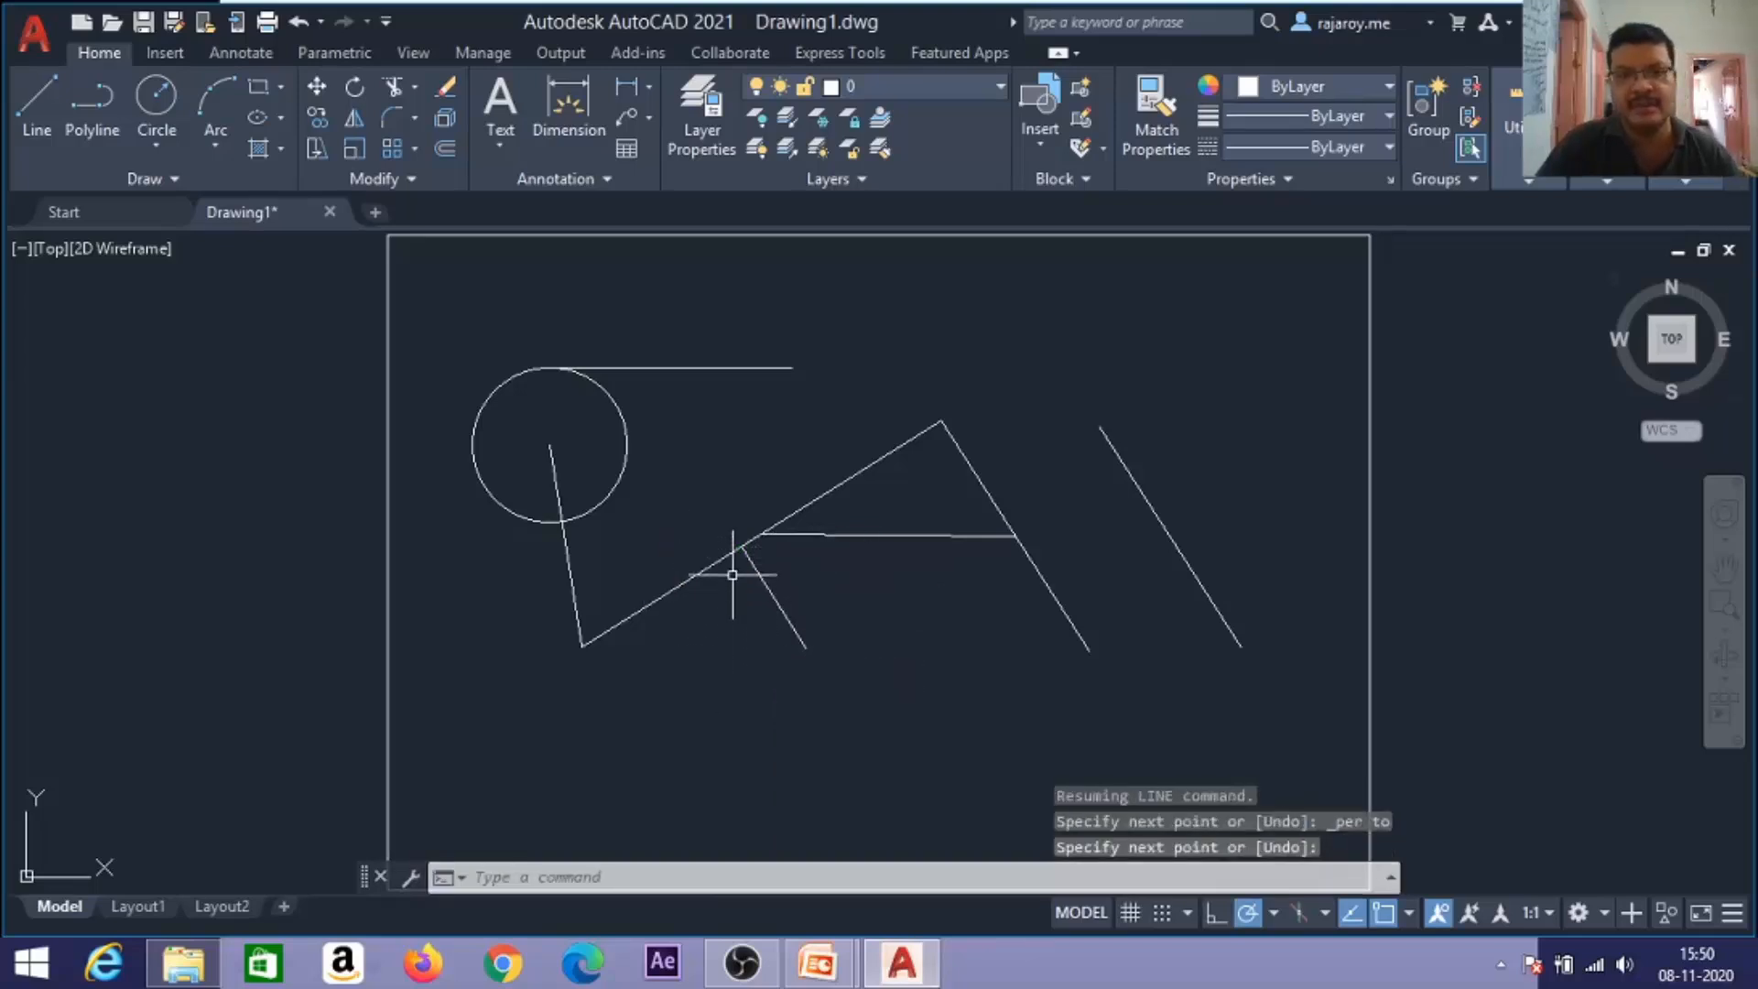
Add an angular dimension between the short perpendicular line and the first slanted line, placed below their junction.
{"action": "left_click", "coordinate": [647, 90]}
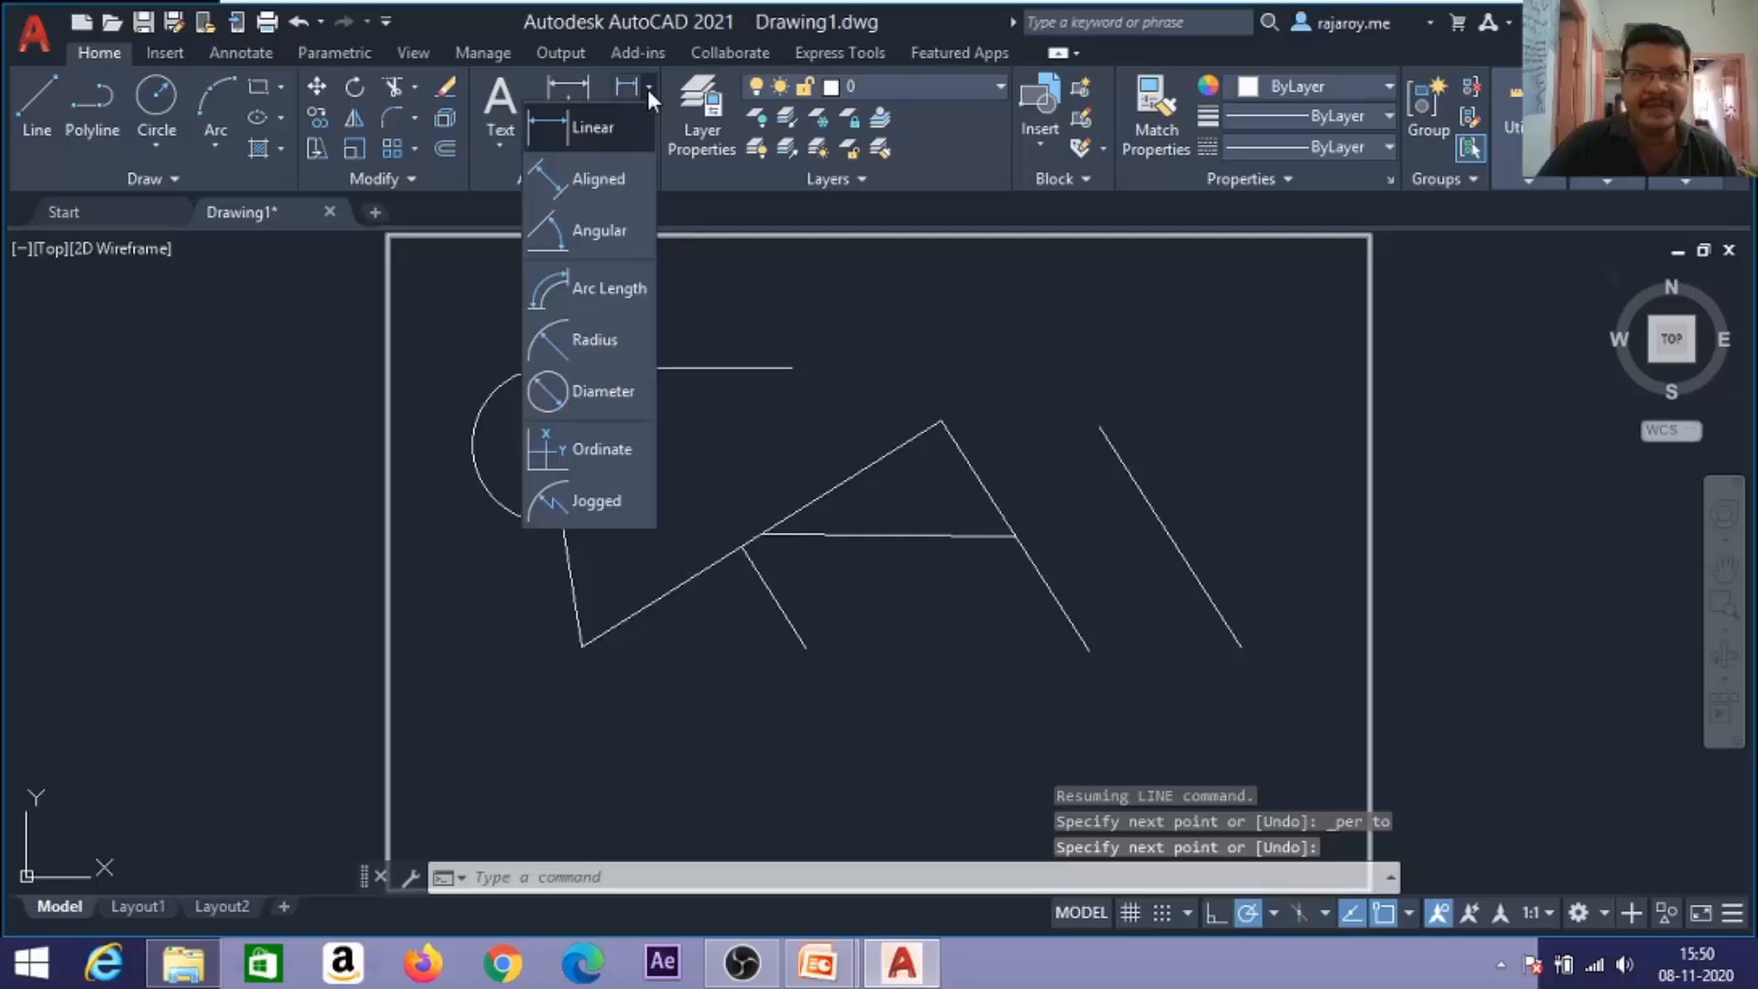
{"action": "left_click", "coordinate": [626, 236]}
{"action": "left_click", "coordinate": [755, 575]}
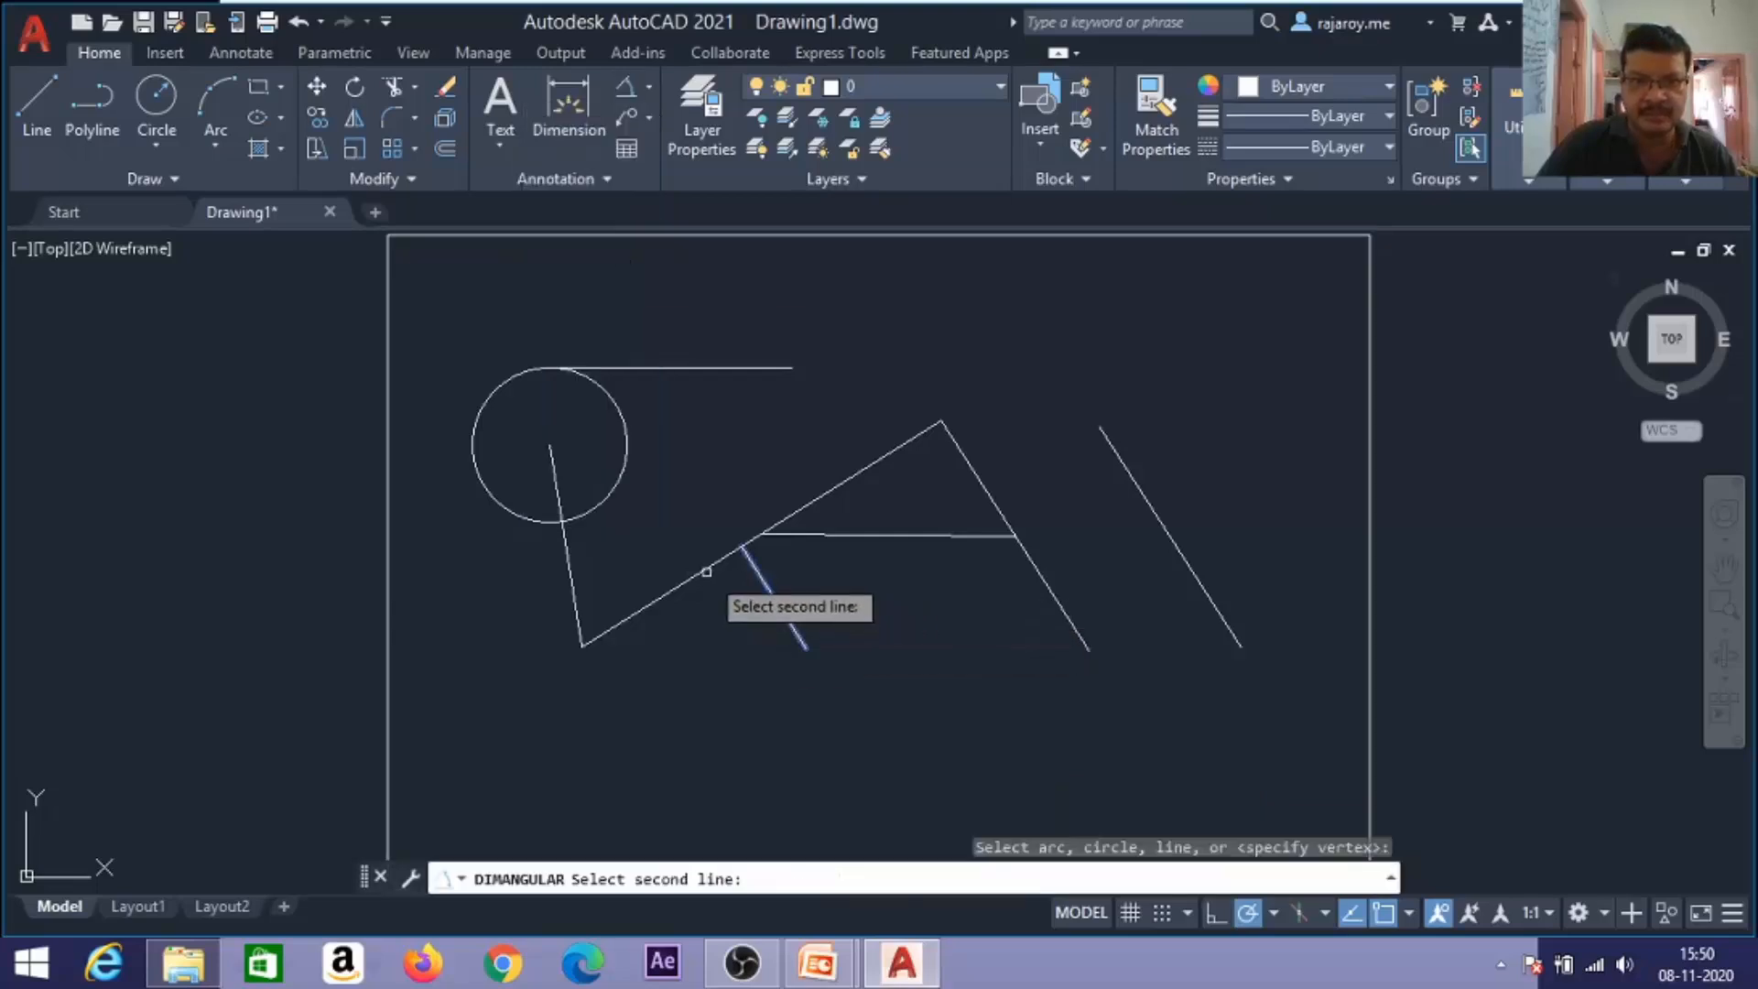
{"action": "left_click", "coordinate": [706, 571]}
{"action": "left_click", "coordinate": [722, 621]}
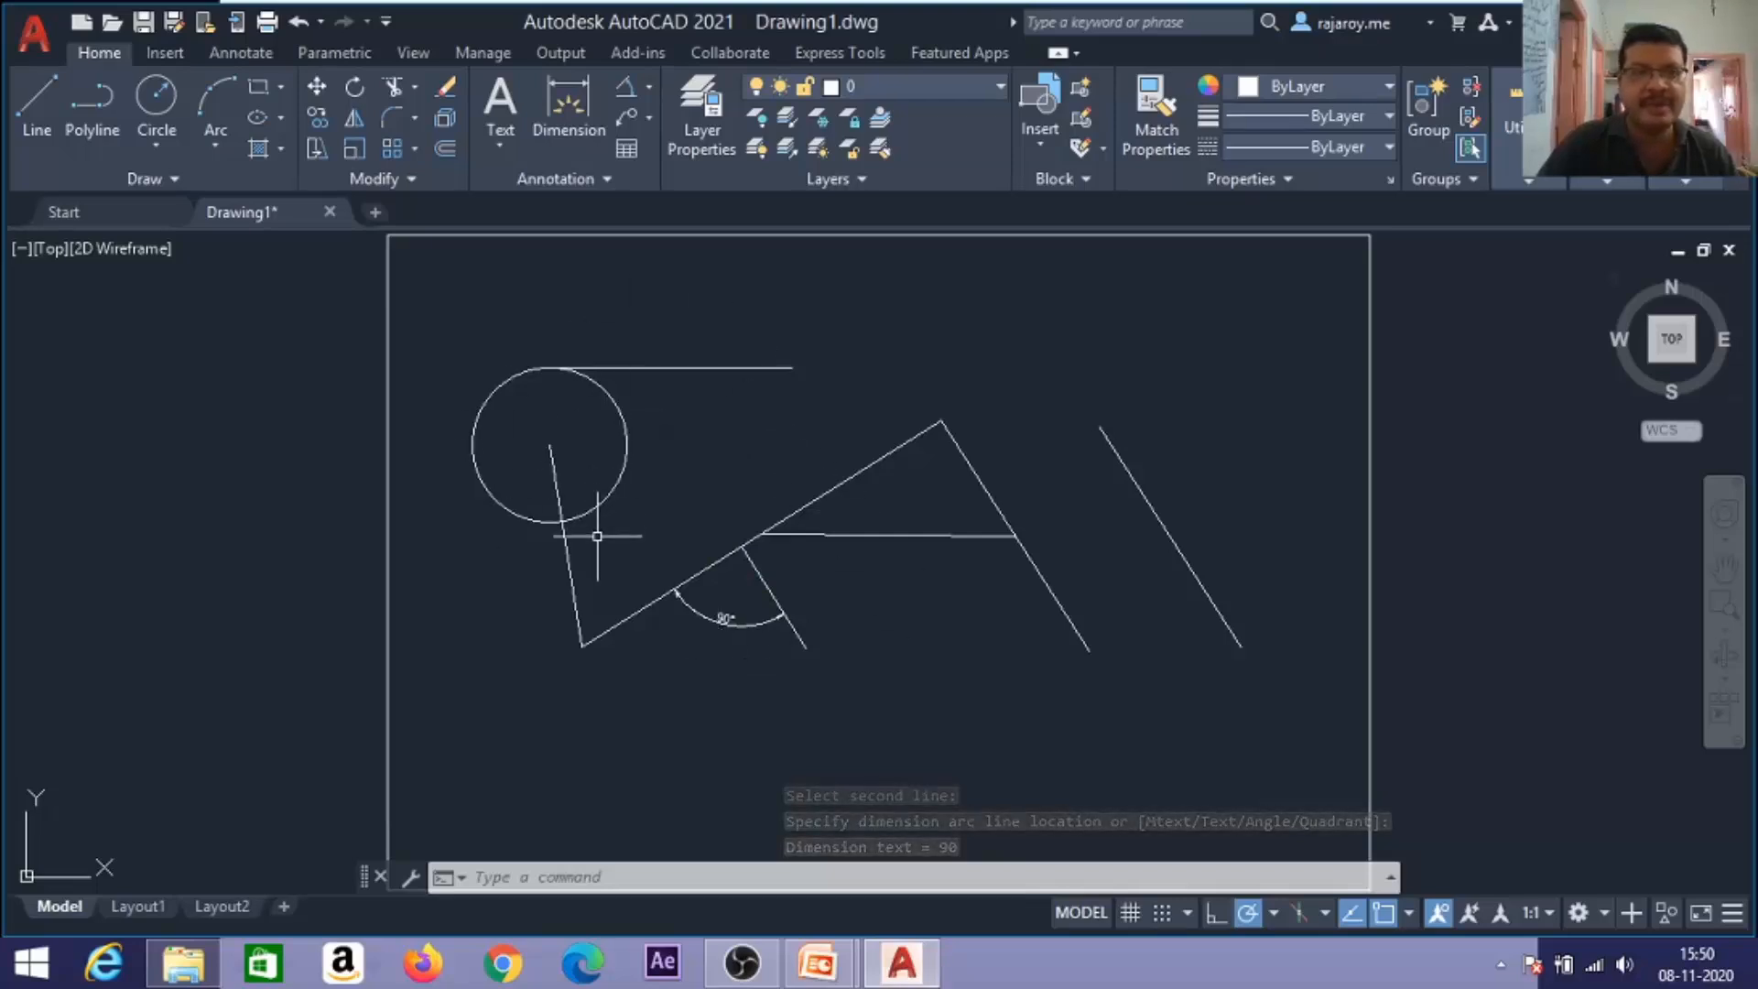
Erase the circle, all lines and the angular dimension inside the border, keeping the border itself.
{"action": "left_click", "coordinate": [1276, 707]}
{"action": "left_click", "coordinate": [547, 430]}
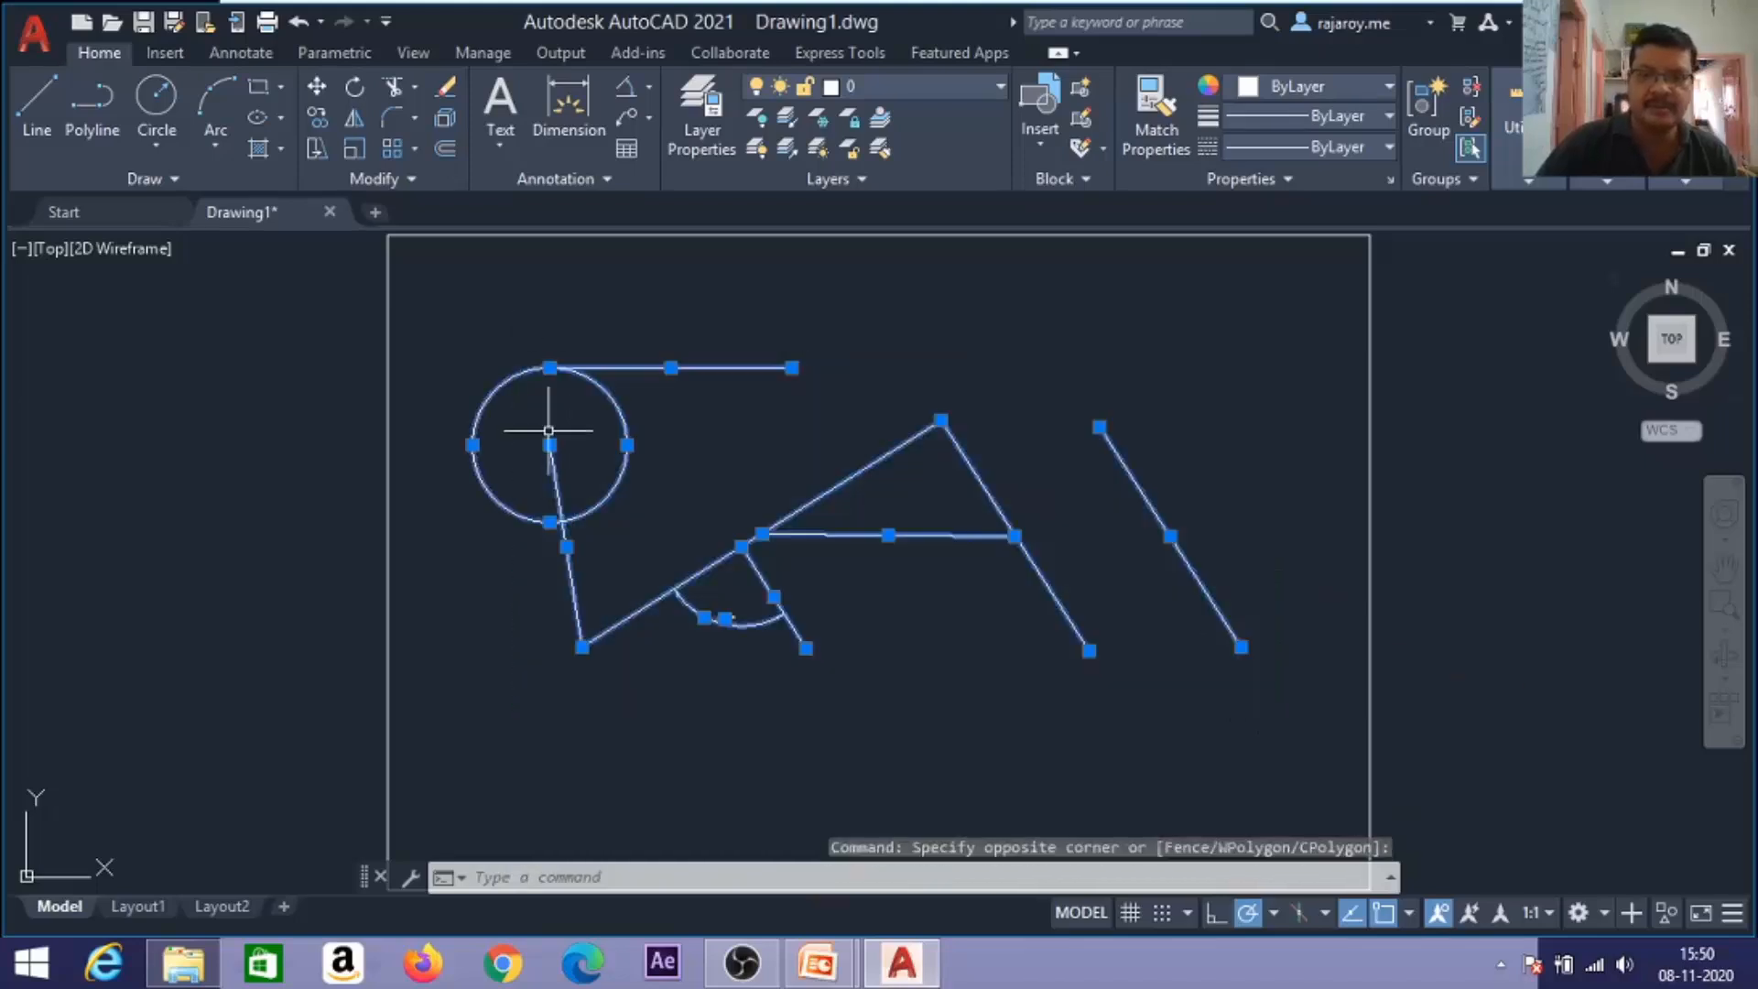
{"action": "key", "text": "Delete"}
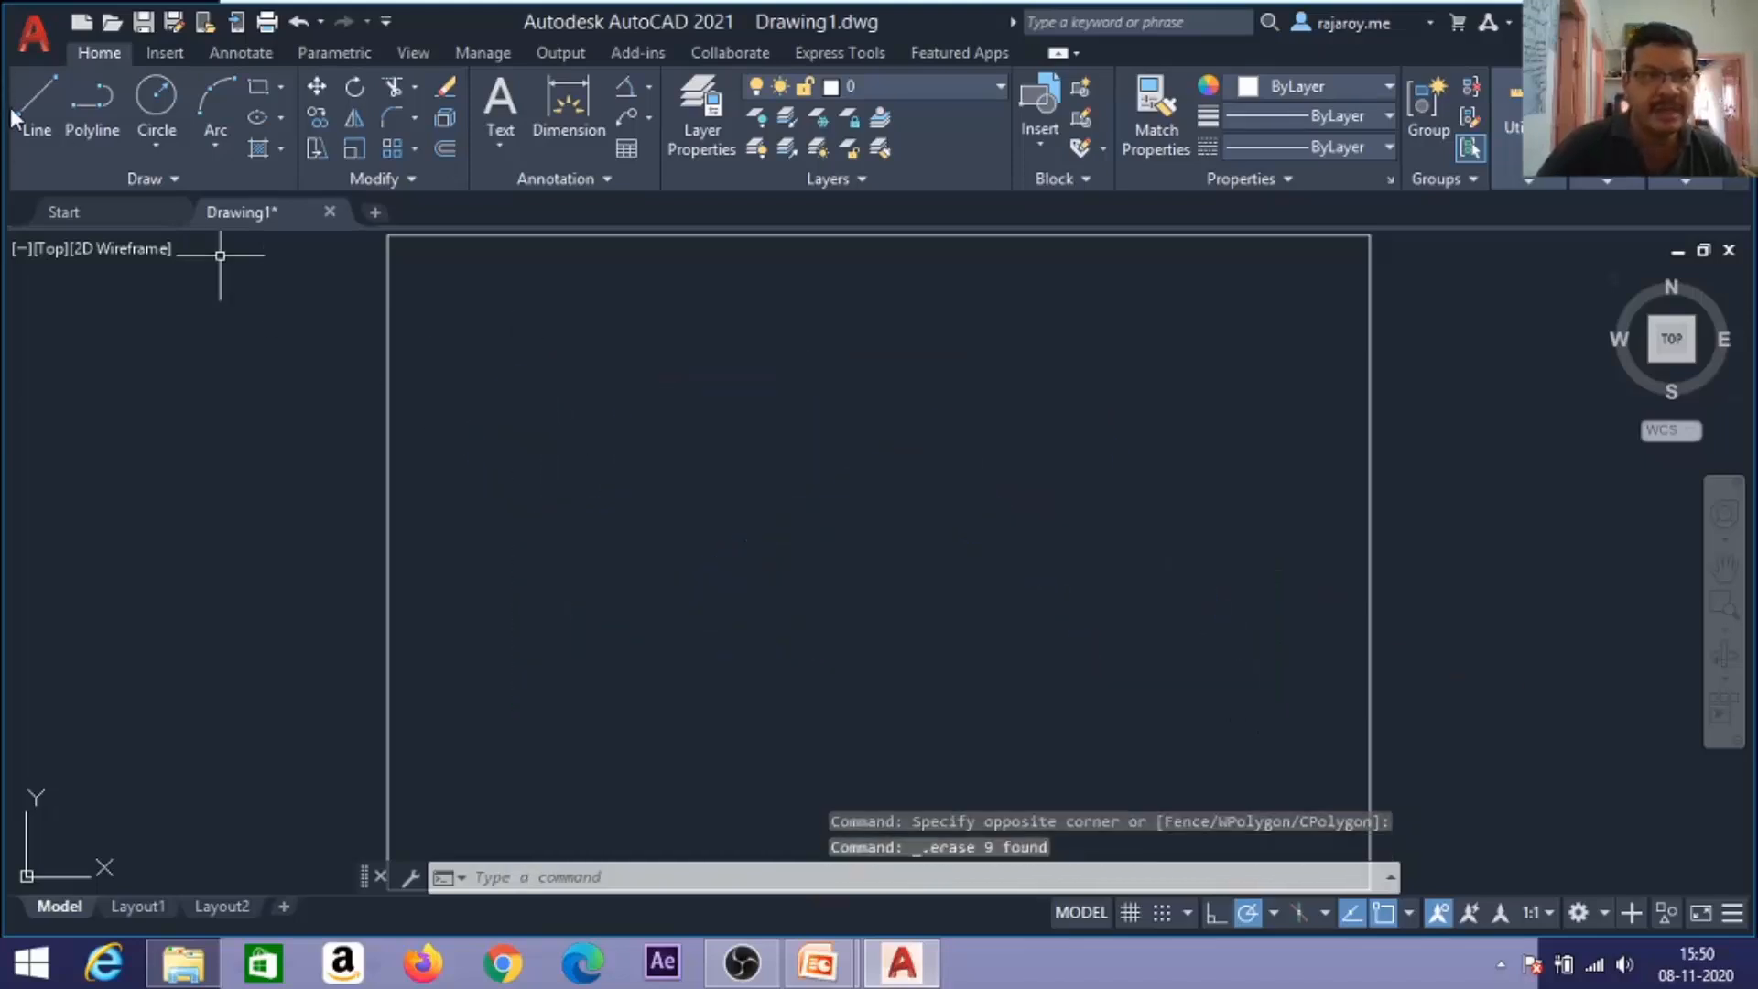
Draw an open freehand polyline in the border's upper half, rising and running right, stepping back, then looping around to end underneath.
{"action": "left_click", "coordinate": [96, 125]}
{"action": "left_click", "coordinate": [462, 465]}
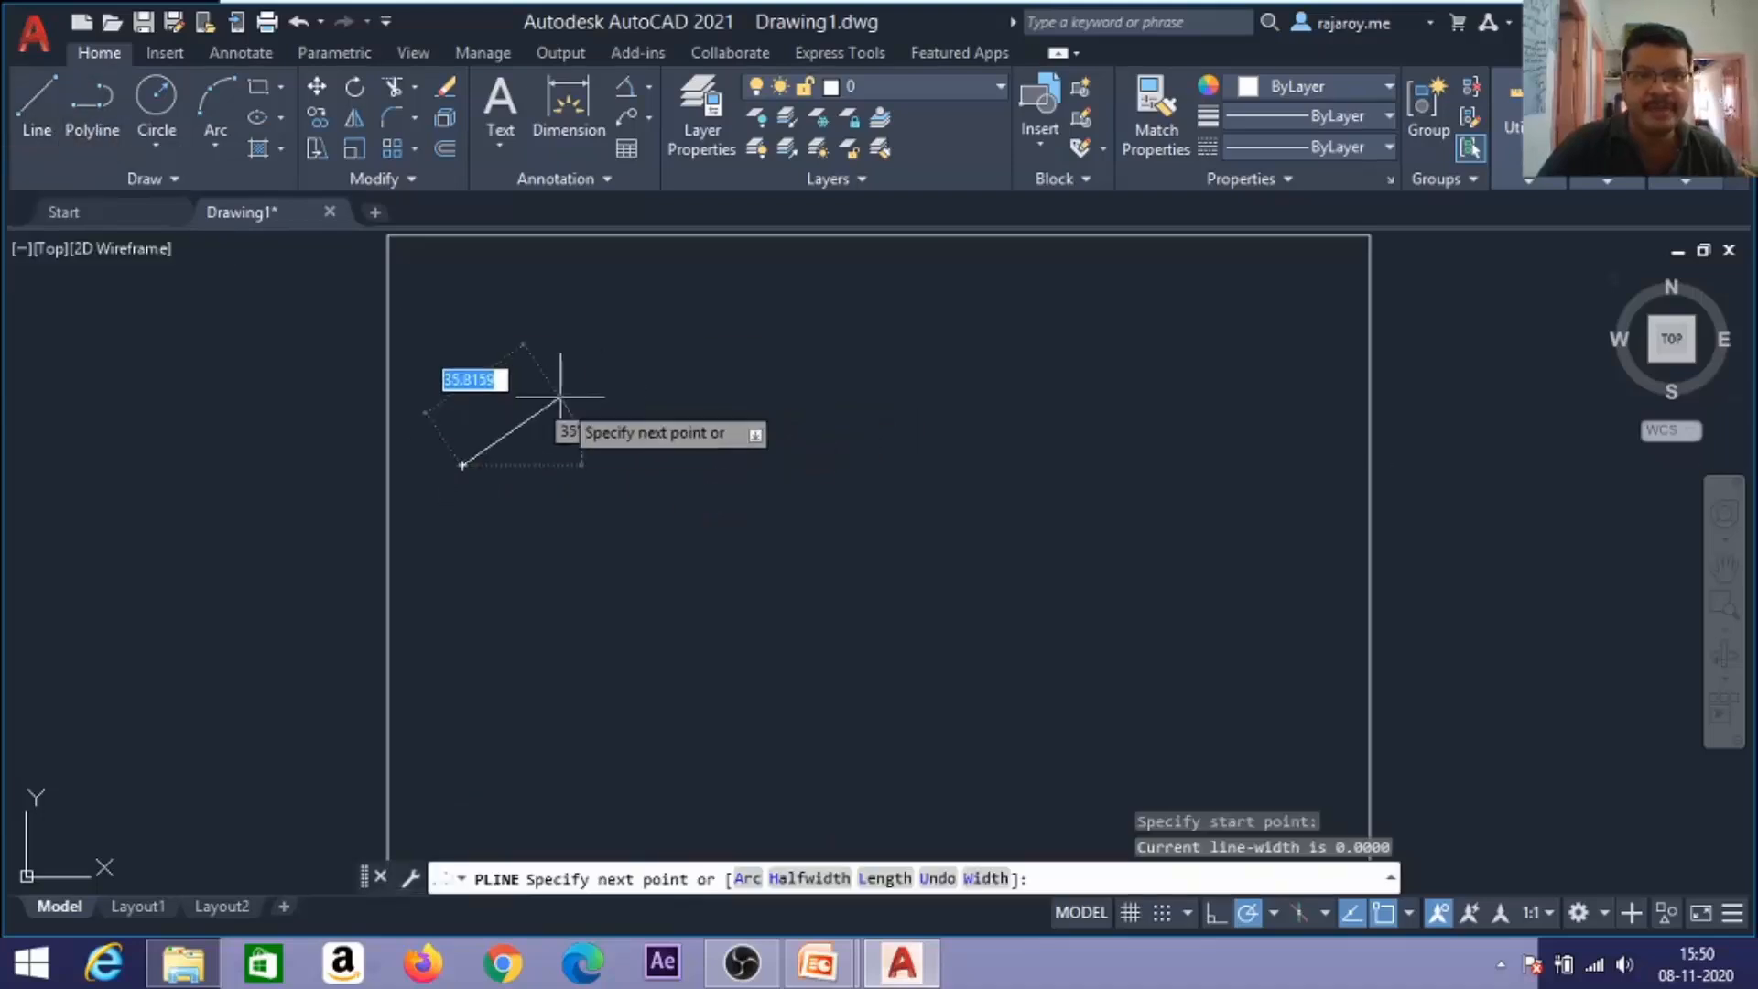
{"action": "left_click", "coordinate": [563, 391]}
{"action": "left_click", "coordinate": [710, 391]}
{"action": "left_click", "coordinate": [927, 391]}
{"action": "left_click", "coordinate": [928, 330]}
{"action": "left_click", "coordinate": [781, 330]}
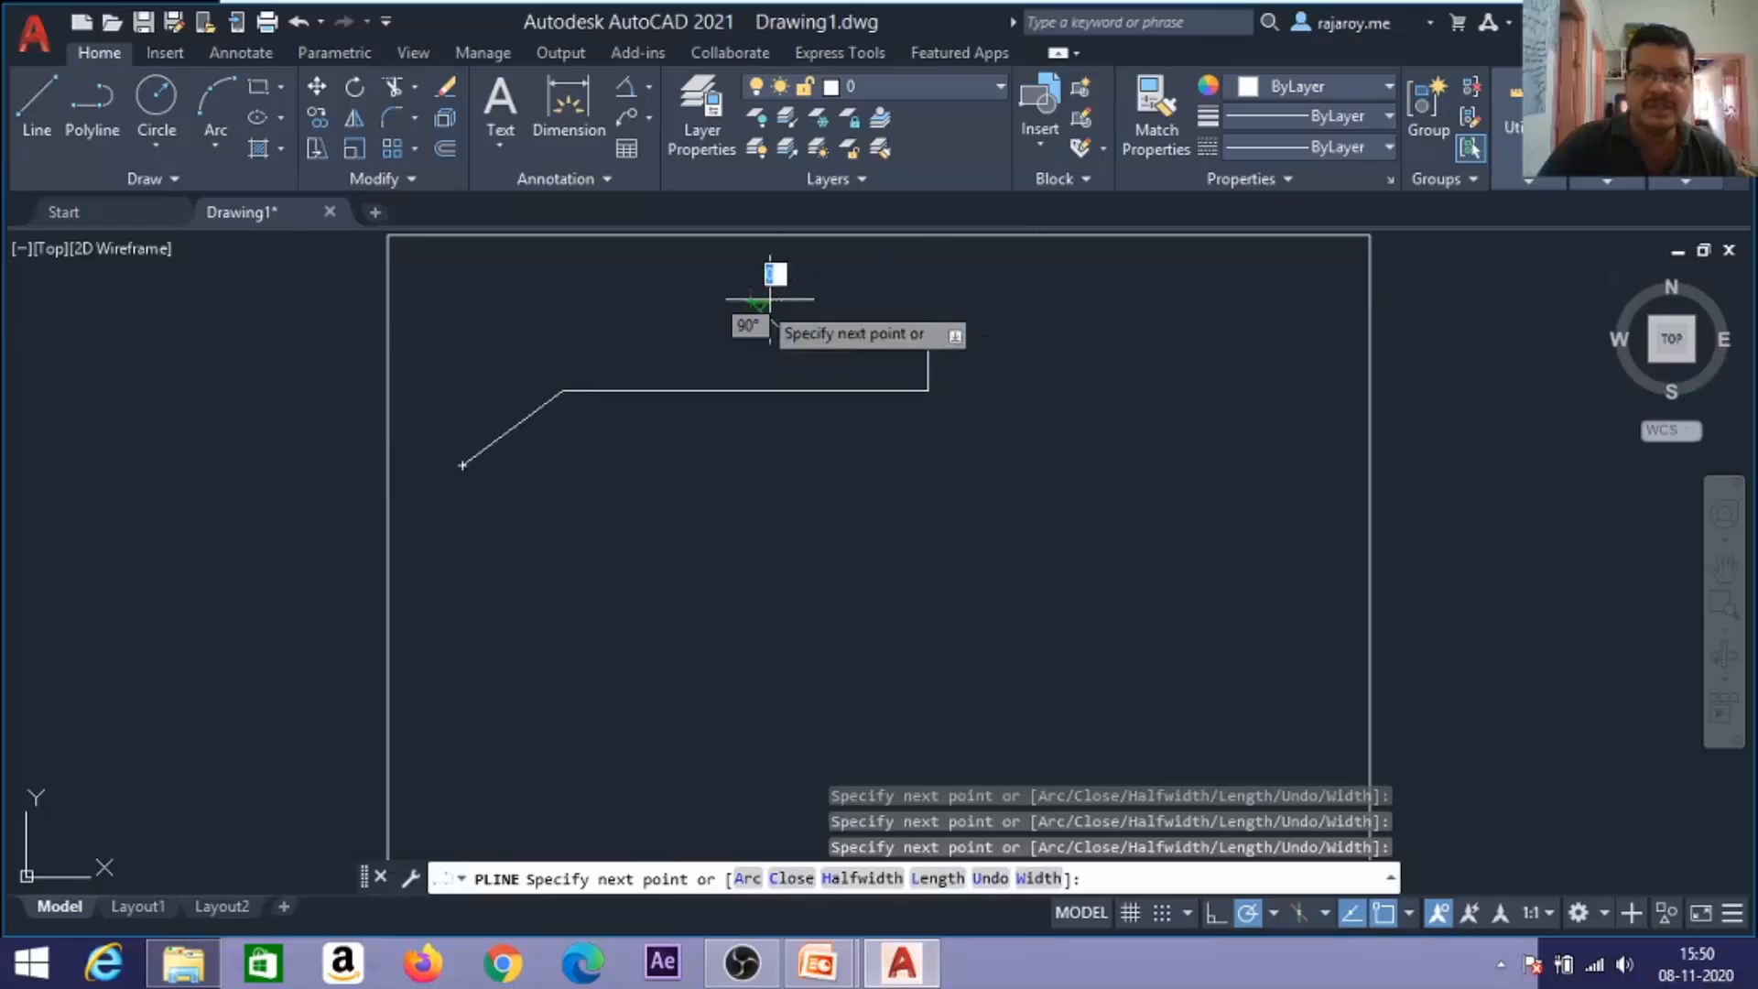
{"action": "left_click", "coordinate": [750, 300]}
{"action": "left_click", "coordinate": [1054, 301]}
{"action": "left_click", "coordinate": [1106, 490]}
{"action": "left_click", "coordinate": [1081, 525]}
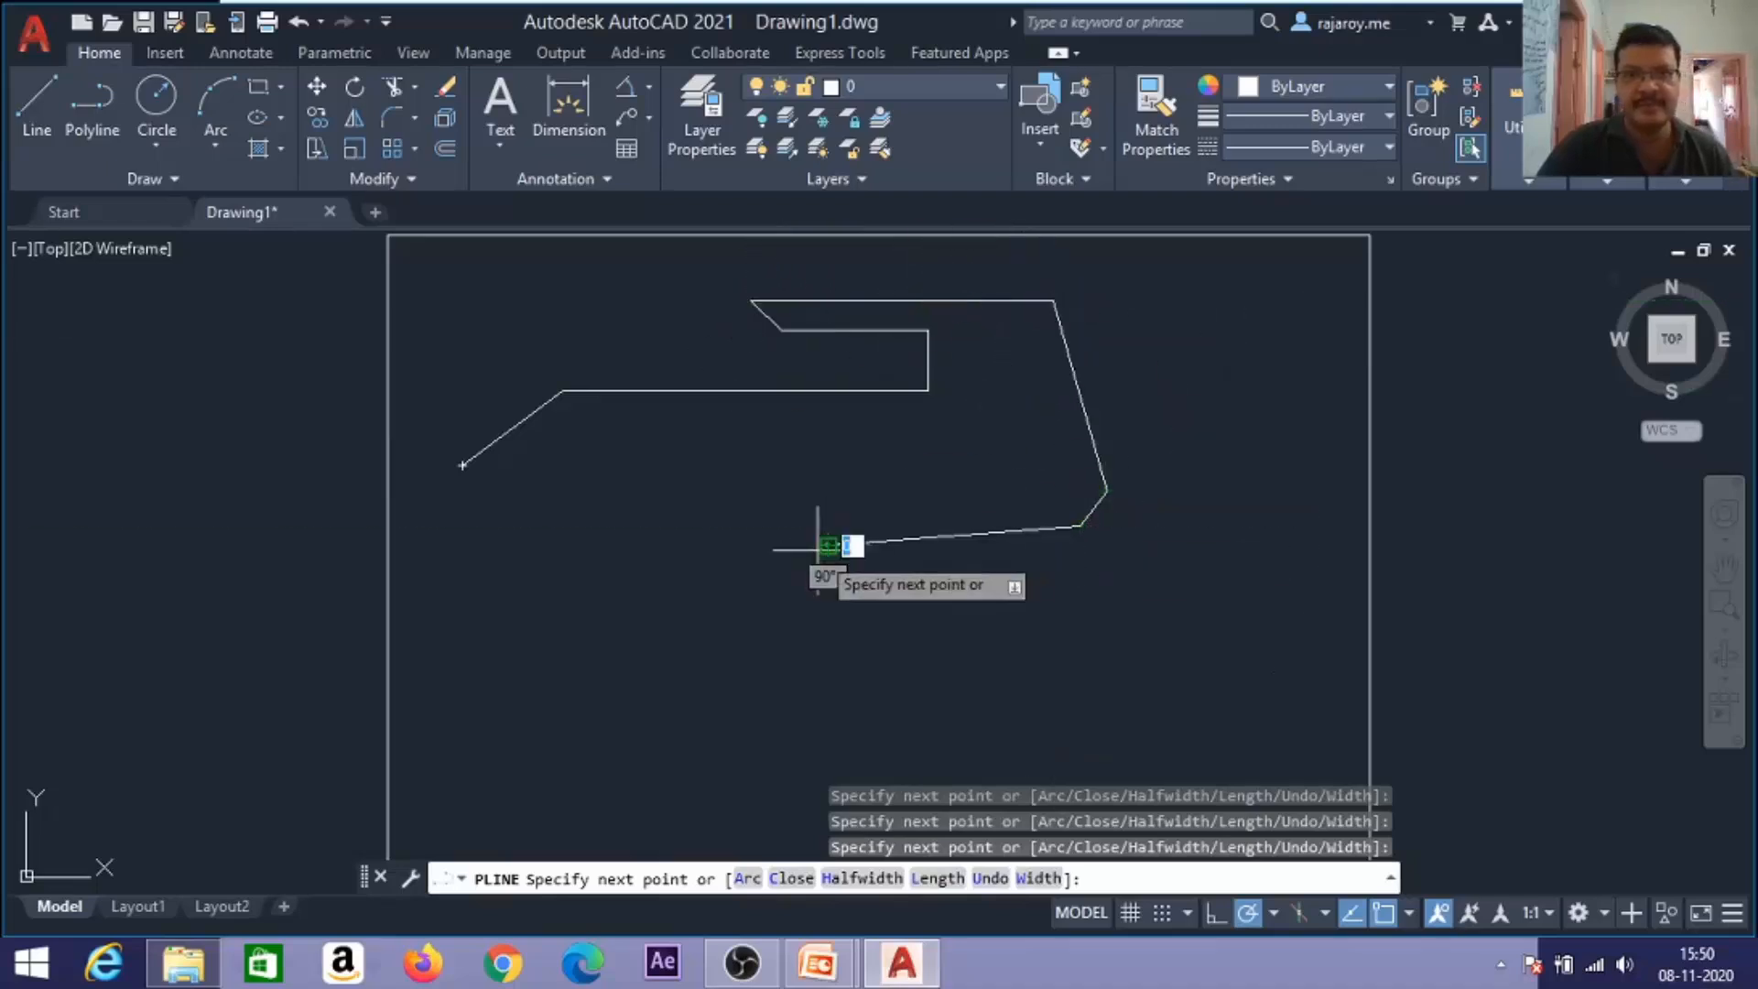
{"action": "left_click", "coordinate": [732, 553]}
{"action": "key", "text": "Return"}
Draw an open chain of connected lines below the polyline, with a small notch, a raised hump and a return along the bottom.
{"action": "left_click", "coordinate": [49, 95]}
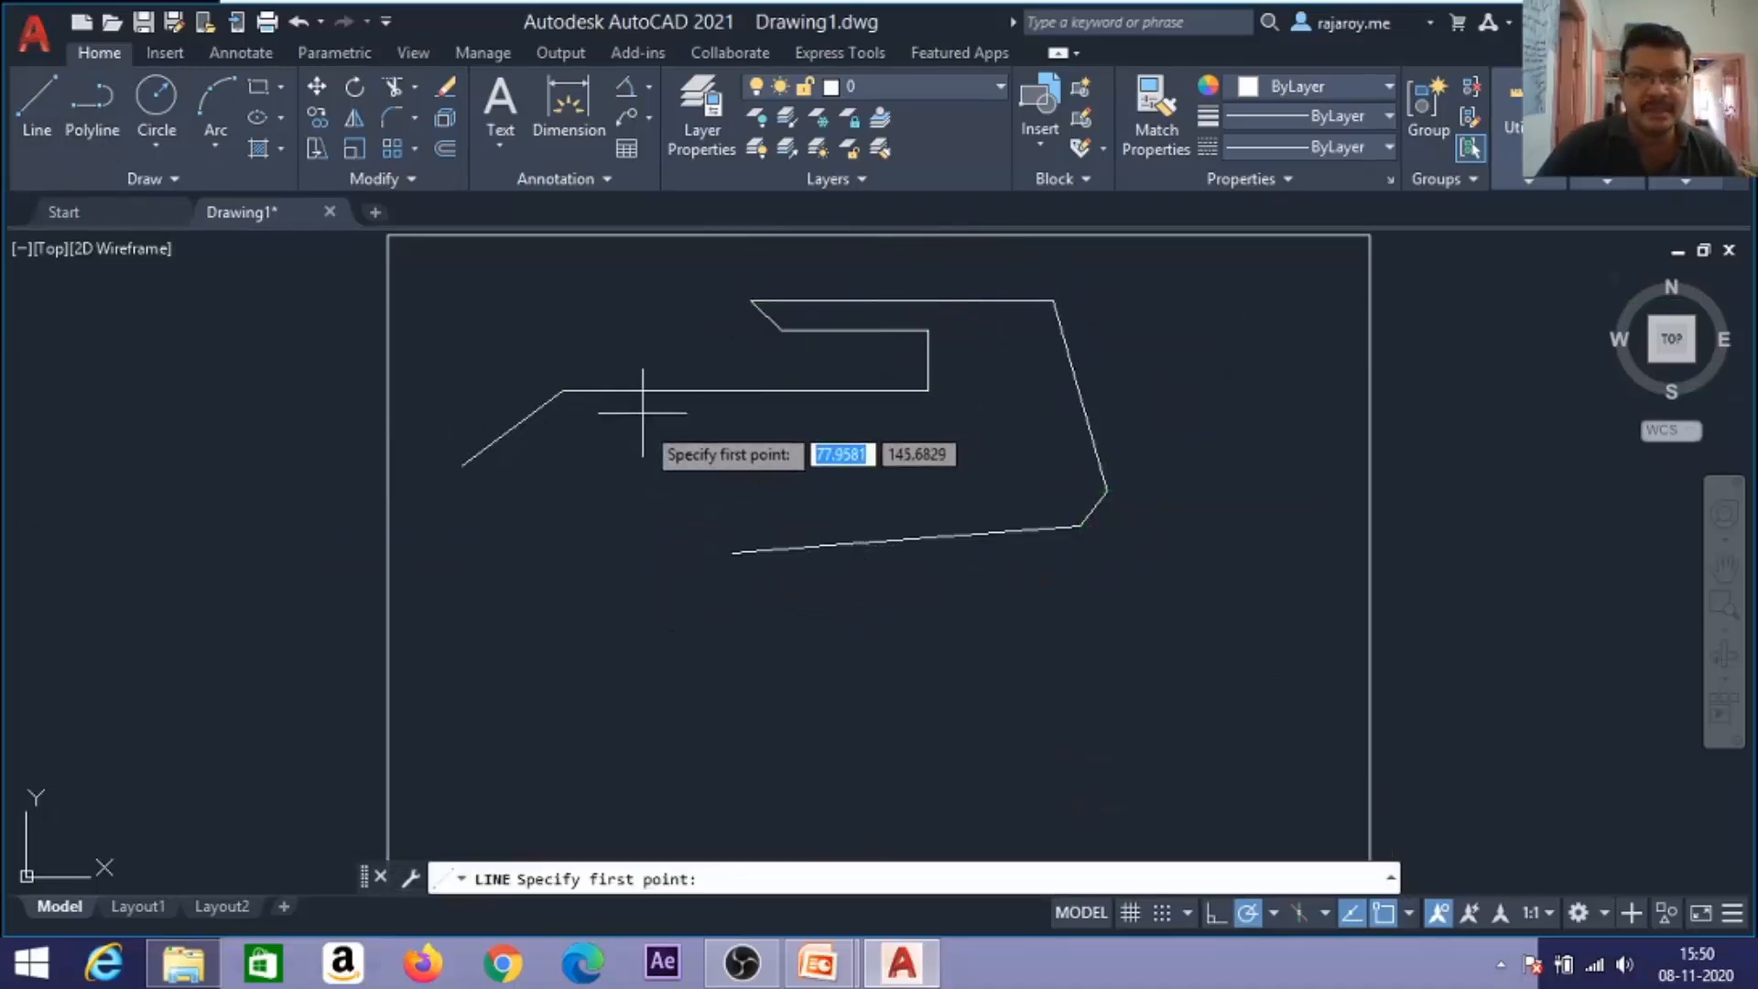
{"action": "left_click", "coordinate": [480, 729]}
{"action": "left_click", "coordinate": [591, 654]}
{"action": "left_click", "coordinate": [986, 654]}
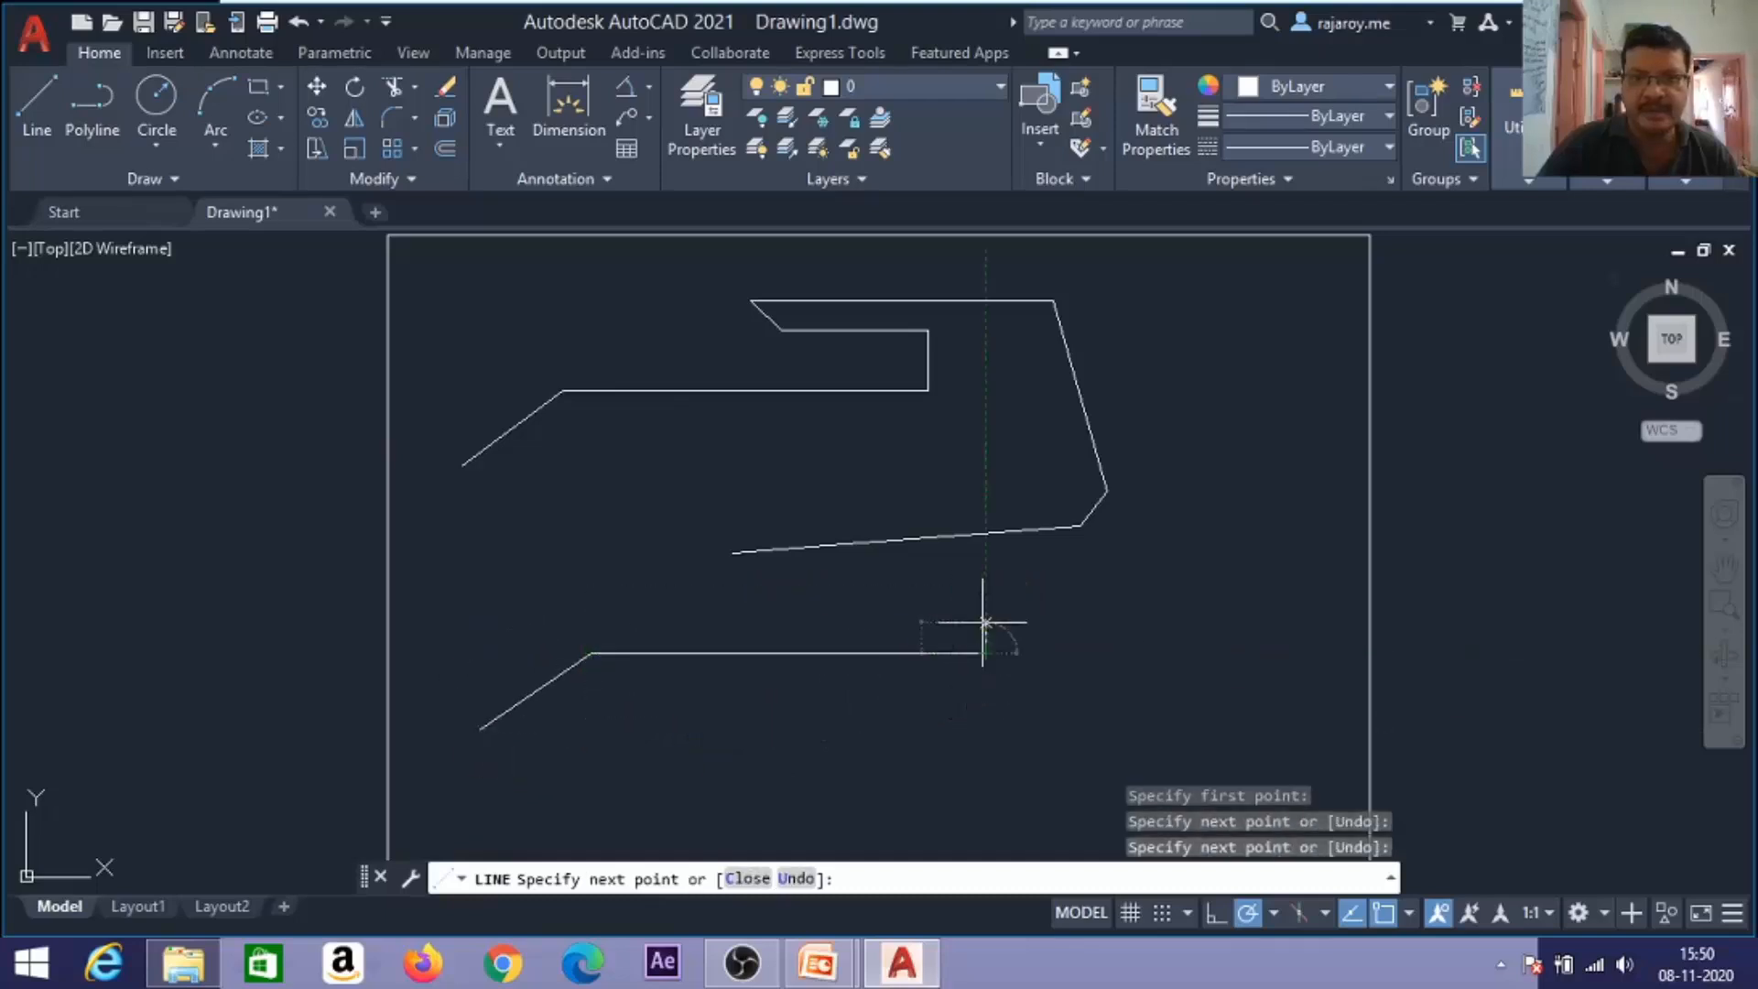
{"action": "left_click", "coordinate": [986, 622]}
{"action": "left_click", "coordinate": [973, 622]}
{"action": "left_click", "coordinate": [1053, 582]}
{"action": "left_click", "coordinate": [1116, 583]}
{"action": "left_click", "coordinate": [1186, 631]}
{"action": "left_click", "coordinate": [1186, 748]}
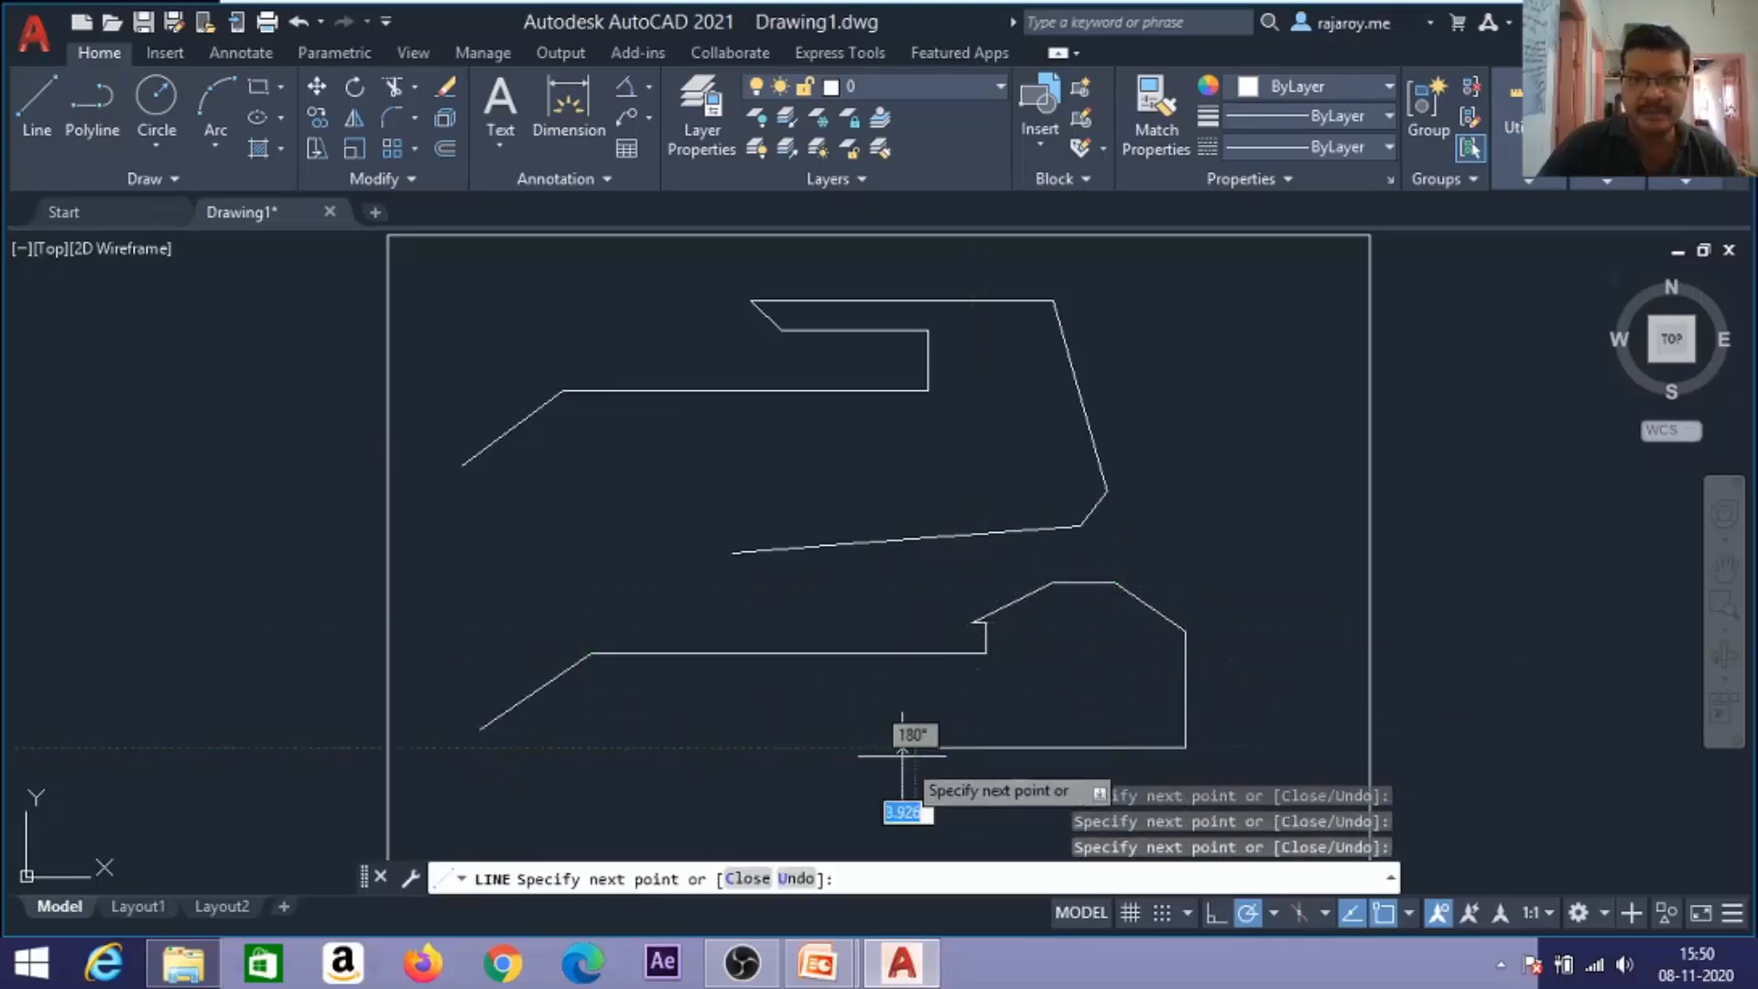
{"action": "left_click", "coordinate": [911, 747]}
{"action": "left_click", "coordinate": [751, 769]}
{"action": "left_click", "coordinate": [680, 749]}
{"action": "key", "text": "Return"}
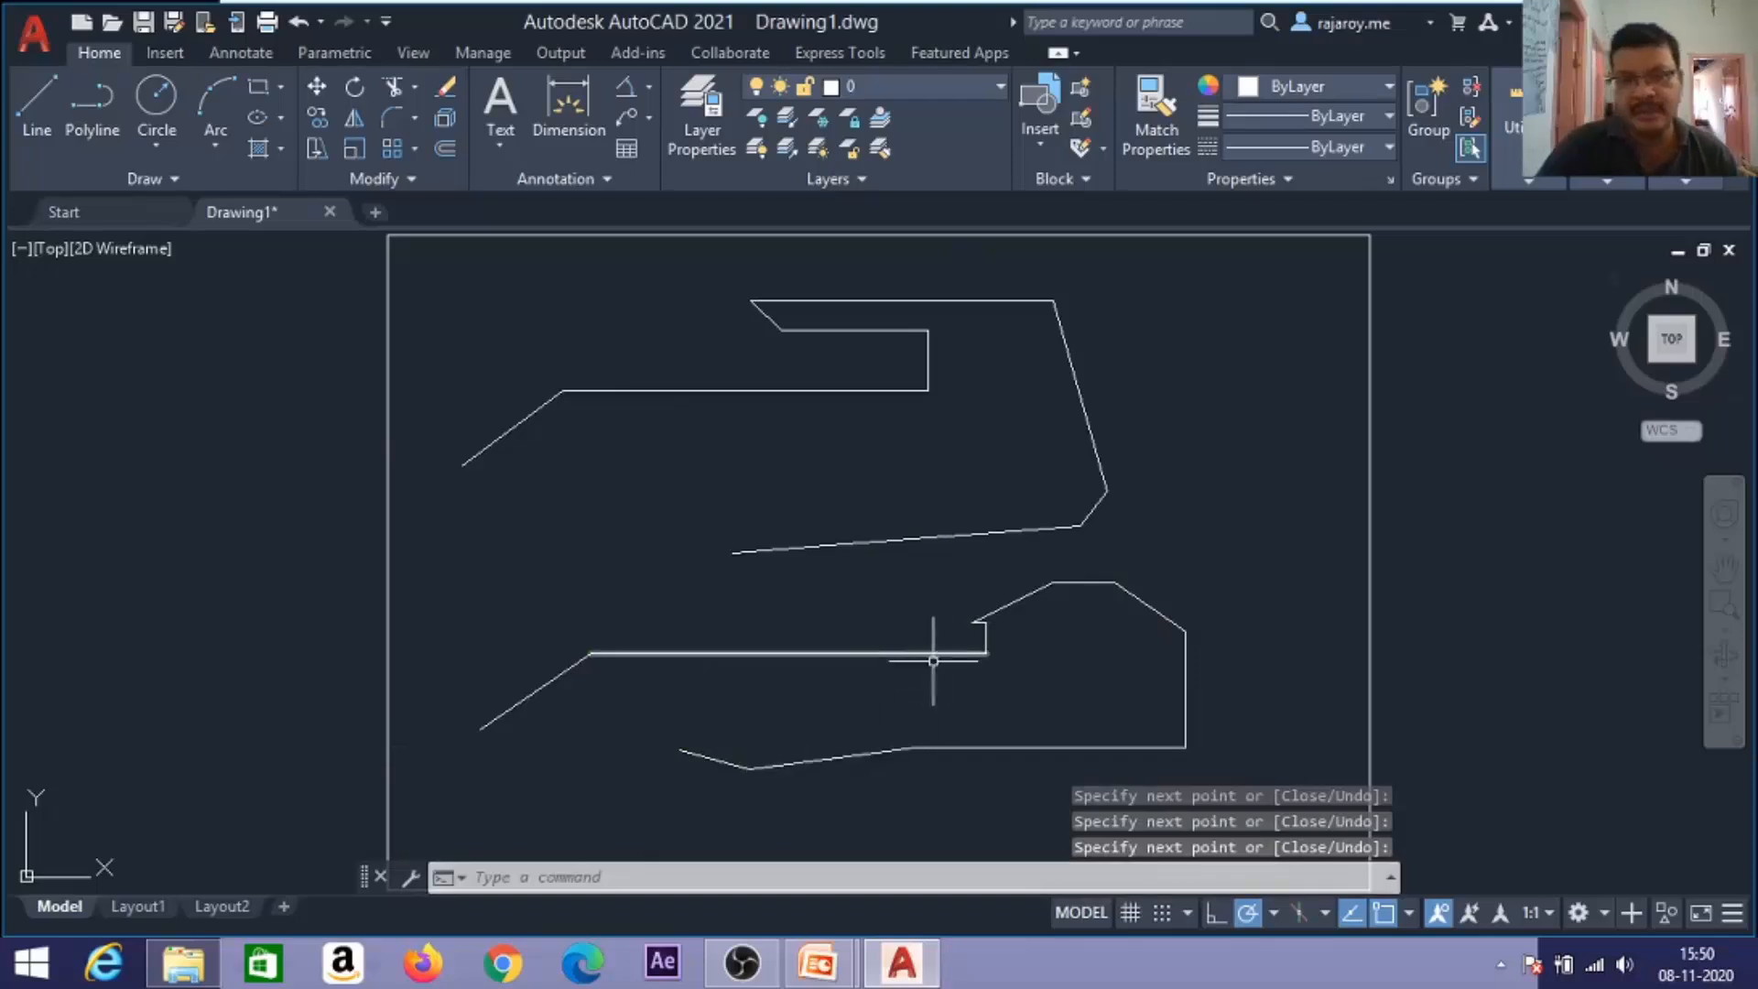
Select three segments of the lower line chain individually to check whether they are separate objects, and clear the selection.
{"action": "left_click", "coordinate": [528, 698]}
{"action": "left_click", "coordinate": [705, 653]}
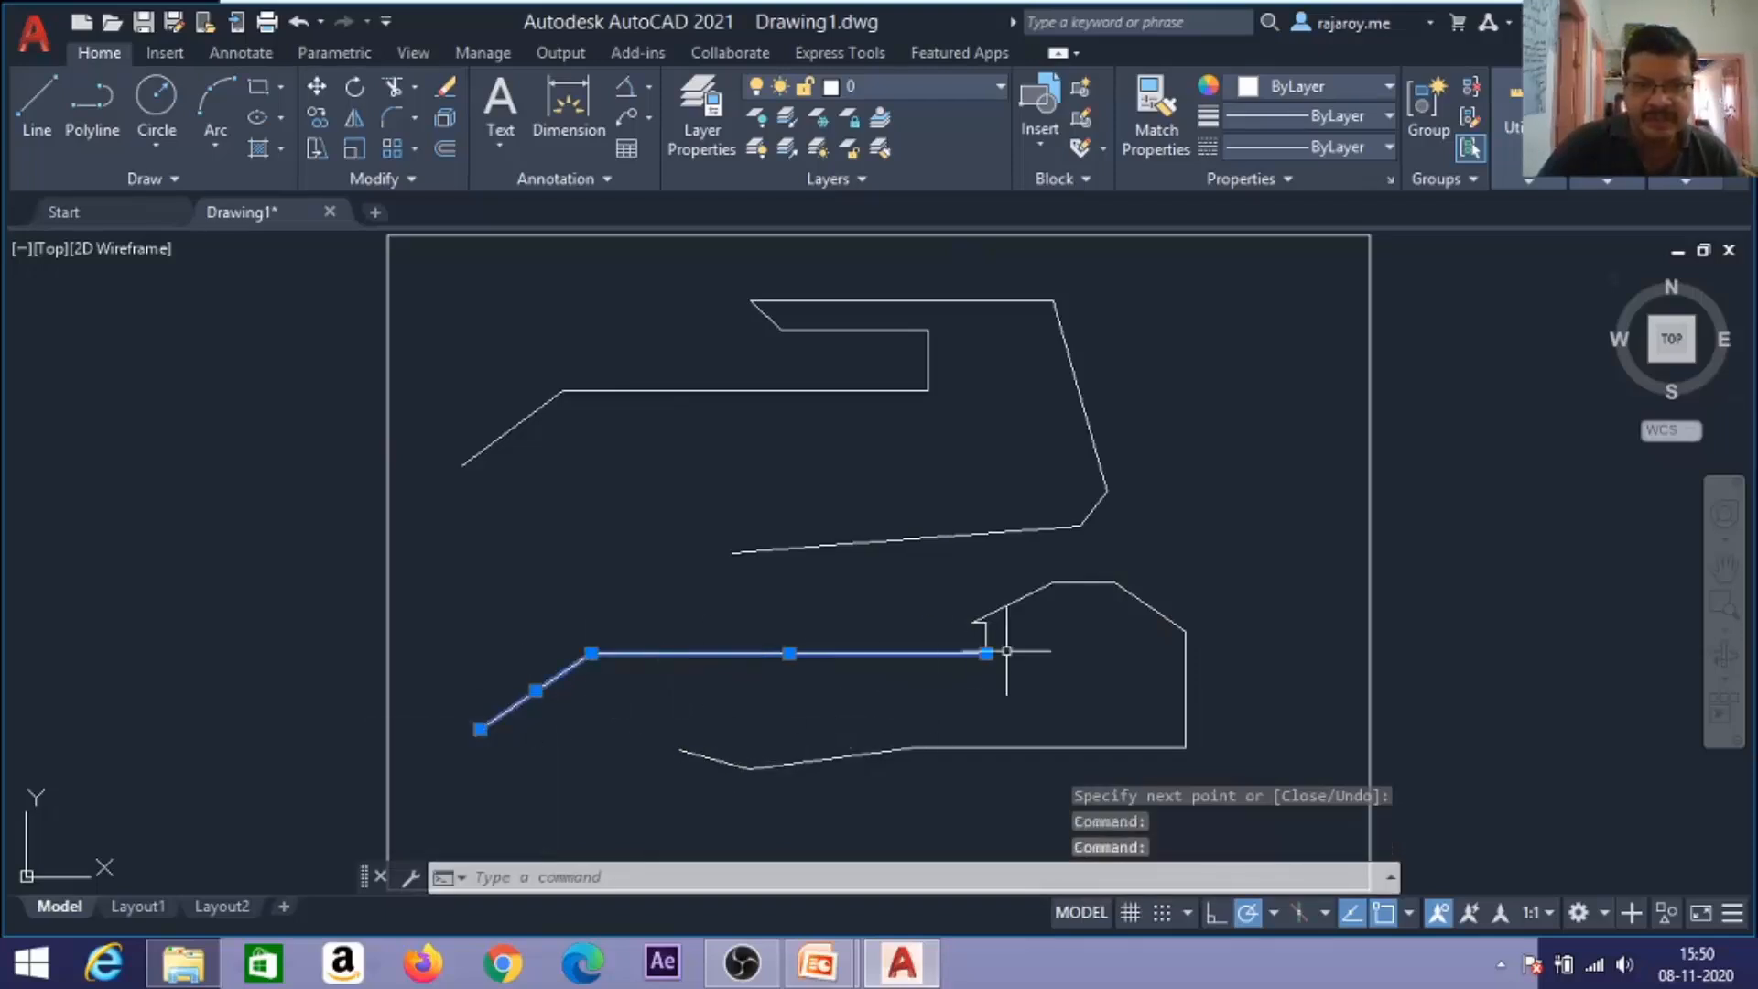
{"action": "left_click", "coordinate": [1035, 593]}
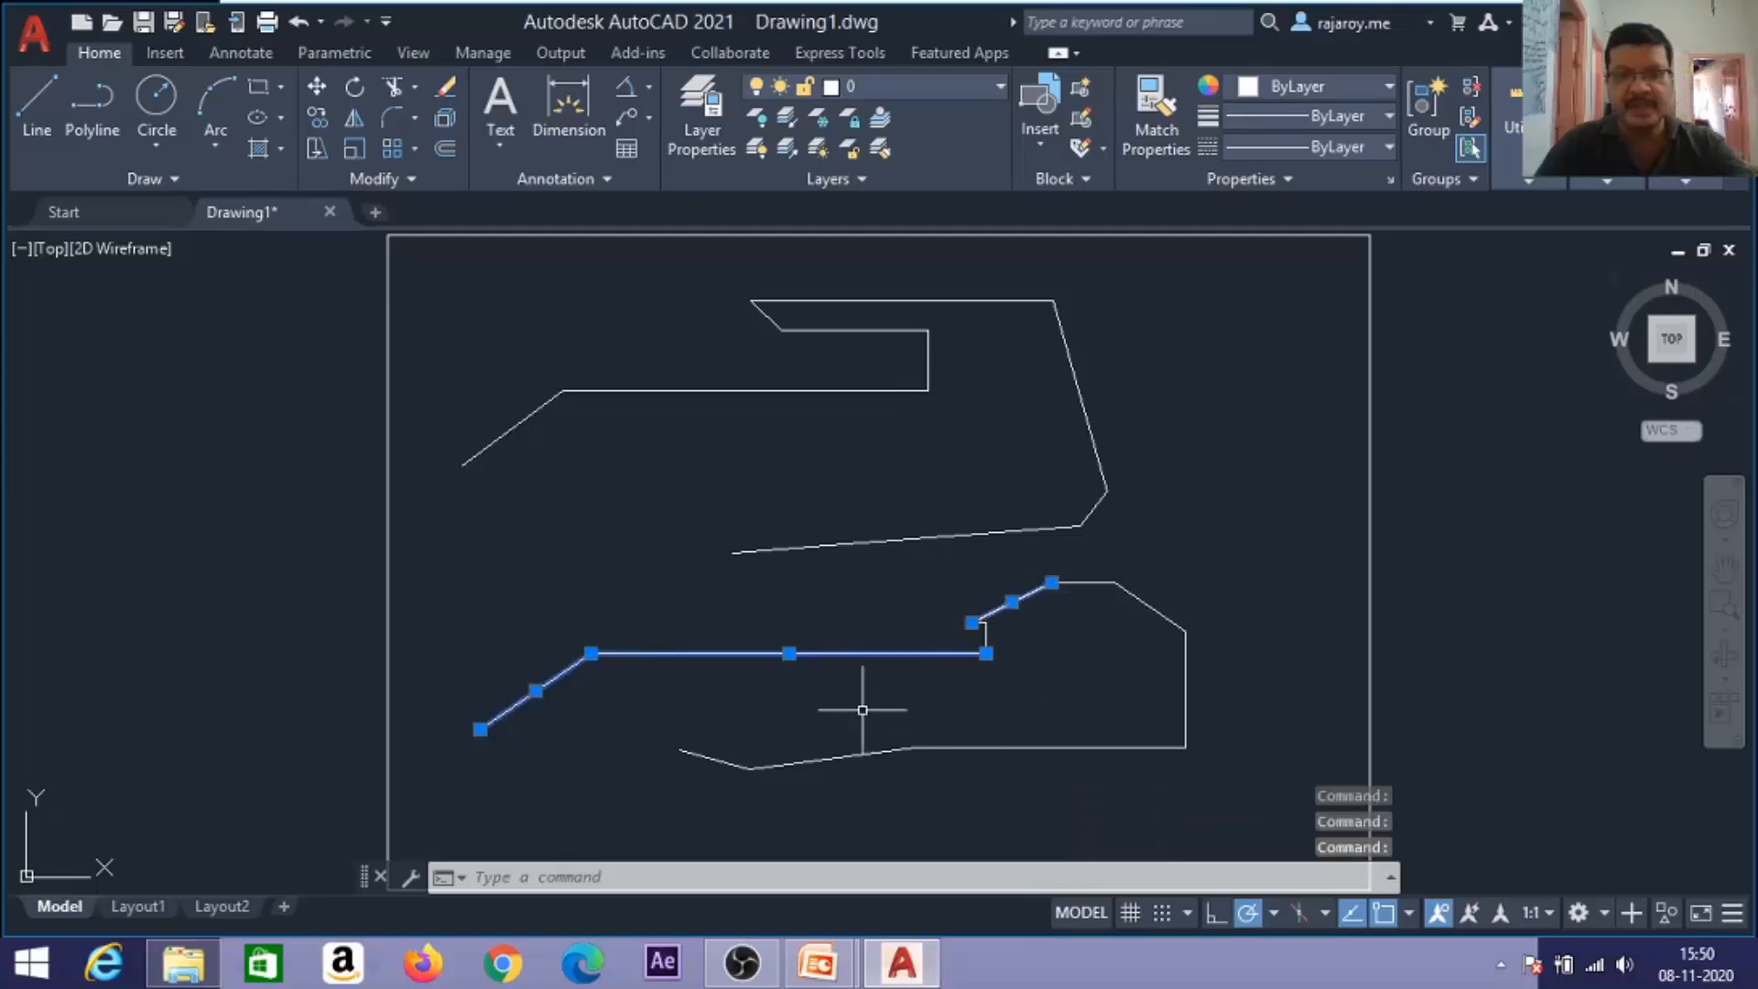
{"action": "key", "text": "Escape"}
{"action": "key", "text": "Escape"}
Explode the upper polyline into separate segments.
{"action": "left_click", "coordinate": [860, 561]}
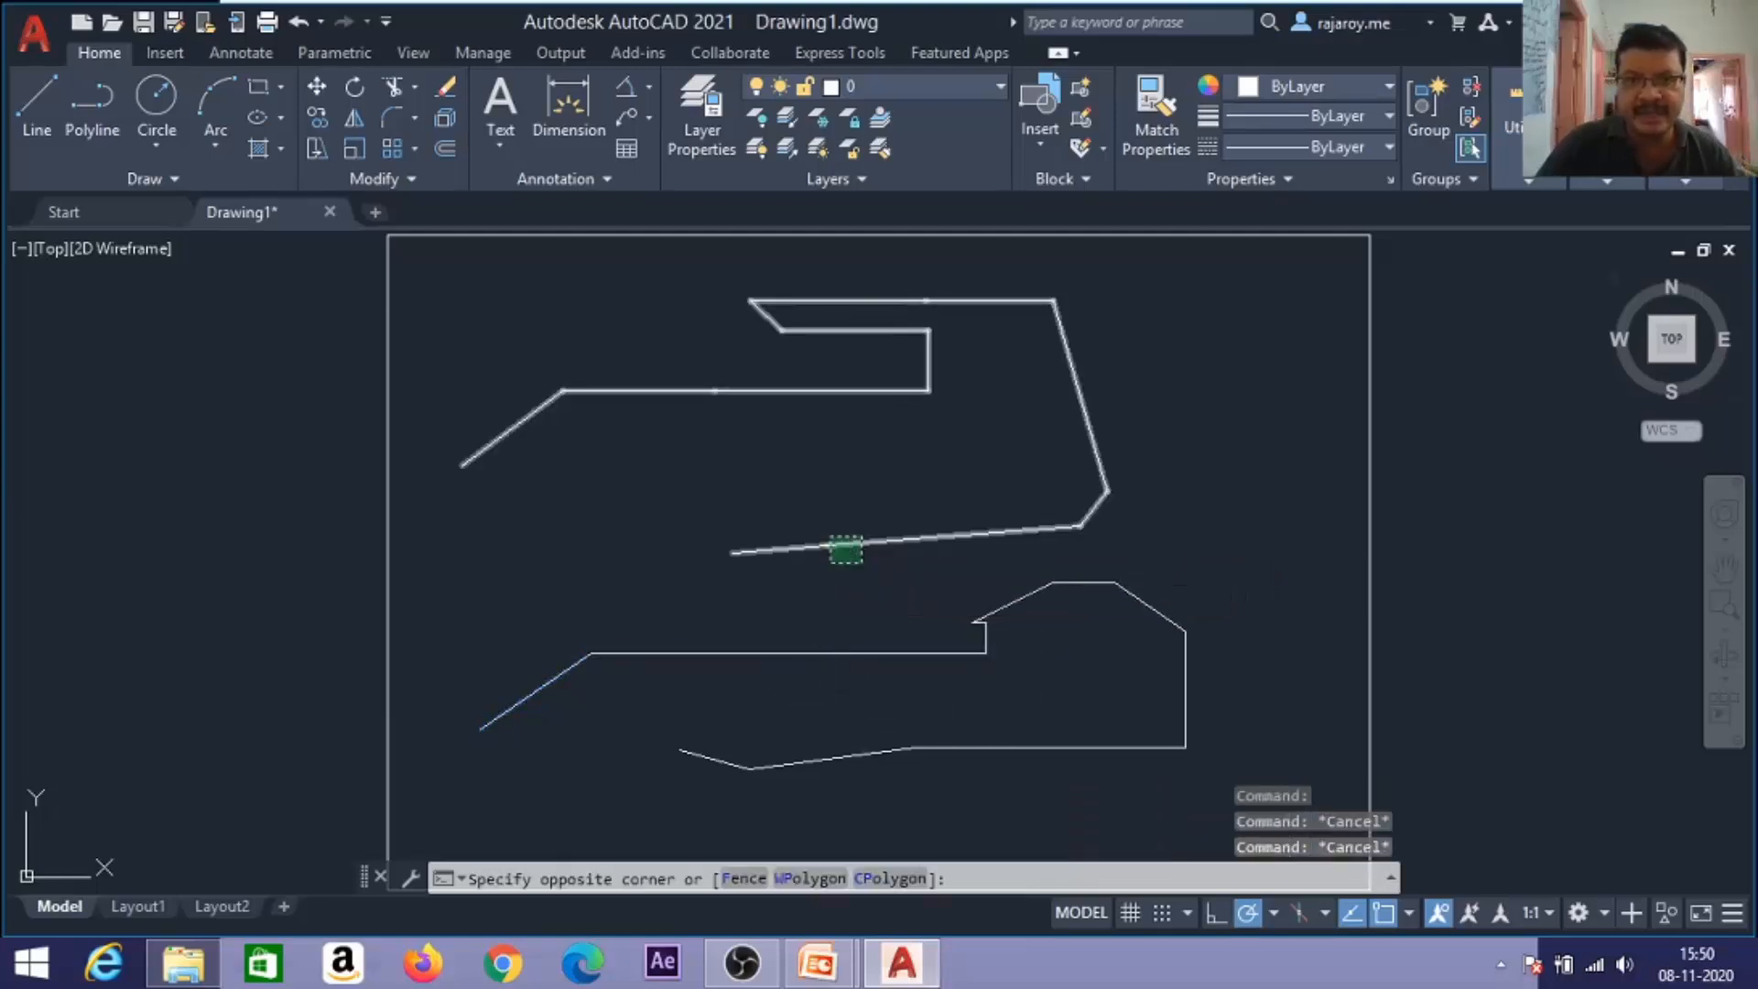
{"action": "left_click", "coordinate": [829, 536]}
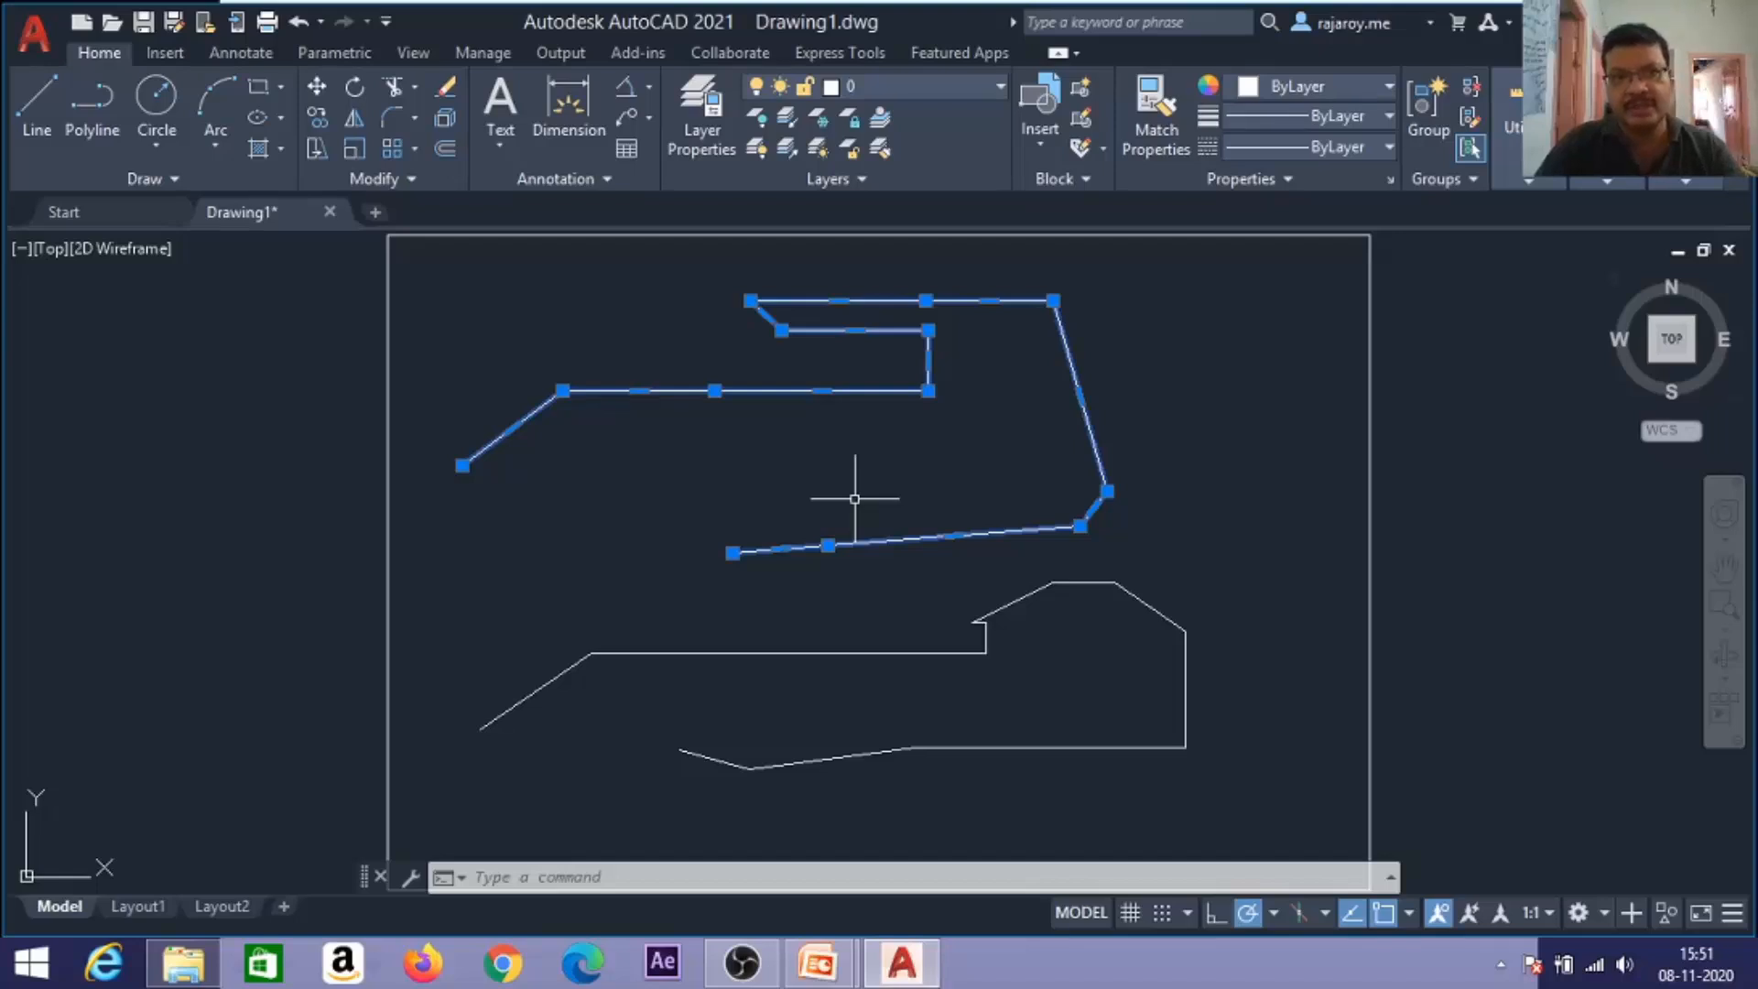
{"action": "type", "text": "x"}
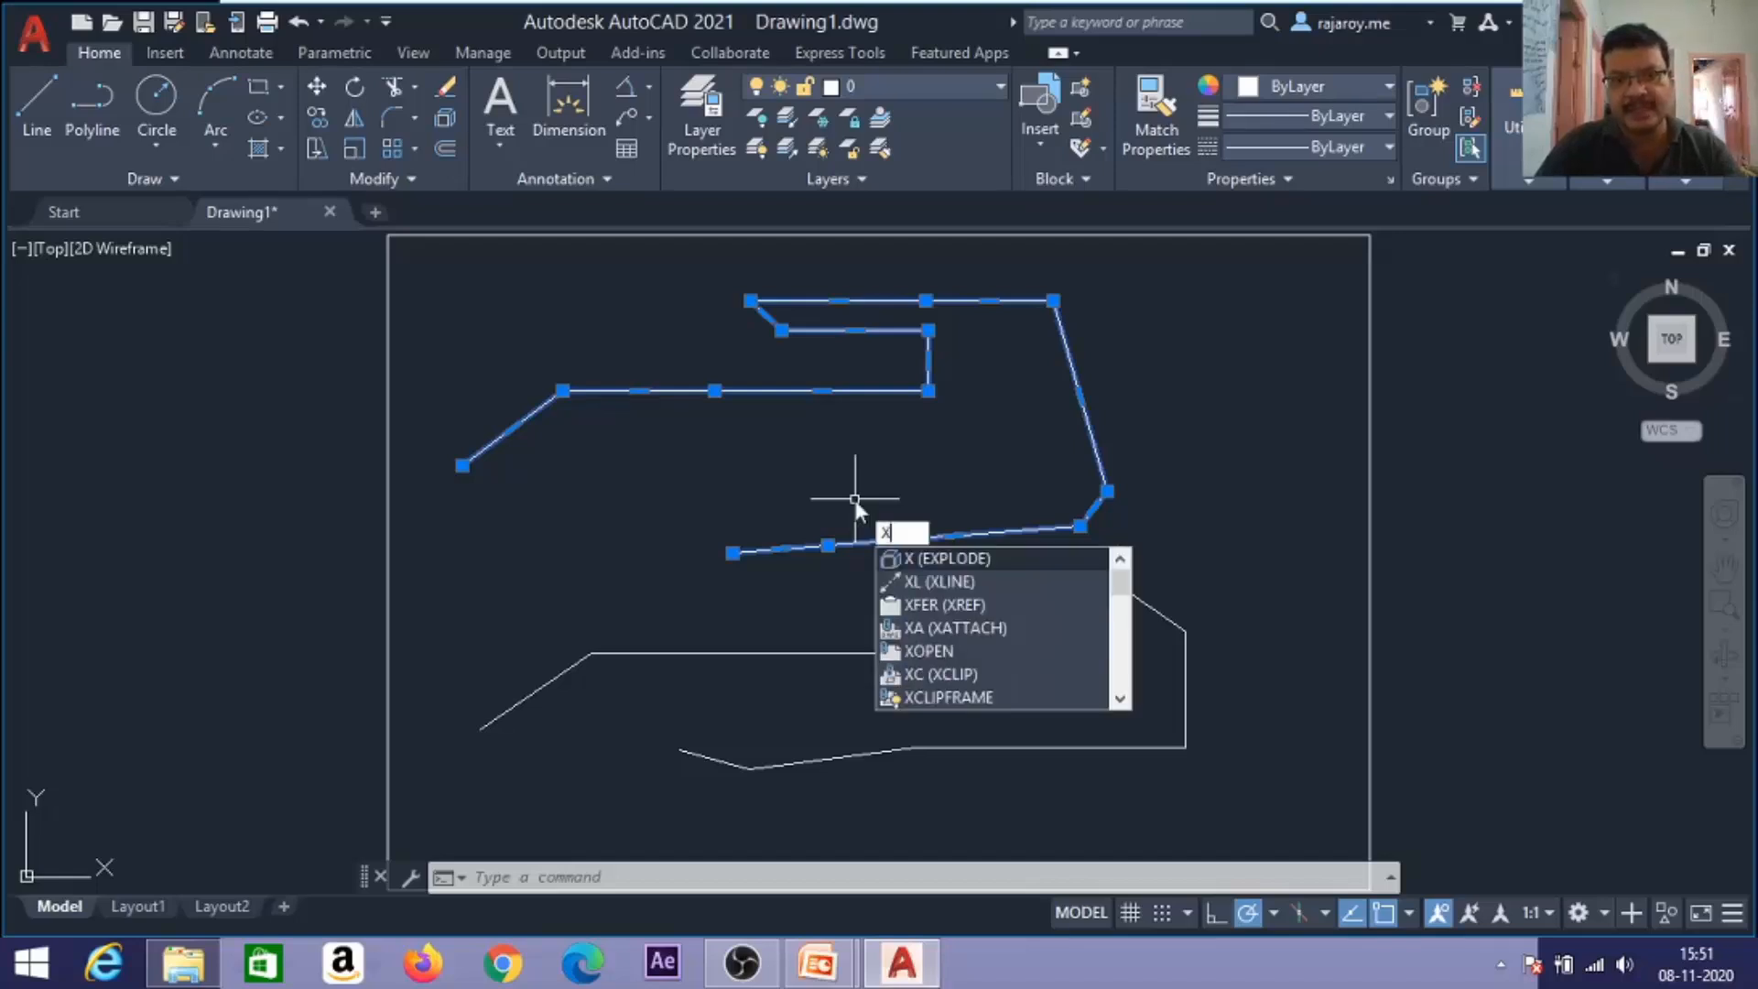
{"action": "key", "text": "Return"}
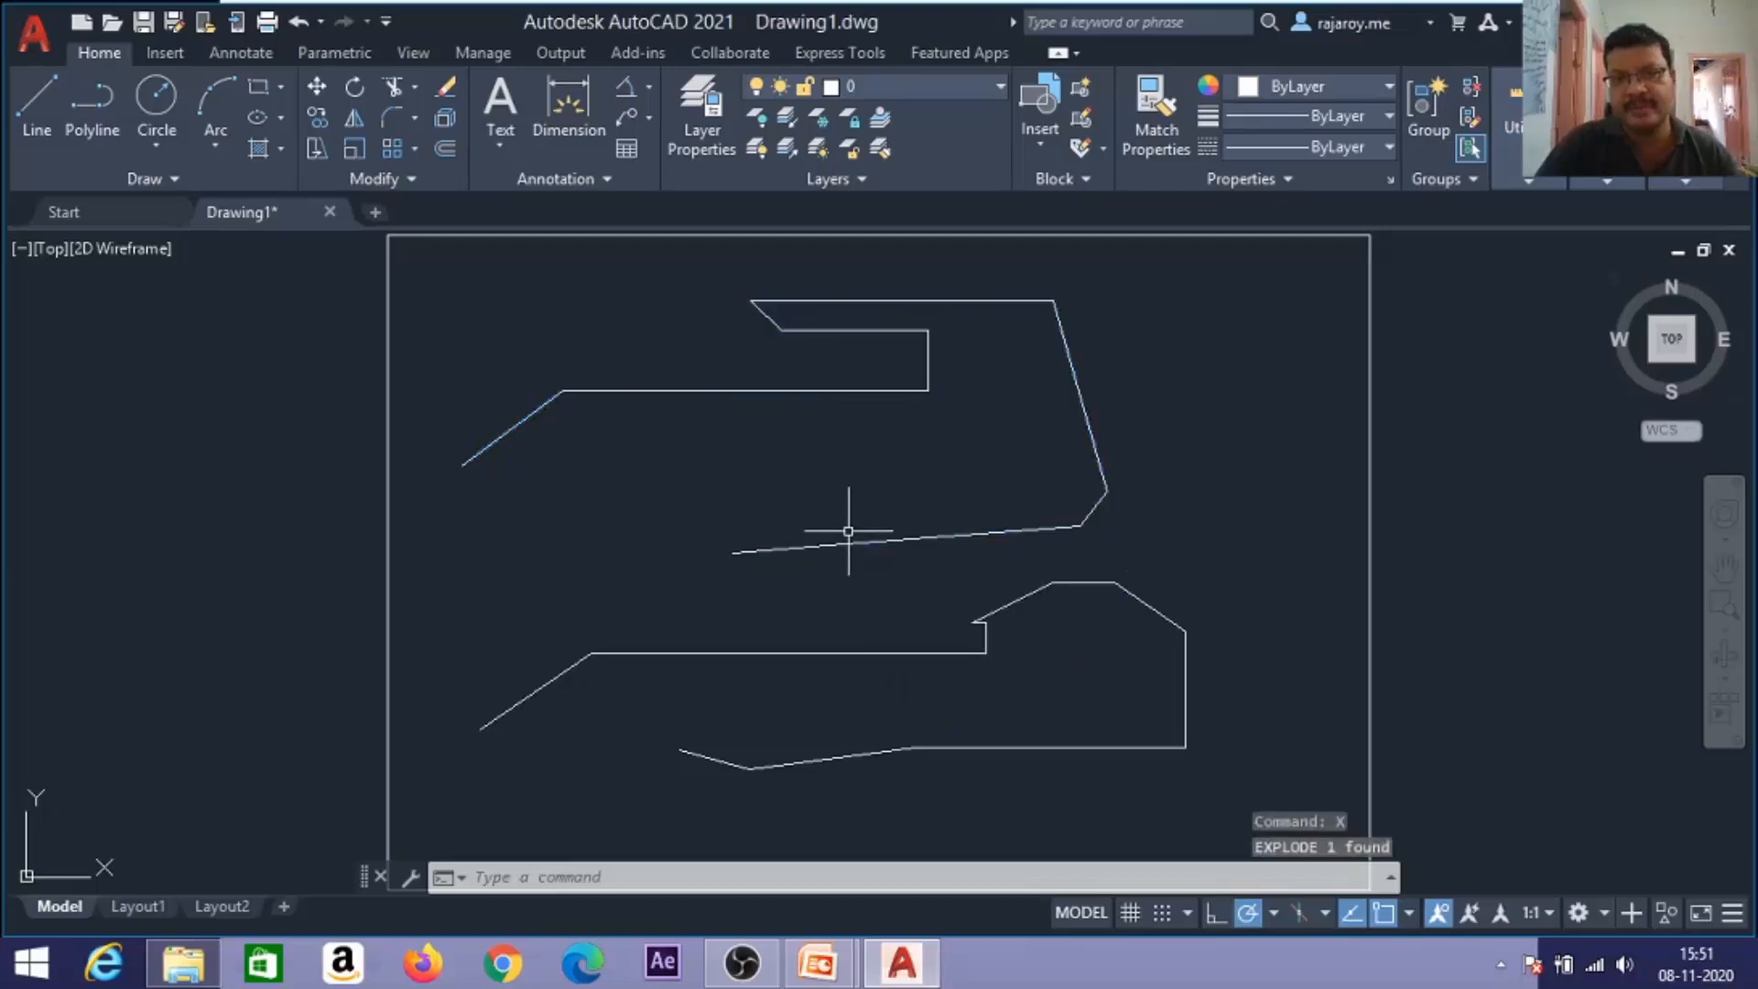
Select several segments of the exploded upper polyline one by one to check their separation, and clear the selection.
{"action": "left_click", "coordinate": [845, 547]}
{"action": "left_click", "coordinate": [718, 391]}
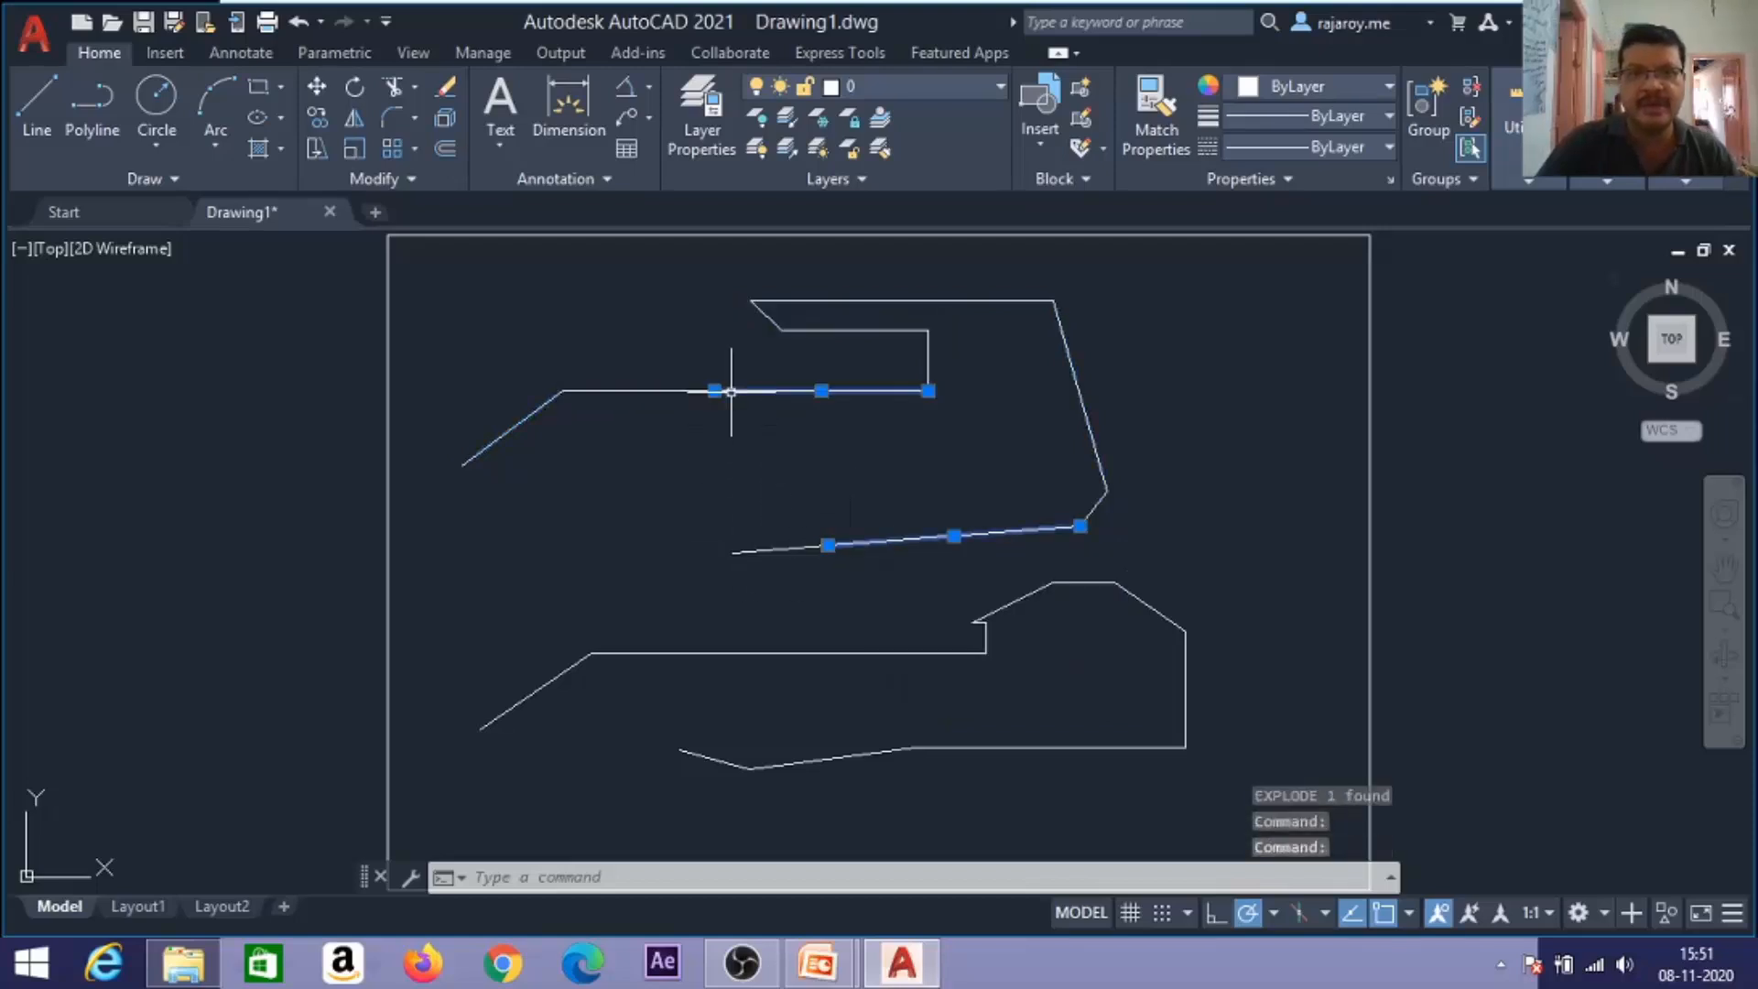
{"action": "left_click", "coordinate": [612, 391]}
{"action": "key", "text": "Escape"}
{"action": "key", "text": "Escape"}
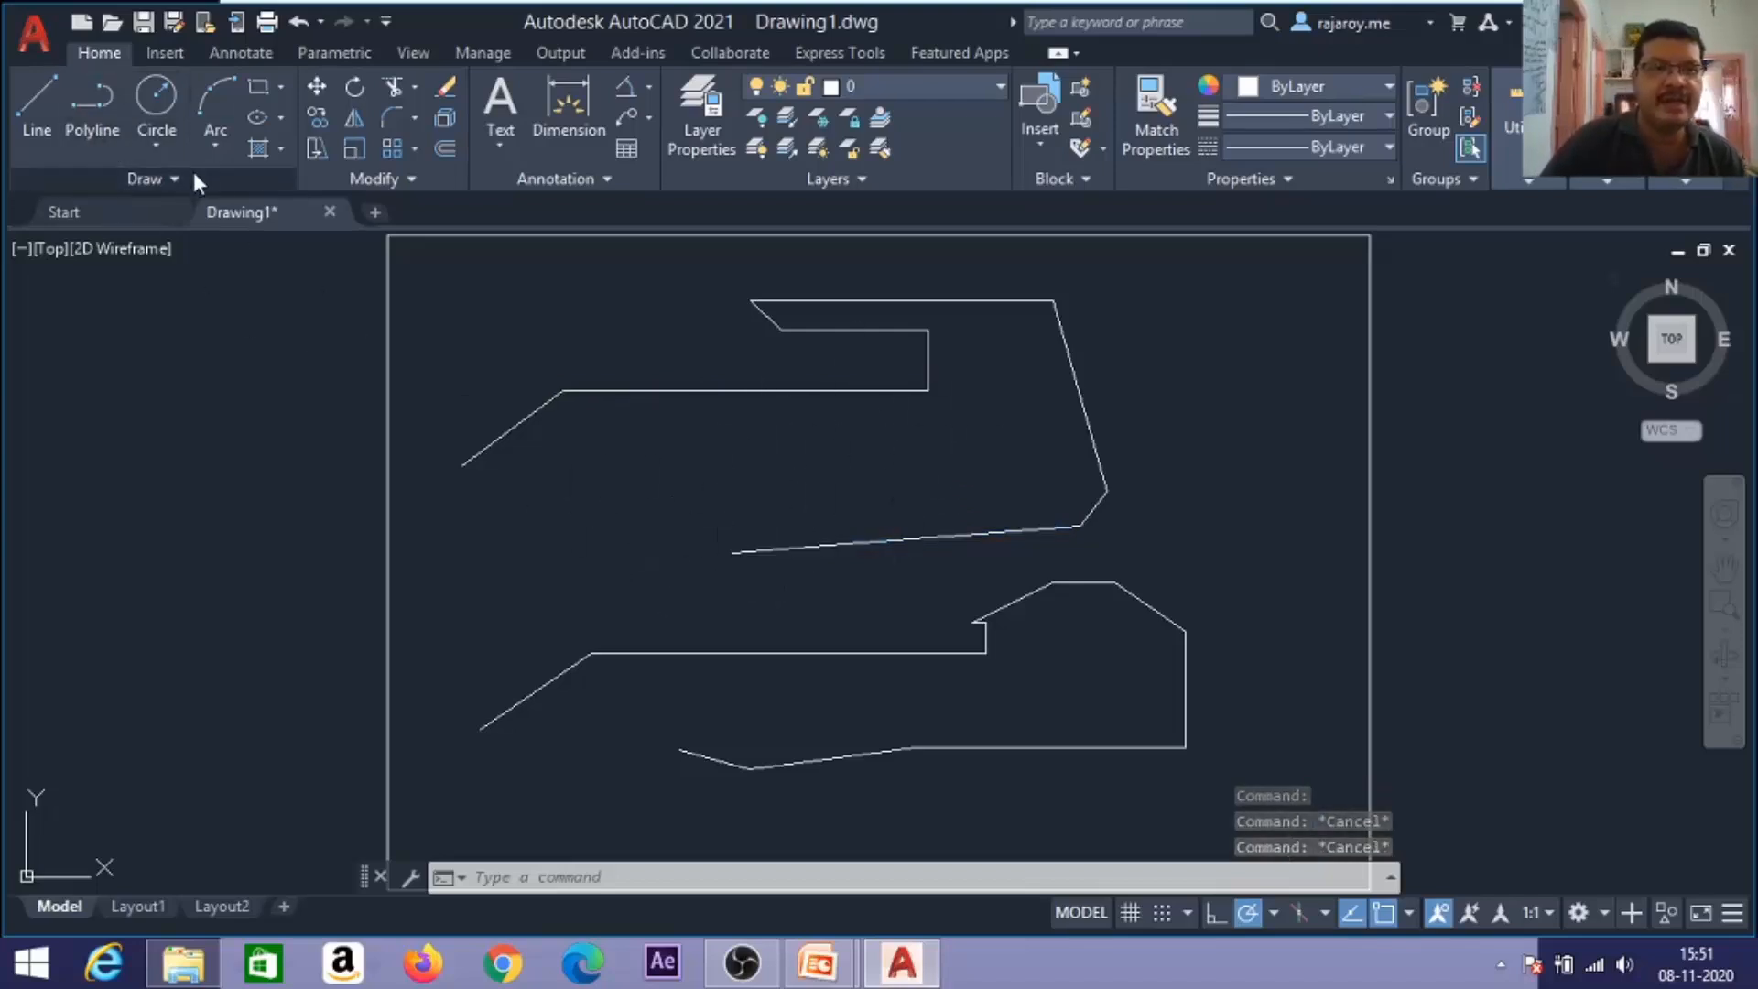
Erase the lower line chain and the exploded polyline's segments below its topmost horizontal segment.
{"action": "left_click", "coordinate": [1191, 782]}
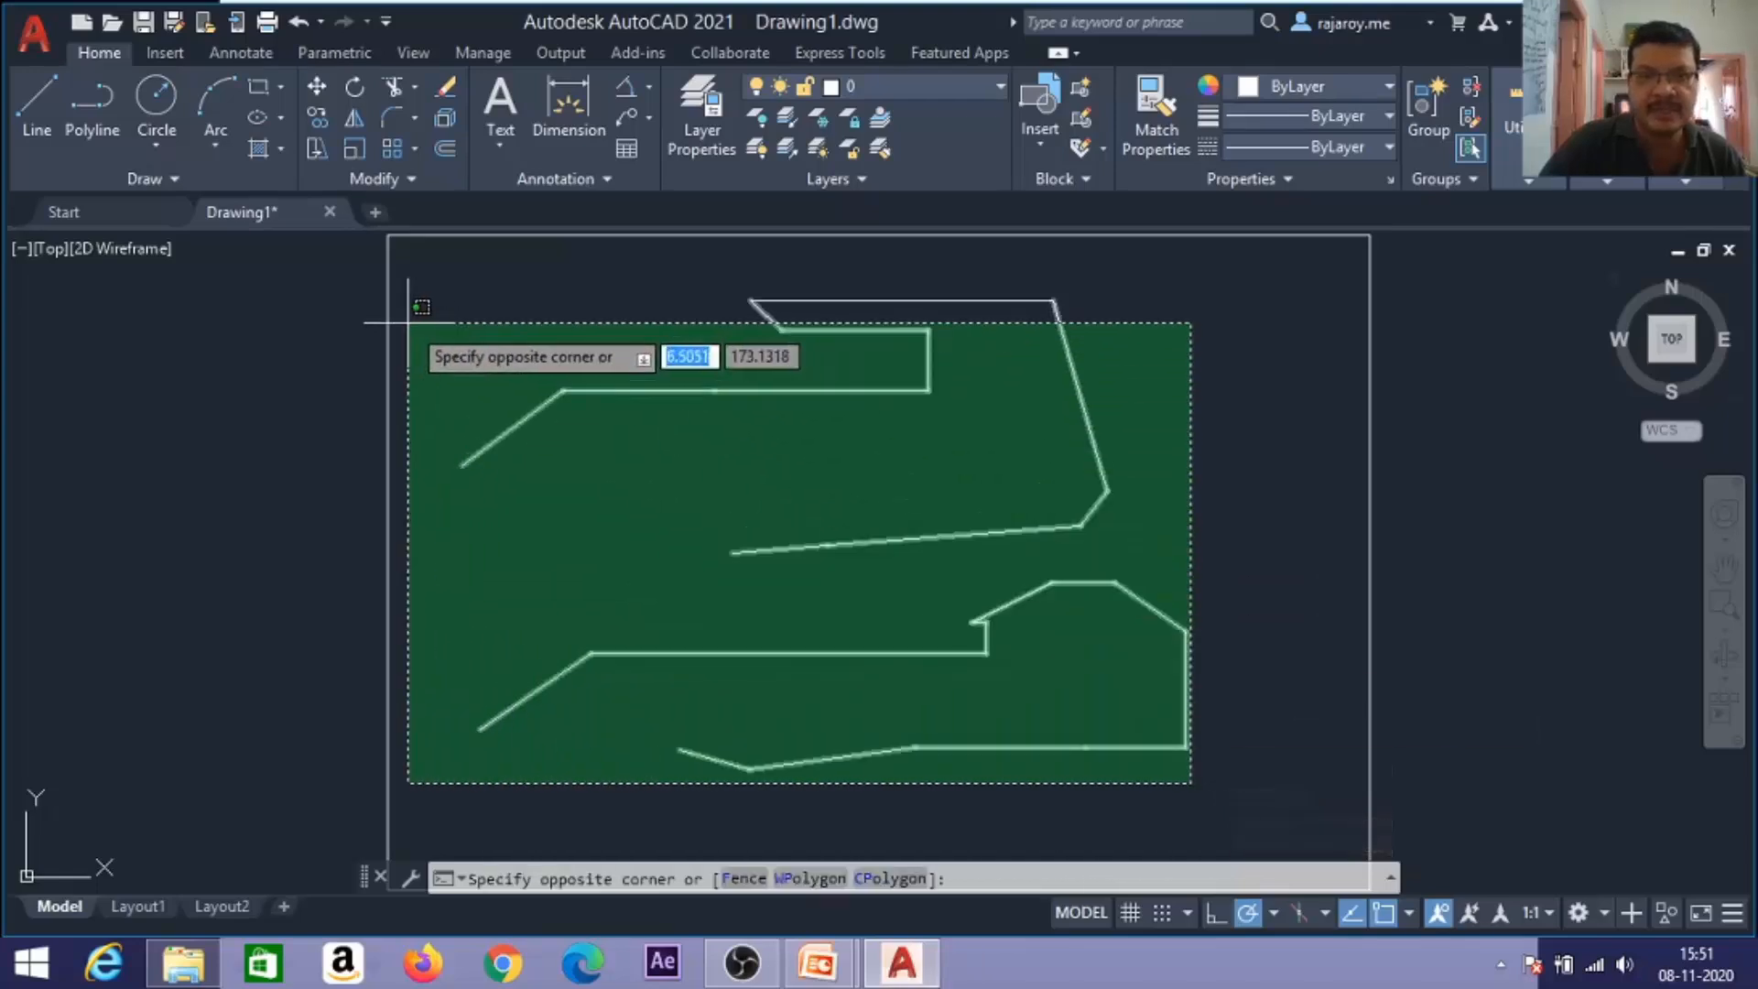
{"action": "left_click", "coordinate": [409, 322]}
{"action": "key", "text": "Delete"}
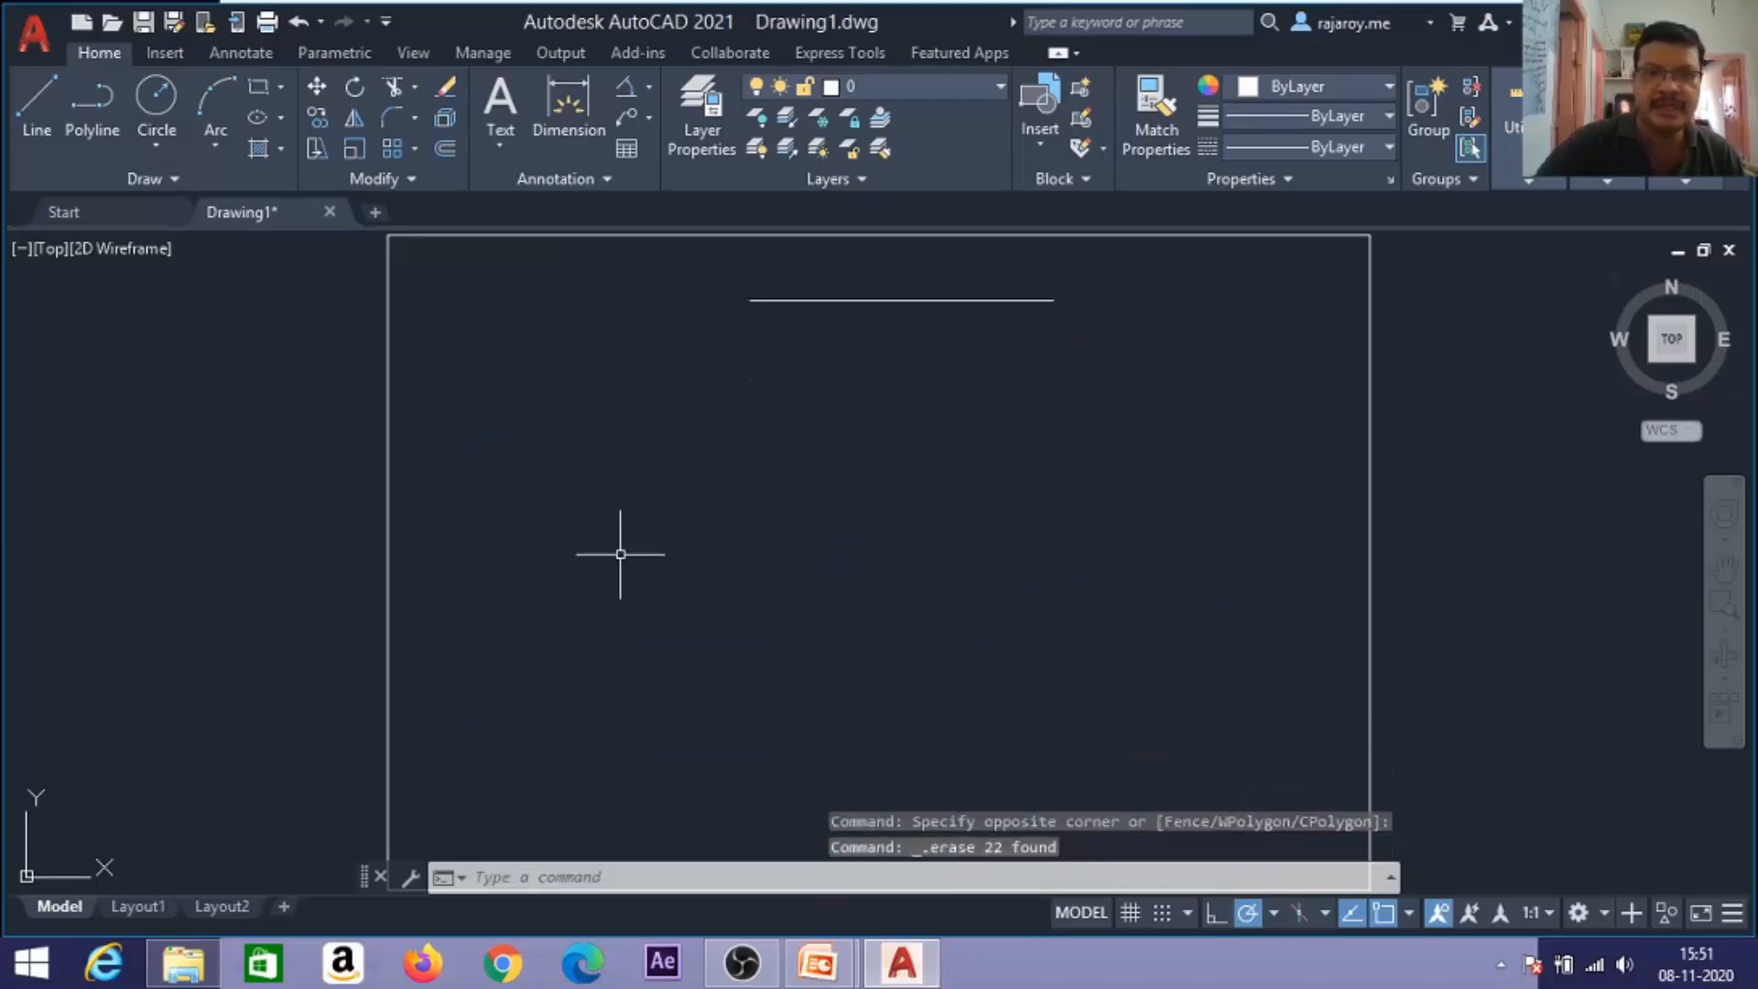
Erase the left one of the two adjoining horizontal segments near the border's upper edge.
{"action": "left_click", "coordinate": [740, 401]}
{"action": "left_click", "coordinate": [760, 294]}
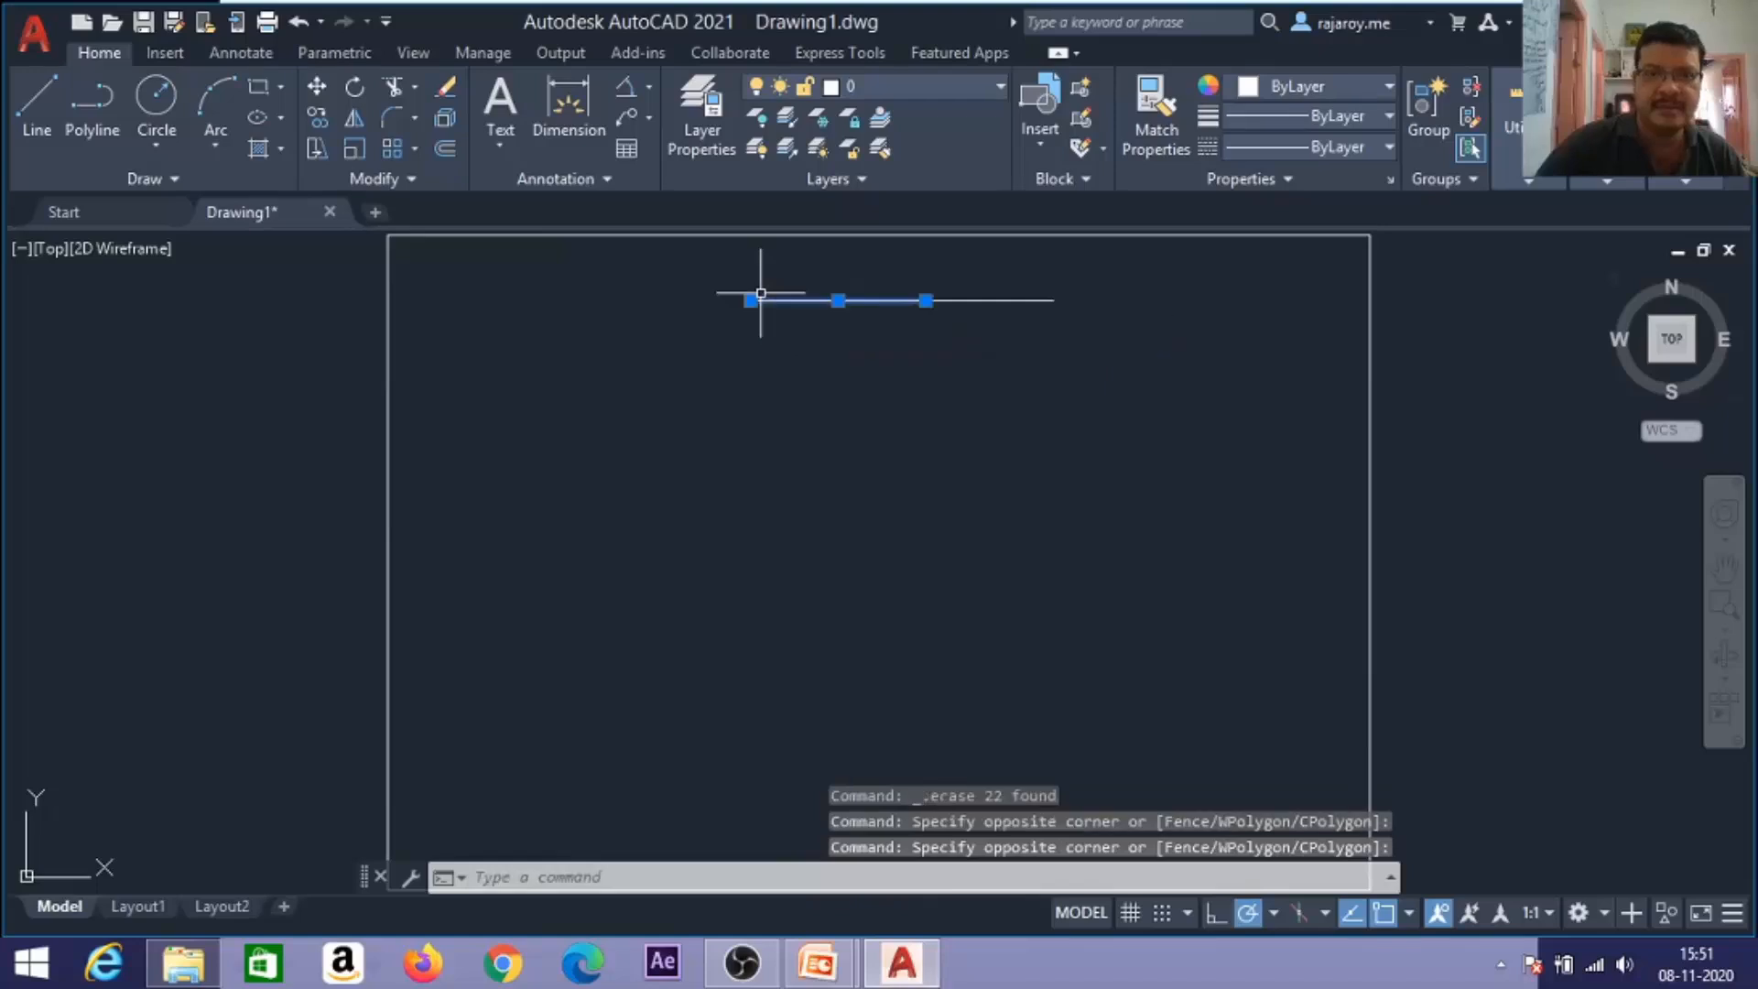
{"action": "key", "text": "Delete"}
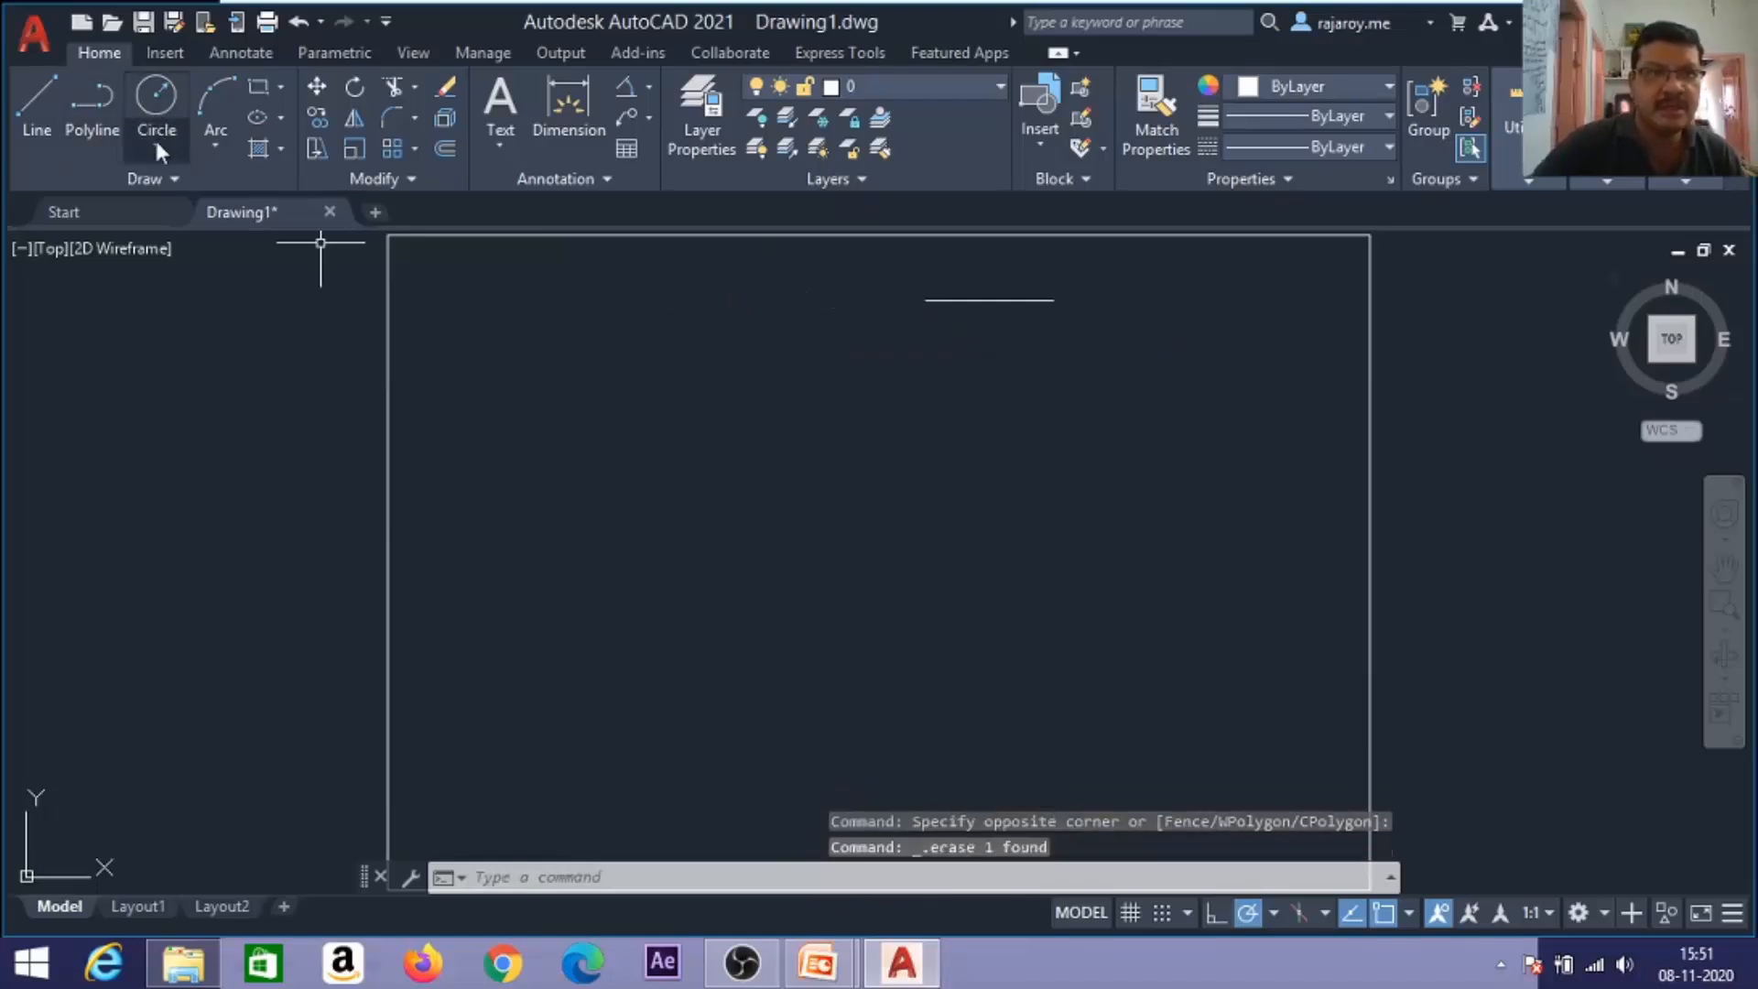
Draw a circle of radius 25 mm by centre and radius in the left part of the bordered area.
{"action": "left_click", "coordinate": [156, 101]}
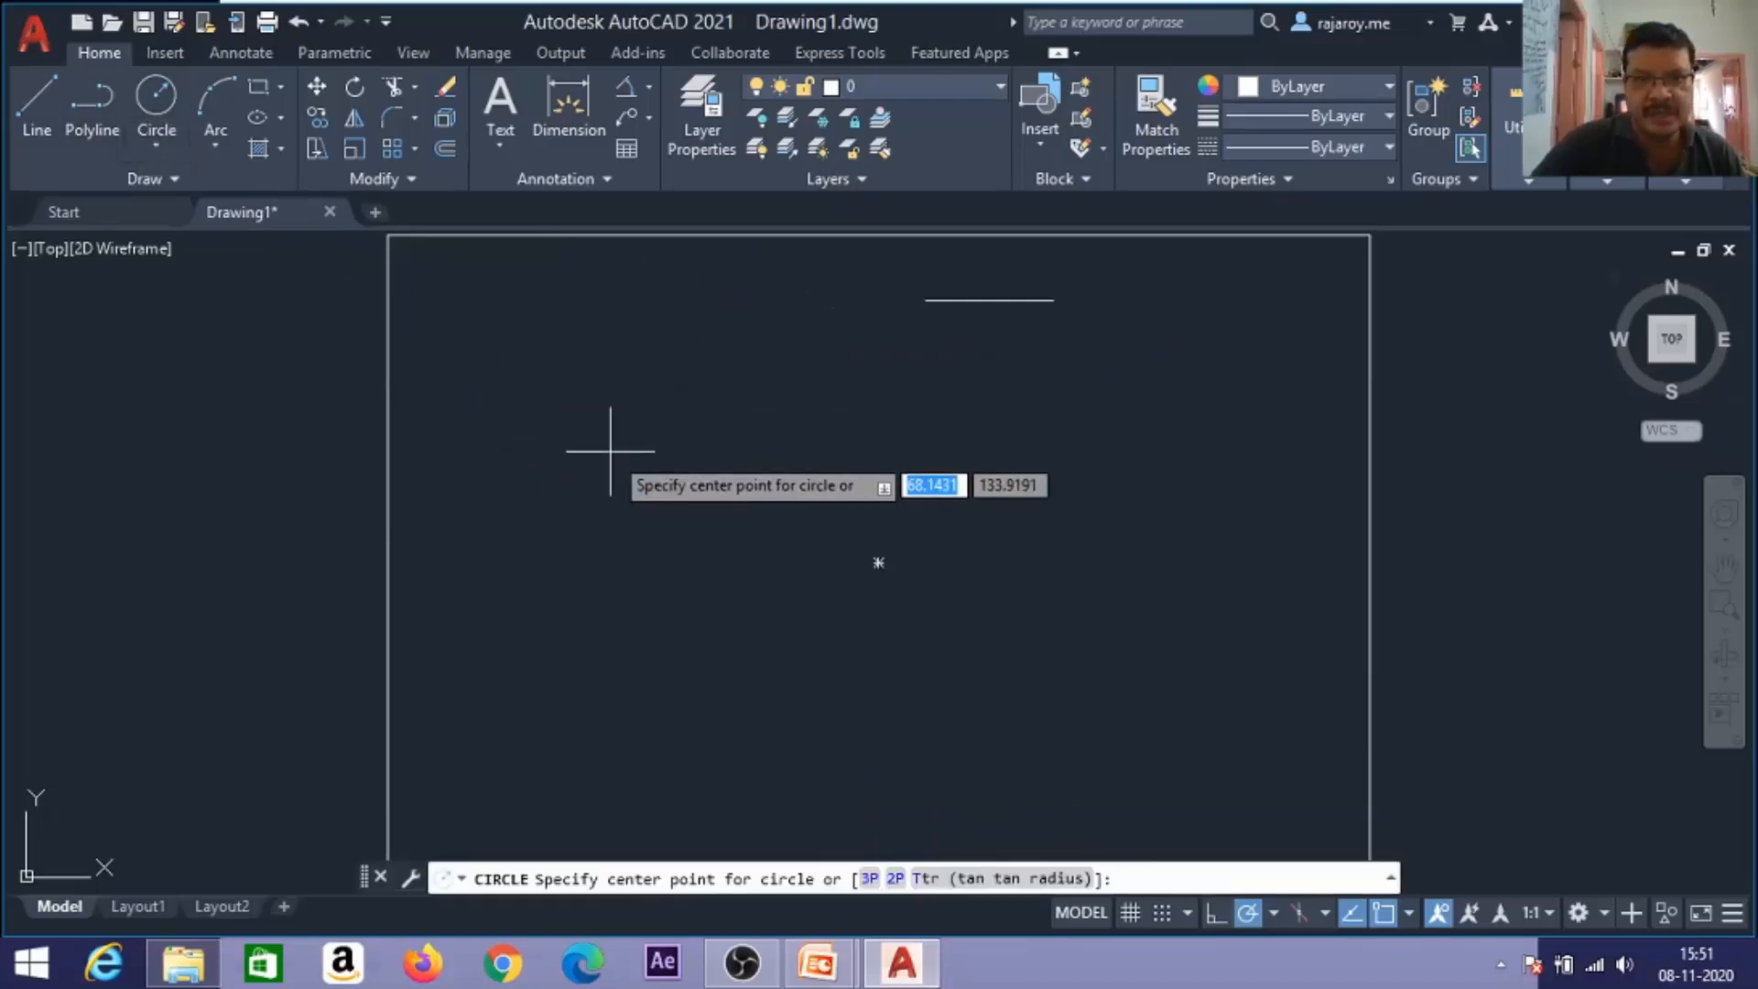
{"action": "left_click", "coordinate": [614, 529]}
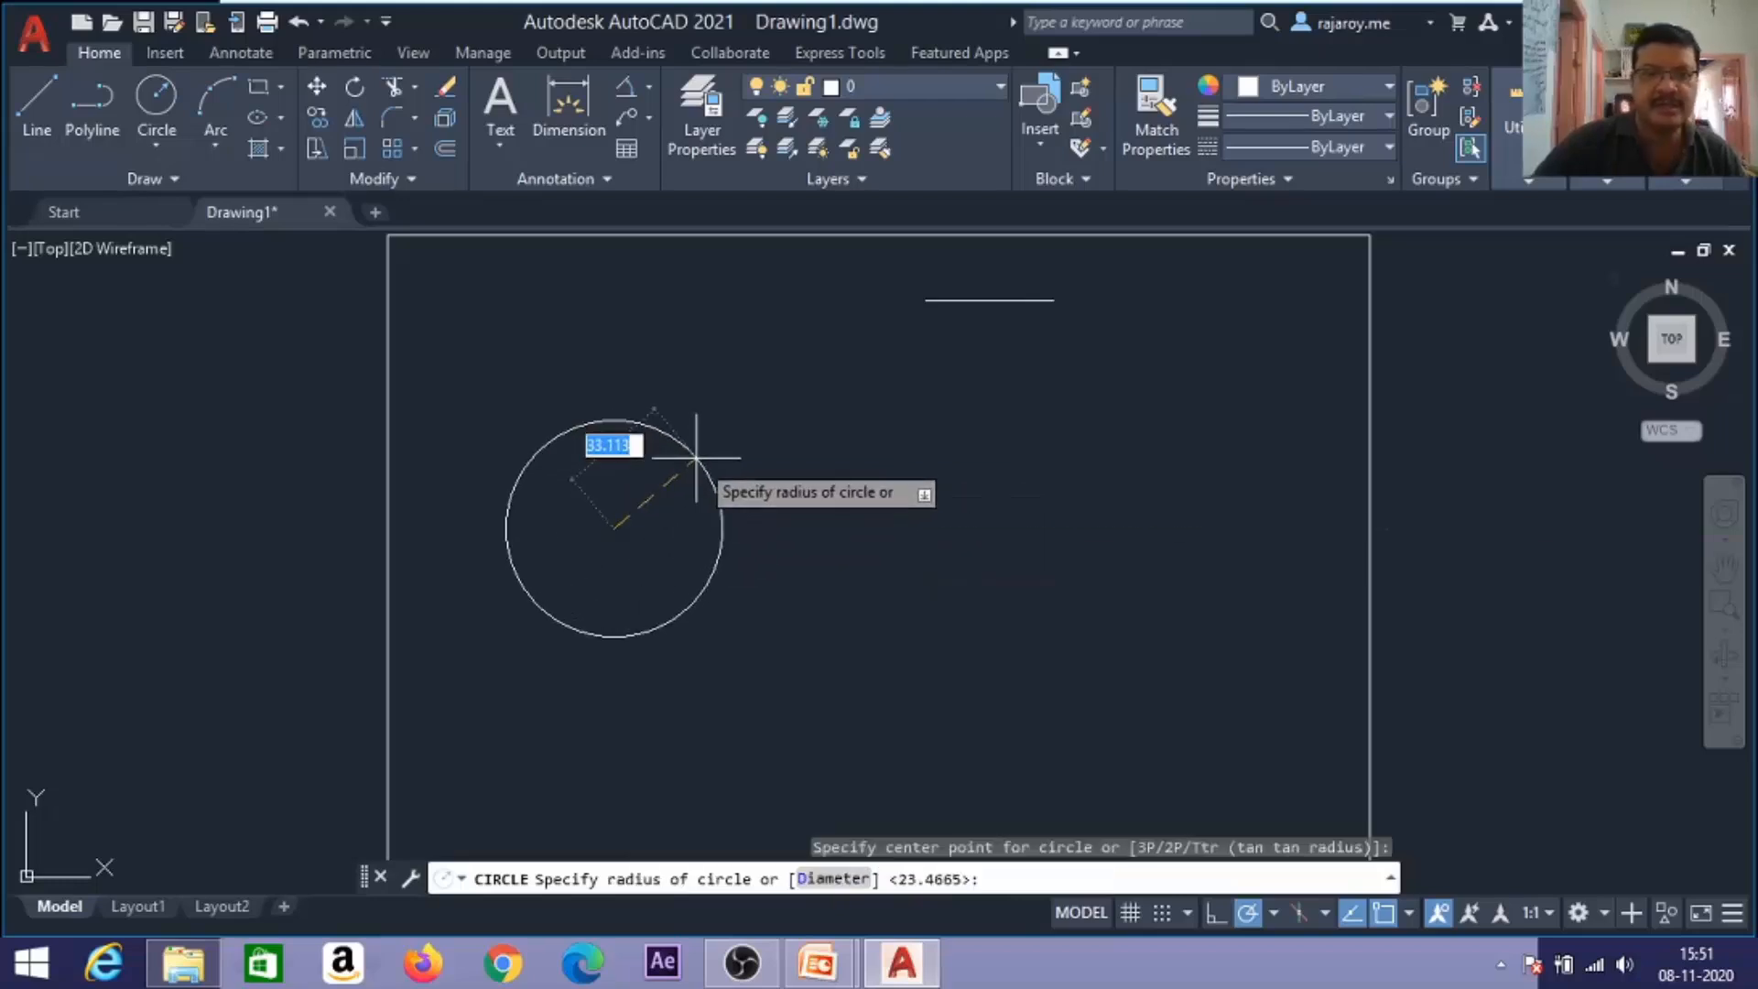
{"action": "type", "text": "25"}
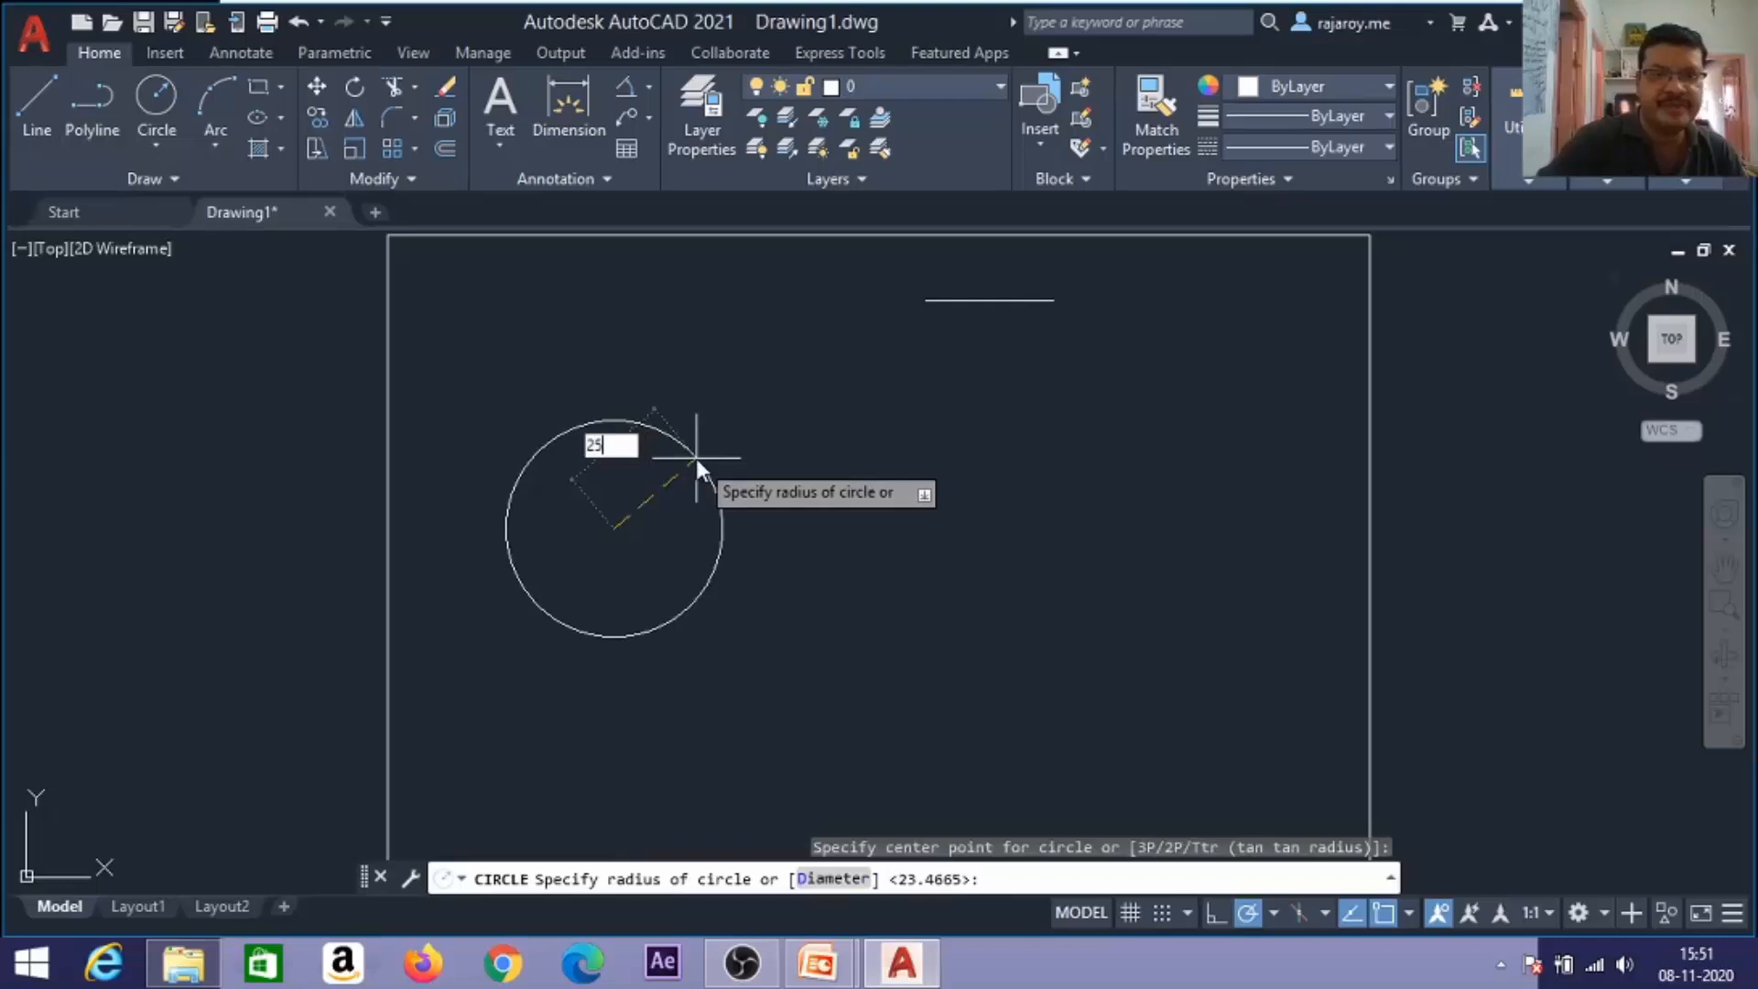
{"action": "key", "text": "Return"}
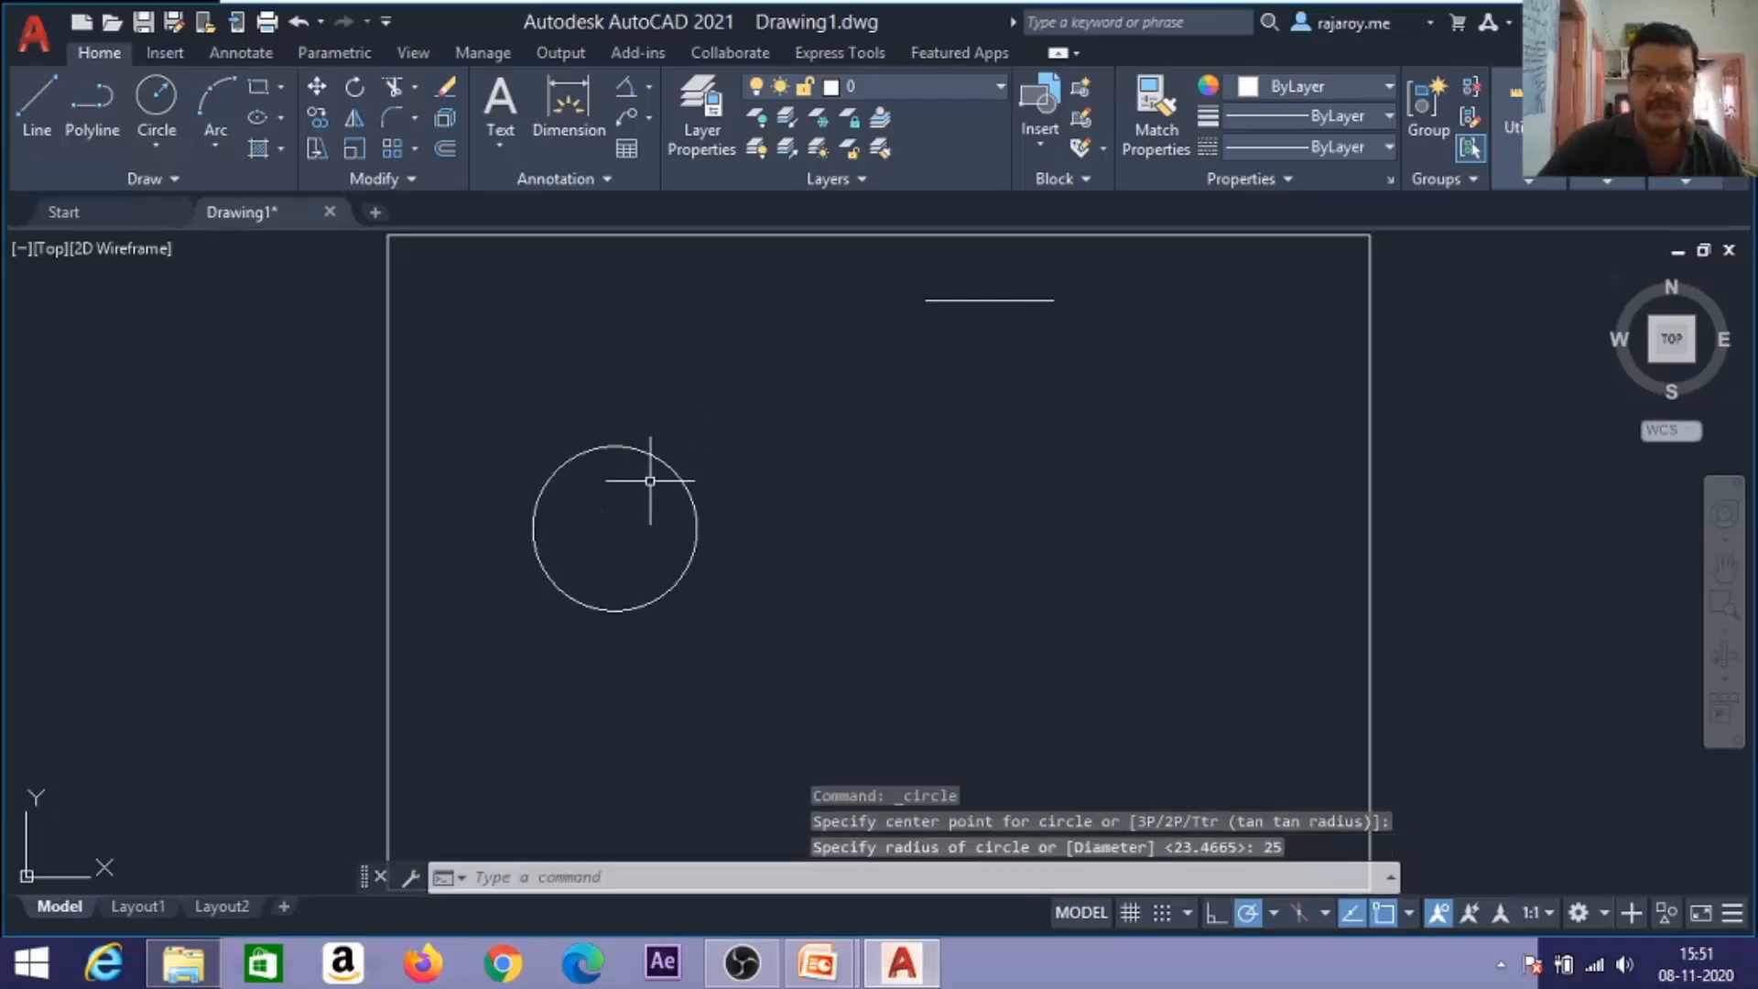
Add a radius dimension to the circle, placing its text above and to the right outside the circle.
{"action": "left_click", "coordinate": [646, 91]}
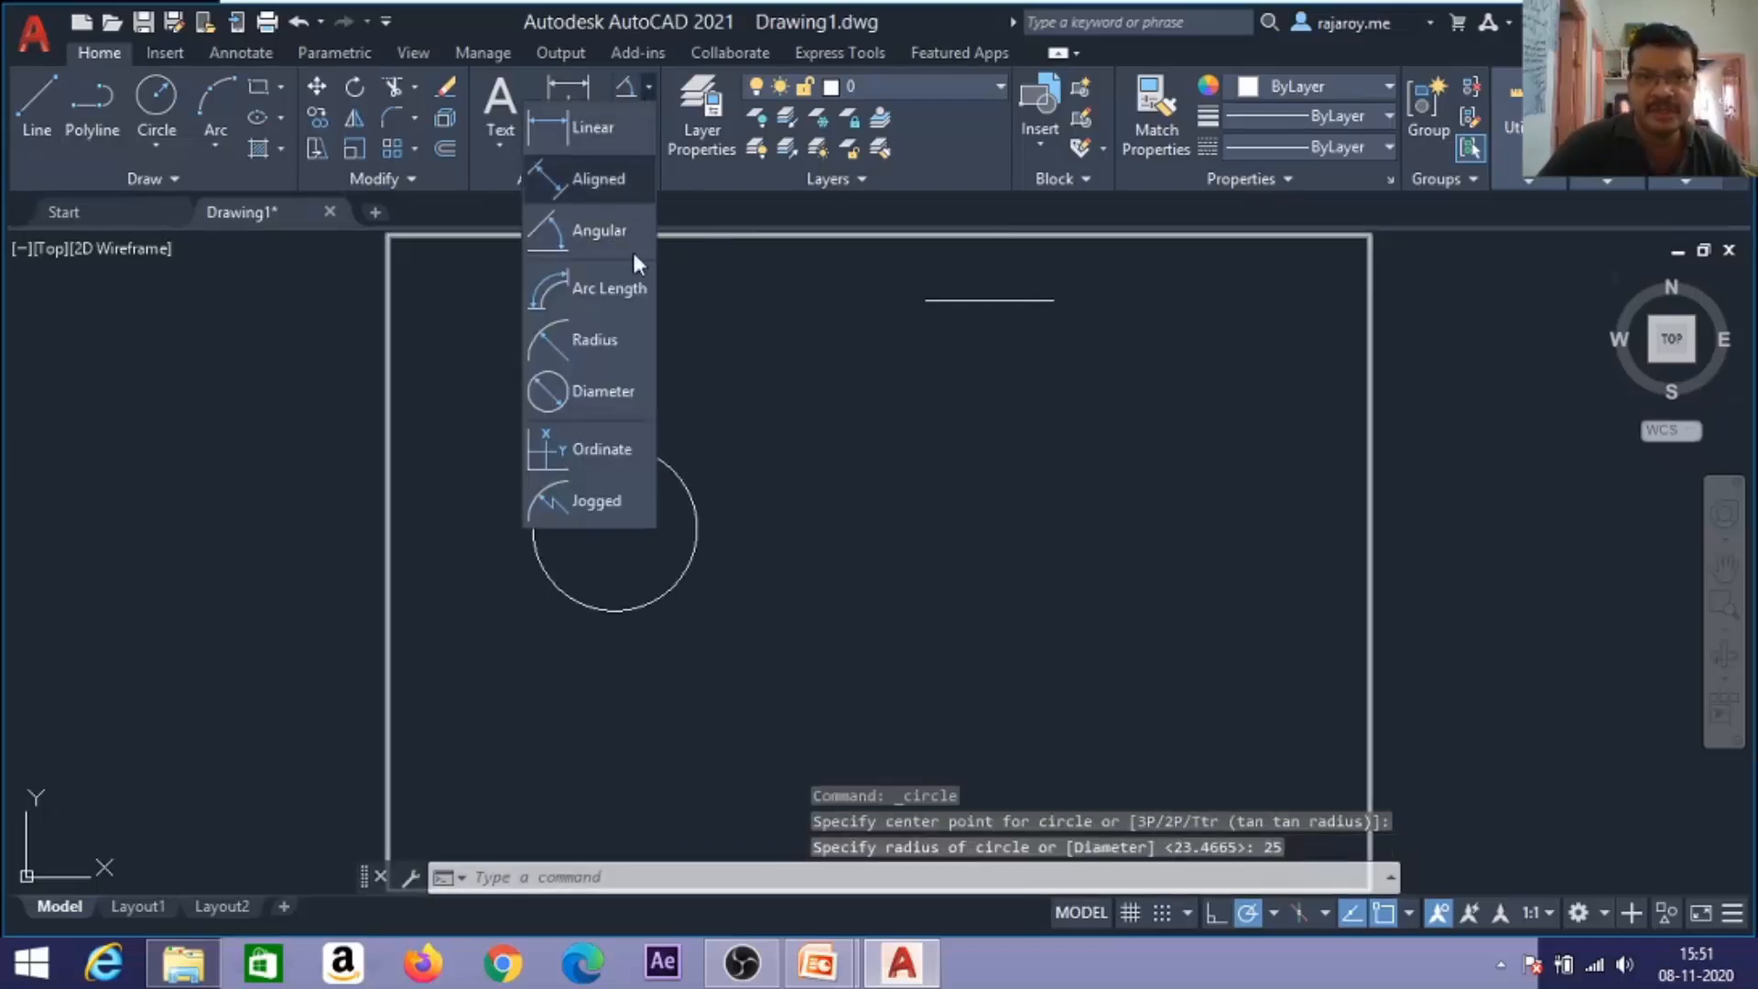
{"action": "left_click", "coordinate": [605, 340]}
{"action": "left_click", "coordinate": [616, 446]}
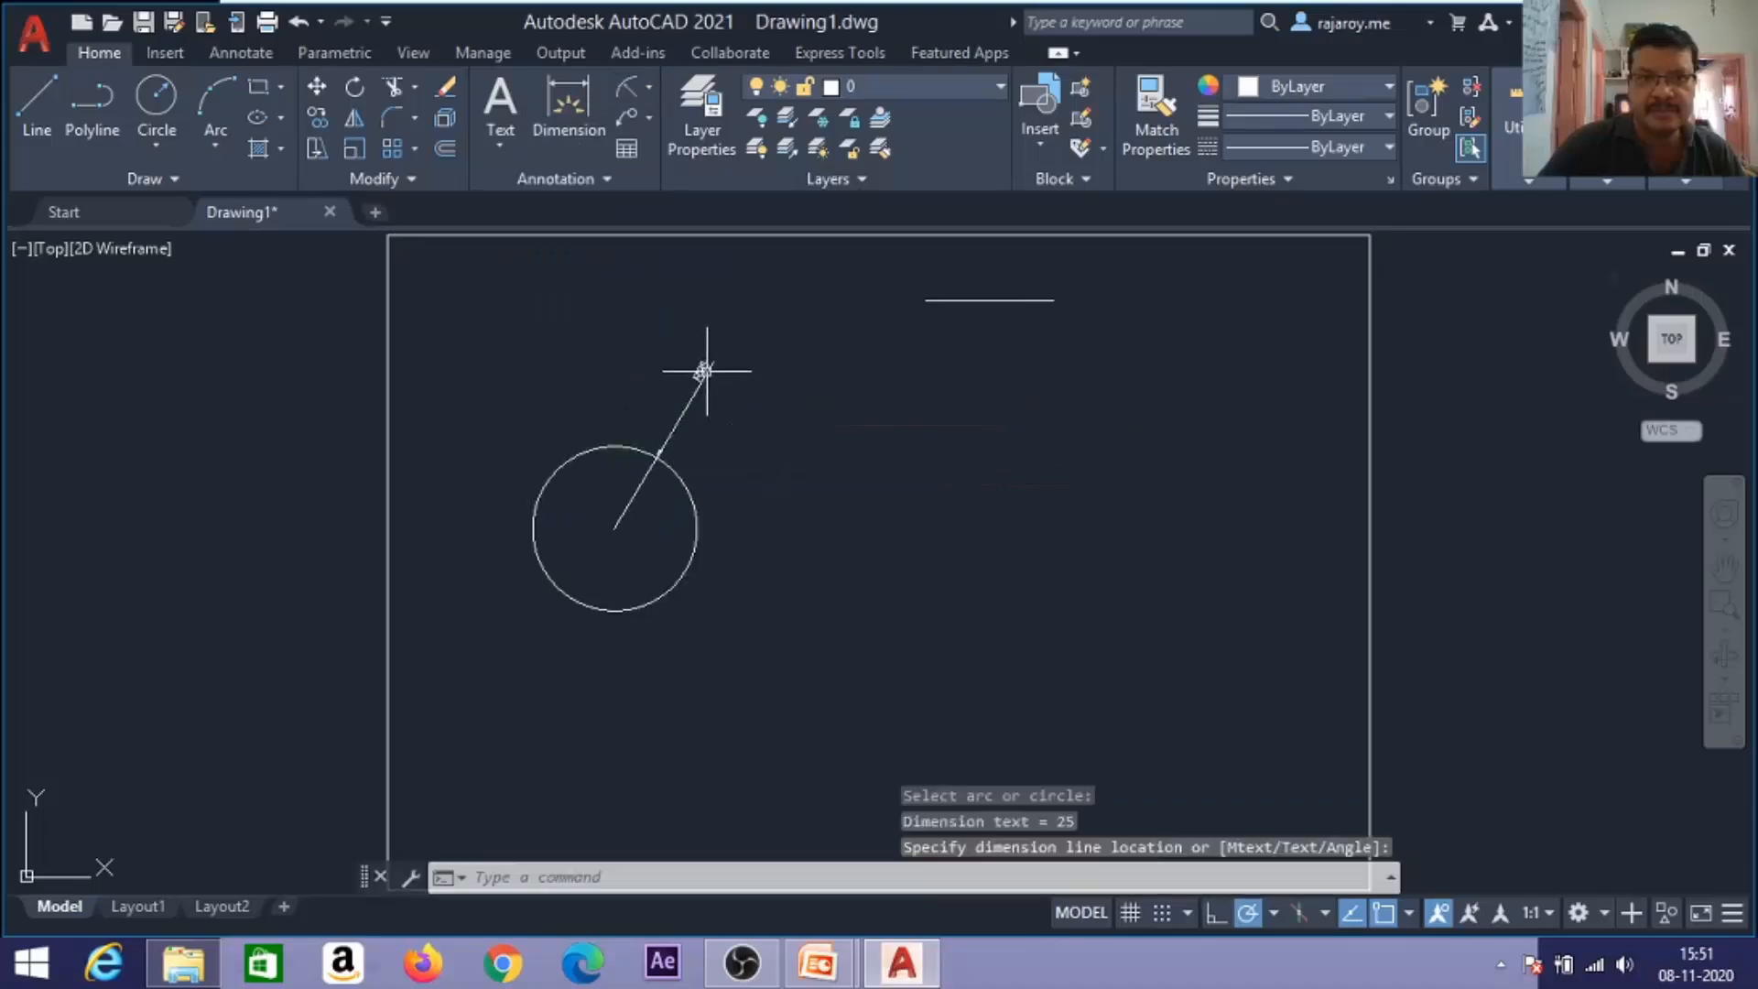
{"action": "scroll", "coordinate": [713, 401], "scroll_direction": "up", "scroll_amount": 2}
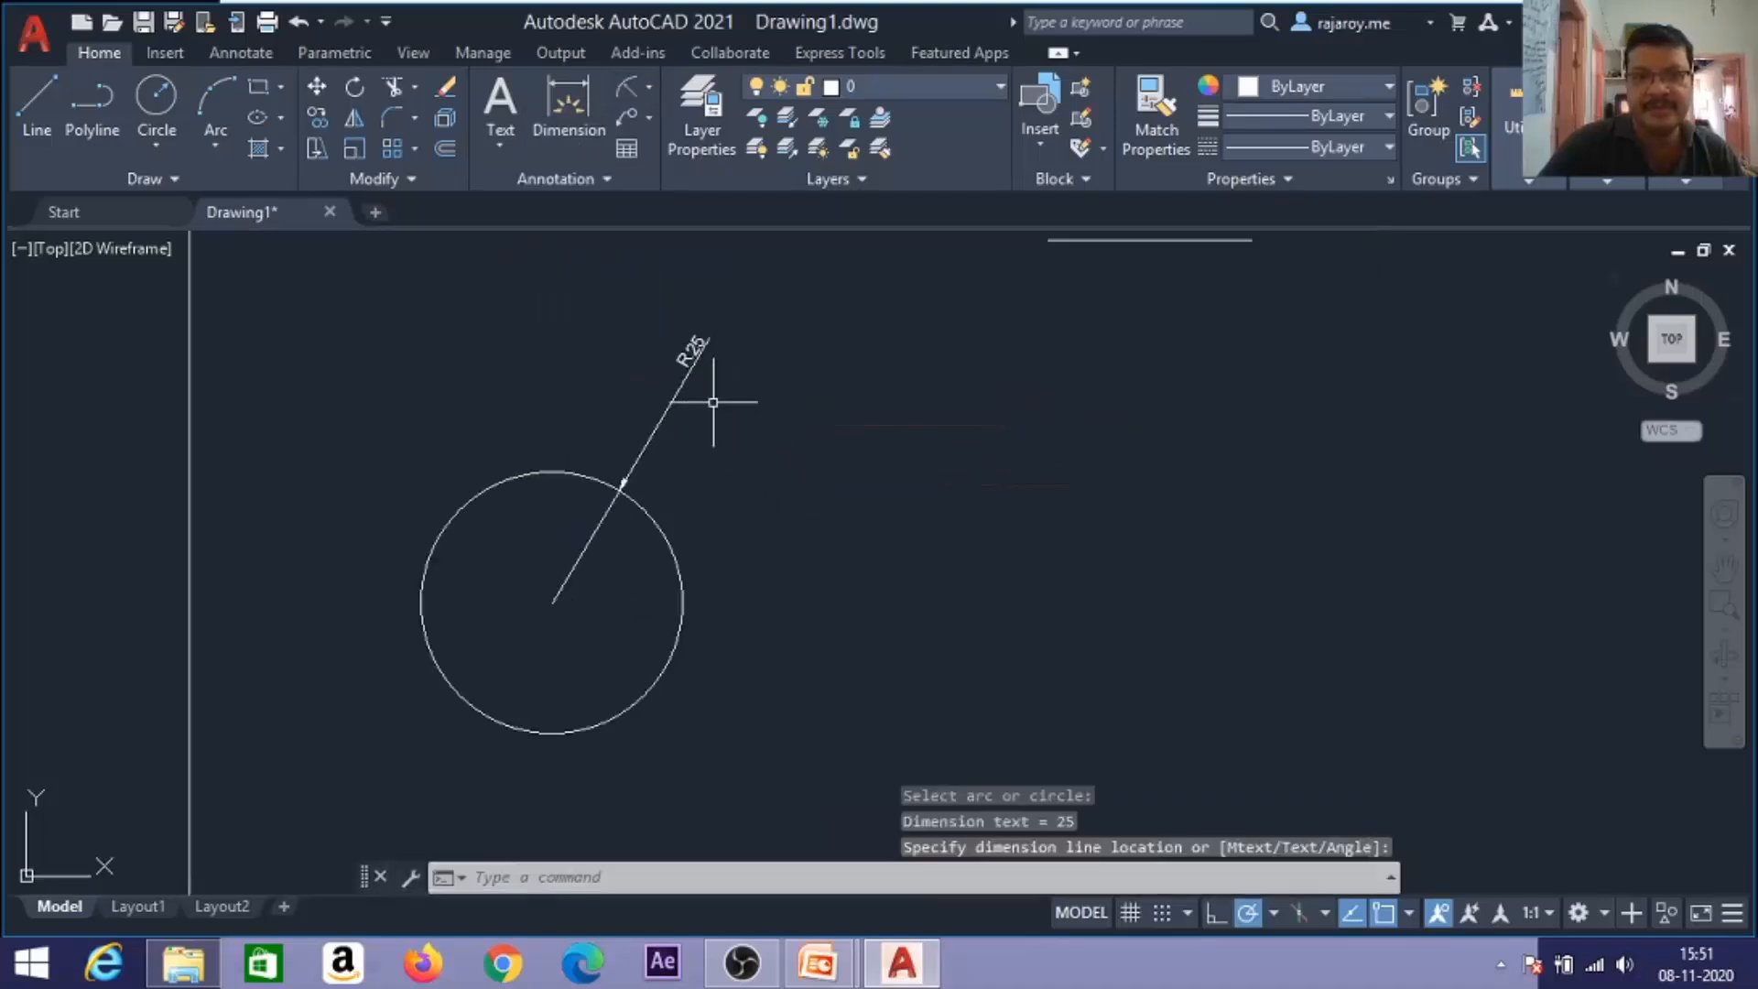
Draw a 50 mm diameter circle by centre and diameter, level with and to the right of the first circle.
{"action": "left_click", "coordinate": [174, 144]}
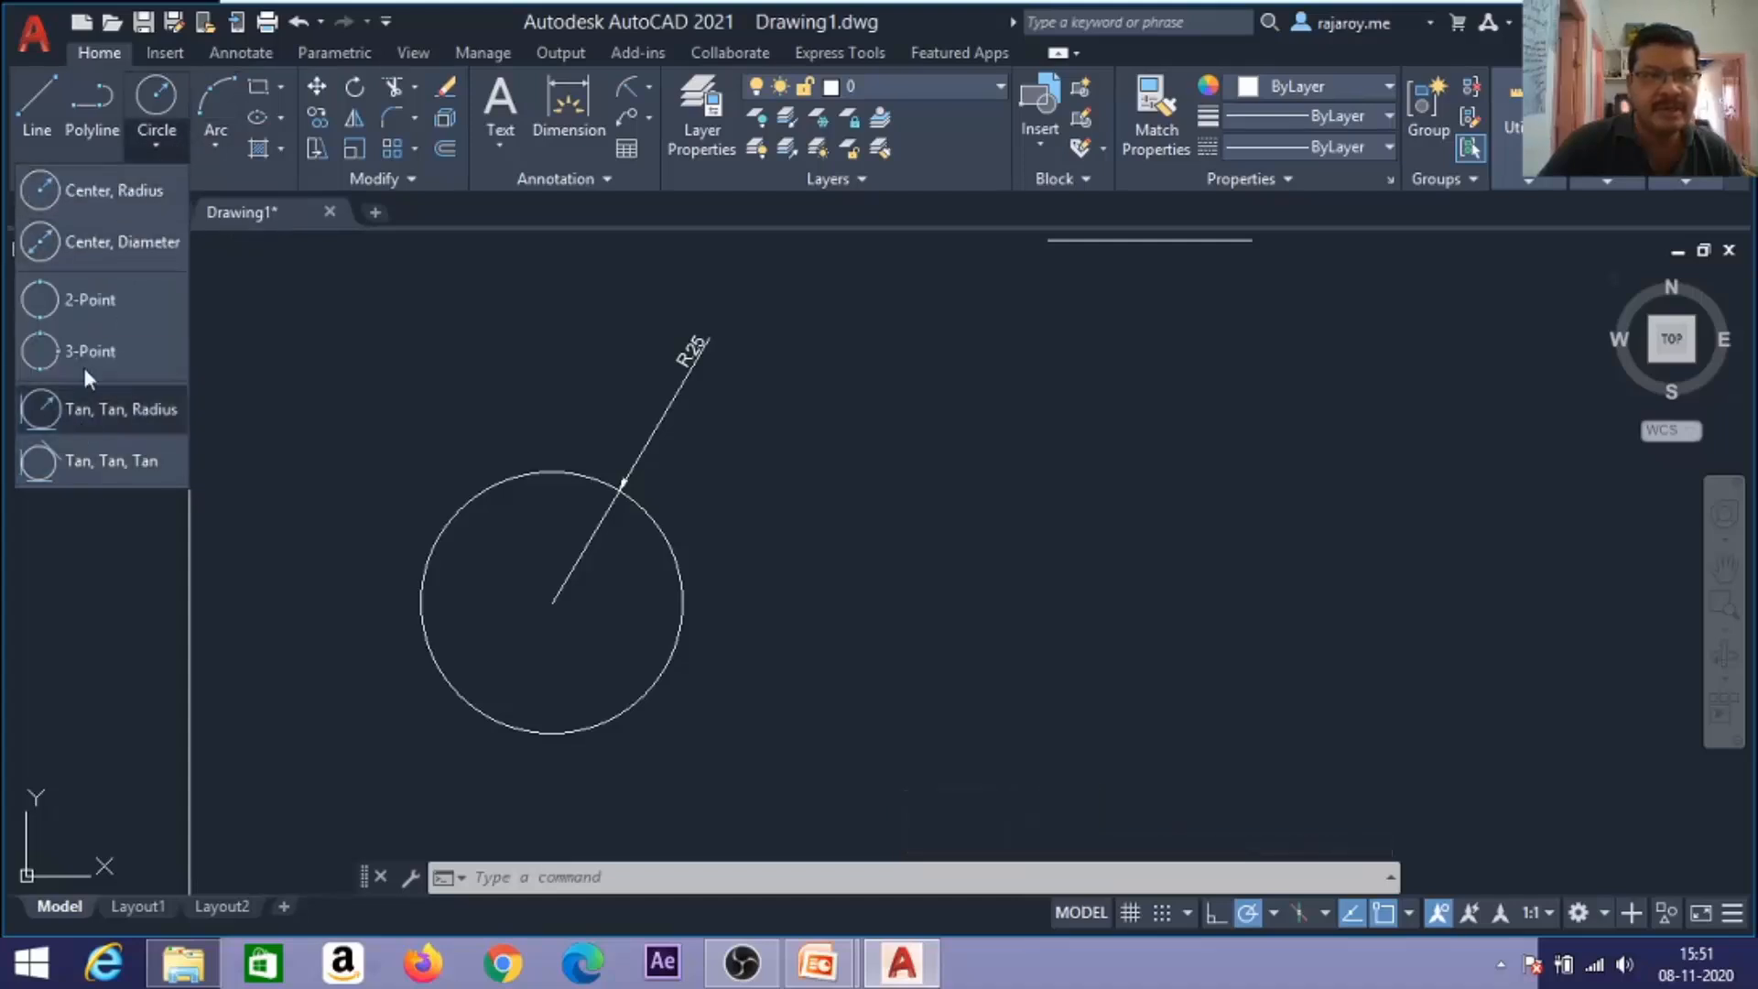
{"action": "left_click", "coordinate": [104, 244]}
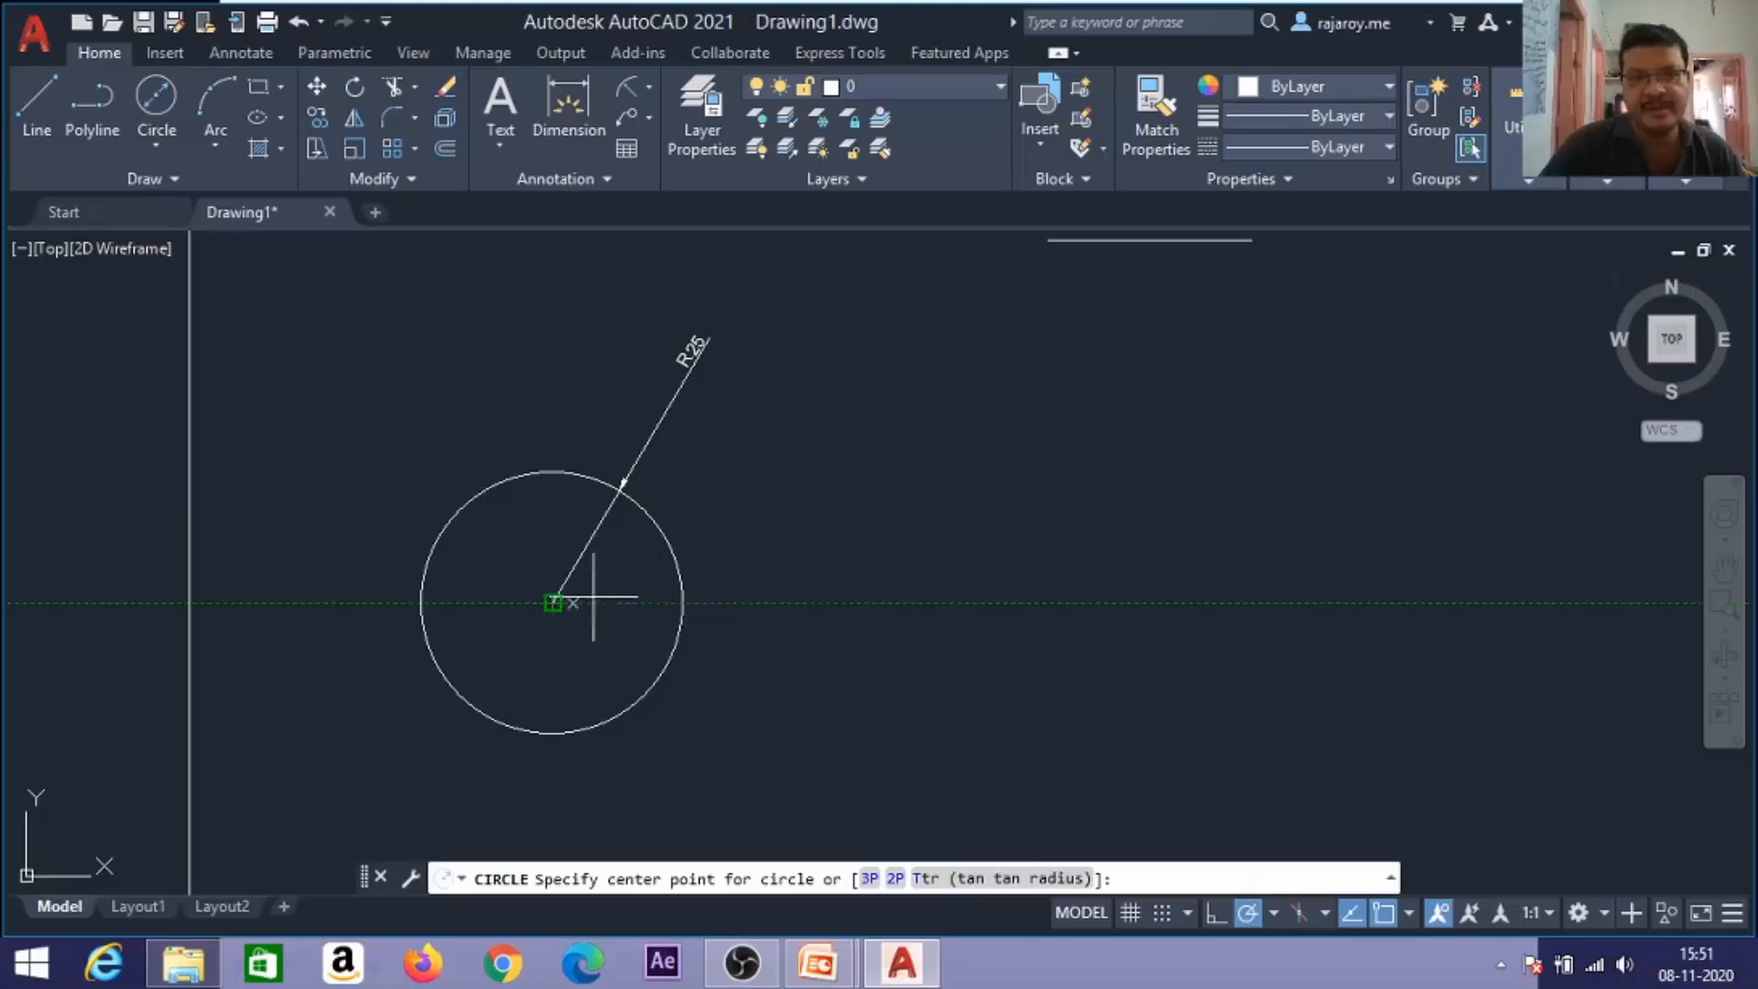
{"action": "left_click", "coordinate": [907, 602]}
{"action": "type", "text": "50"}
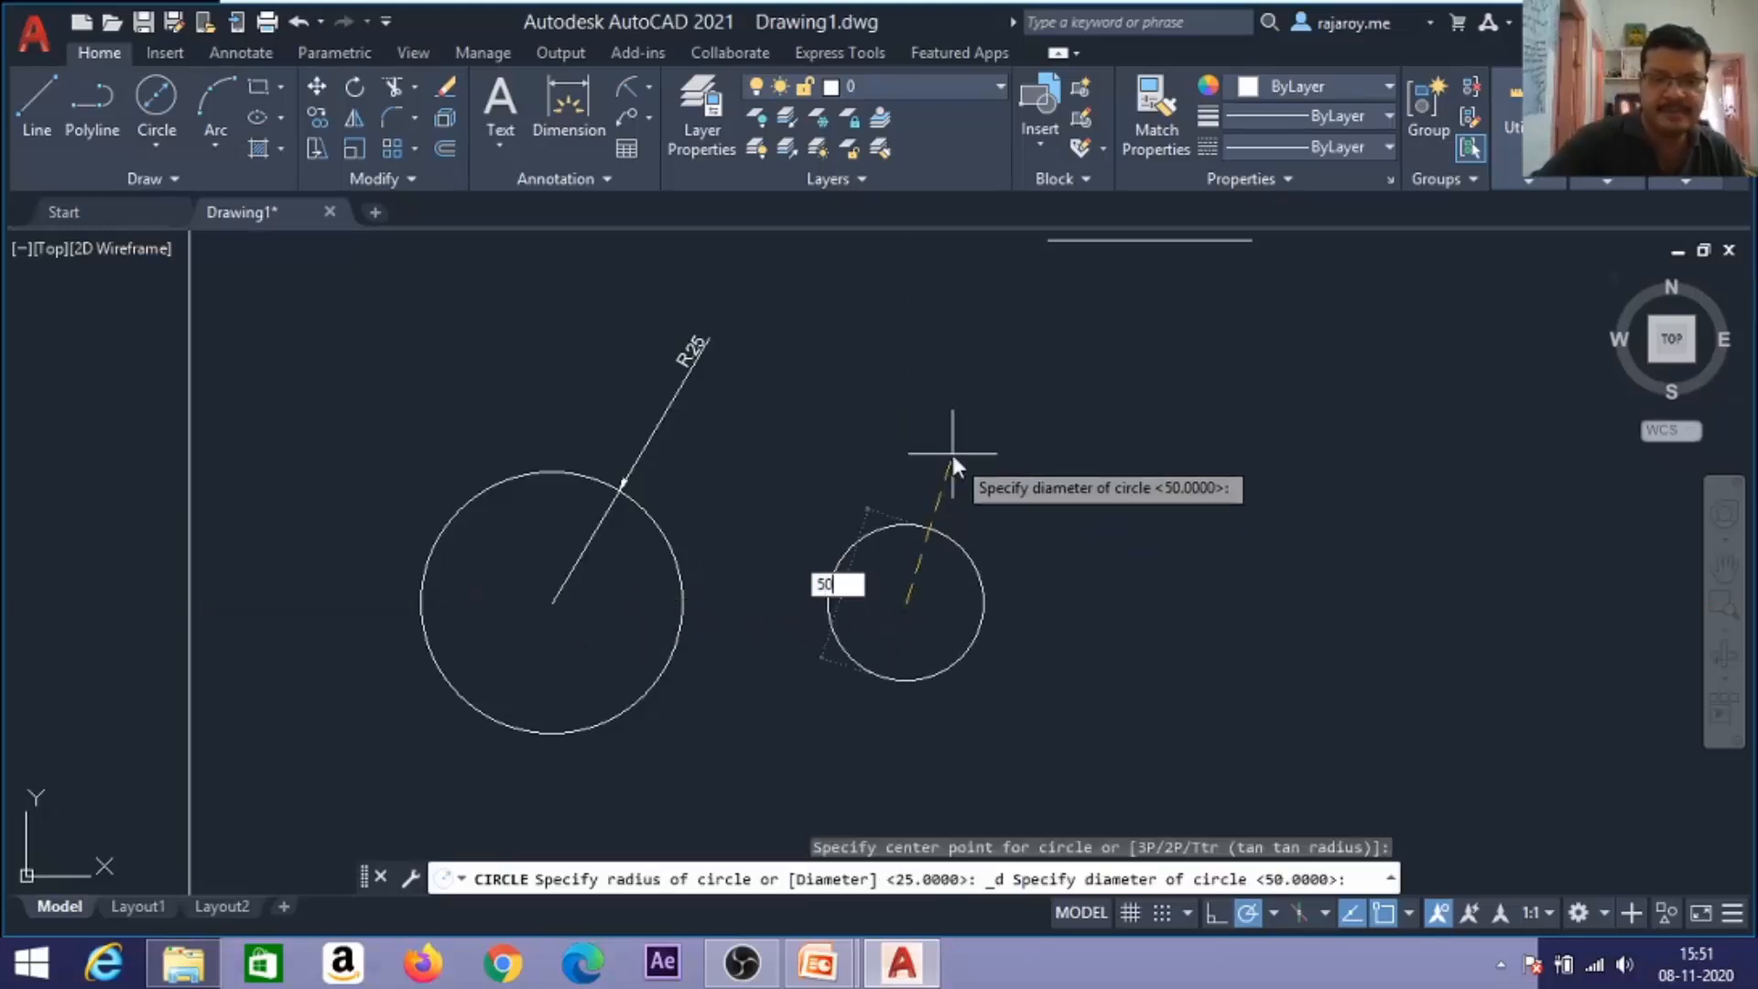
{"action": "key", "text": "Return"}
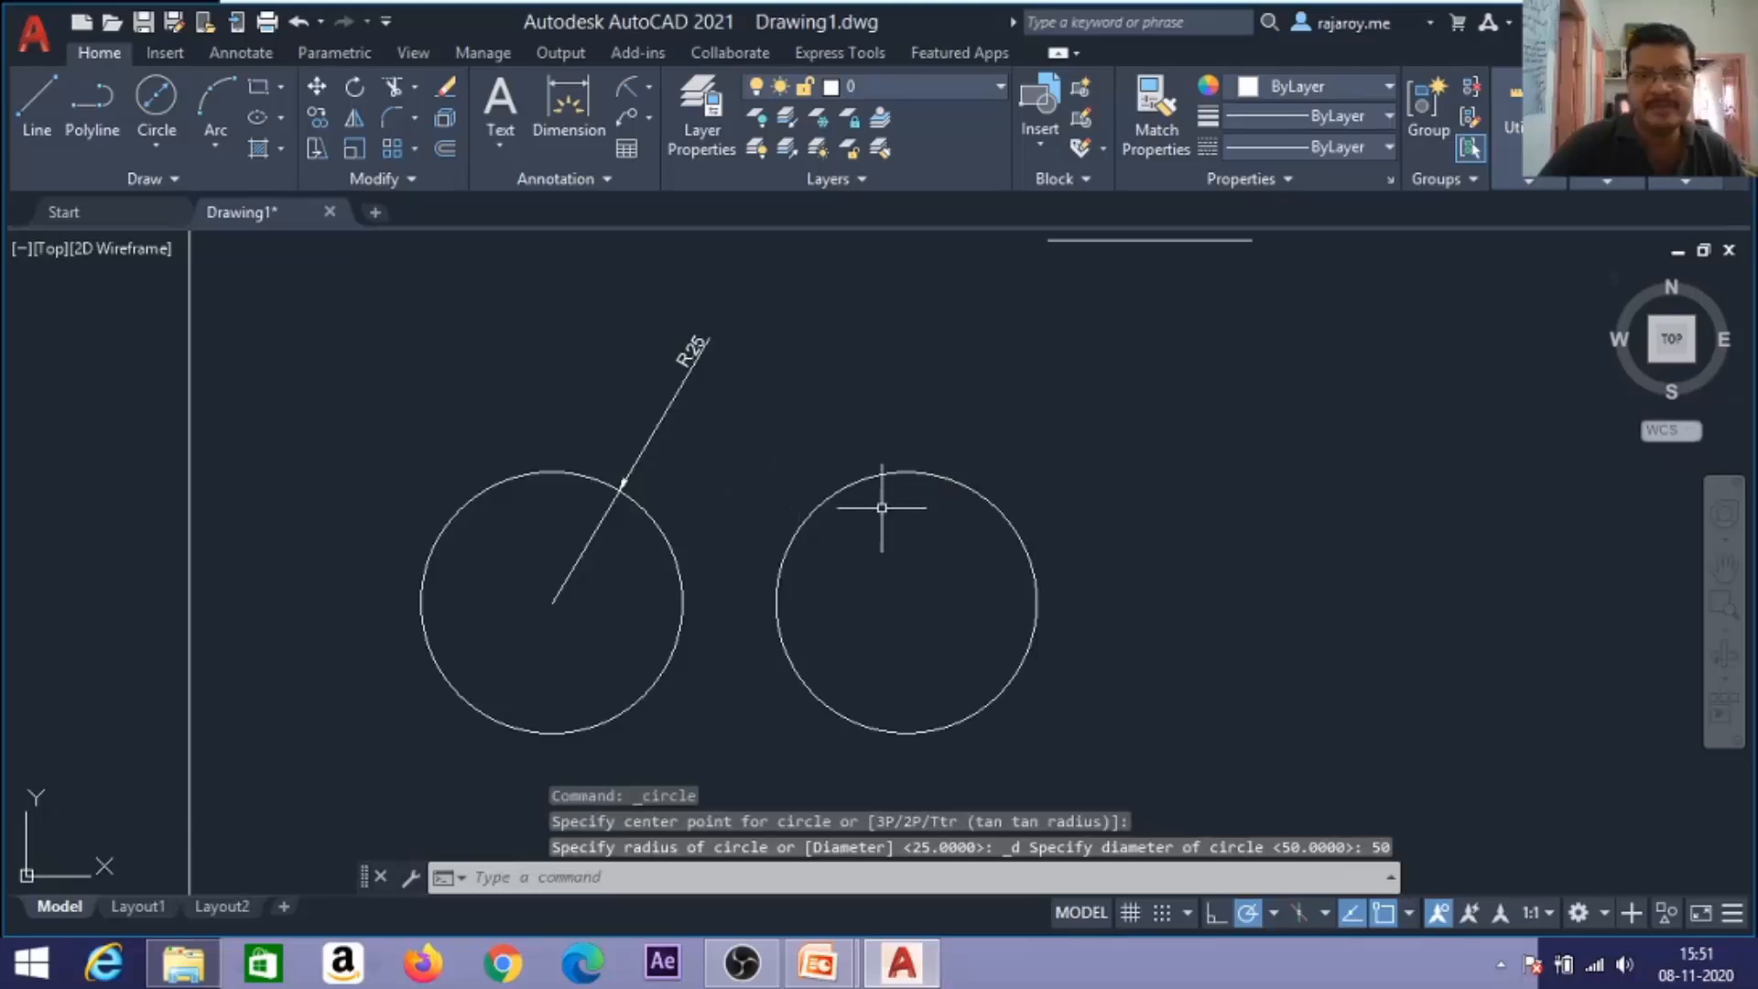
Add a diameter dimension to the right-hand circle with its text just above the circle.
{"action": "left_click", "coordinate": [647, 88]}
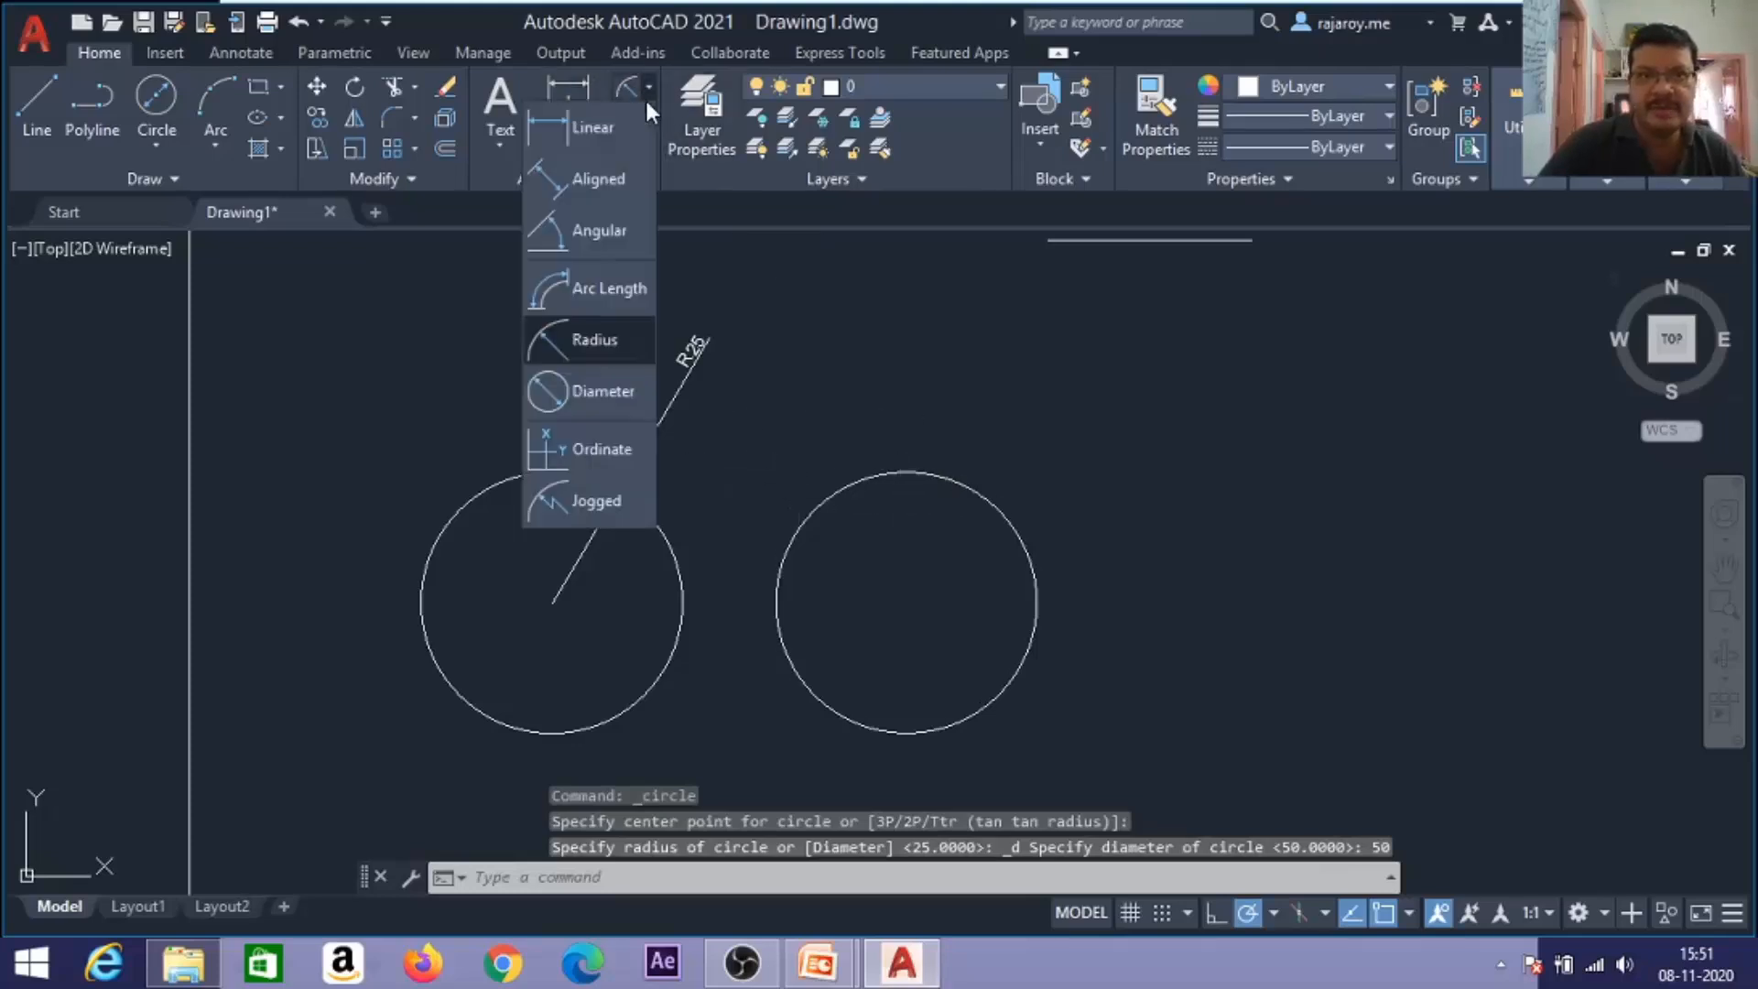
{"action": "left_click", "coordinate": [586, 391]}
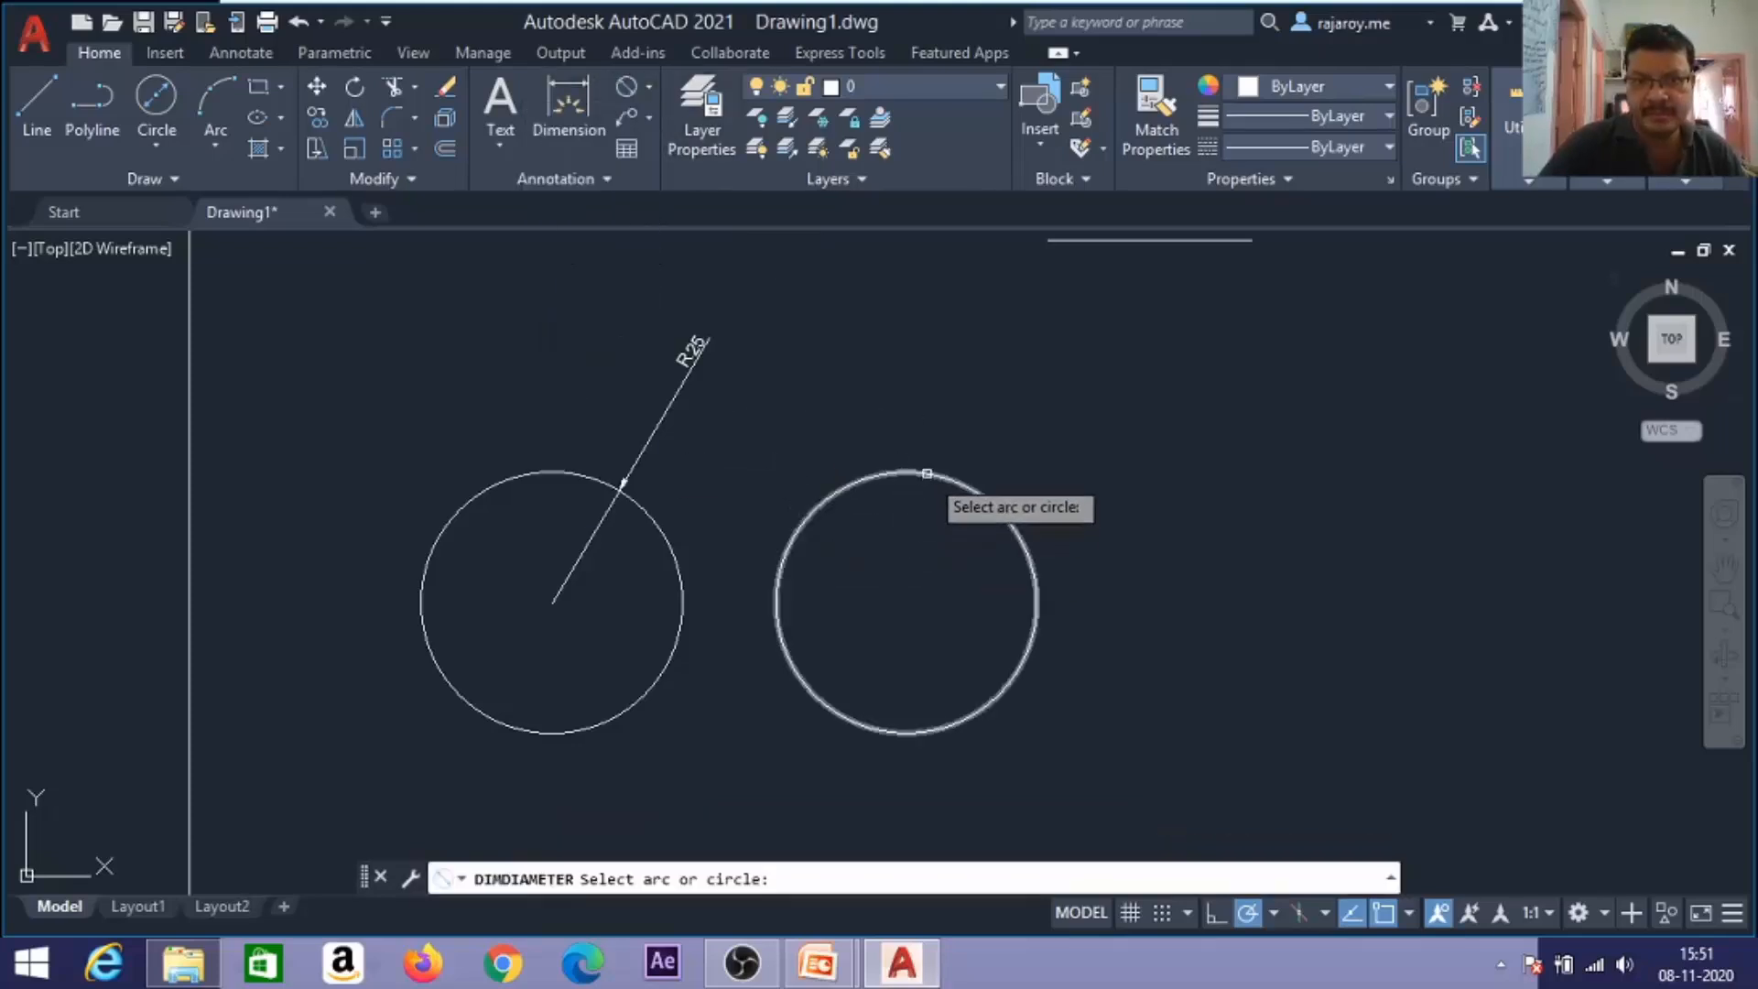
{"action": "left_click", "coordinate": [932, 474]}
{"action": "left_click", "coordinate": [938, 393]}
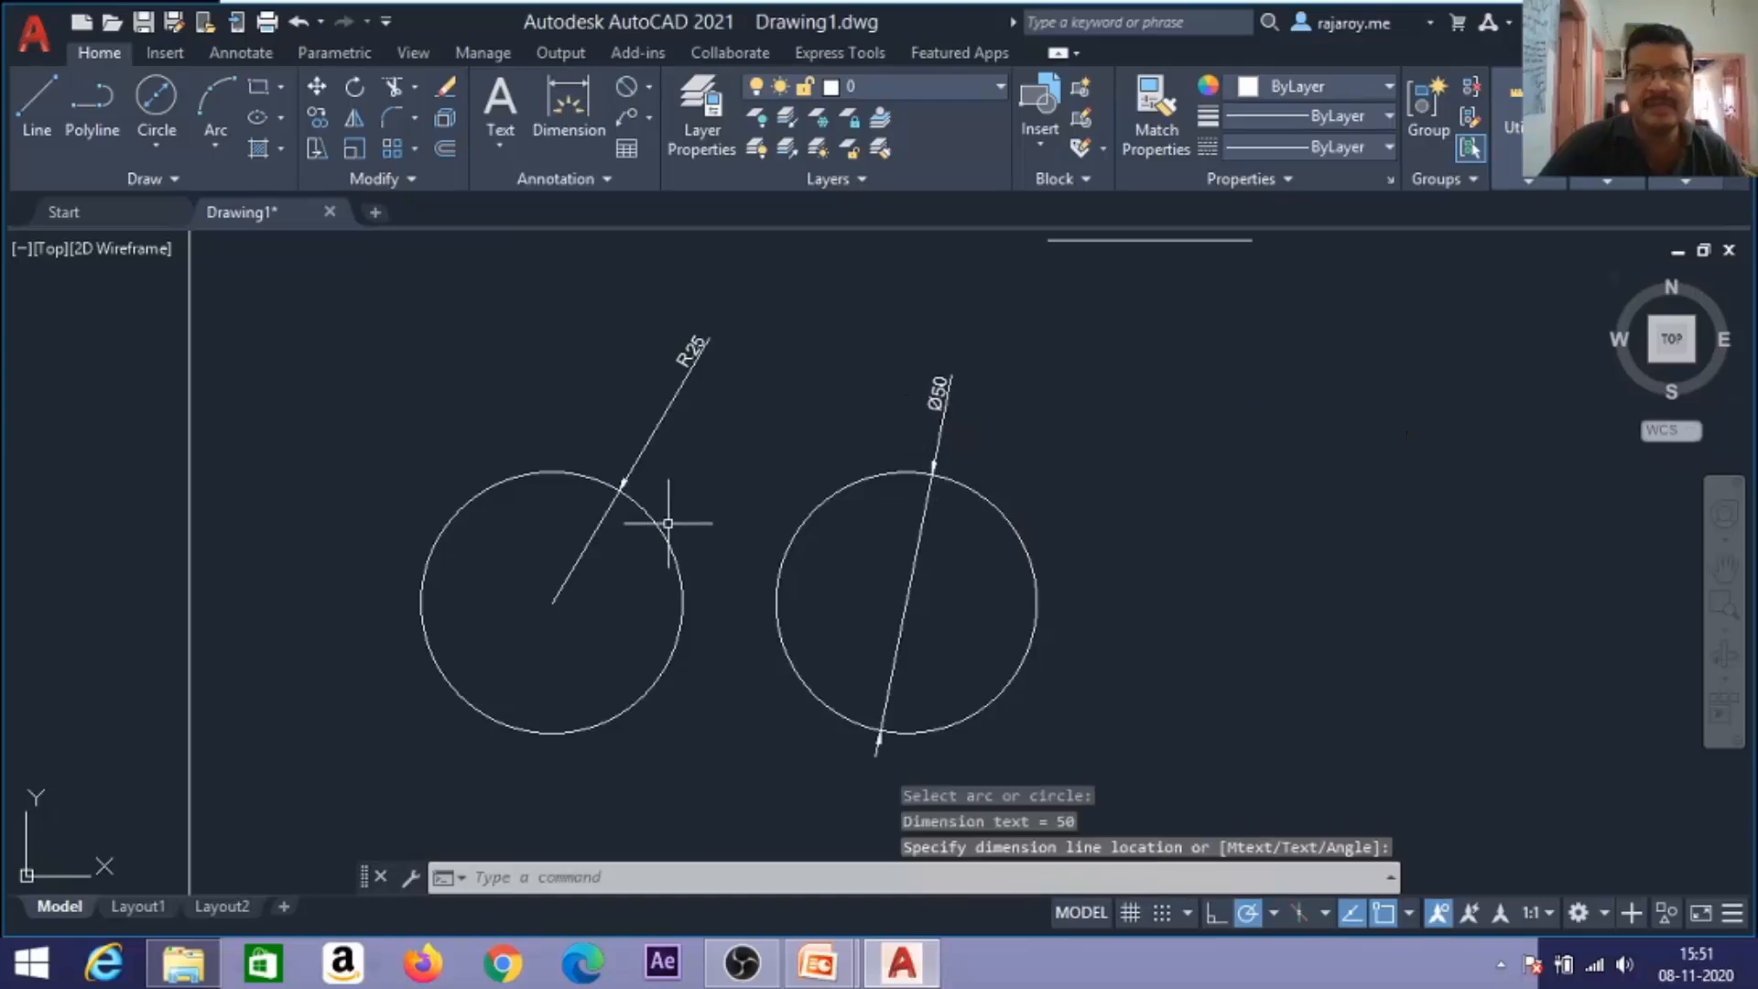
Draw a two-point circle about 27 mm in diameter to the upper right of the diameter-dimensioned circle.
{"action": "left_click", "coordinate": [174, 147]}
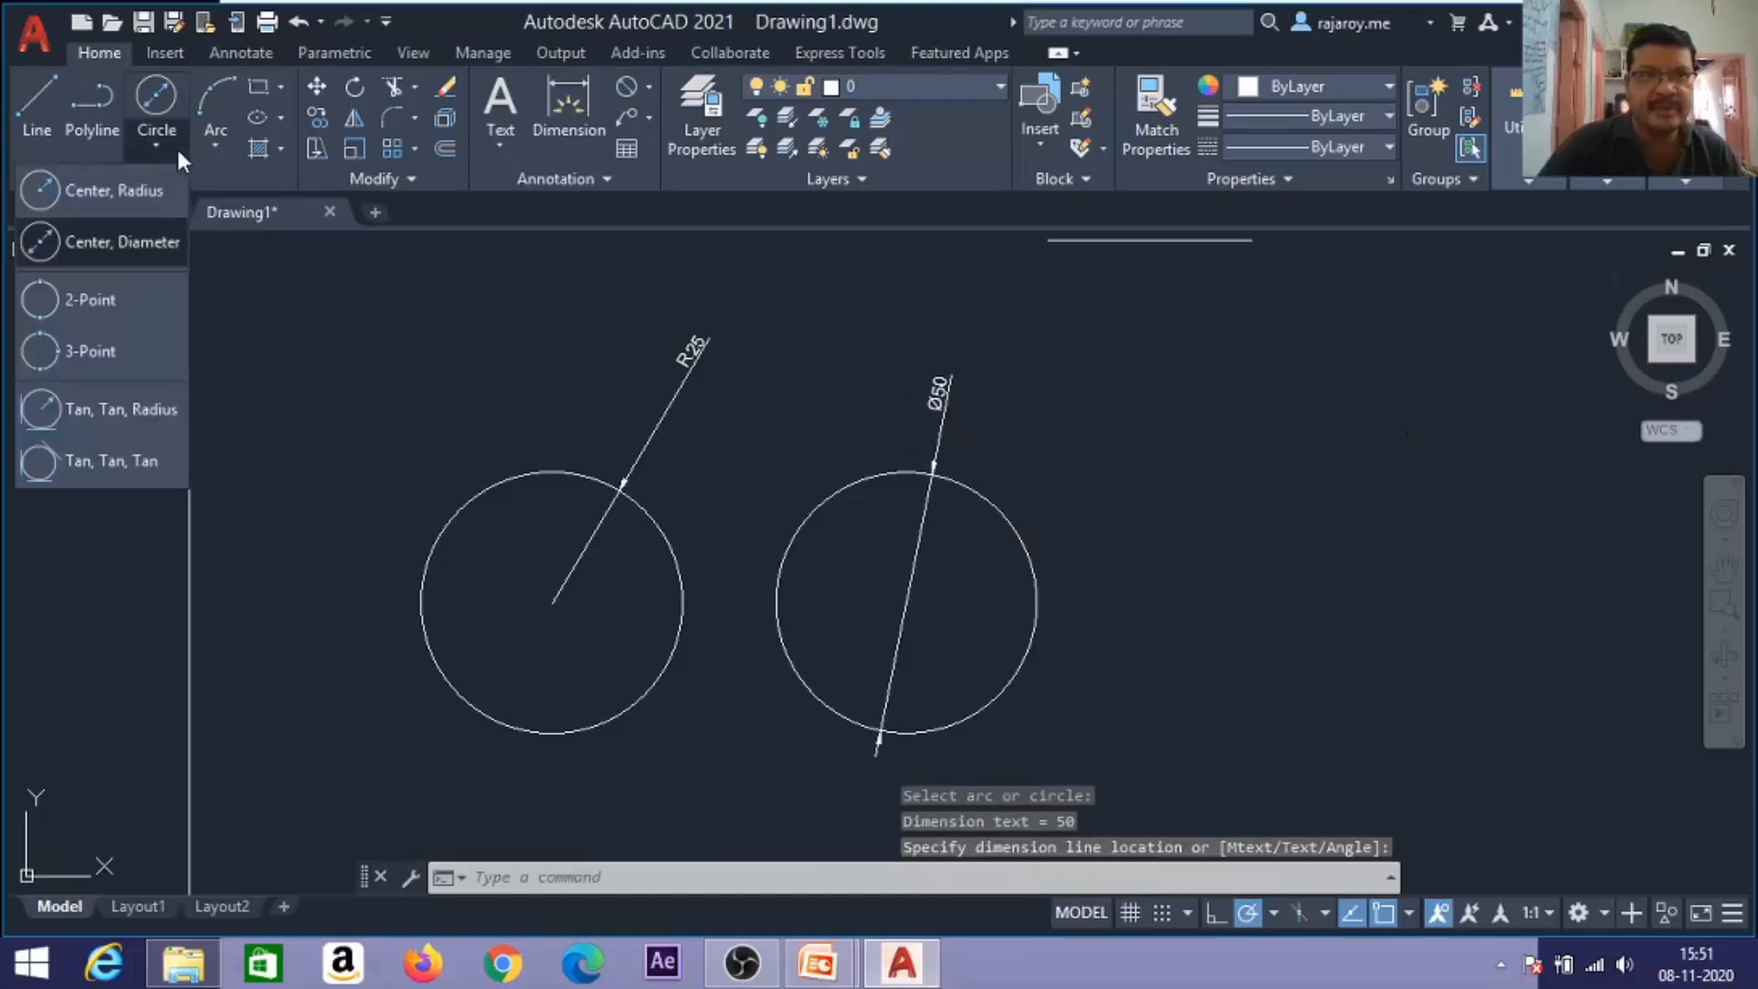
{"action": "left_click", "coordinate": [117, 300]}
{"action": "left_click", "coordinate": [1137, 520]}
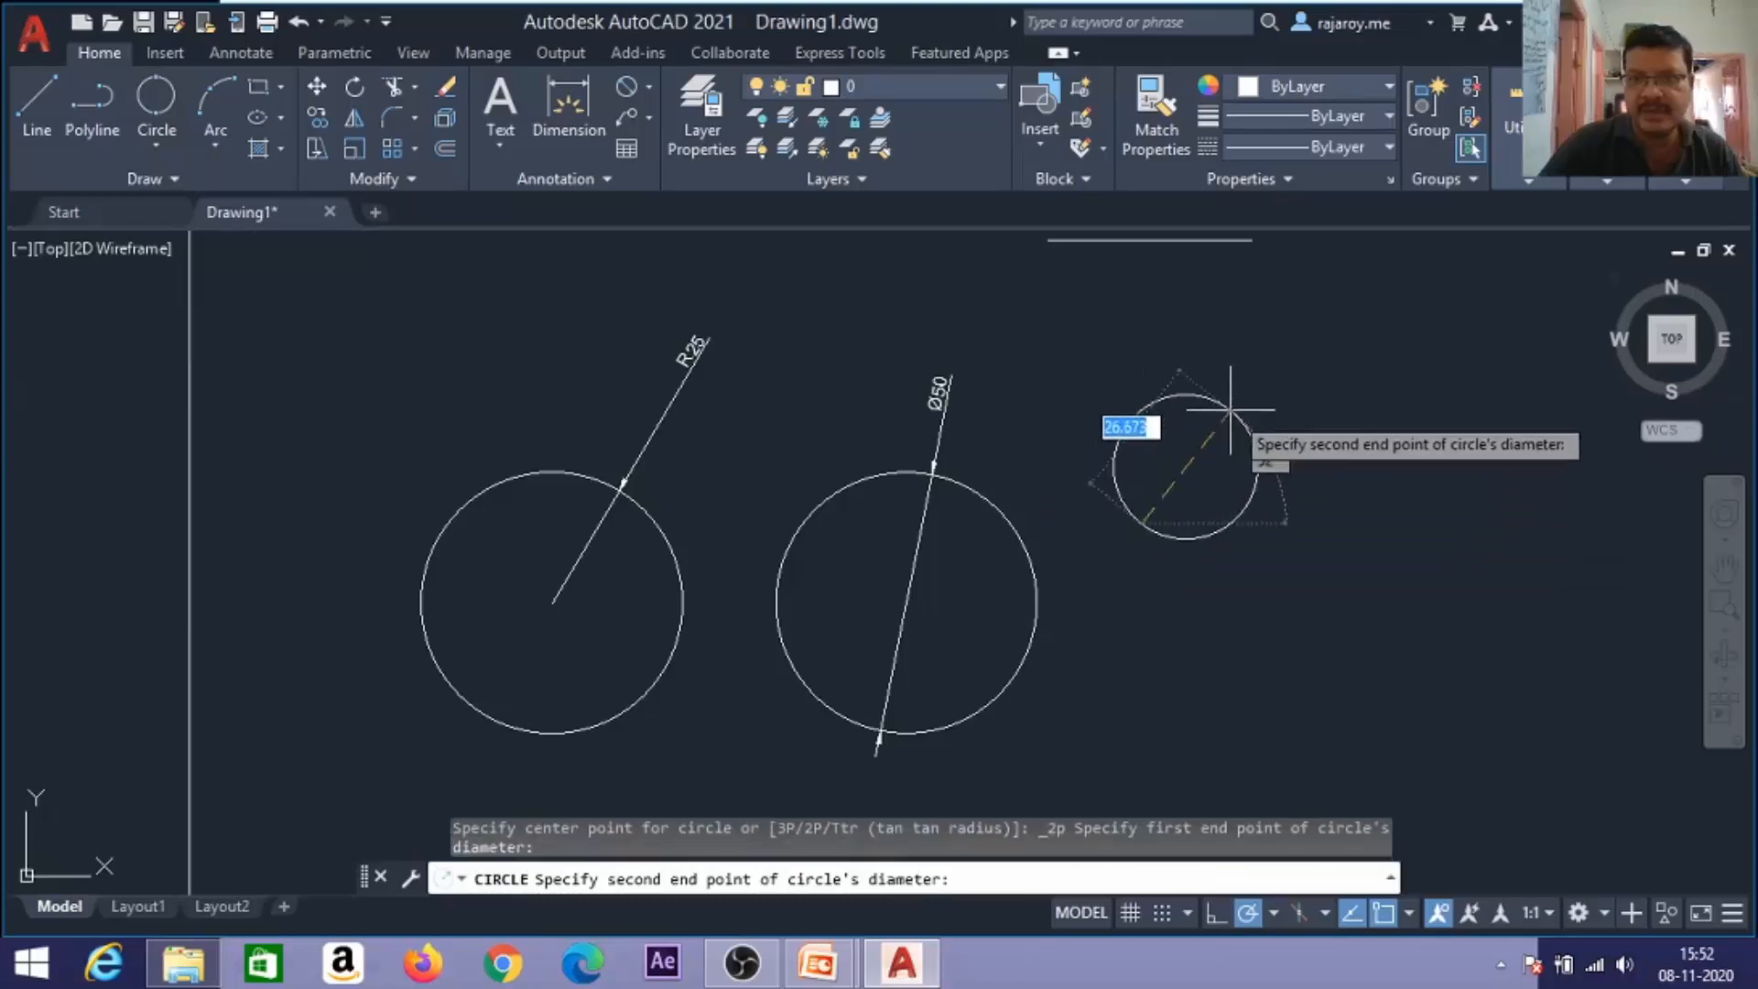
{"action": "left_click", "coordinate": [1235, 412]}
Draw a three-point circle with a radius of about 15 mm to the lower right of the two-point circle.
{"action": "left_click", "coordinate": [171, 143]}
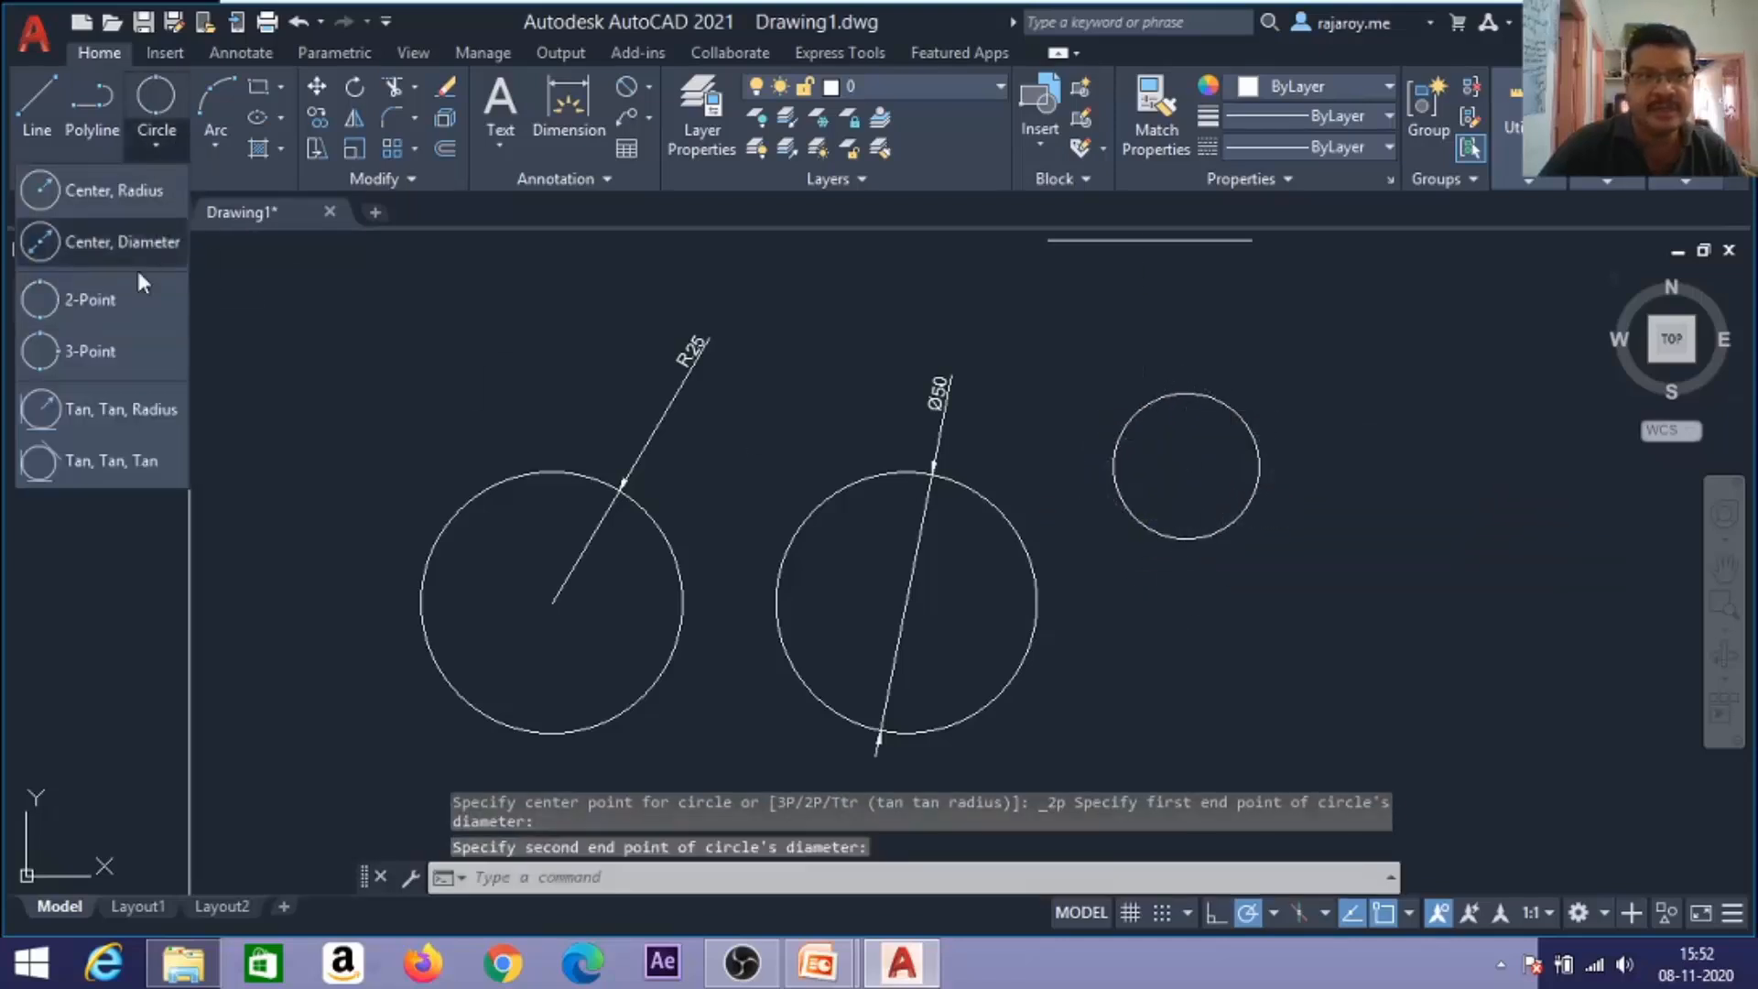
{"action": "left_click", "coordinate": [91, 341]}
{"action": "left_click", "coordinate": [1349, 555]}
{"action": "left_click", "coordinate": [1258, 655]}
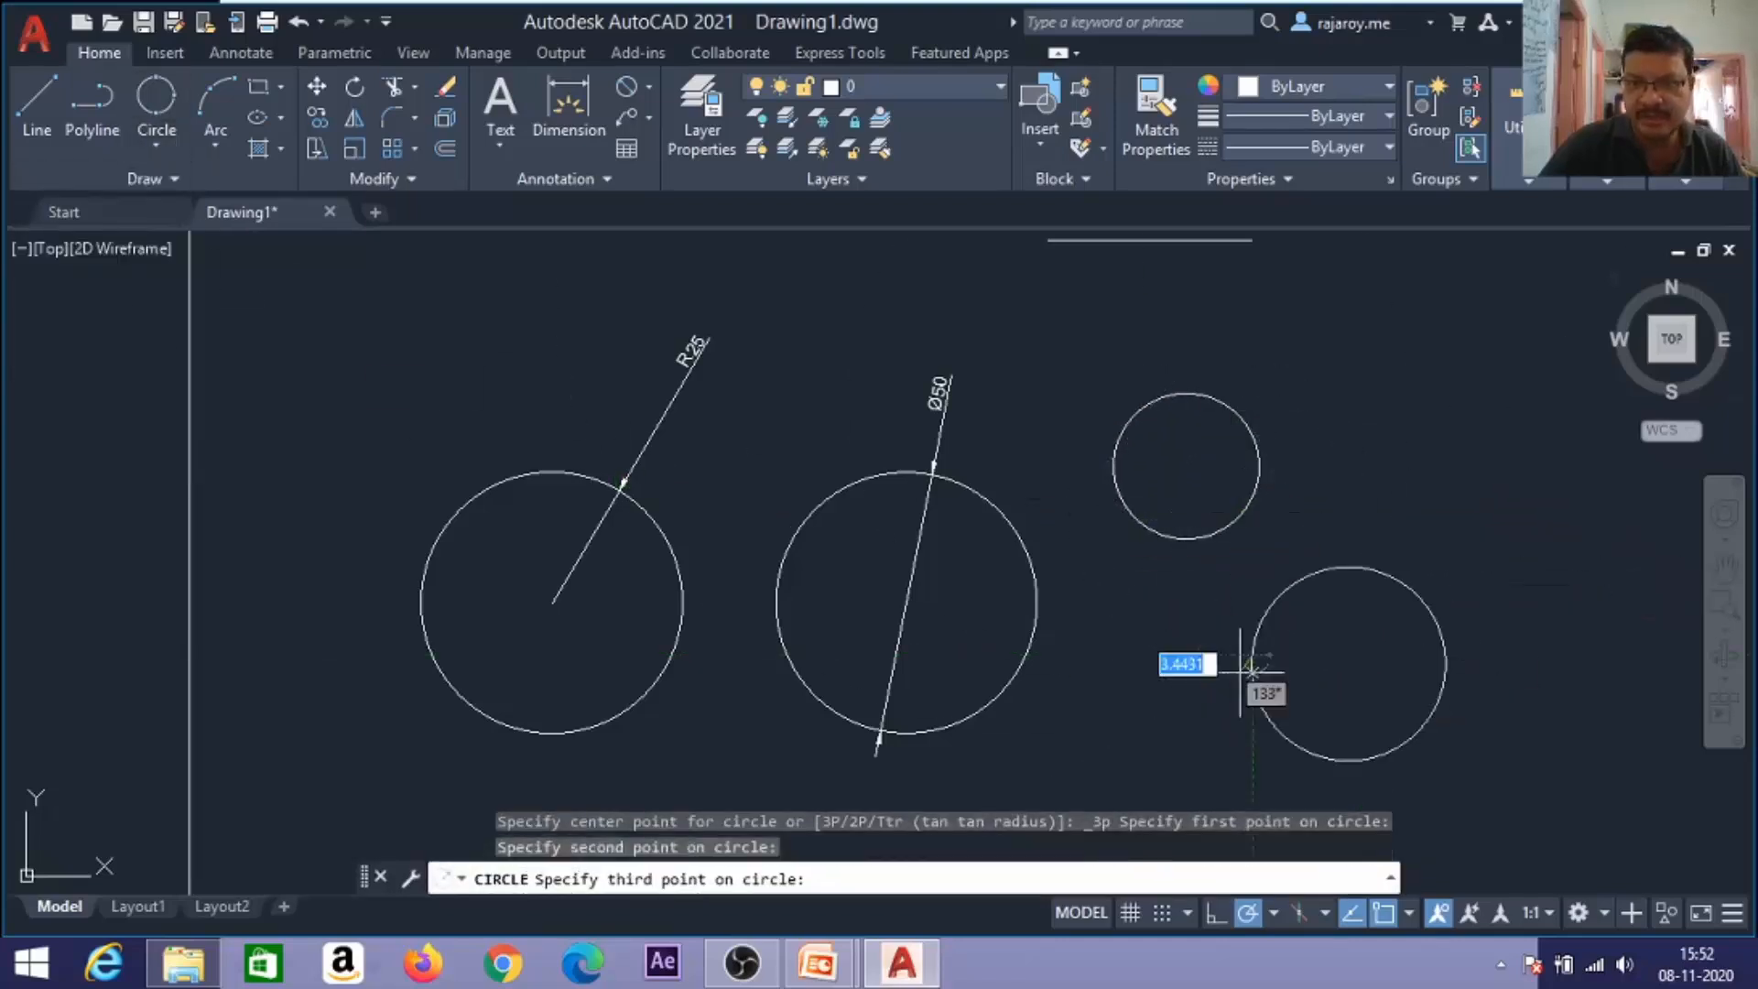
{"action": "left_click", "coordinate": [1409, 630]}
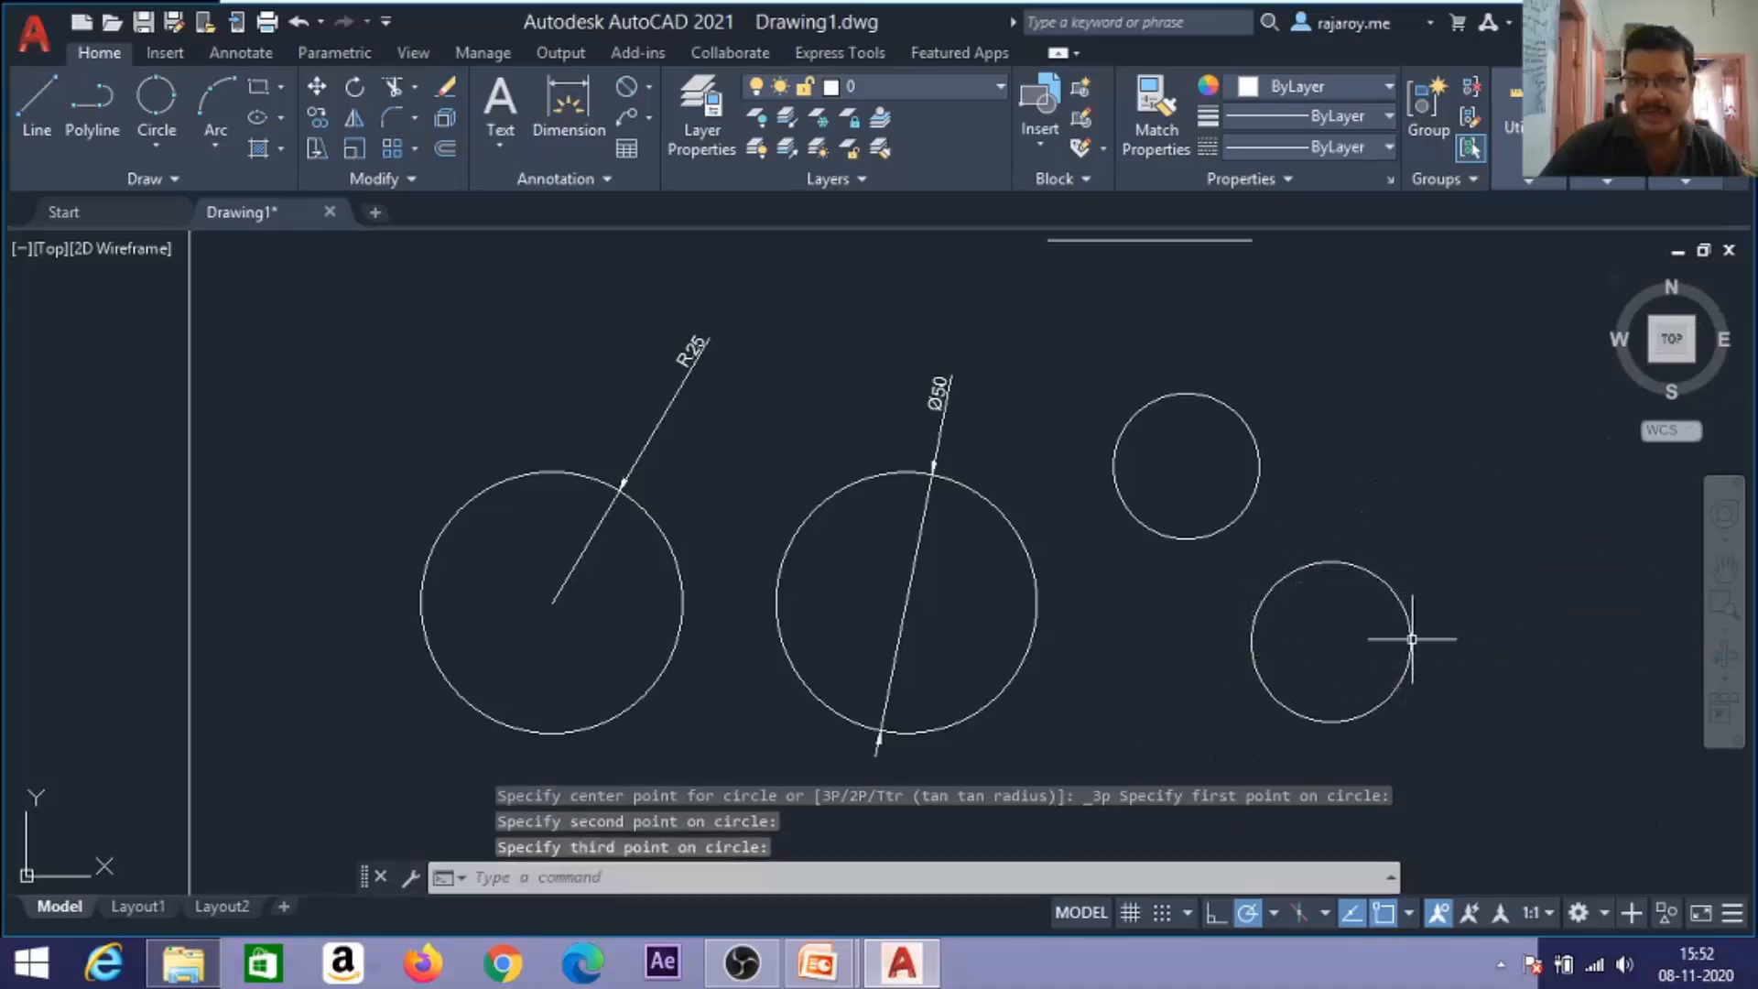
Draw two connected slanted lines forming an inverted V above and to the left of the radius-dimensioned circle.
{"action": "left_click", "coordinate": [157, 146]}
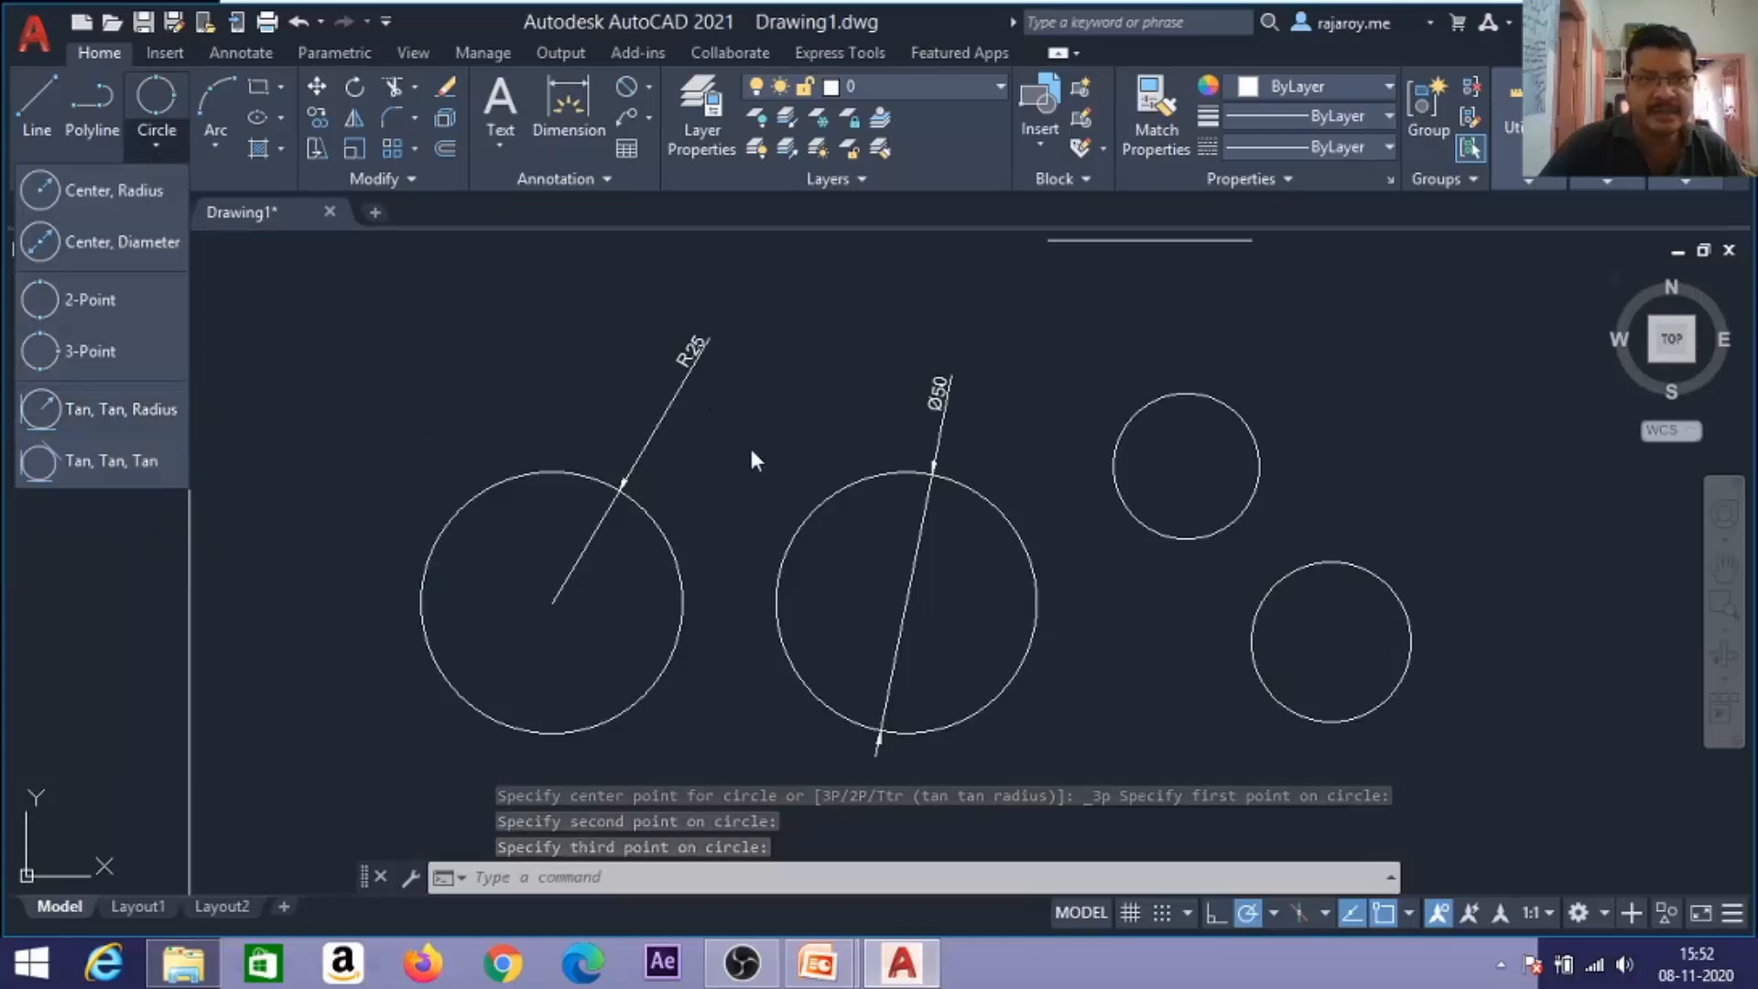
{"action": "left_click", "coordinate": [38, 103]}
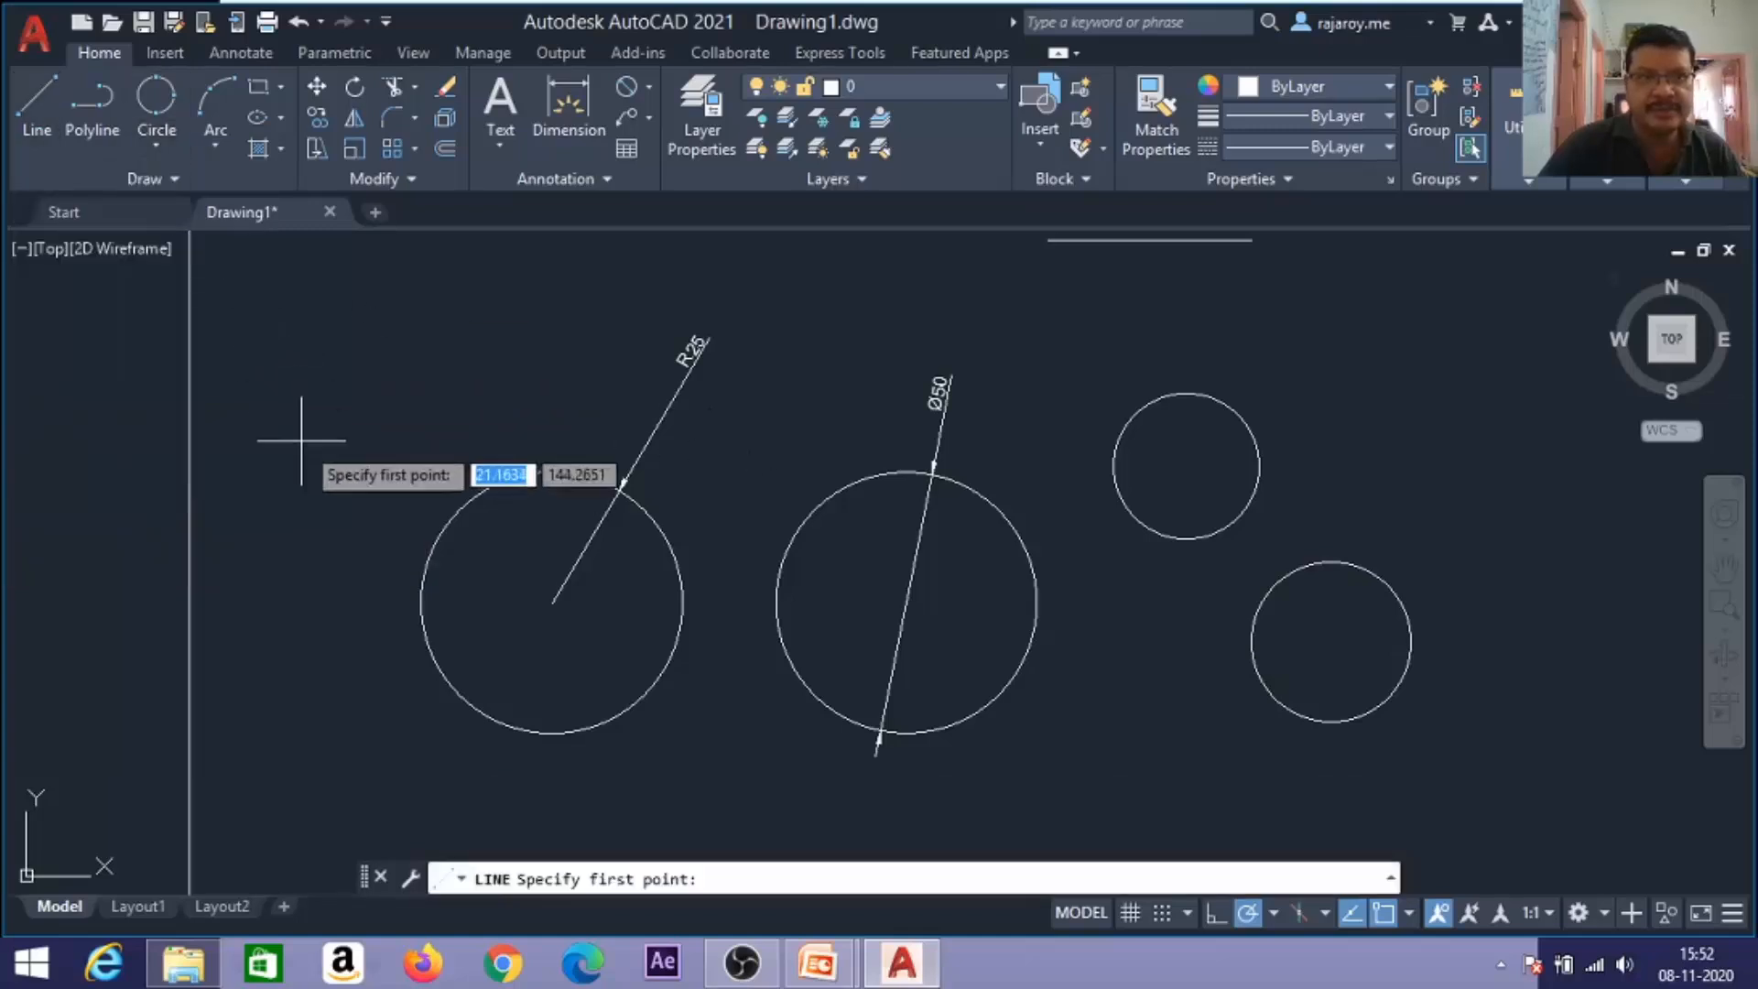
{"action": "left_click", "coordinate": [275, 478]}
{"action": "left_click", "coordinate": [398, 288]}
{"action": "left_click", "coordinate": [535, 408]}
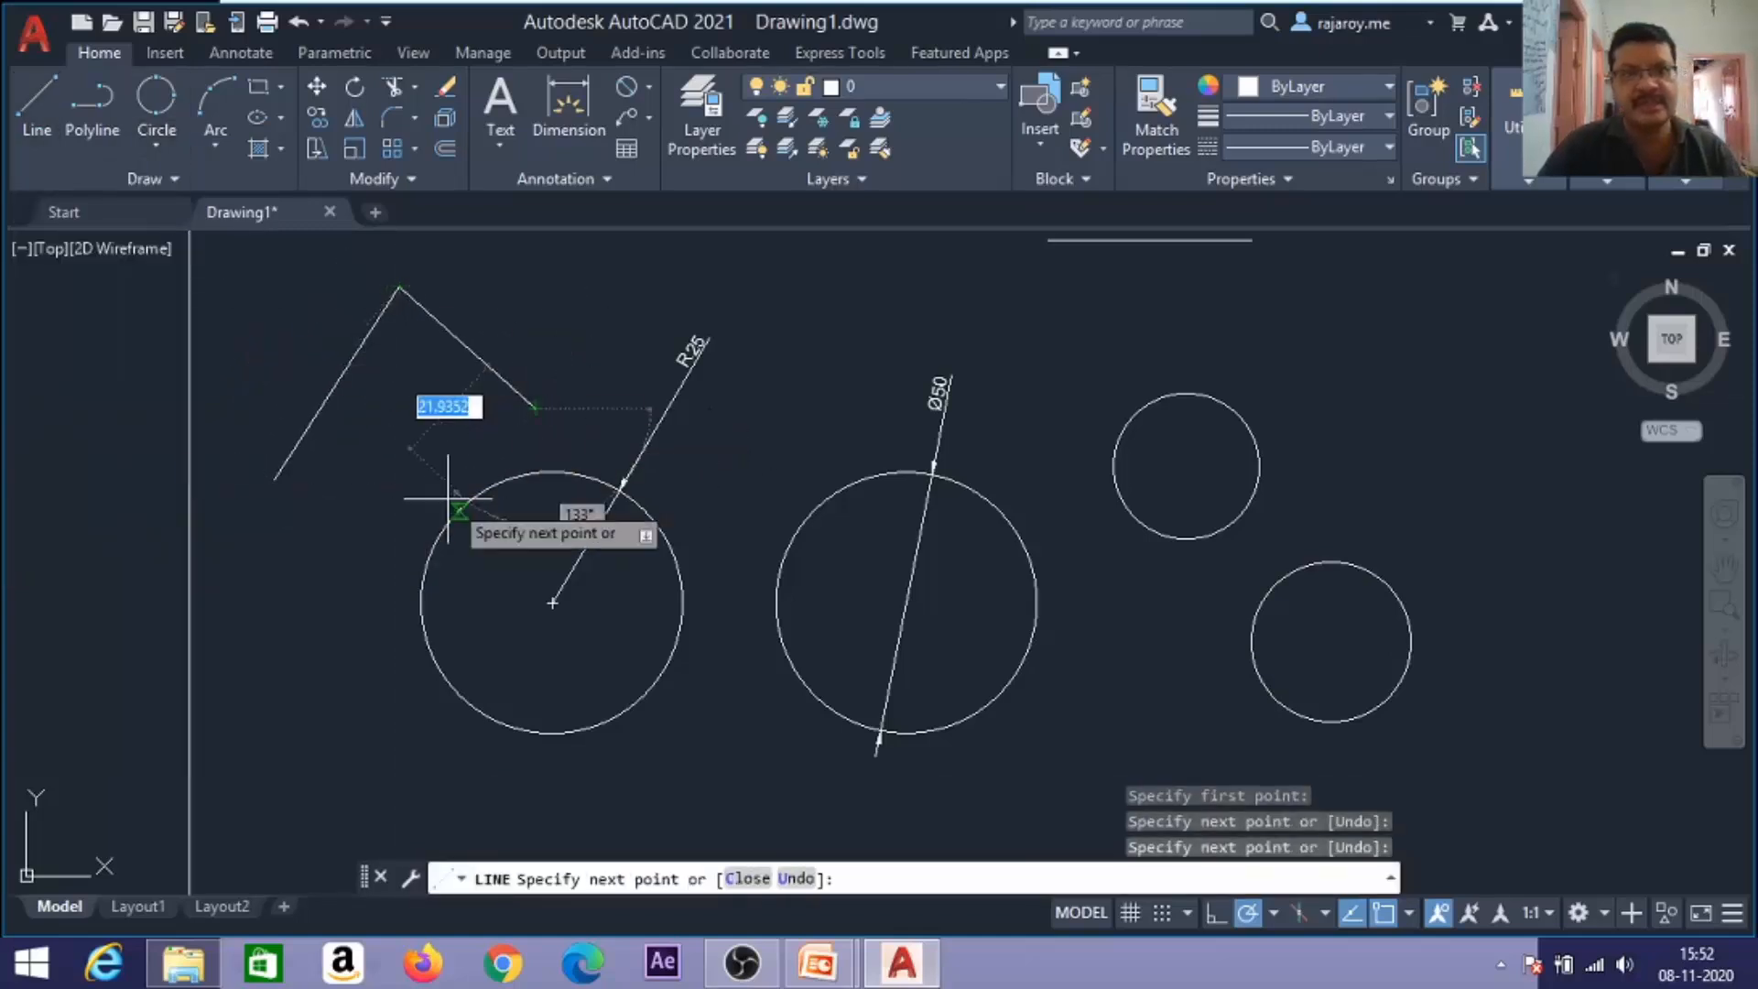
{"action": "key", "text": "Return"}
Draw a circle of radius 10 mm tangent to both lines of the inverted V using Tan, Tan, Radius.
{"action": "left_click", "coordinate": [145, 146]}
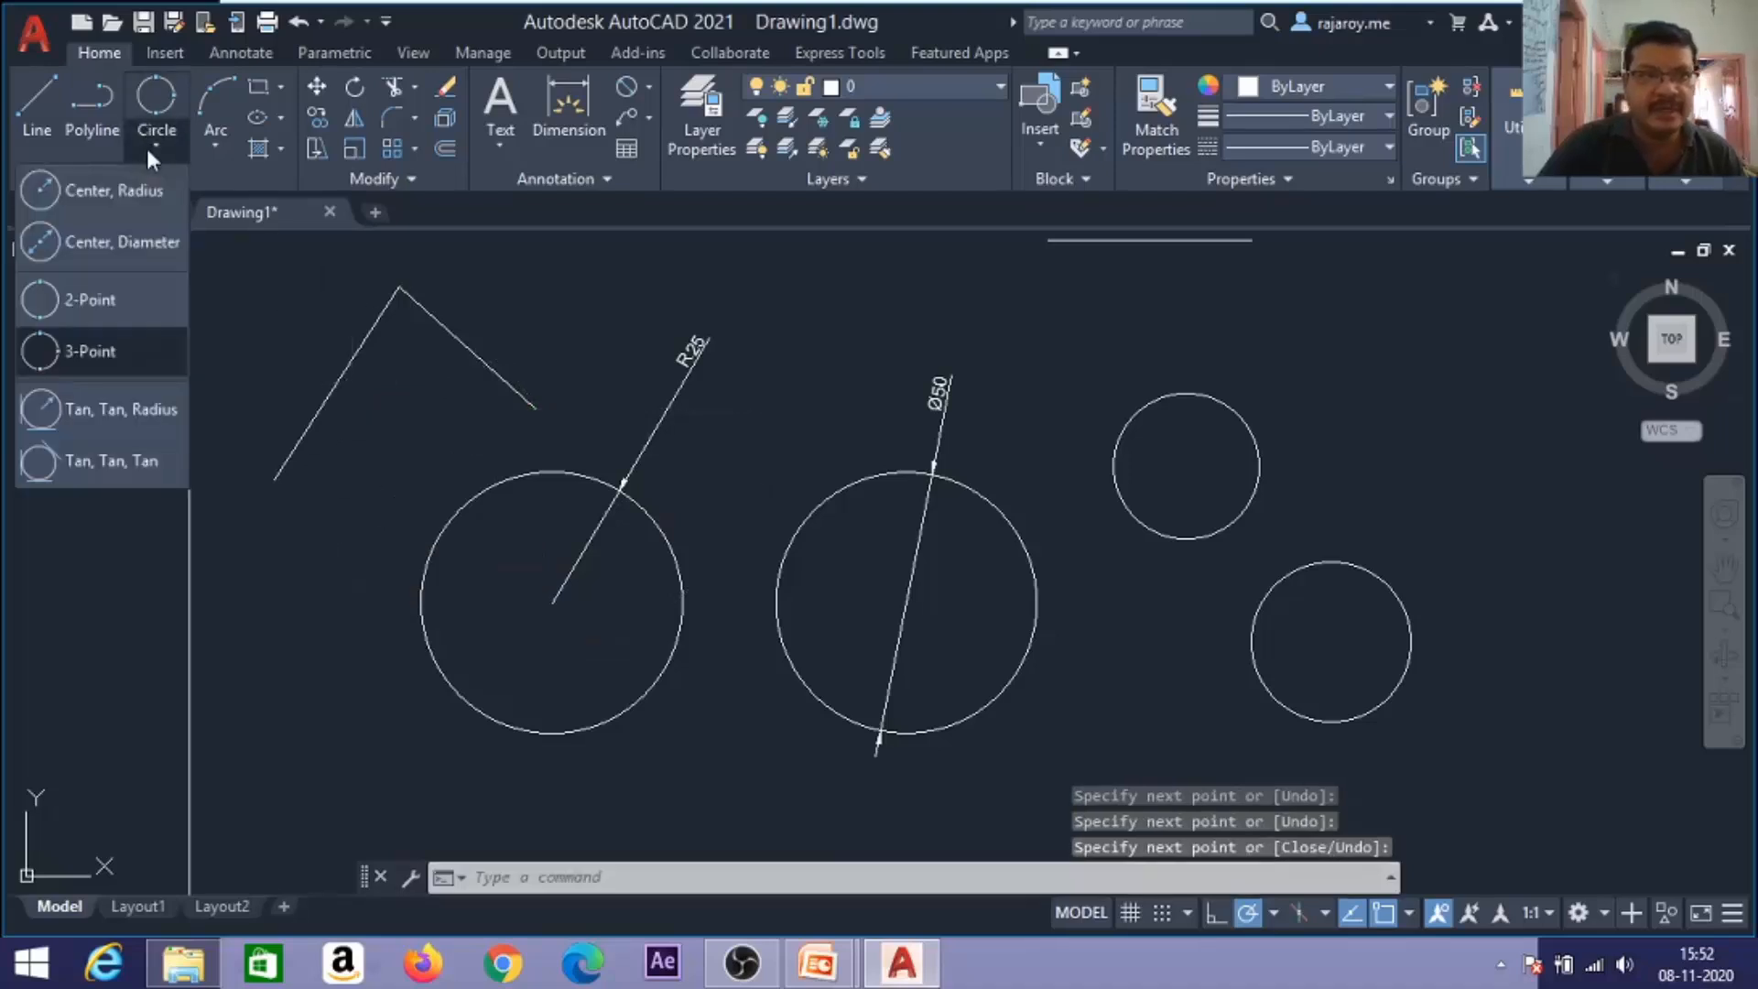
{"action": "left_click", "coordinate": [117, 414]}
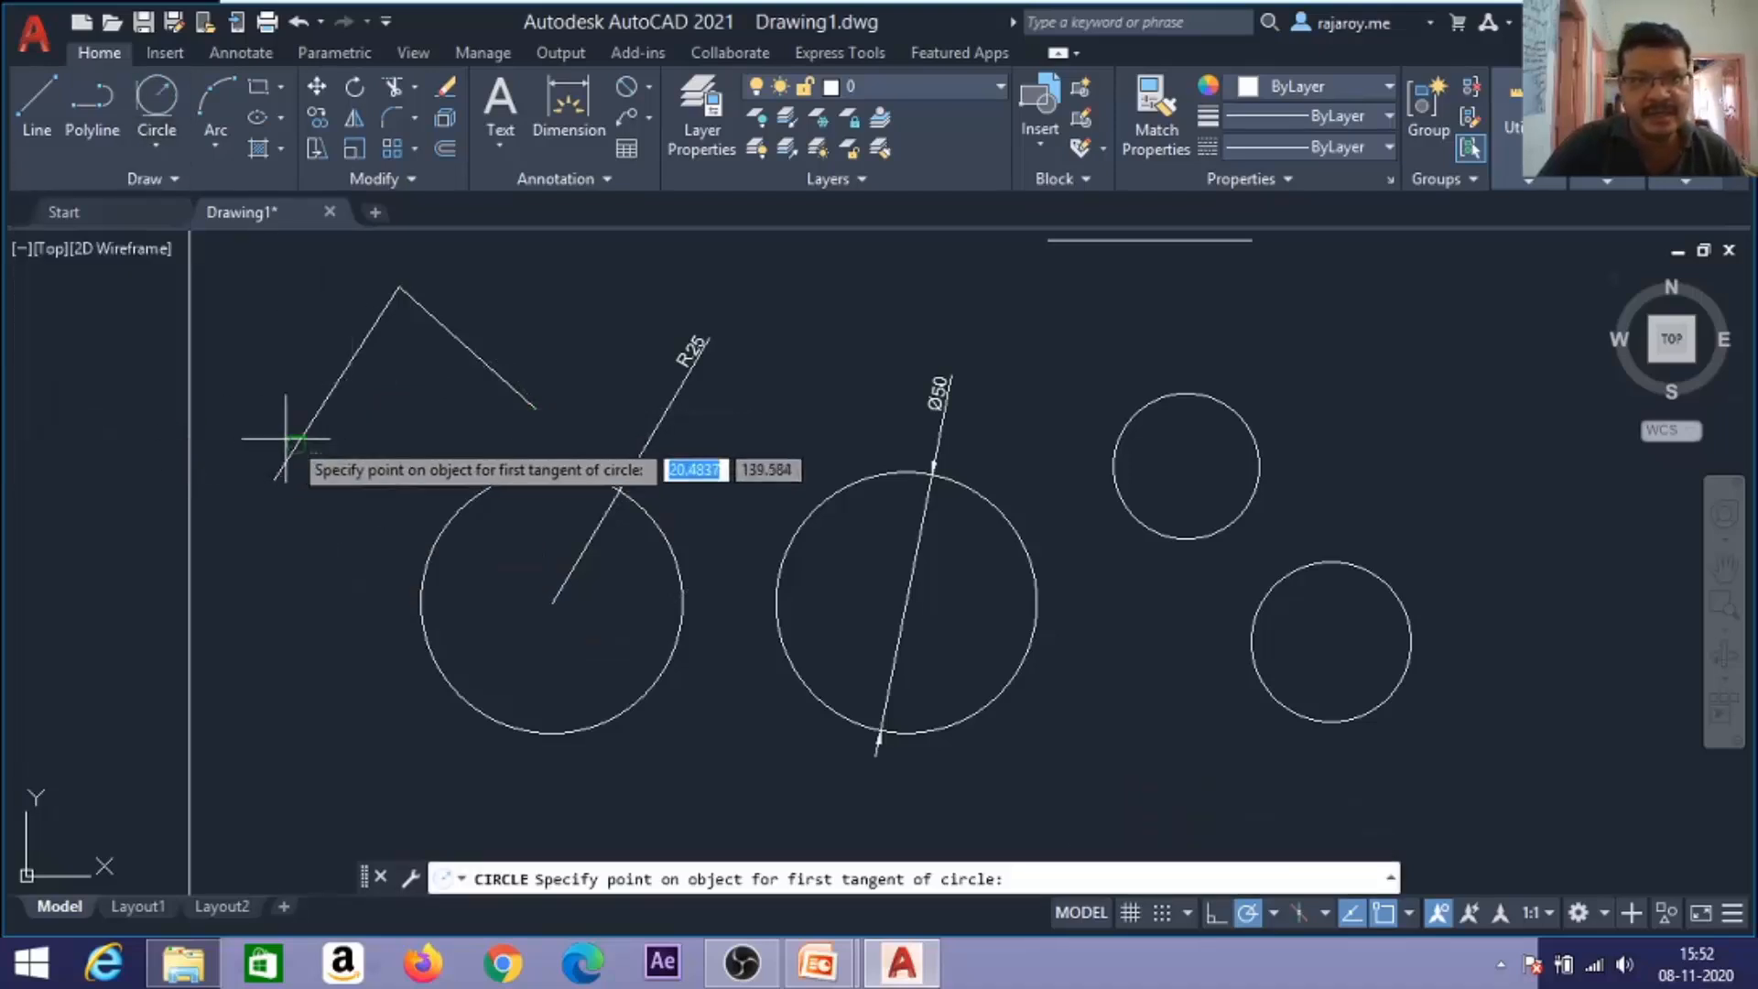
{"action": "left_click", "coordinate": [325, 403]}
{"action": "left_click", "coordinate": [484, 361]}
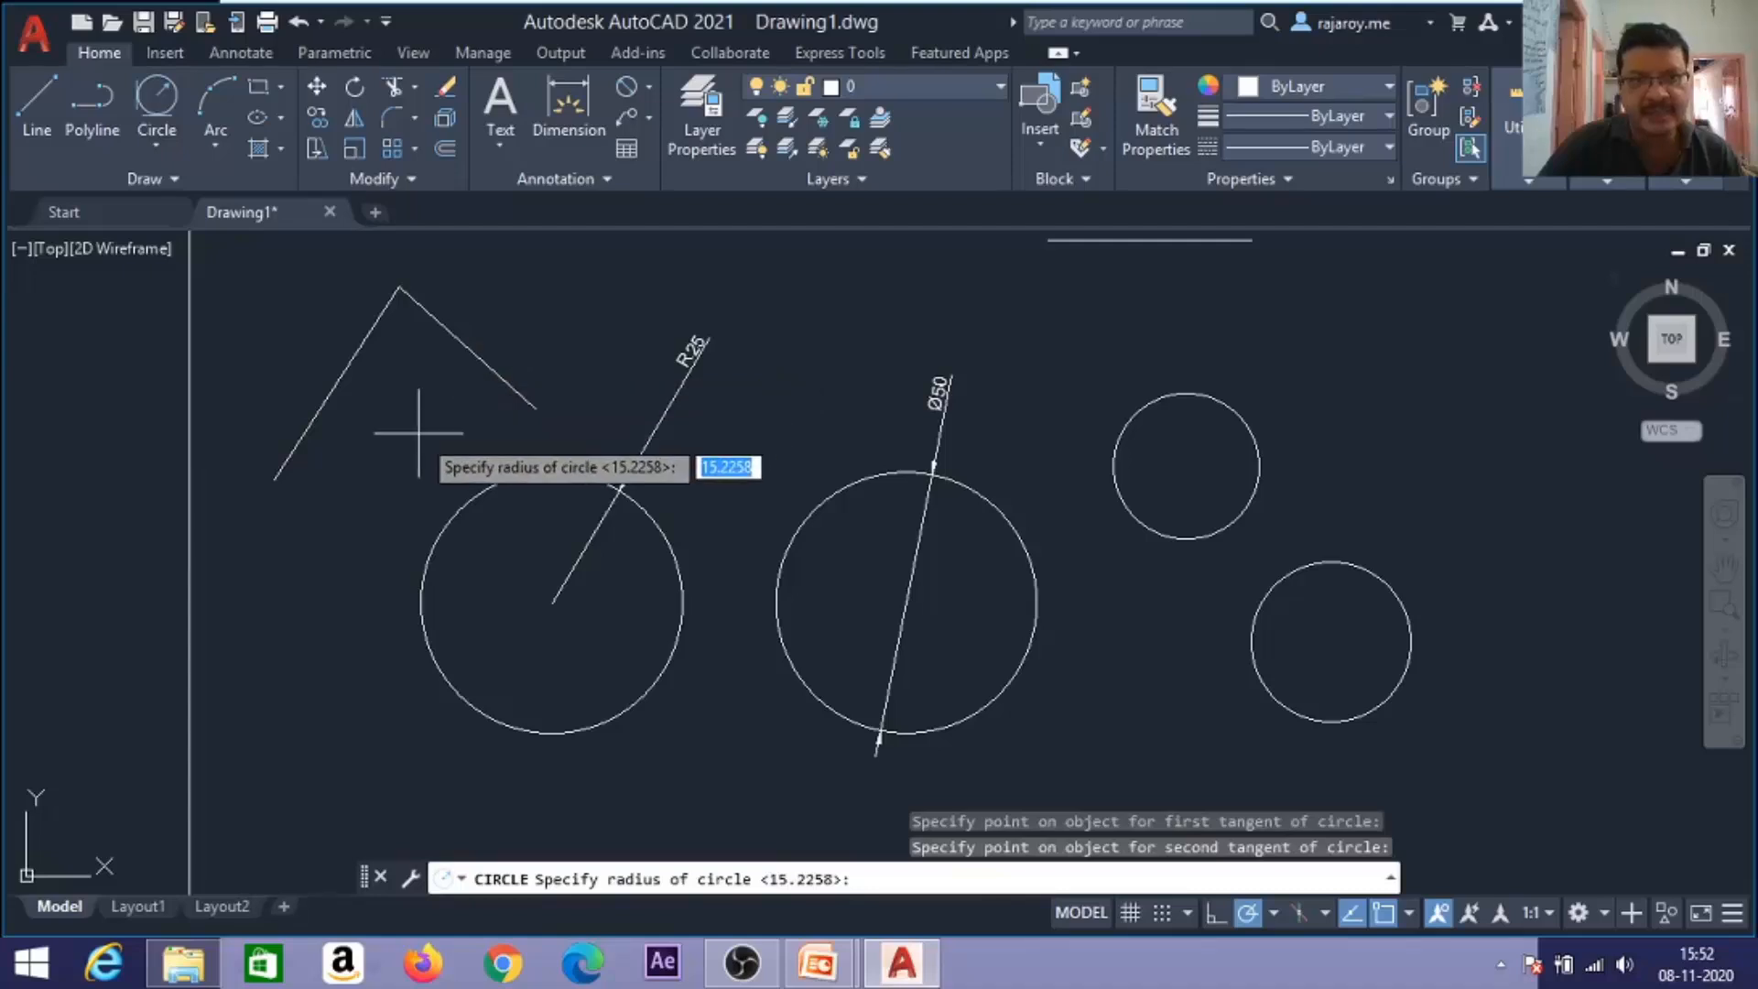
{"action": "type", "text": "10"}
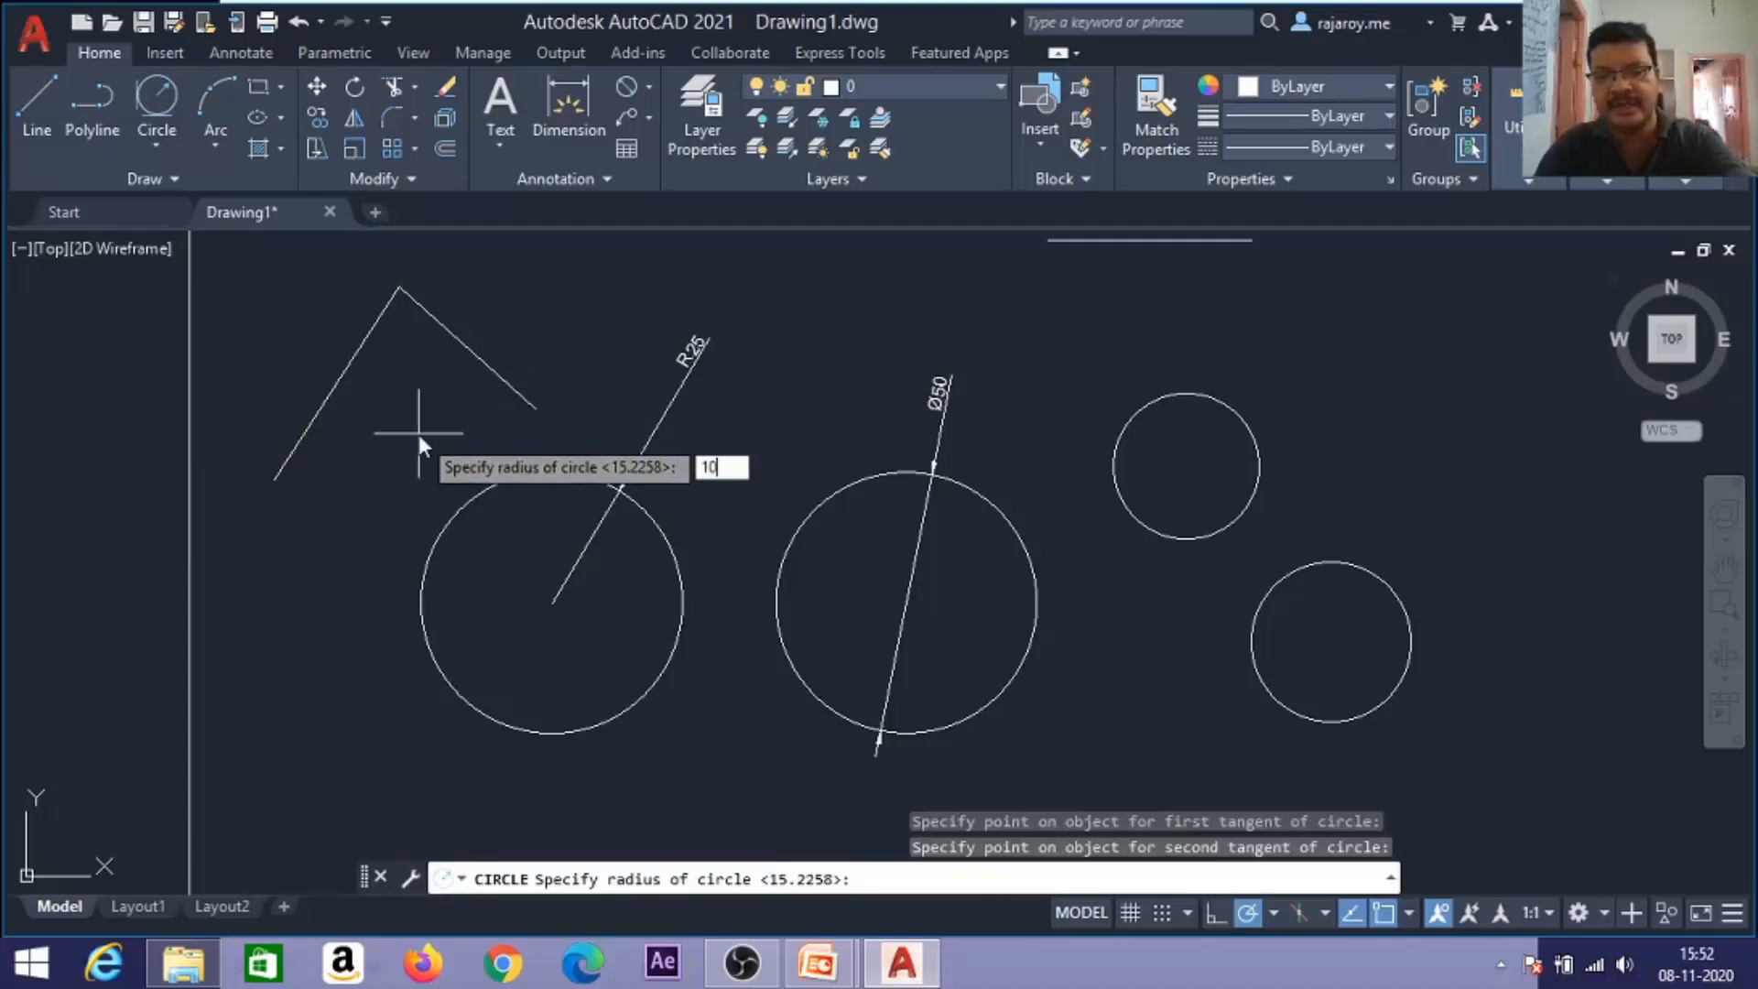
{"action": "key", "text": "Return"}
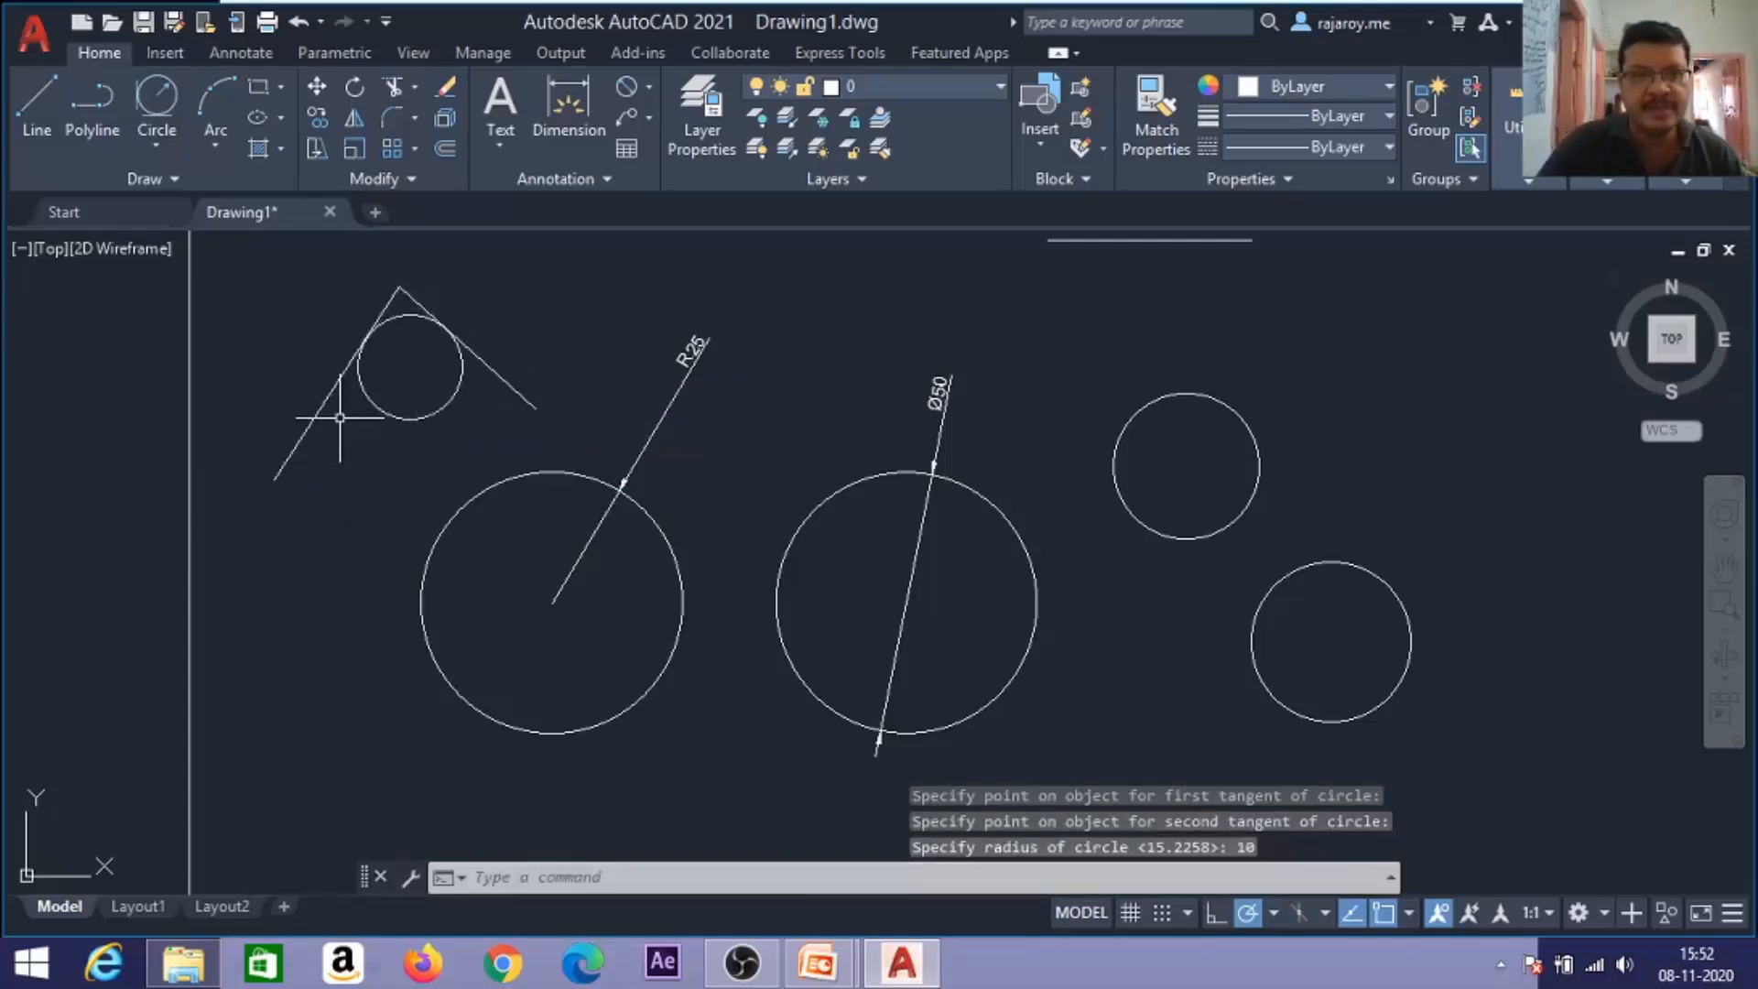
Draw a slightly rising line below the inverted V, ending inside the radius-dimensioned circle.
{"action": "left_click", "coordinate": [166, 156]}
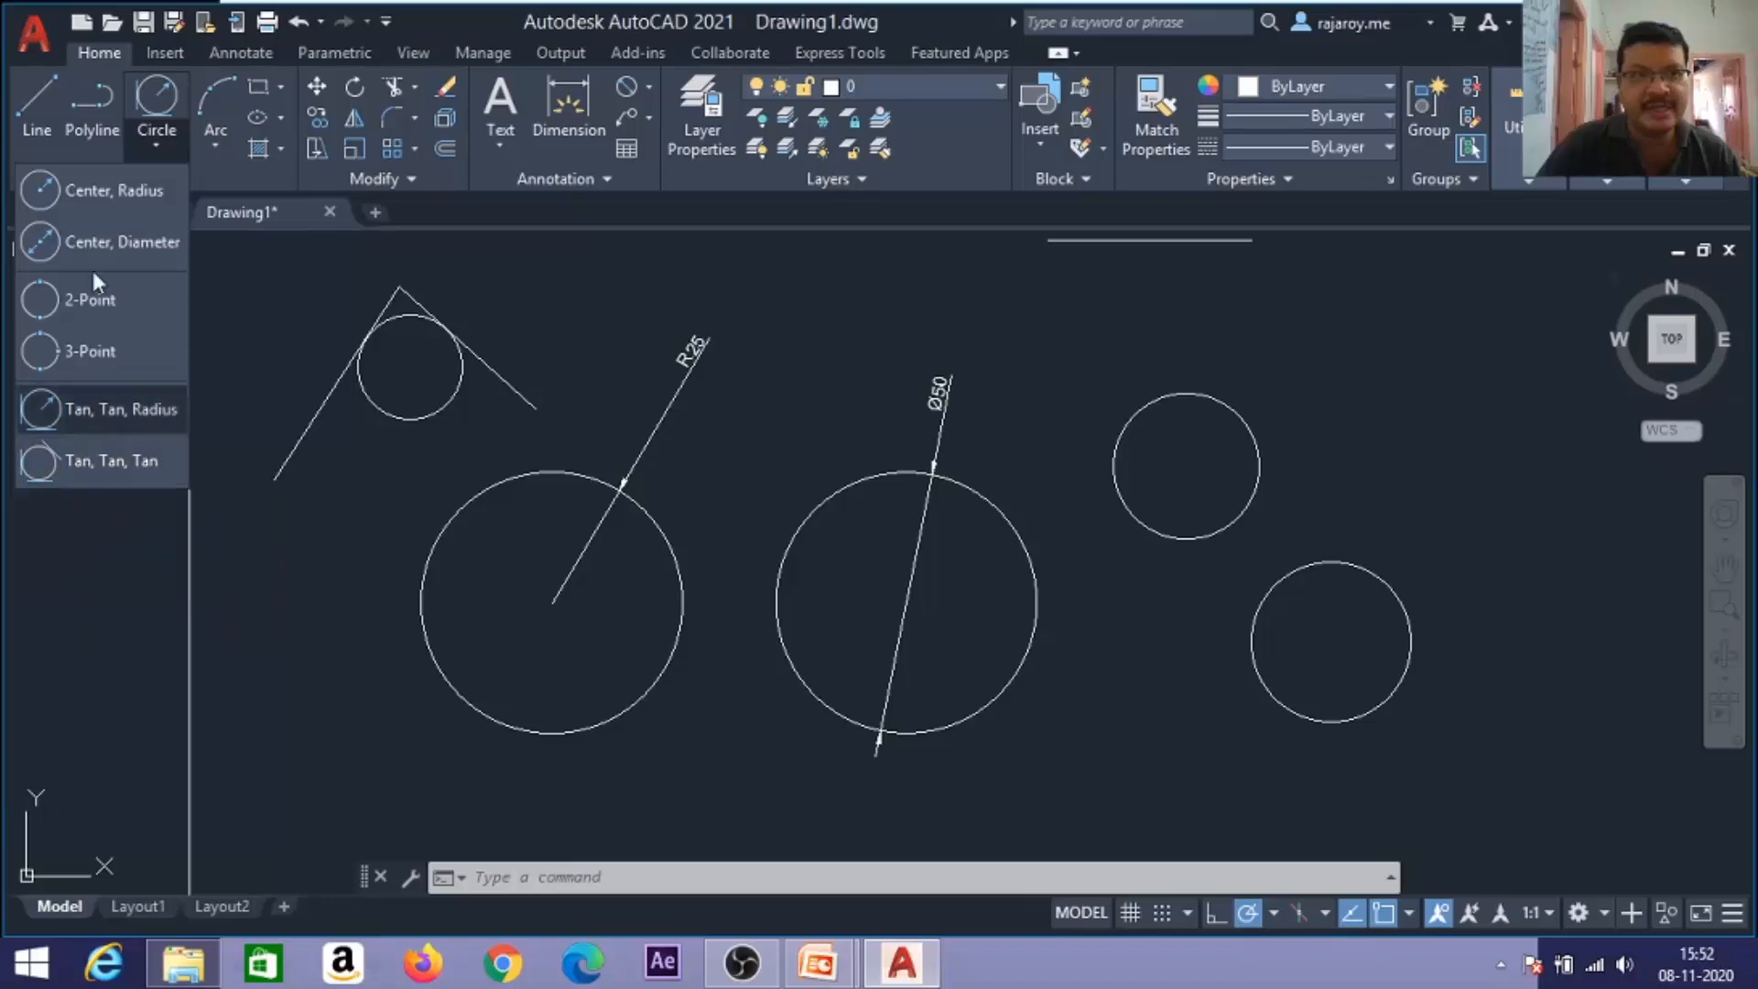
{"action": "left_click", "coordinate": [41, 95]}
{"action": "left_click", "coordinate": [245, 577]}
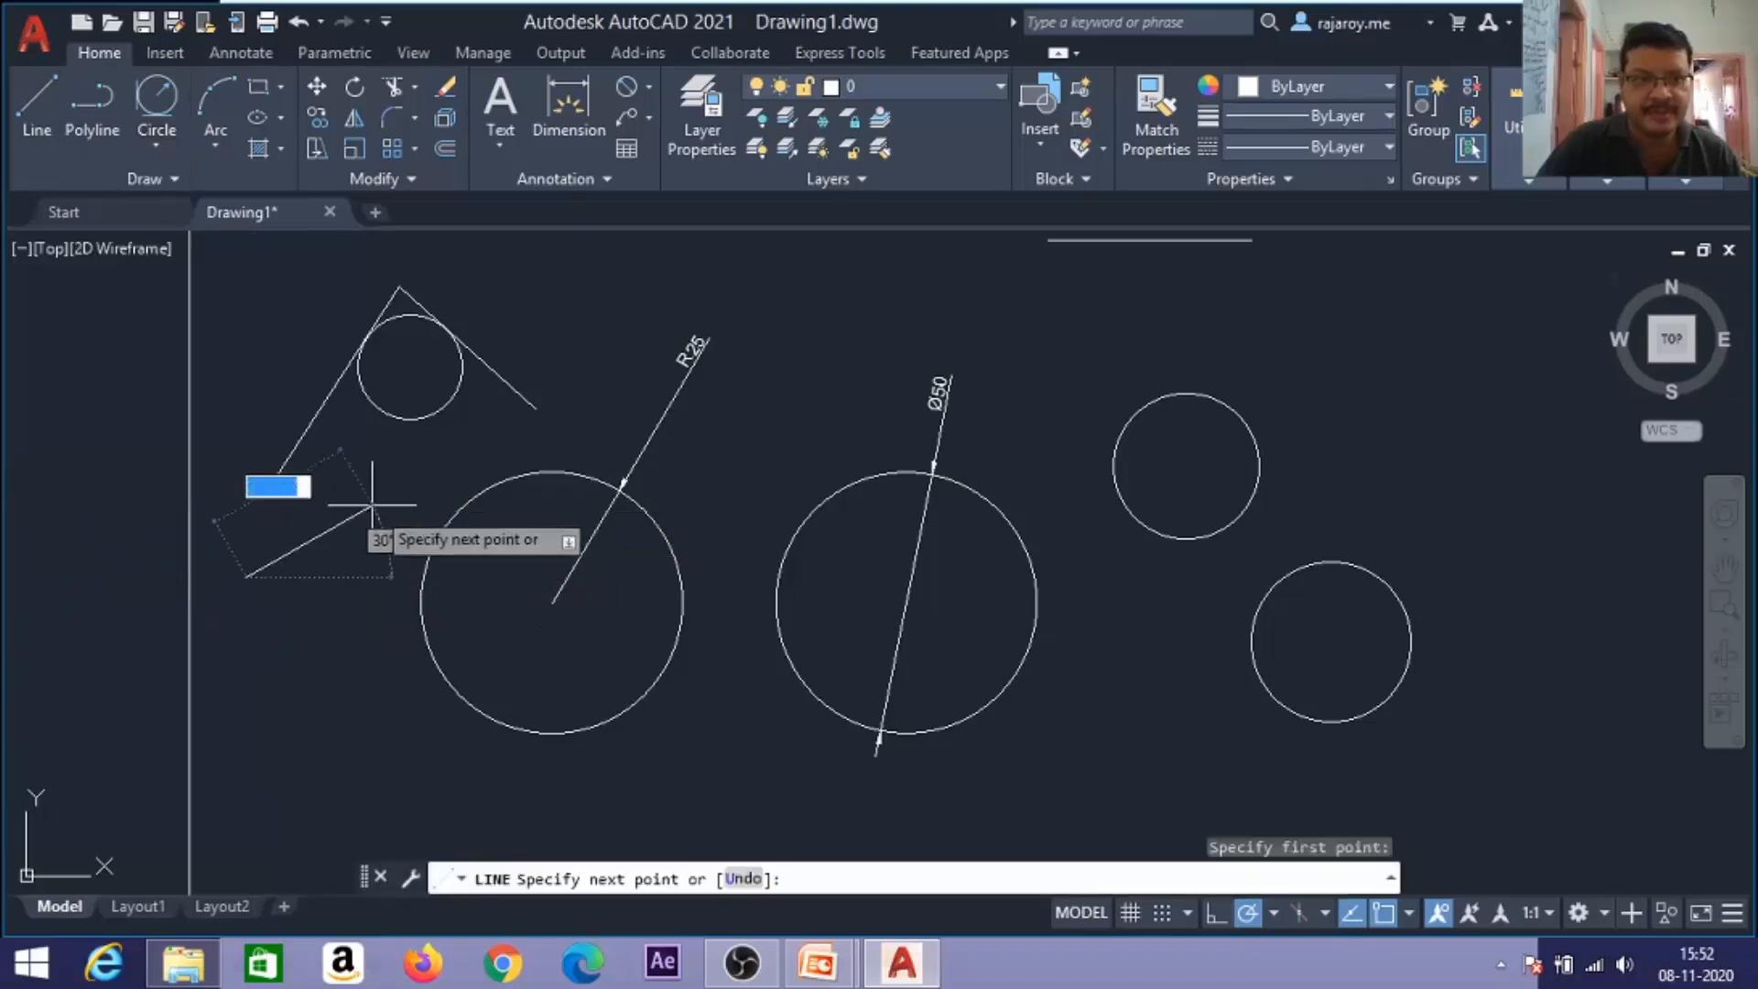
{"action": "left_click", "coordinate": [545, 533]}
{"action": "key", "text": "Return"}
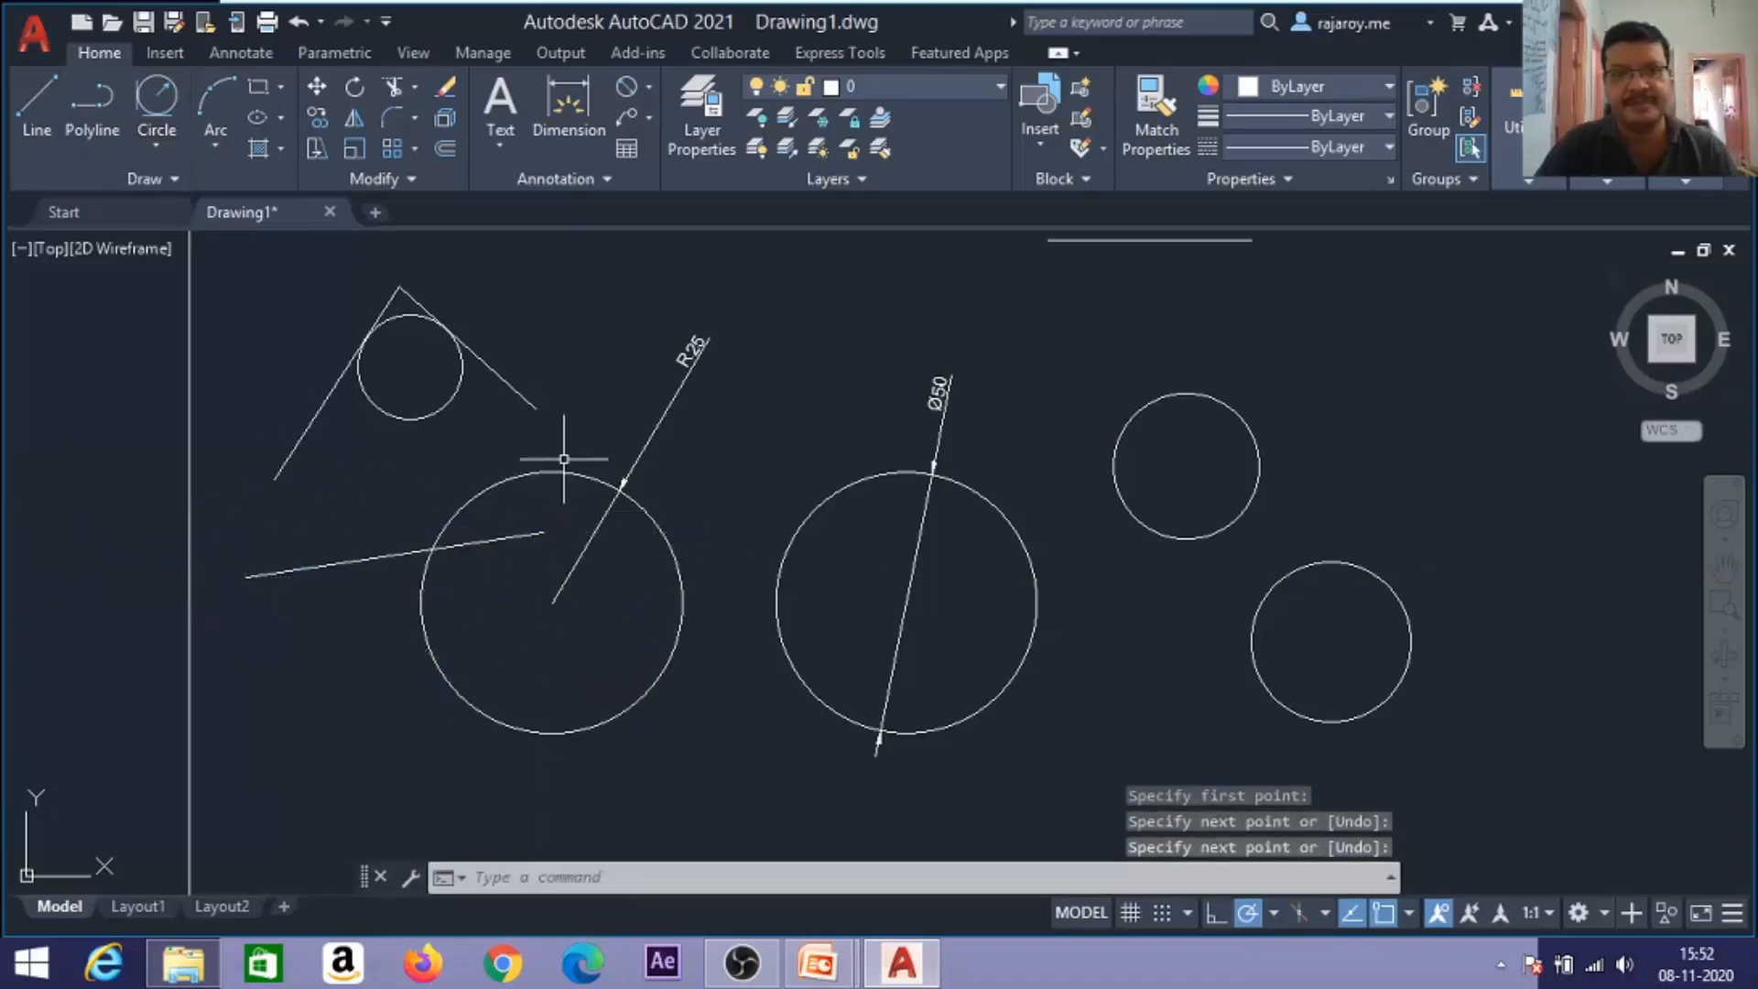
Erase all the circles and their radius and diameter dimensions, keeping the inverted V and the line below it.
{"action": "left_click", "coordinate": [577, 476]}
{"action": "key", "text": "Delete"}
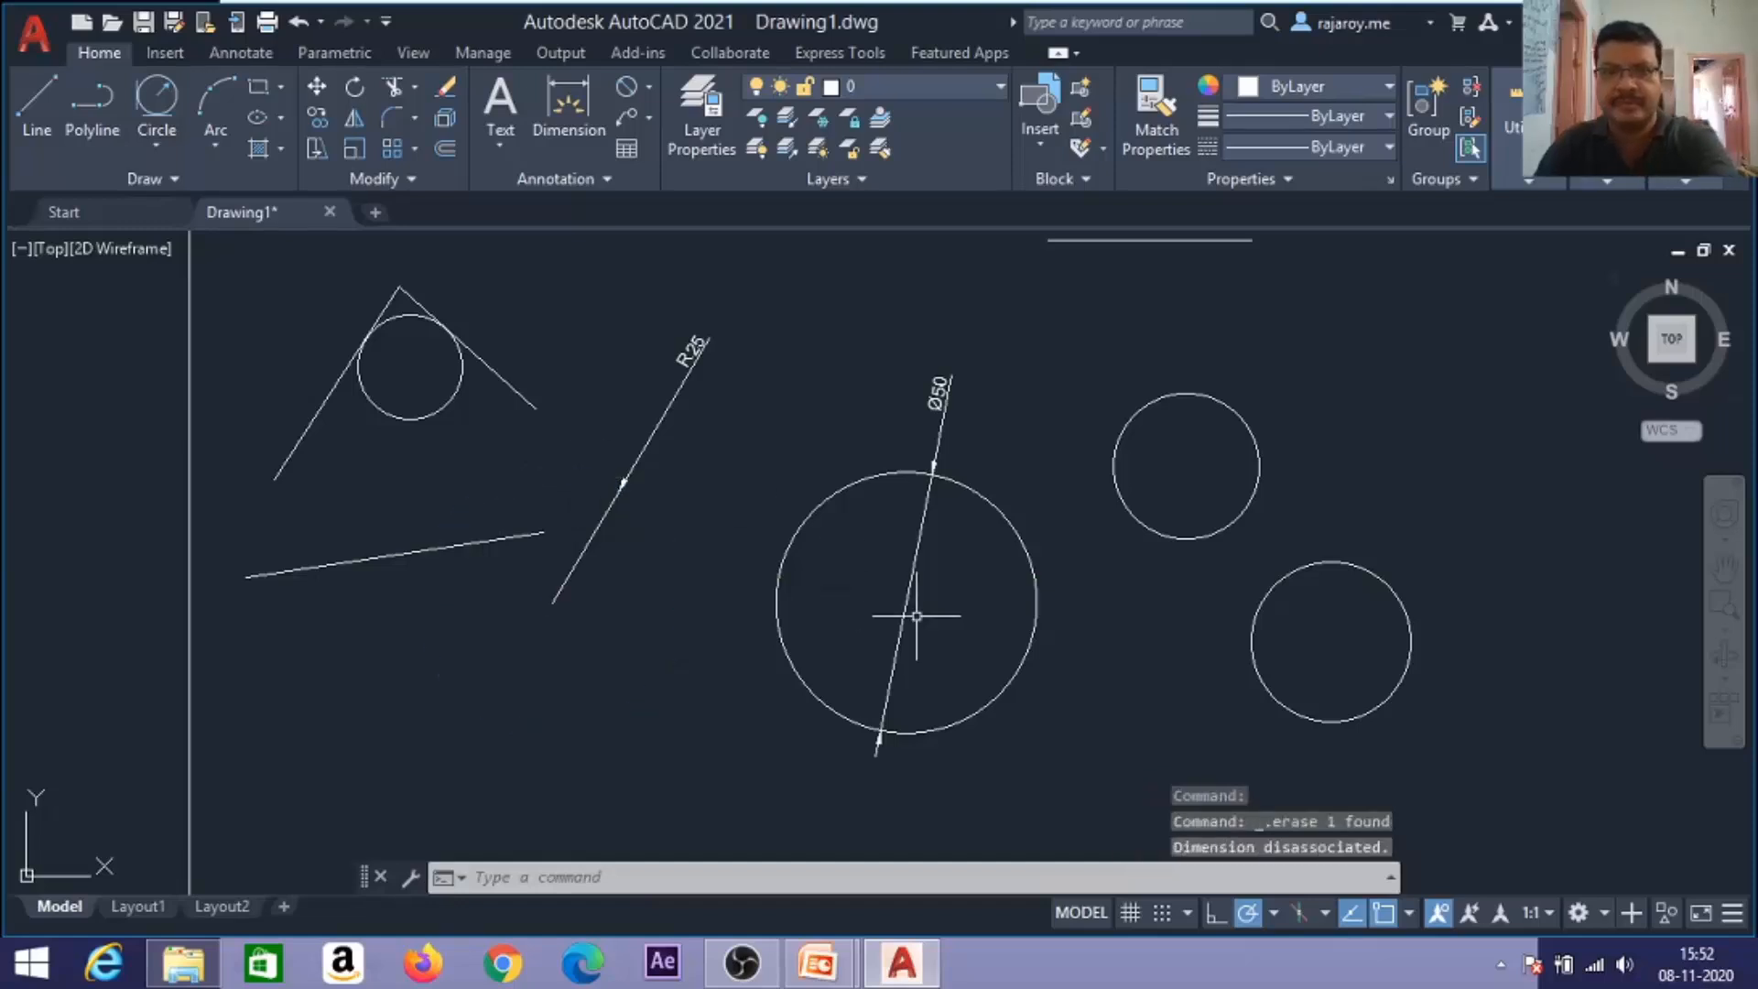
{"action": "left_click", "coordinate": [1476, 655]}
{"action": "left_click", "coordinate": [701, 362]}
{"action": "key", "text": "Delete"}
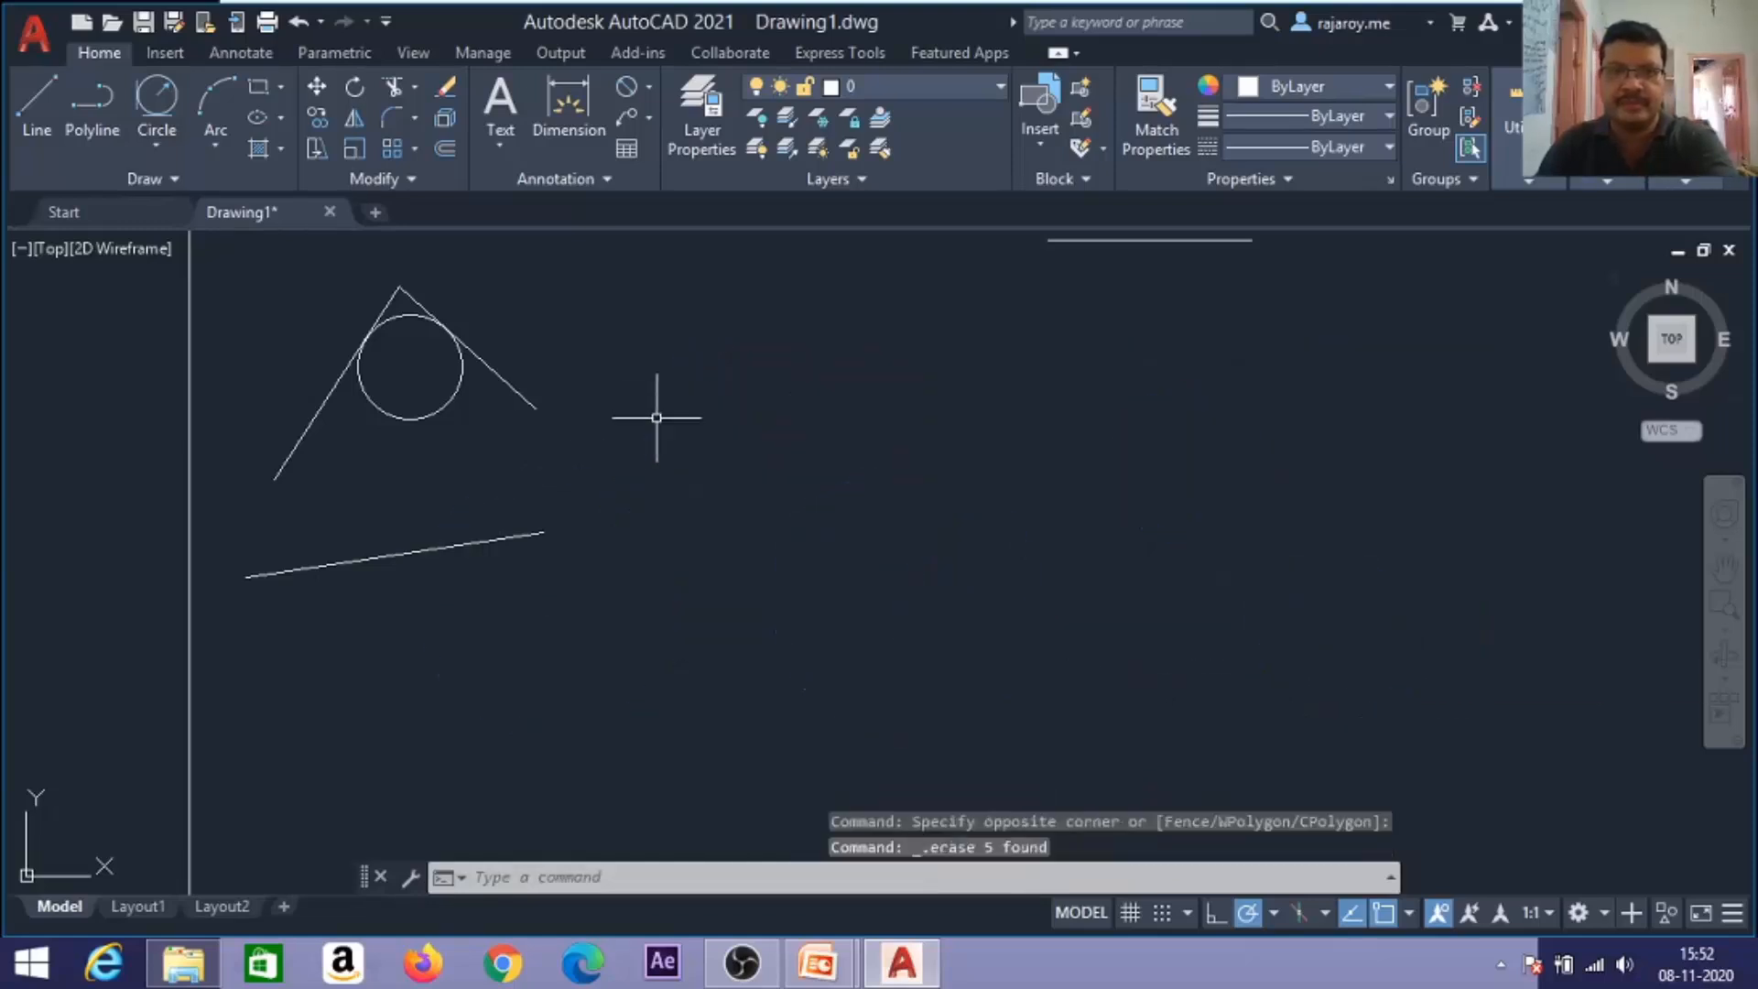
{"action": "left_click", "coordinate": [439, 410]}
{"action": "key", "text": "Delete"}
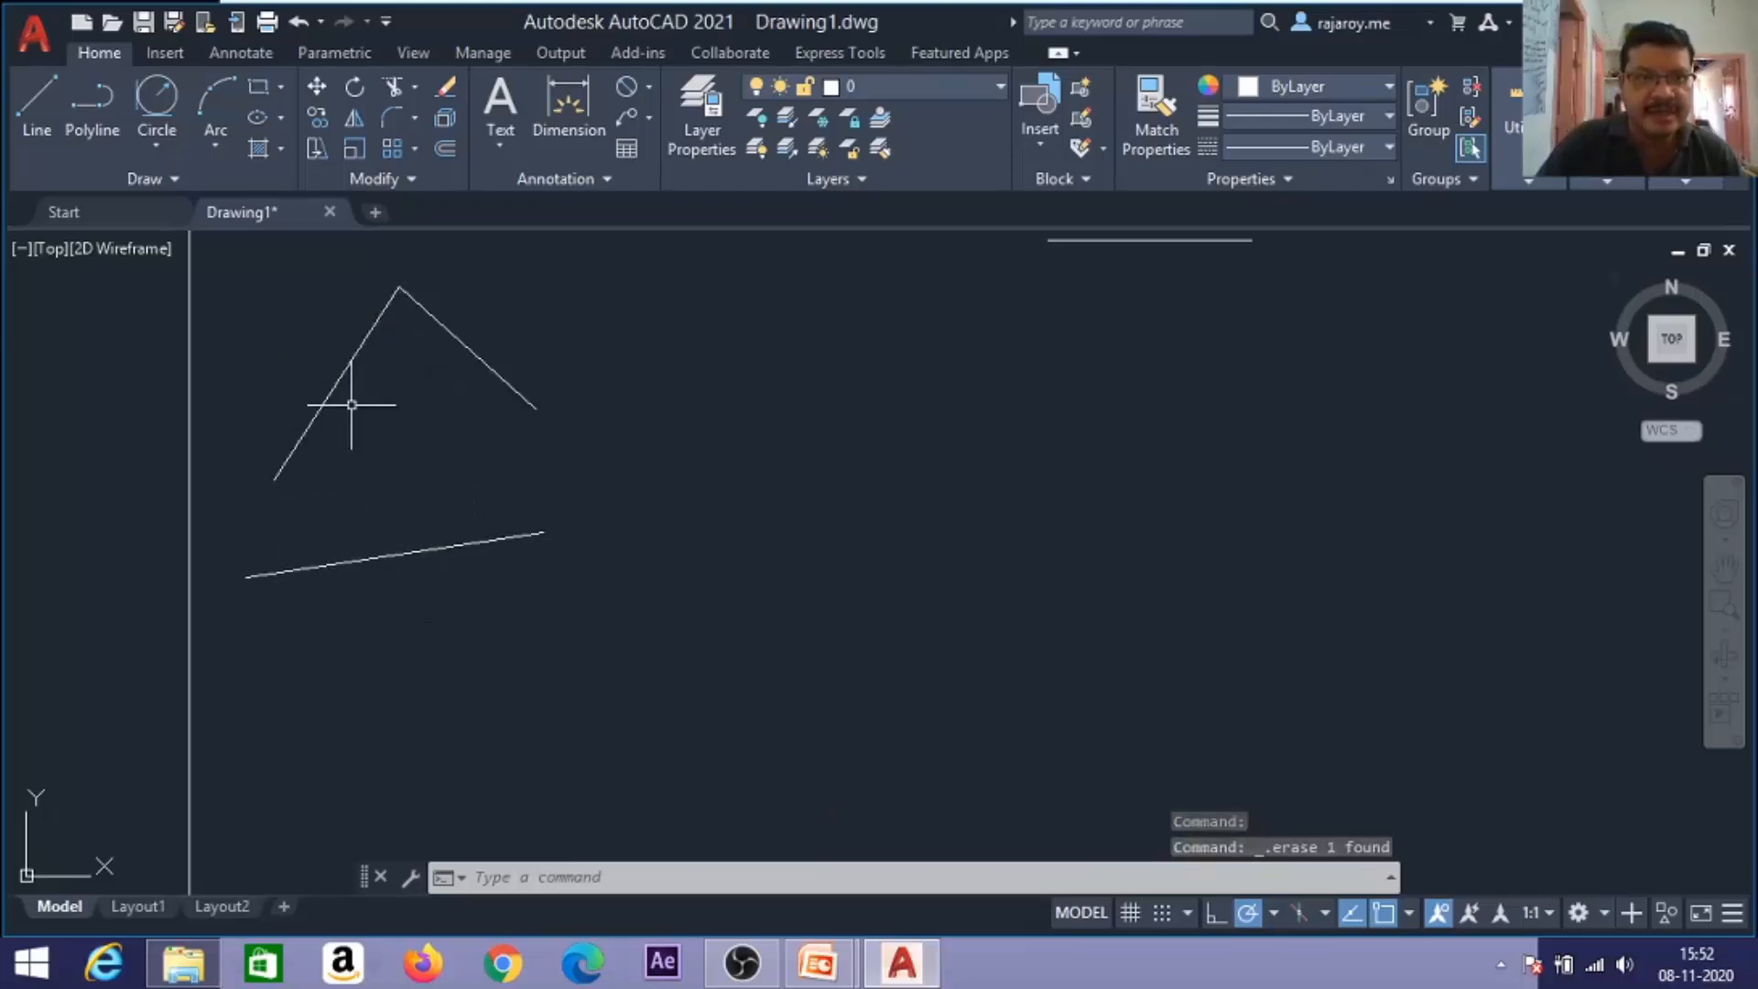
Draw a circle tangent to both lines of the inverted V and the line below it using Tan, Tan, Tan.
{"action": "left_click", "coordinate": [157, 144]}
{"action": "left_click", "coordinate": [127, 462]}
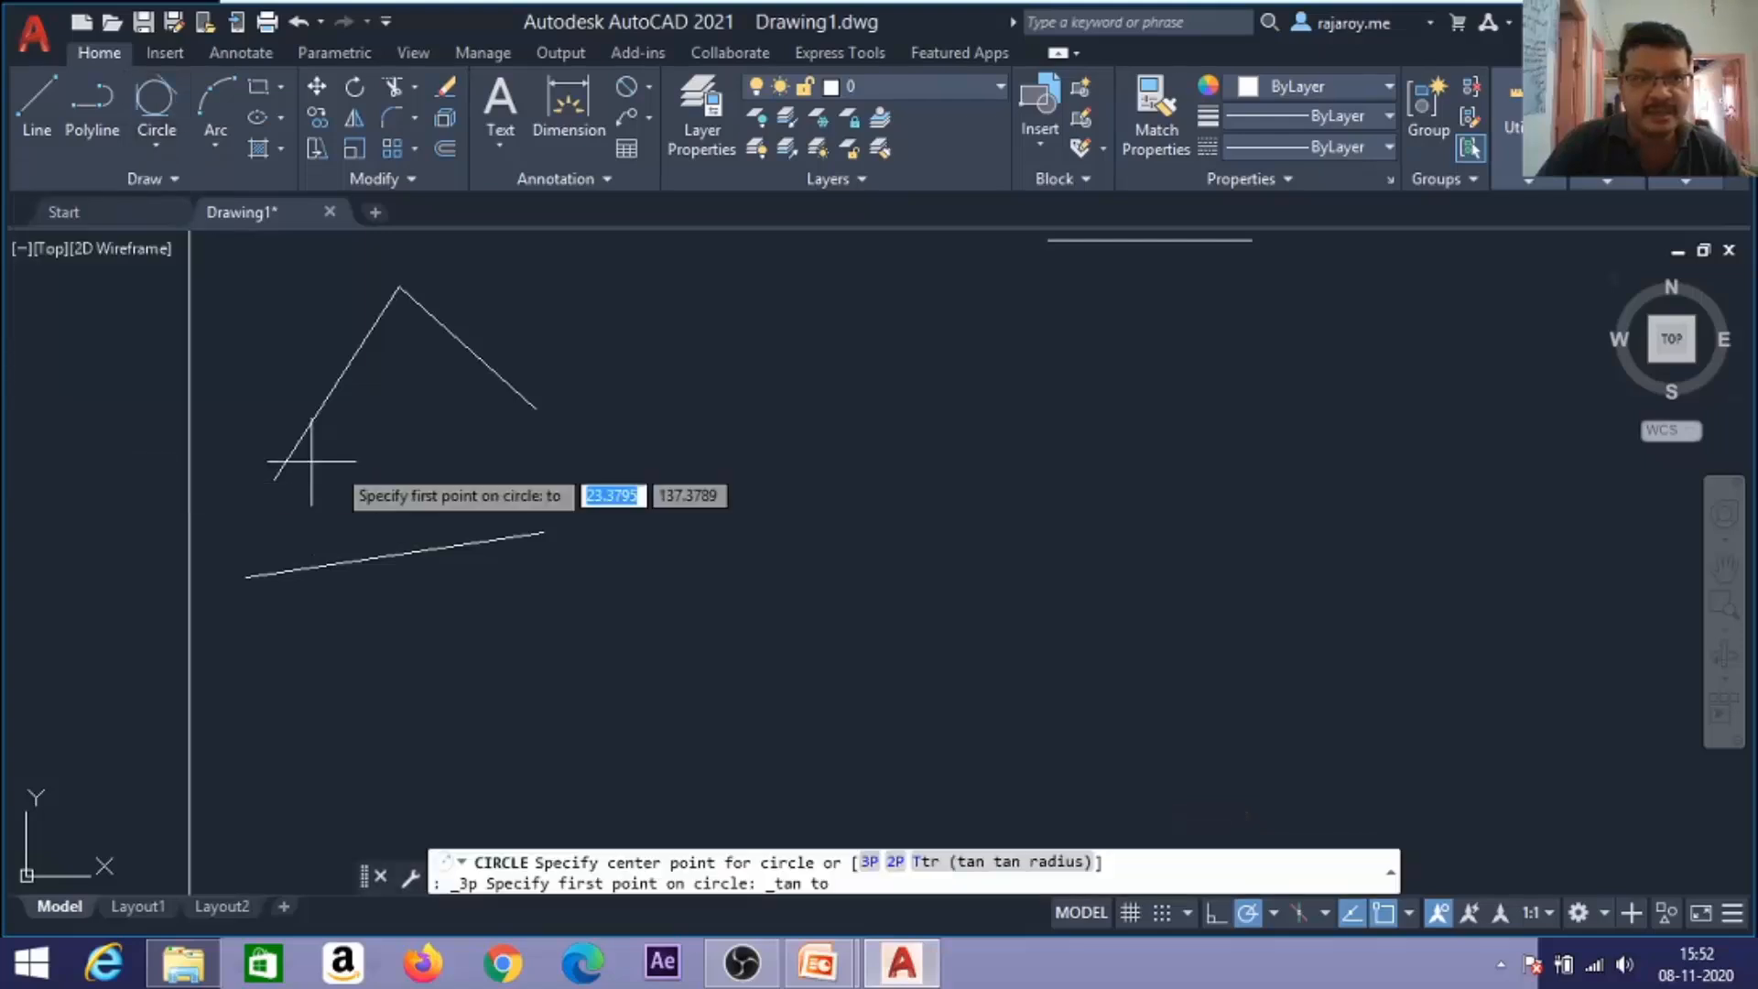
{"action": "left_click", "coordinate": [316, 412]}
{"action": "left_click", "coordinate": [479, 375]}
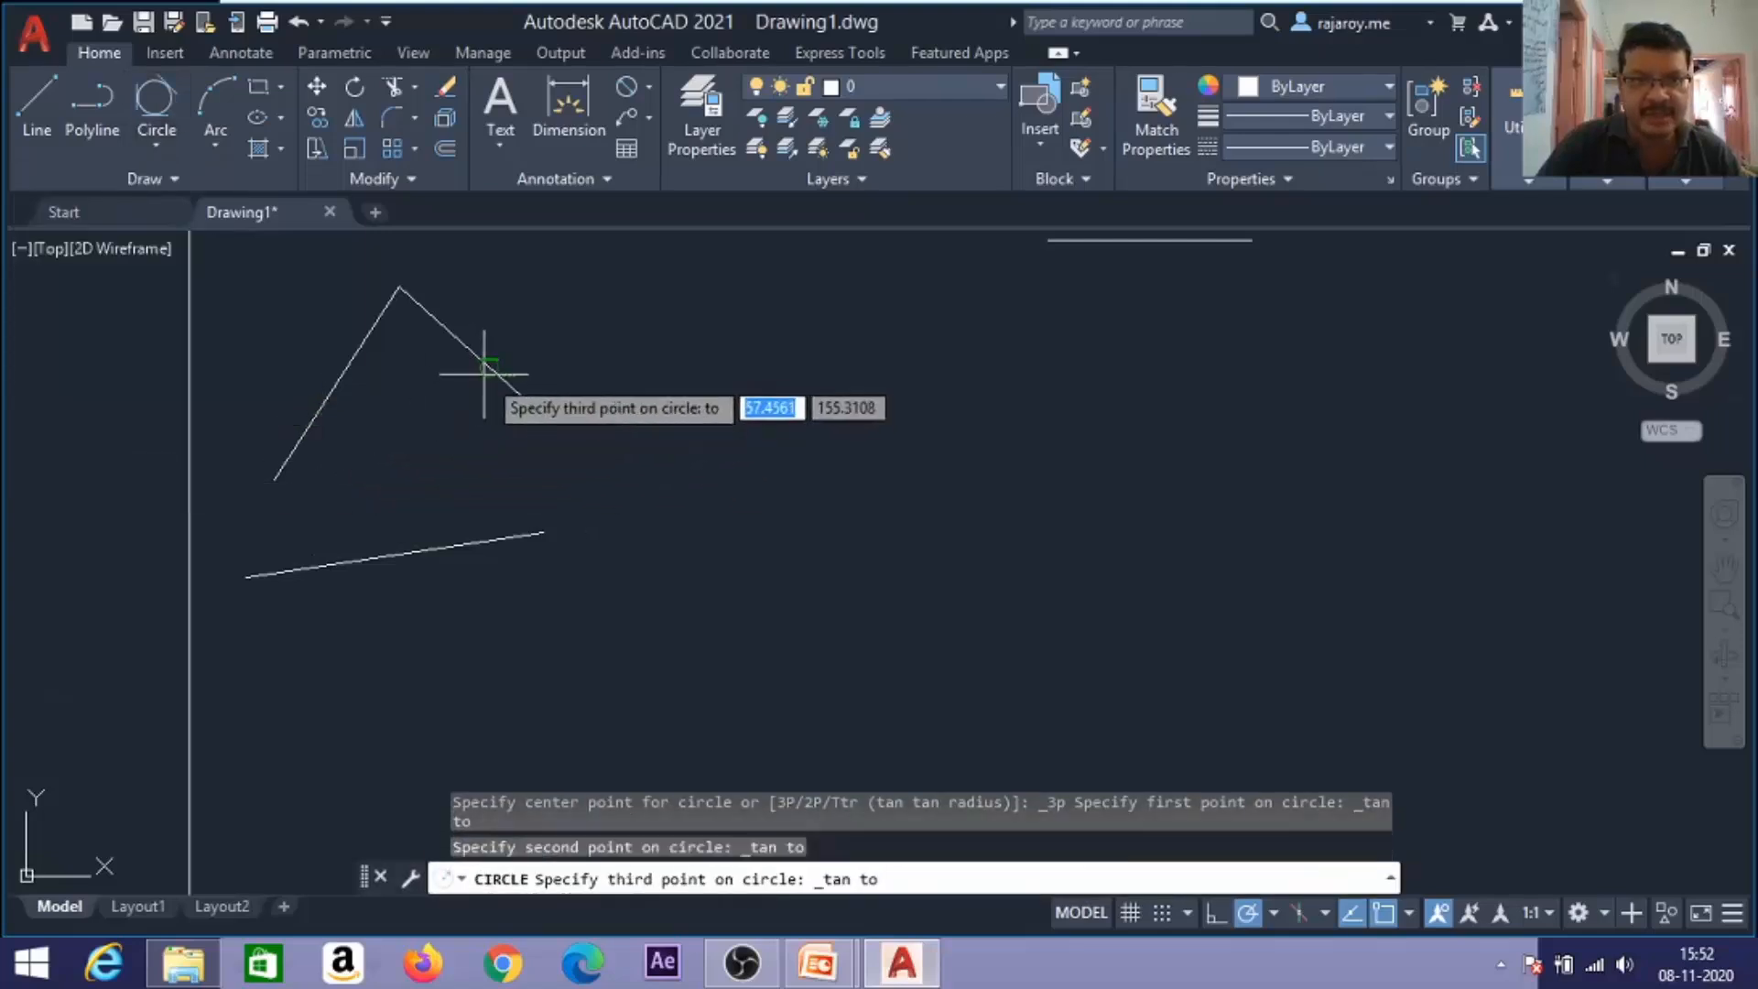
{"action": "left_click", "coordinate": [435, 552]}
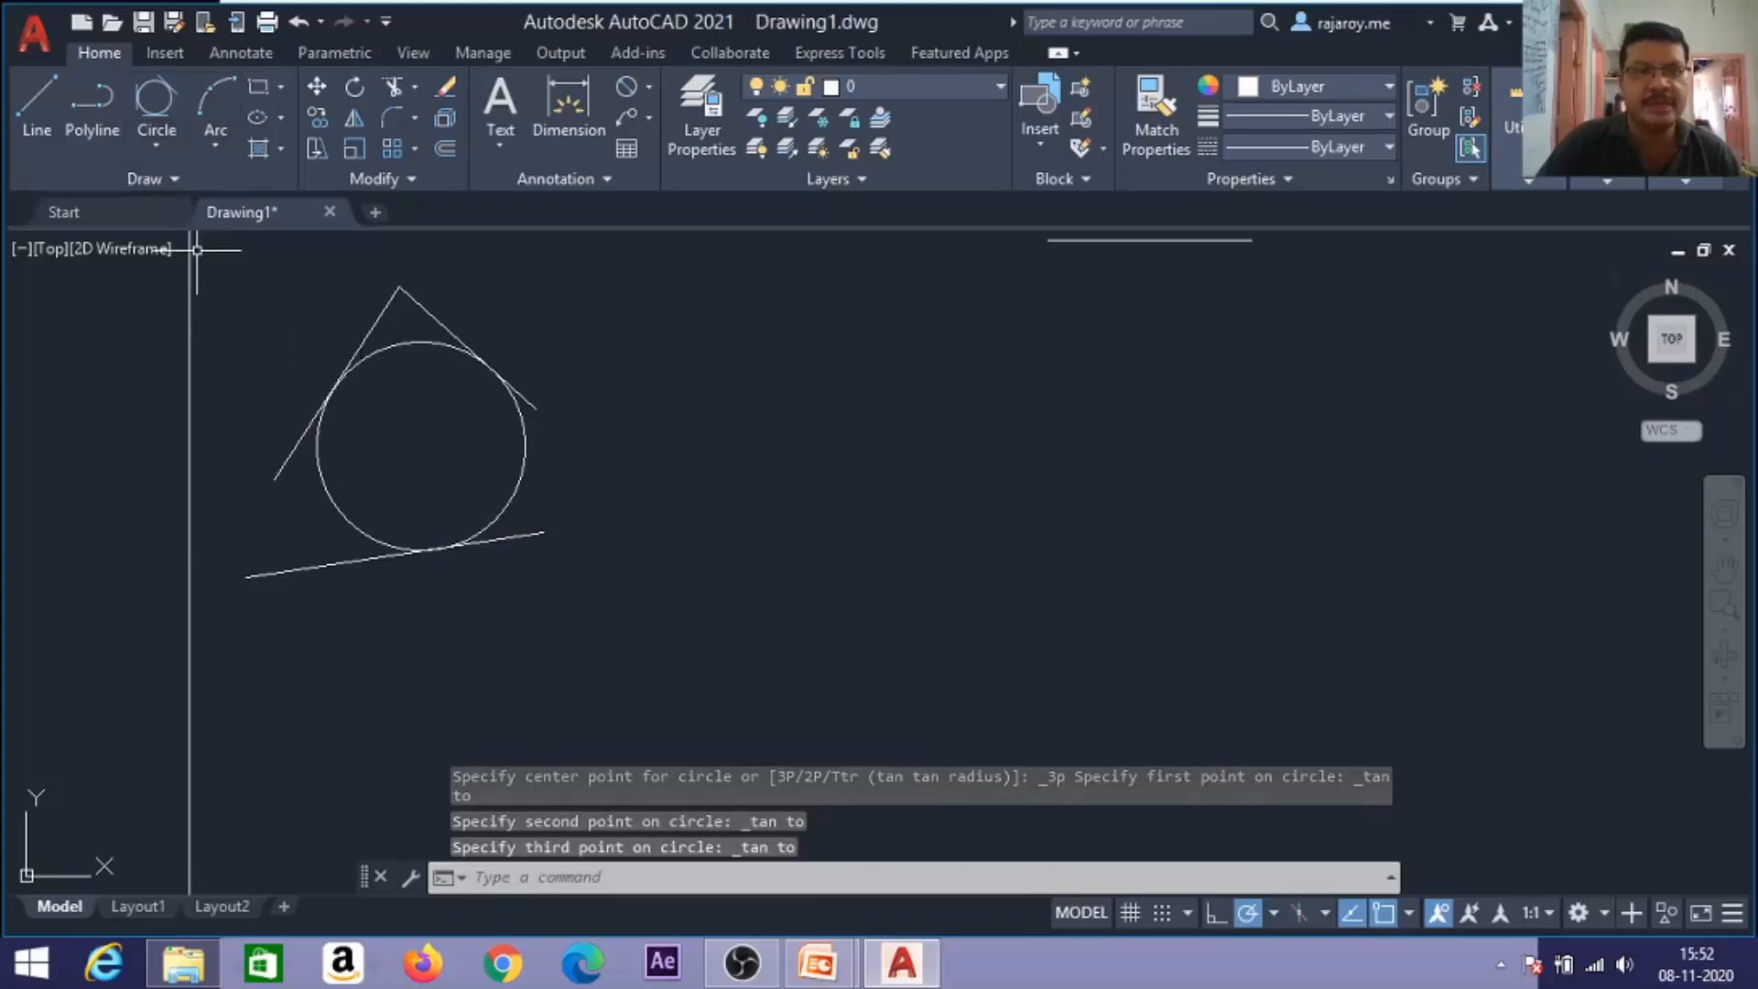
Draw a 3-Point arc beside the tangent circle, rising from its lower start point and curving over to its far end.
{"action": "left_click", "coordinate": [156, 145]}
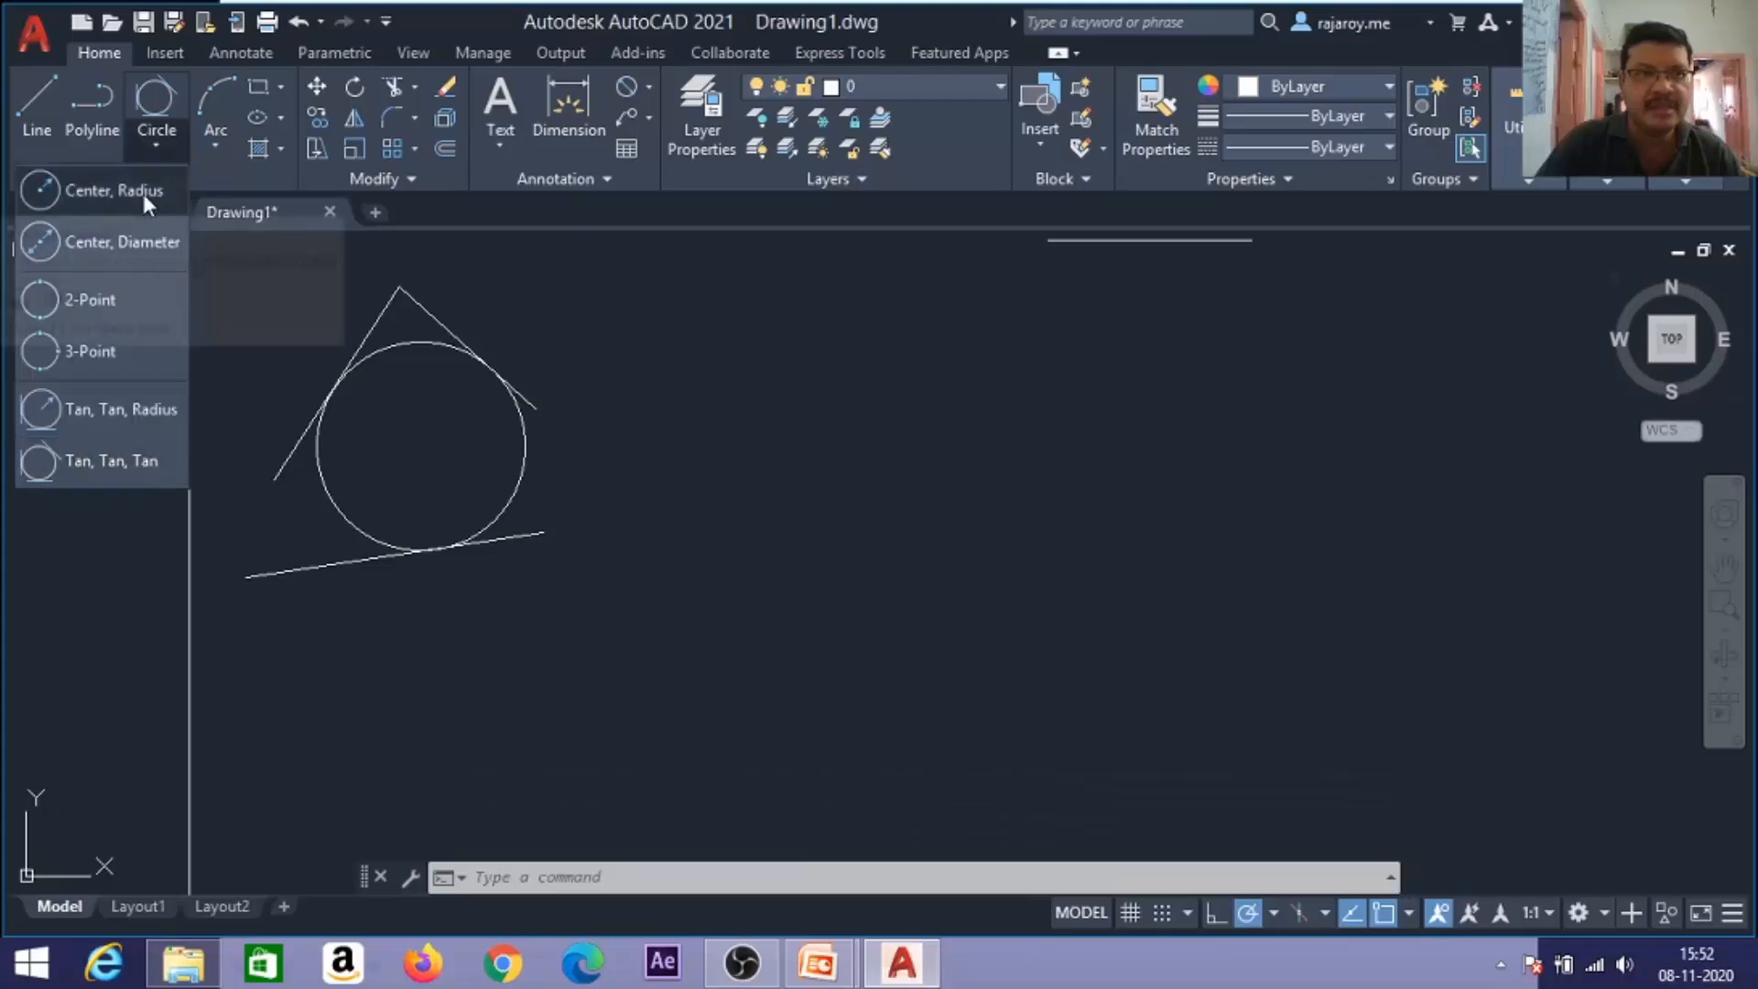
{"action": "left_click", "coordinate": [142, 193]}
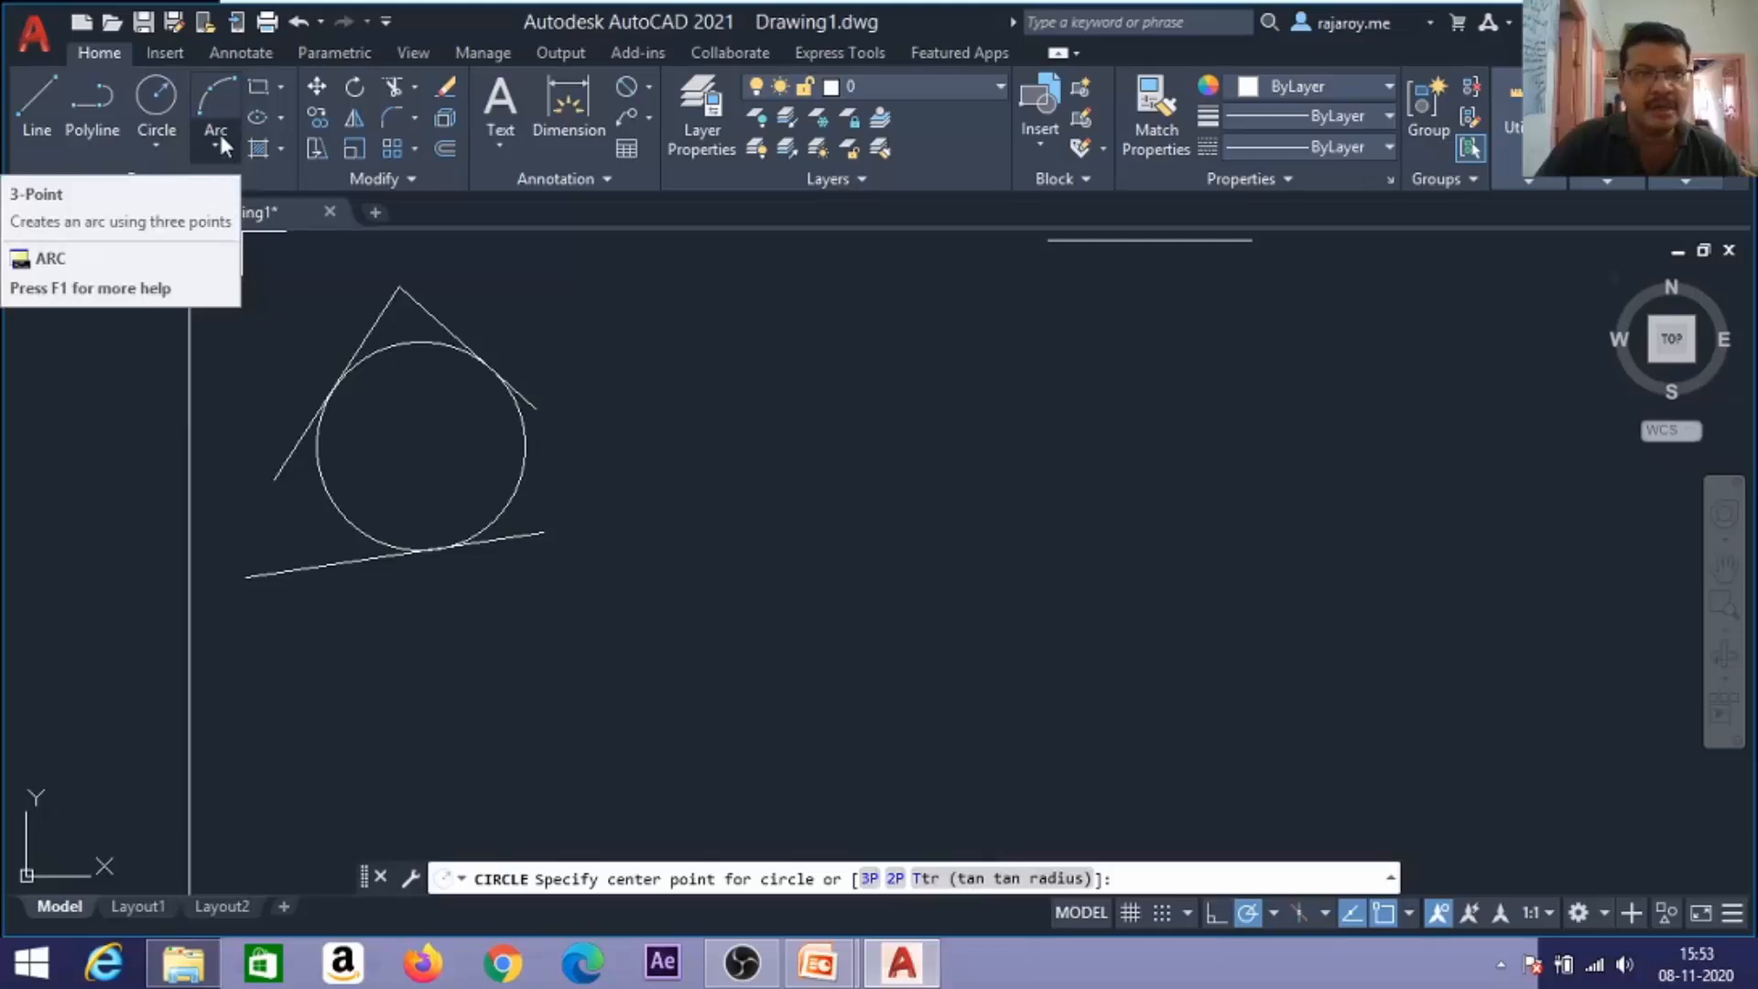
{"action": "left_click", "coordinate": [218, 87]}
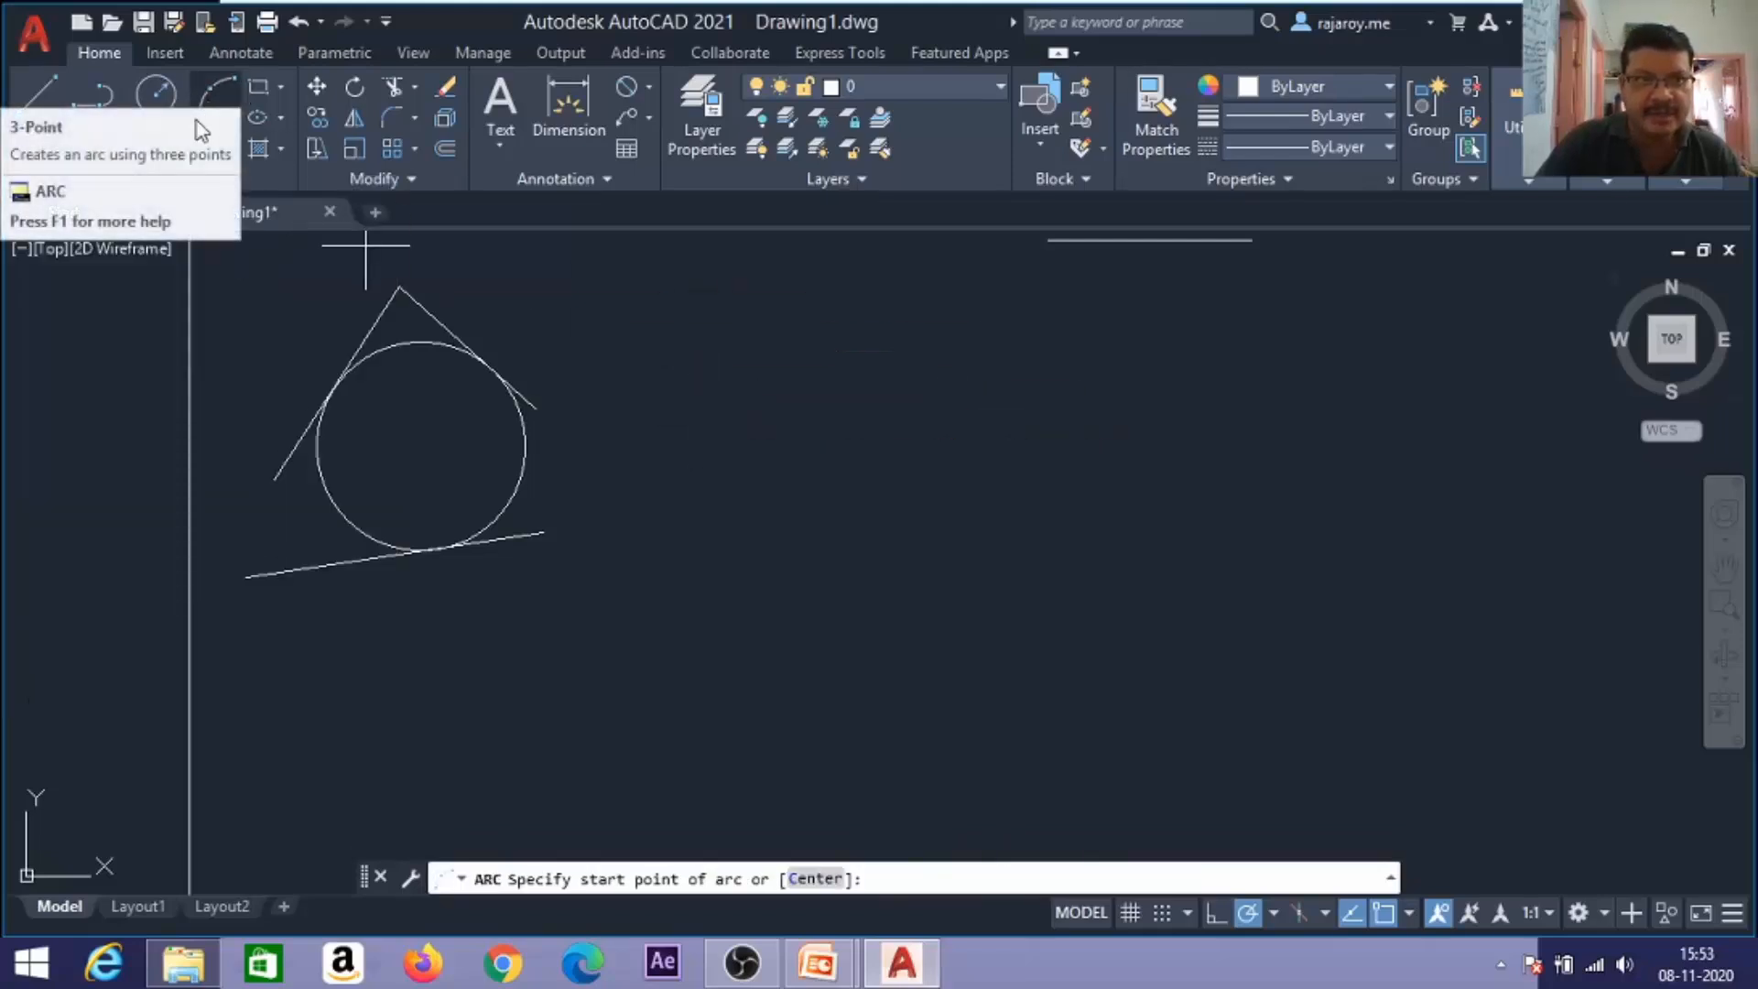
{"action": "left_click", "coordinate": [713, 526]}
{"action": "left_click", "coordinate": [795, 391]}
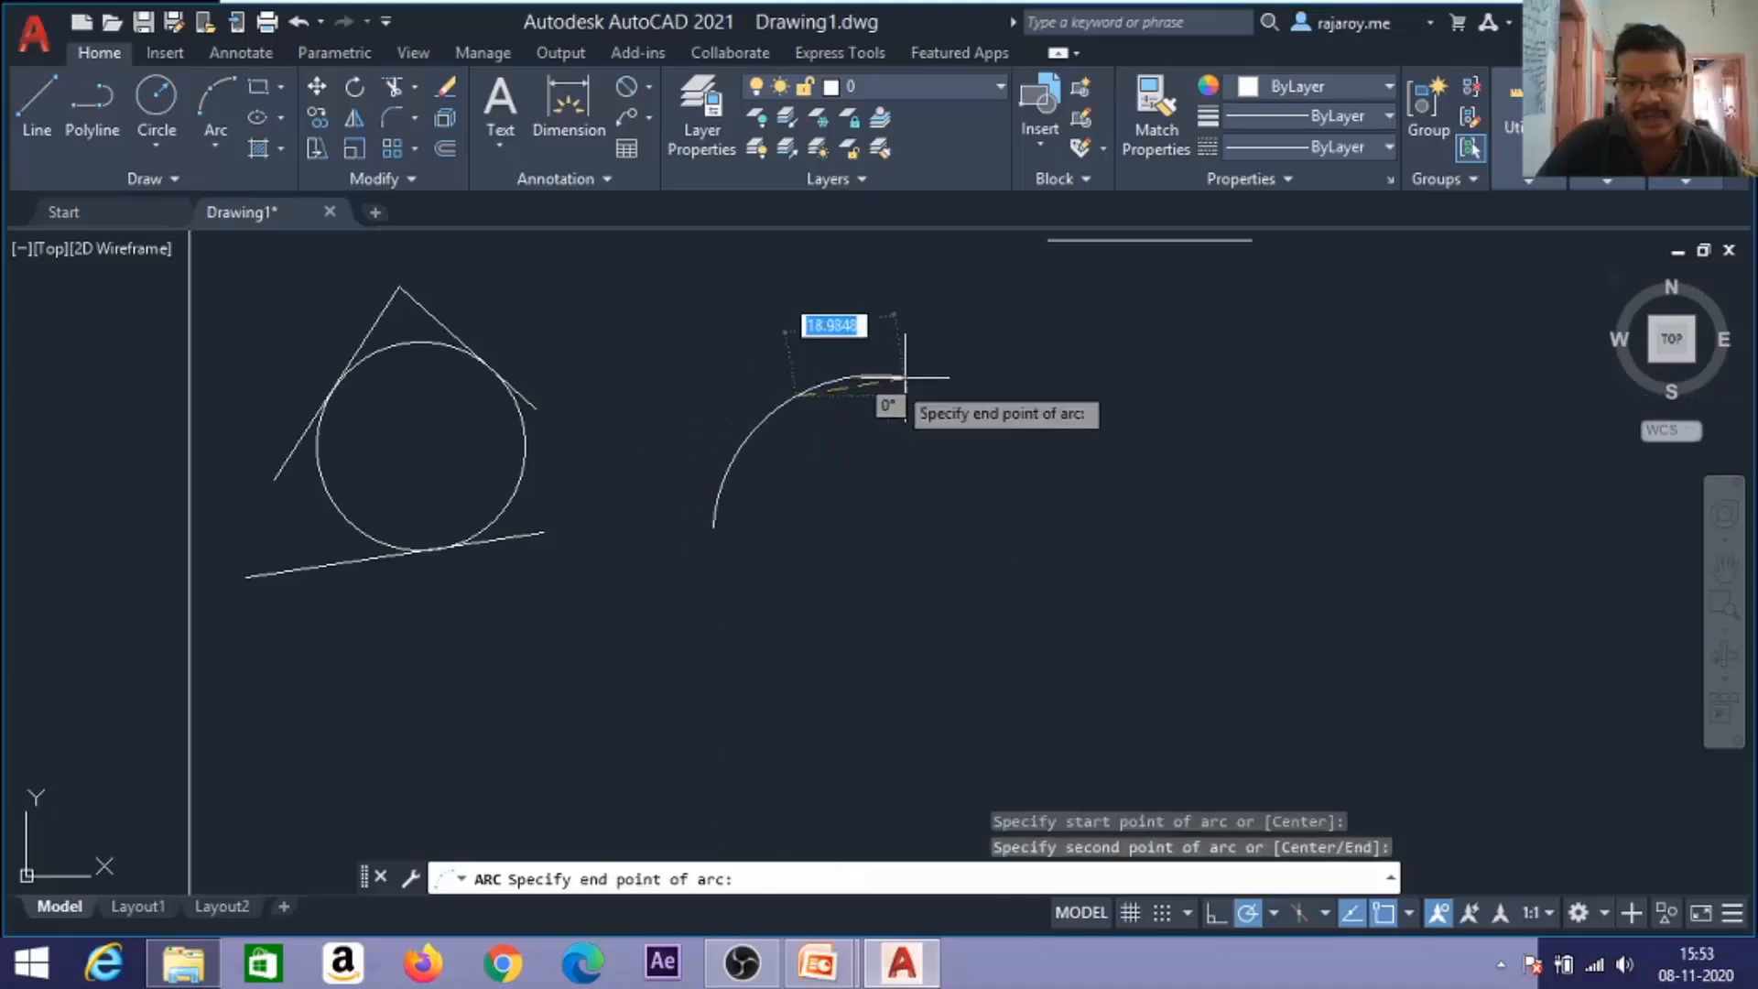
{"action": "left_click", "coordinate": [1060, 357]}
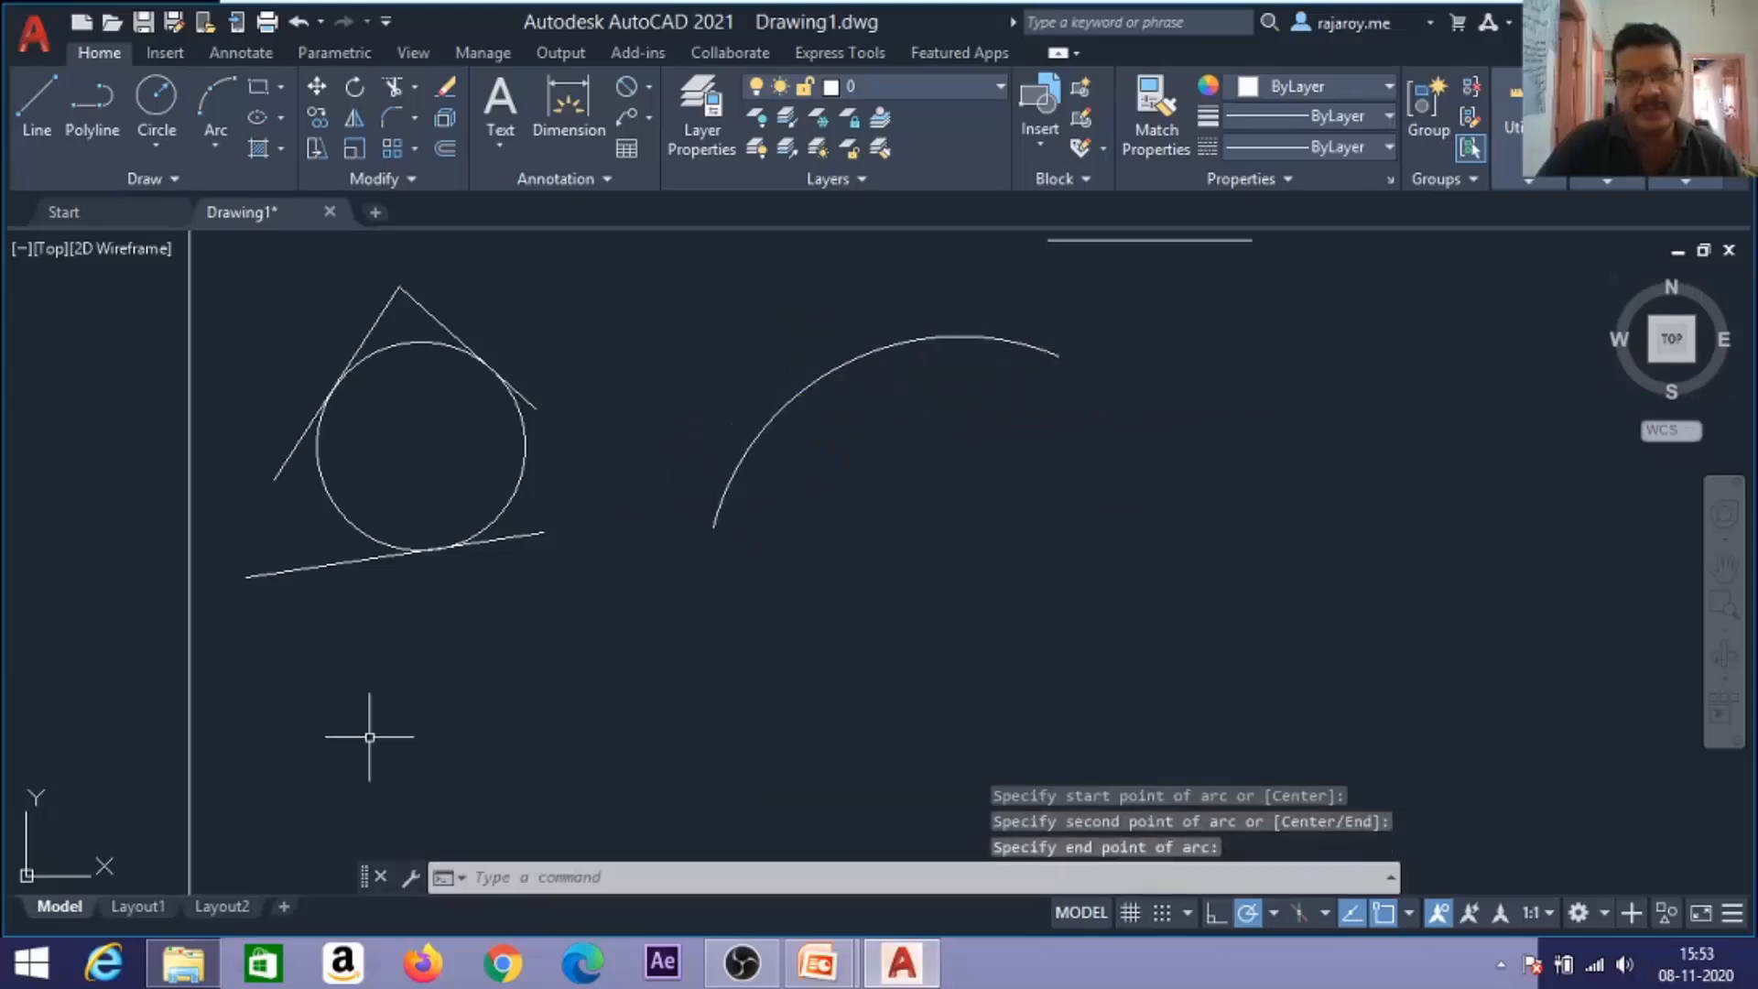
Erase the arc, the tangent circle and the three lines around it.
{"action": "left_click", "coordinate": [216, 145]}
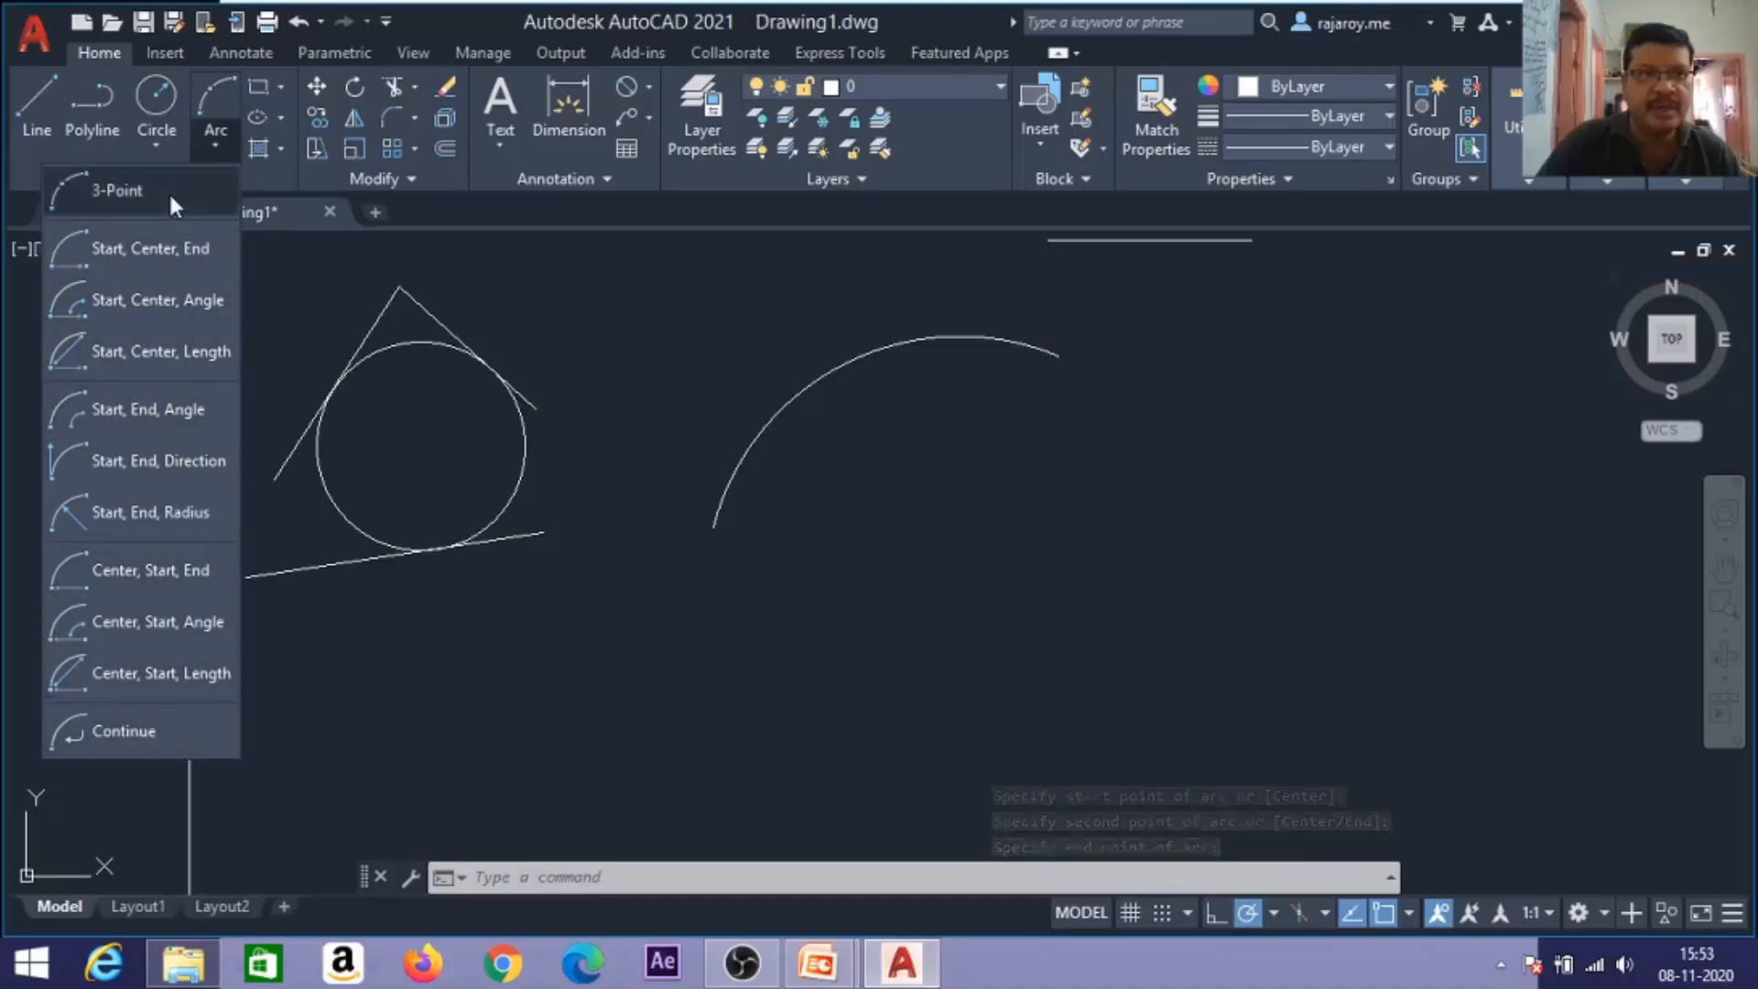
{"action": "left_click", "coordinate": [217, 147]}
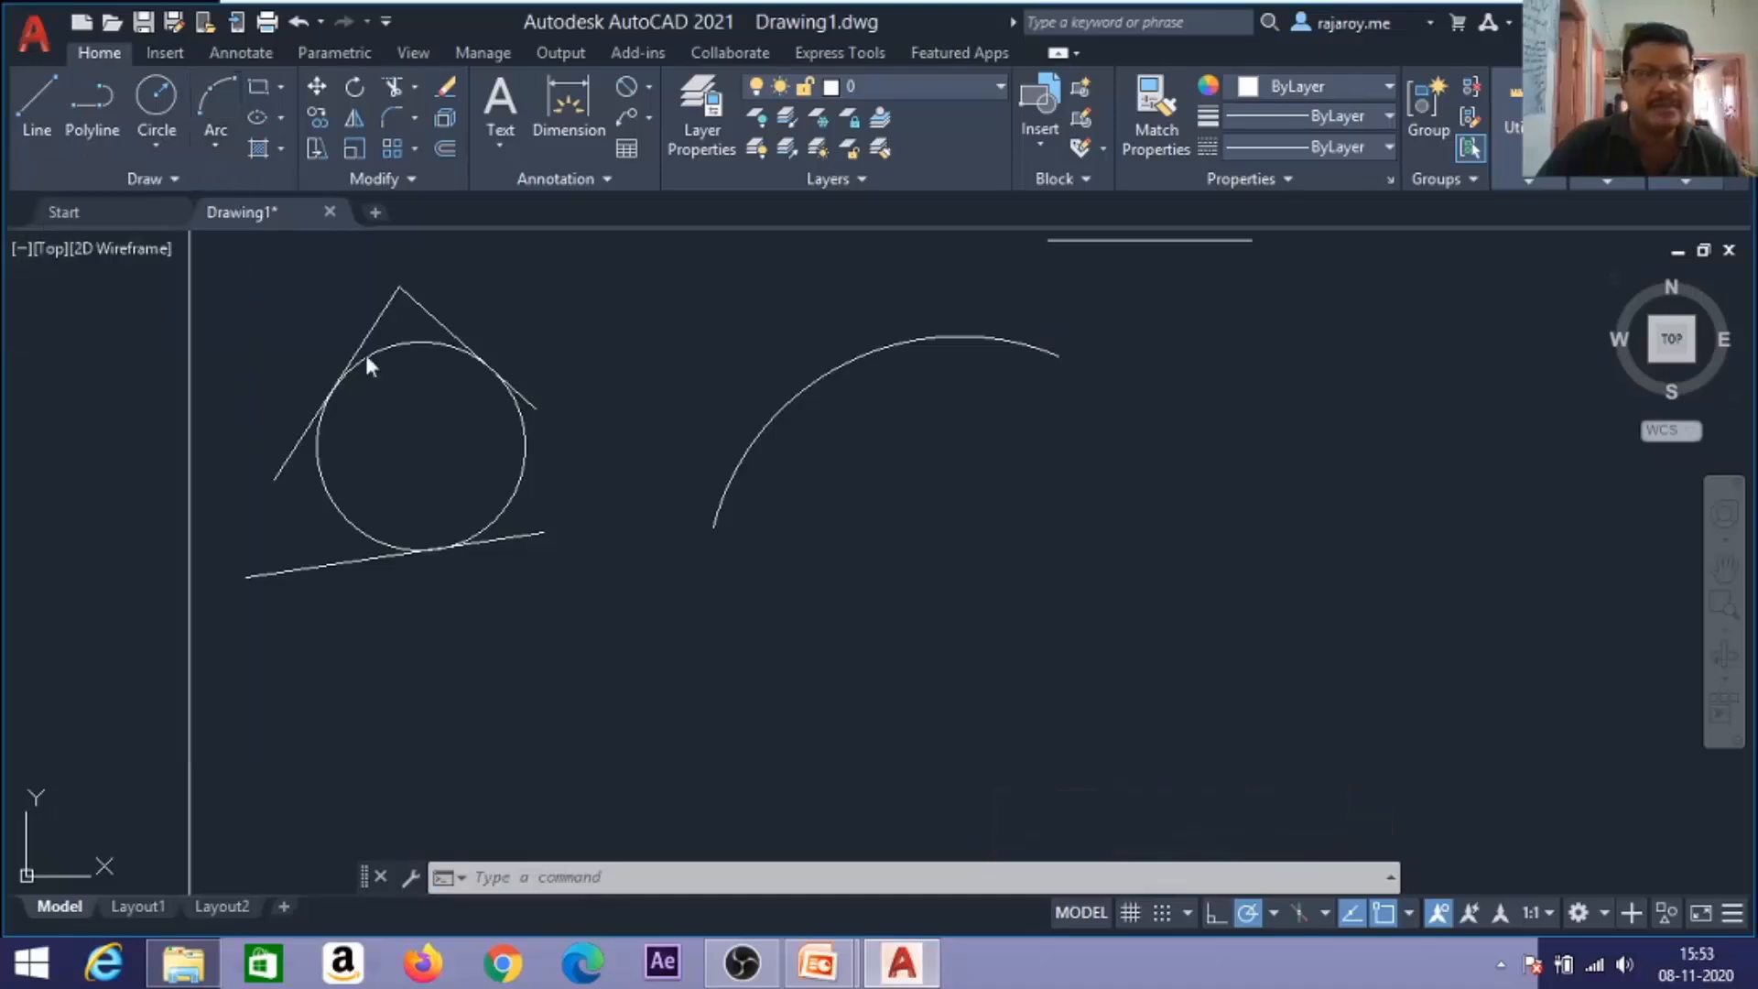
{"action": "left_click", "coordinate": [907, 542]}
{"action": "left_click", "coordinate": [237, 346]}
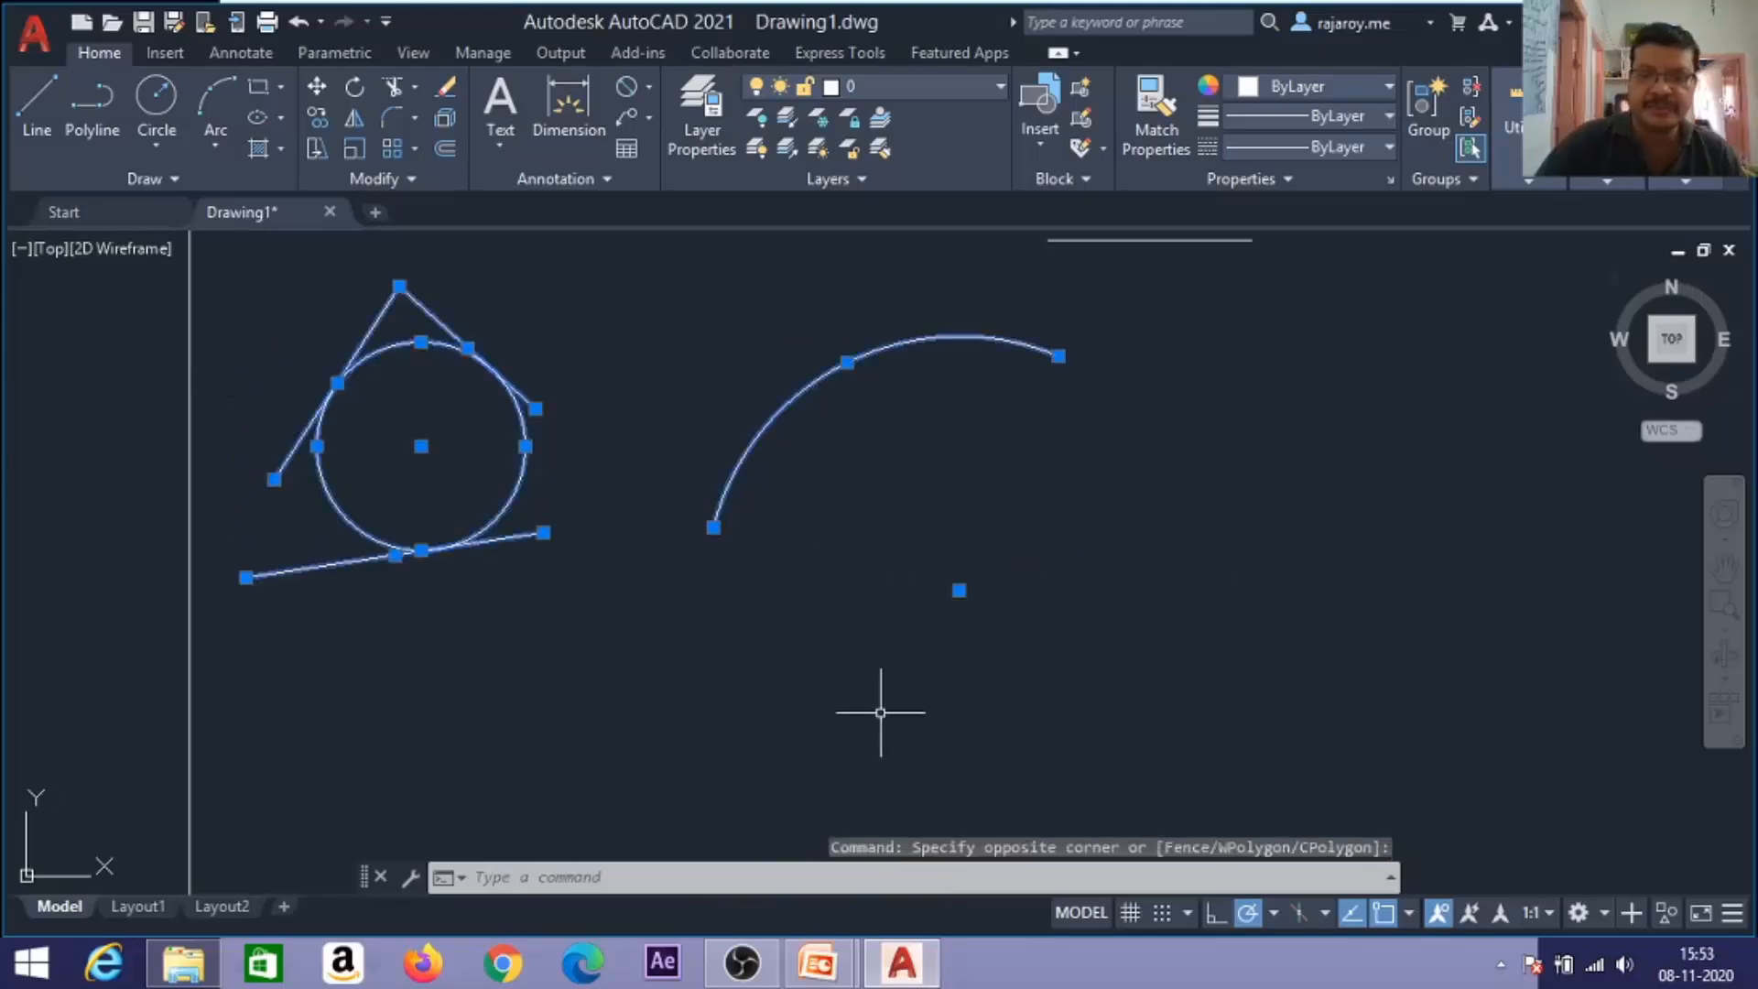
{"action": "key", "text": "Delete"}
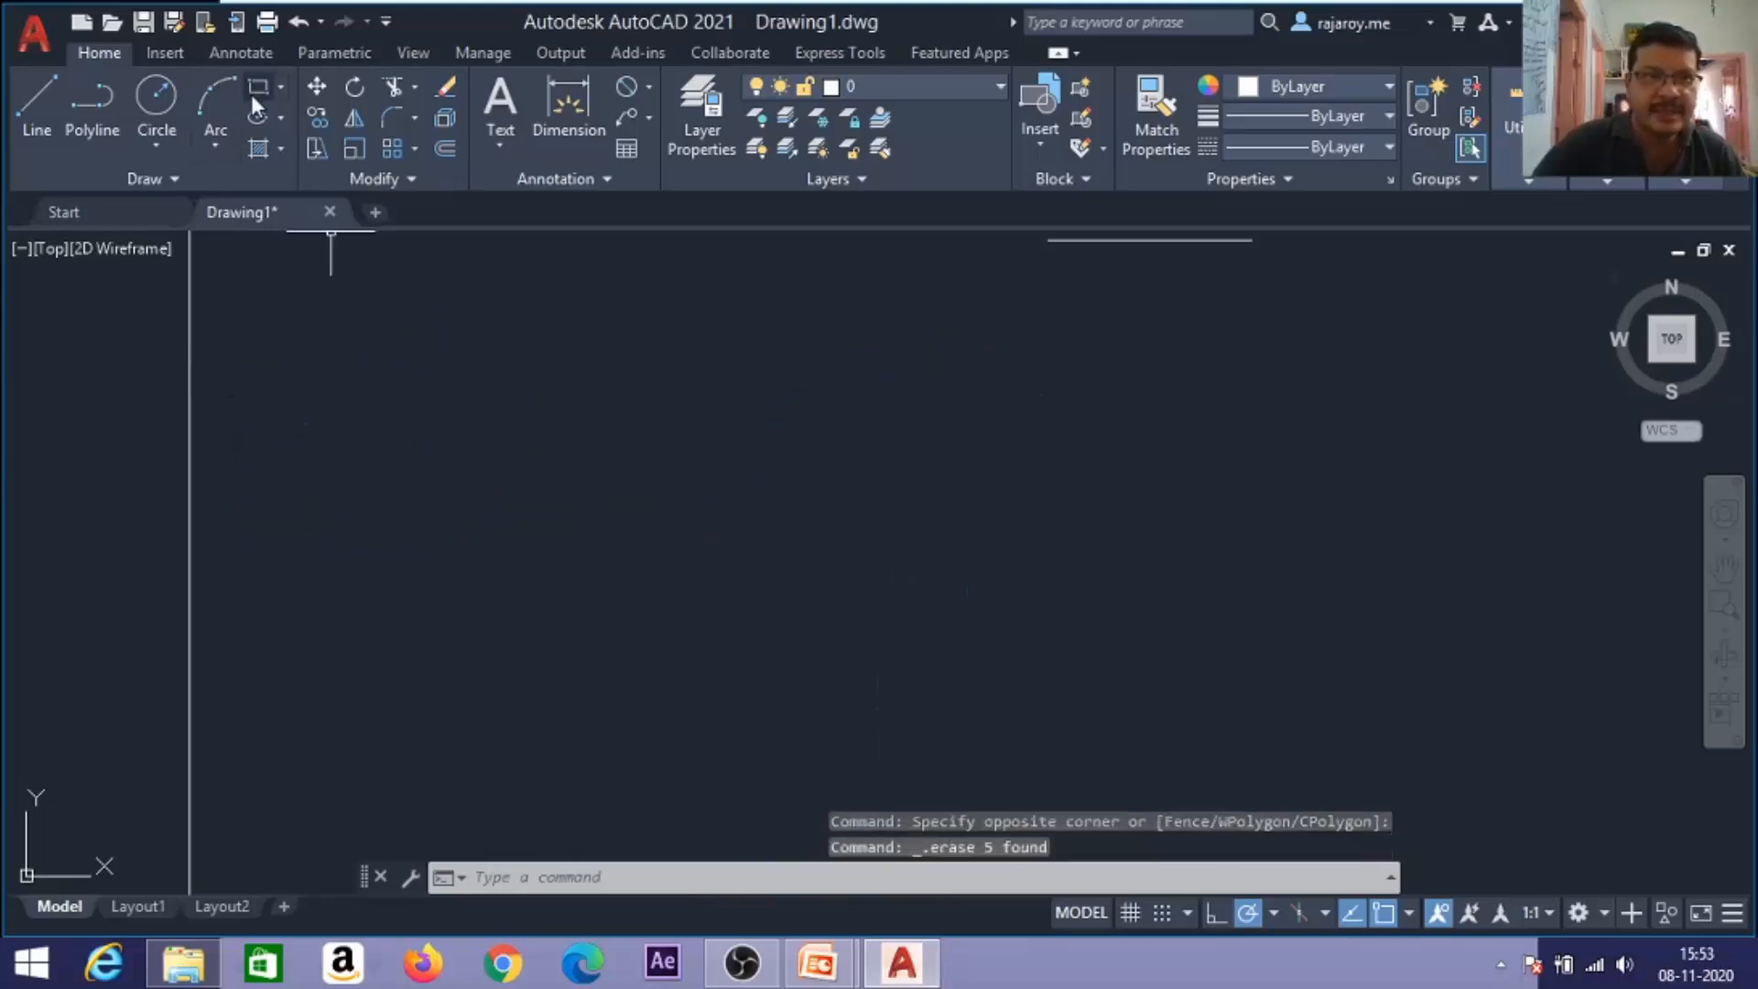
Draw a rectangle 100 mm wide and 50 mm high in the cleared area inside the border.
{"action": "left_click", "coordinate": [279, 88]}
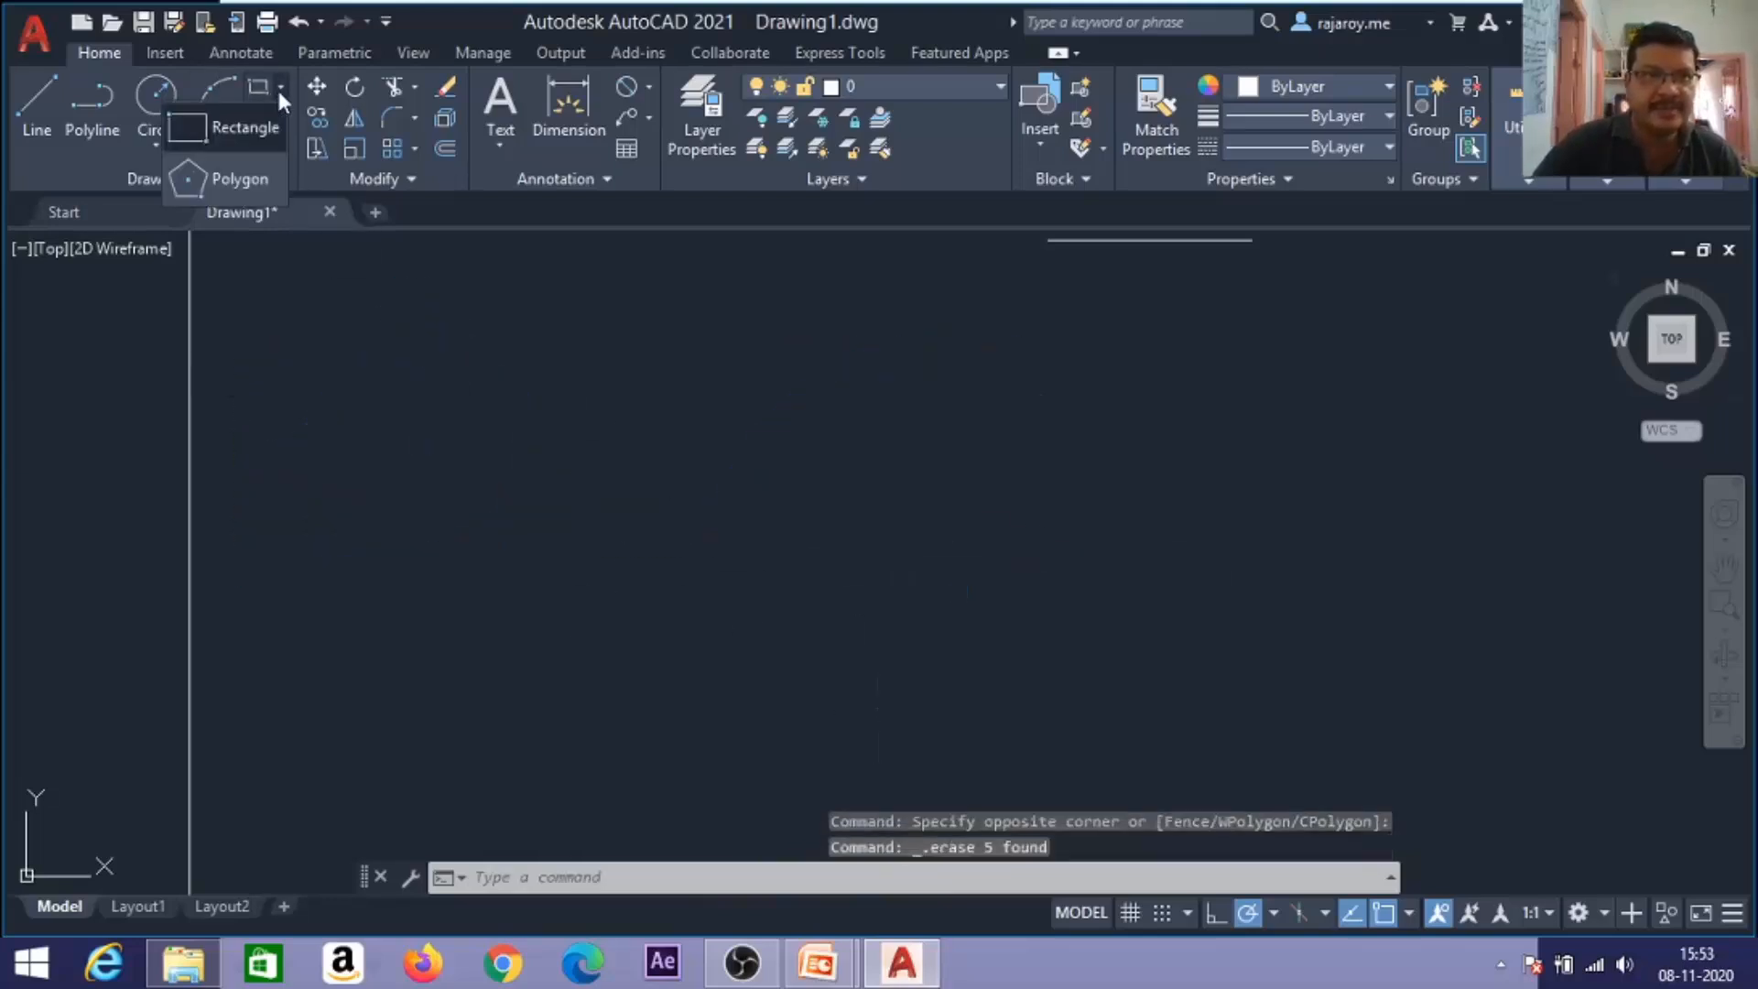
{"action": "left_click", "coordinate": [243, 134]}
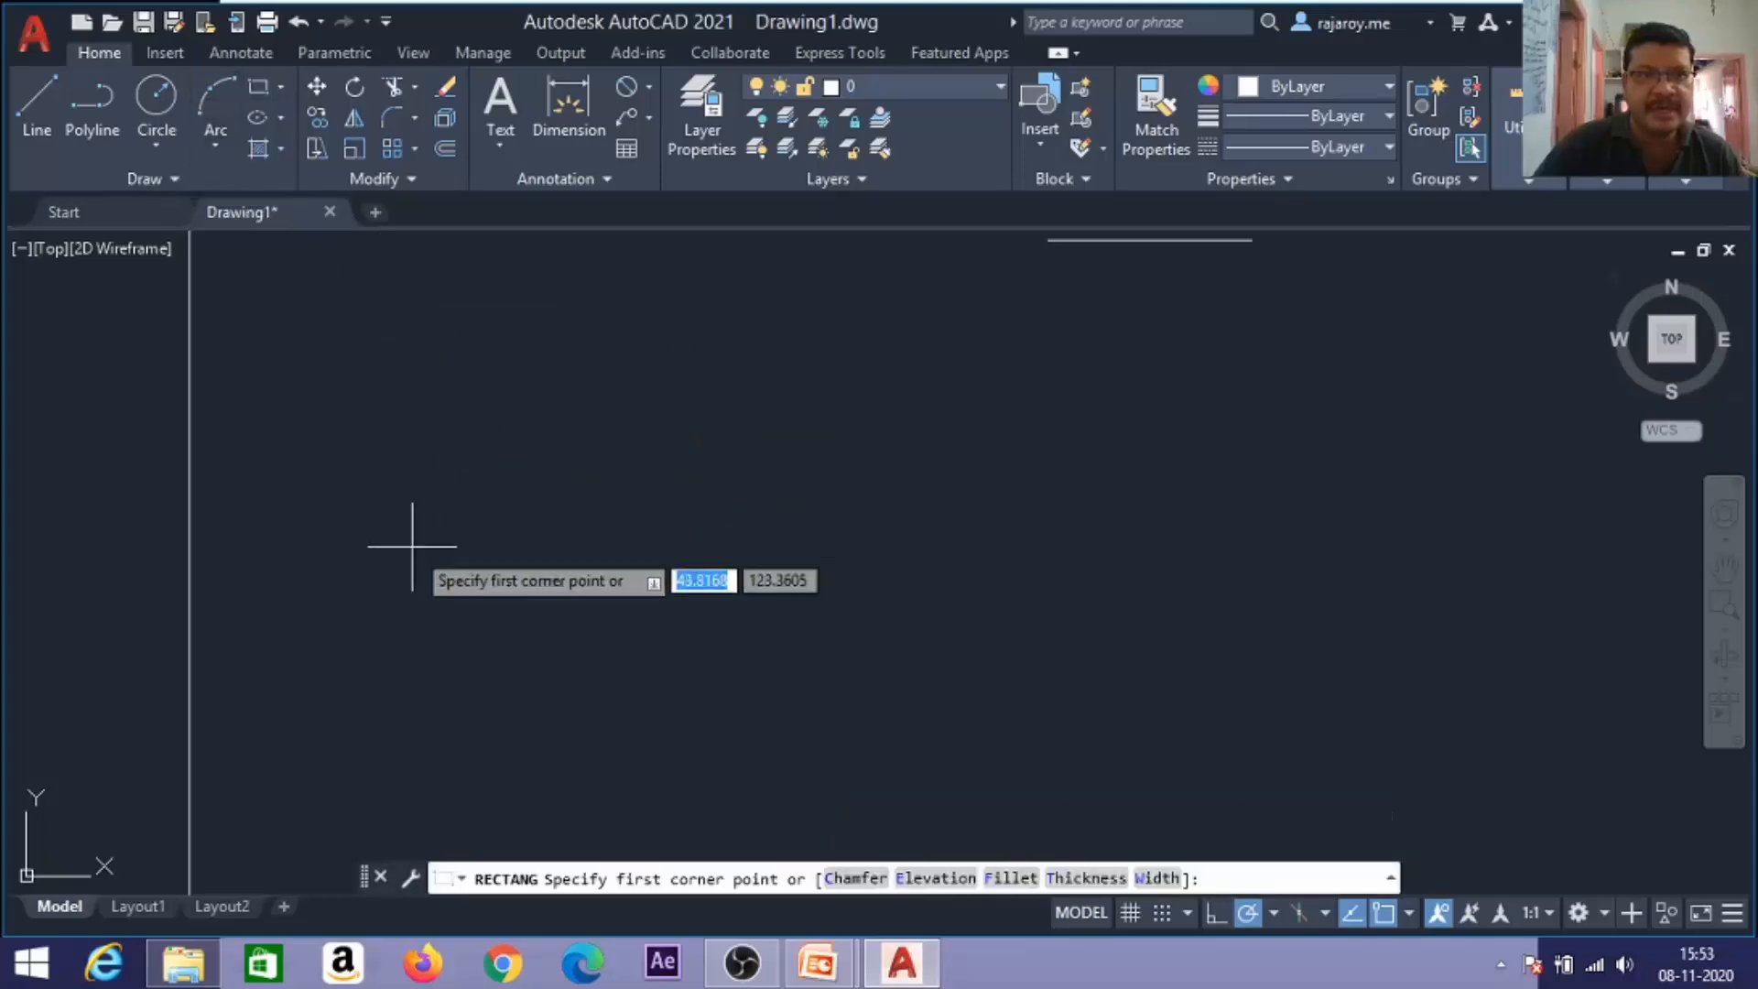
{"action": "left_click", "coordinate": [337, 640]}
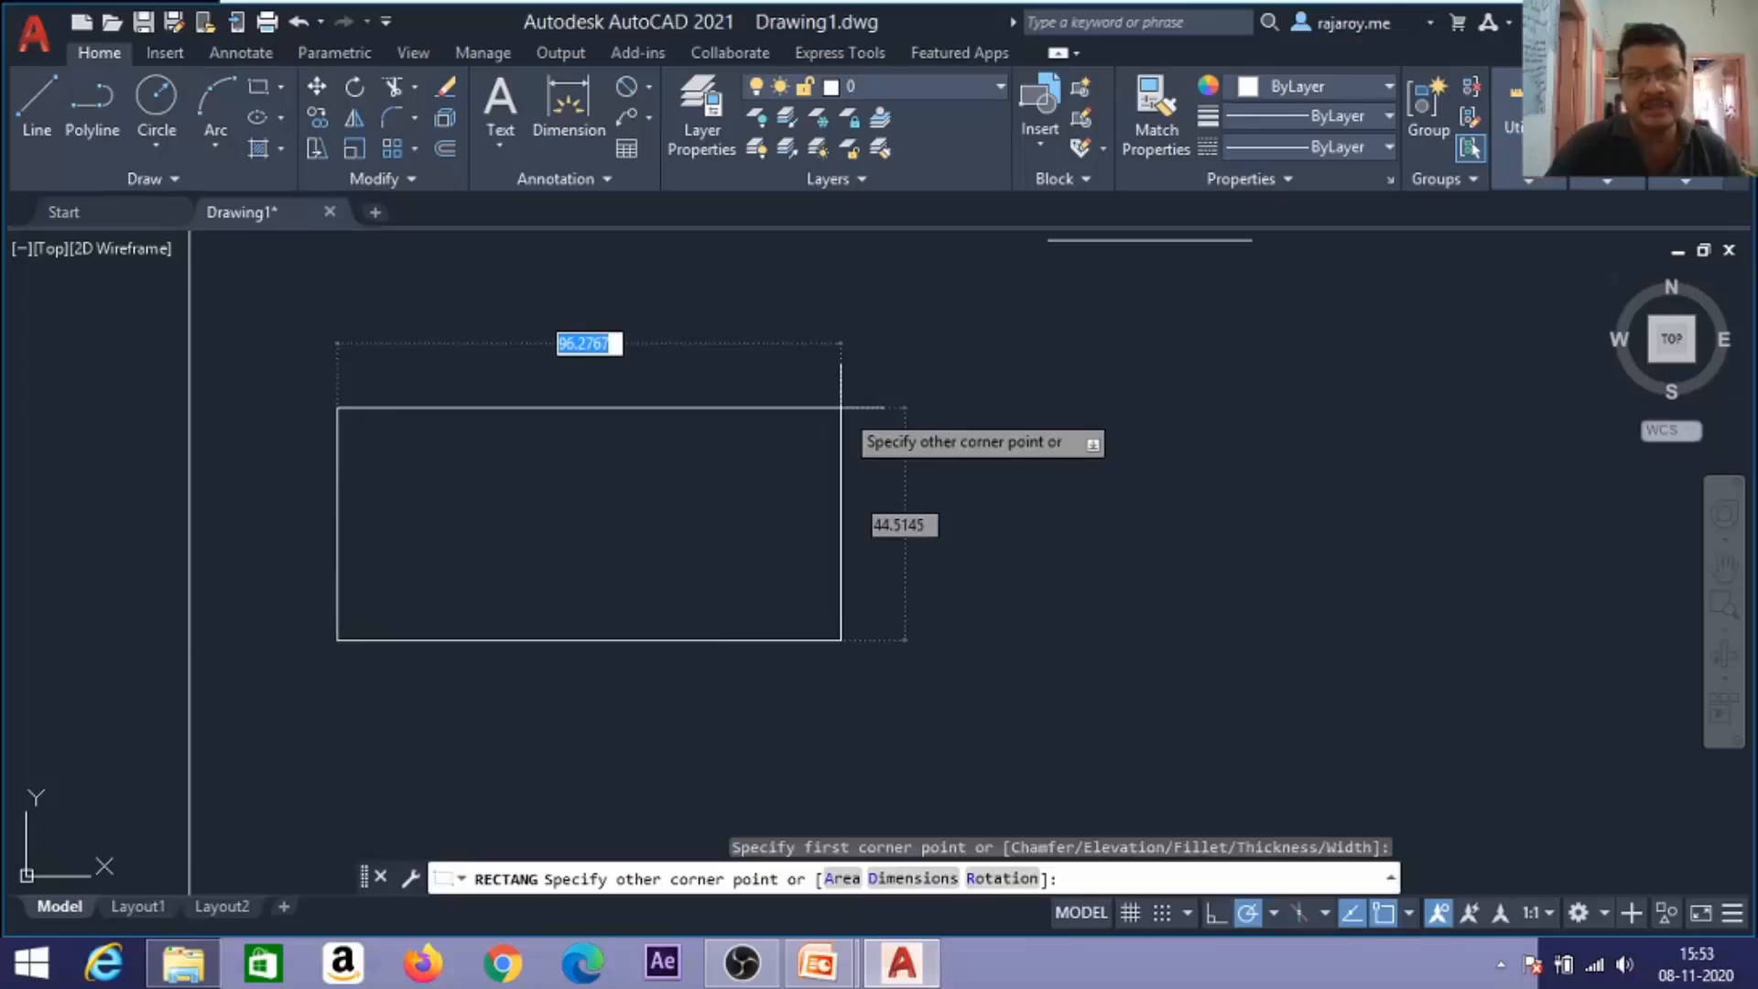
{"action": "key", "text": "F8"}
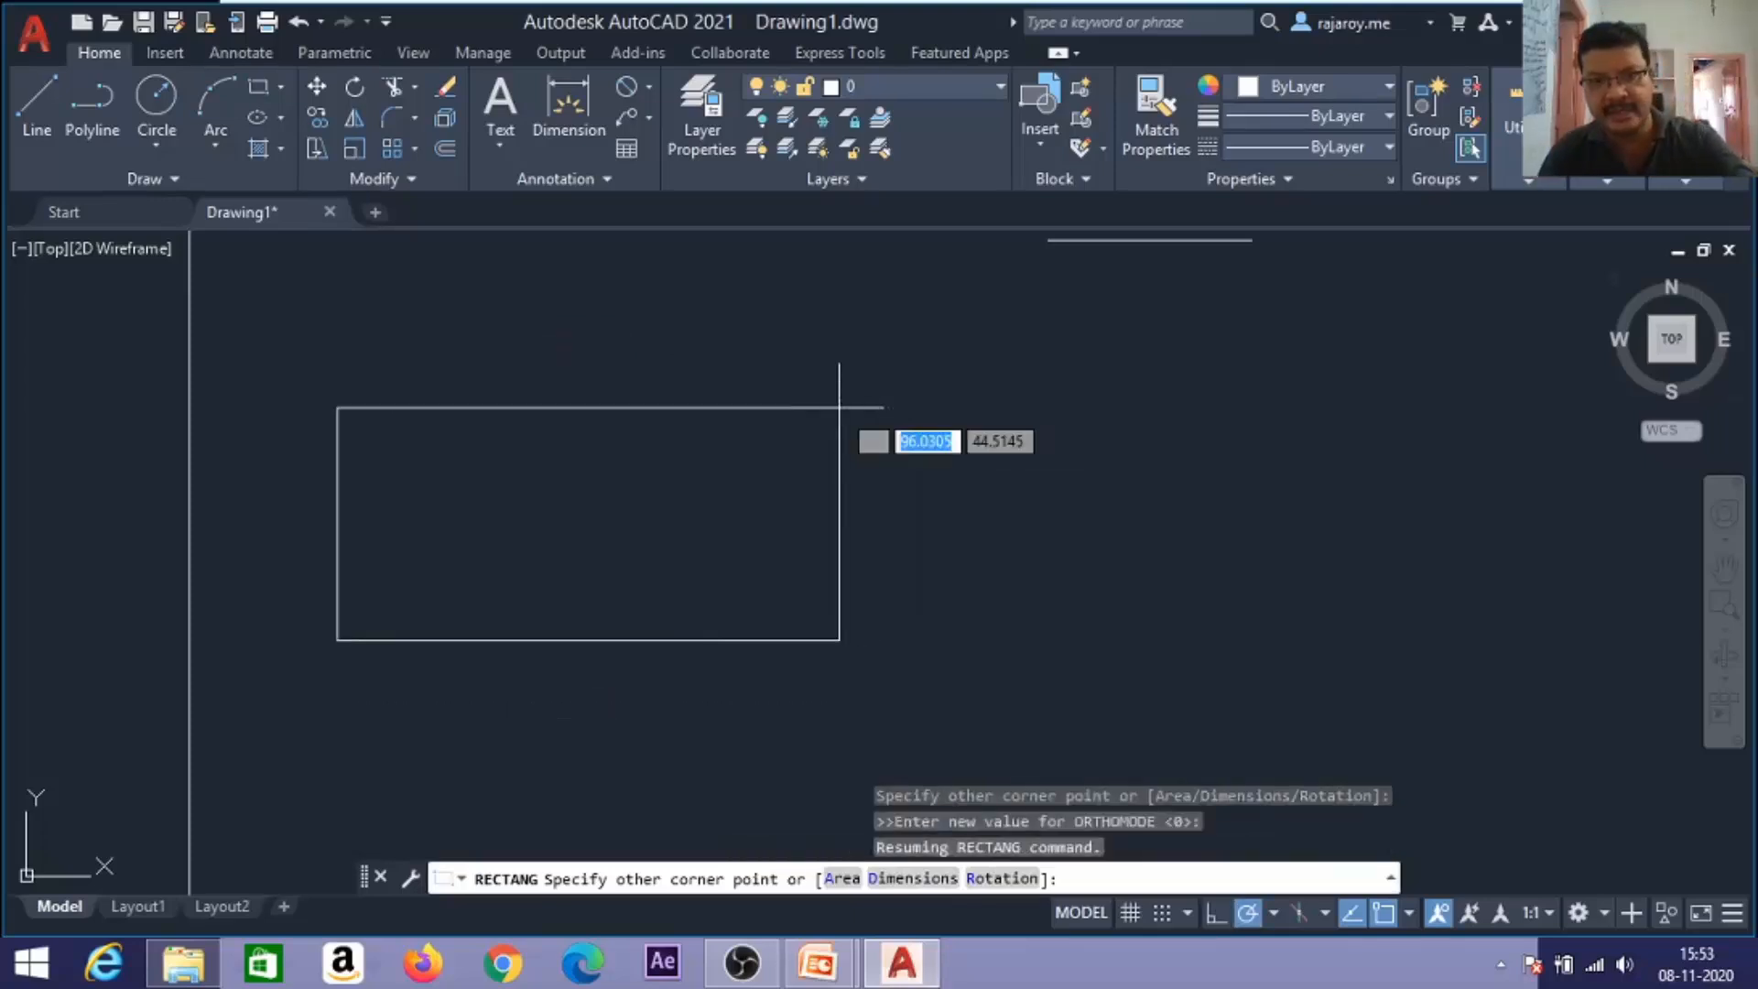
{"action": "type", "text": "100"}
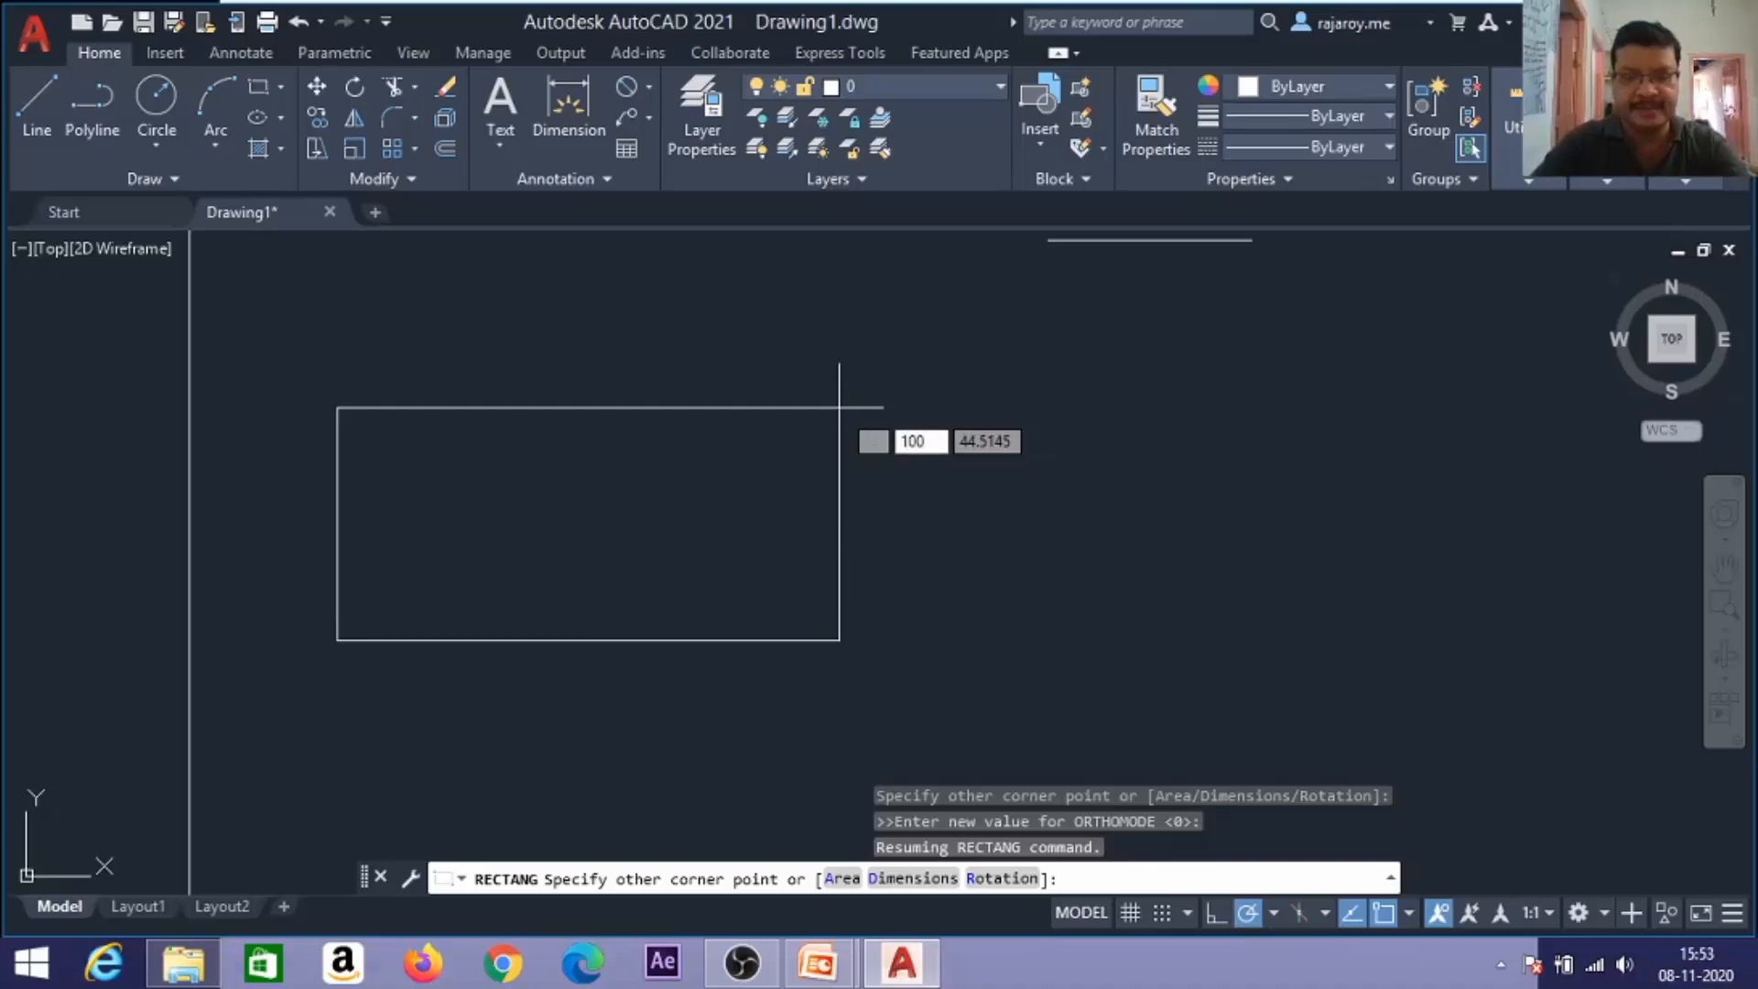
{"action": "key", "text": "Tab"}
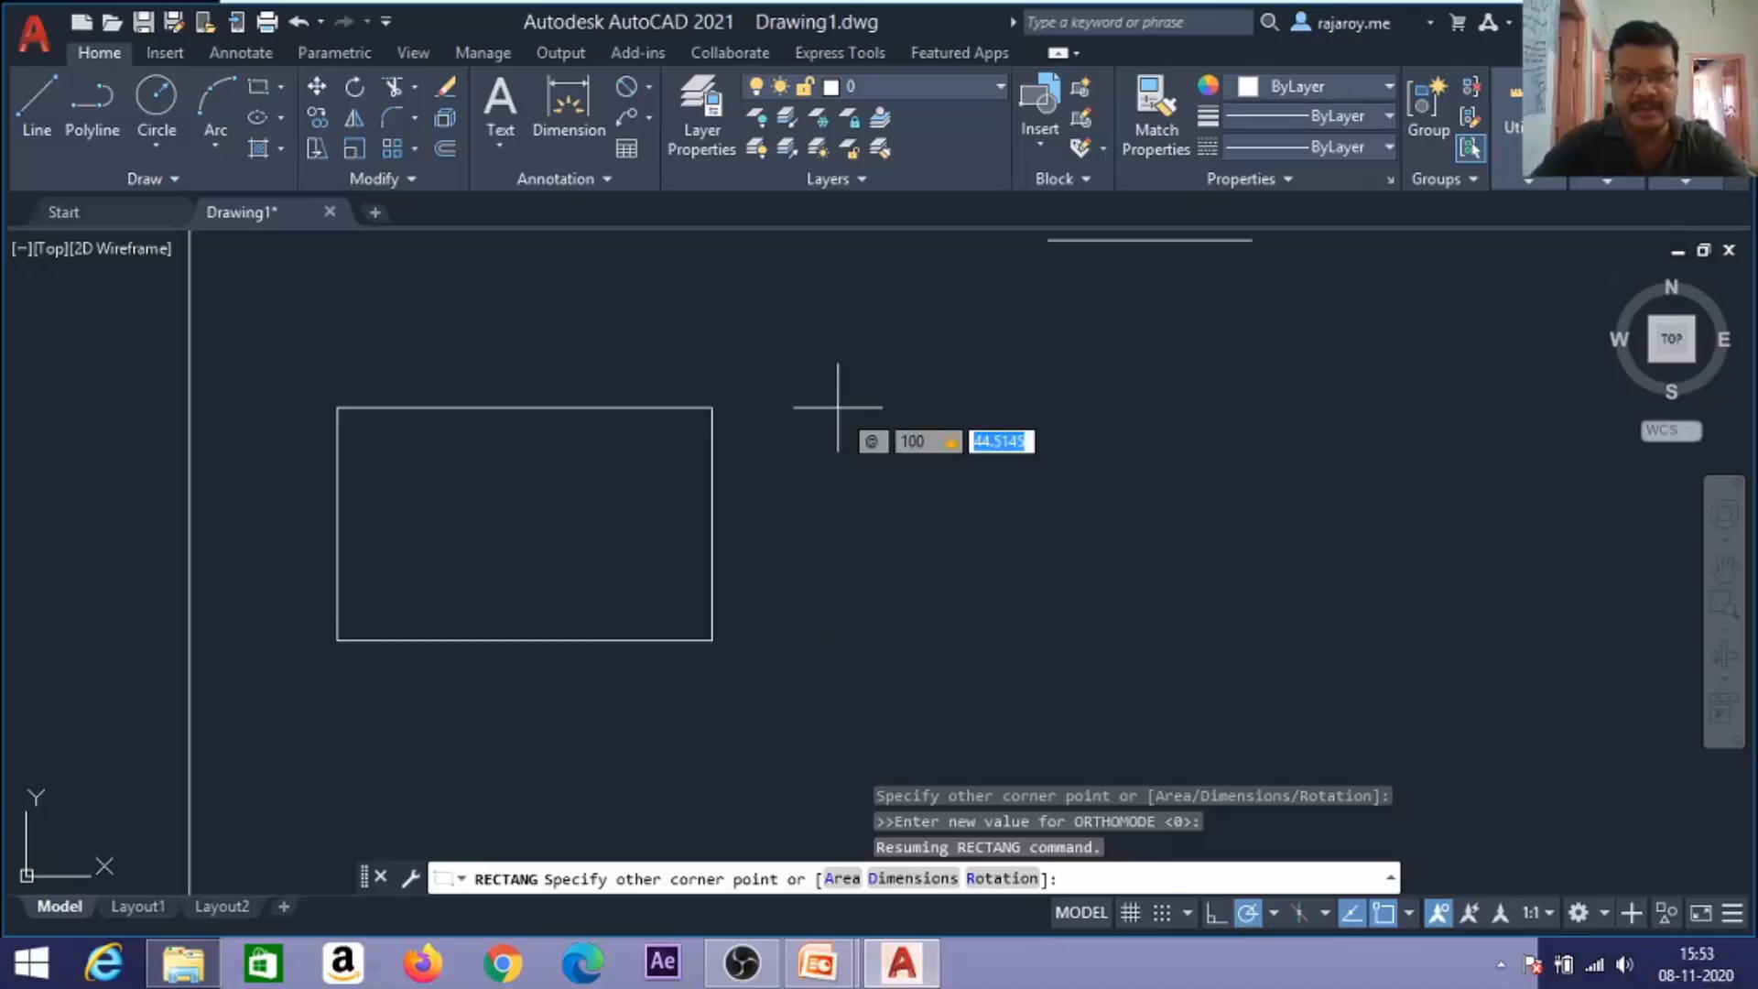
{"action": "type", "text": "50"}
{"action": "key", "text": "Return"}
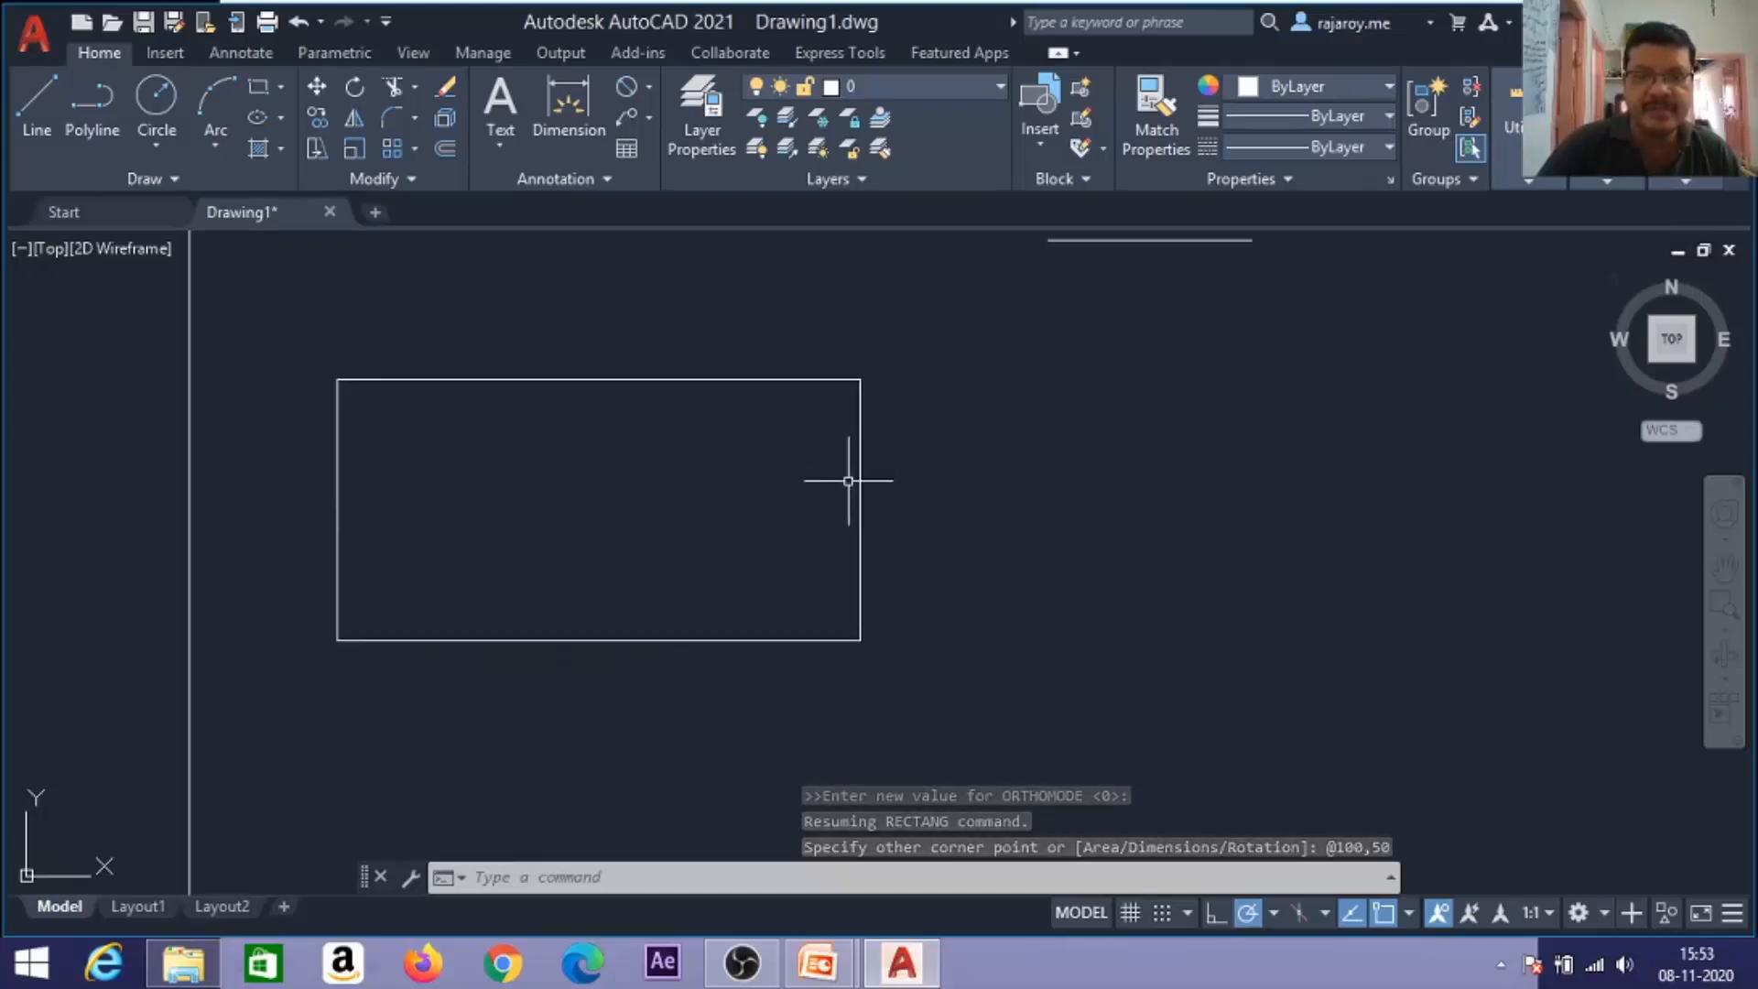
Erase the 100 by 50 mm rectangle.
{"action": "left_click", "coordinate": [941, 682]}
{"action": "left_click", "coordinate": [415, 382]}
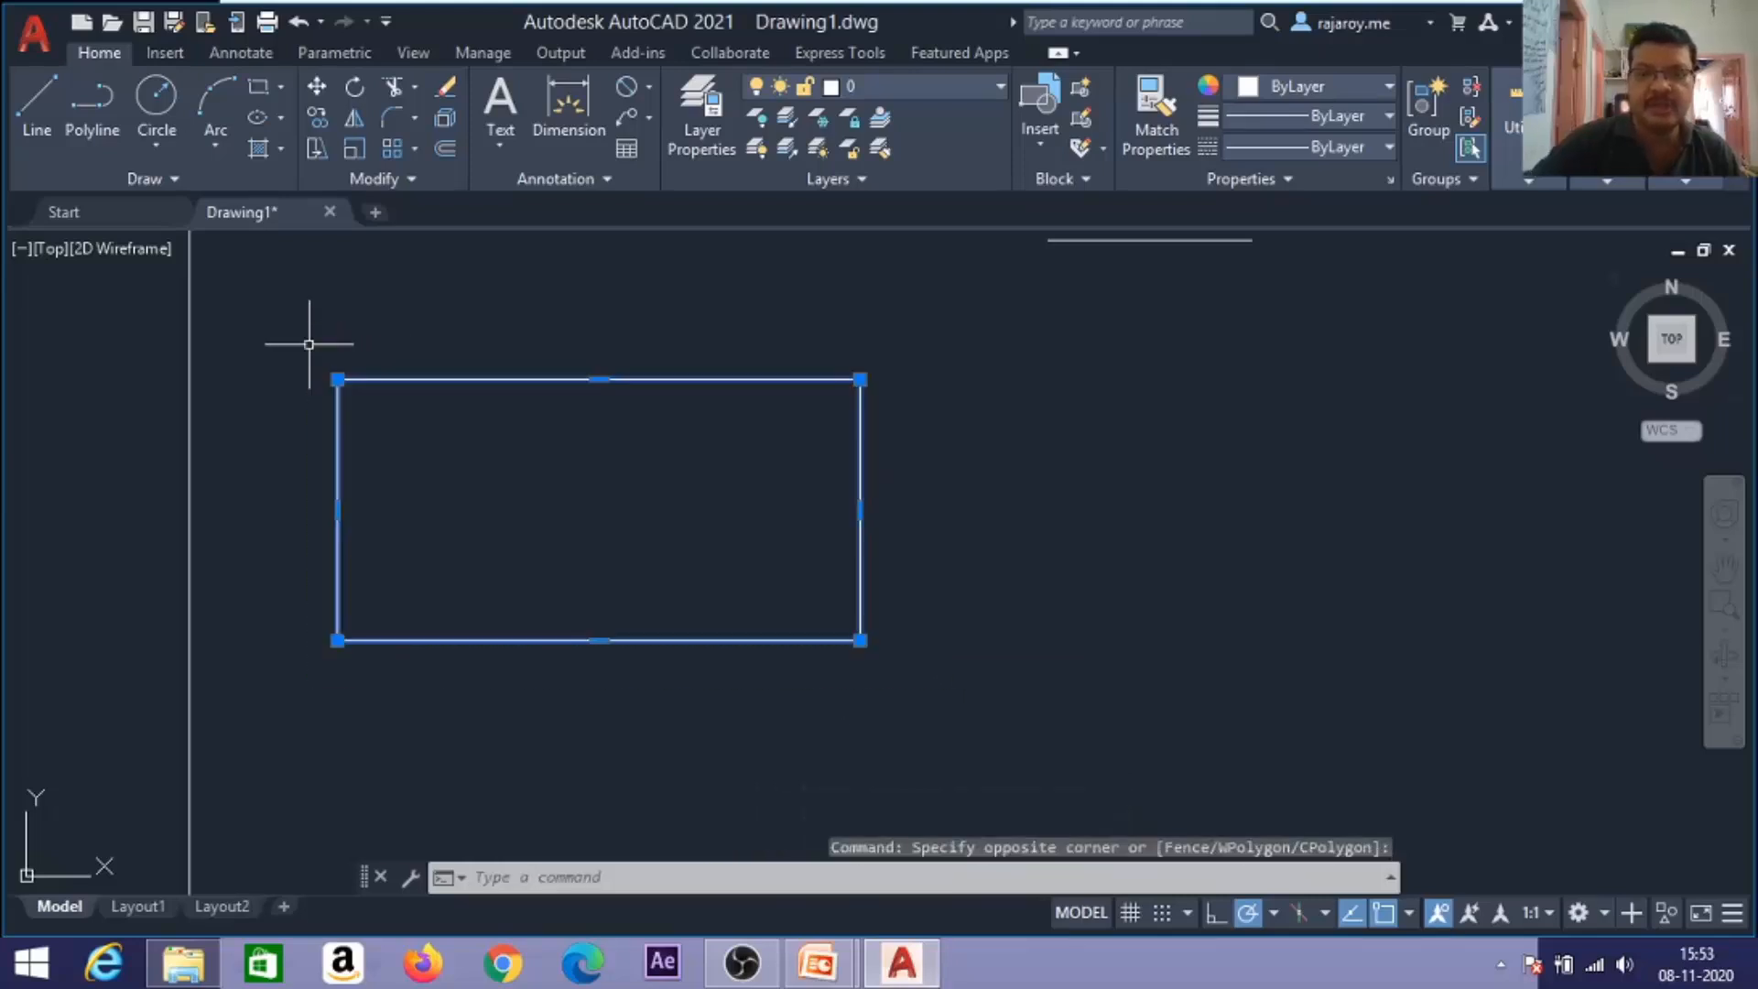
{"action": "key", "text": "Delete"}
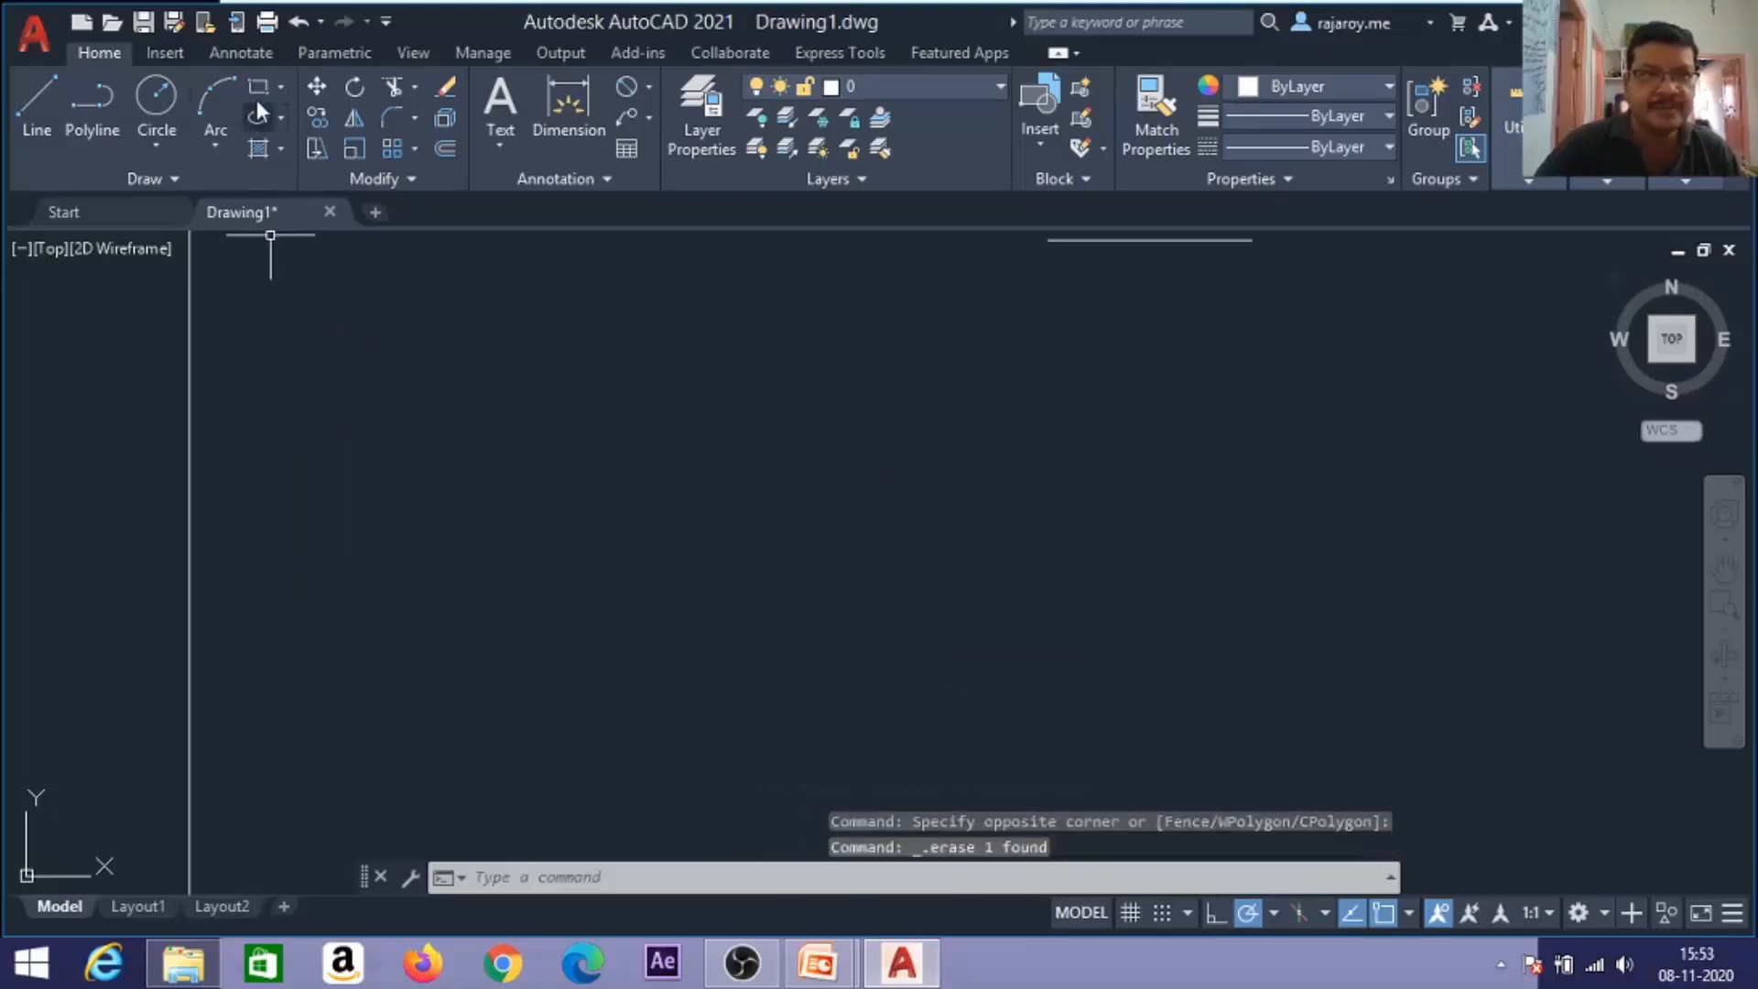
Draw a 5-sided polygon with the Edge option, giving it a horizontal base edge of 25 mm.
{"action": "left_click", "coordinate": [277, 88]}
{"action": "left_click", "coordinate": [260, 175]}
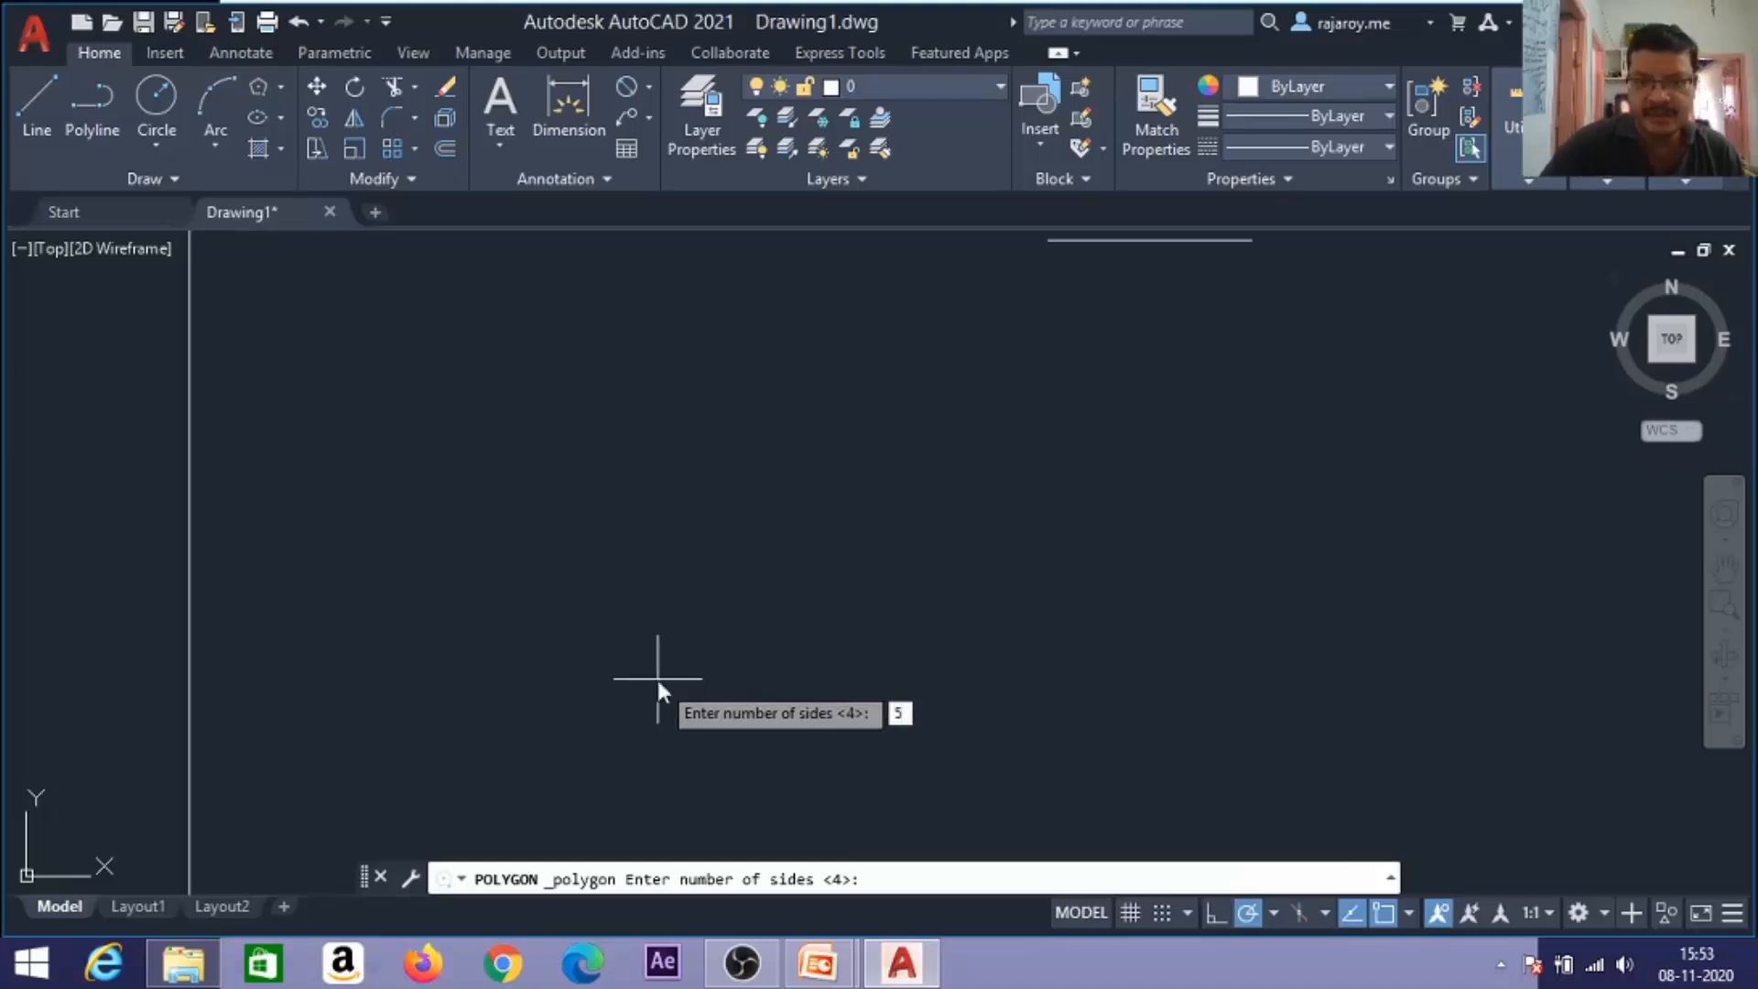
{"action": "key", "text": "Return"}
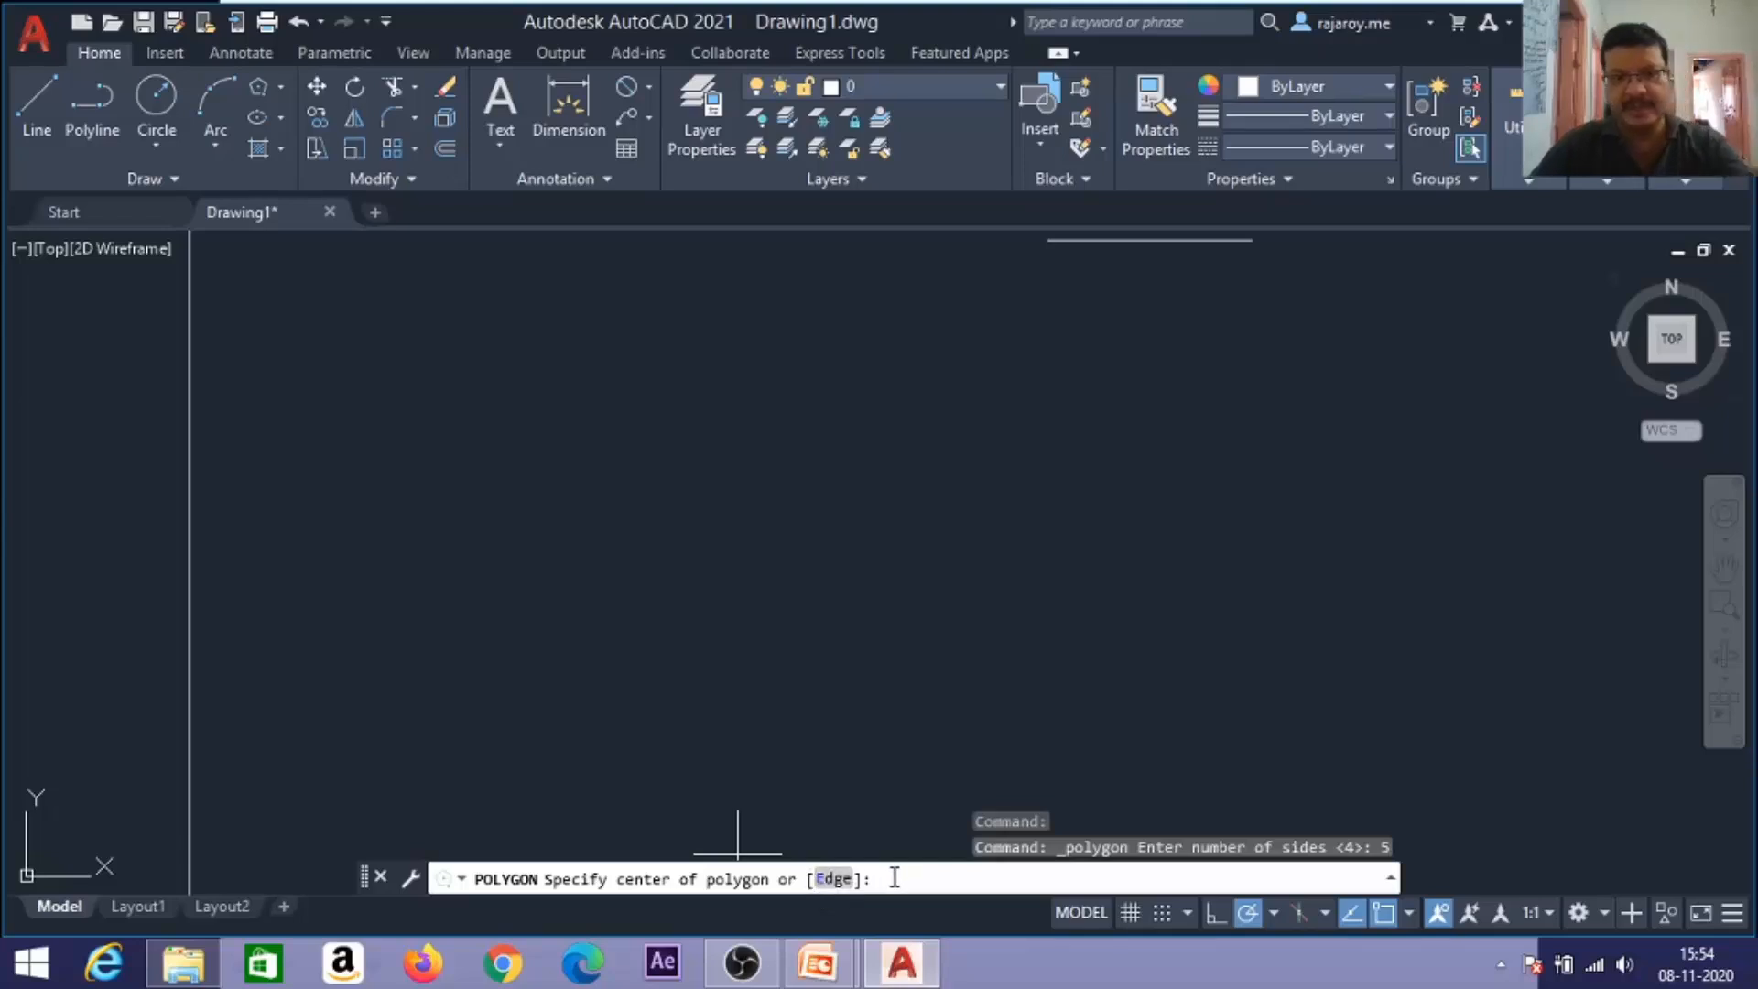
{"action": "key", "text": "Return"}
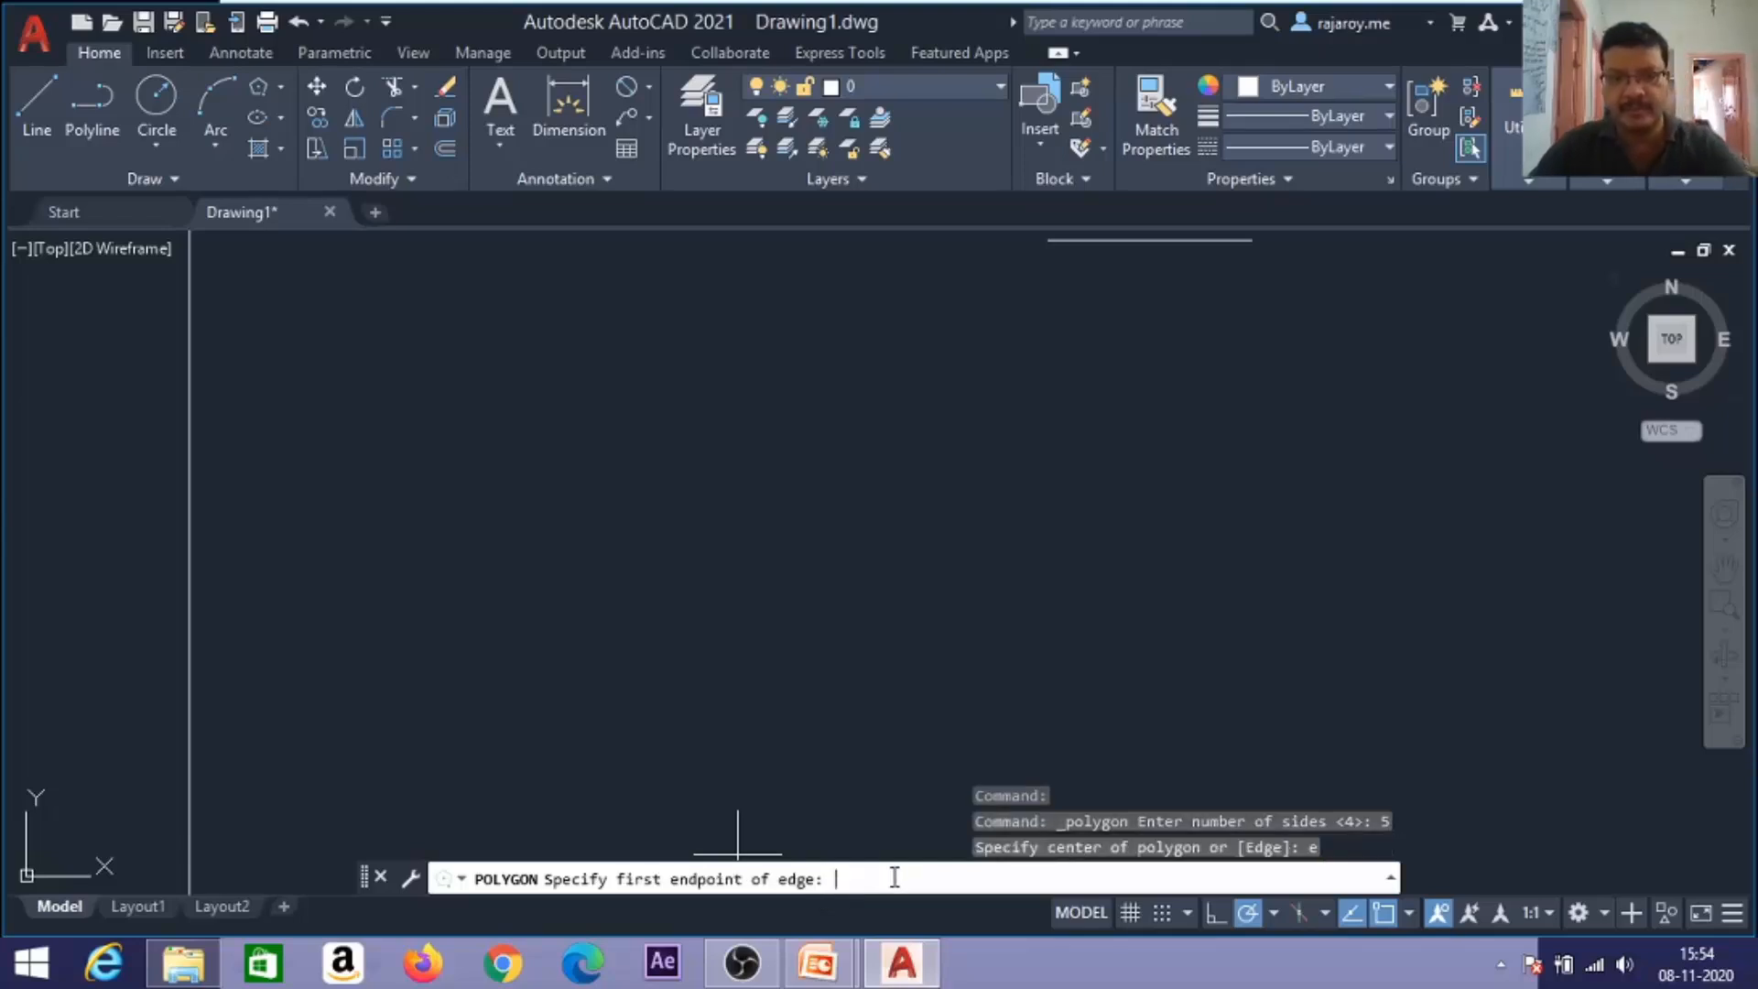
{"action": "left_click", "coordinate": [703, 666]}
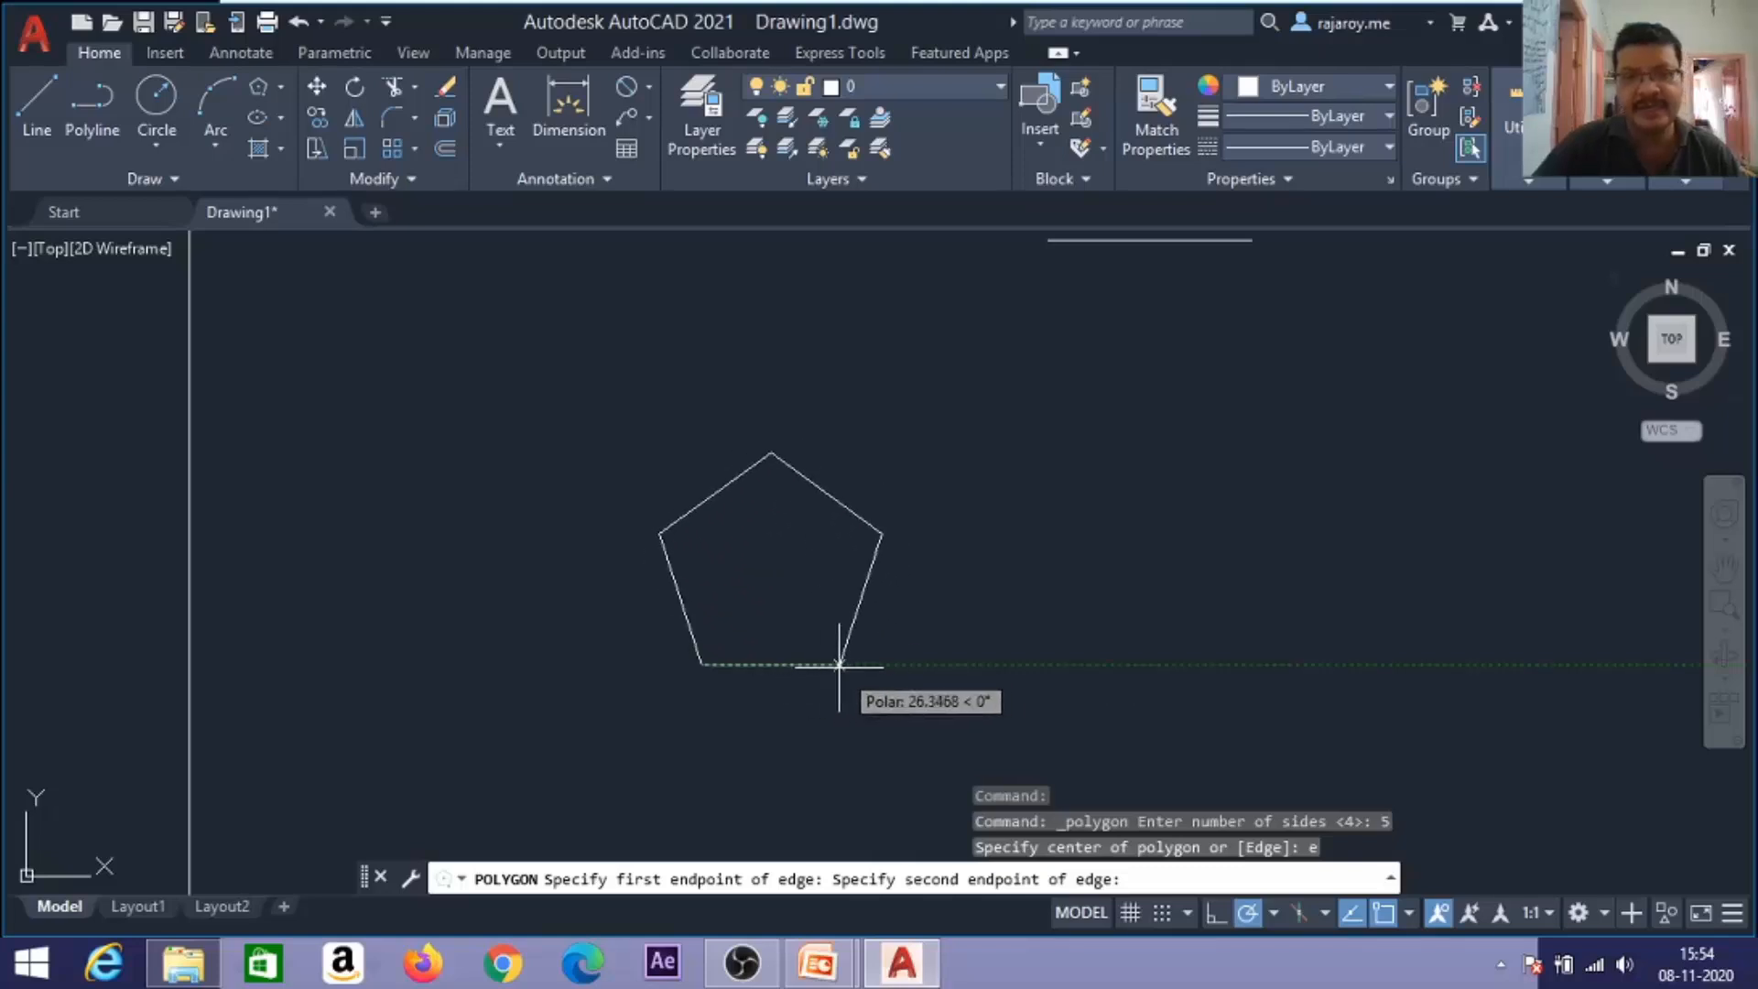
{"action": "type", "text": "25"}
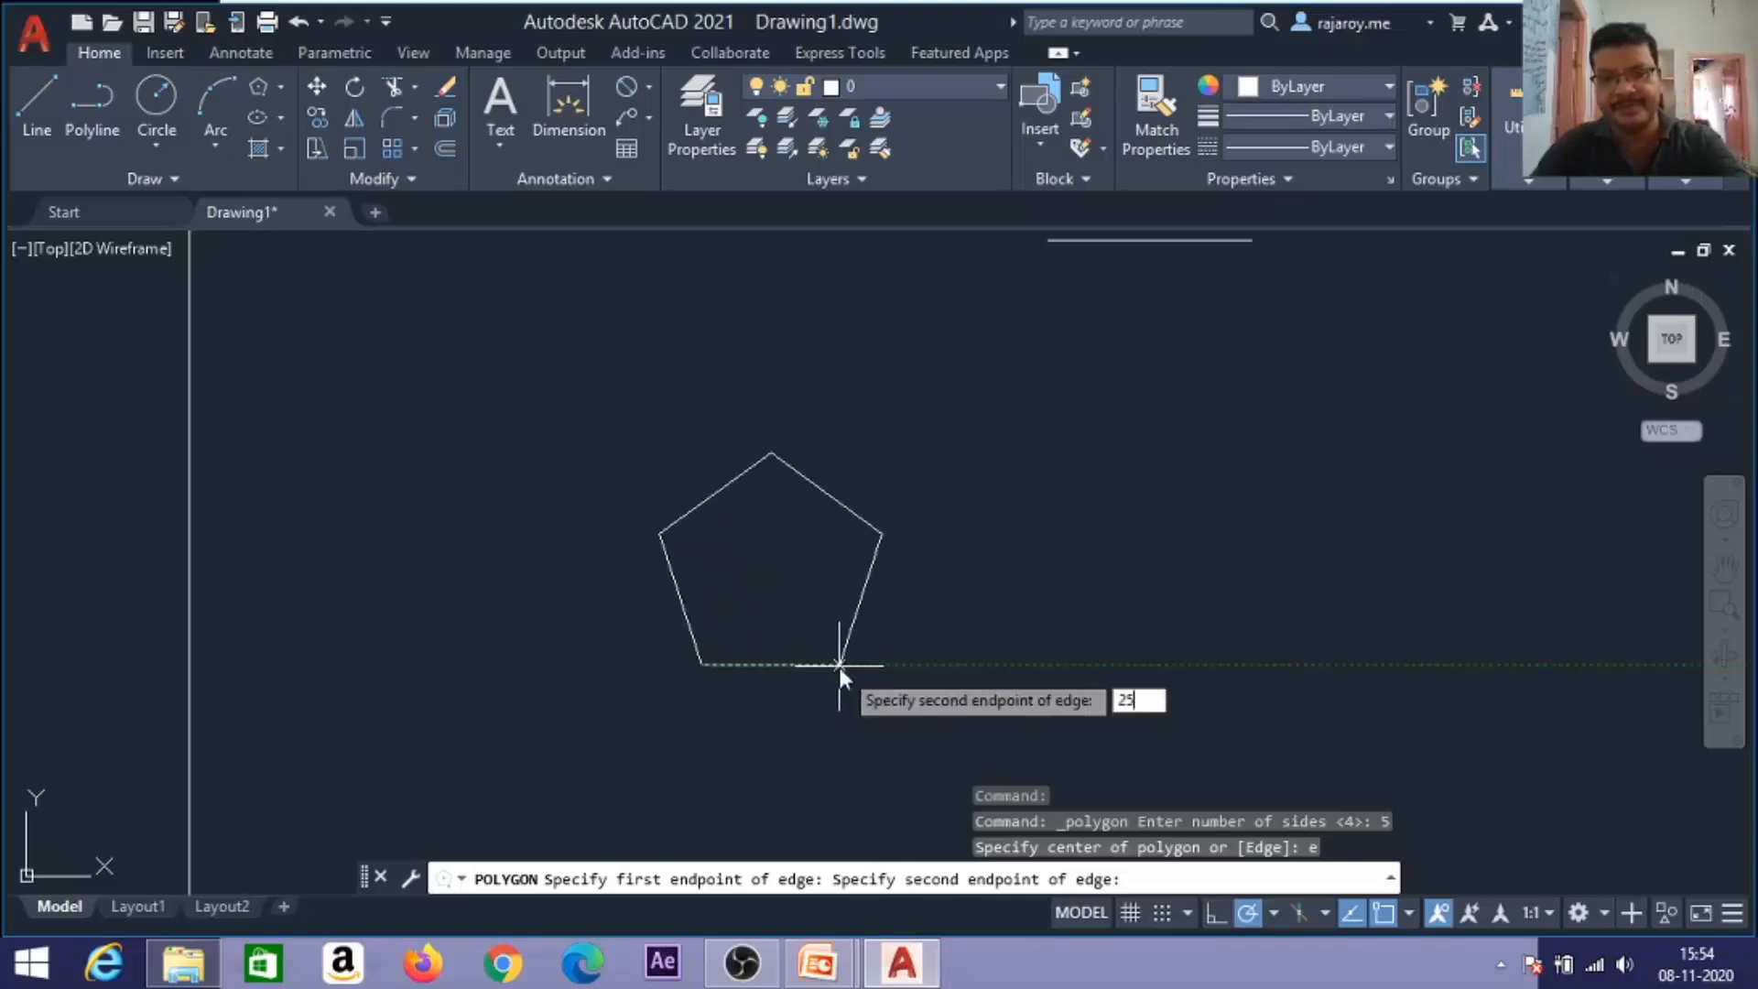
{"action": "key", "text": "Return"}
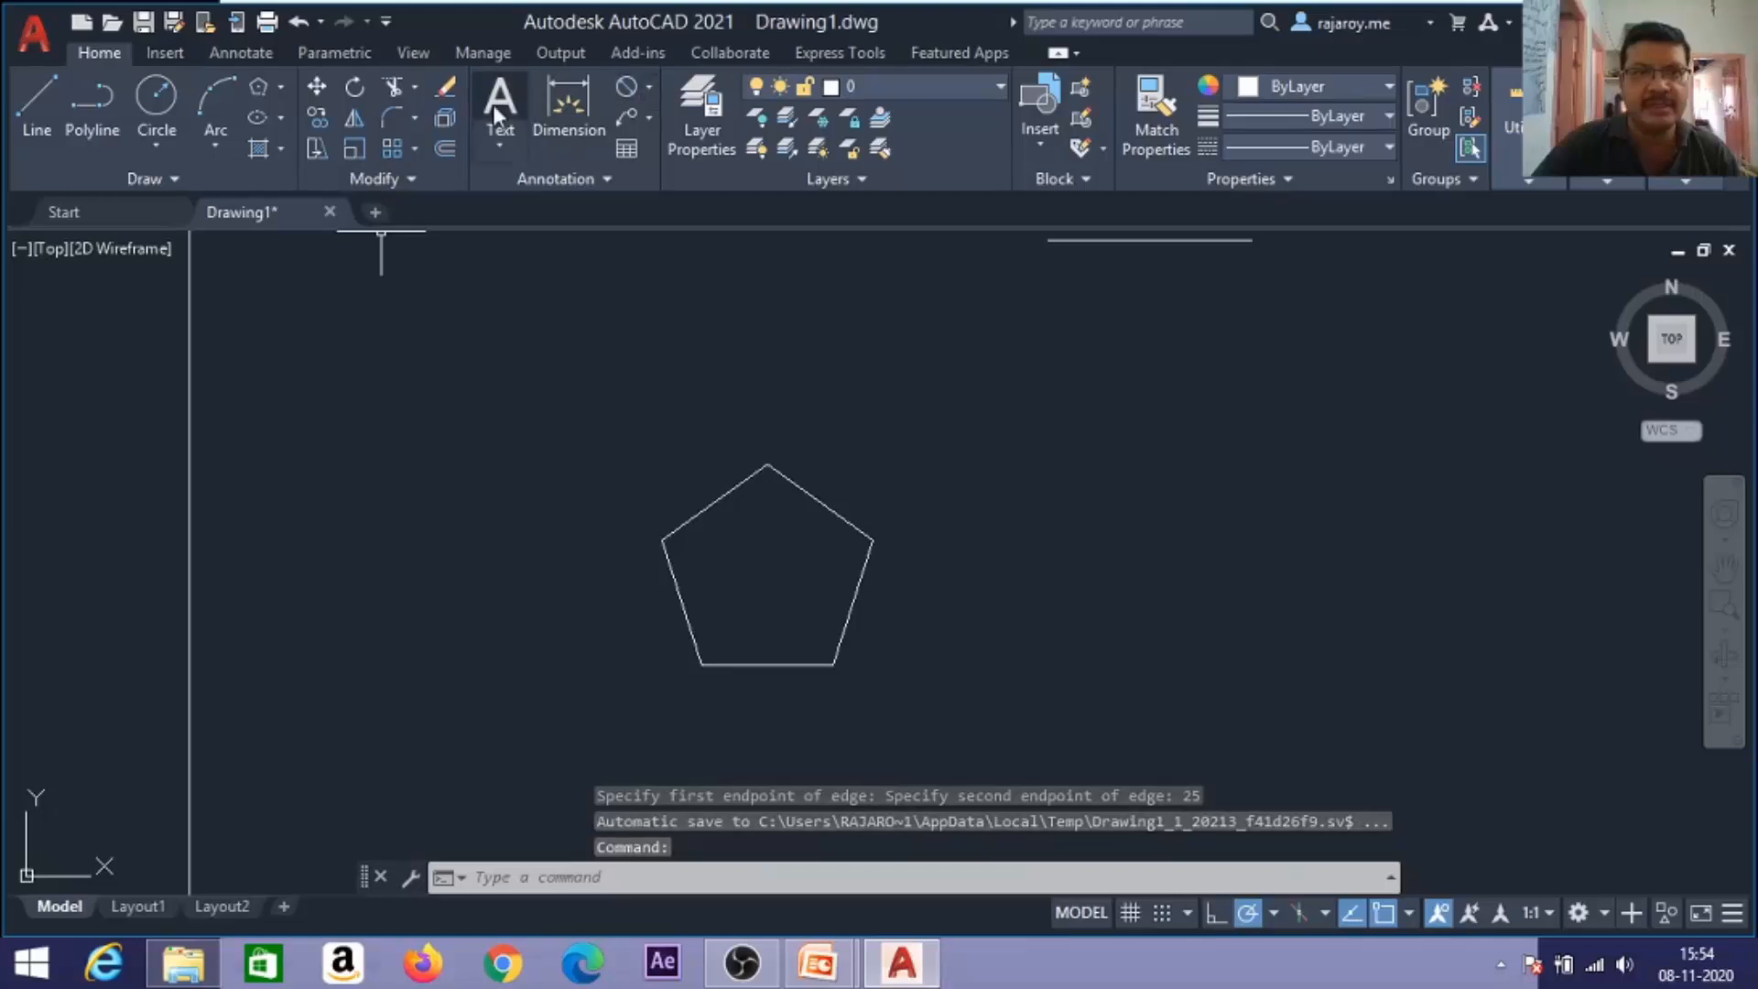
Add a linear dimension to the pentagon's base edge, placed just below it.
{"action": "left_click", "coordinate": [644, 89]}
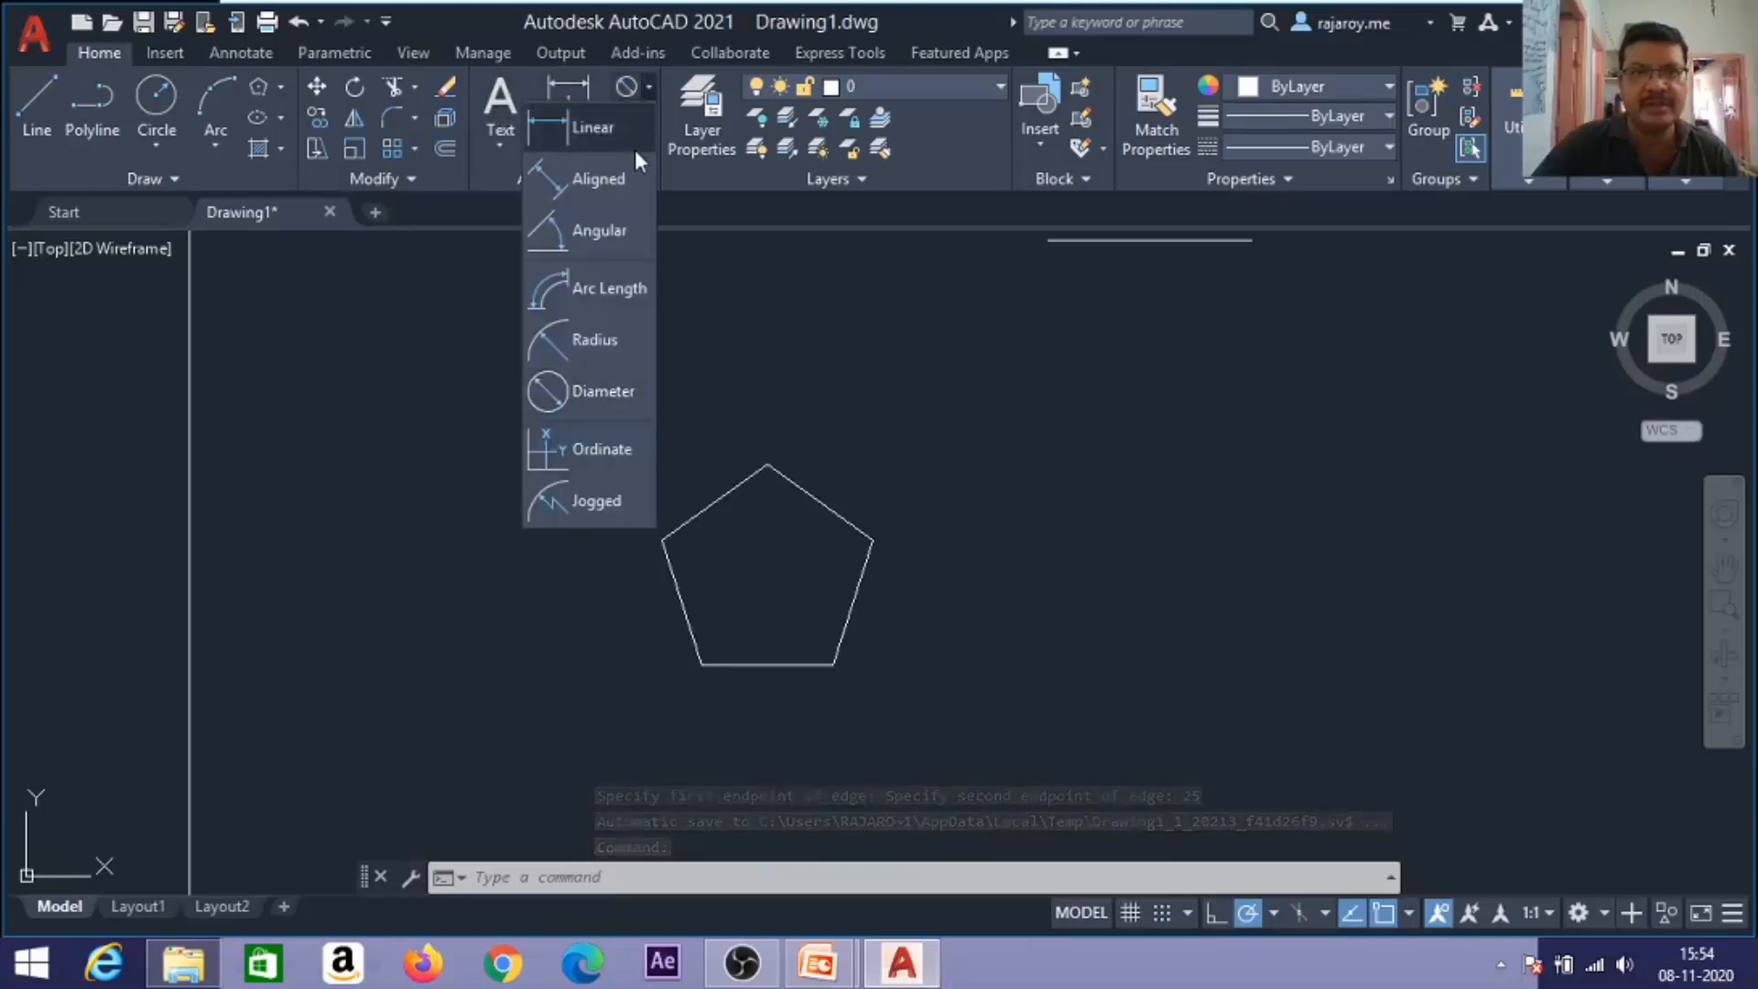
{"action": "left_click", "coordinate": [631, 151]}
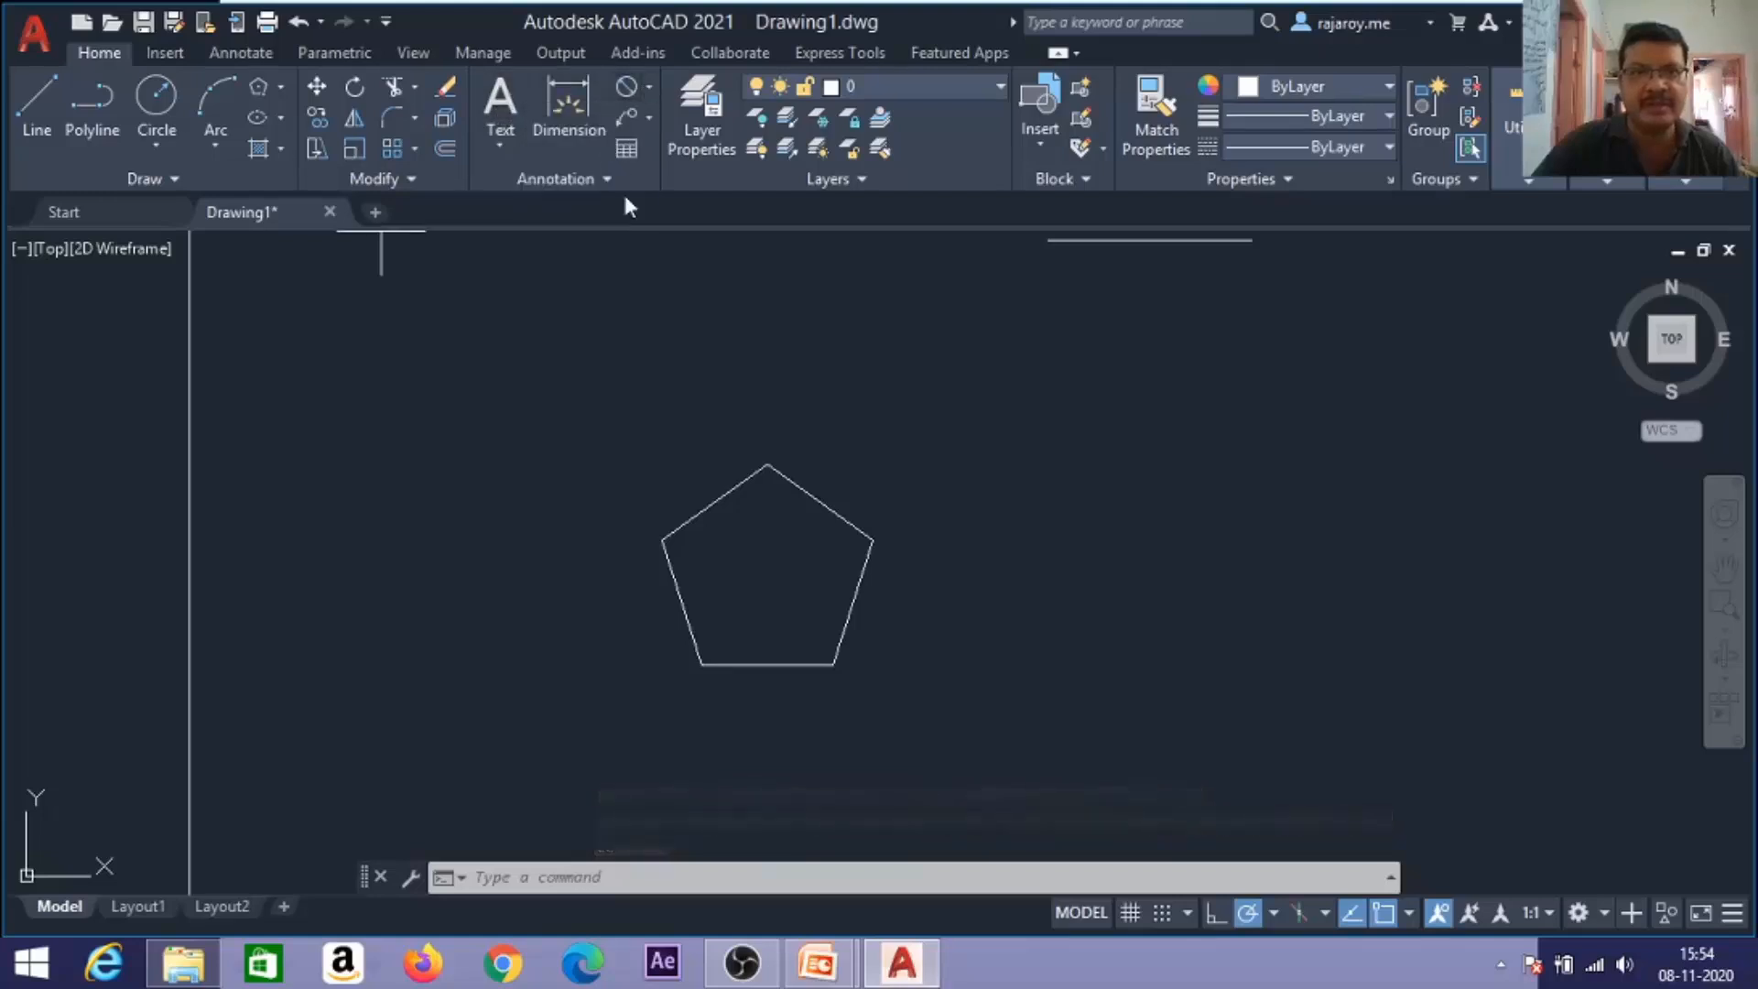
{"action": "left_click", "coordinate": [700, 665]}
{"action": "left_click", "coordinate": [833, 665]}
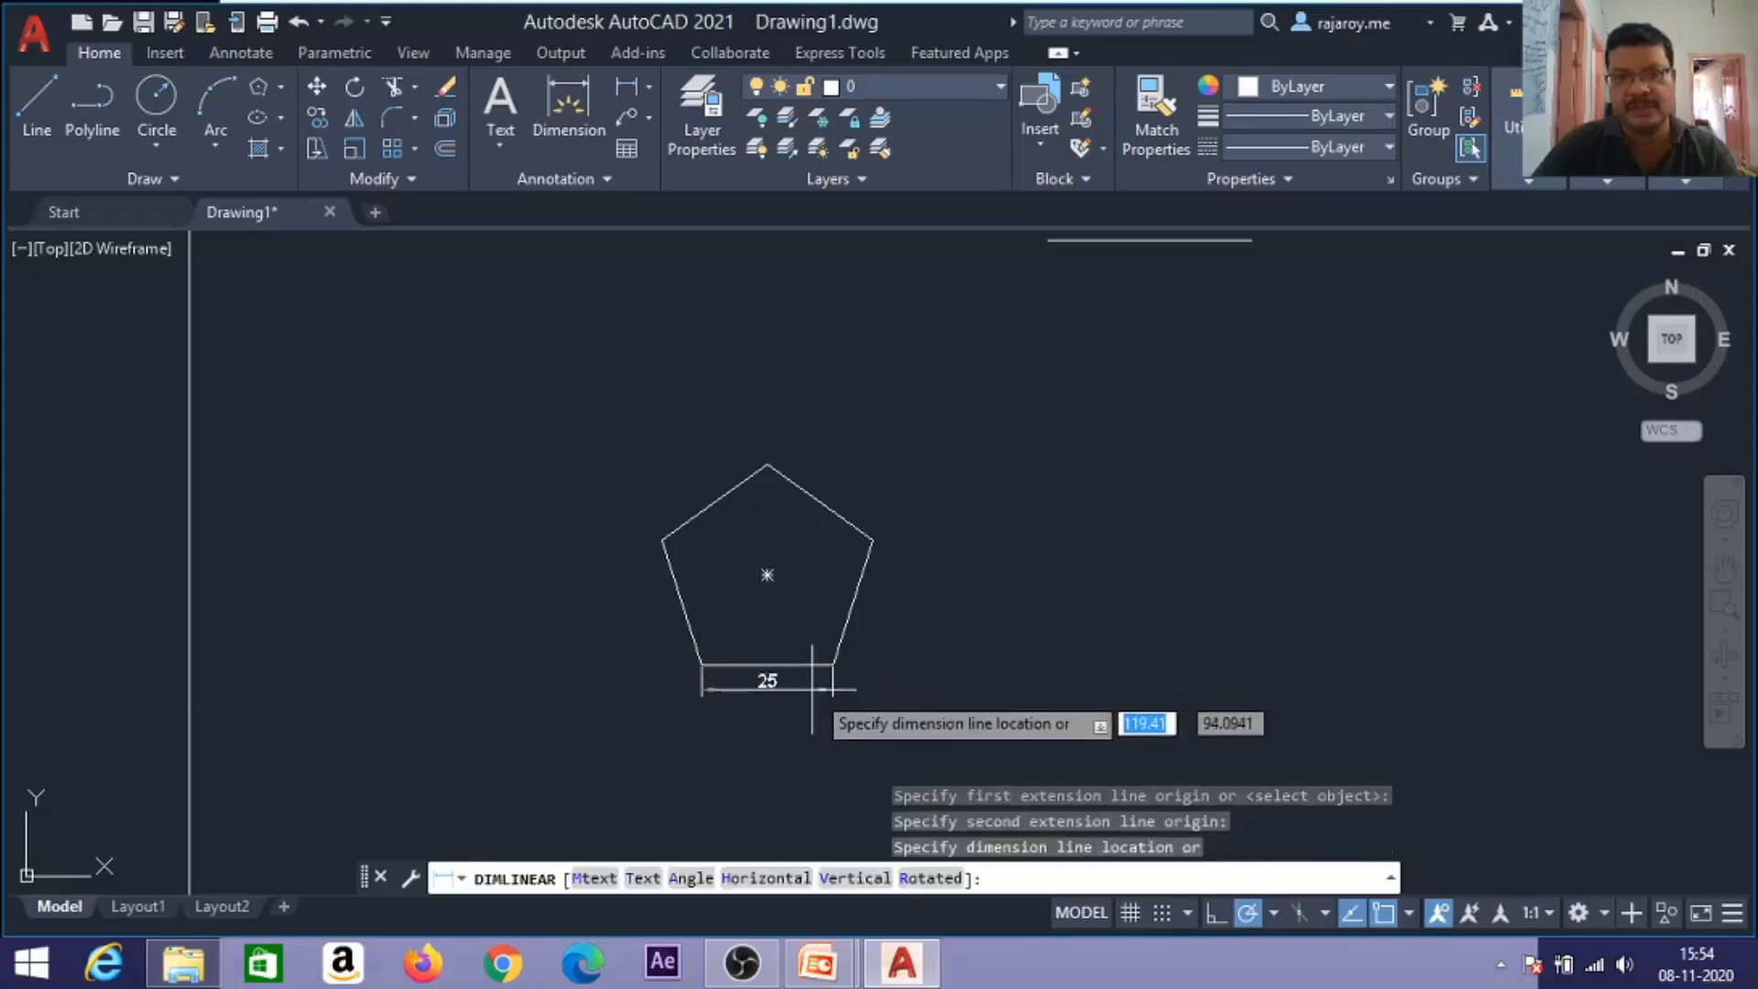
{"action": "left_click", "coordinate": [786, 715]}
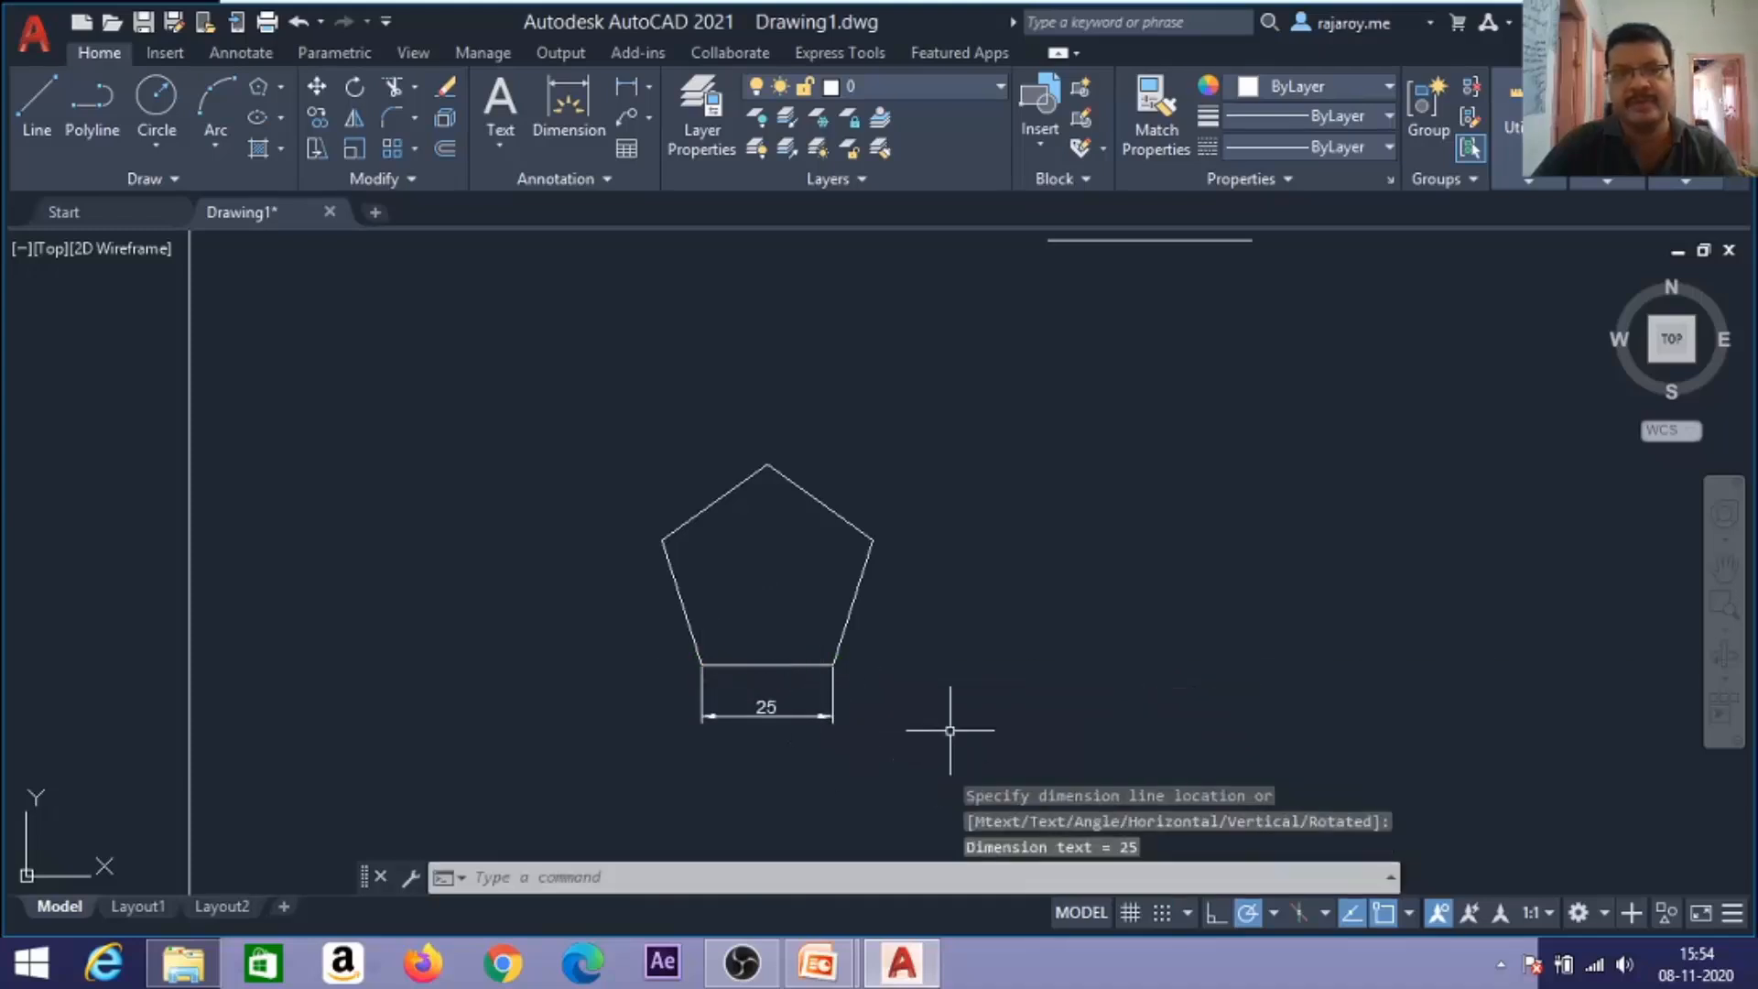
Draw a 6-sided polygon with the Edge option beside the pentagon, giving it a horizontal base edge of 25 mm aligned with the pentagon's base.
{"action": "left_click", "coordinate": [280, 89]}
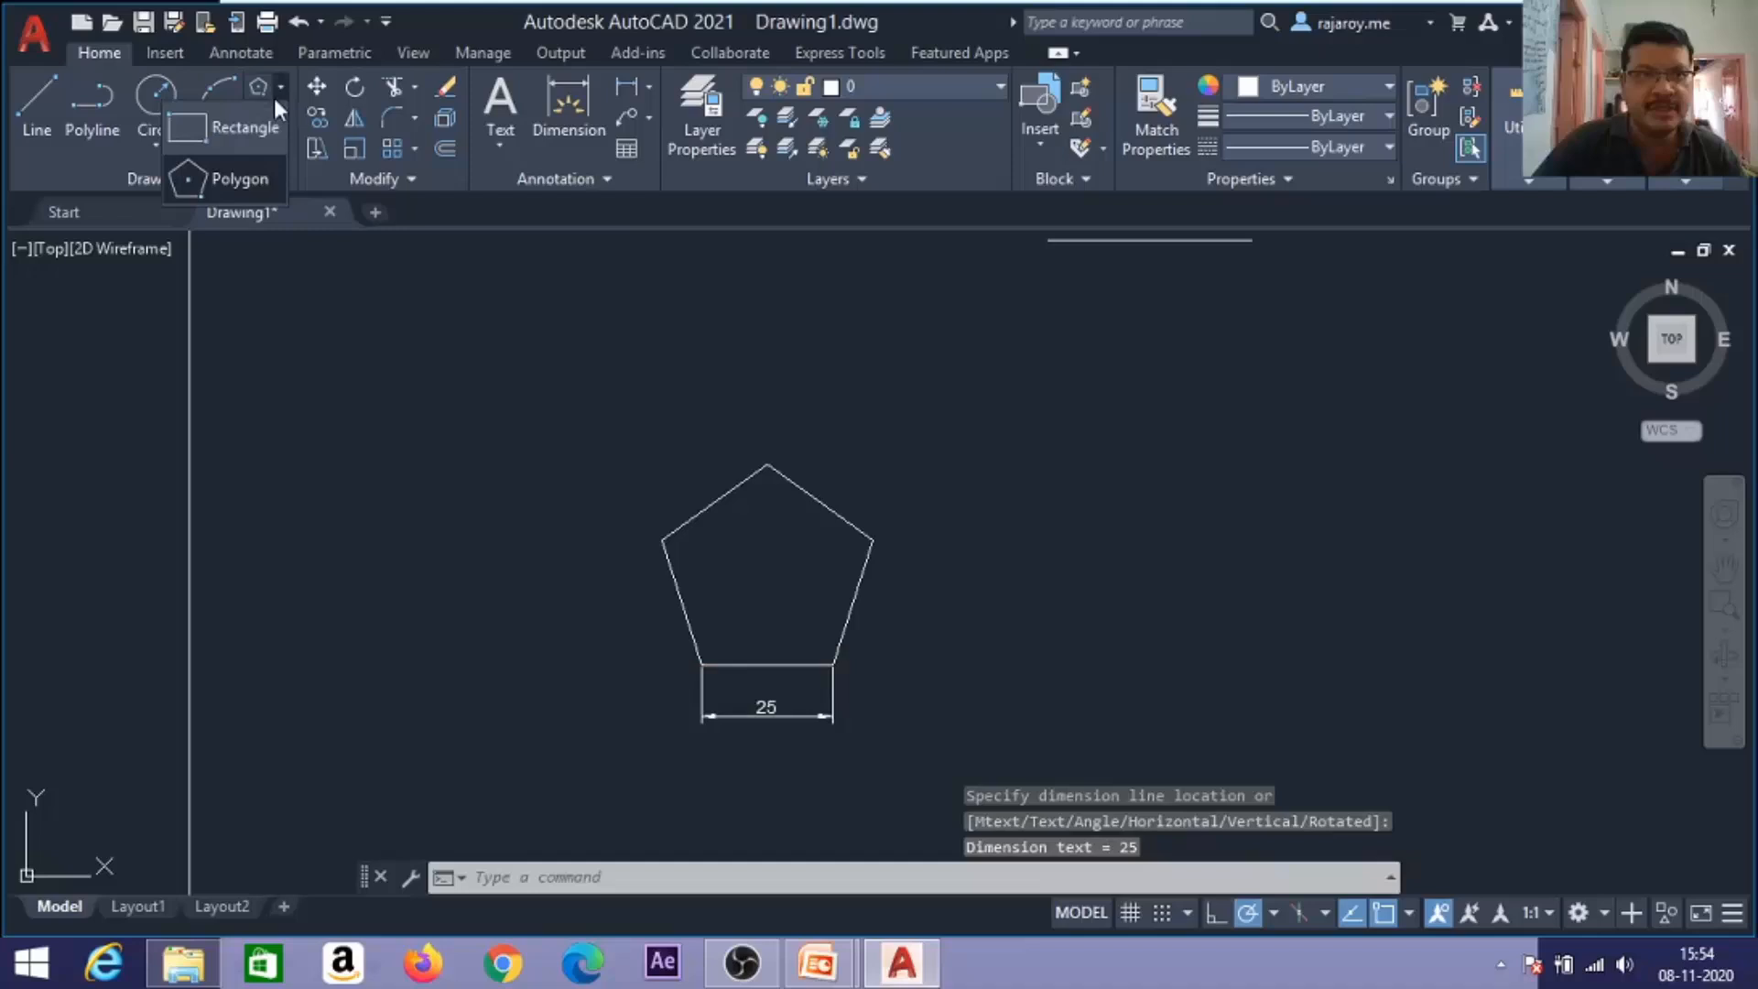
{"action": "left_click", "coordinate": [245, 173]}
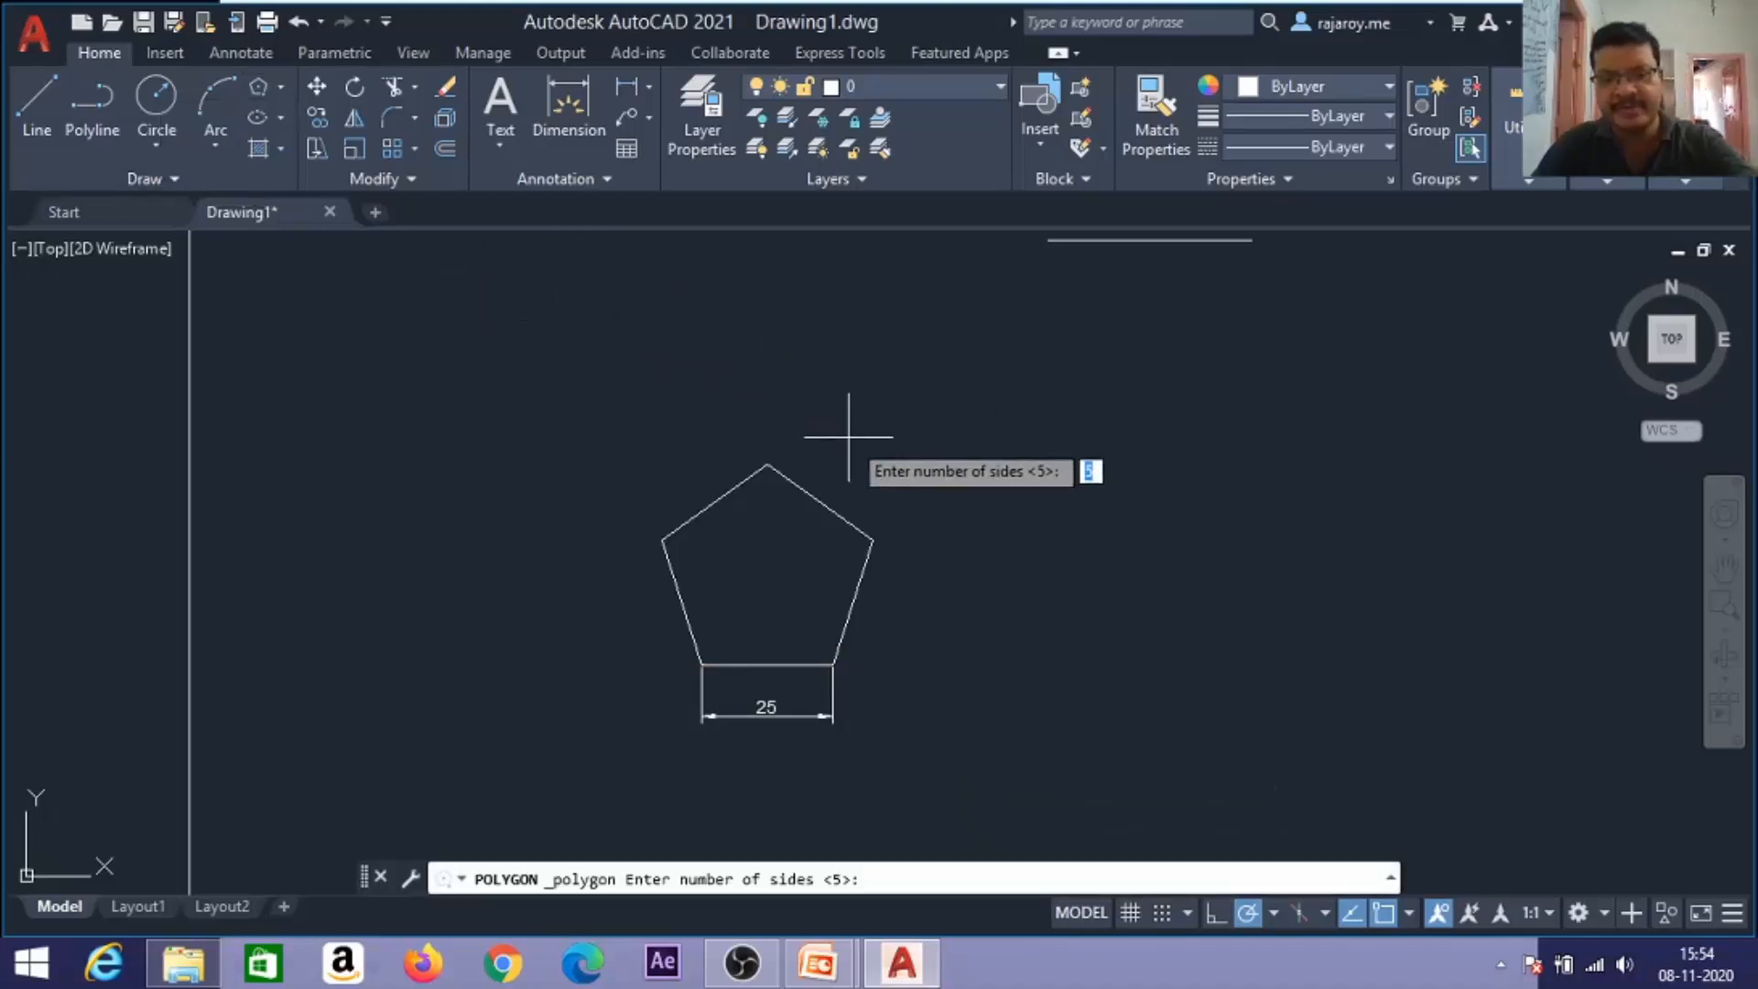
{"action": "key", "text": "Return"}
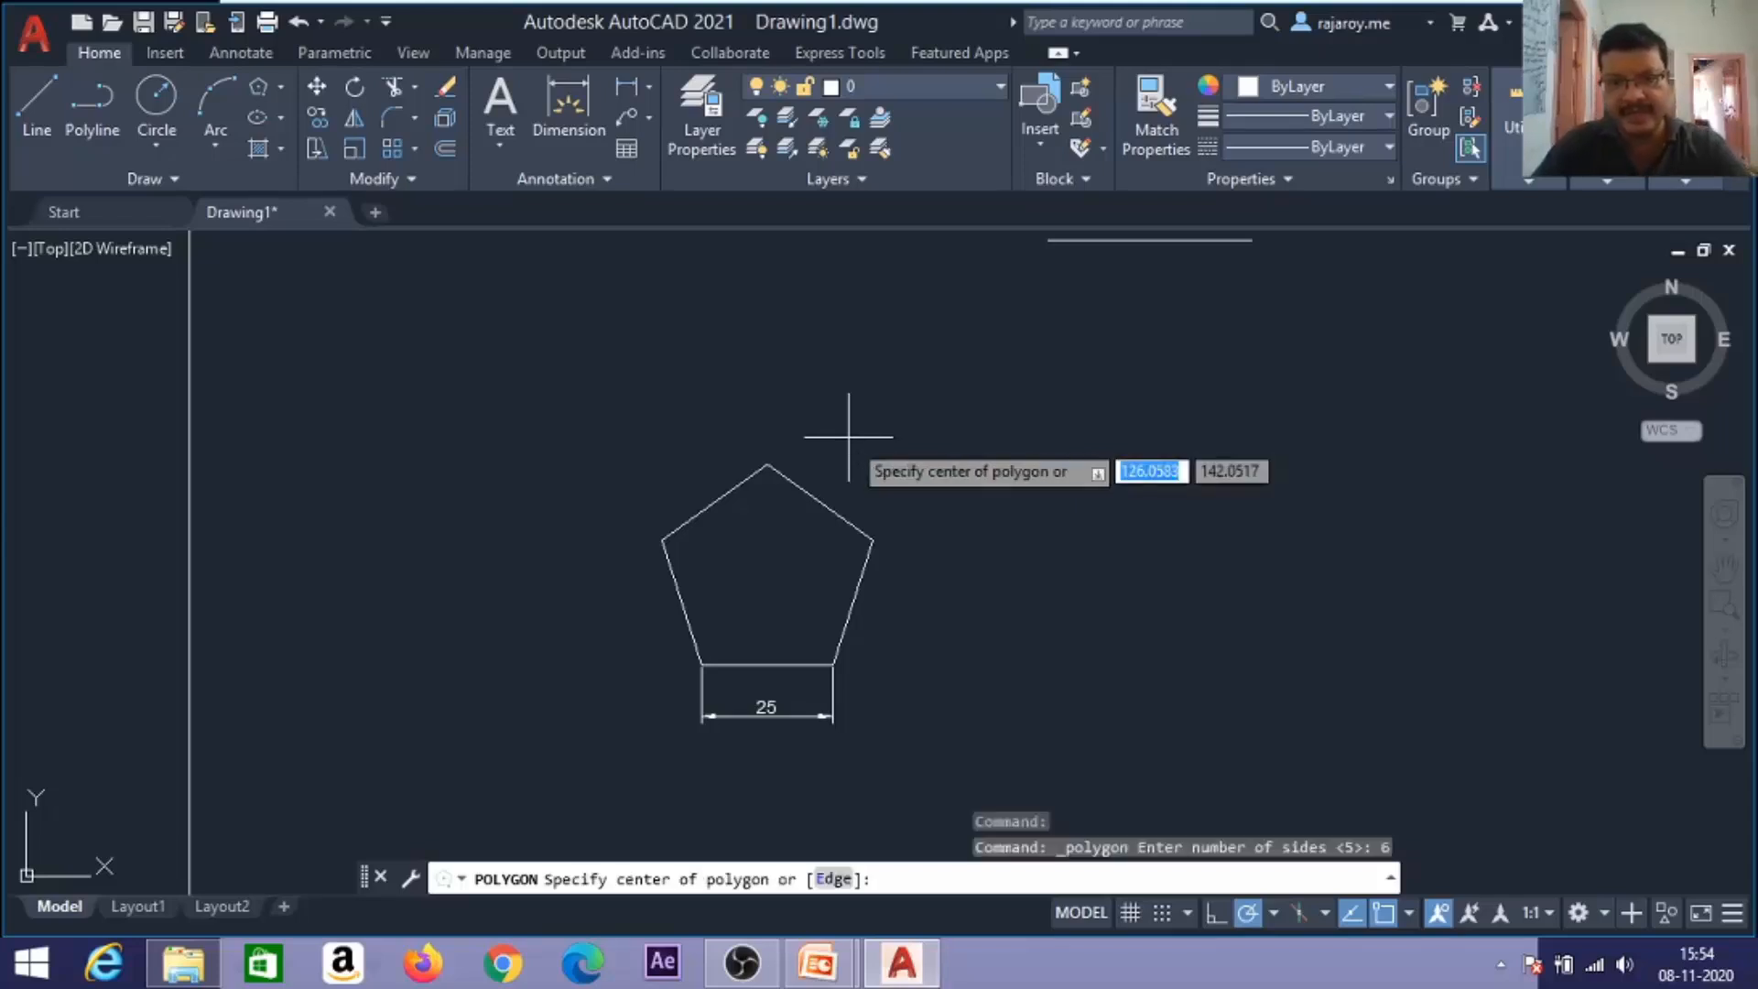
{"action": "type", "text": "e"}
{"action": "key", "text": "Return"}
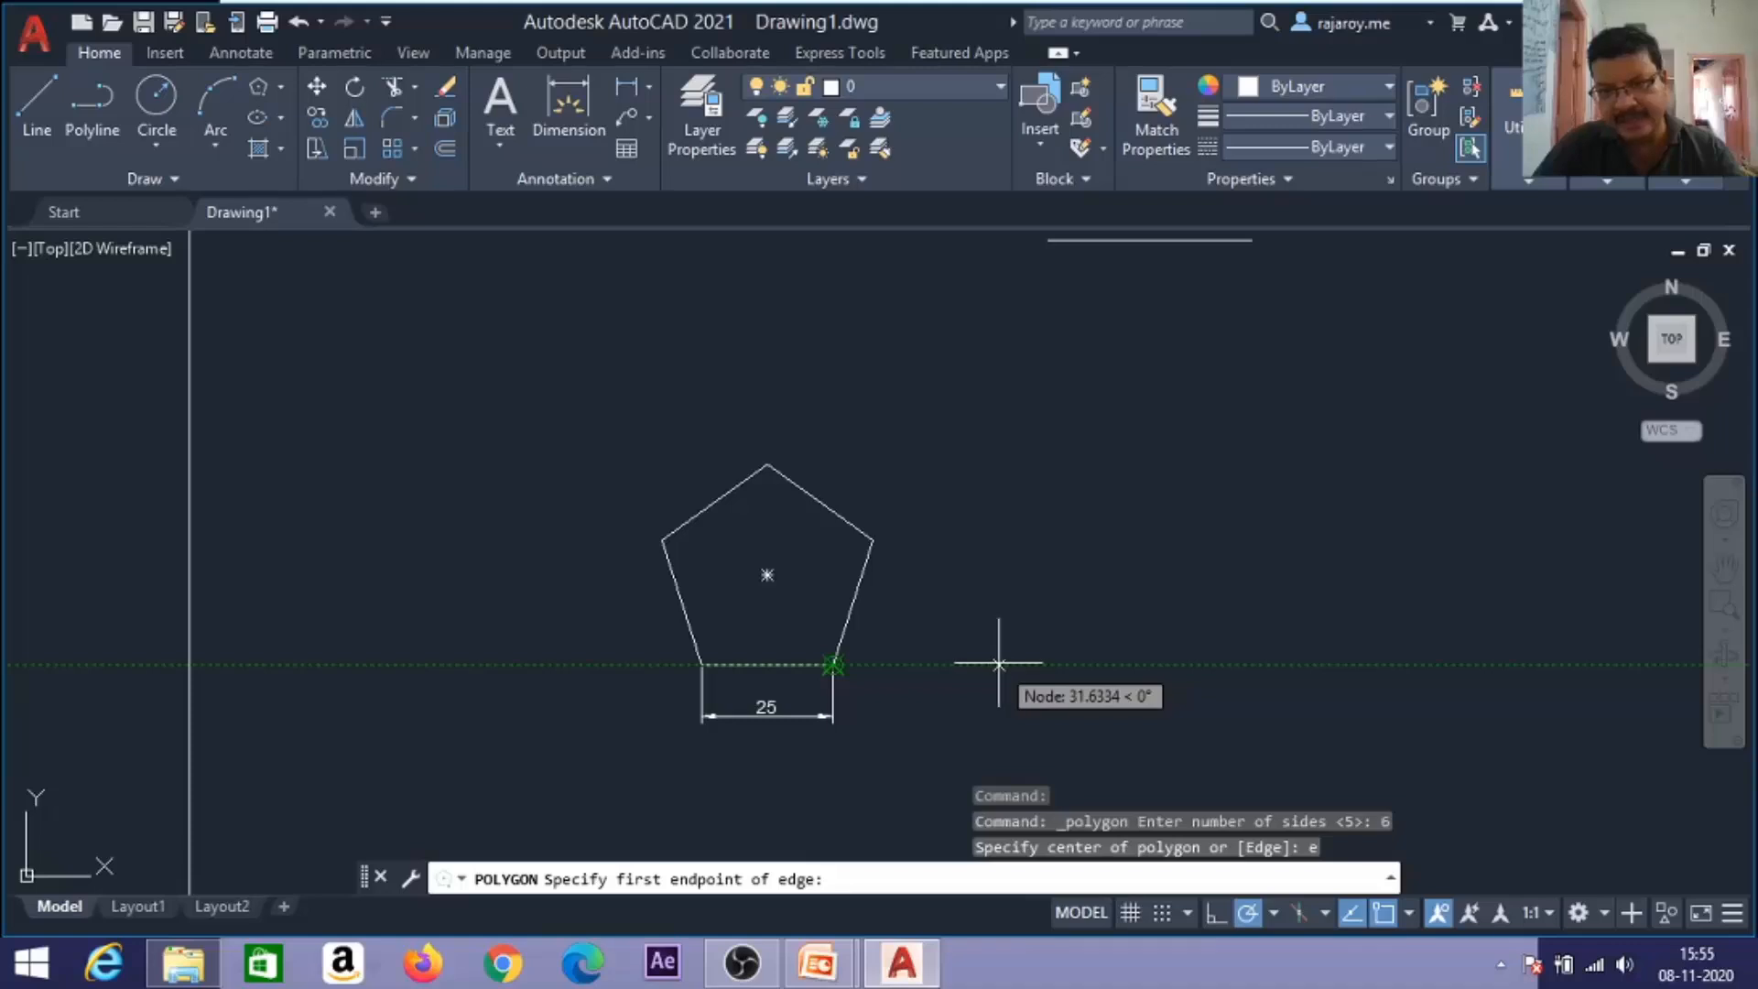
{"action": "left_click", "coordinate": [1029, 664]}
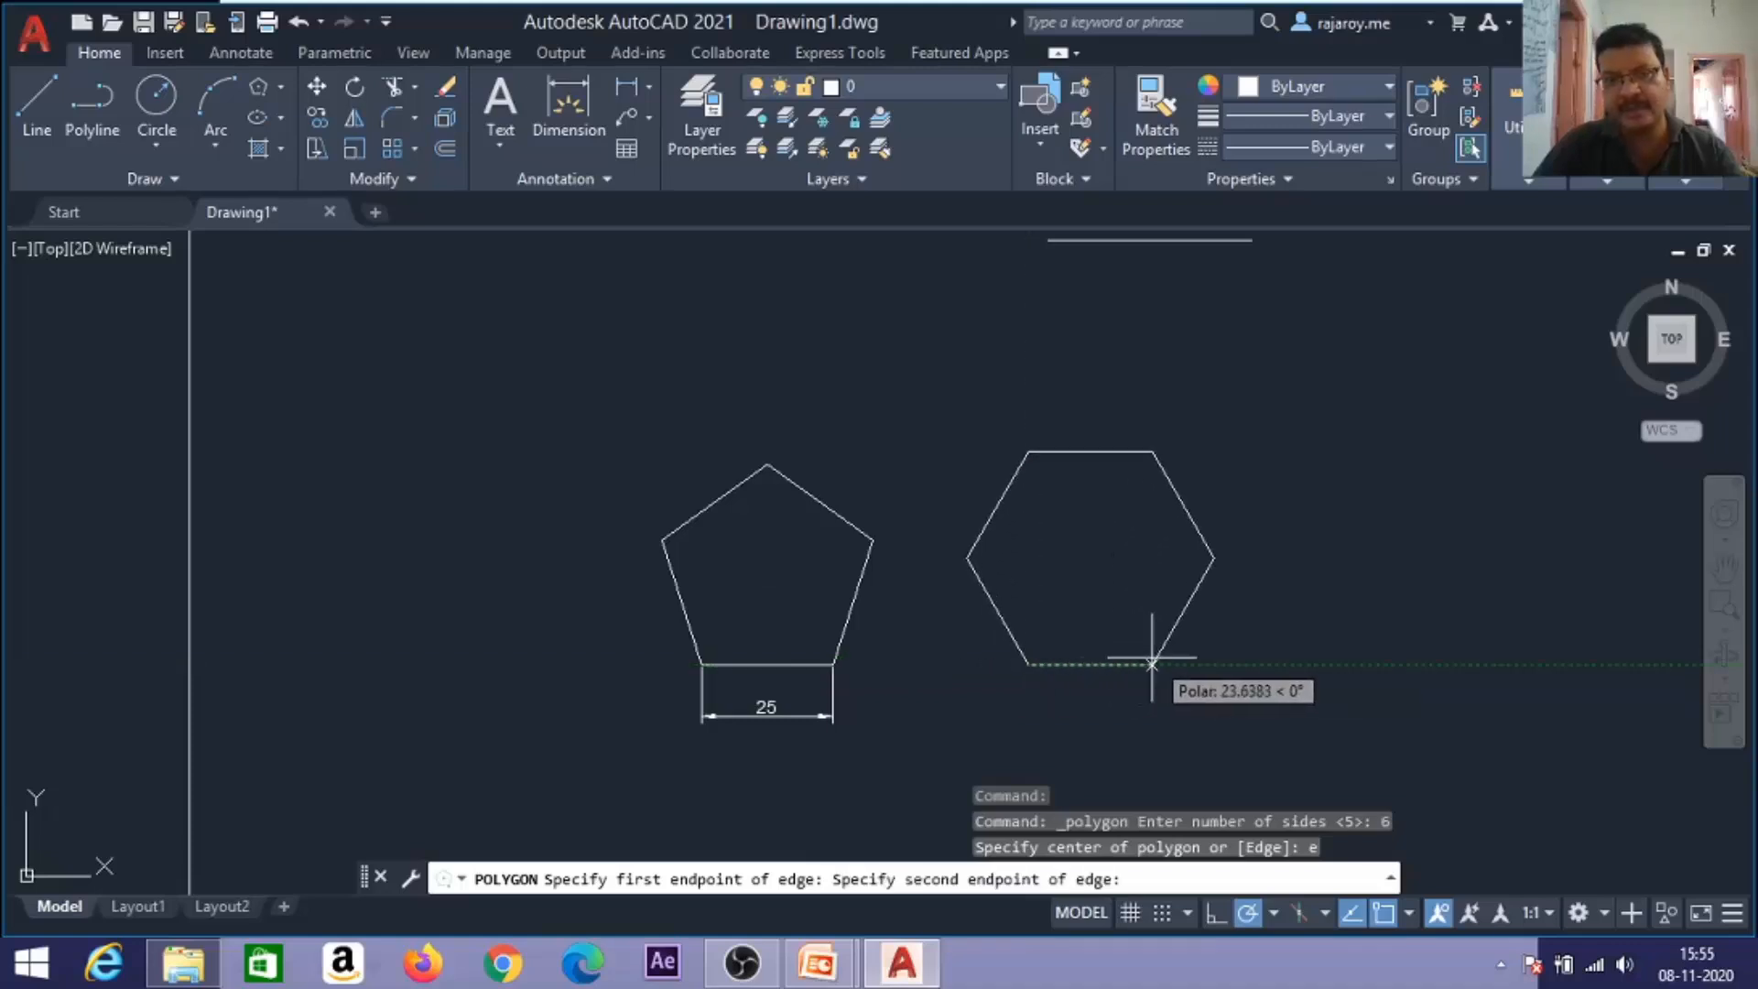
{"action": "type", "text": "25"}
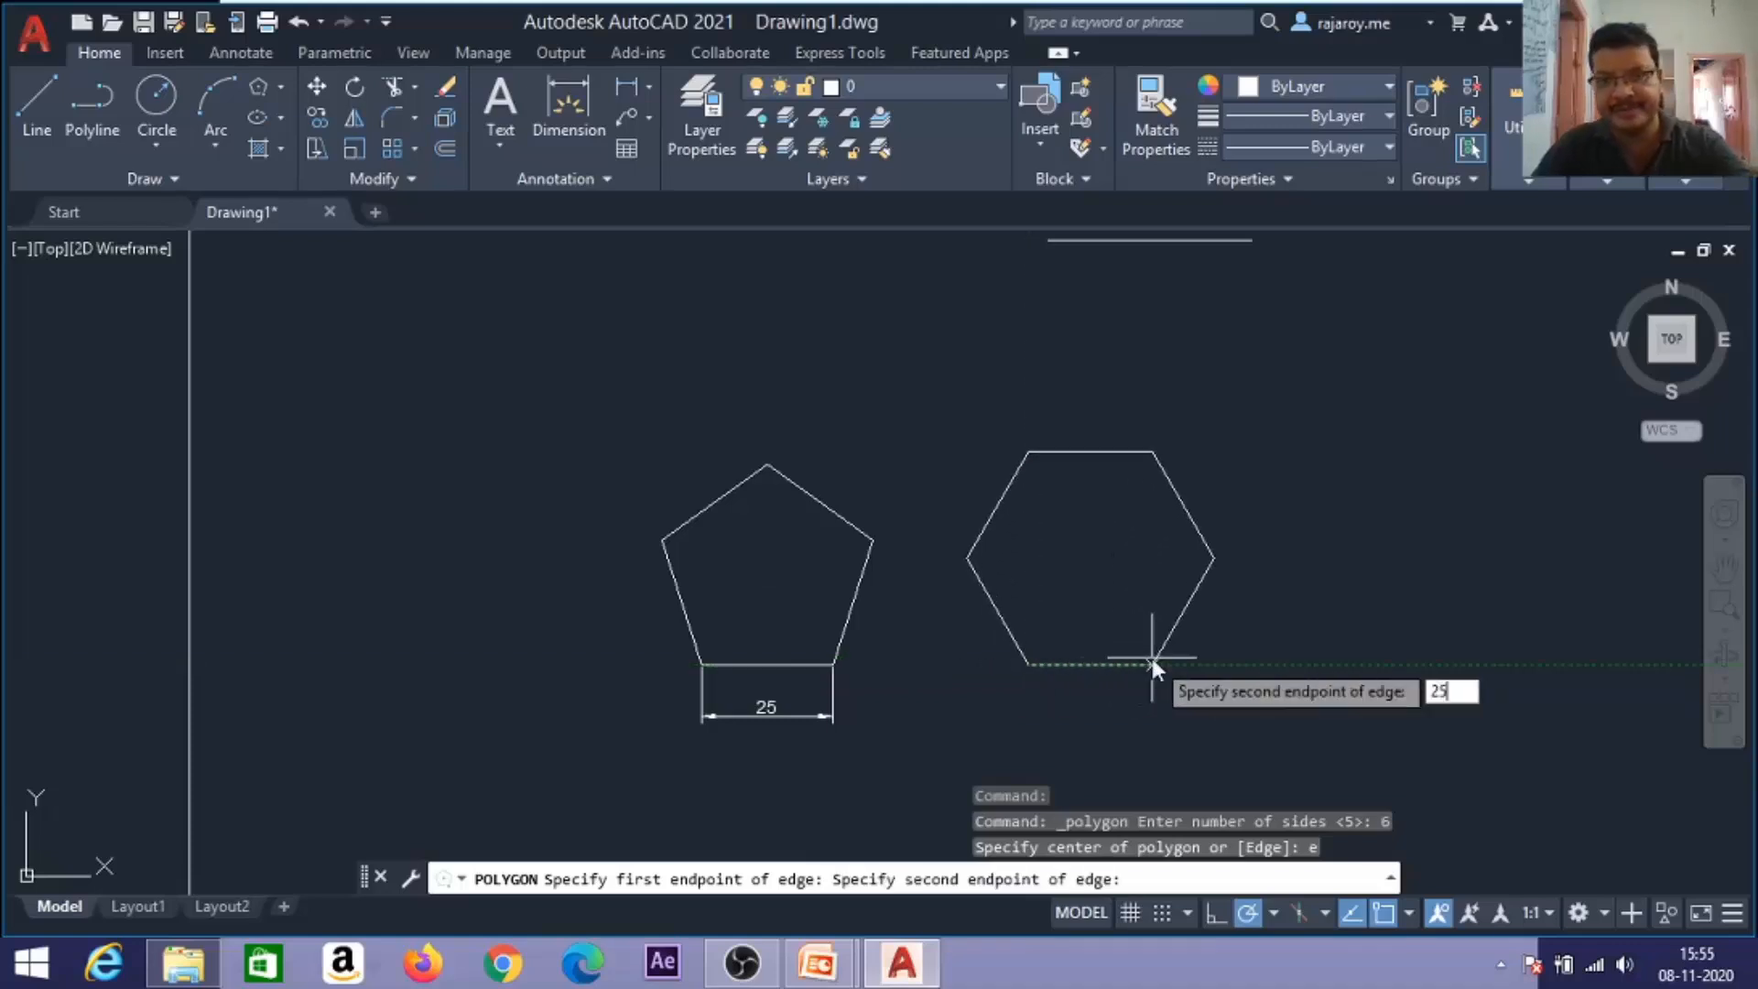
{"action": "key", "text": "Return"}
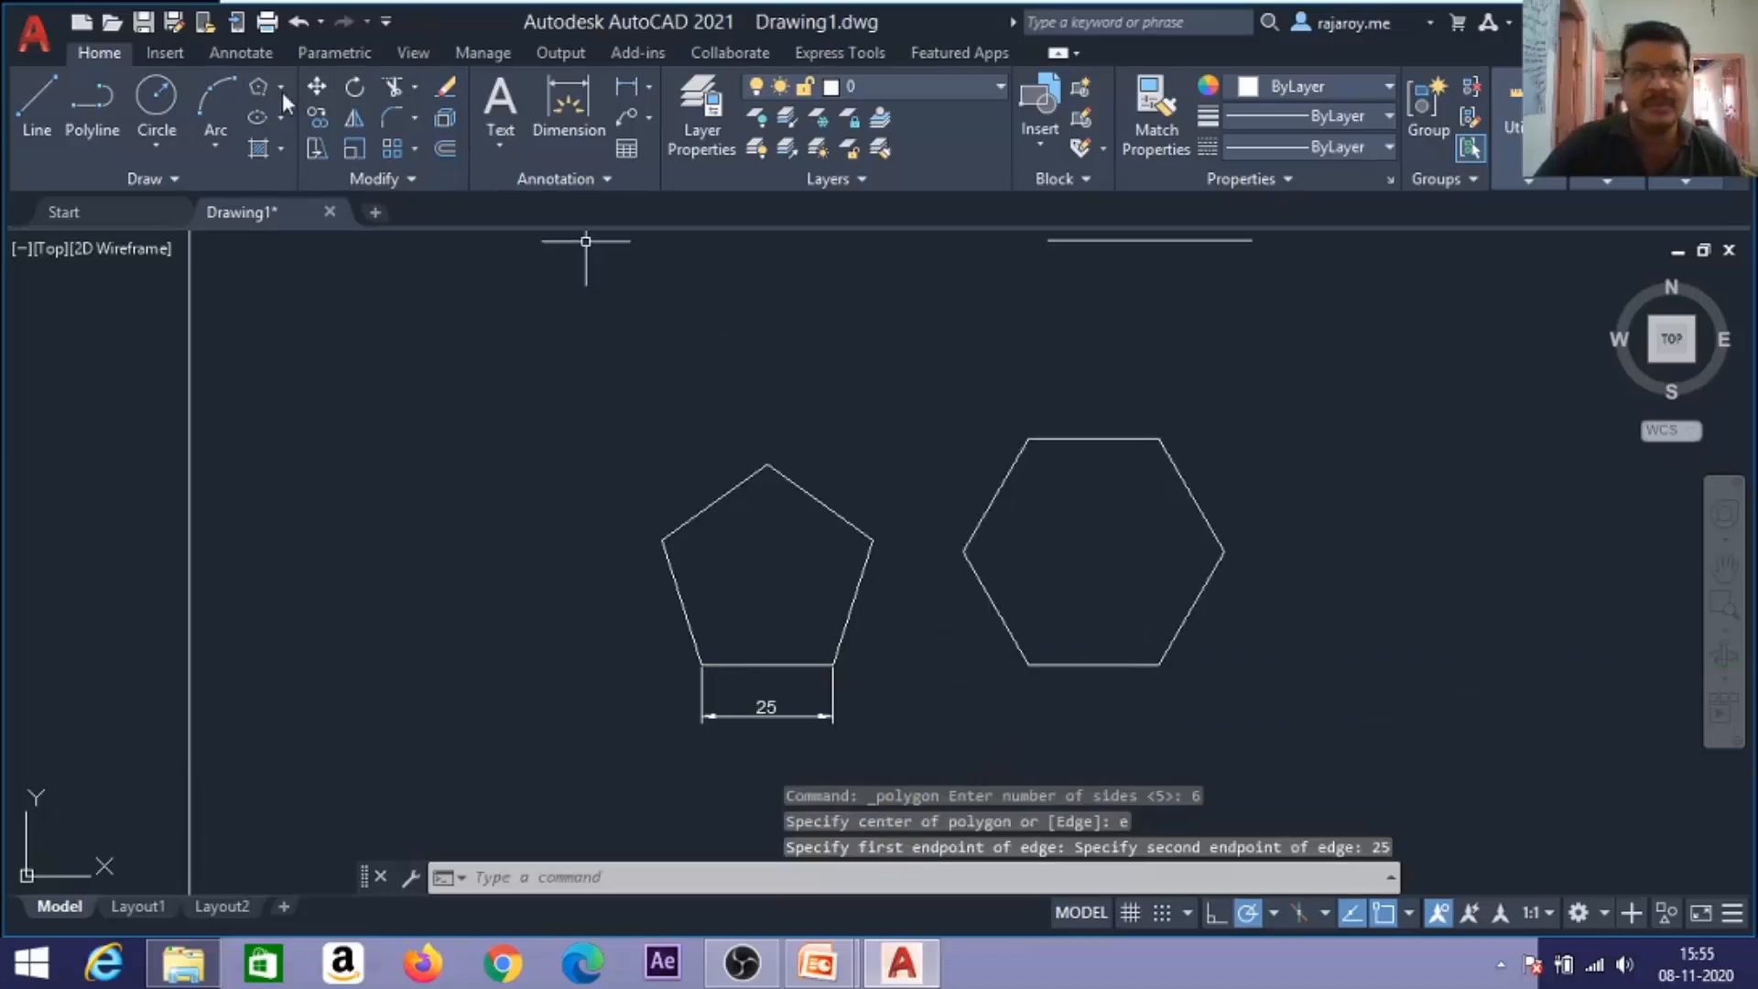
Add a linear dimension to the hexagon's base edge by selecting the edge, placing it just below.
{"action": "left_click", "coordinate": [626, 86]}
{"action": "key", "text": "Return"}
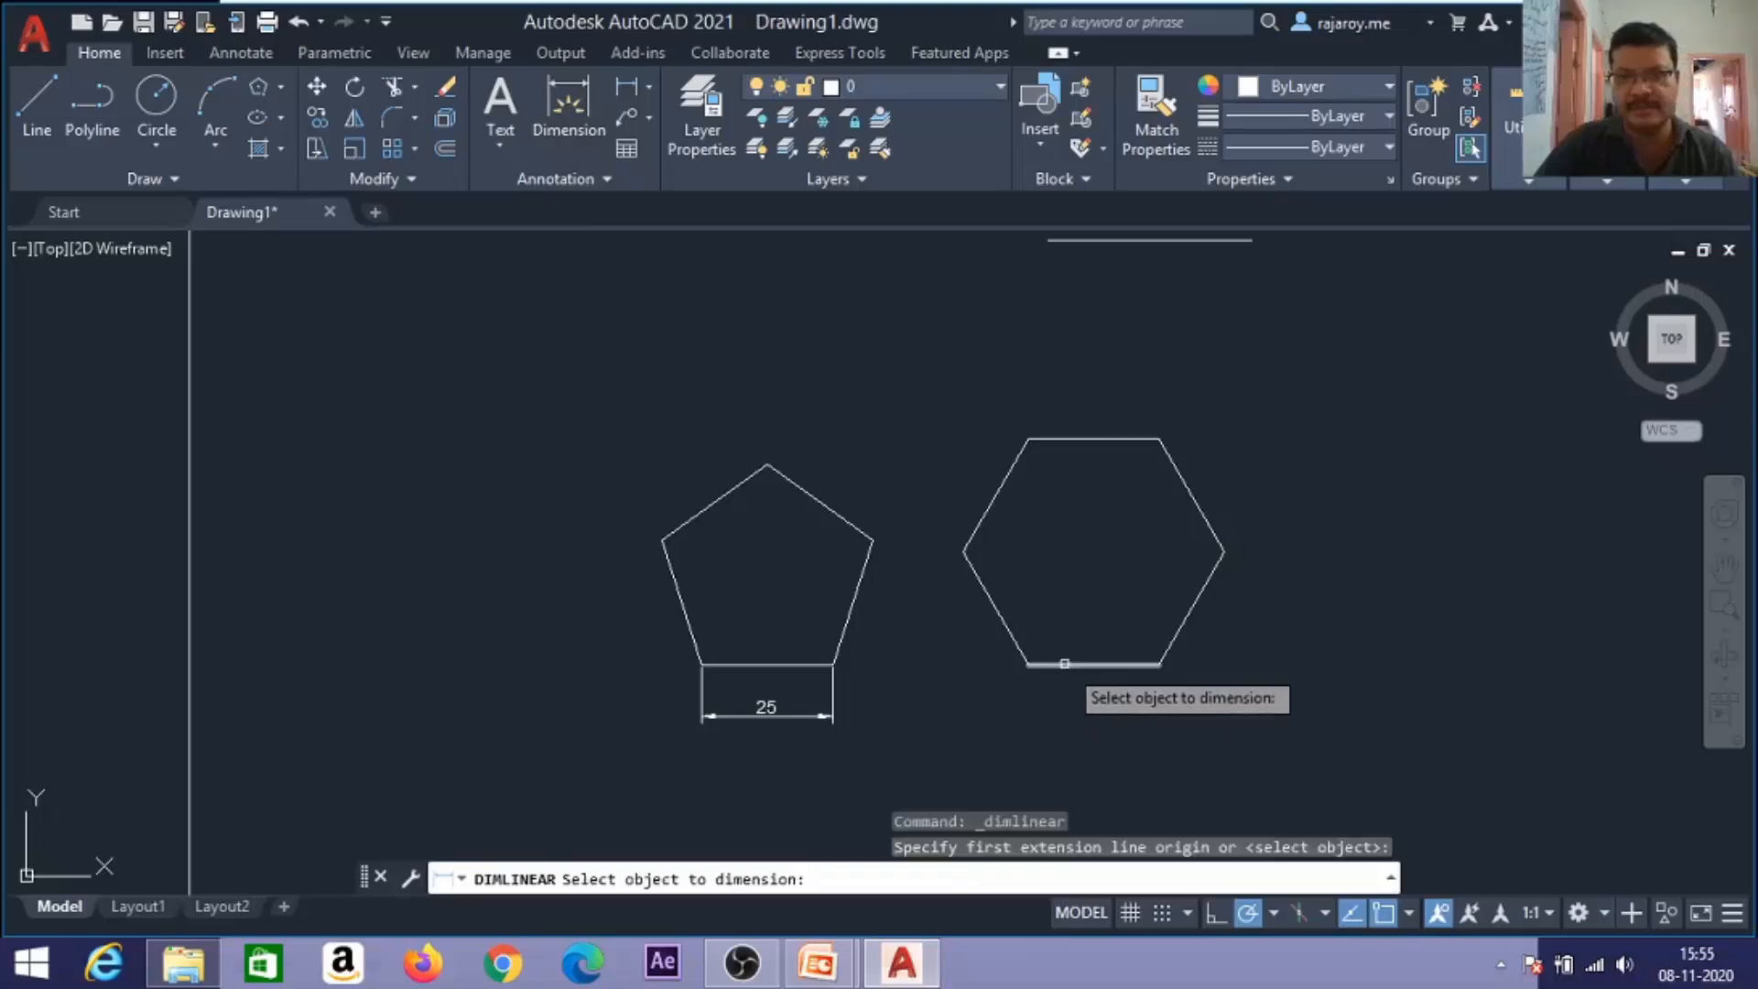
{"action": "left_click", "coordinate": [1062, 664]}
{"action": "left_click", "coordinate": [1266, 694]}
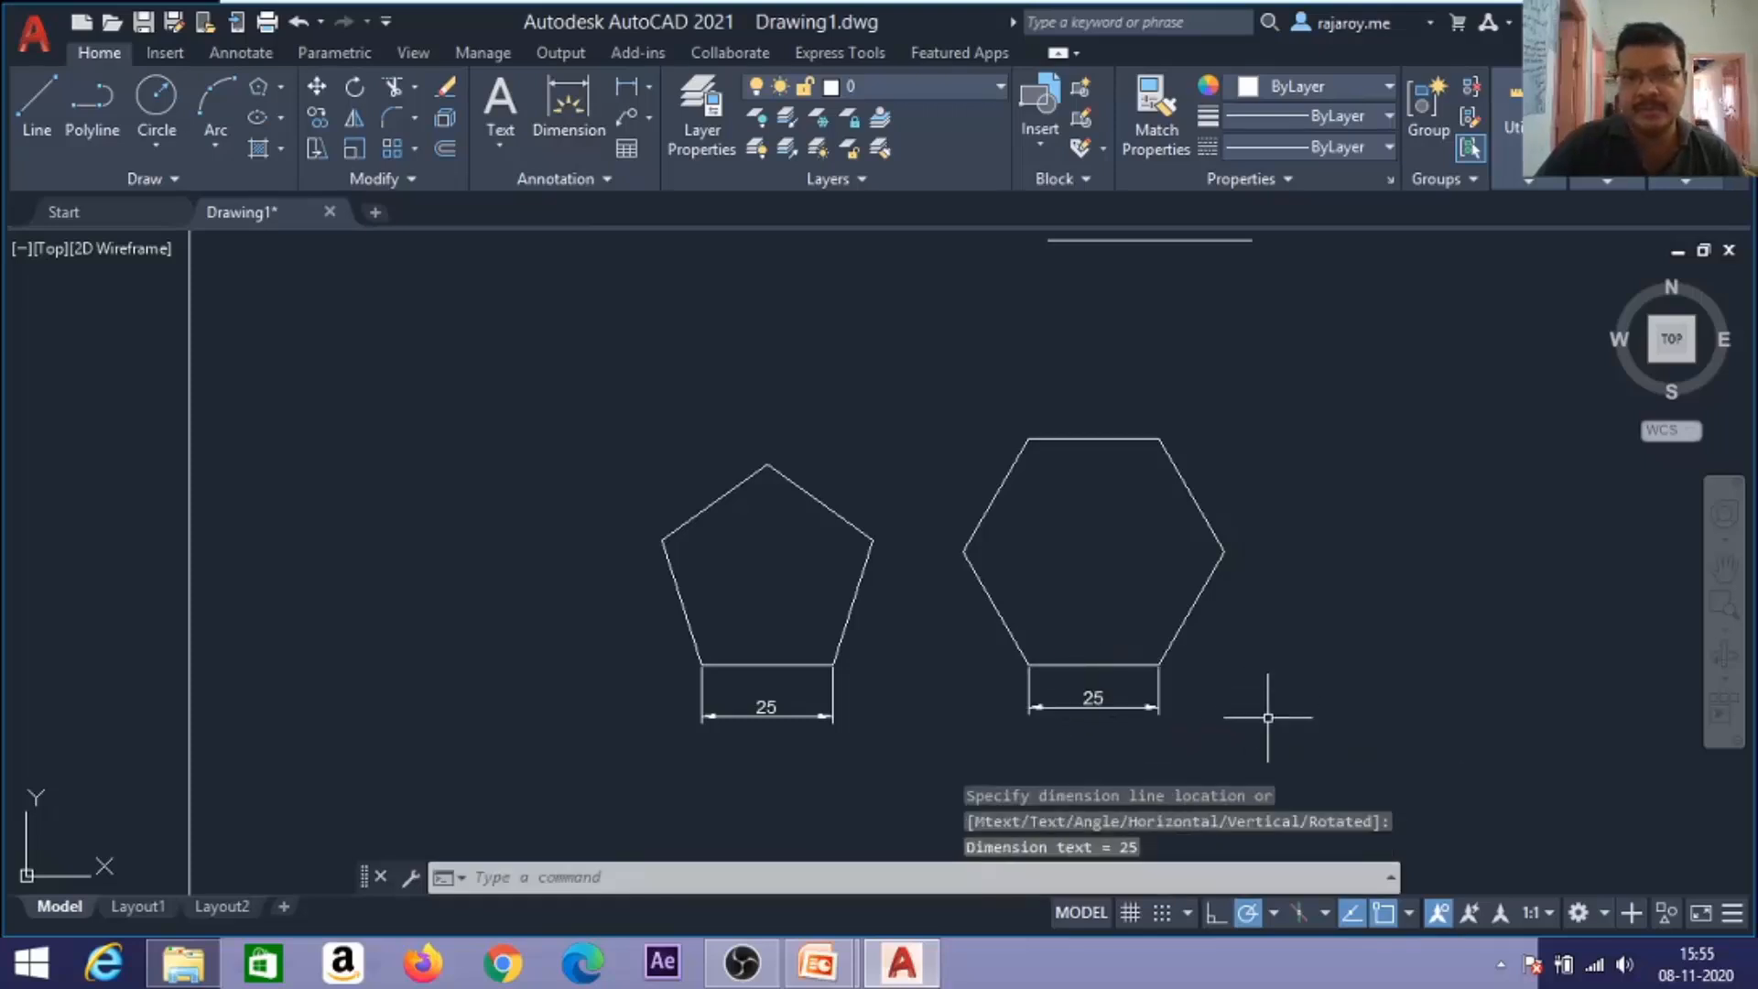
Erase the pentagon and the hexagon together with their base-edge dimensions.
{"action": "left_click", "coordinate": [1270, 726]}
{"action": "left_click", "coordinate": [446, 366]}
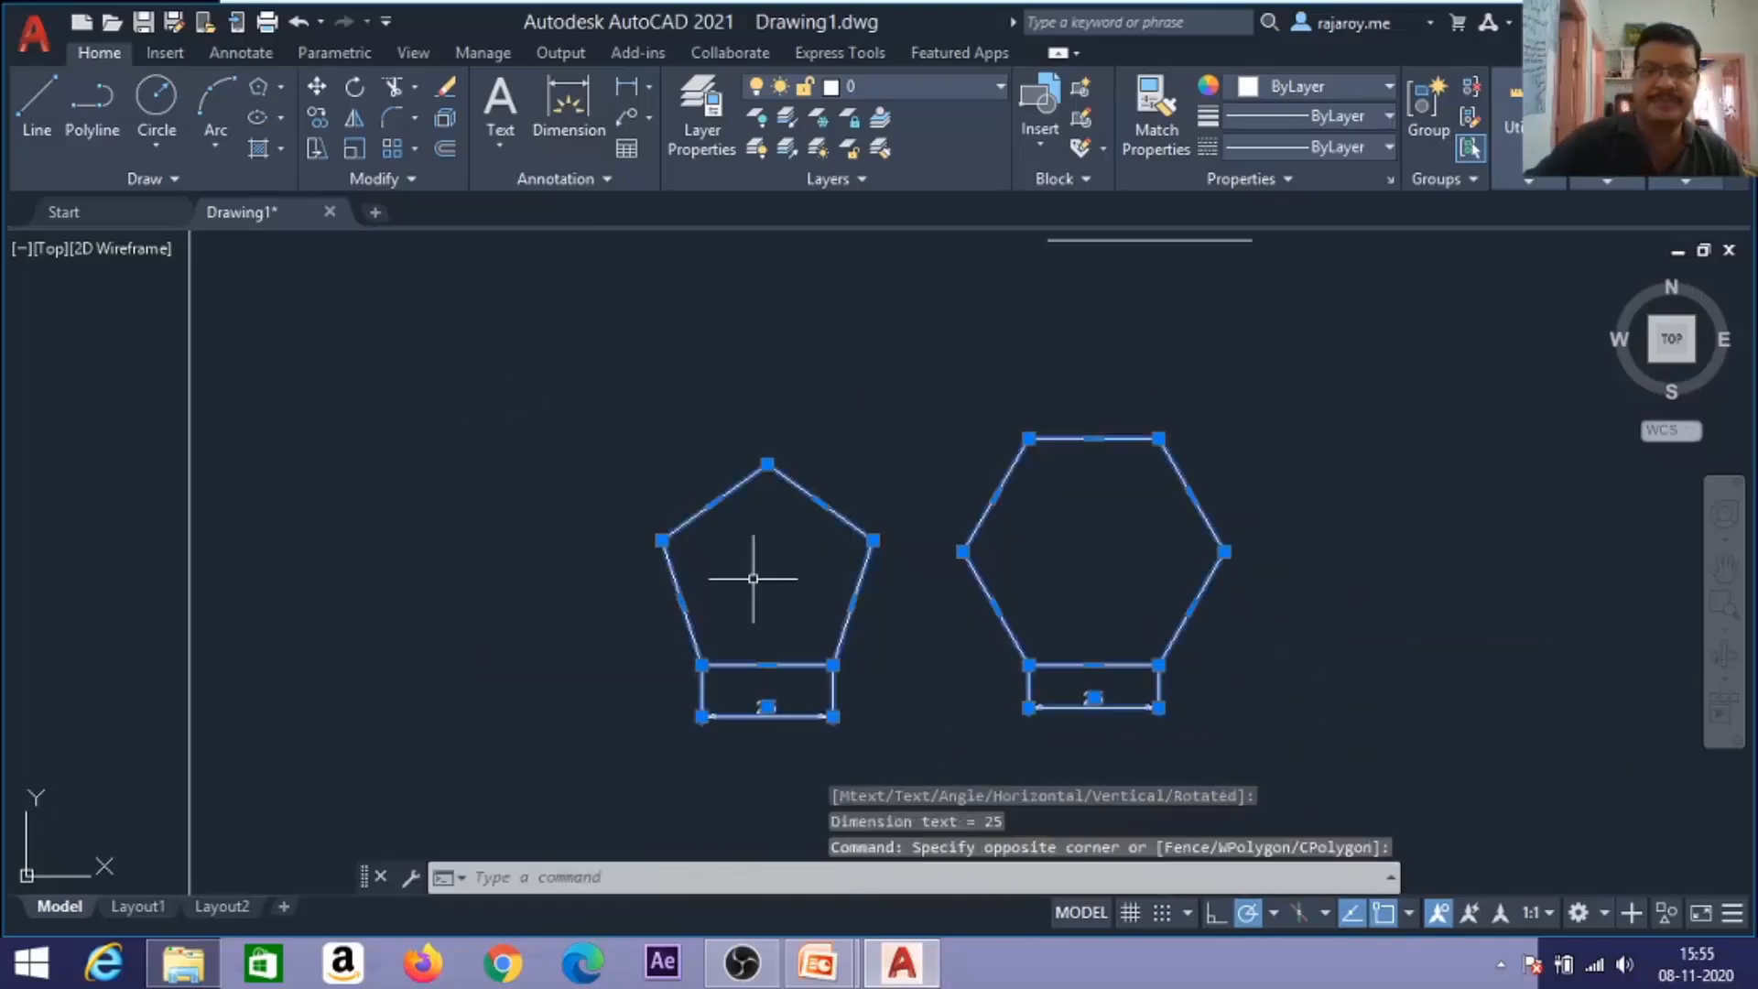
{"action": "key", "text": "Delete"}
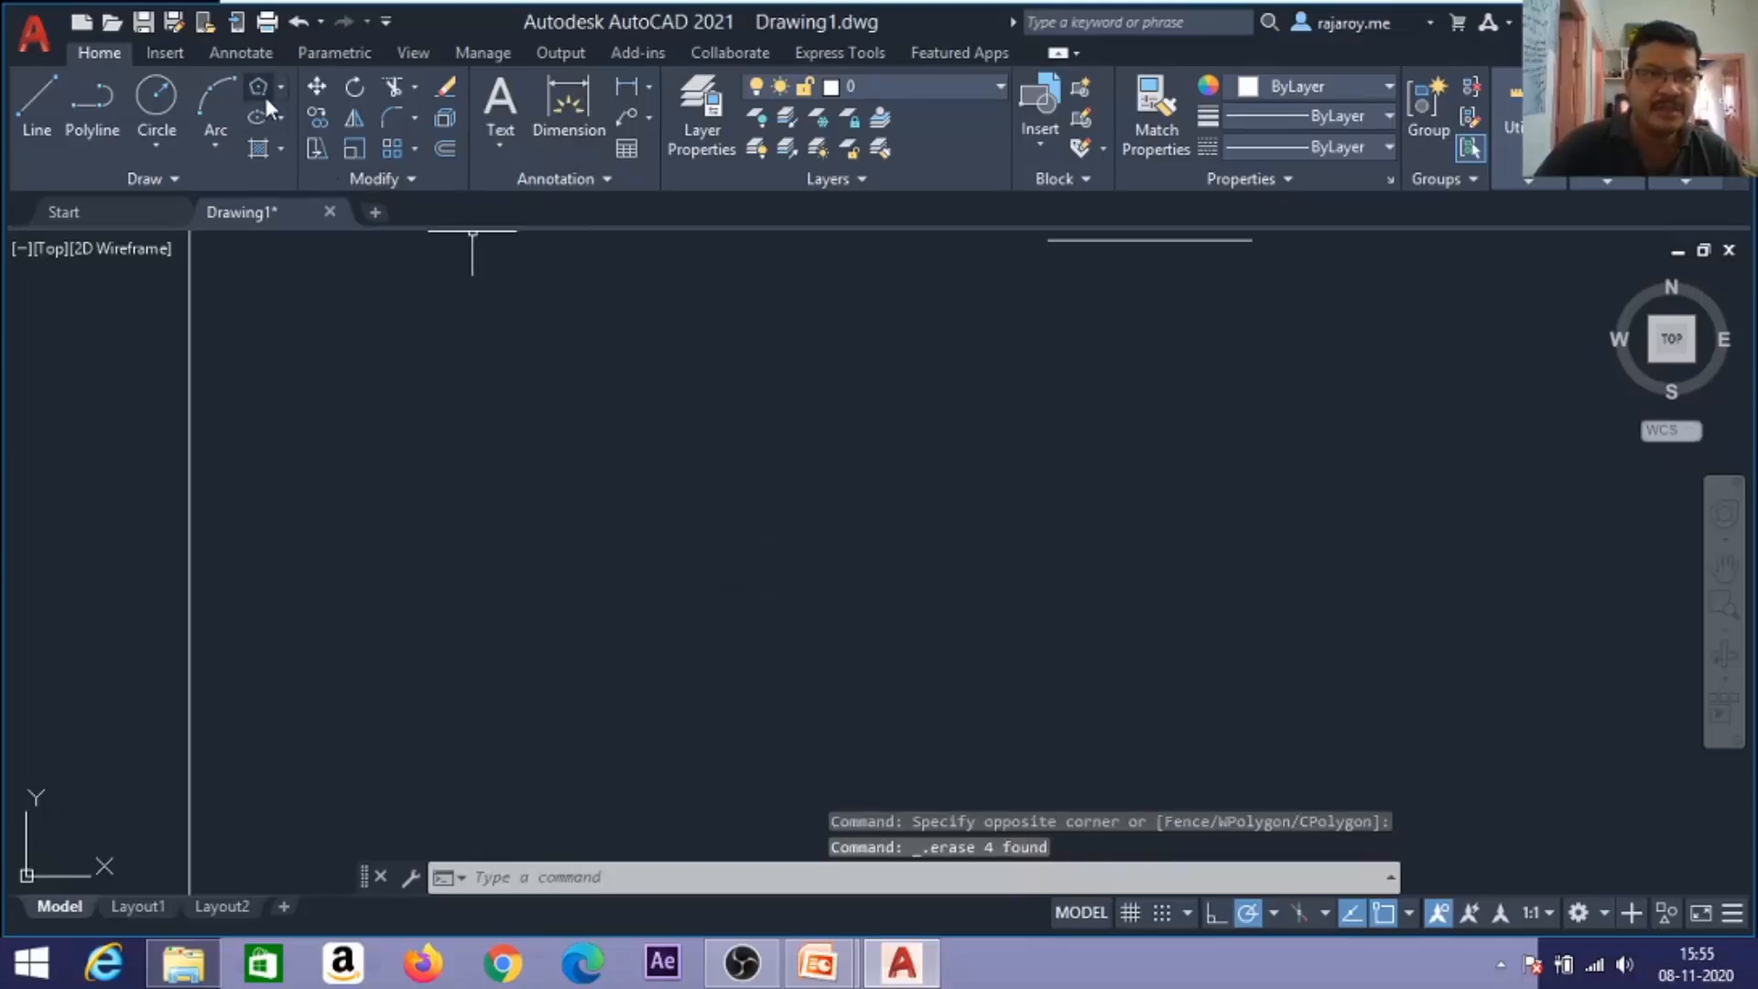
Draw a wide, flat ellipse with the Center method in the cleared area, its horizontal half-axis about 35 mm long.
{"action": "left_click", "coordinate": [276, 123]}
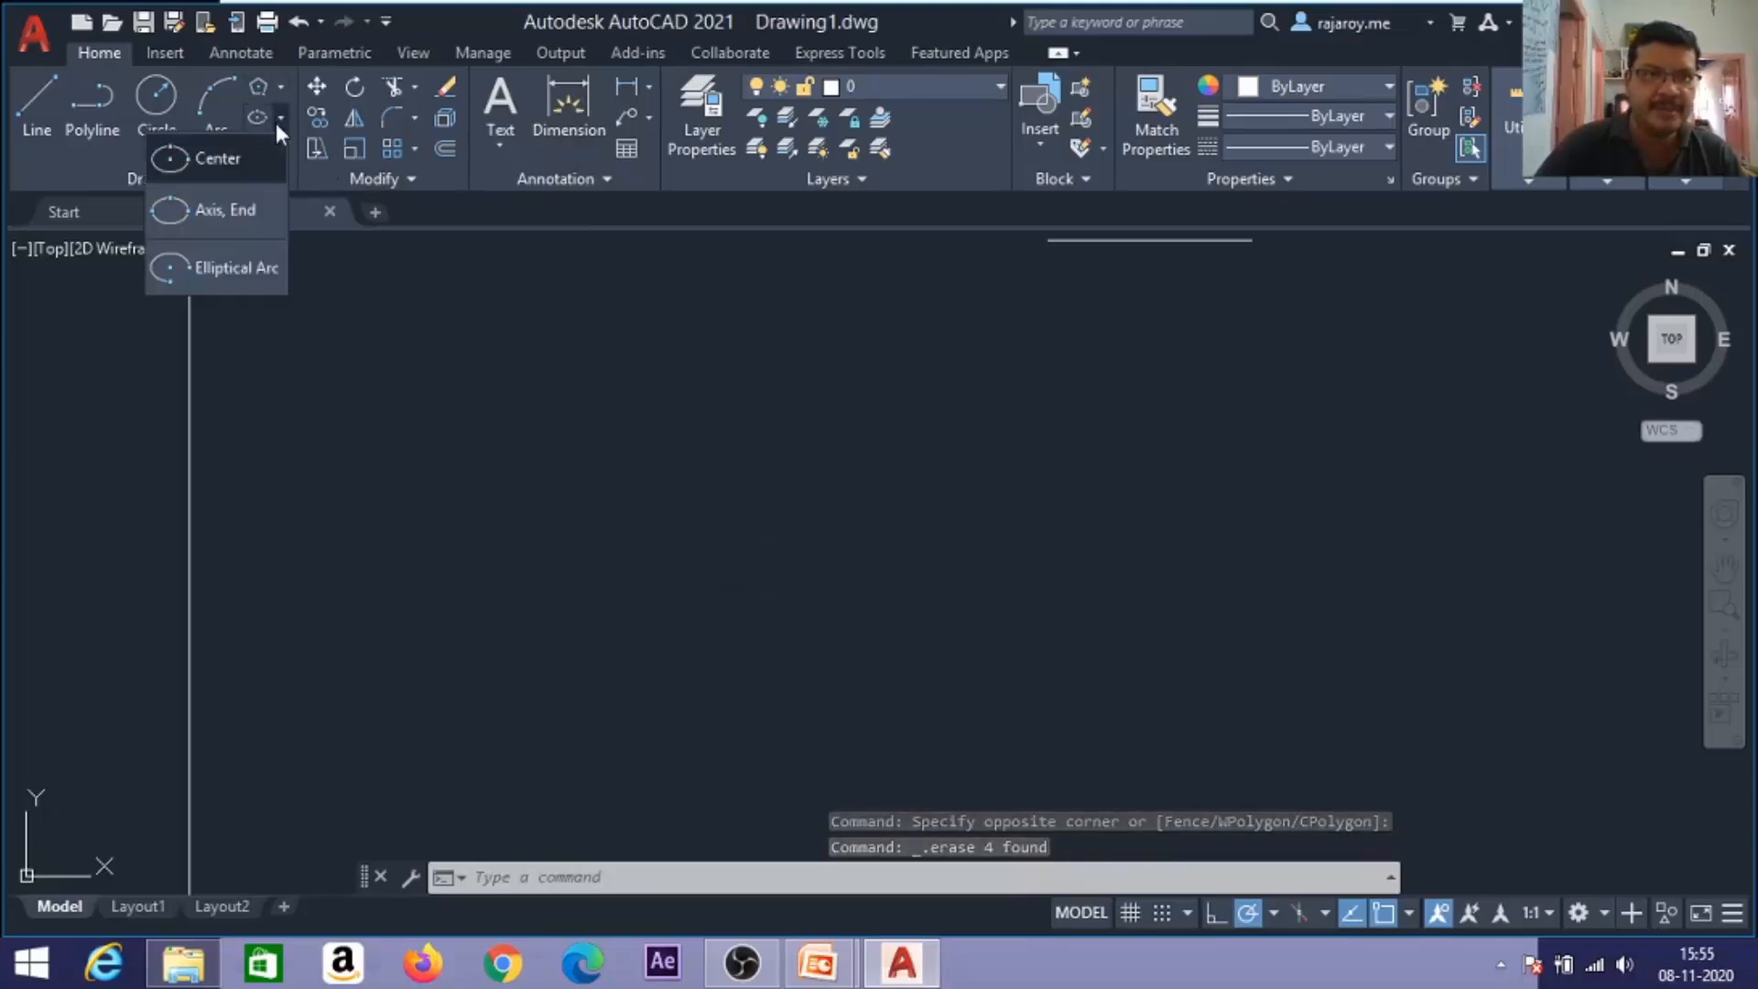
{"action": "left_click", "coordinate": [194, 161]}
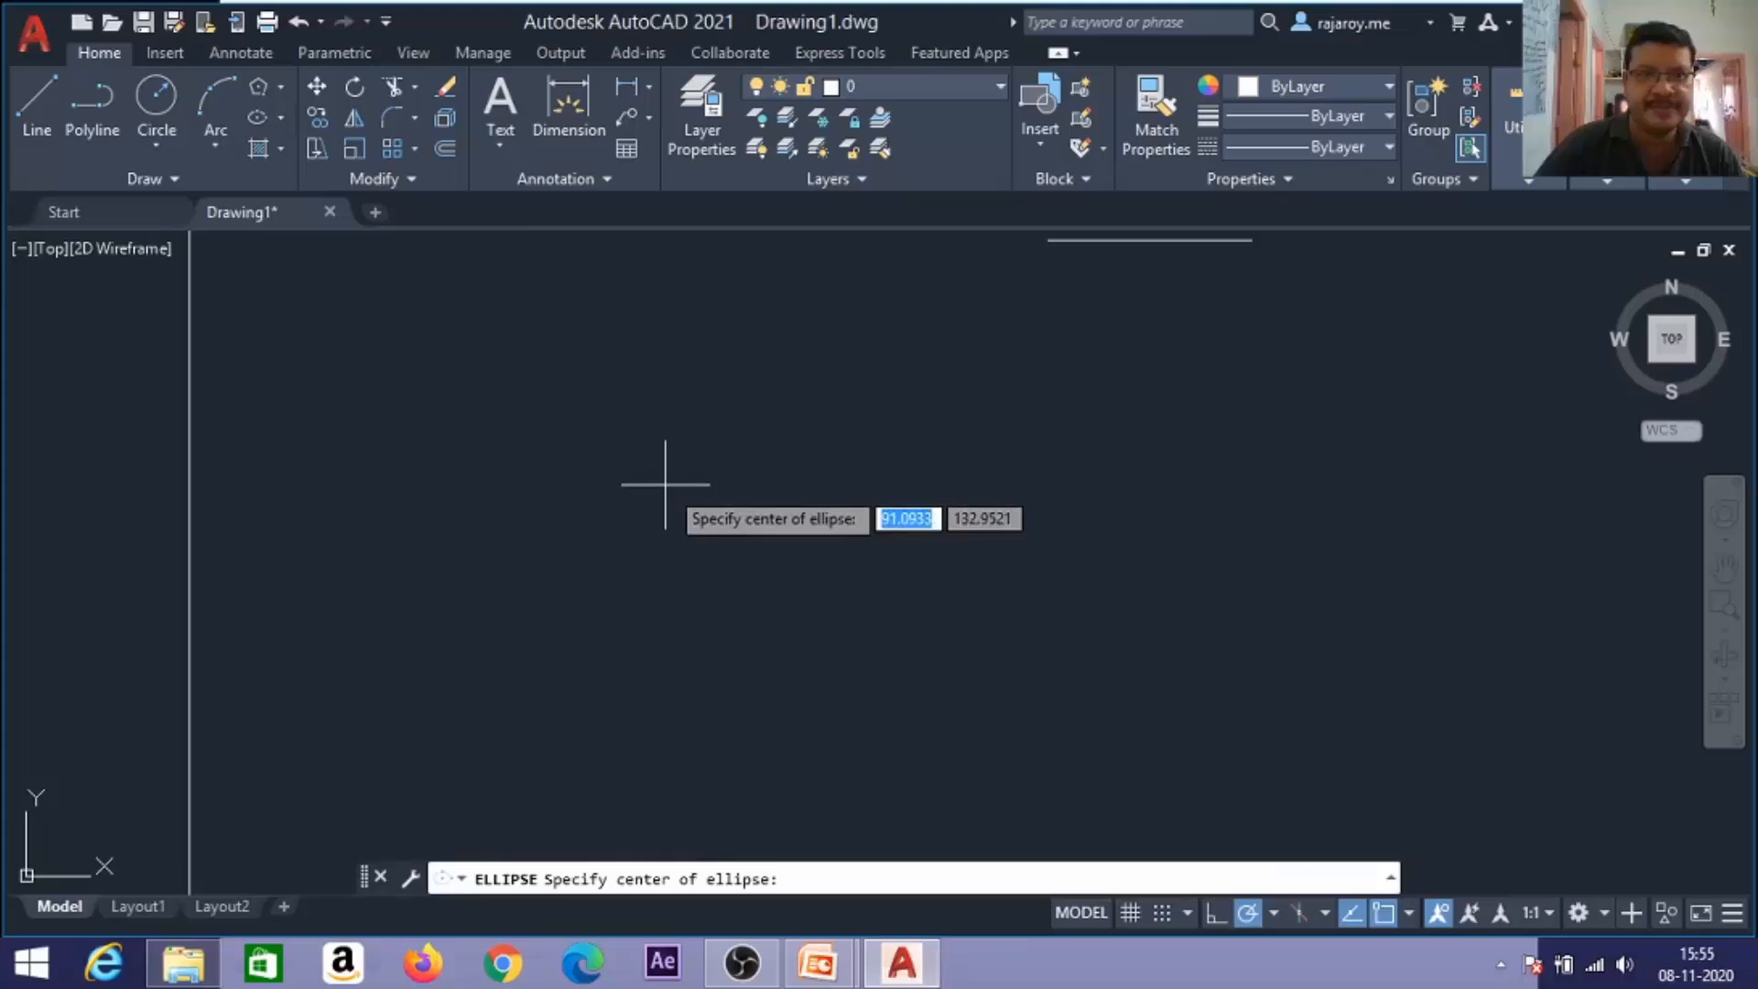
{"action": "left_click", "coordinate": [805, 555]}
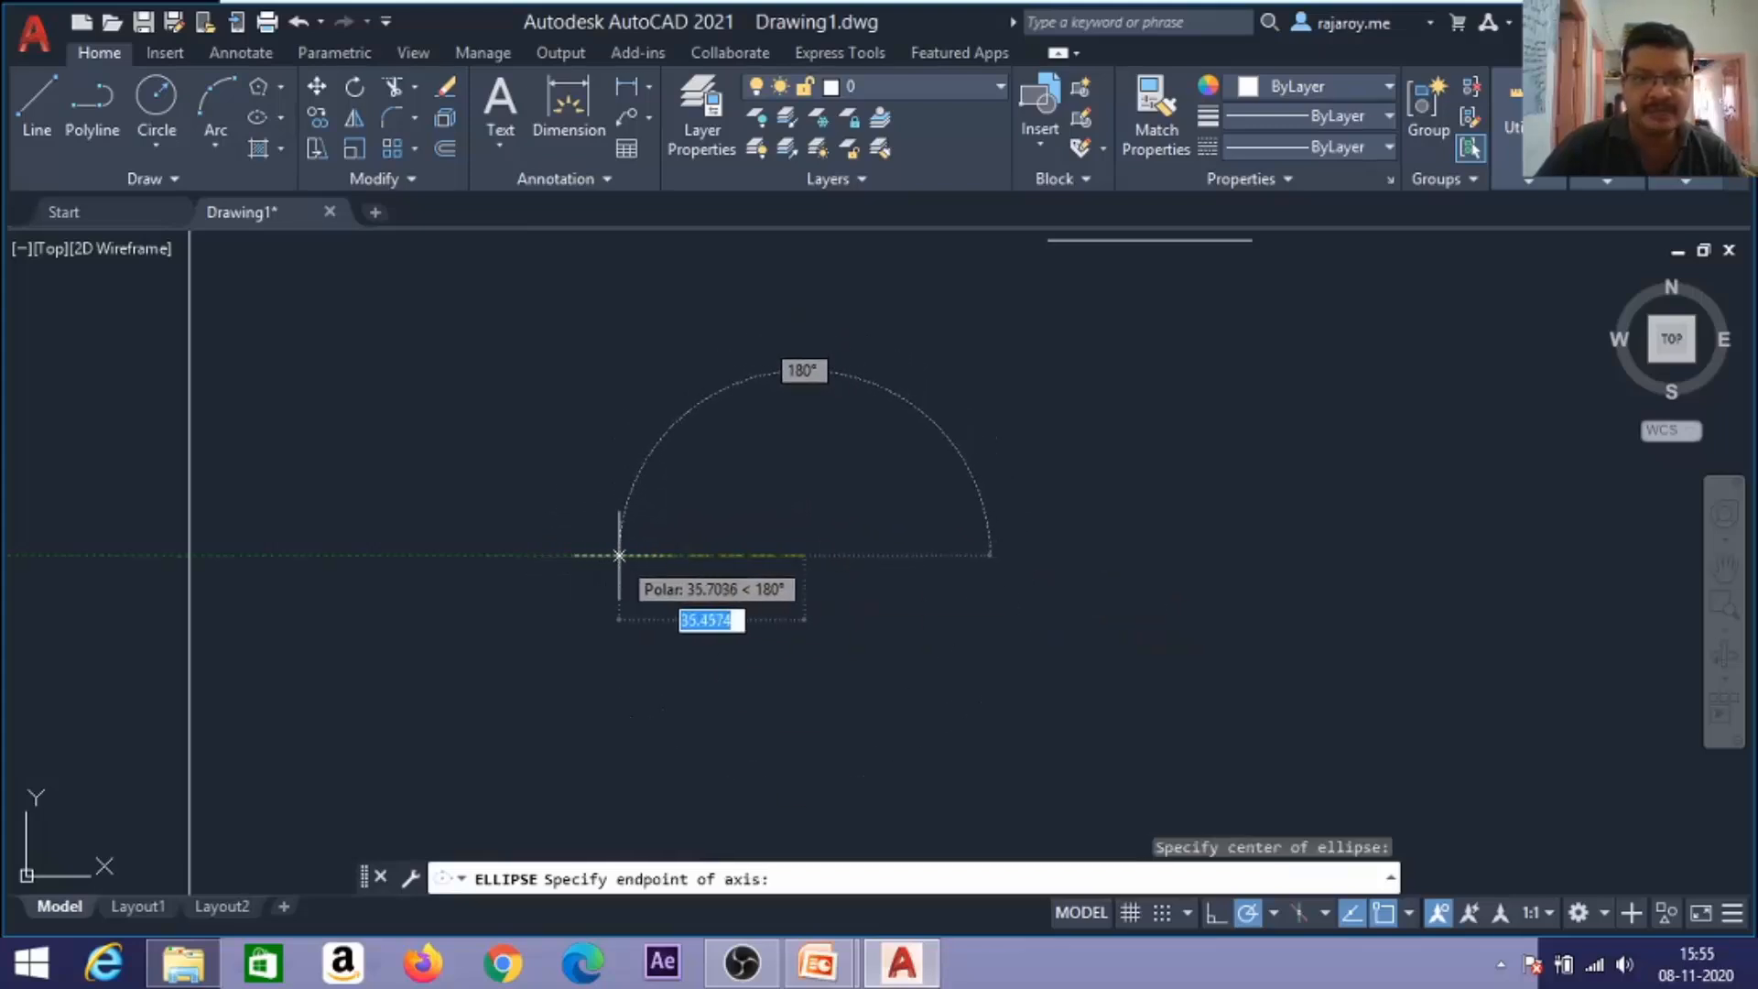
{"action": "left_click", "coordinate": [626, 555]}
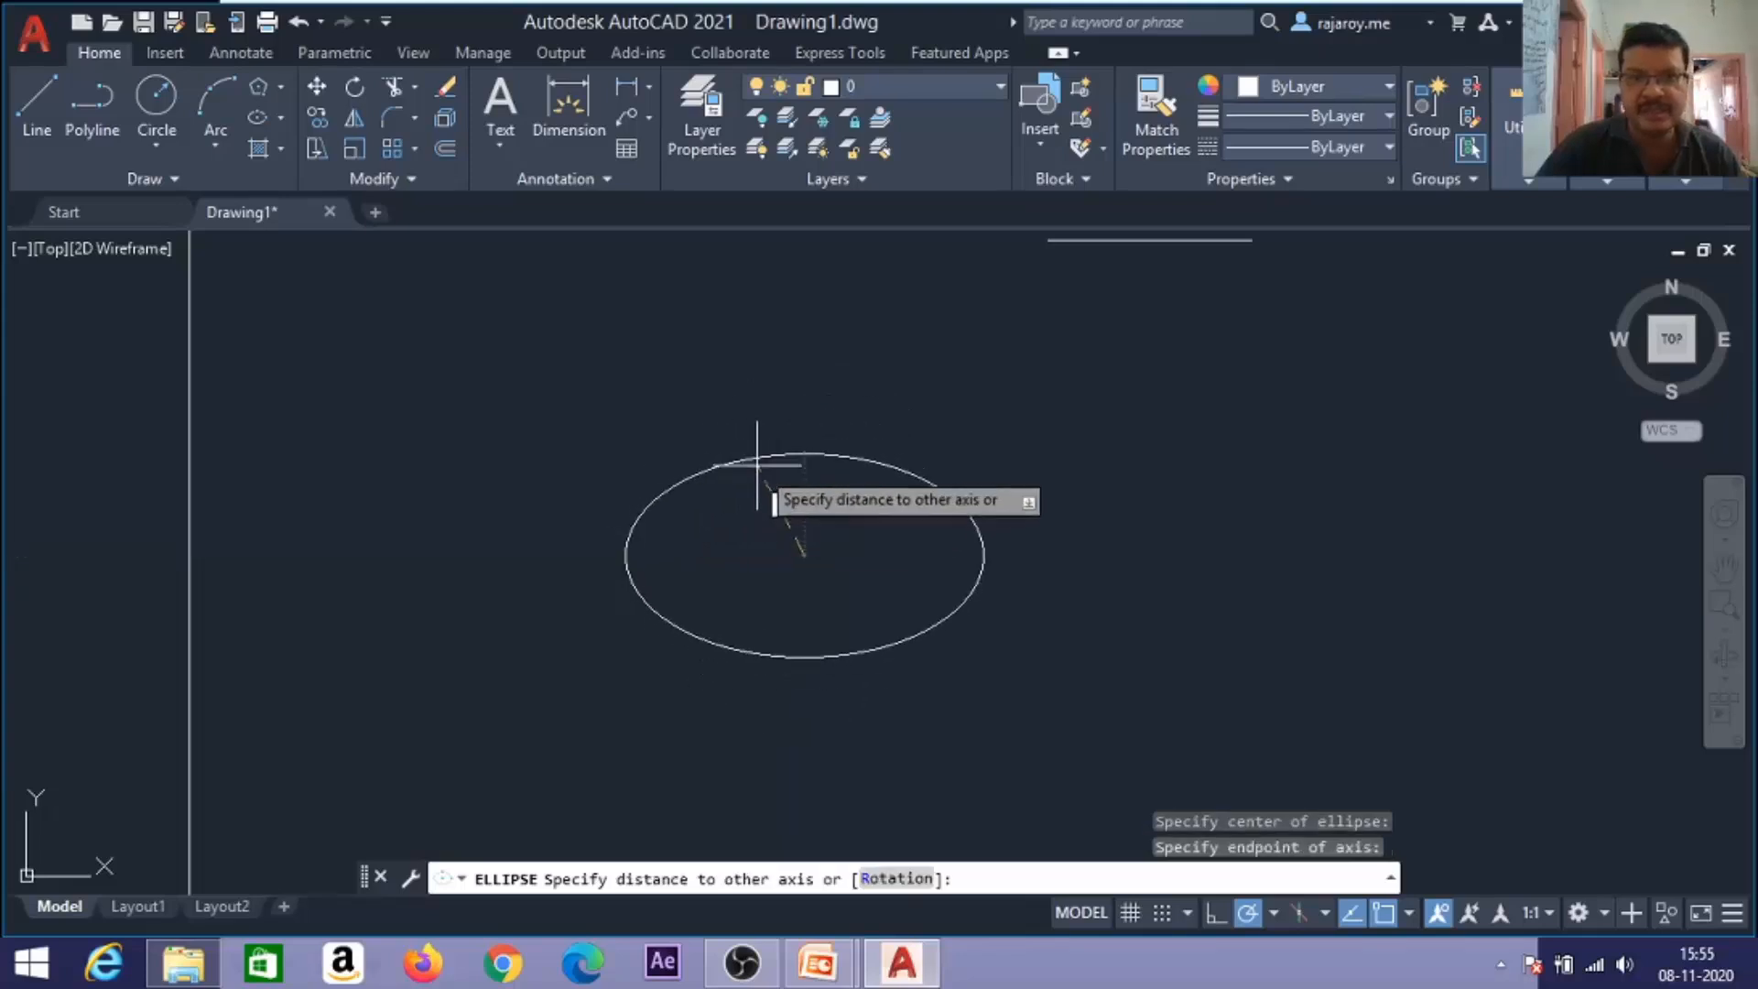
{"action": "left_click", "coordinate": [804, 490]}
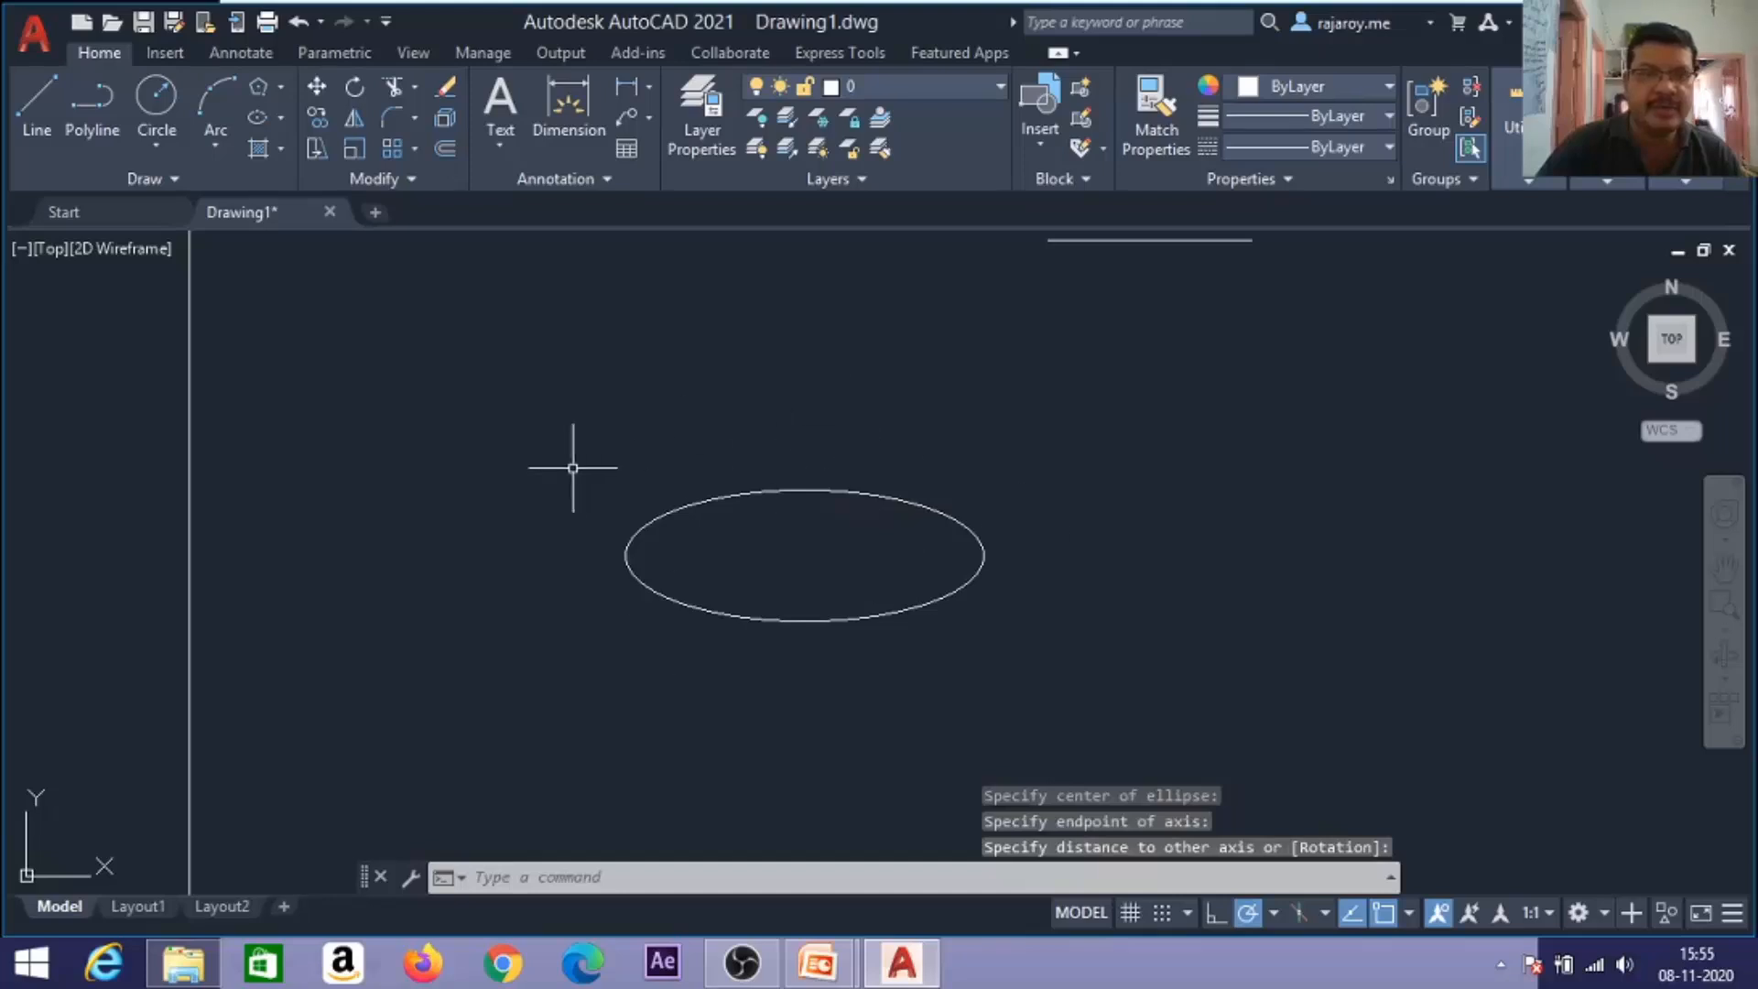
Draw a second horizontal ellipse above the first with the Axis, End method, its vertical half-axis about 12 mm long.
{"action": "left_click", "coordinate": [286, 118]}
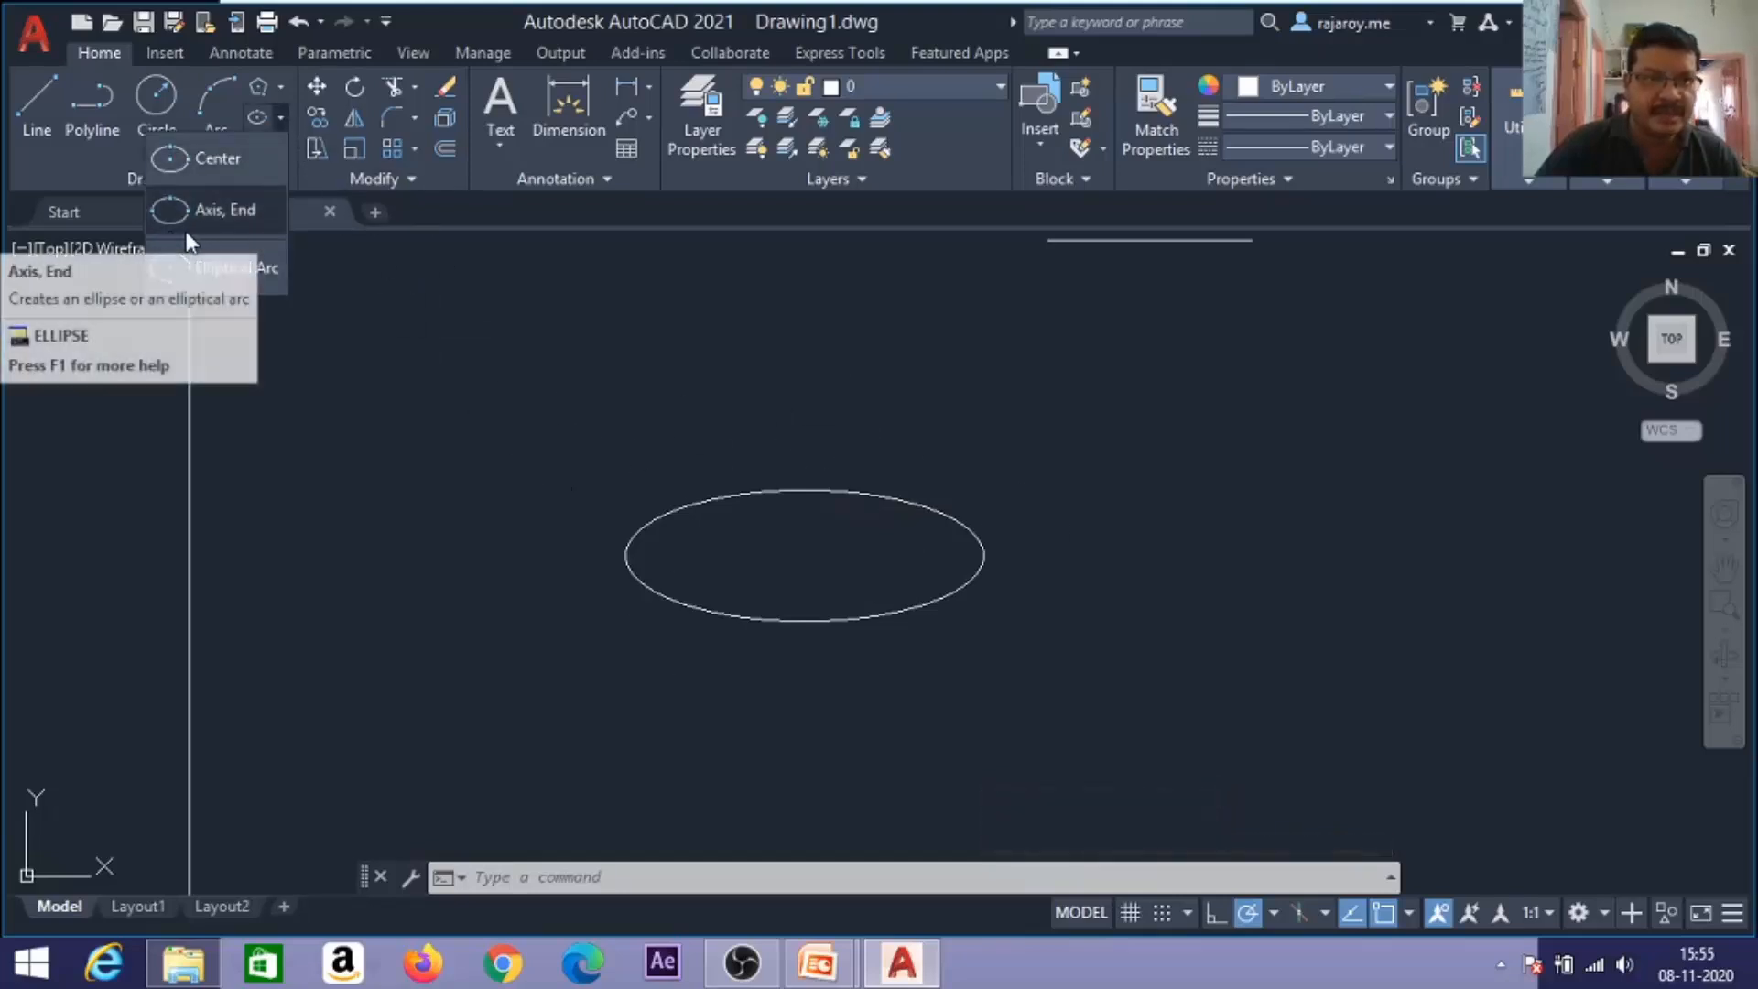
{"action": "left_click", "coordinate": [229, 217]}
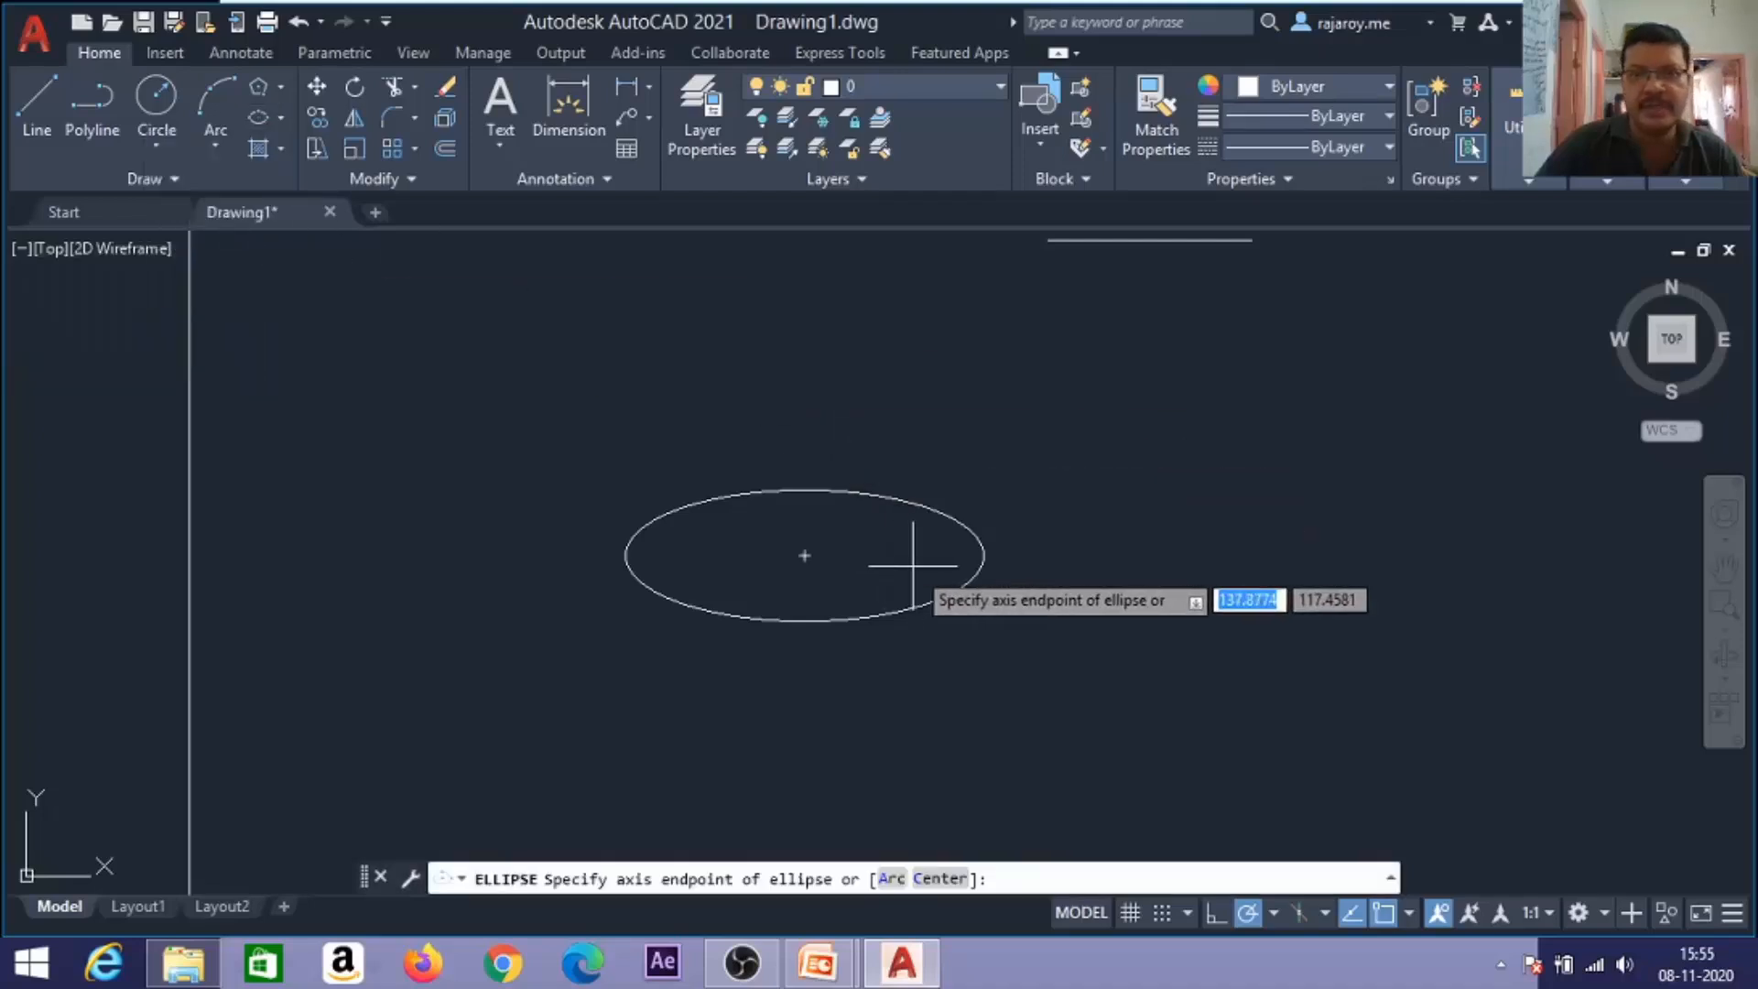
{"action": "left_click", "coordinate": [610, 393]}
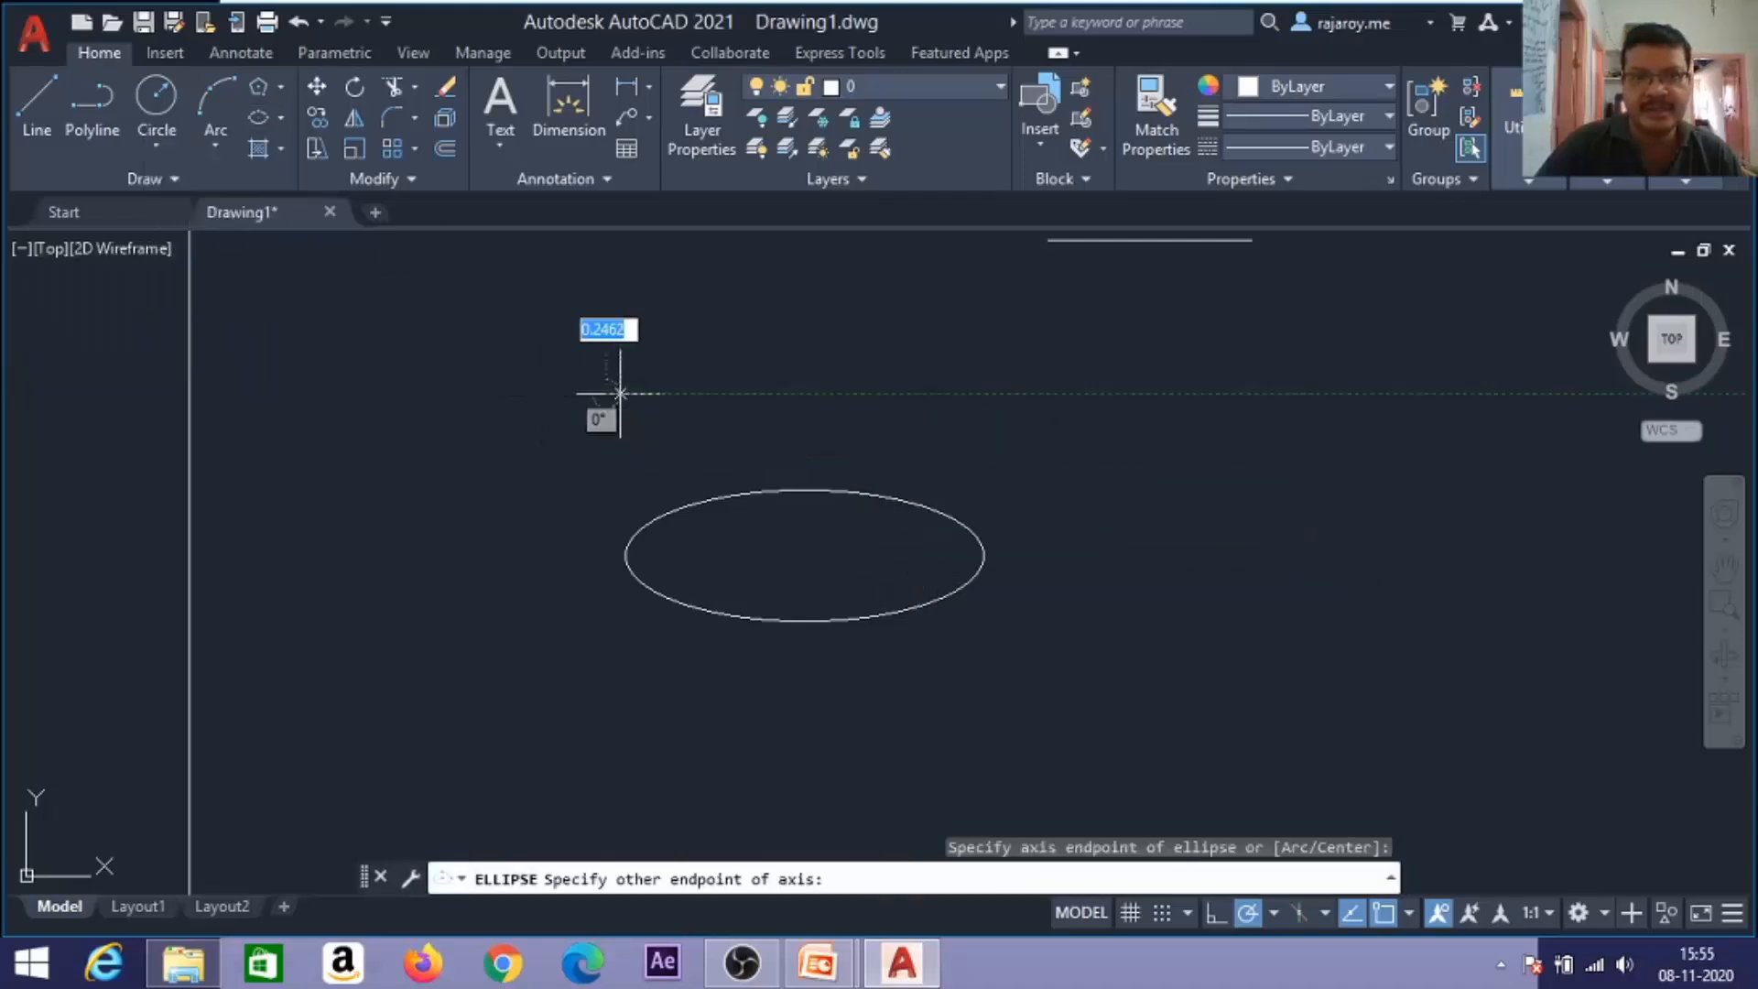
{"action": "left_click", "coordinate": [971, 394]}
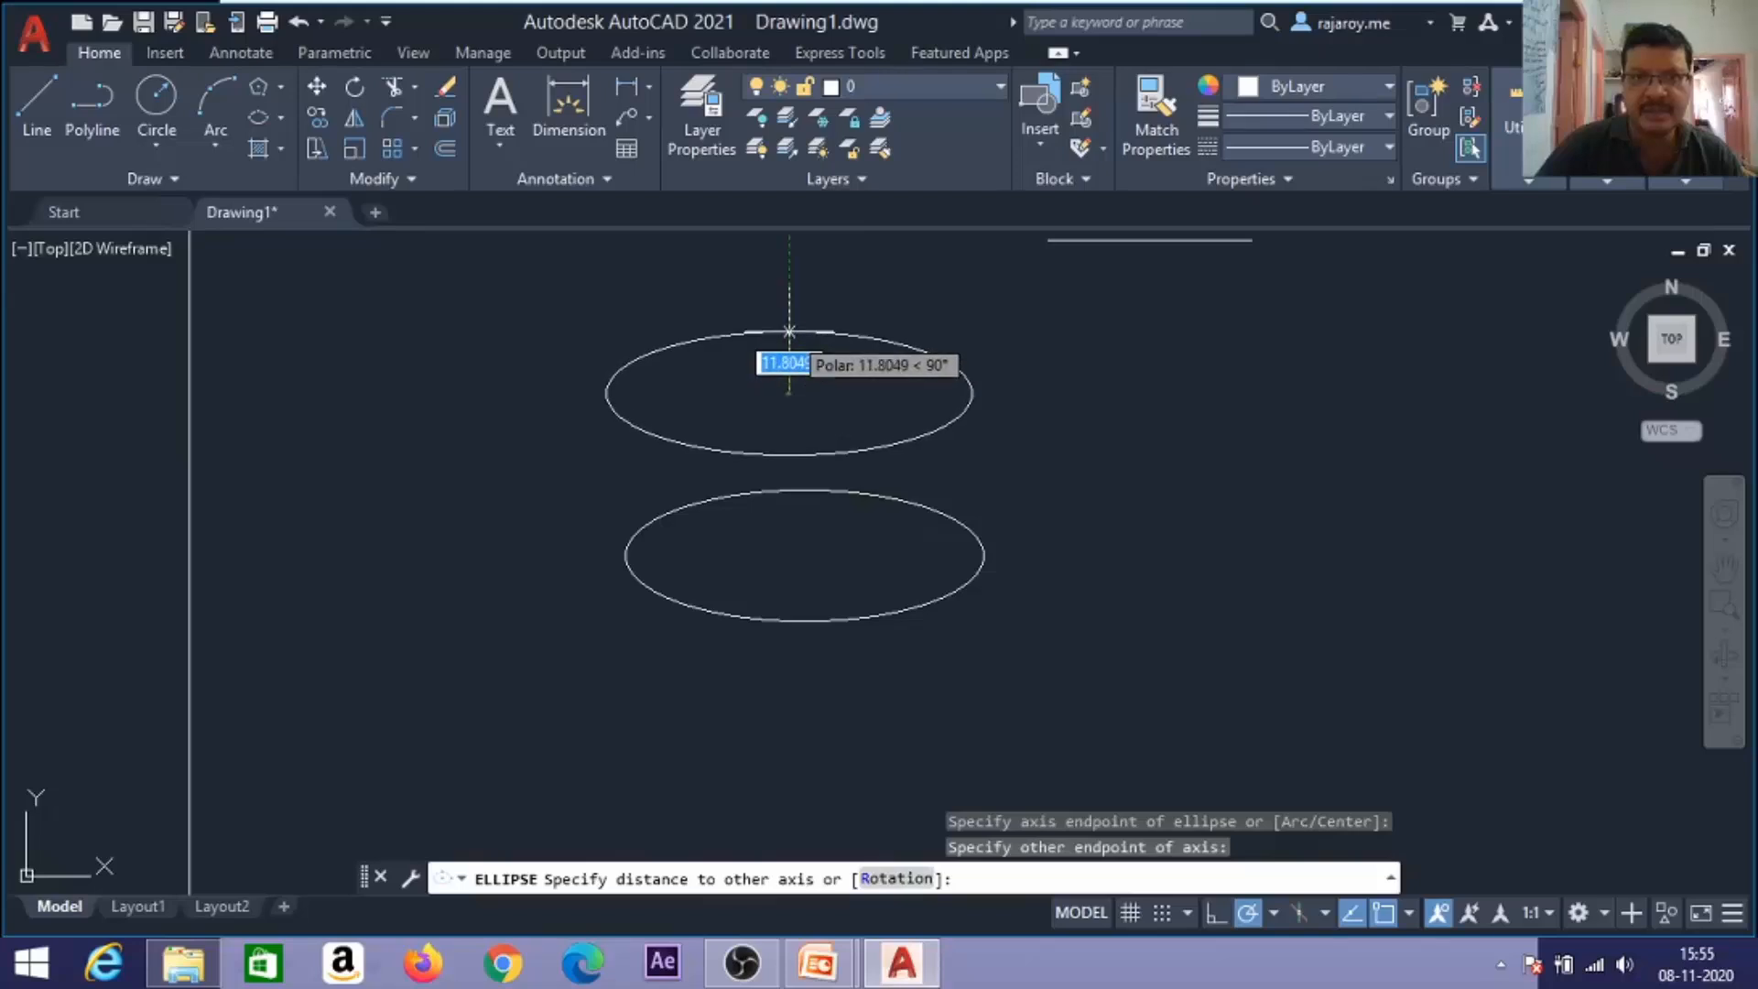
{"action": "left_click", "coordinate": [789, 332]}
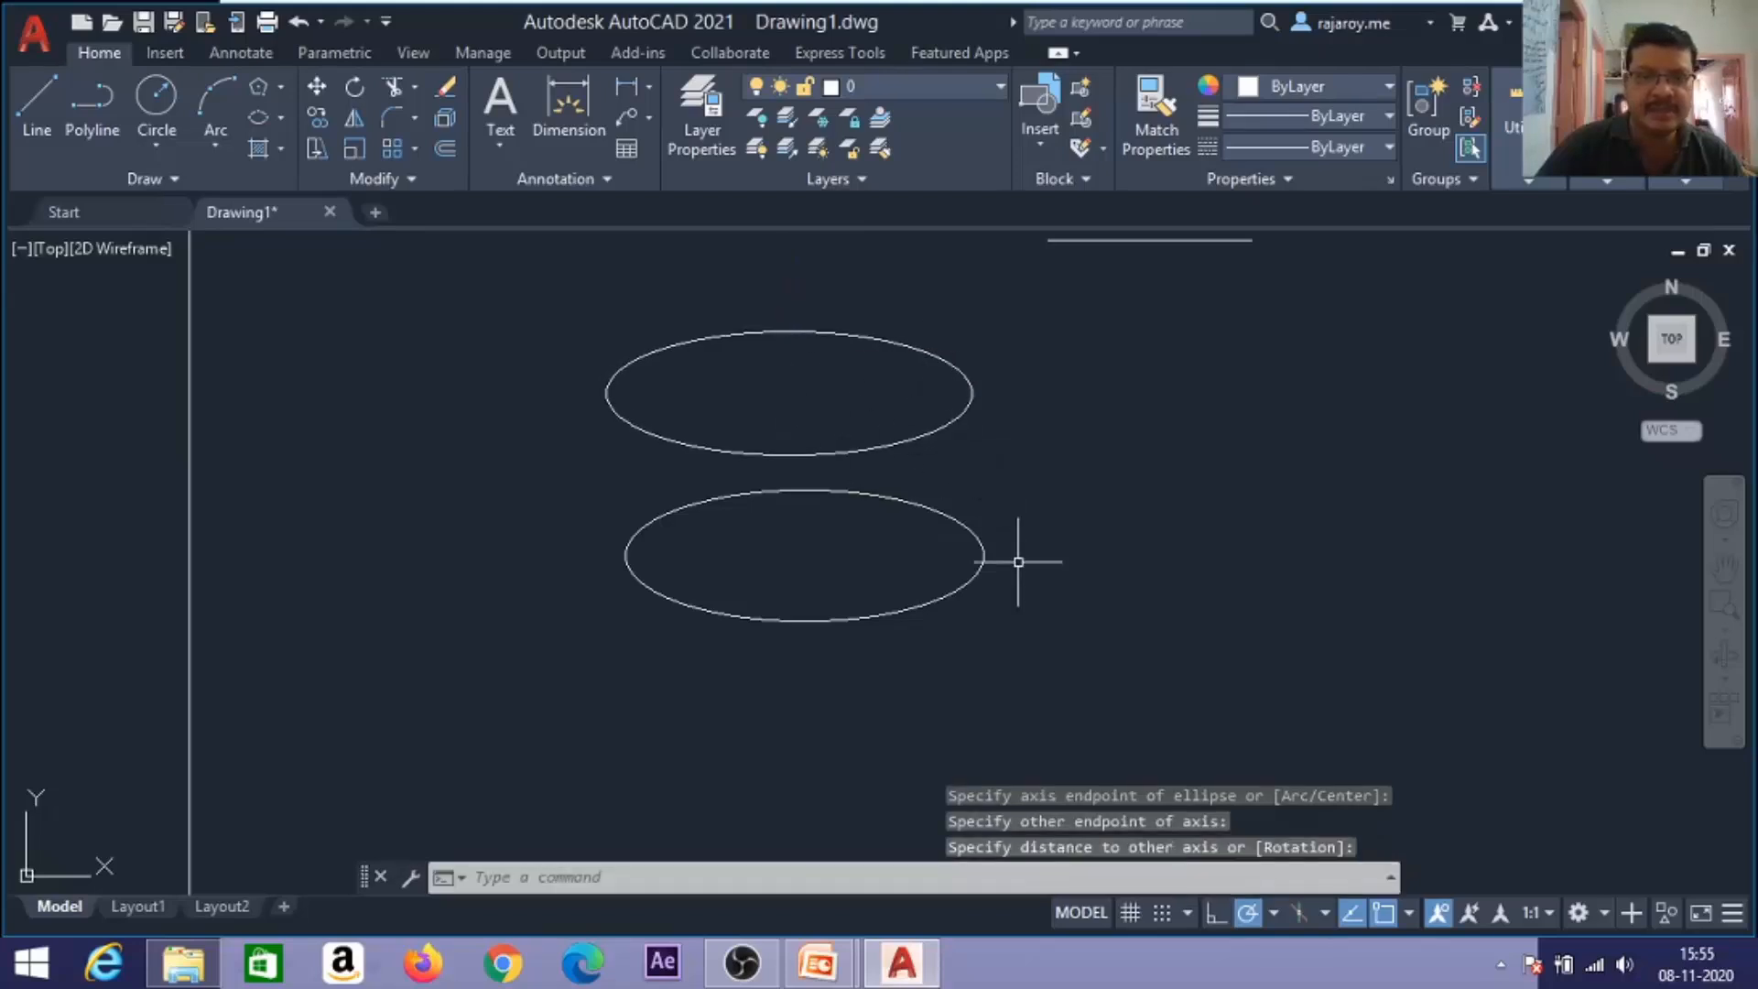
Erase both ellipses.
{"action": "left_click", "coordinate": [1051, 685]}
{"action": "left_click", "coordinate": [524, 300]}
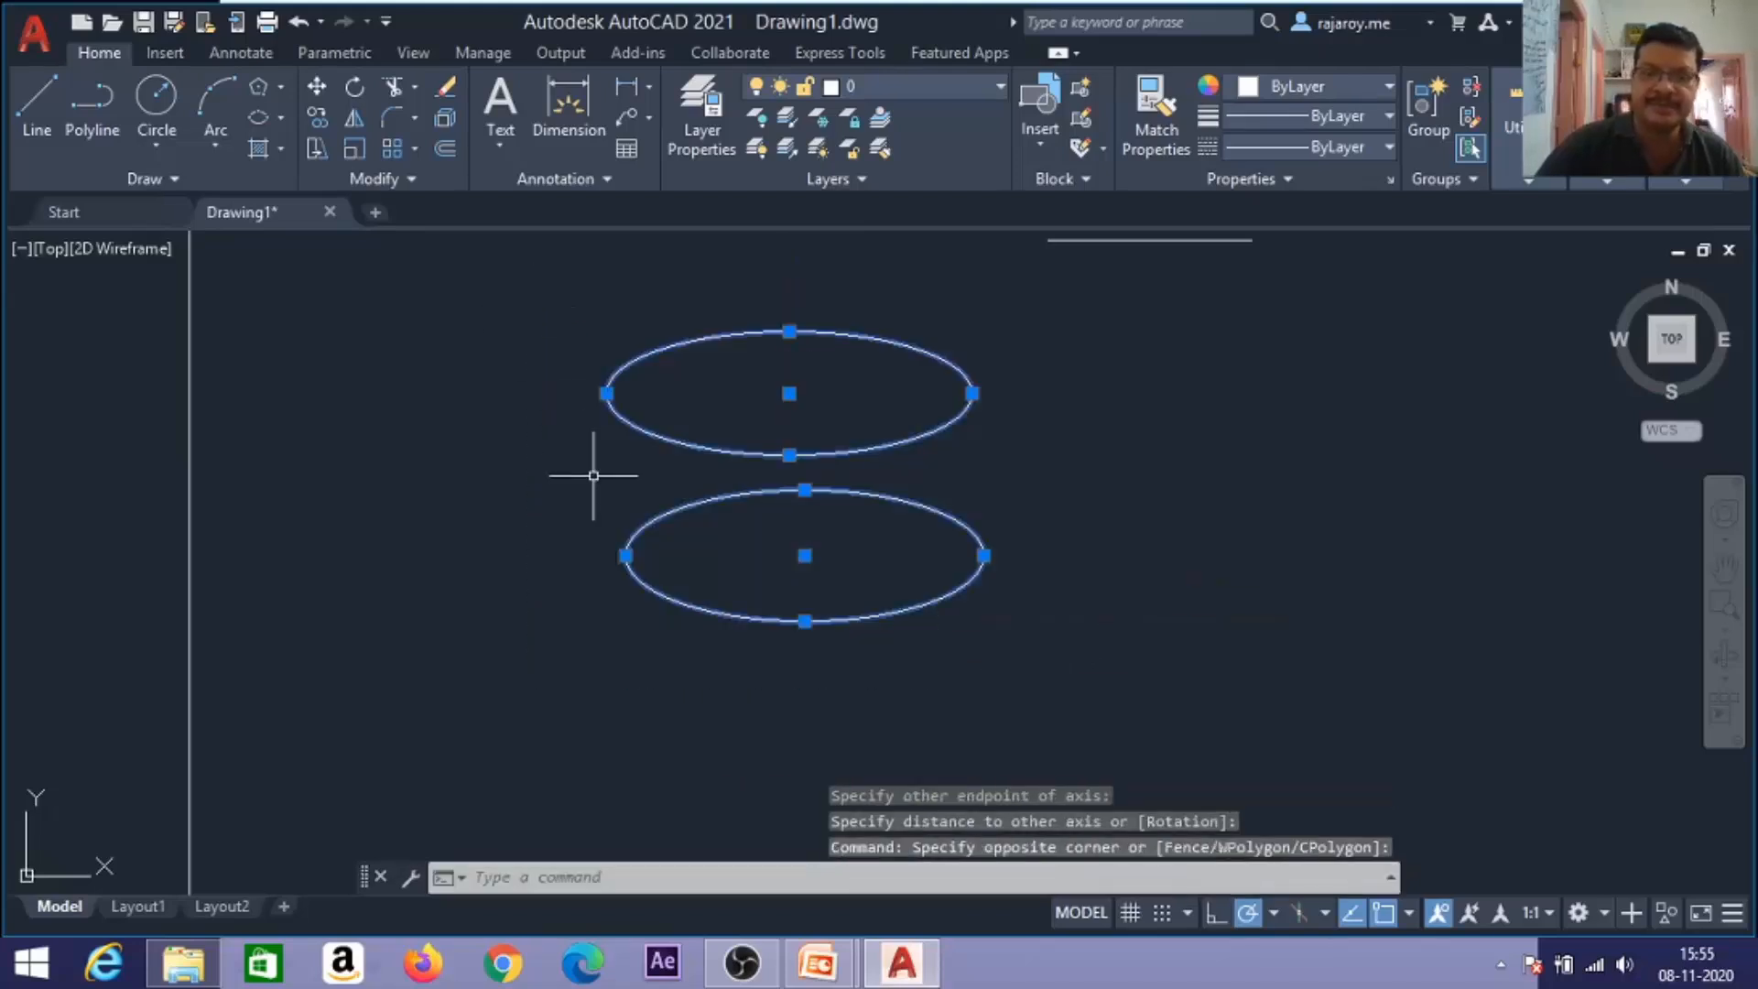
{"action": "key", "text": "Delete"}
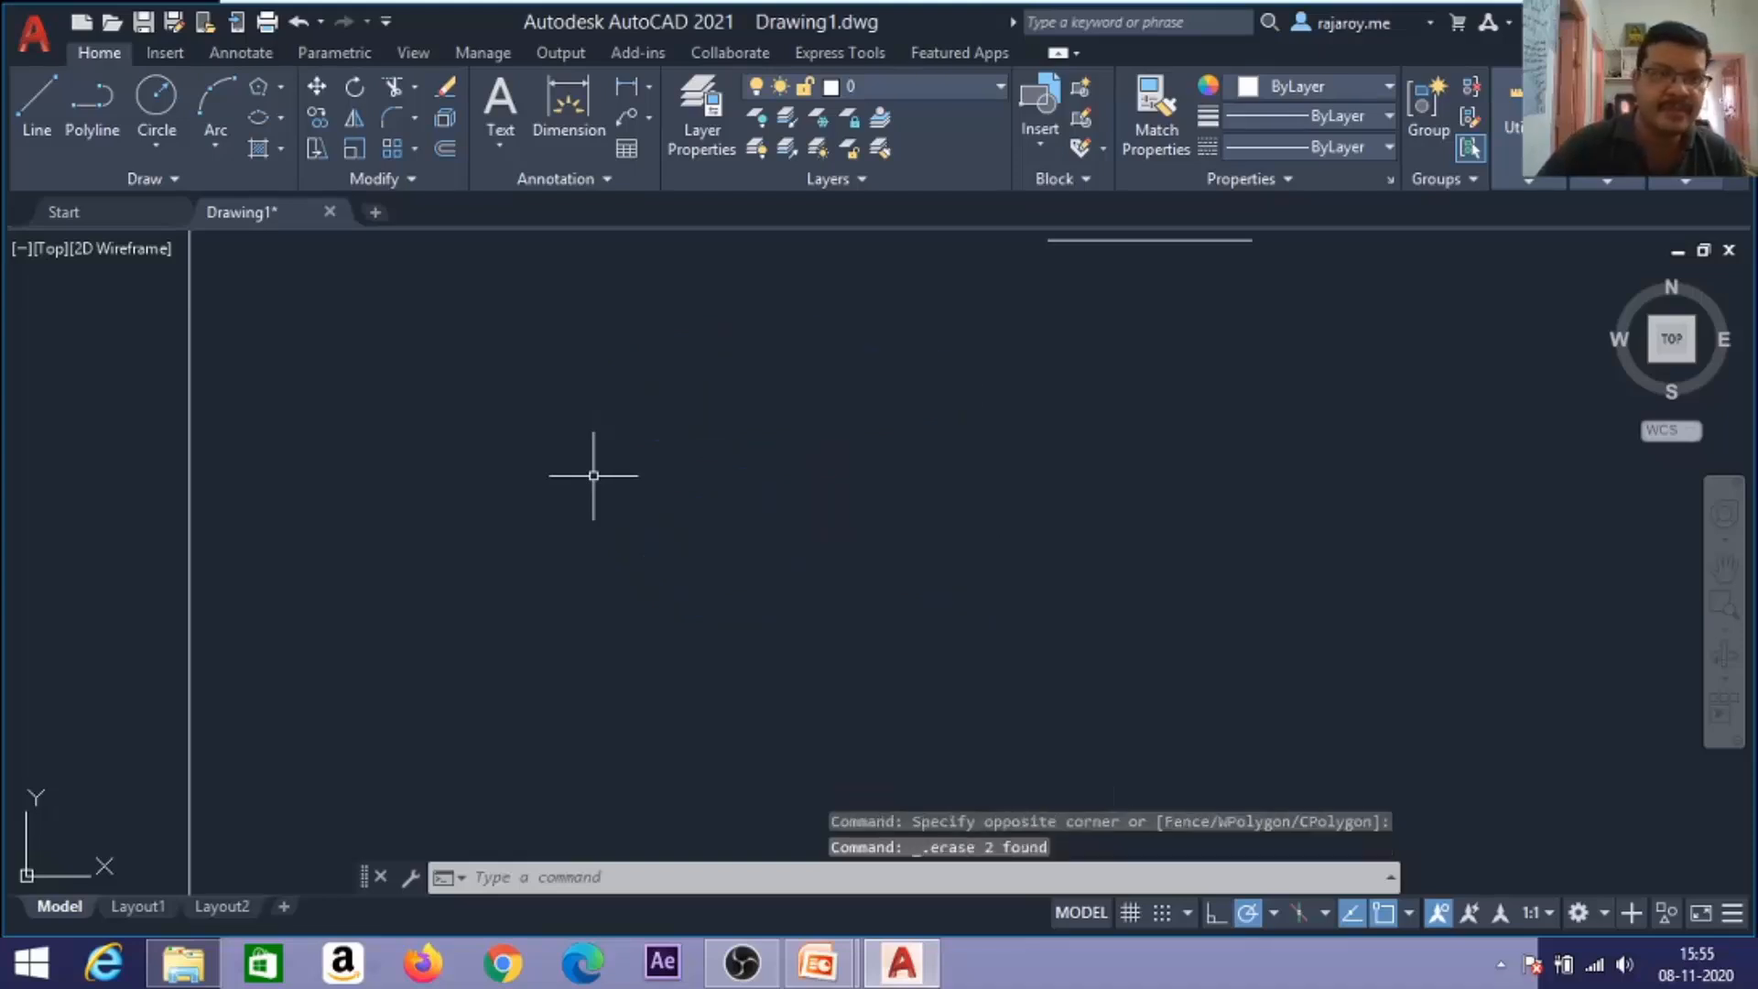
{"action": "left_click", "coordinate": [279, 152]}
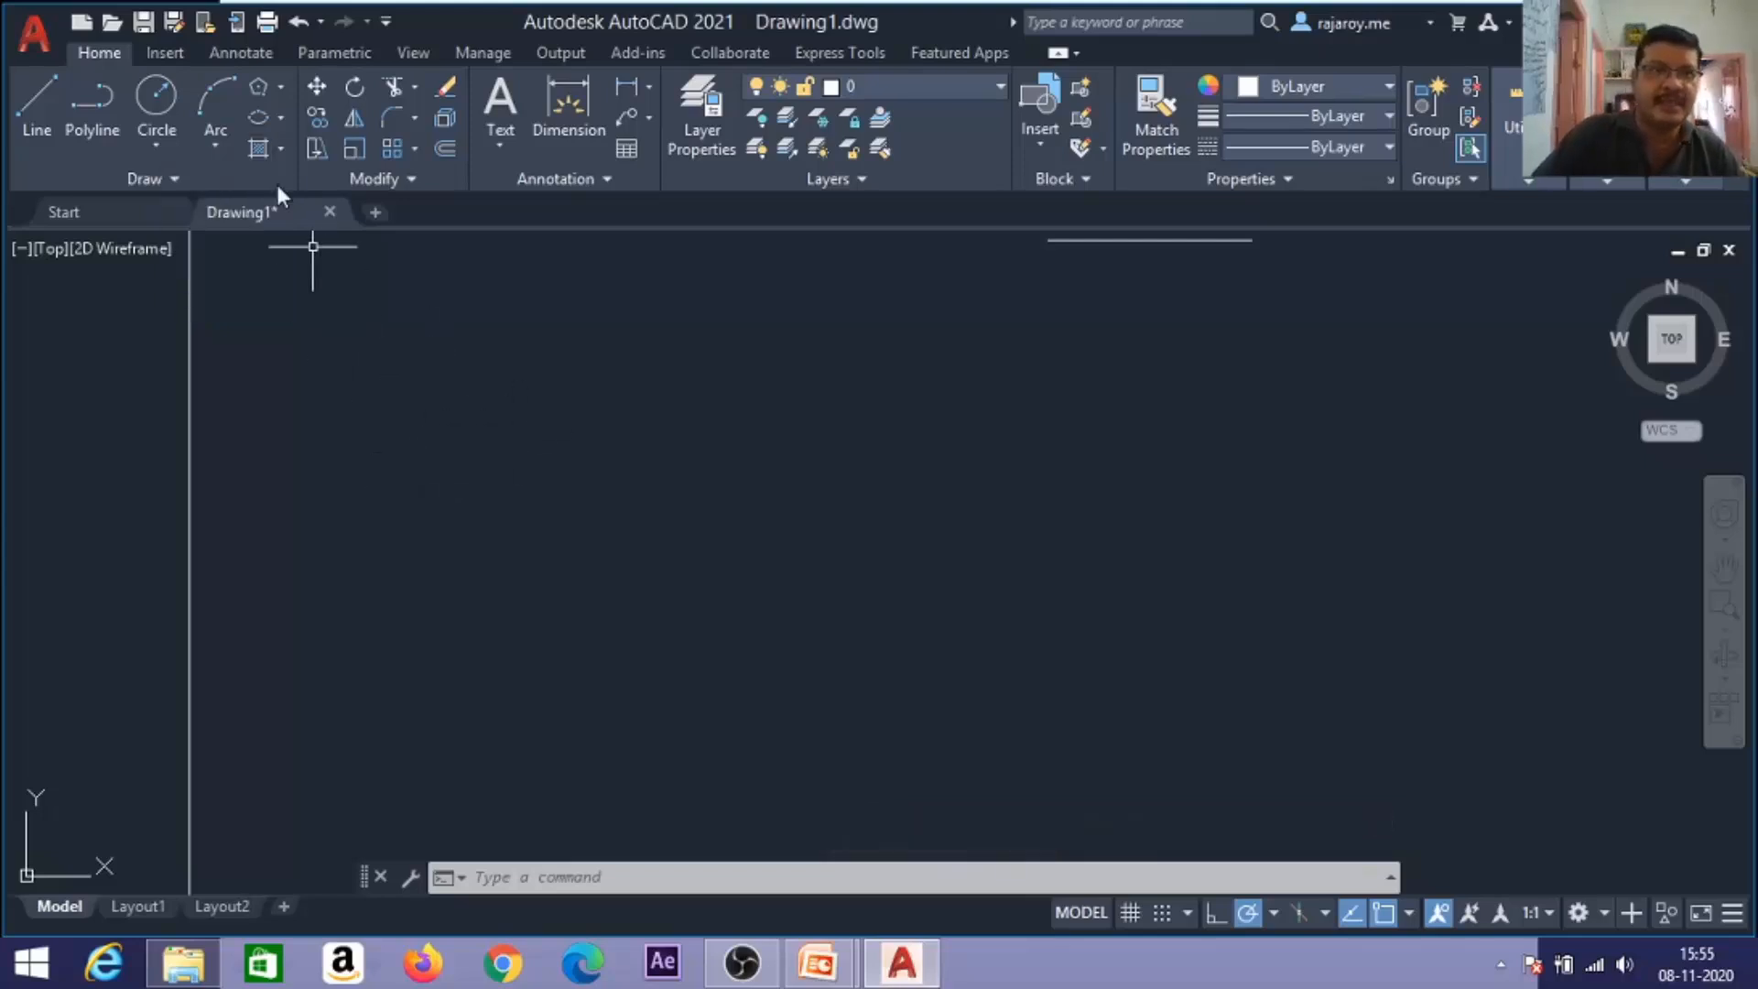
With ortho mode on, draw a line 150 mm to the right along the lower part of the area, continuing 75 mm upward.
{"action": "left_click", "coordinate": [36, 97]}
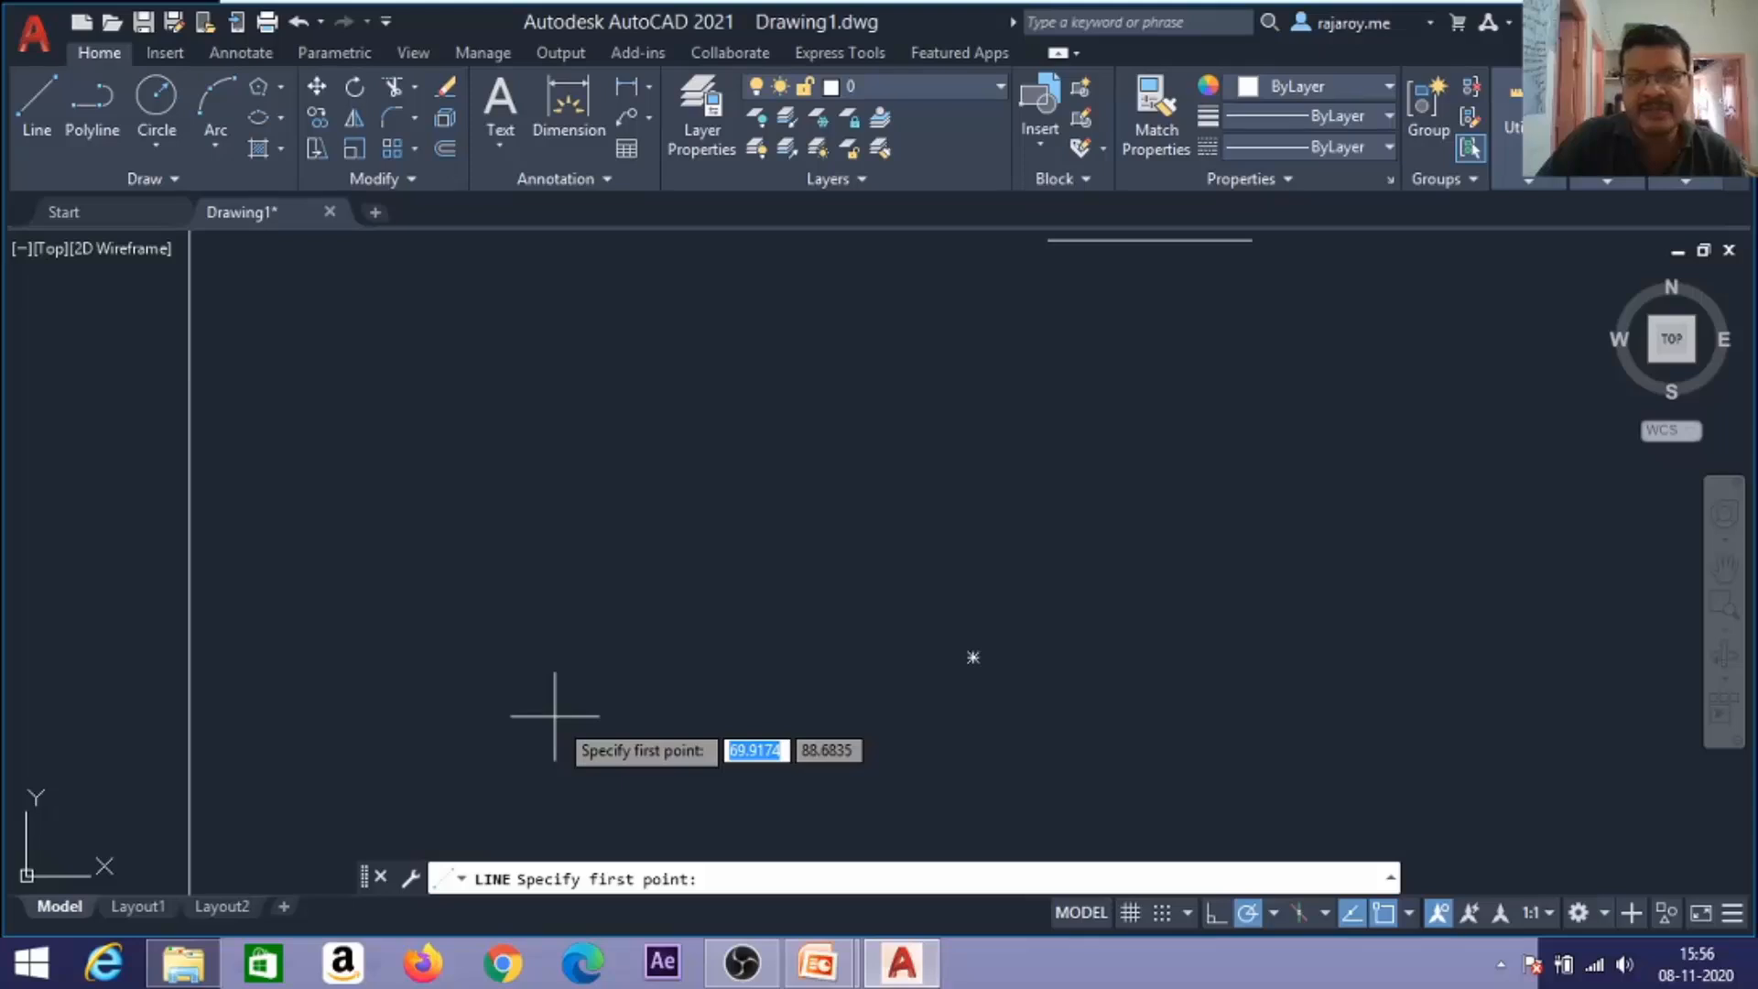
{"action": "left_click", "coordinate": [604, 728]}
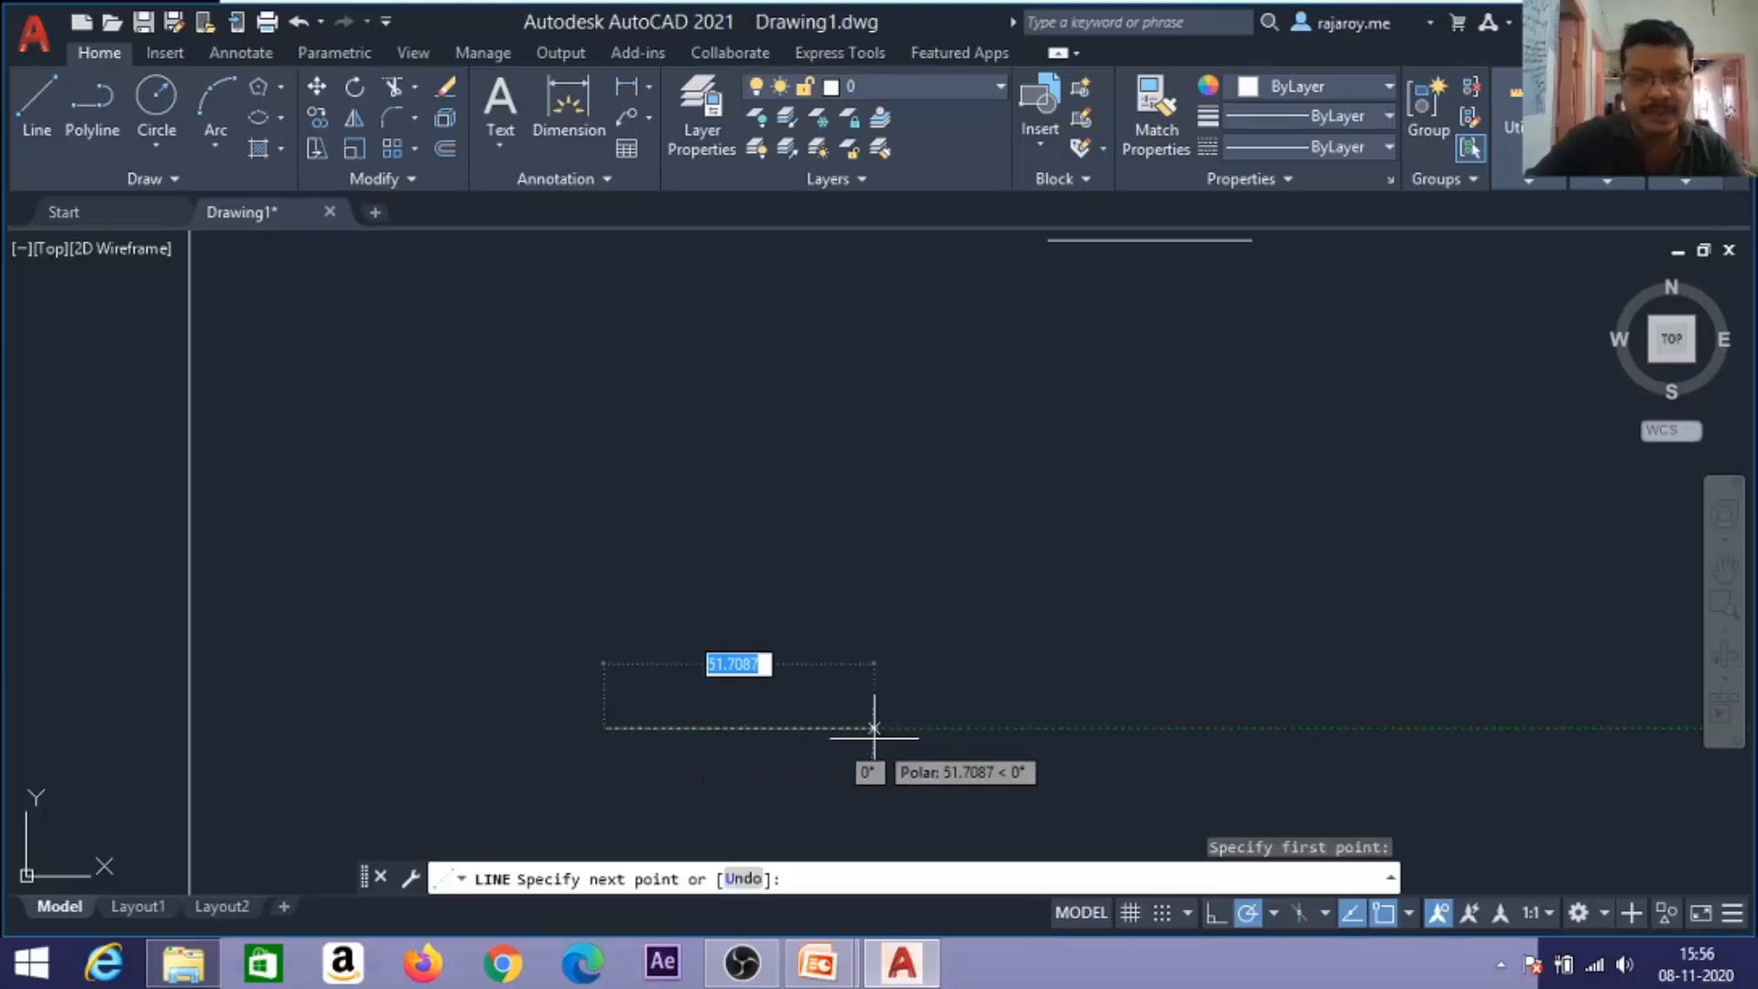
{"action": "key", "text": "F8"}
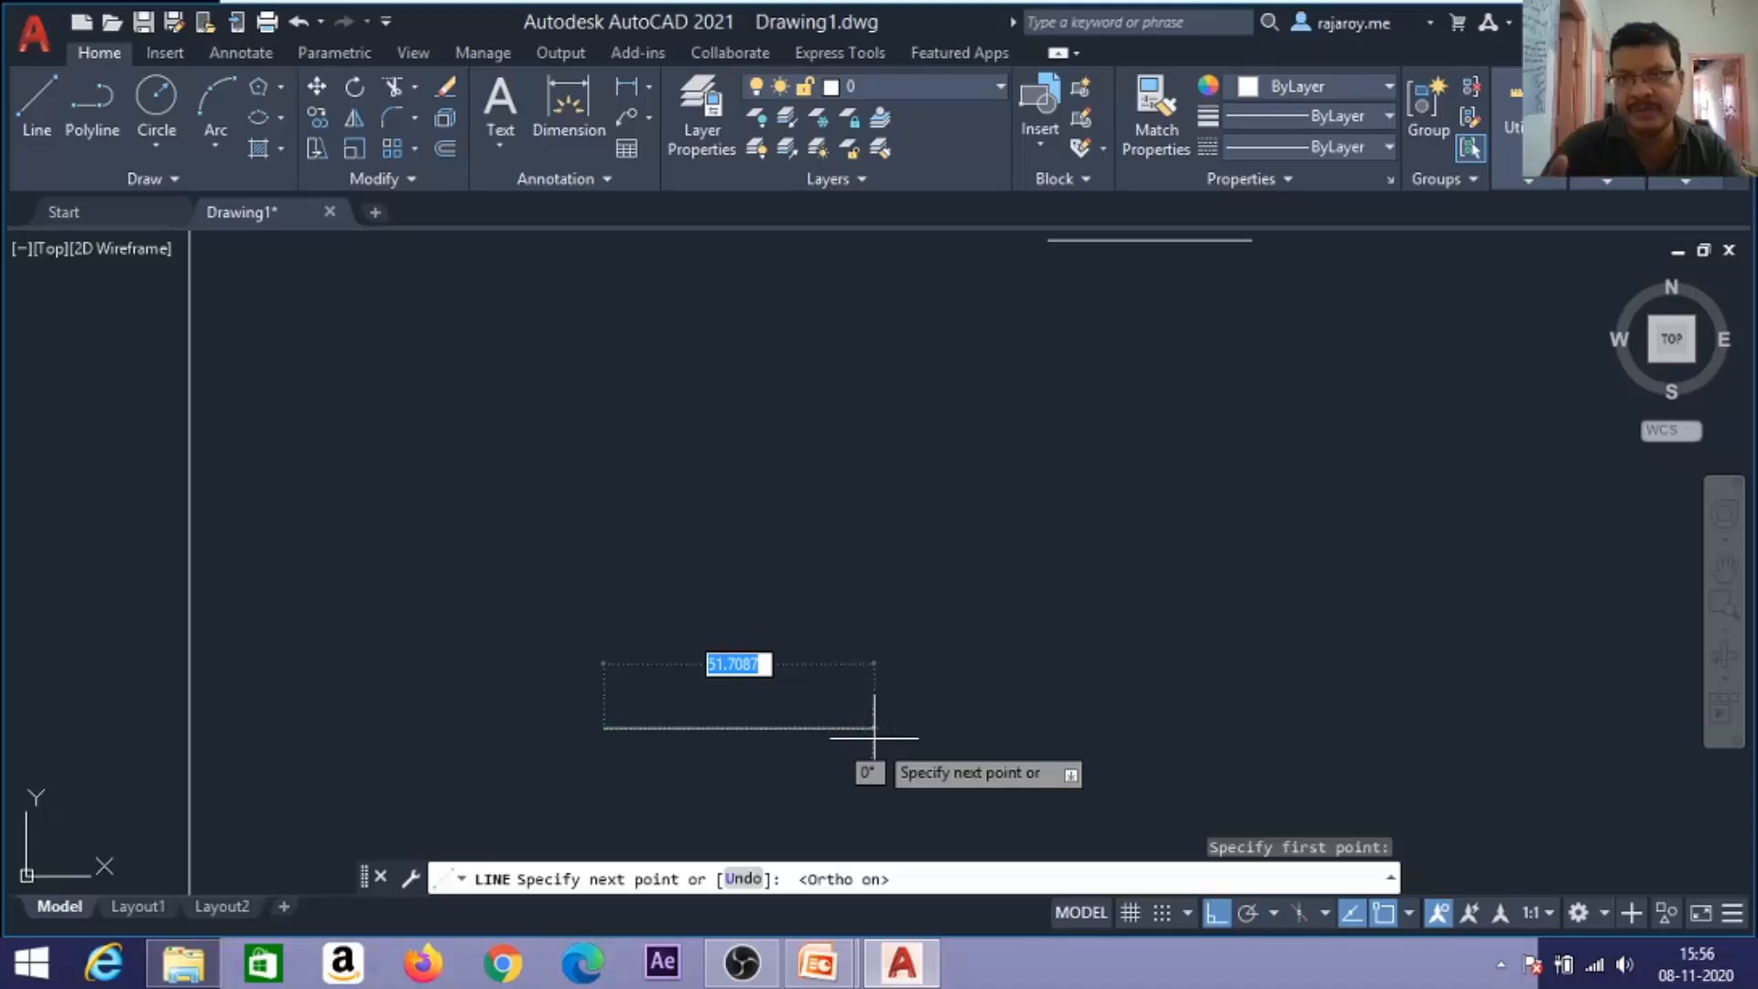
{"action": "type", "text": "150"}
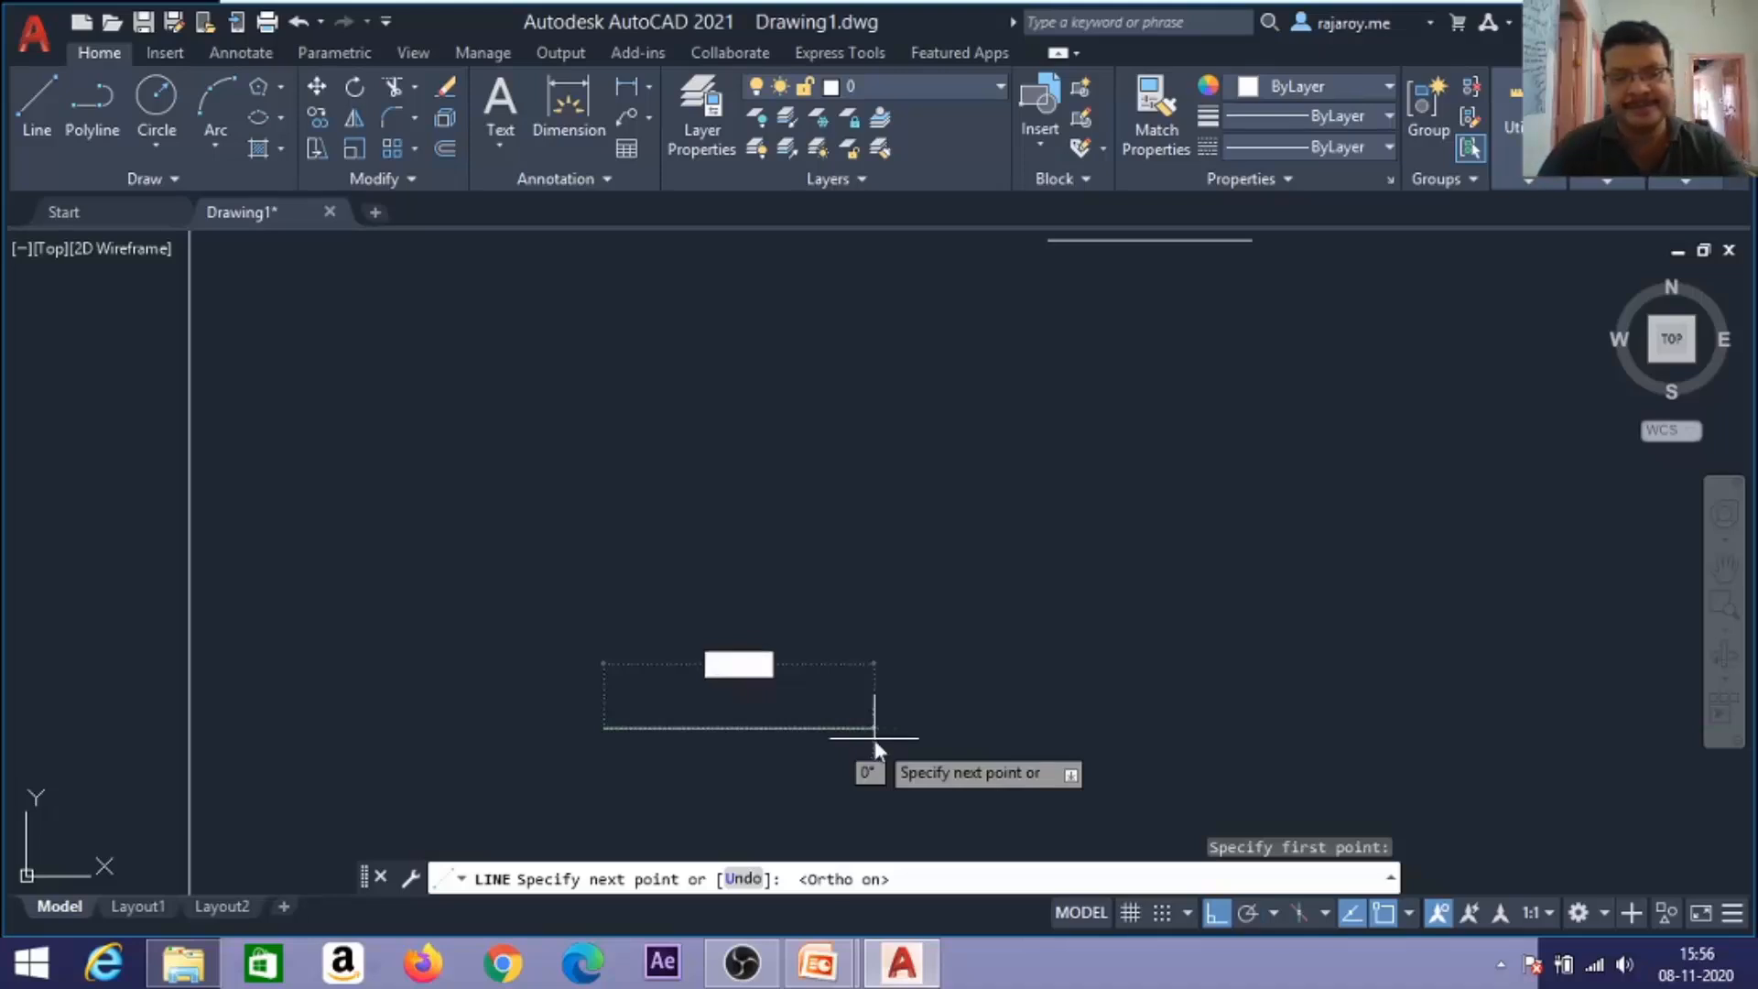
{"action": "key", "text": "Return"}
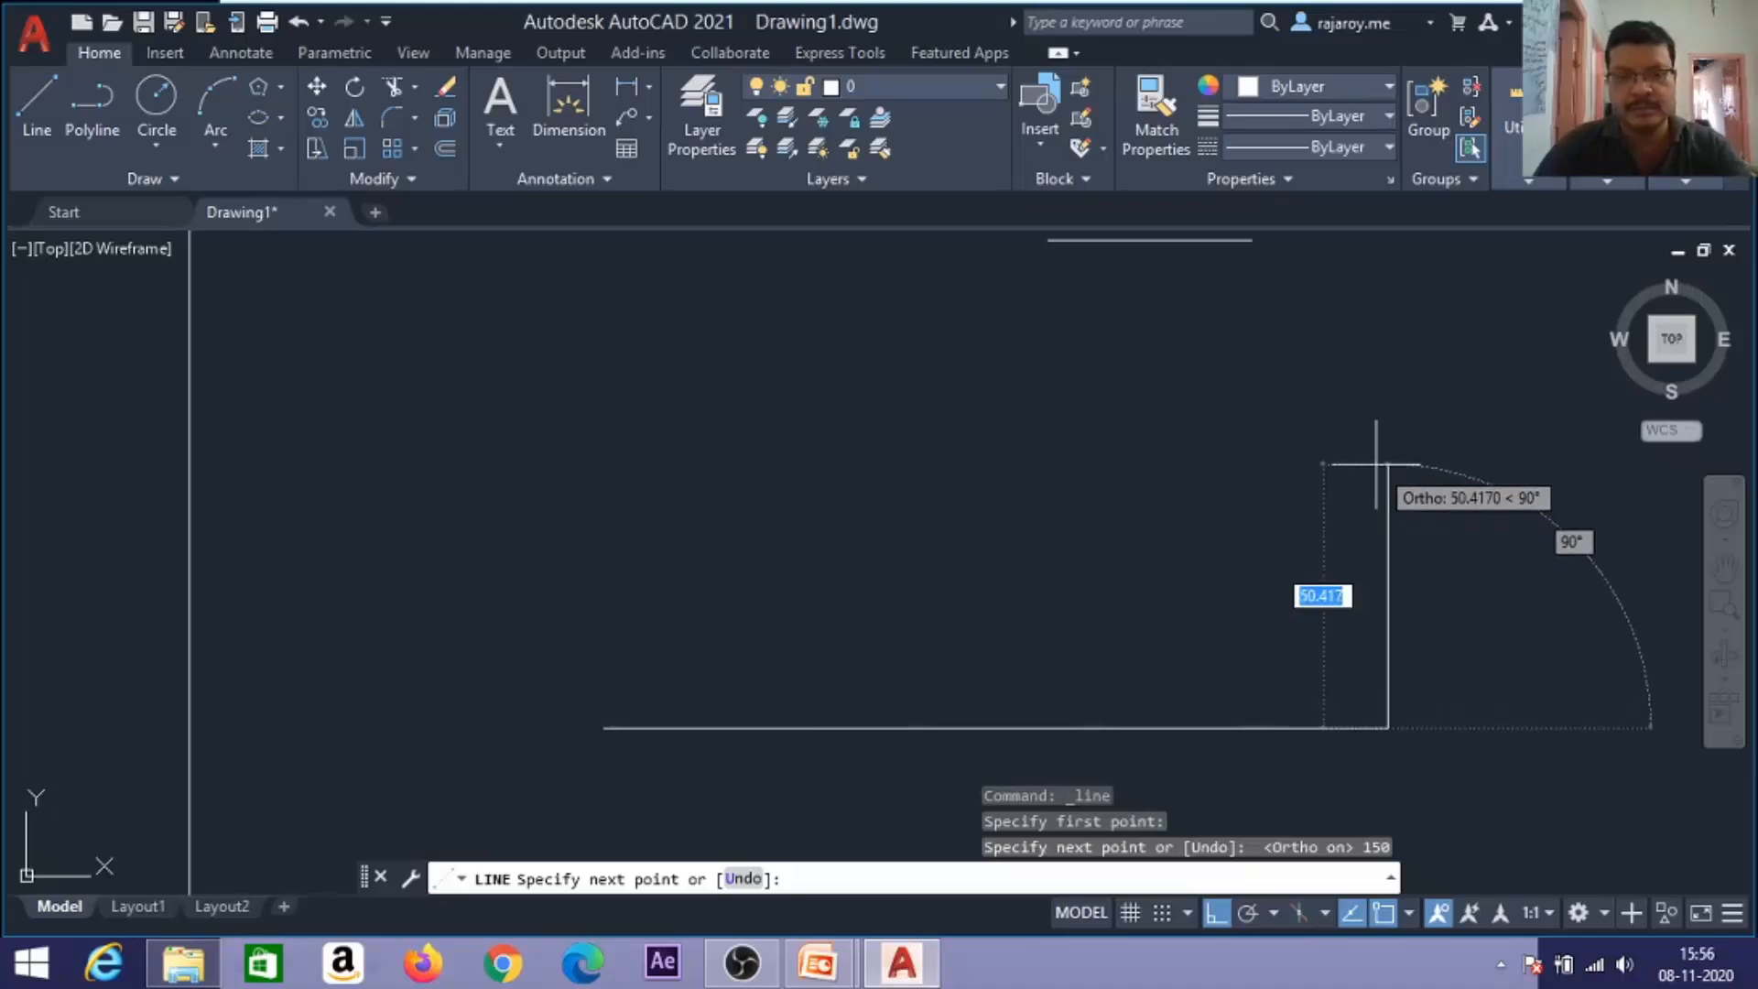
{"action": "type", "text": "75"}
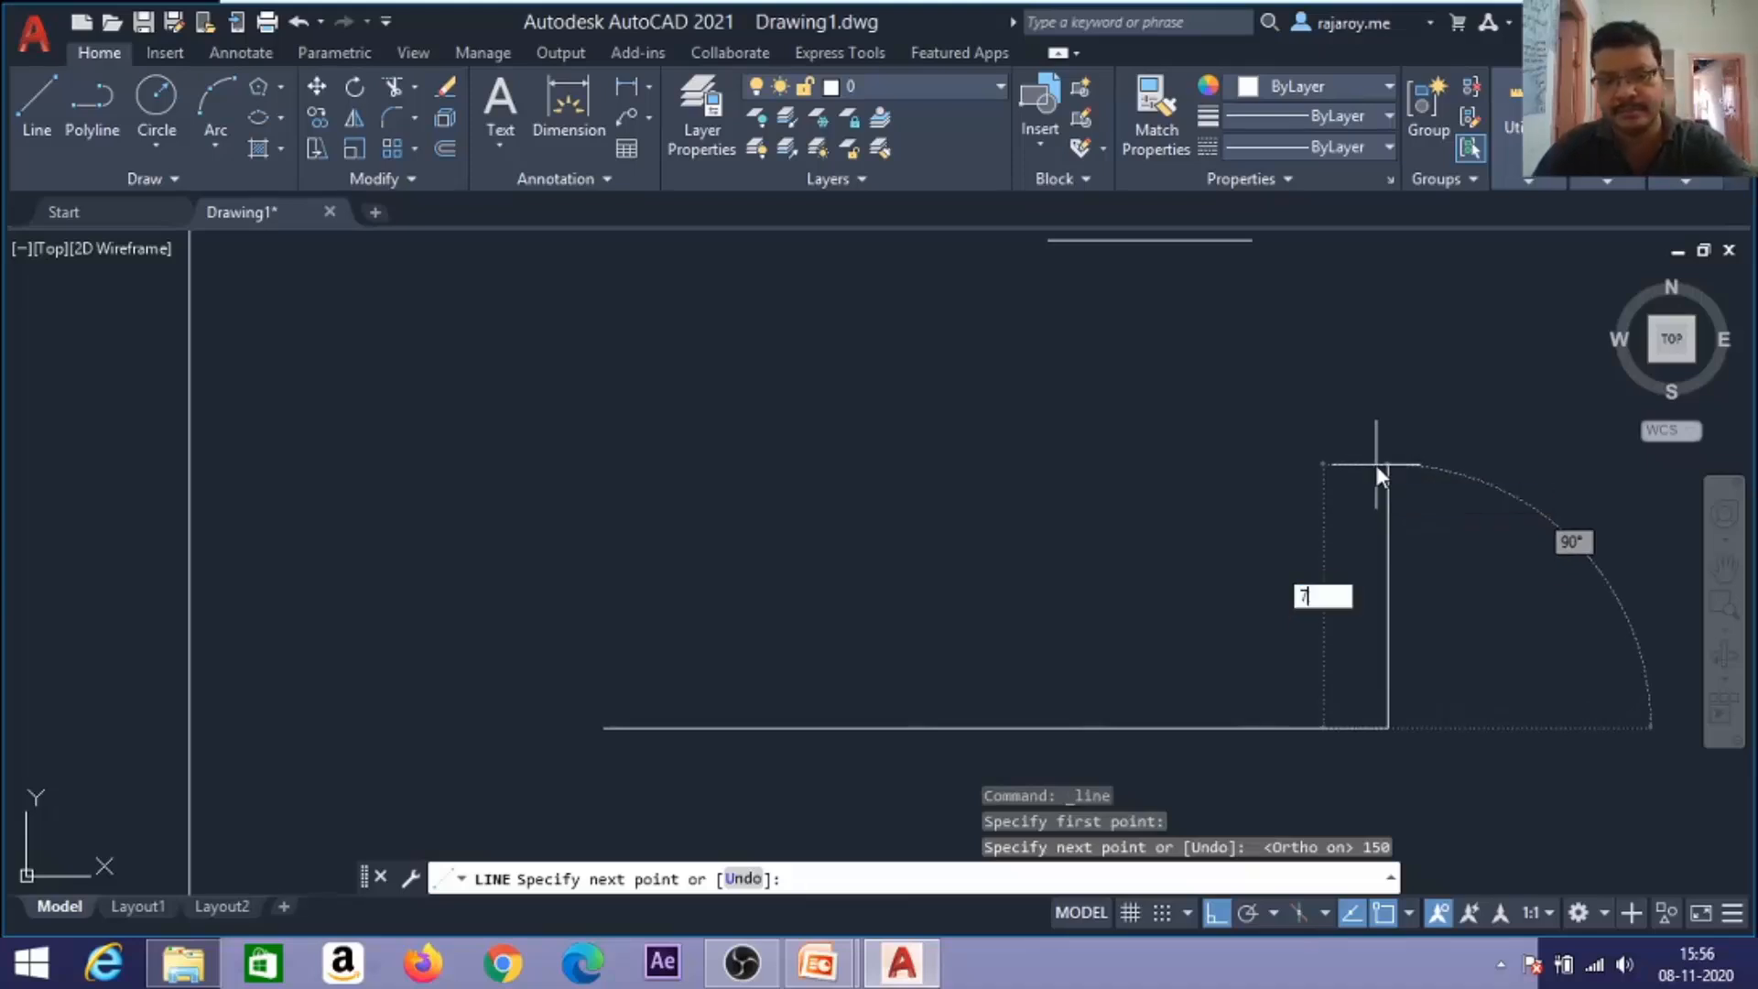
{"action": "key", "text": "Return"}
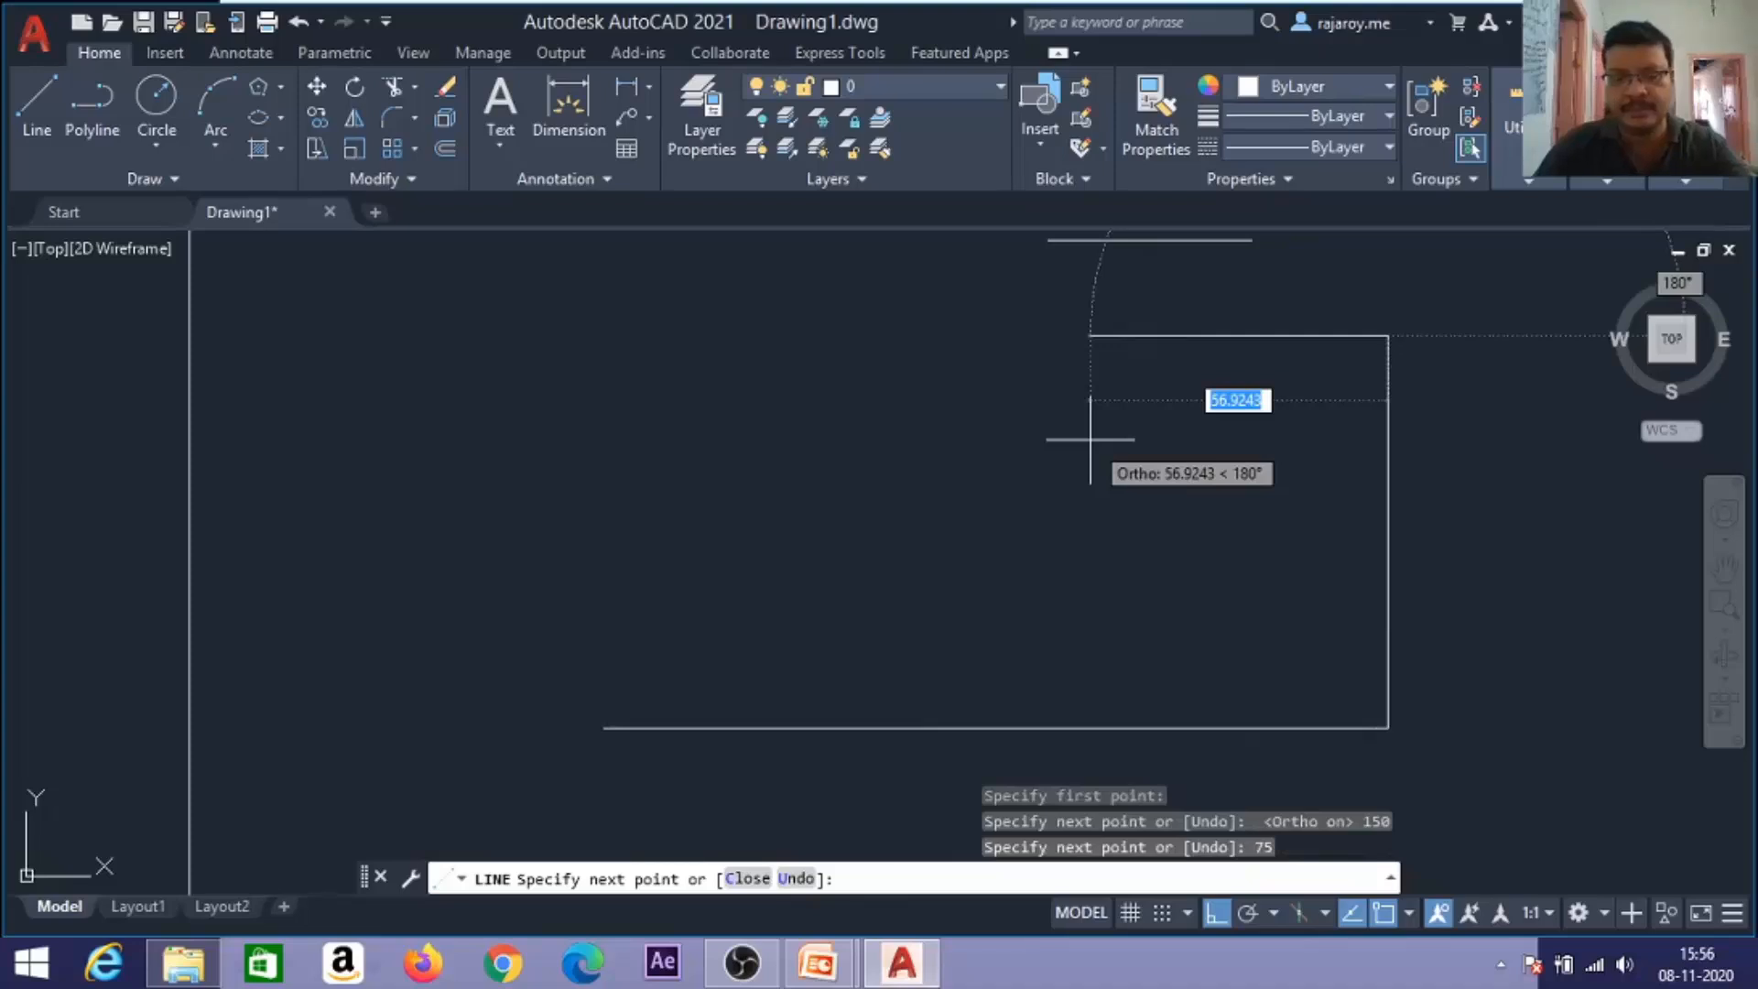
Continue the outline from its upper-right corner with two descending steps, each 50 mm to the left and 25 mm down.
{"action": "type", "text": "50"}
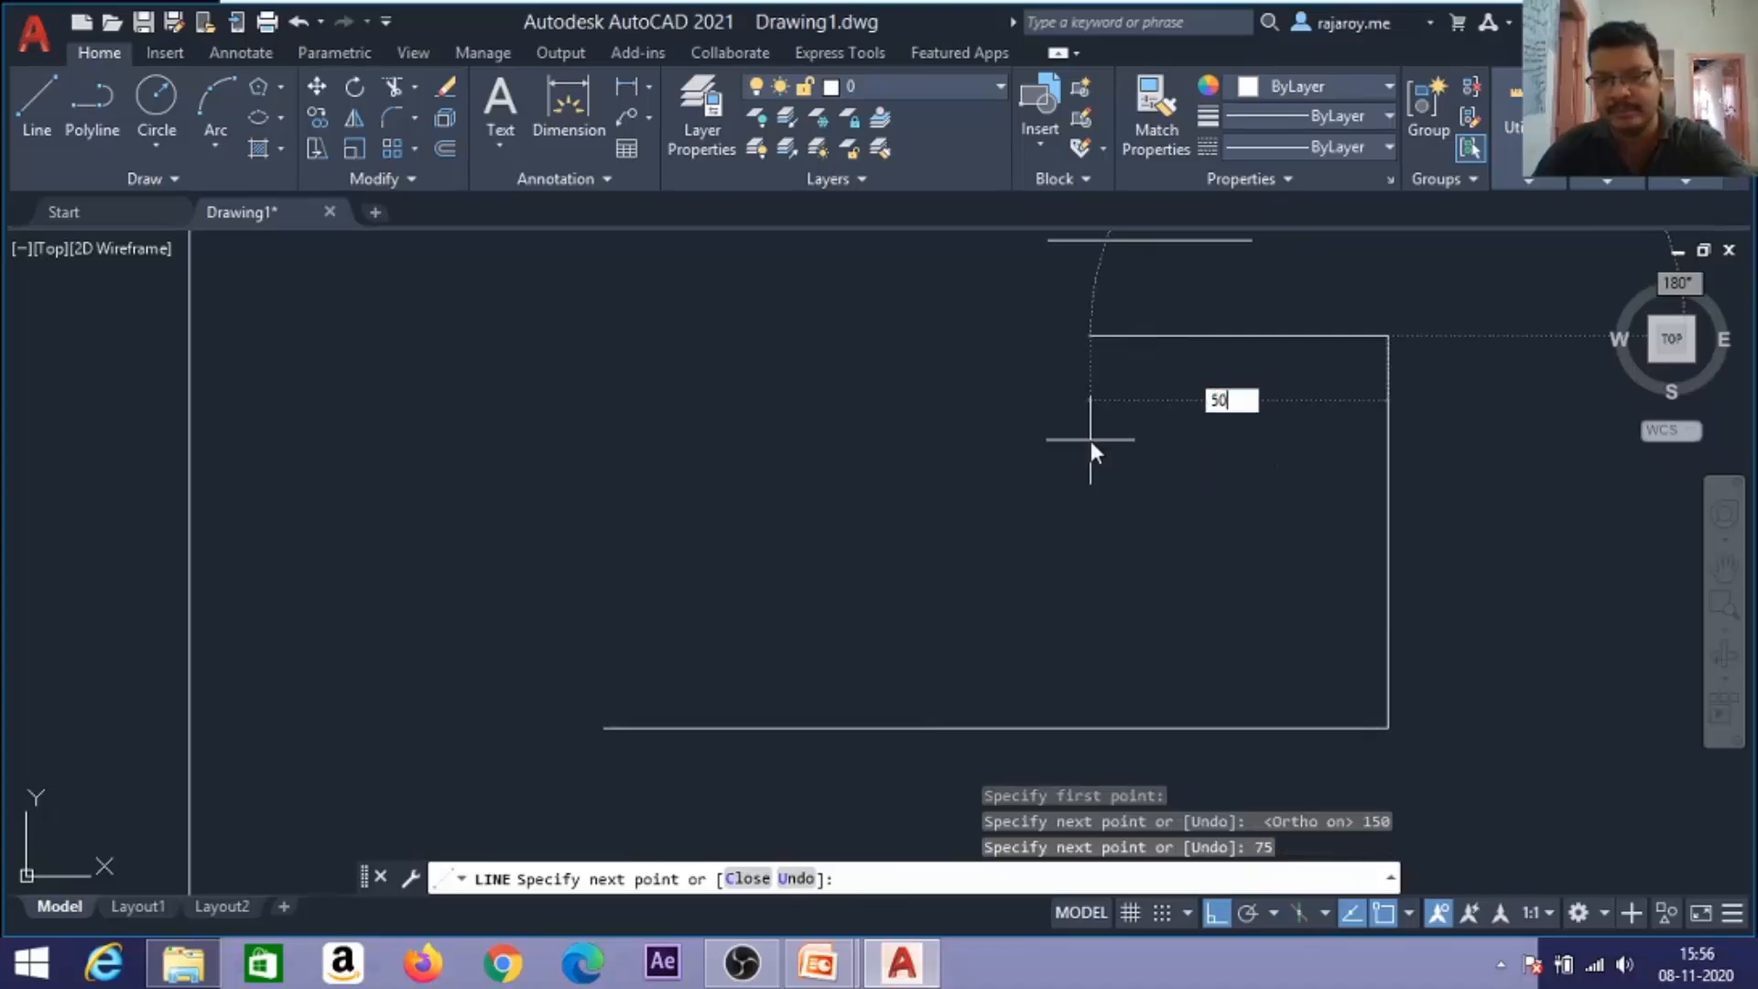
{"action": "key", "text": "Return"}
{"action": "type", "text": "25"}
{"action": "key", "text": "Return"}
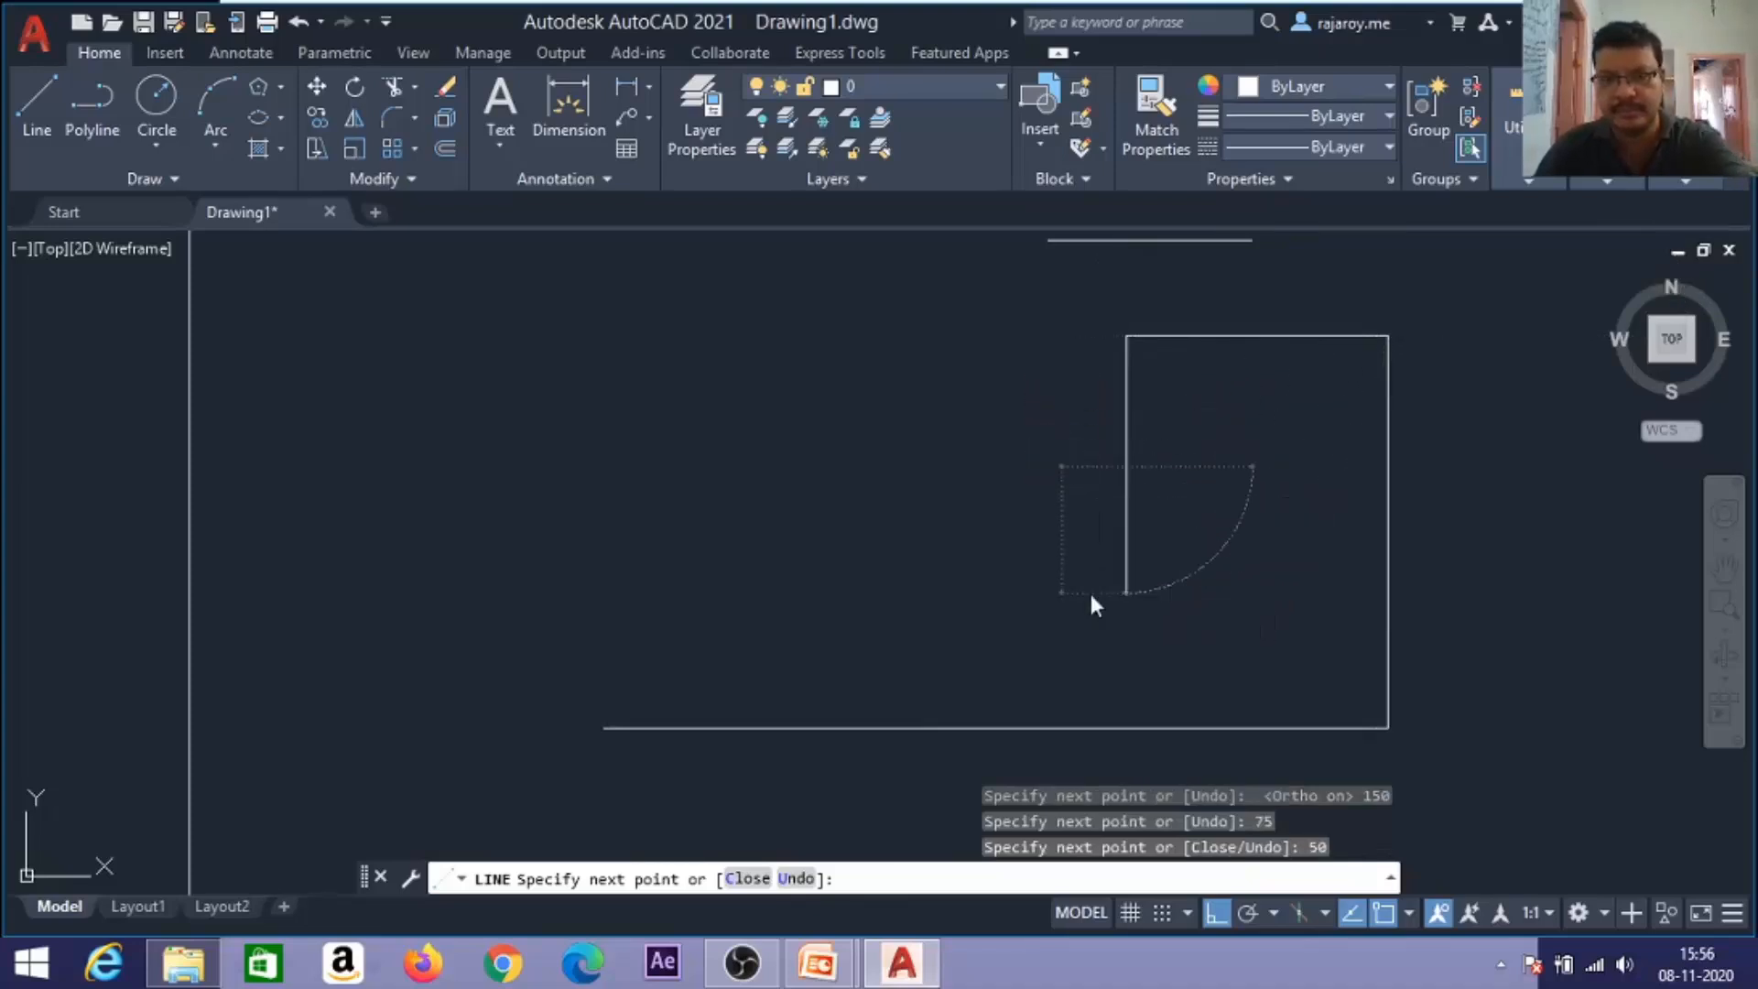
{"action": "type", "text": "50"}
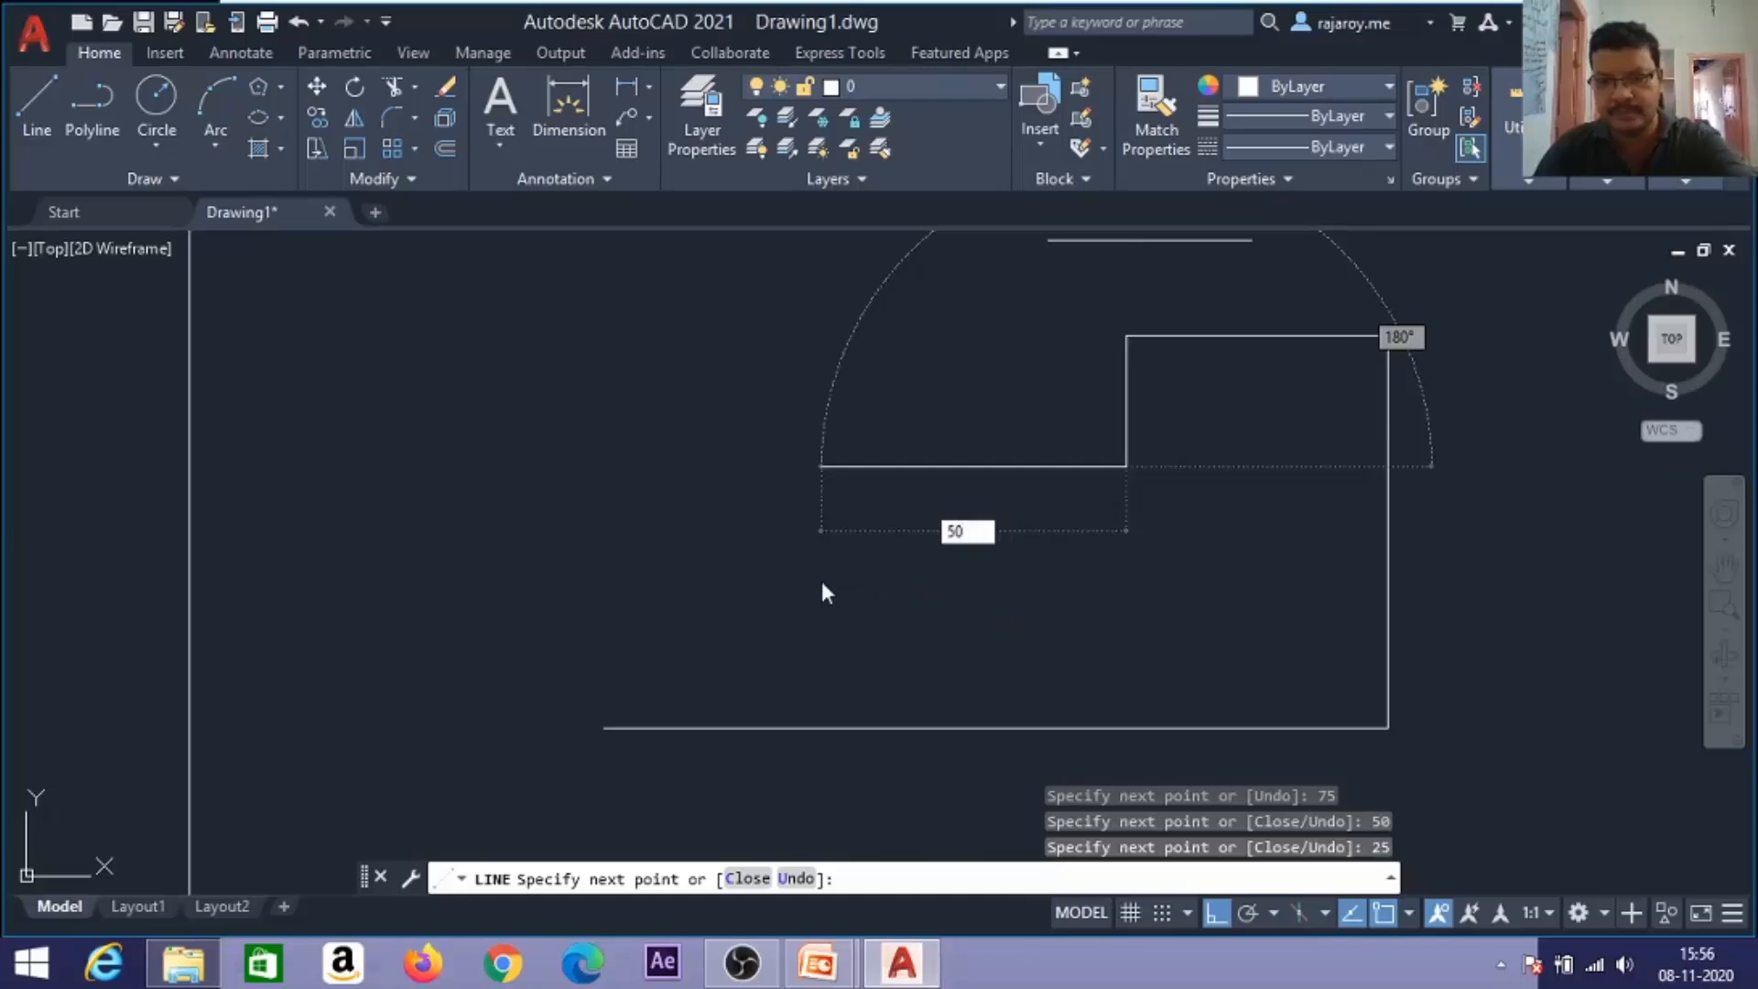
{"action": "key", "text": "Return"}
{"action": "type", "text": "25"}
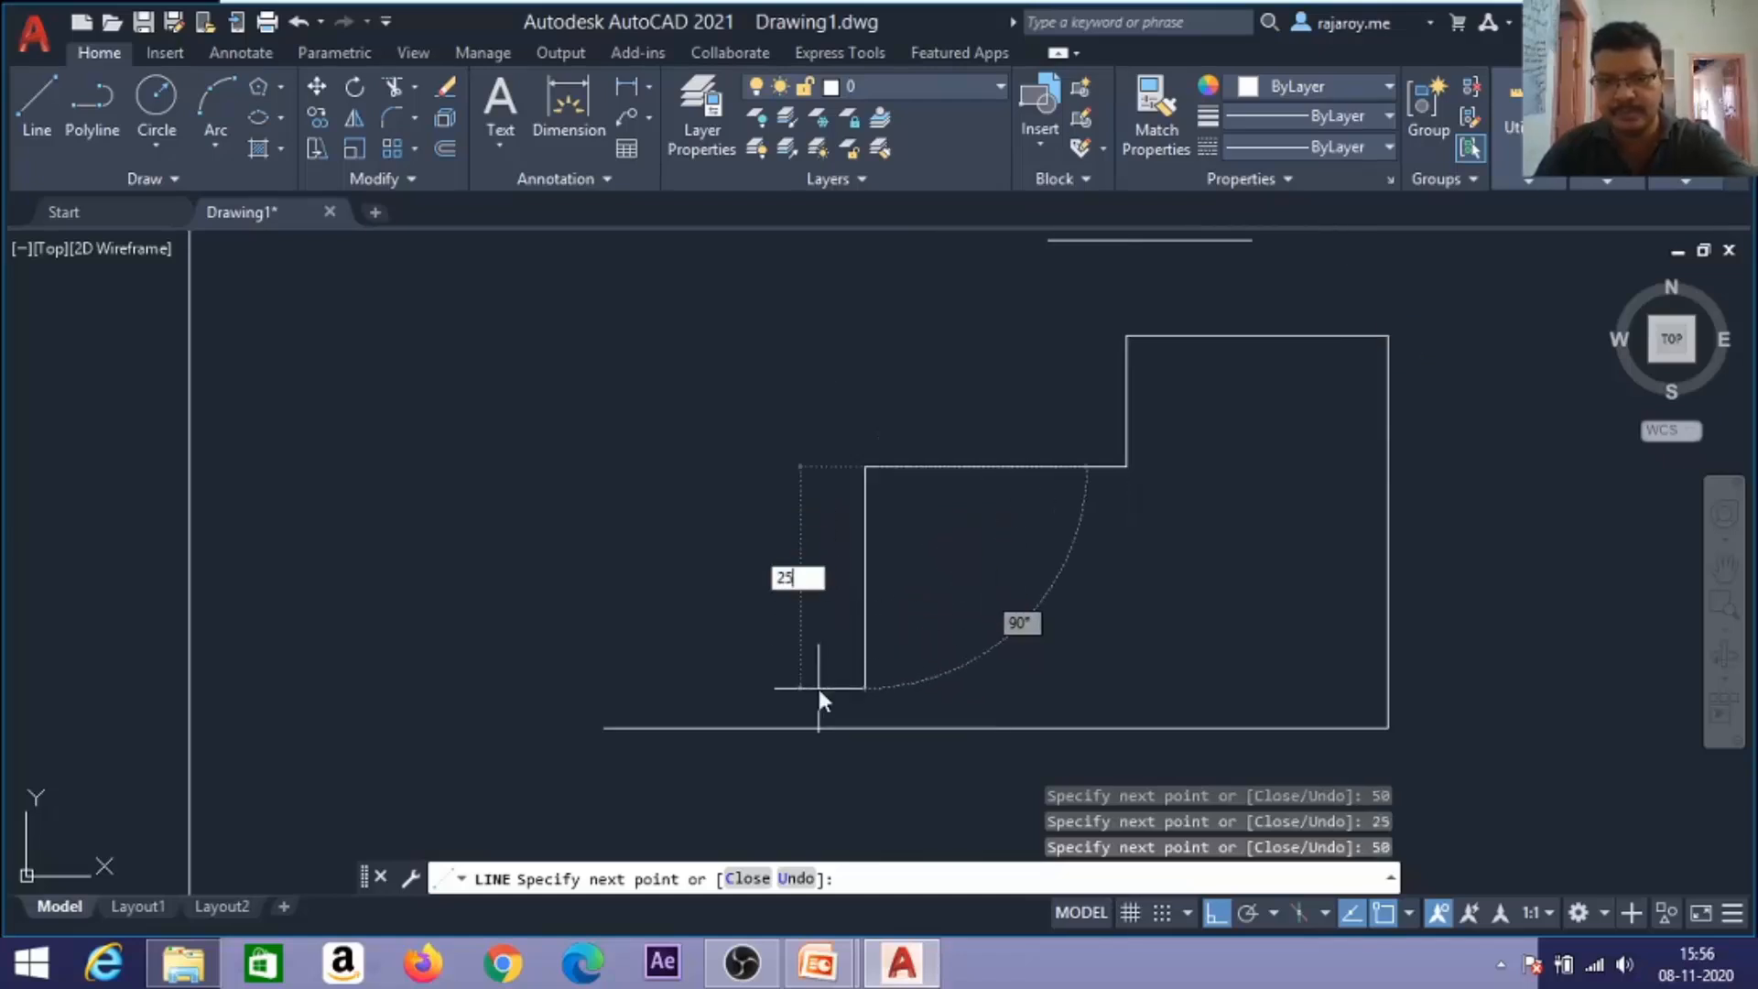
{"action": "key", "text": "Return"}
Close the stepped outline with a segment 50 mm to the left and 25 mm down to the start point, ending the line.
{"action": "type", "text": "50"}
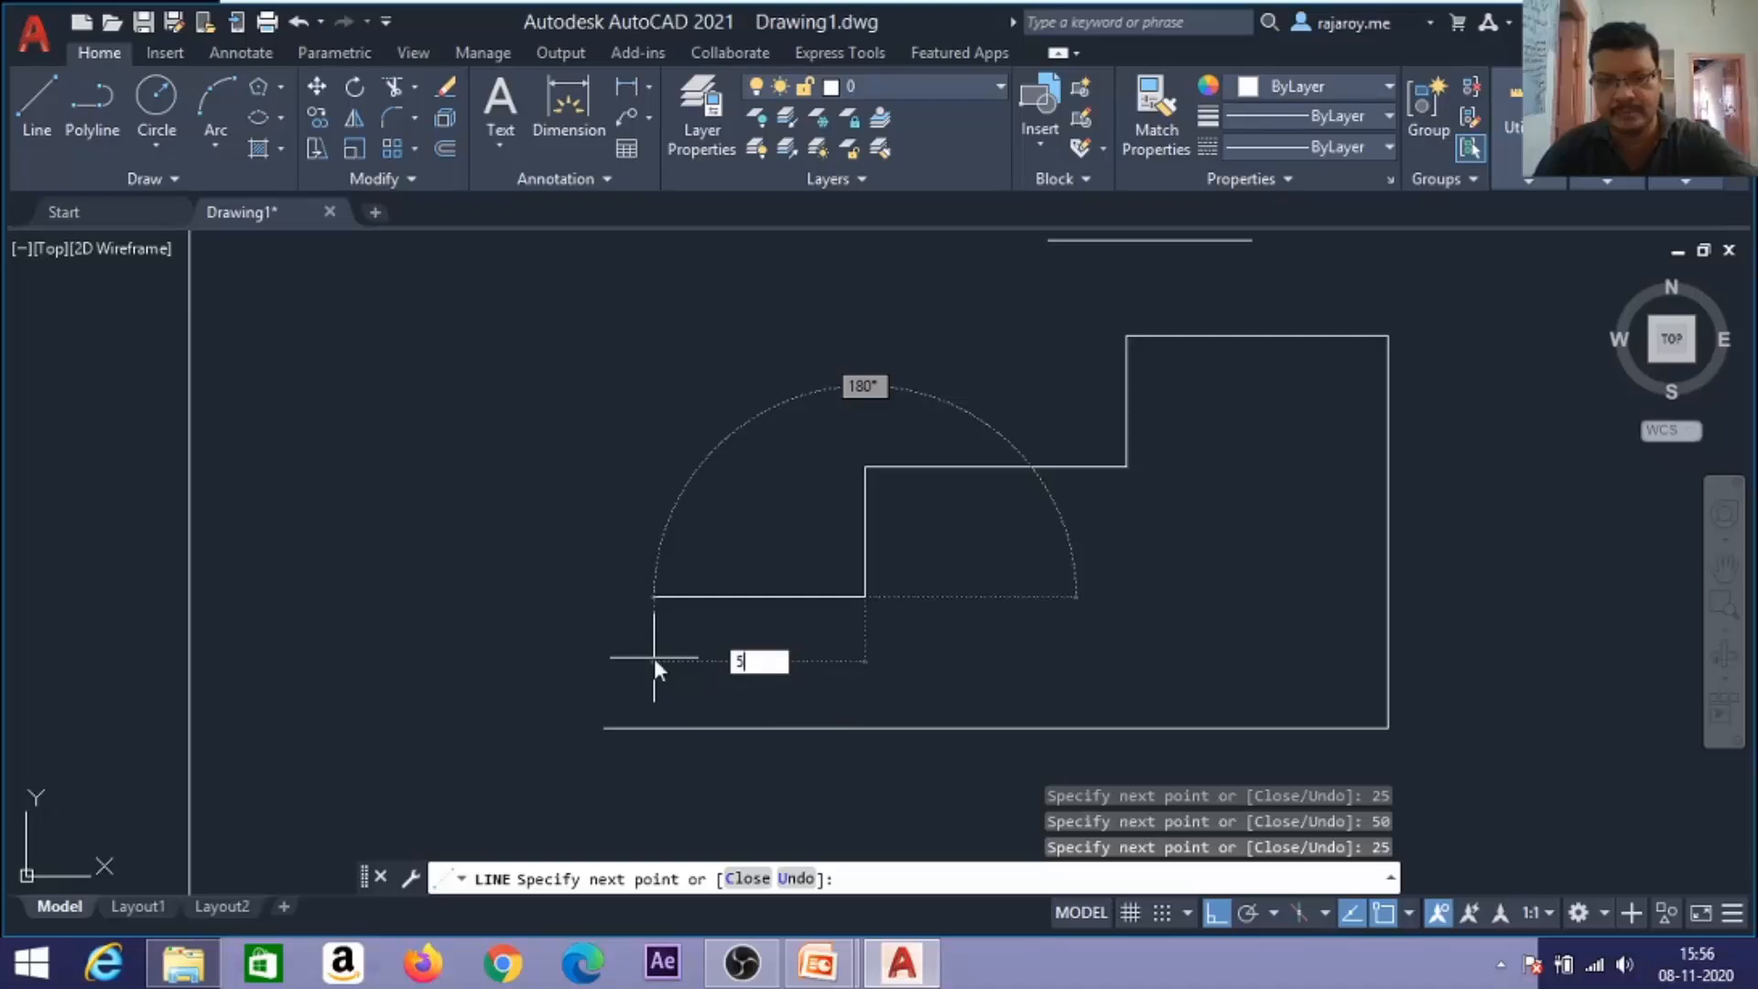
{"action": "key", "text": "Return"}
{"action": "type", "text": "25"}
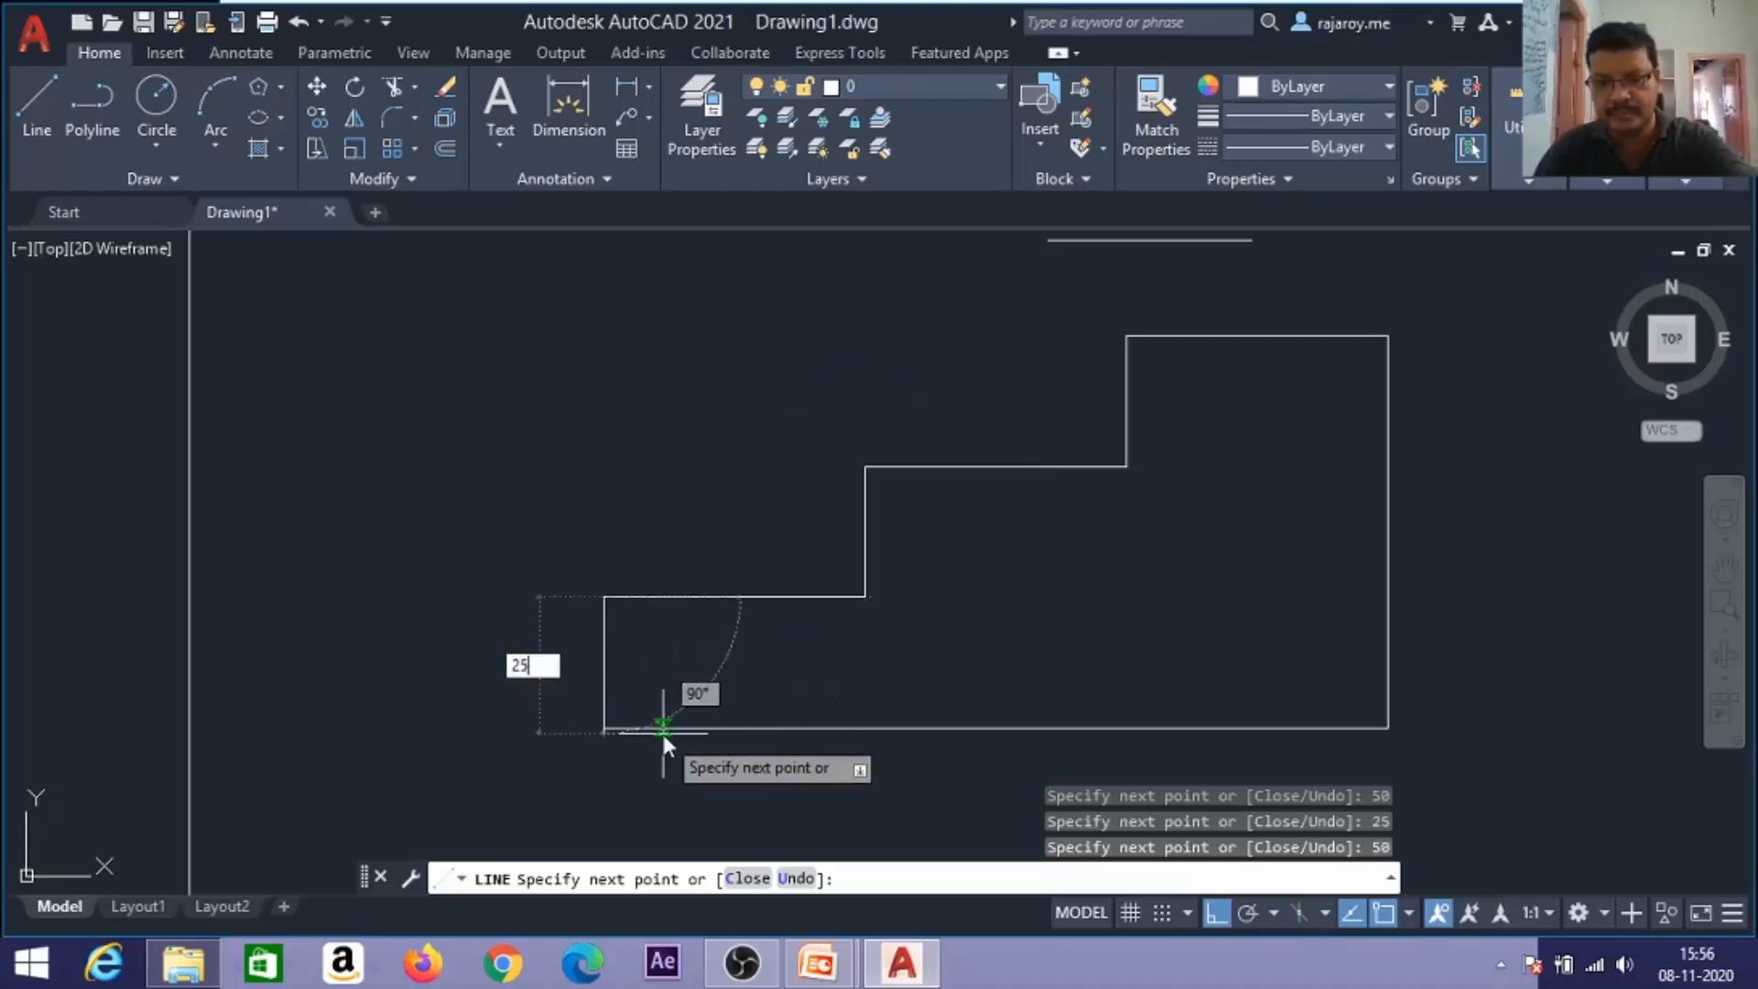
{"action": "key", "text": "Return"}
{"action": "key", "text": "Return"}
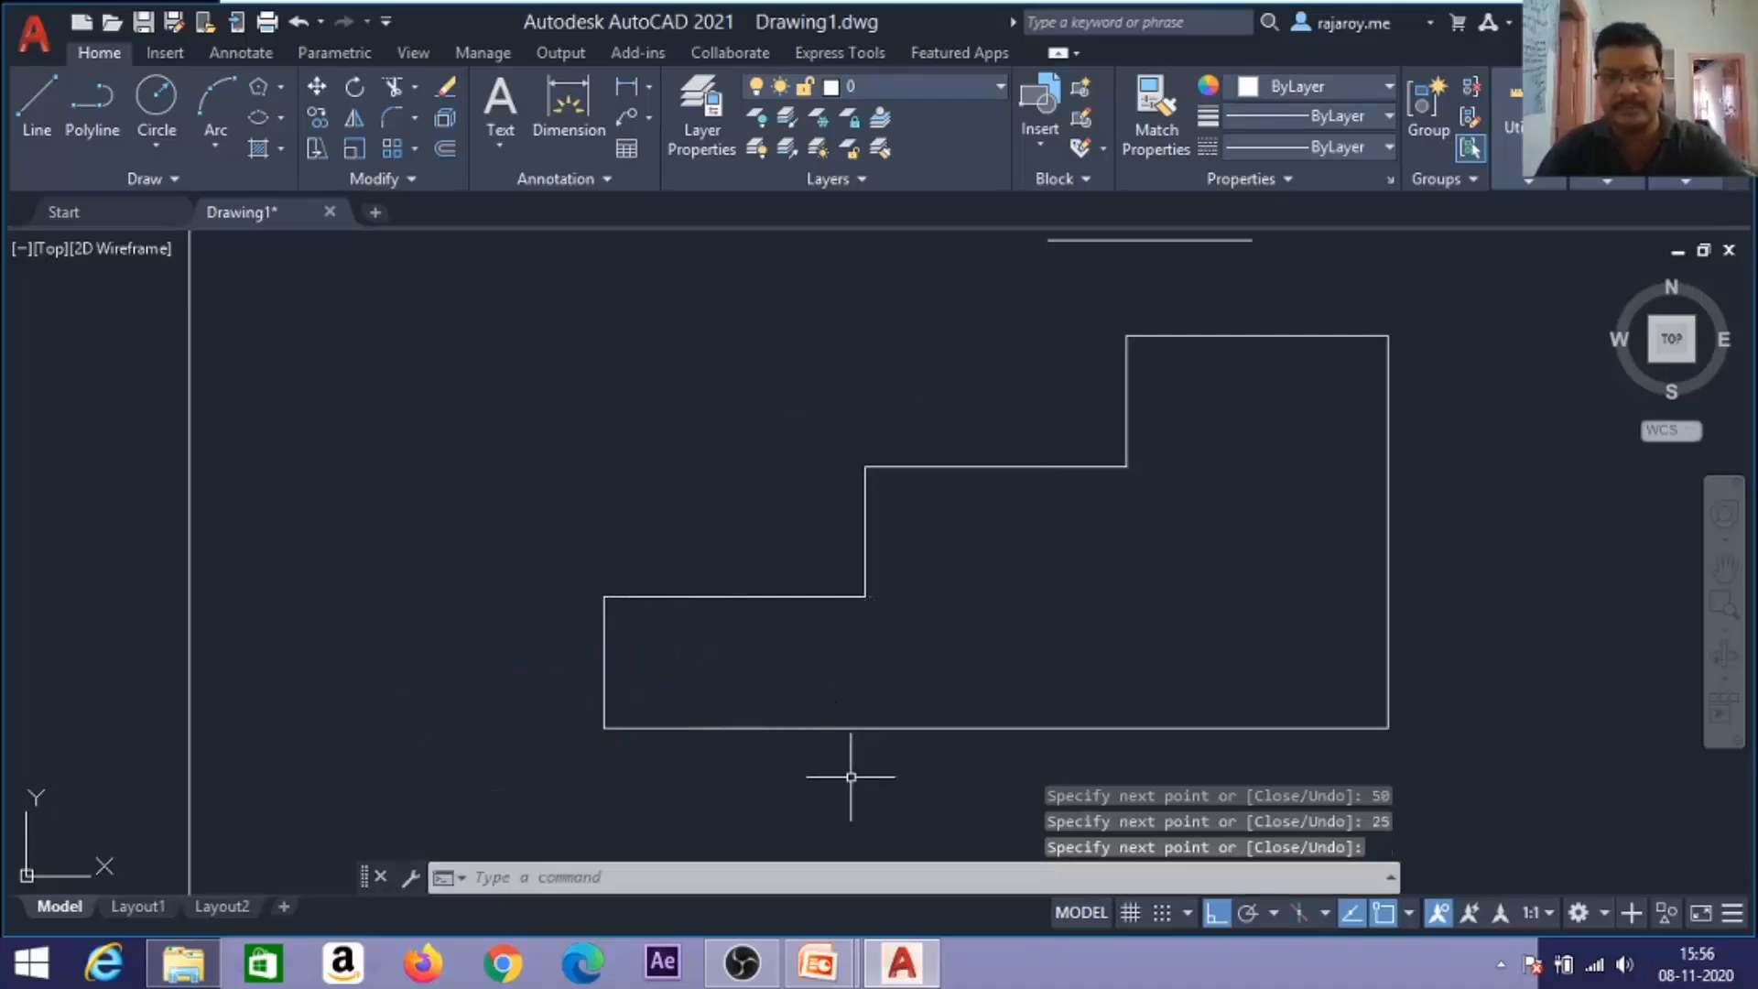
Erase the short leftover horizontal line above the outline and the entire stepped outline.
{"action": "left_click", "coordinate": [1111, 242]}
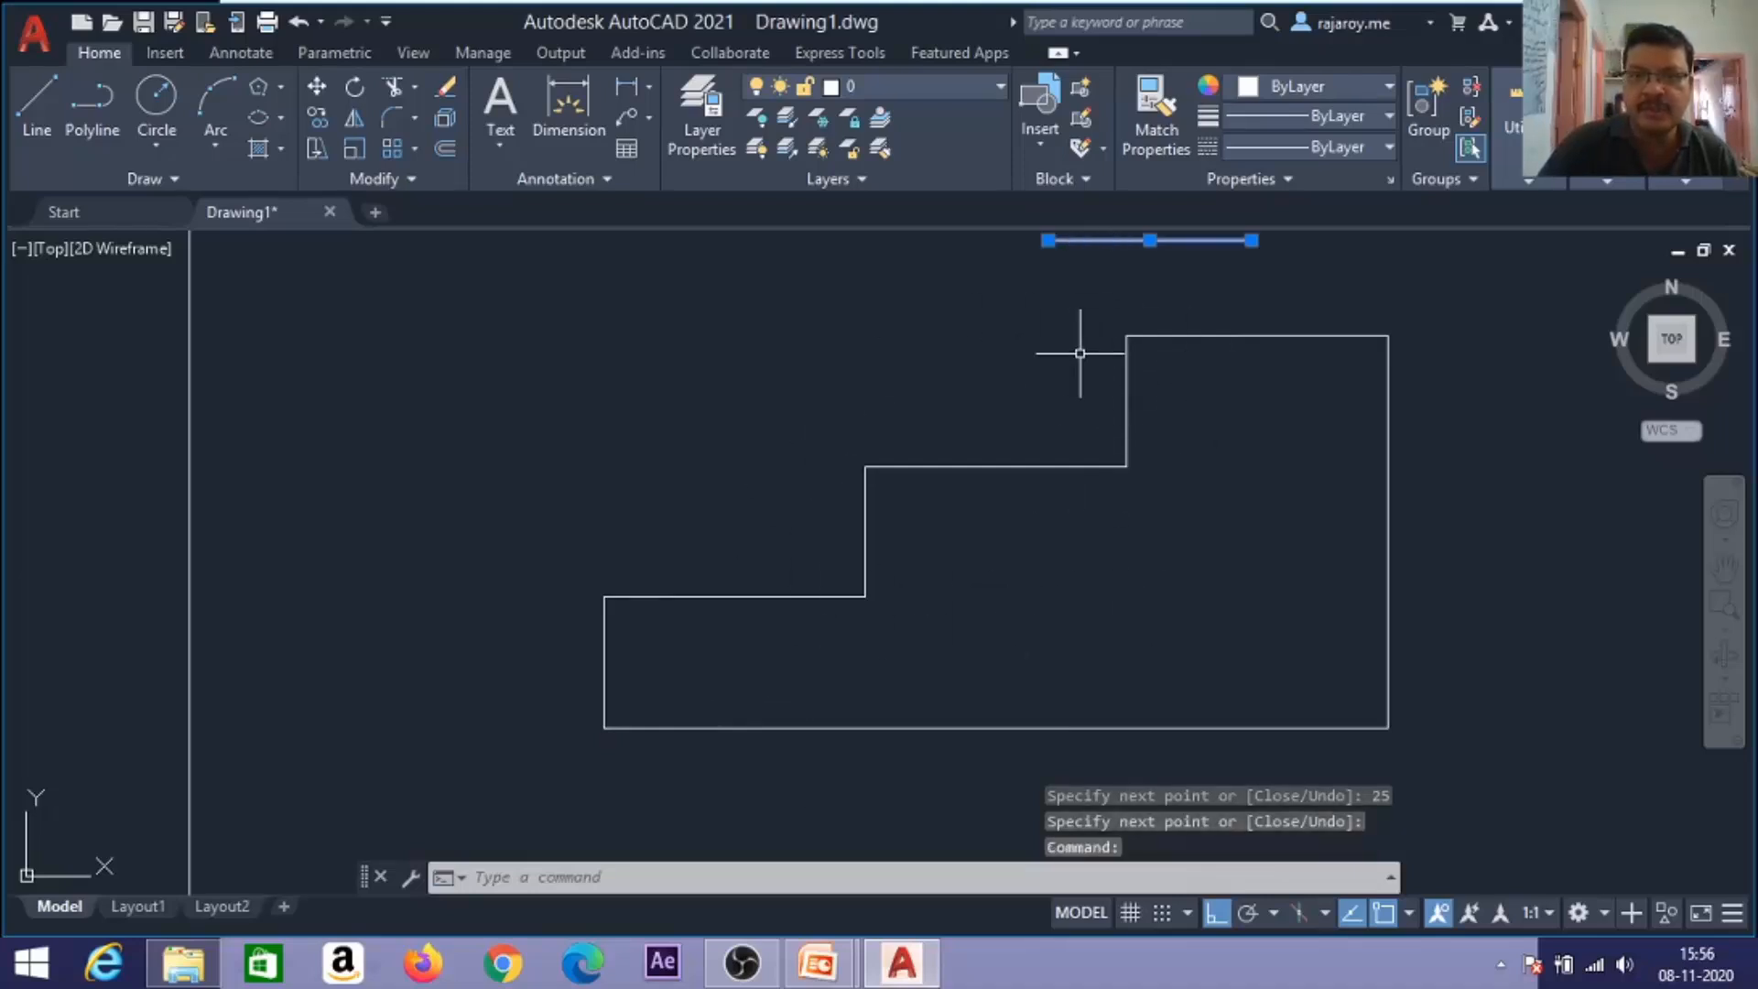
{"action": "key", "text": "Delete"}
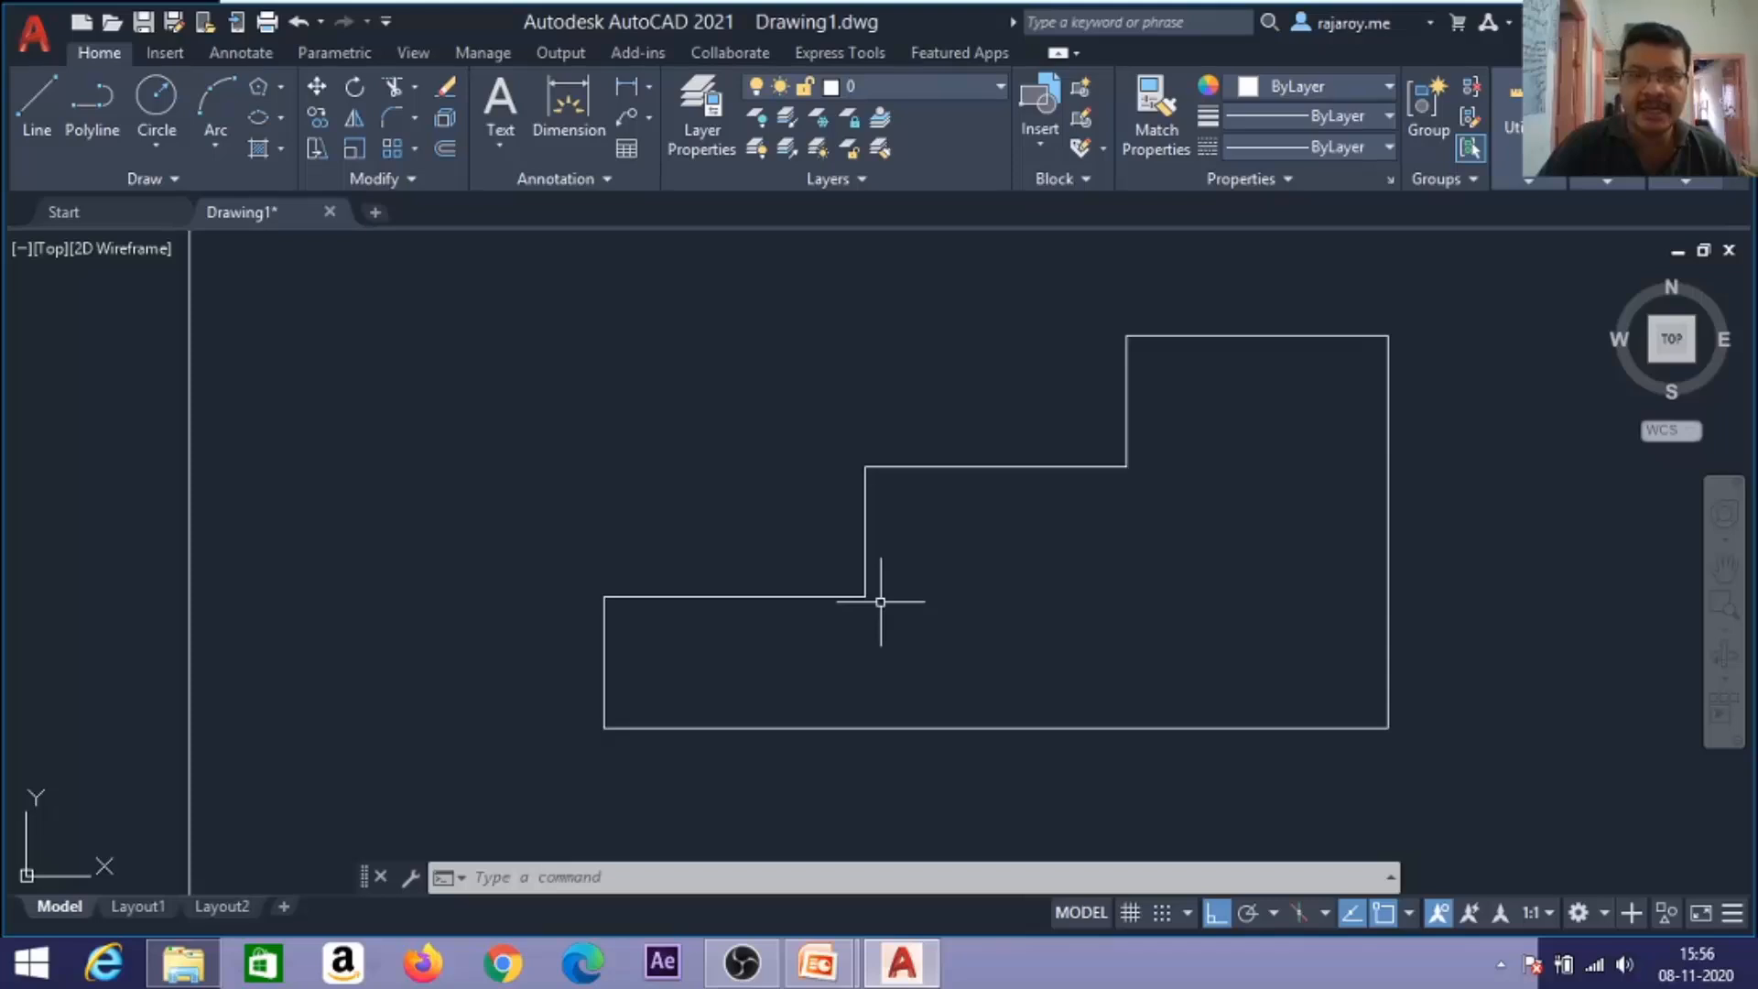
{"action": "left_click", "coordinate": [1435, 756]}
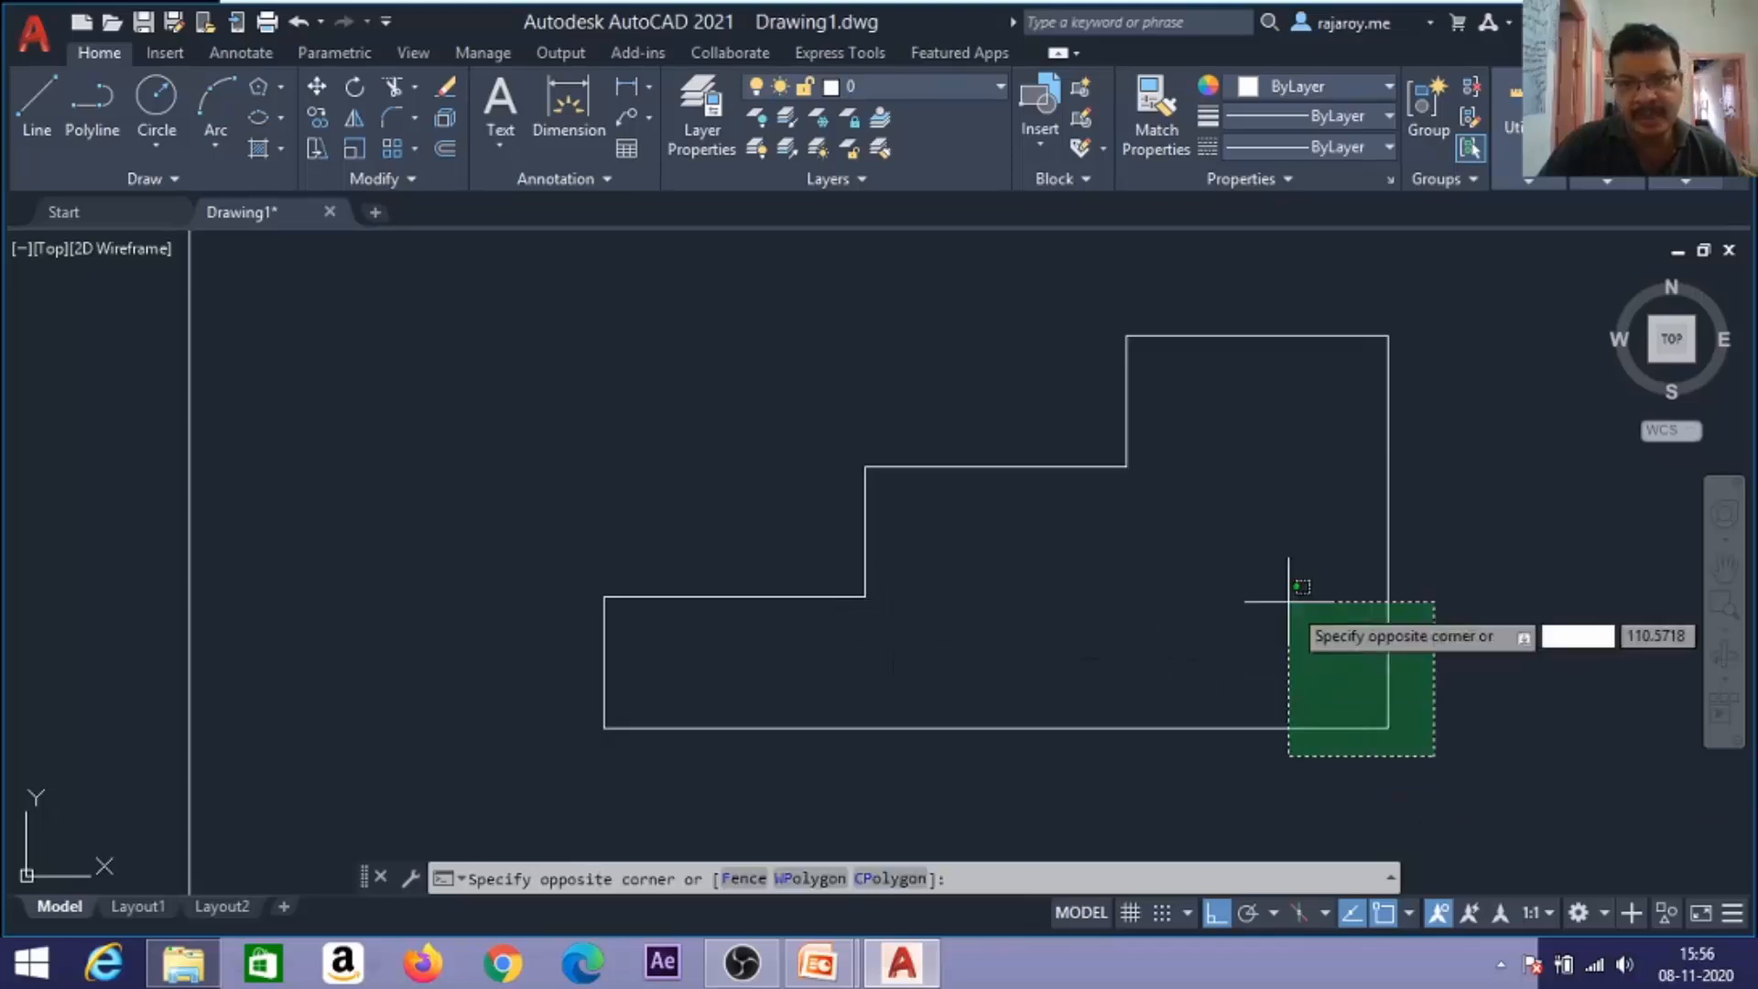
{"action": "left_click", "coordinate": [516, 309]}
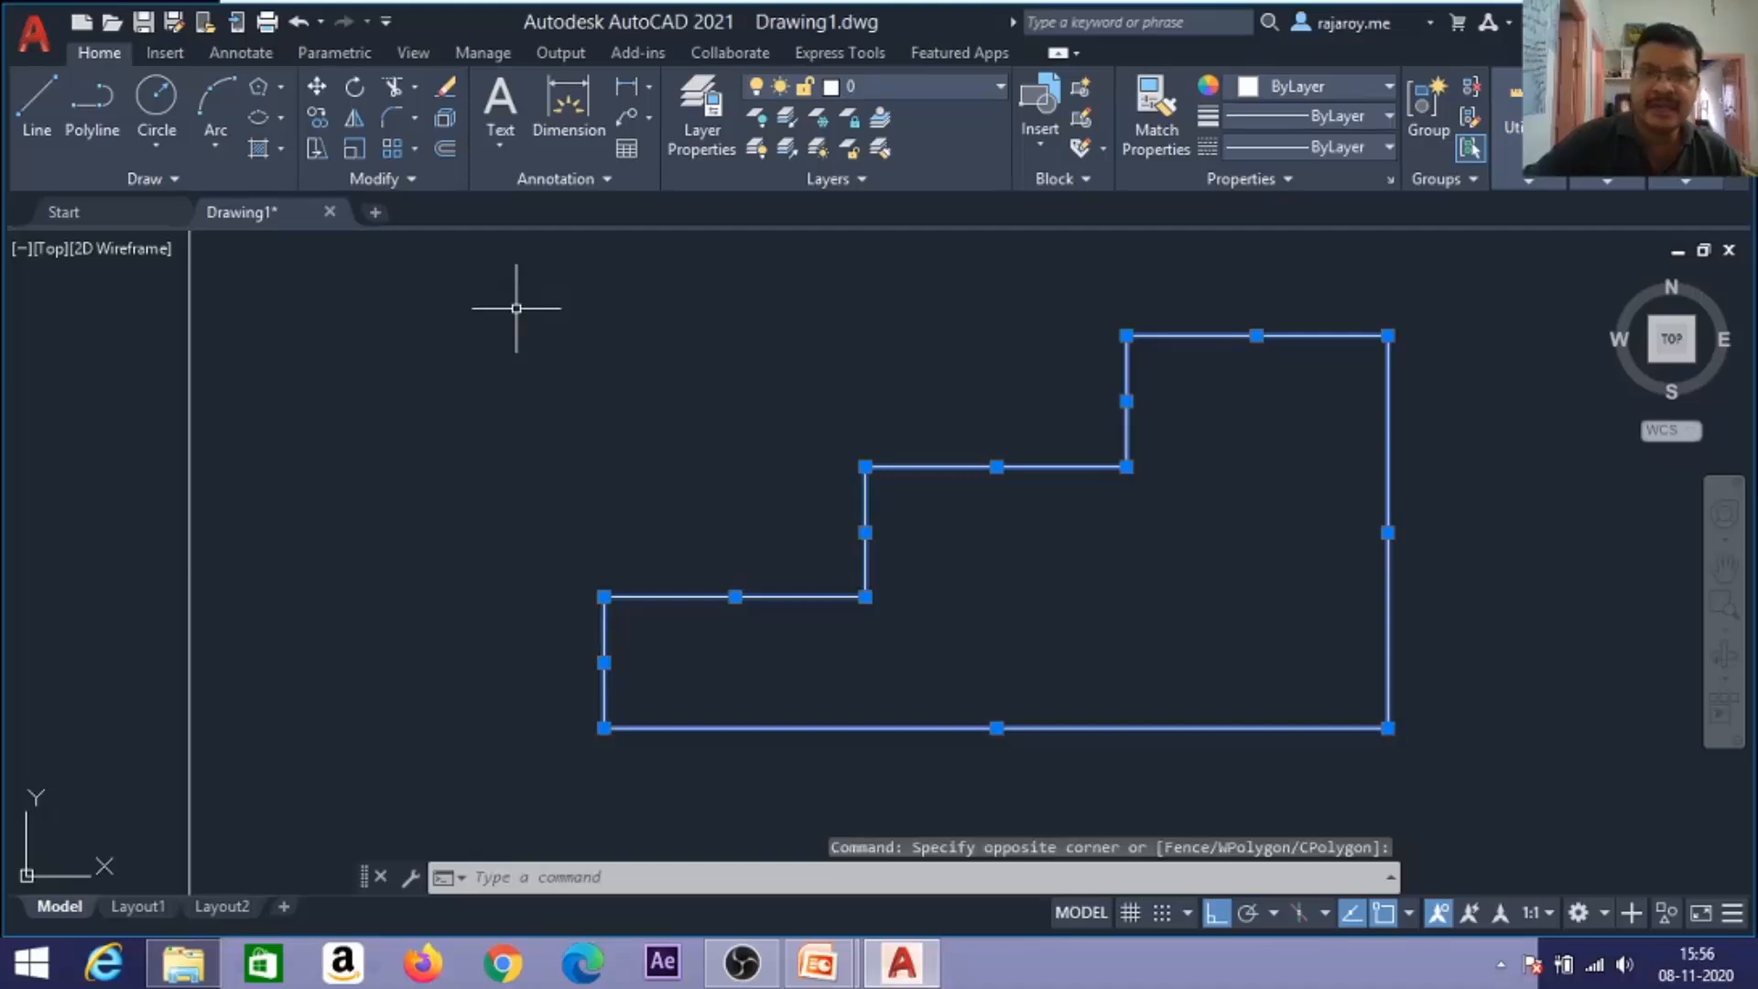
{"action": "key", "text": "Delete"}
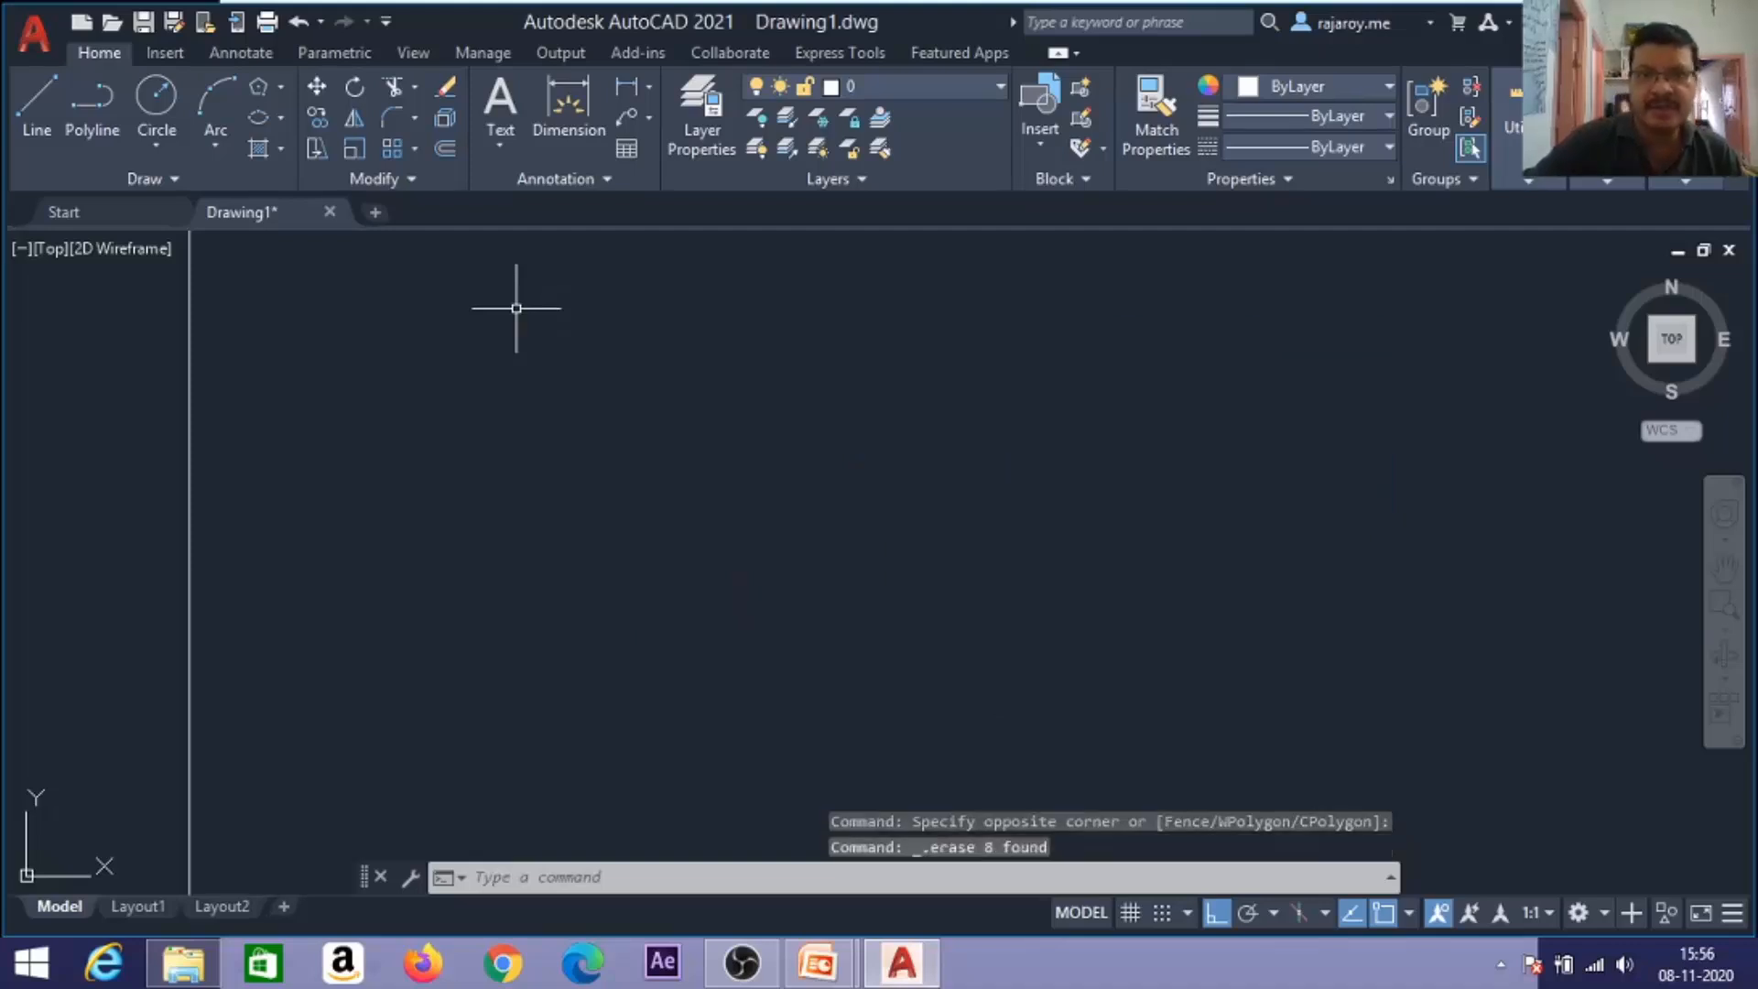
Start a new line low in the cleared area, toggle ortho off and back on, and draw 150 mm right and 75 mm up.
{"action": "left_click", "coordinate": [101, 180]}
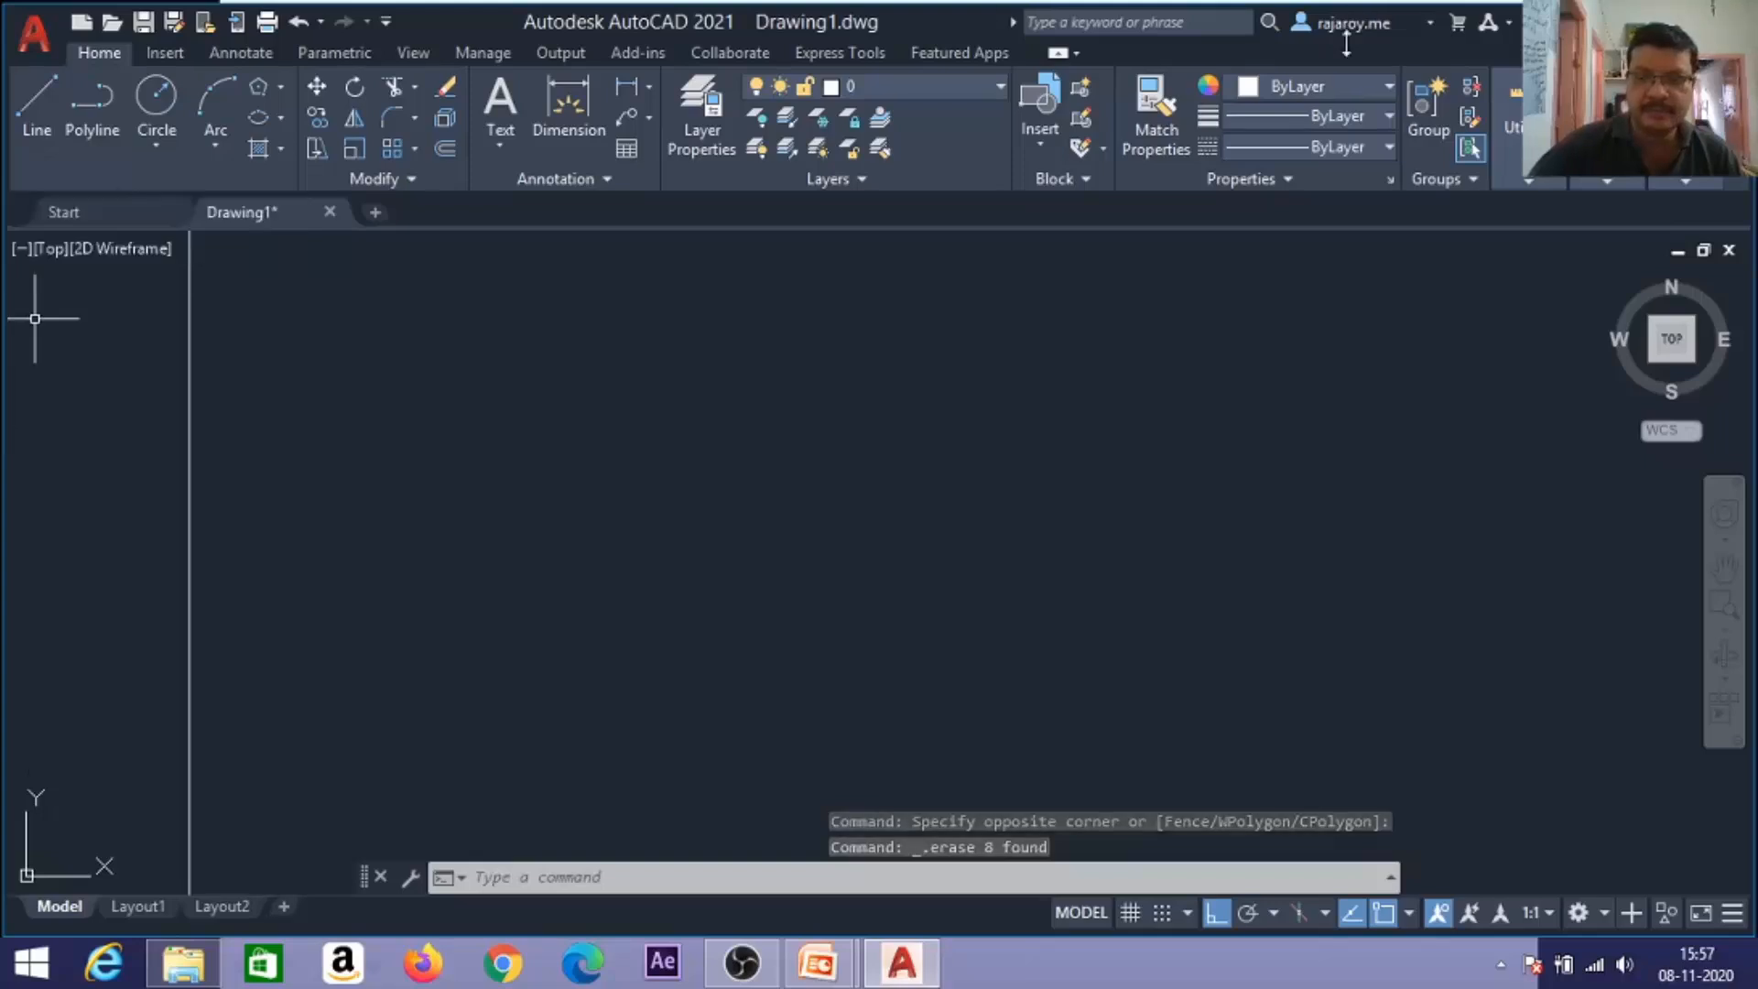
{"action": "left_click", "coordinate": [35, 99]}
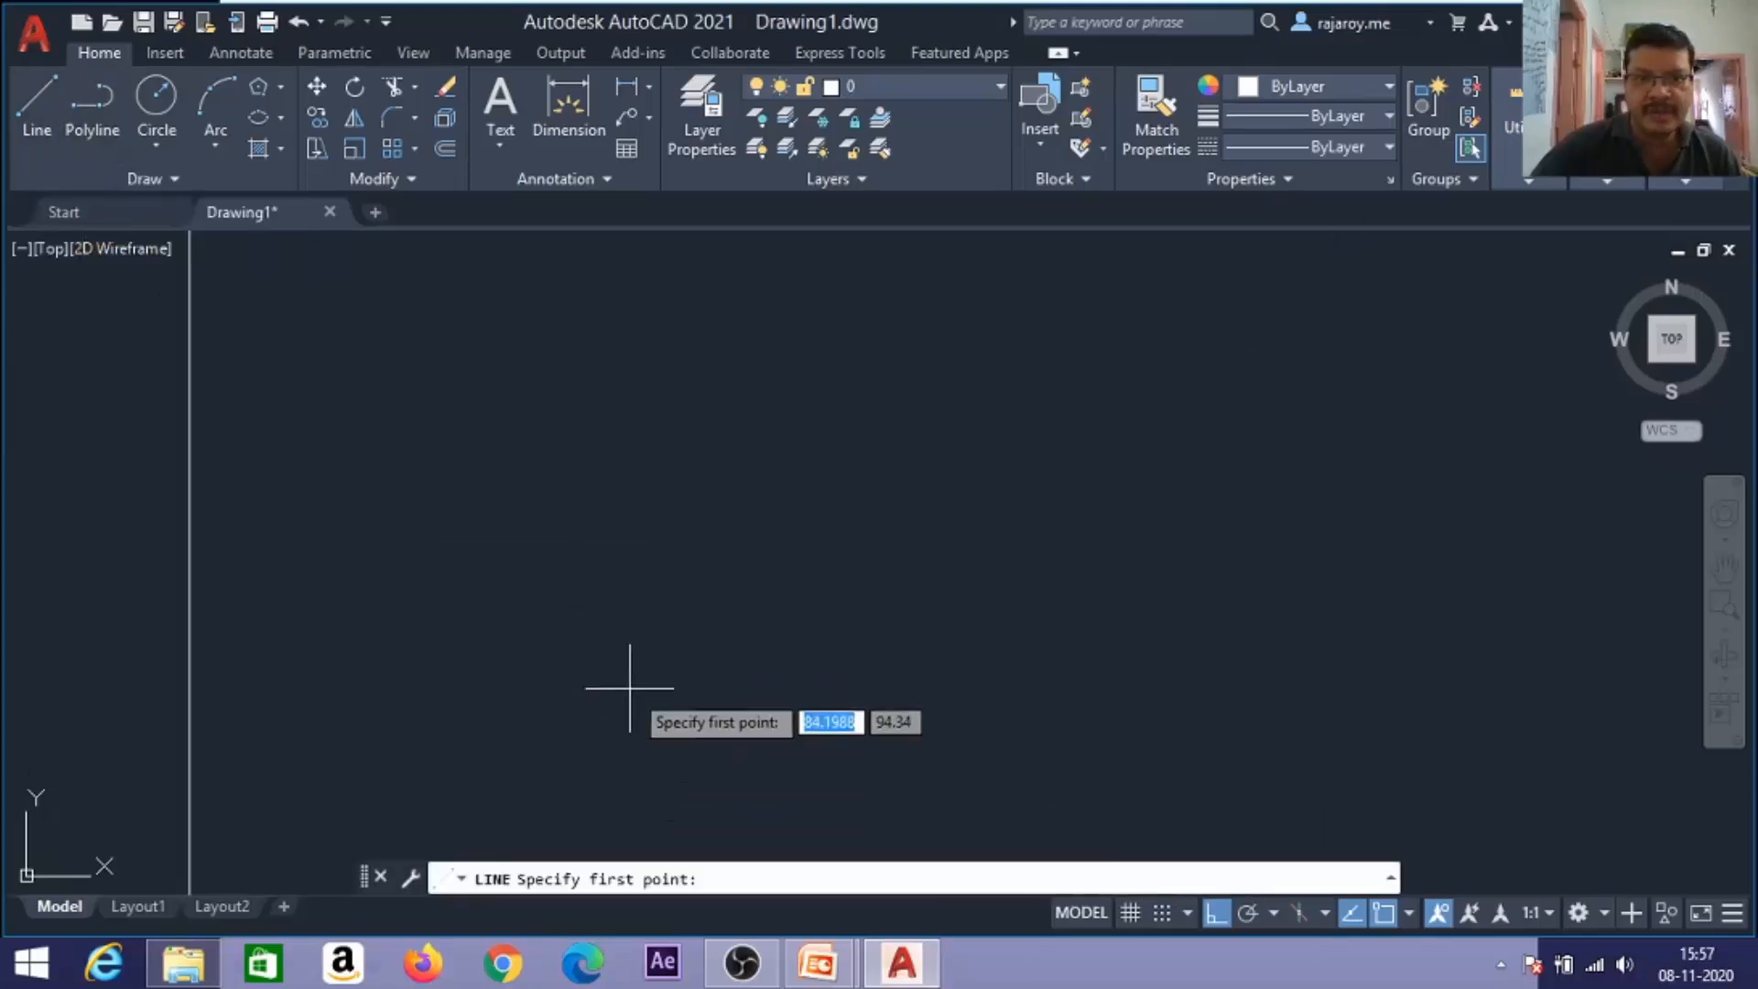
{"action": "left_click", "coordinate": [619, 722]}
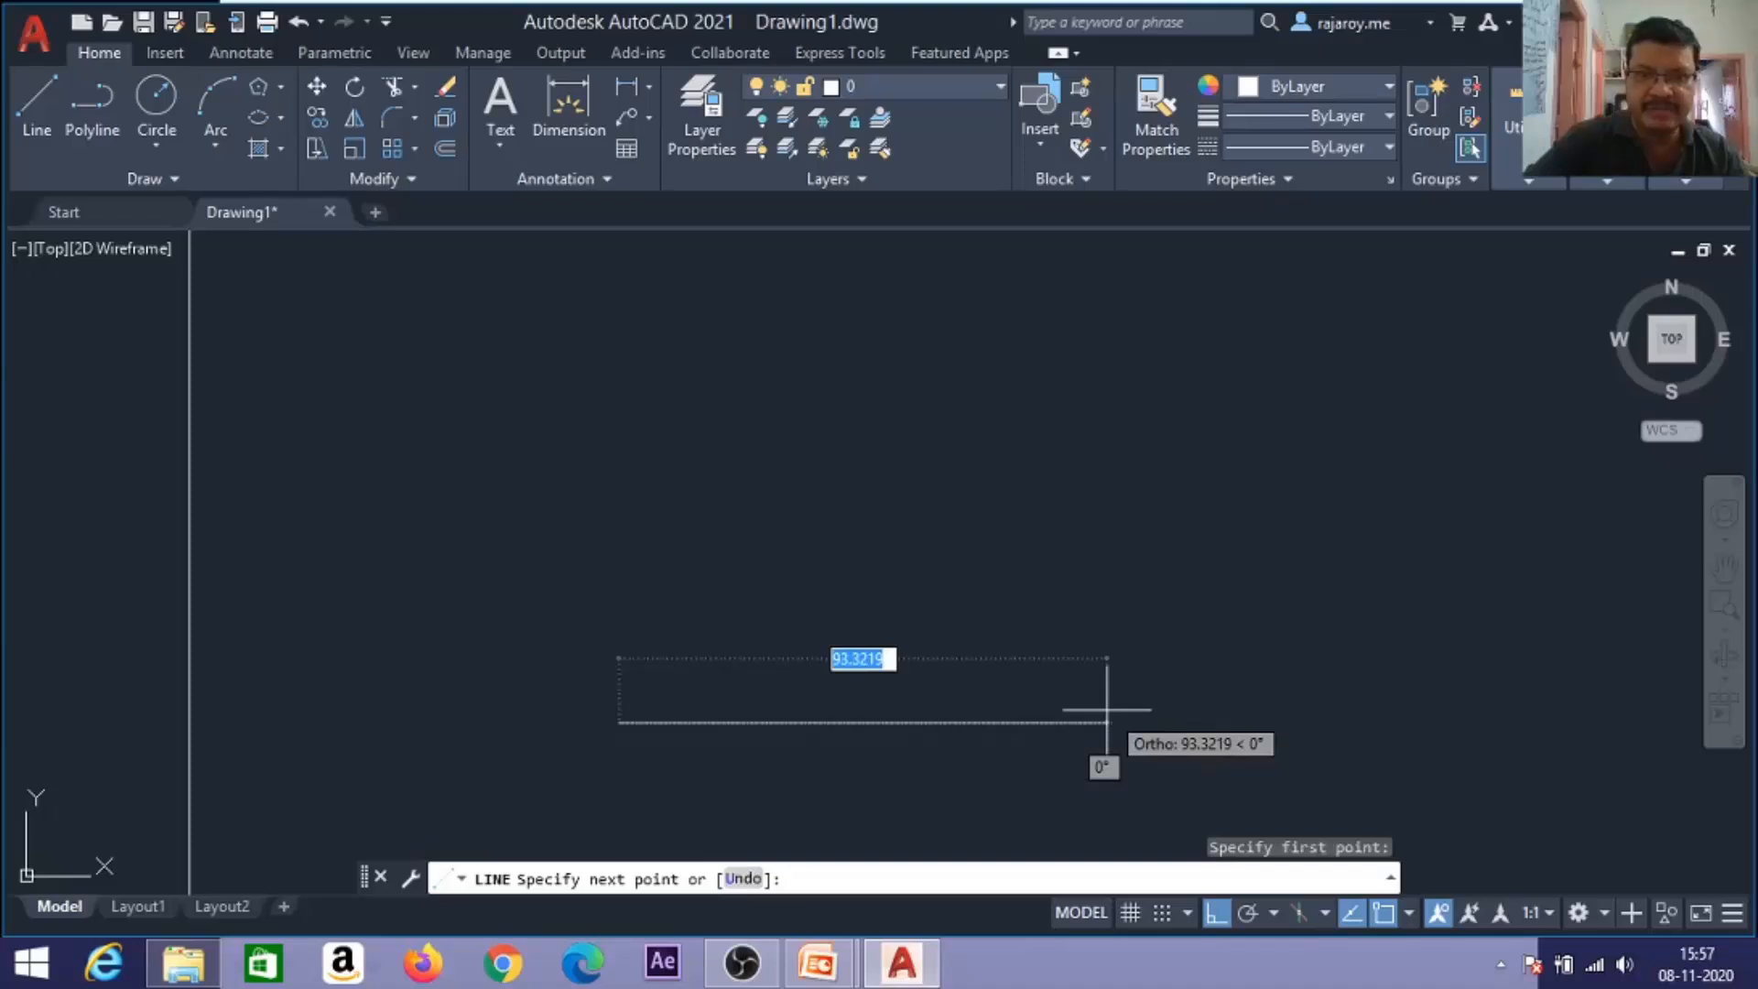
{"action": "key", "text": "F8"}
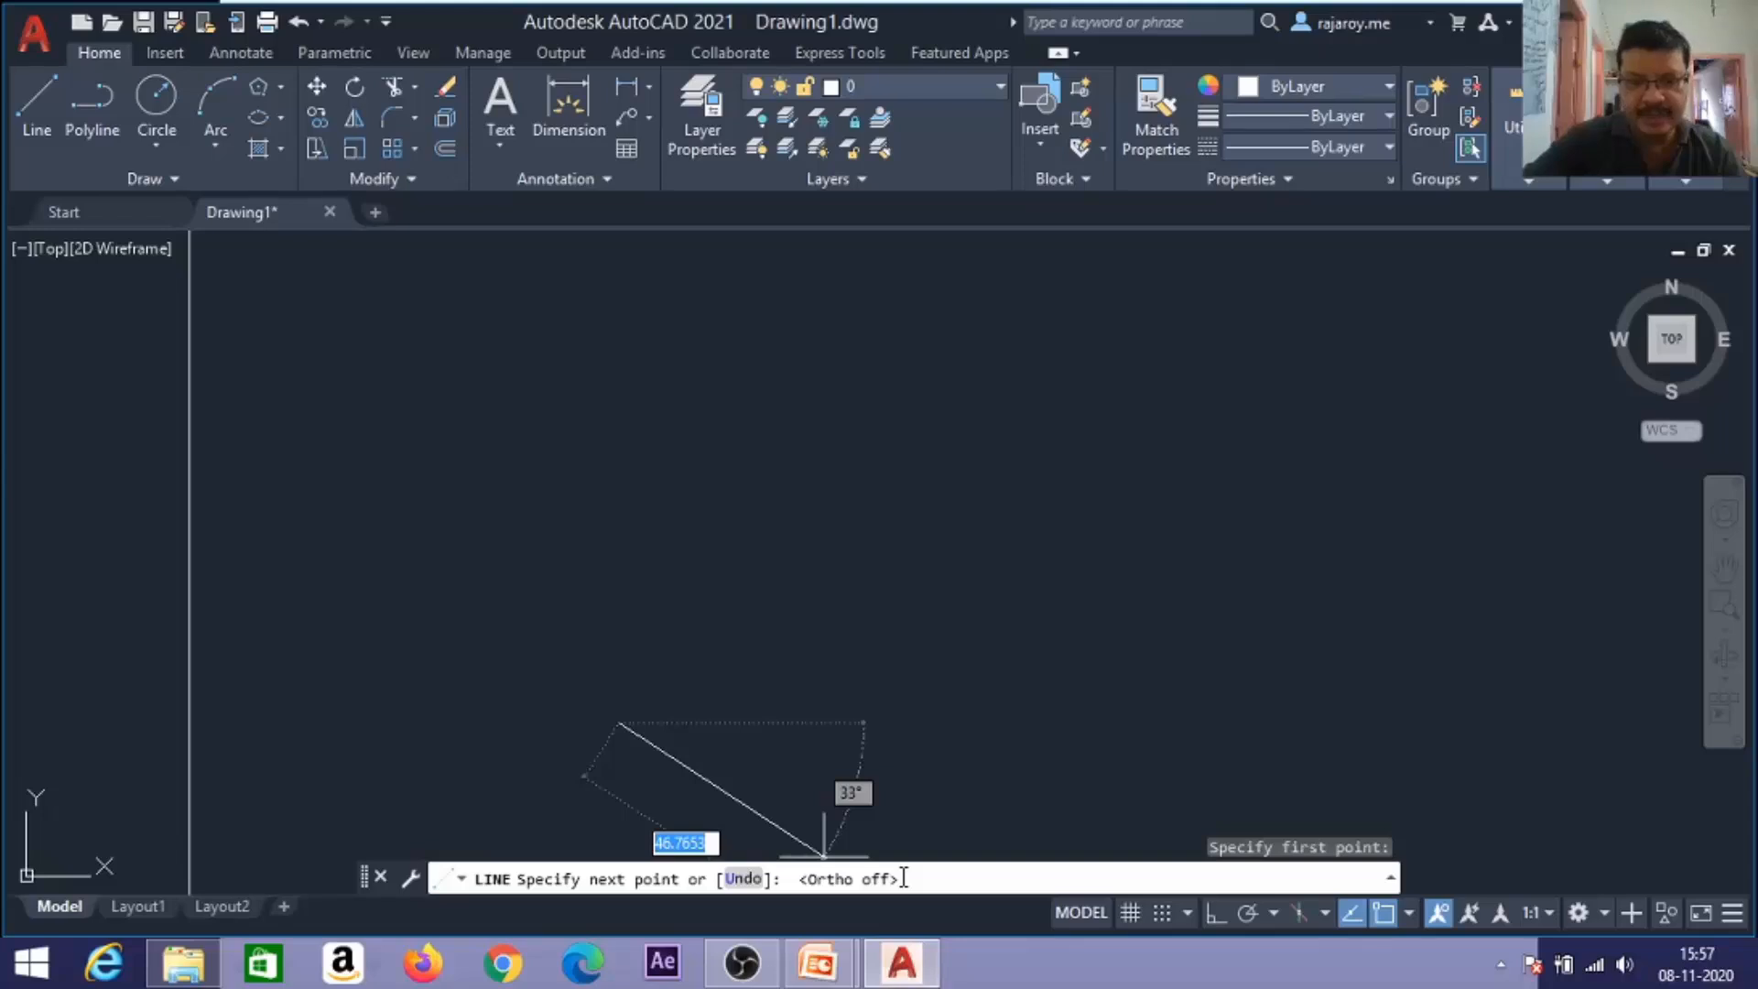
{"action": "key", "text": "F8"}
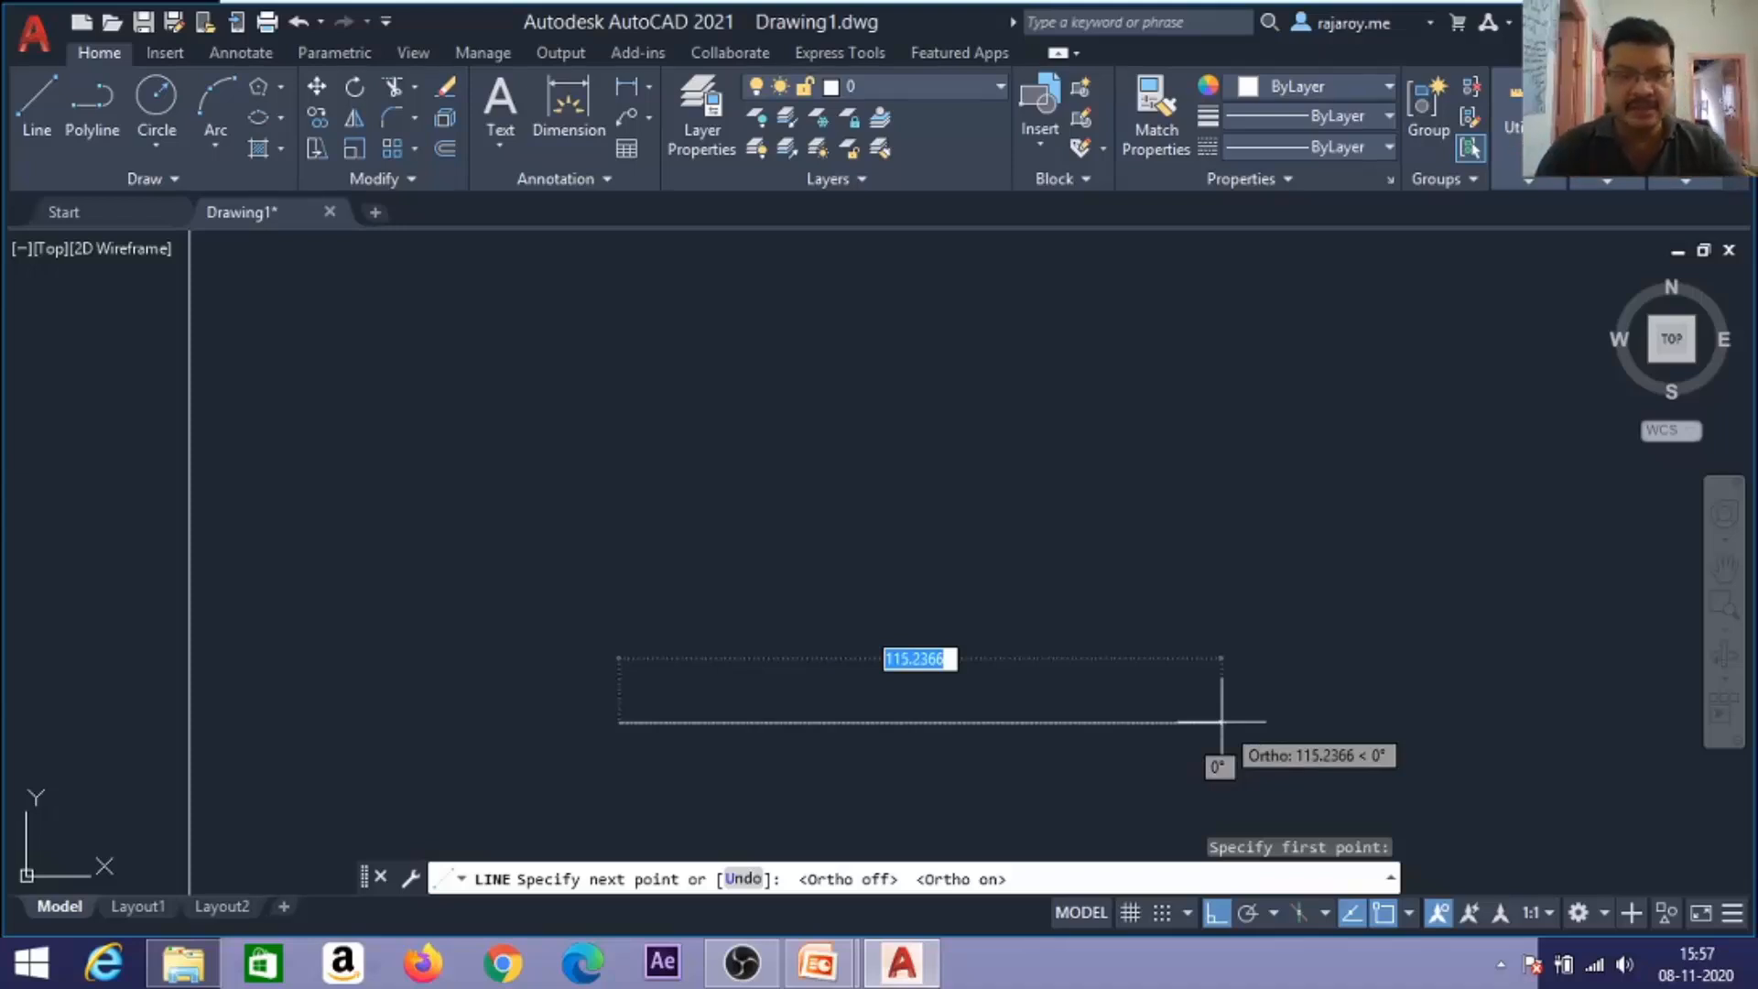
{"action": "type", "text": "150"}
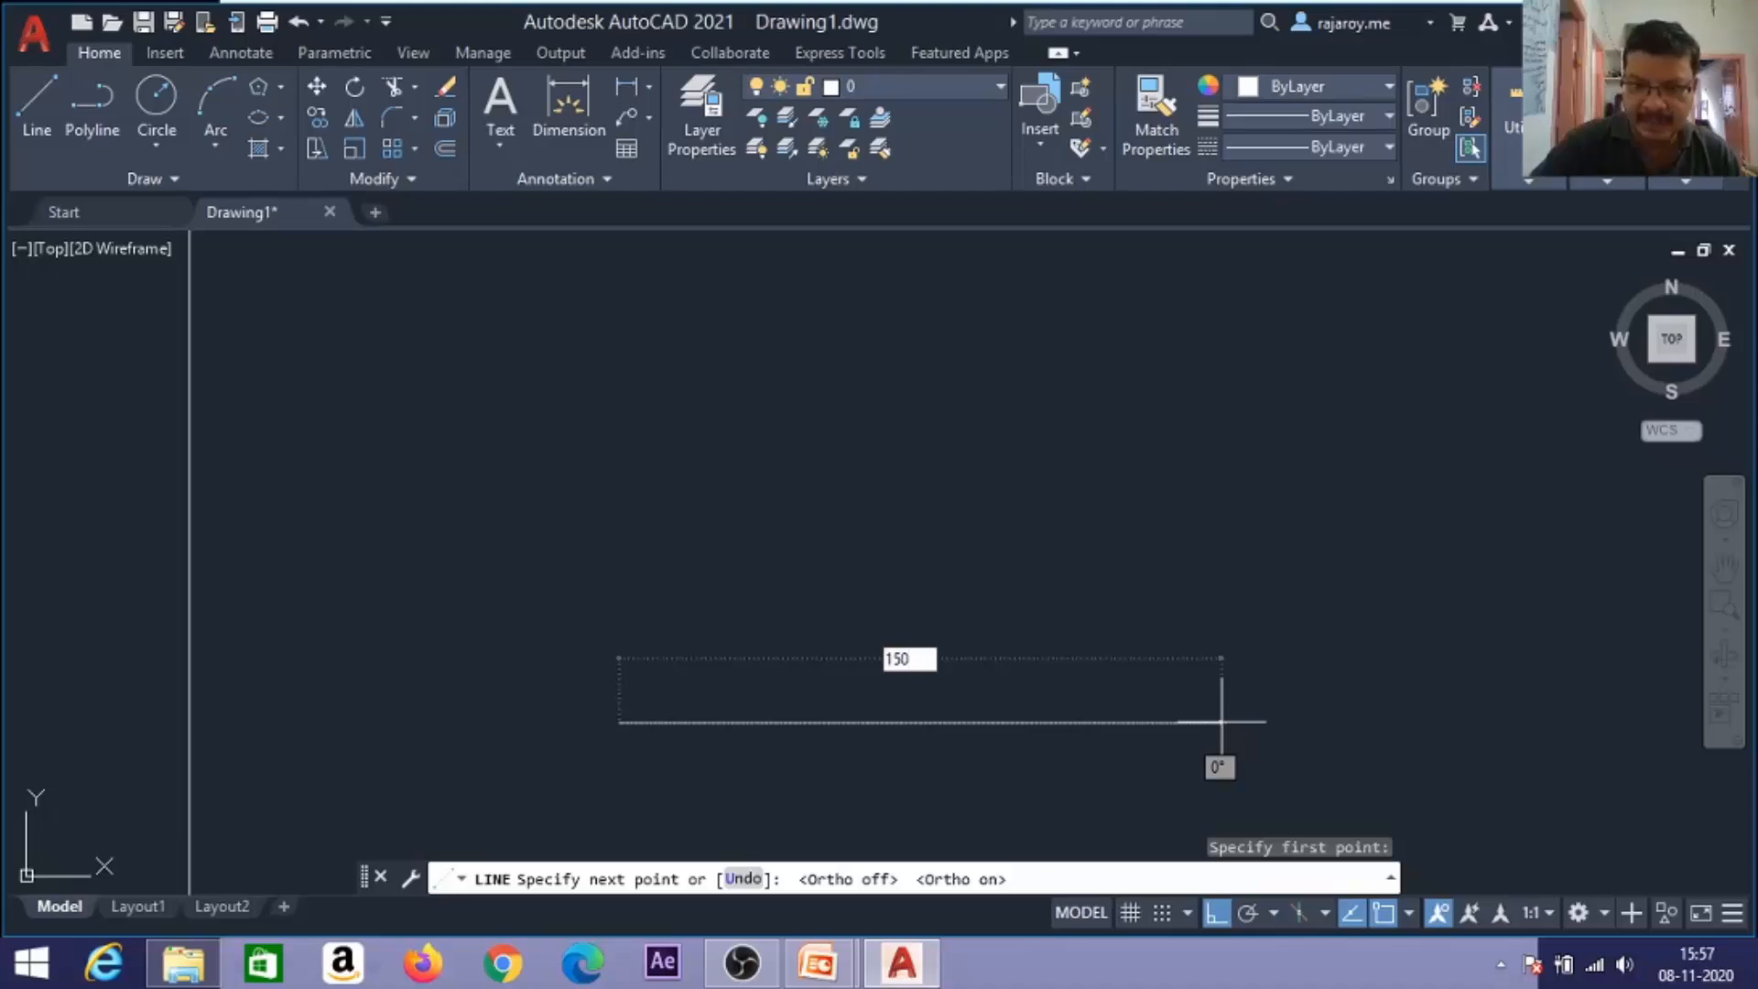
{"action": "key", "text": "Return"}
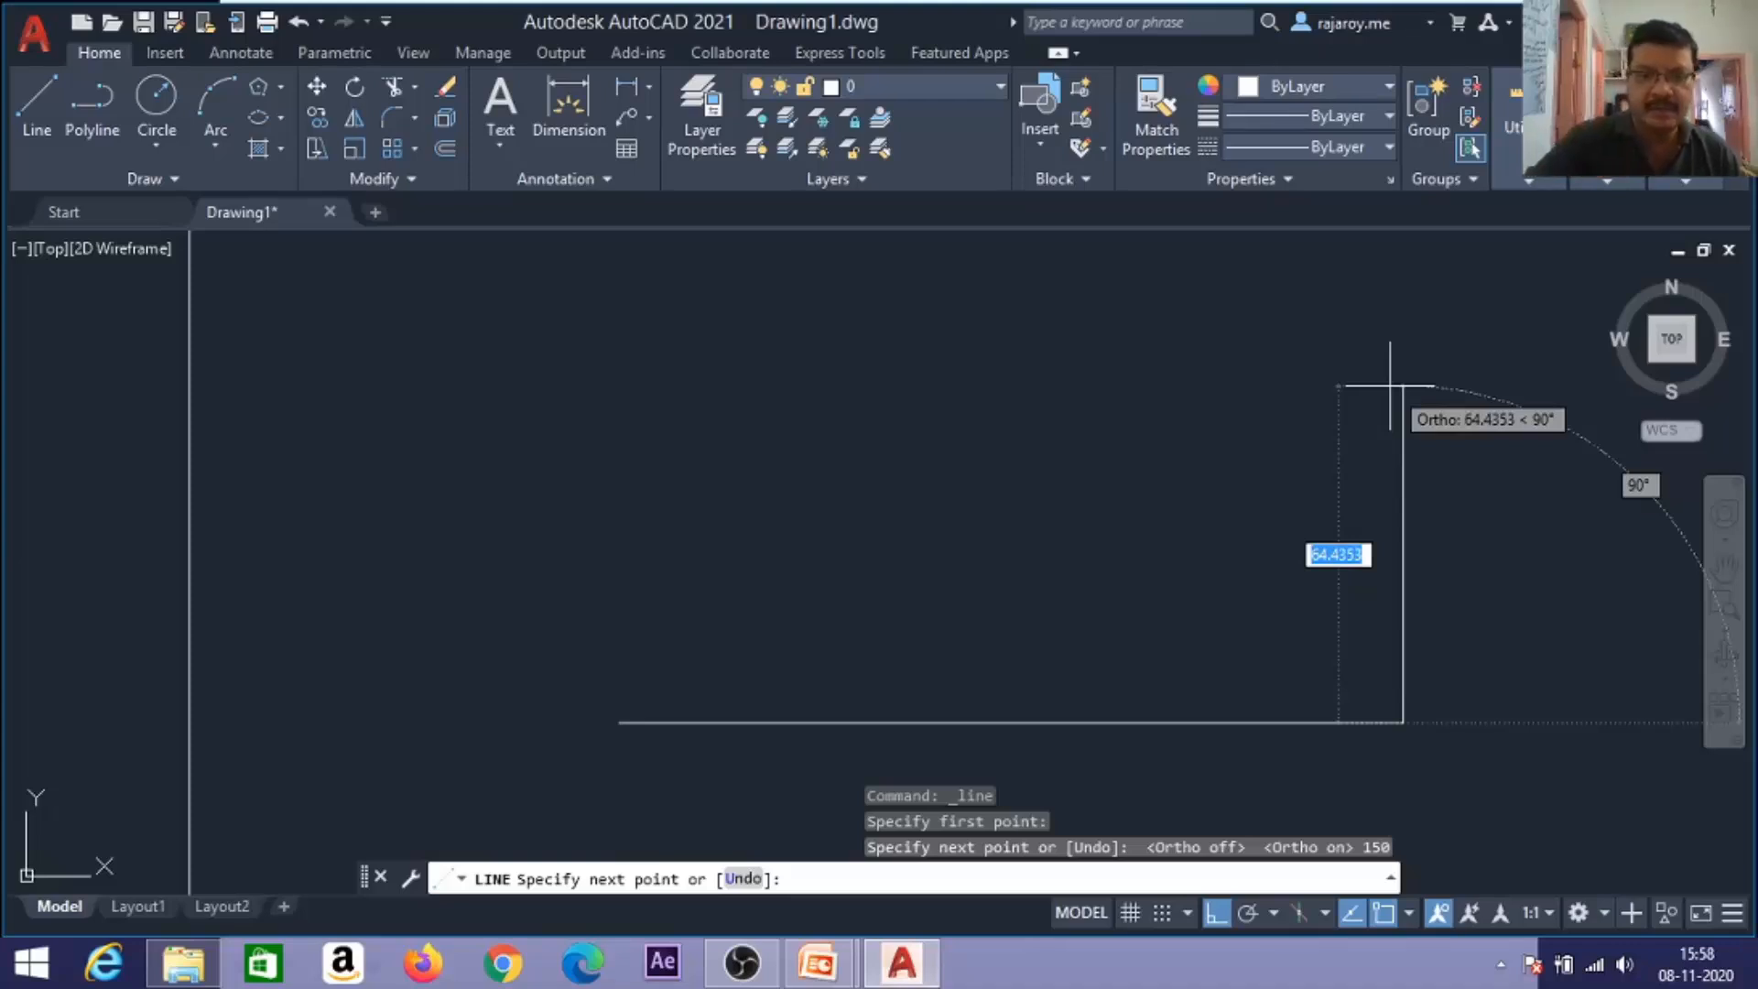
{"action": "type", "text": "75"}
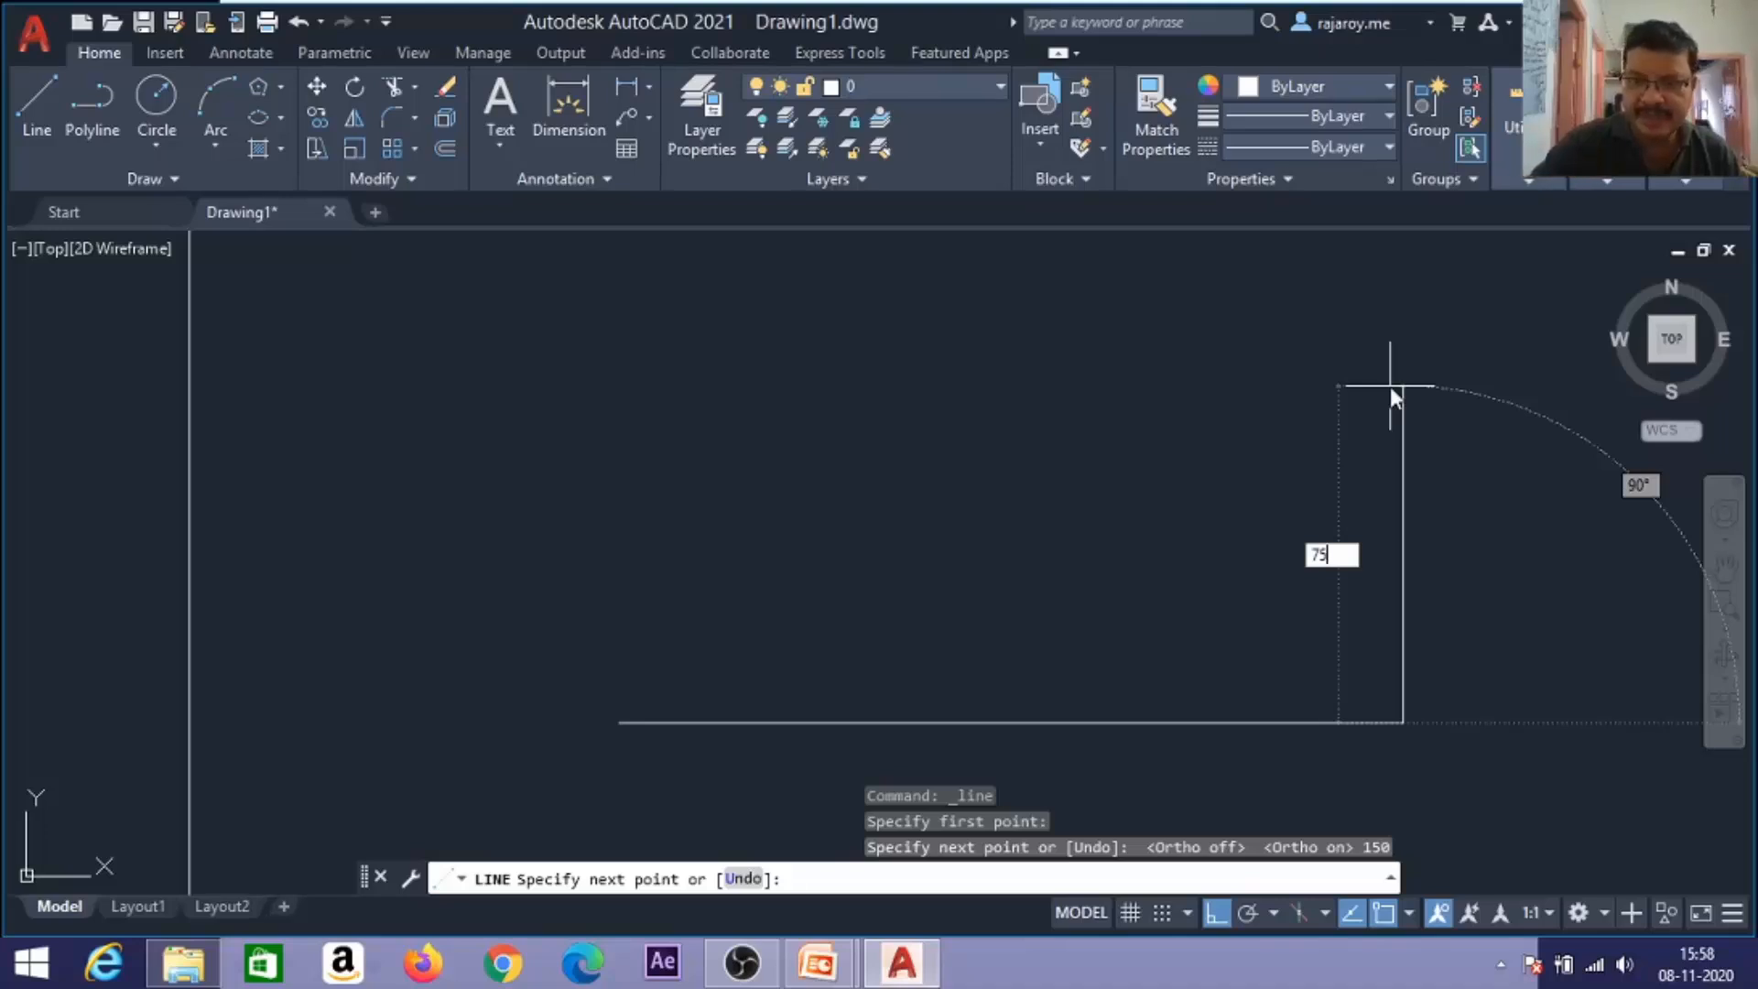
{"action": "key", "text": "Return"}
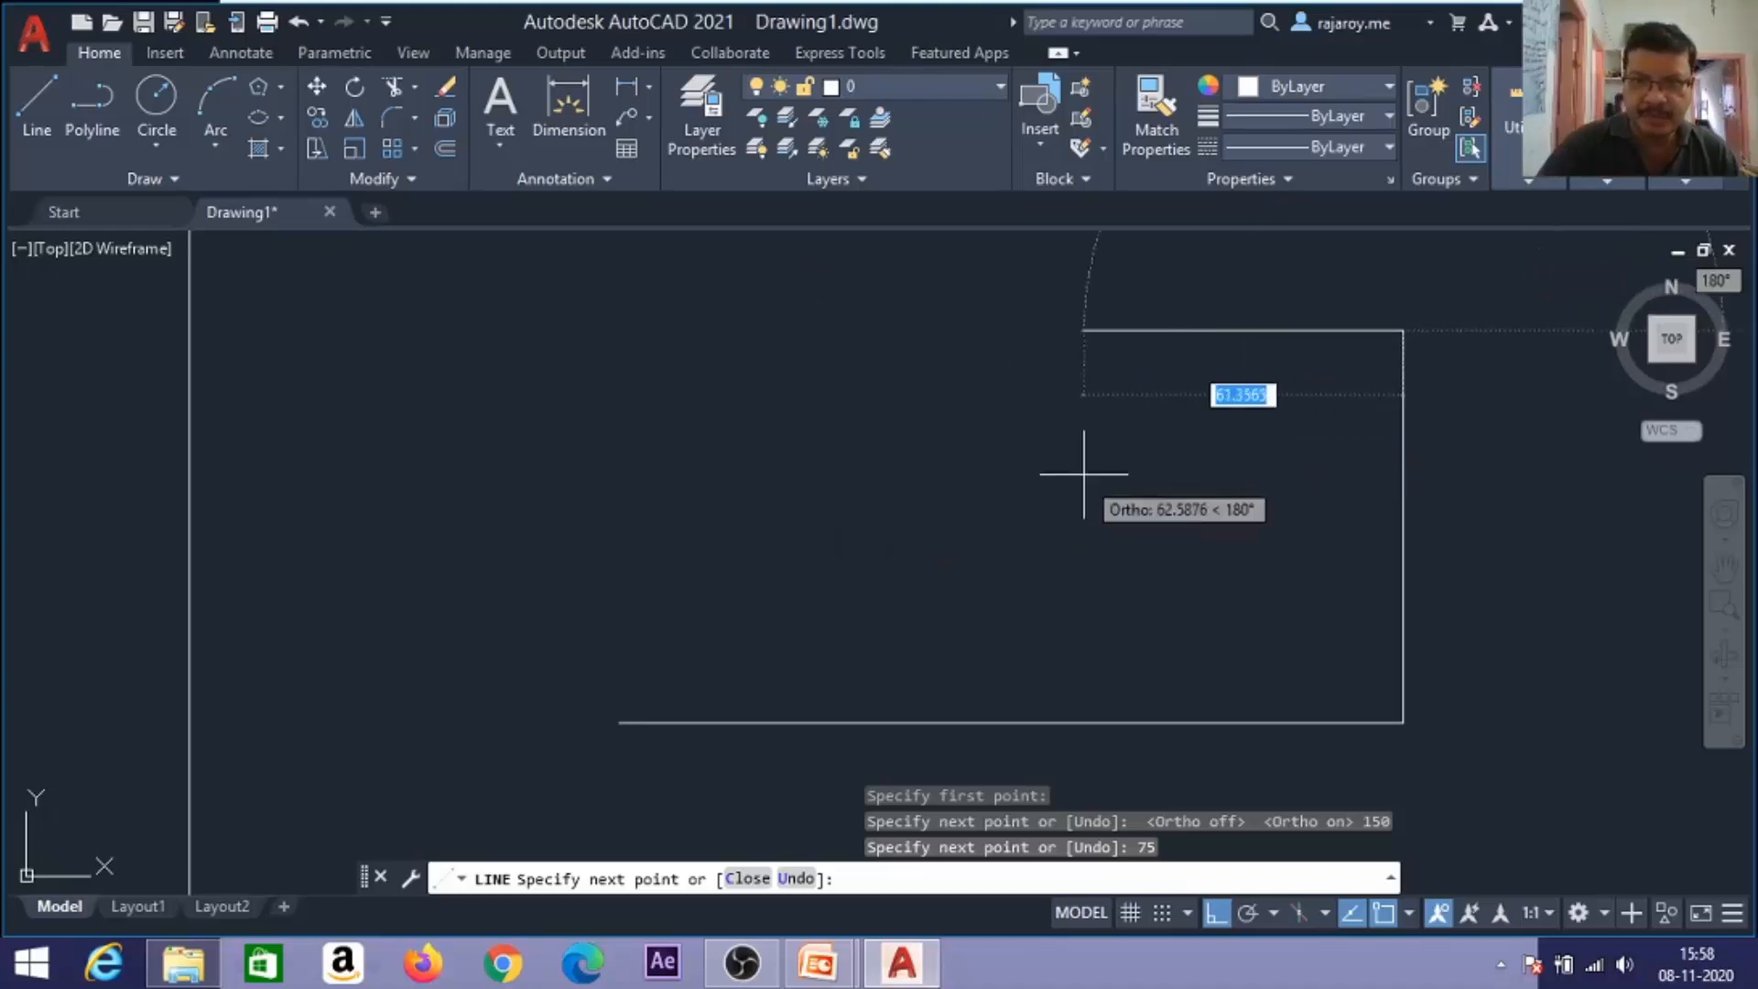
Extend the line from the top of the 75 mm side with two steps, each 50 mm left and 25 mm down.
{"action": "type", "text": "50"}
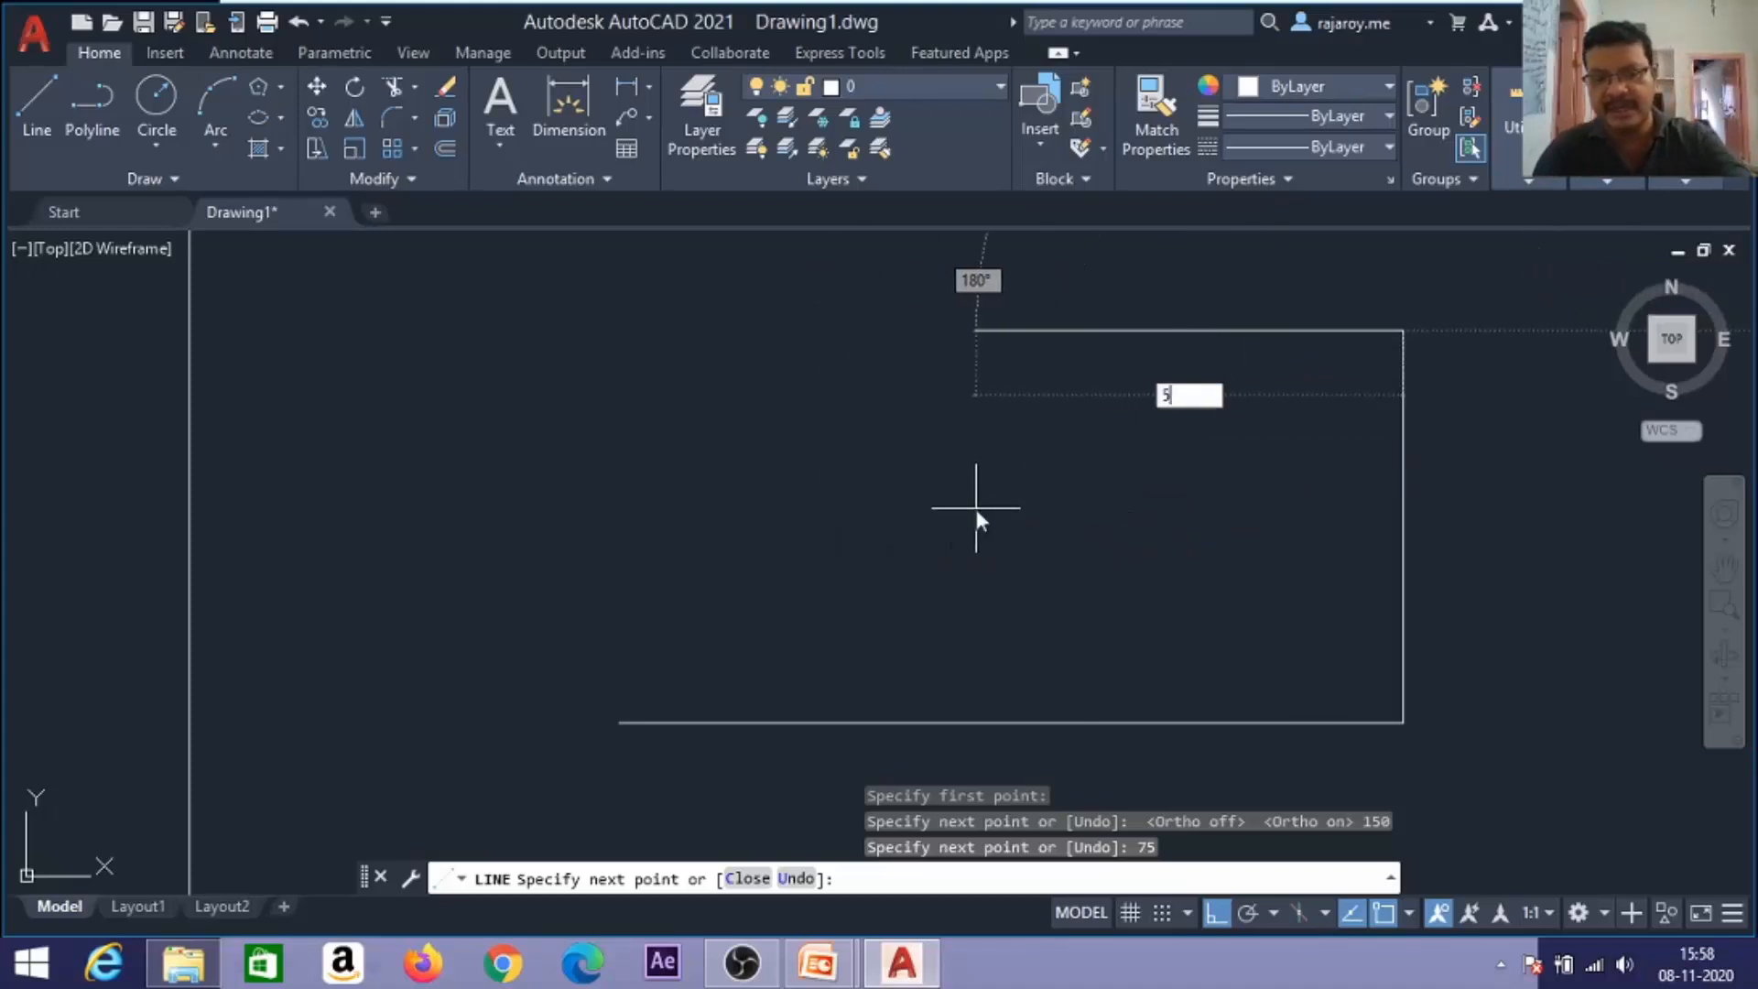
{"action": "key", "text": "Return"}
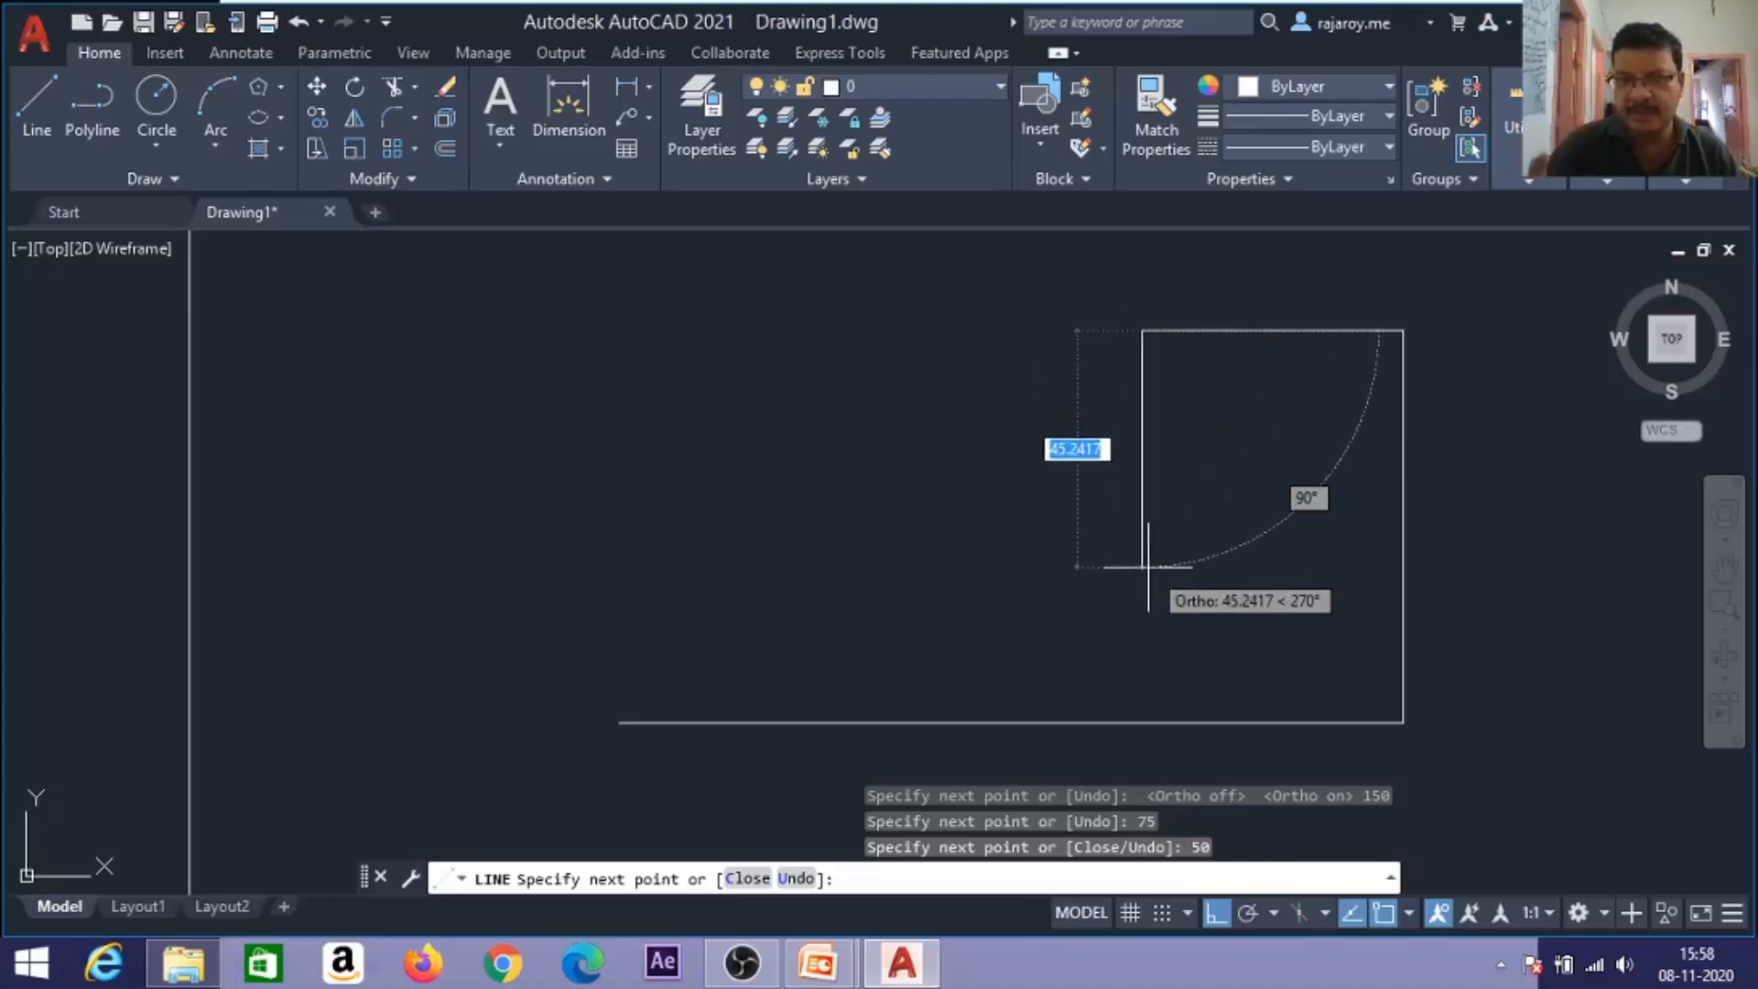
{"action": "type", "text": "25"}
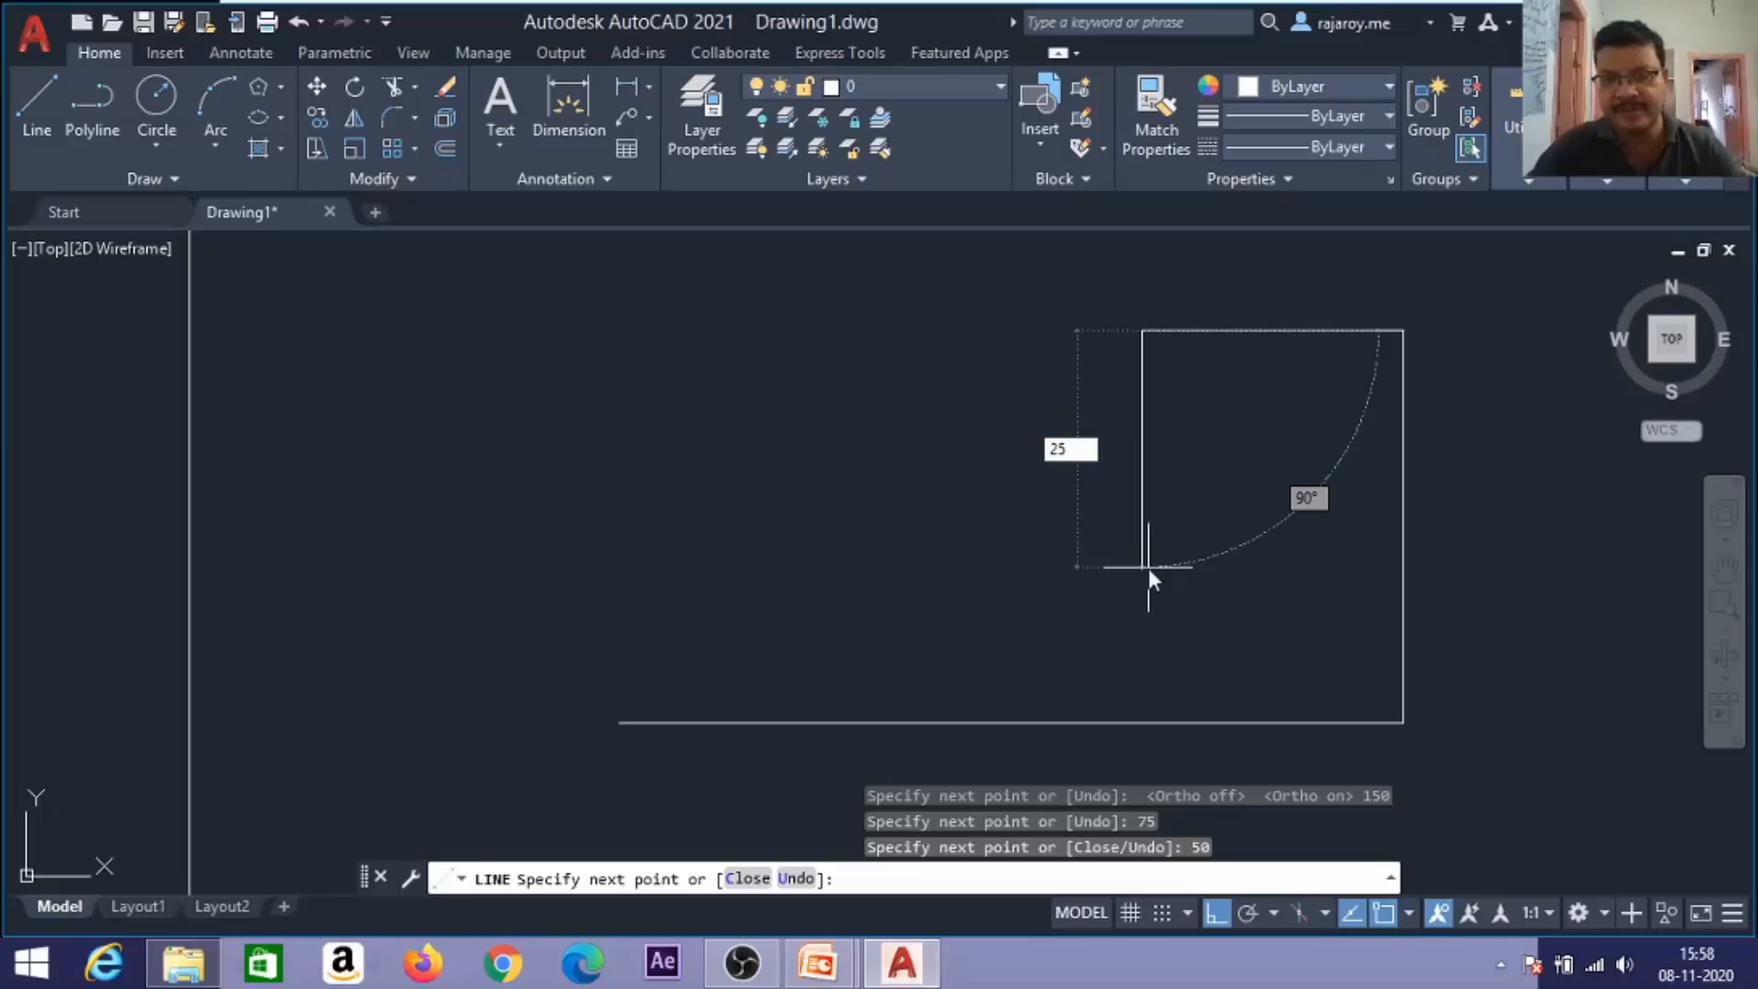
{"action": "key", "text": "Return"}
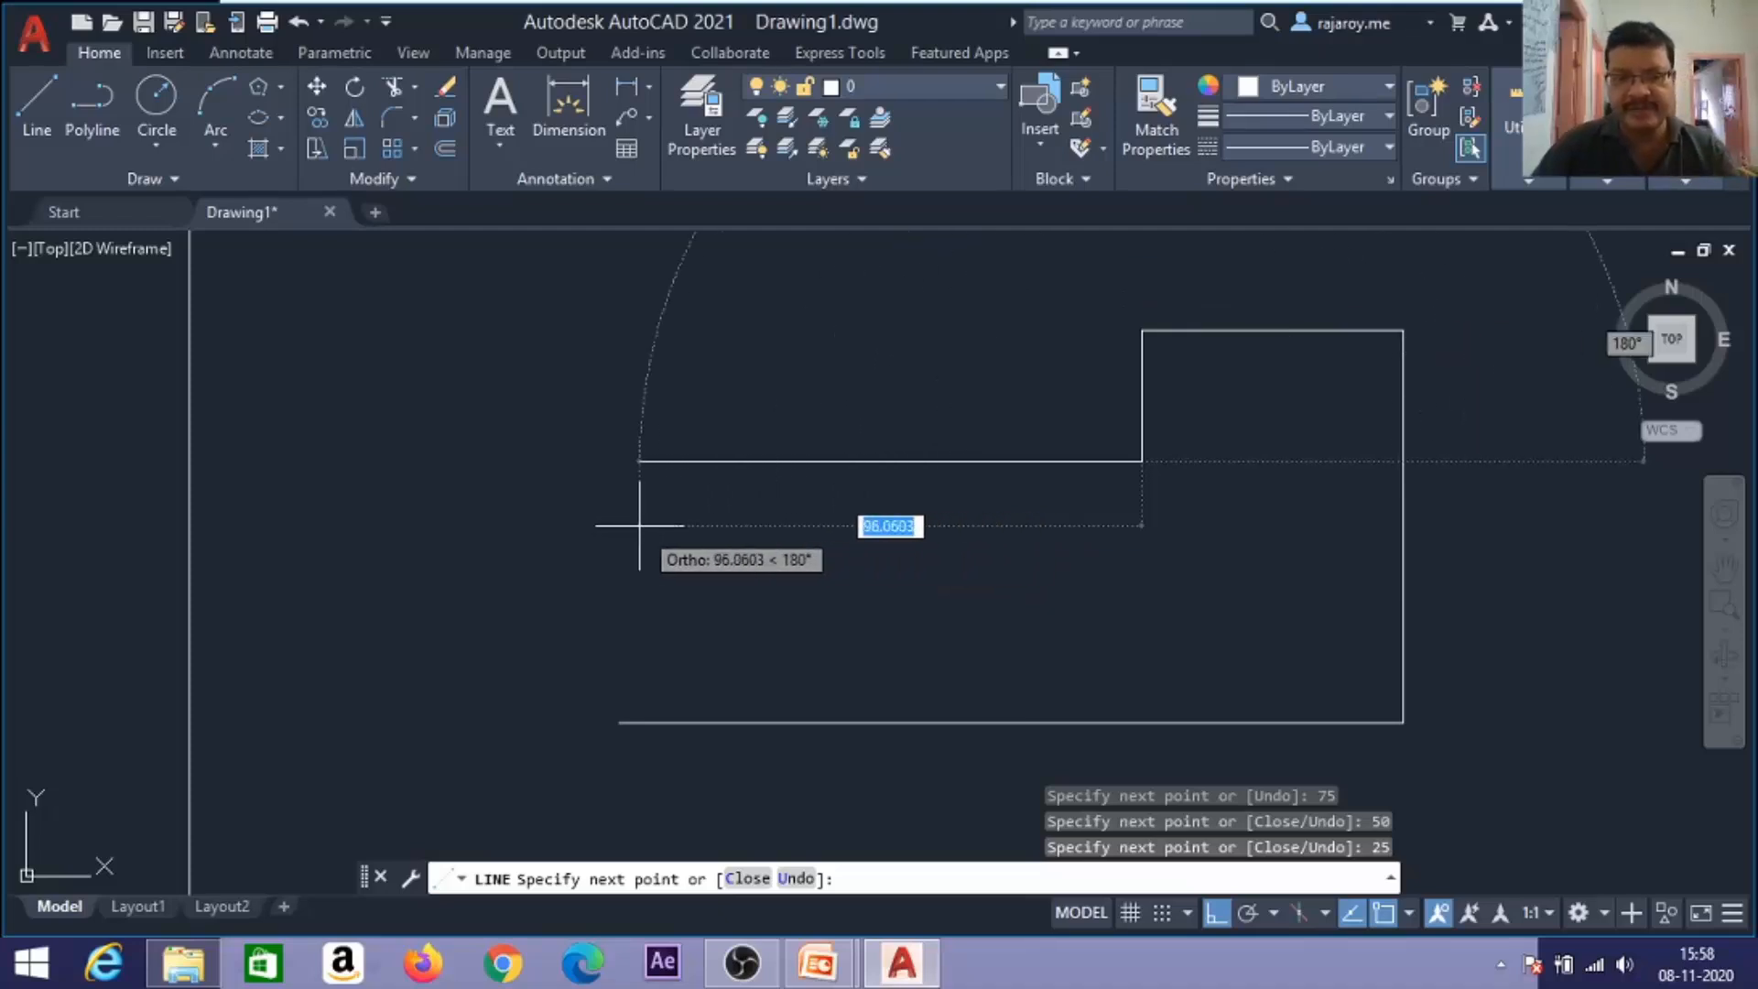
{"action": "type", "text": "50"}
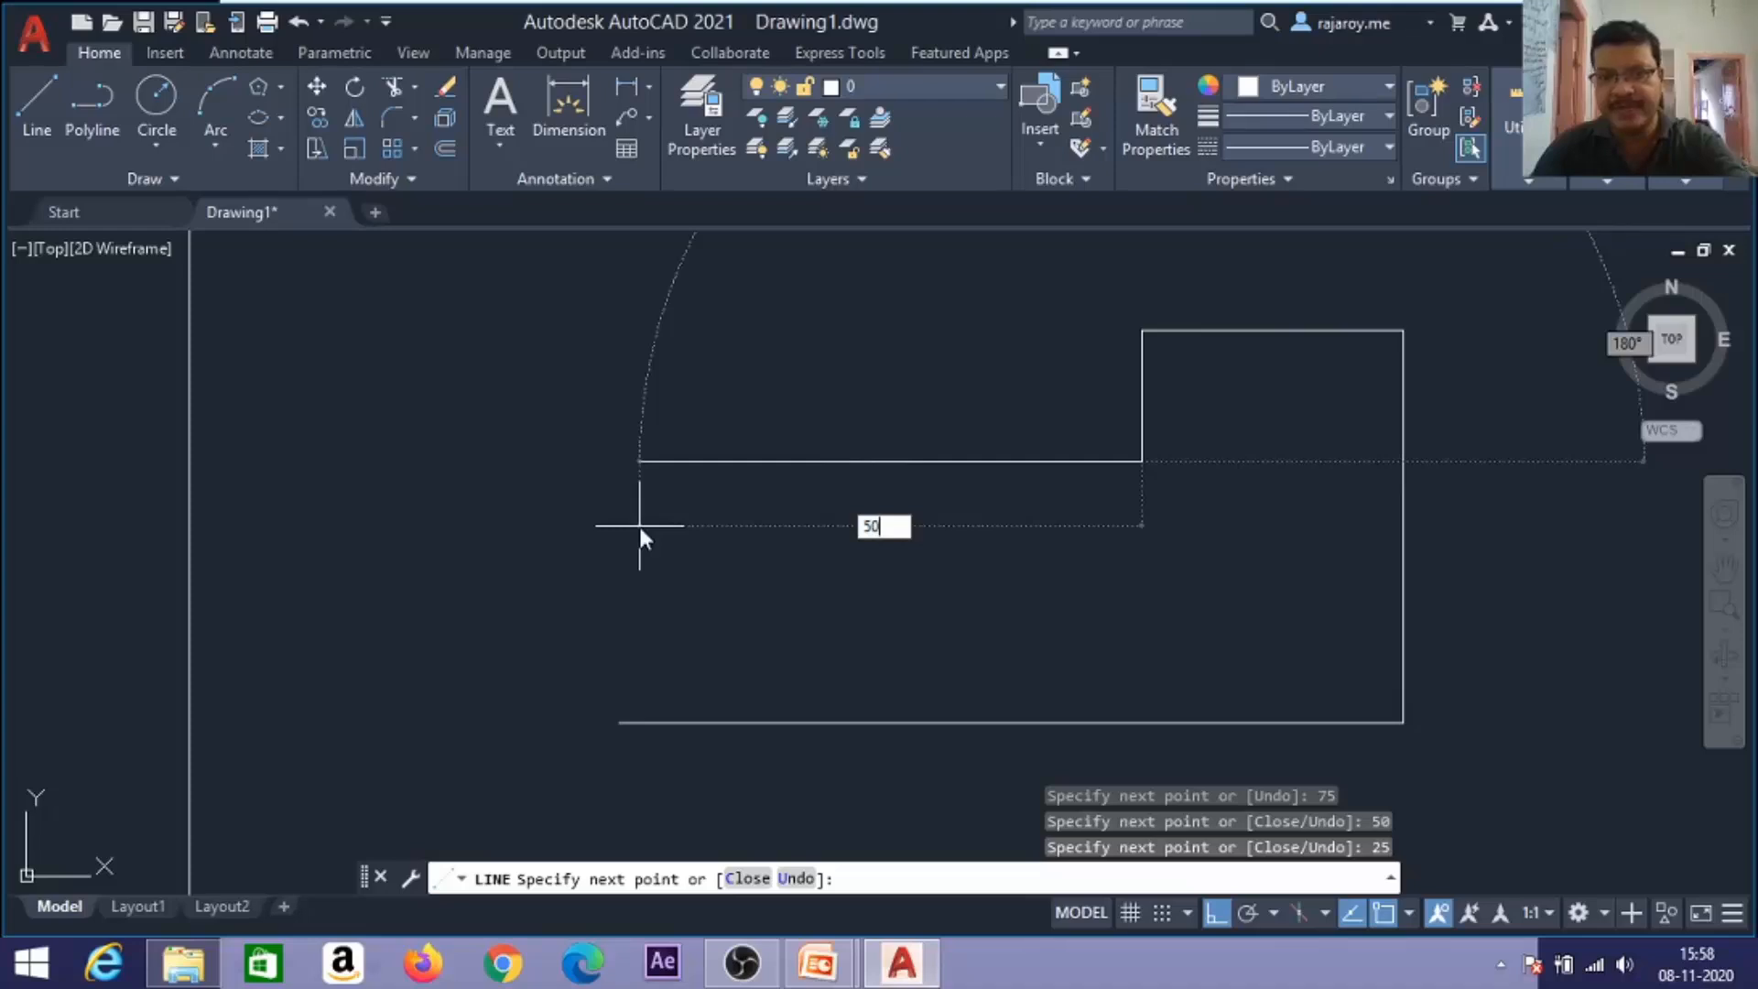
{"action": "key", "text": "Return"}
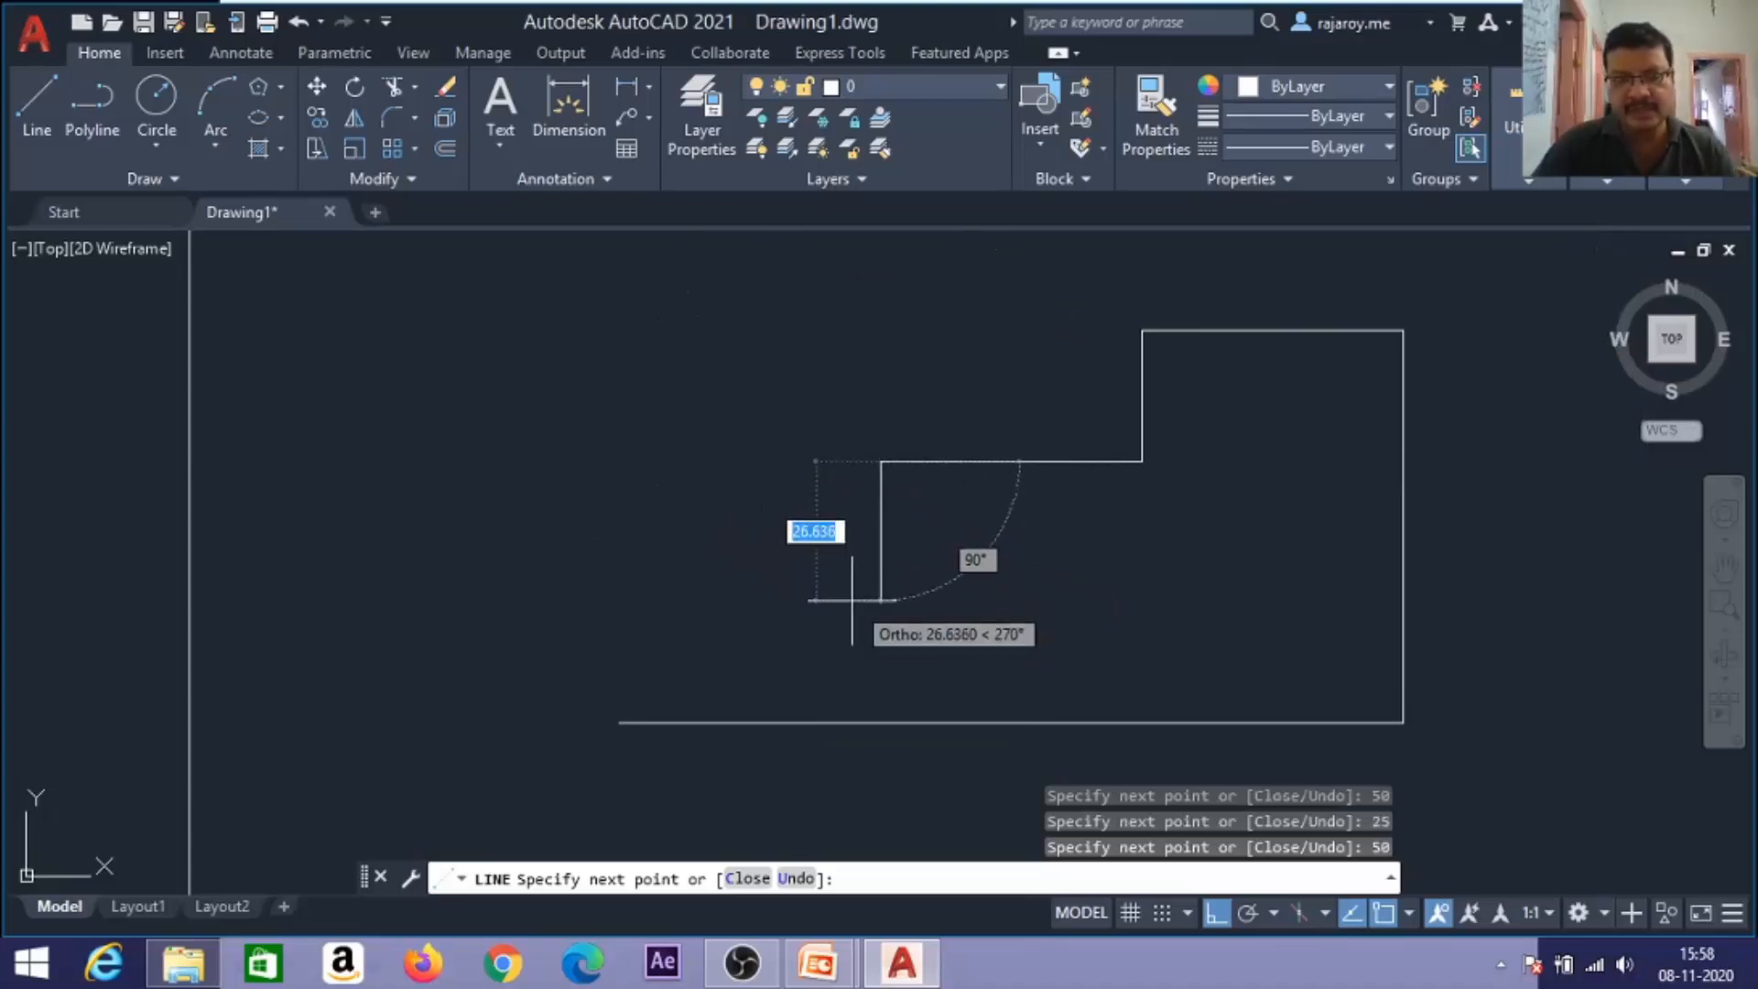
{"action": "type", "text": "25"}
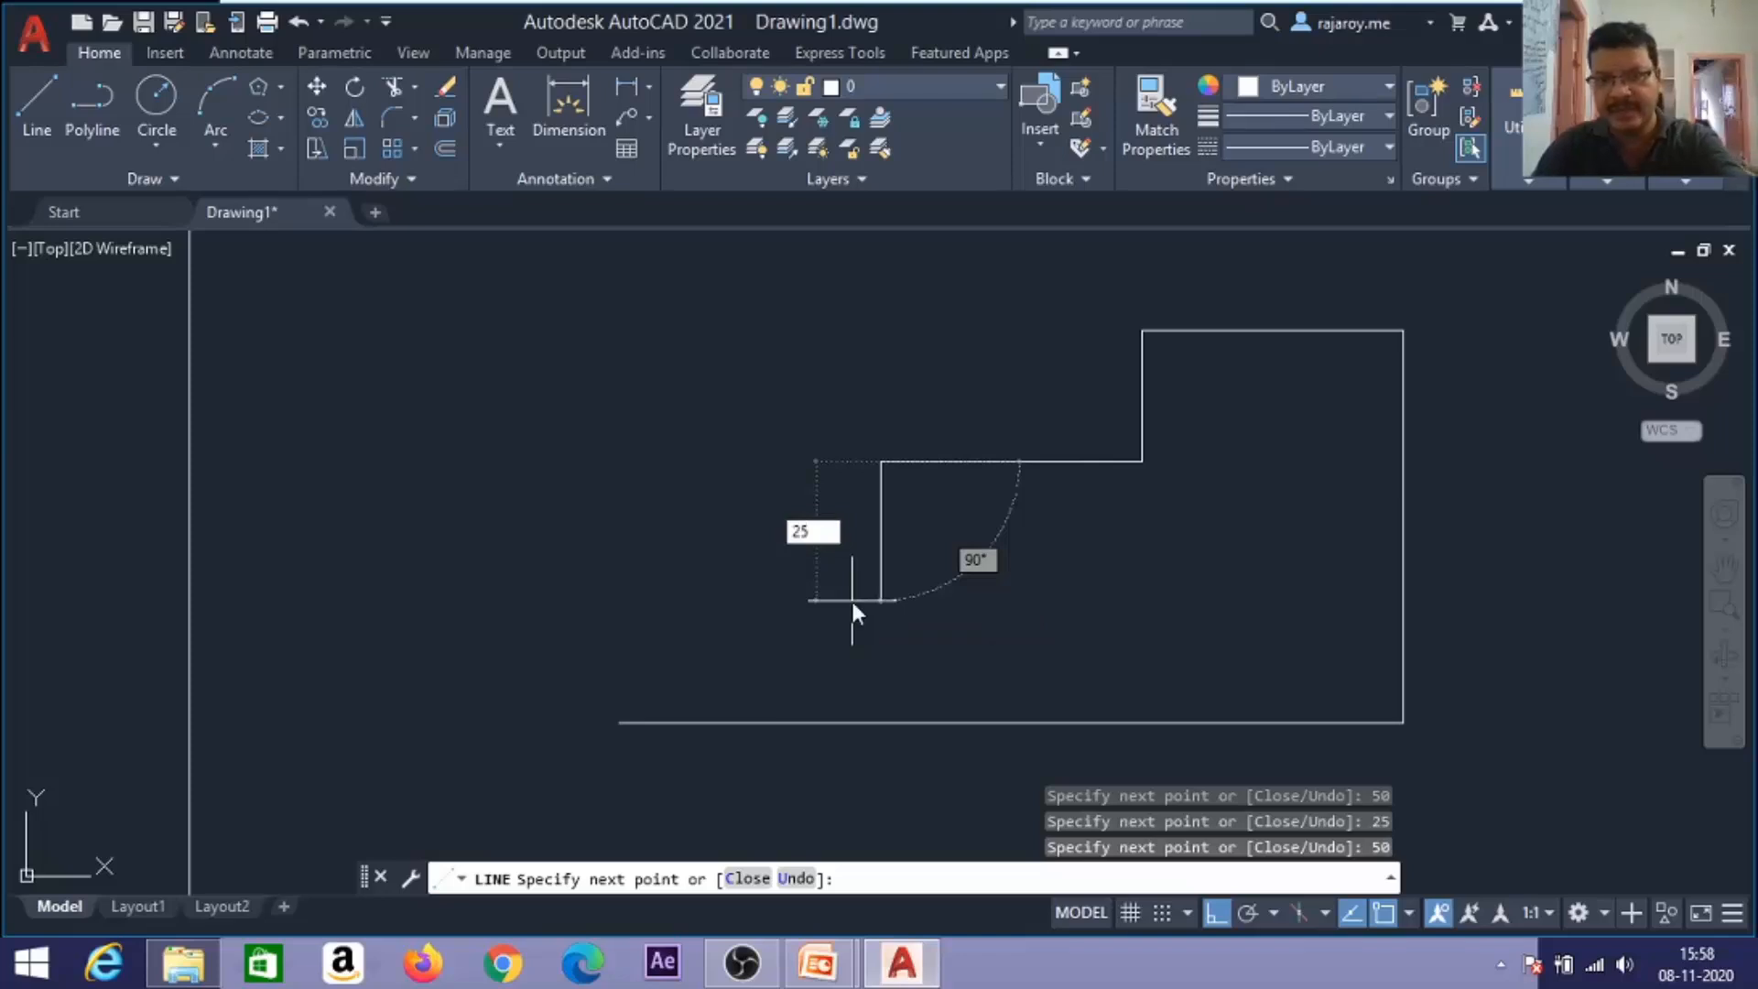
{"action": "key", "text": "Return"}
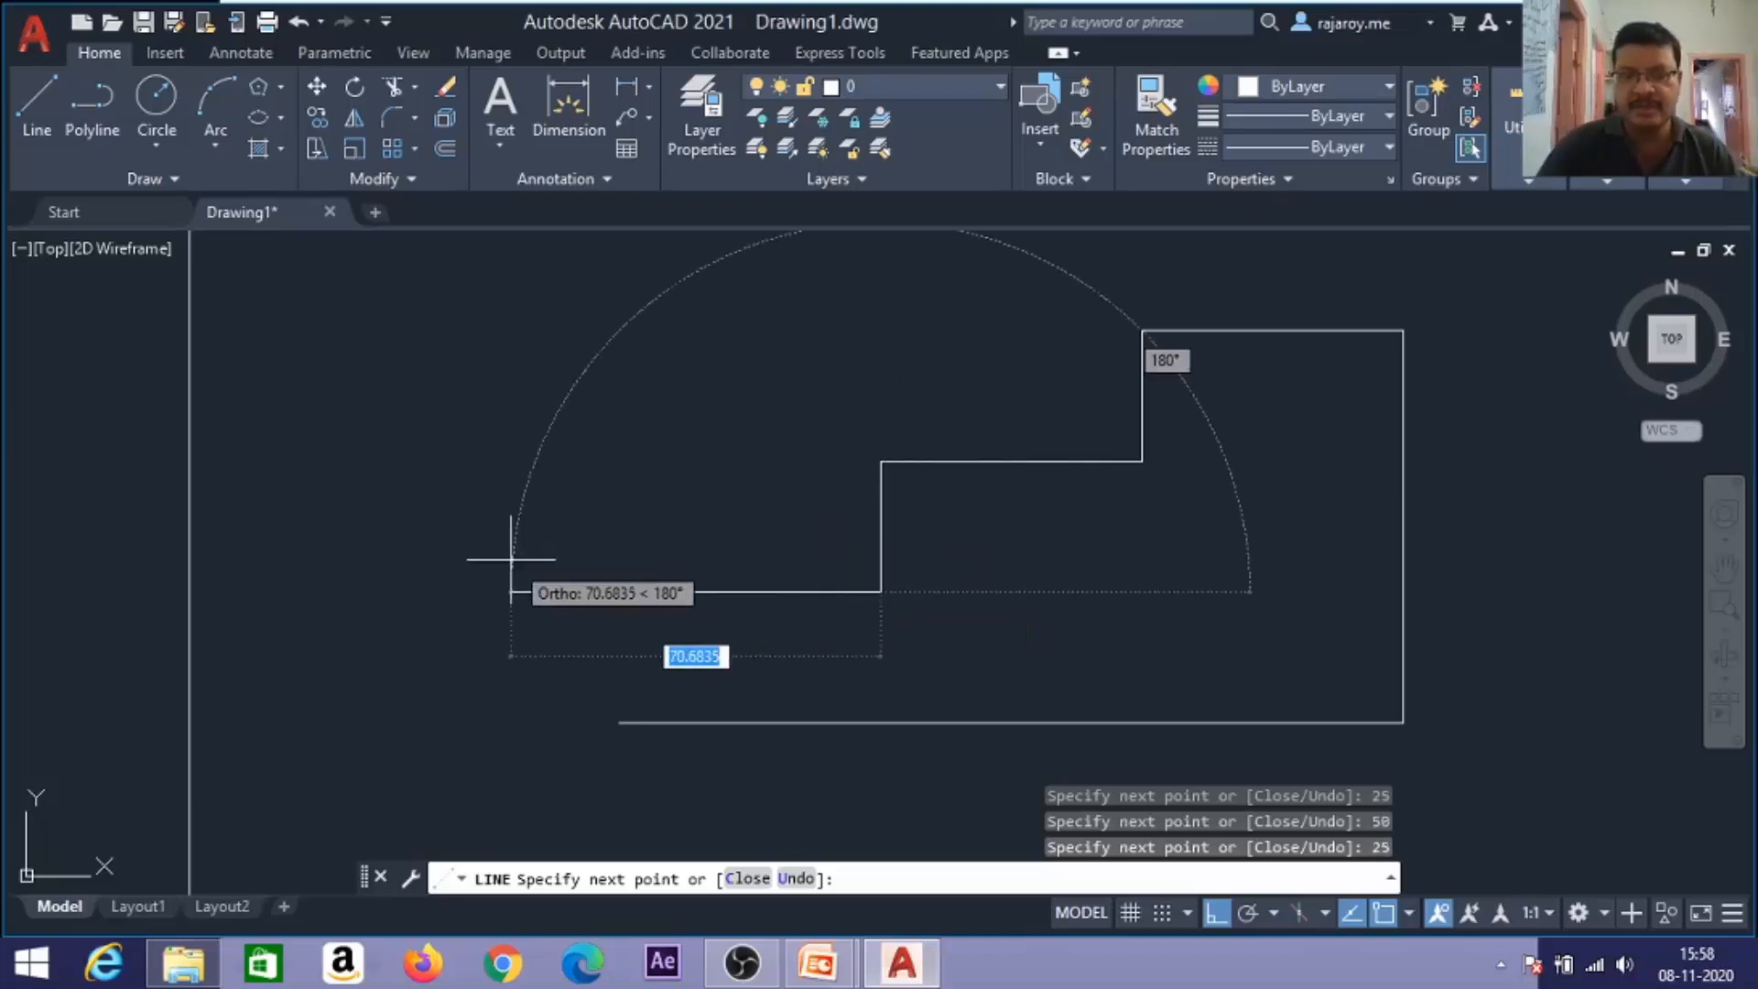
Add the lowest step, 50 mm left and 25 mm down to the outline's starting corner, and finish the line.
{"action": "type", "text": "50"}
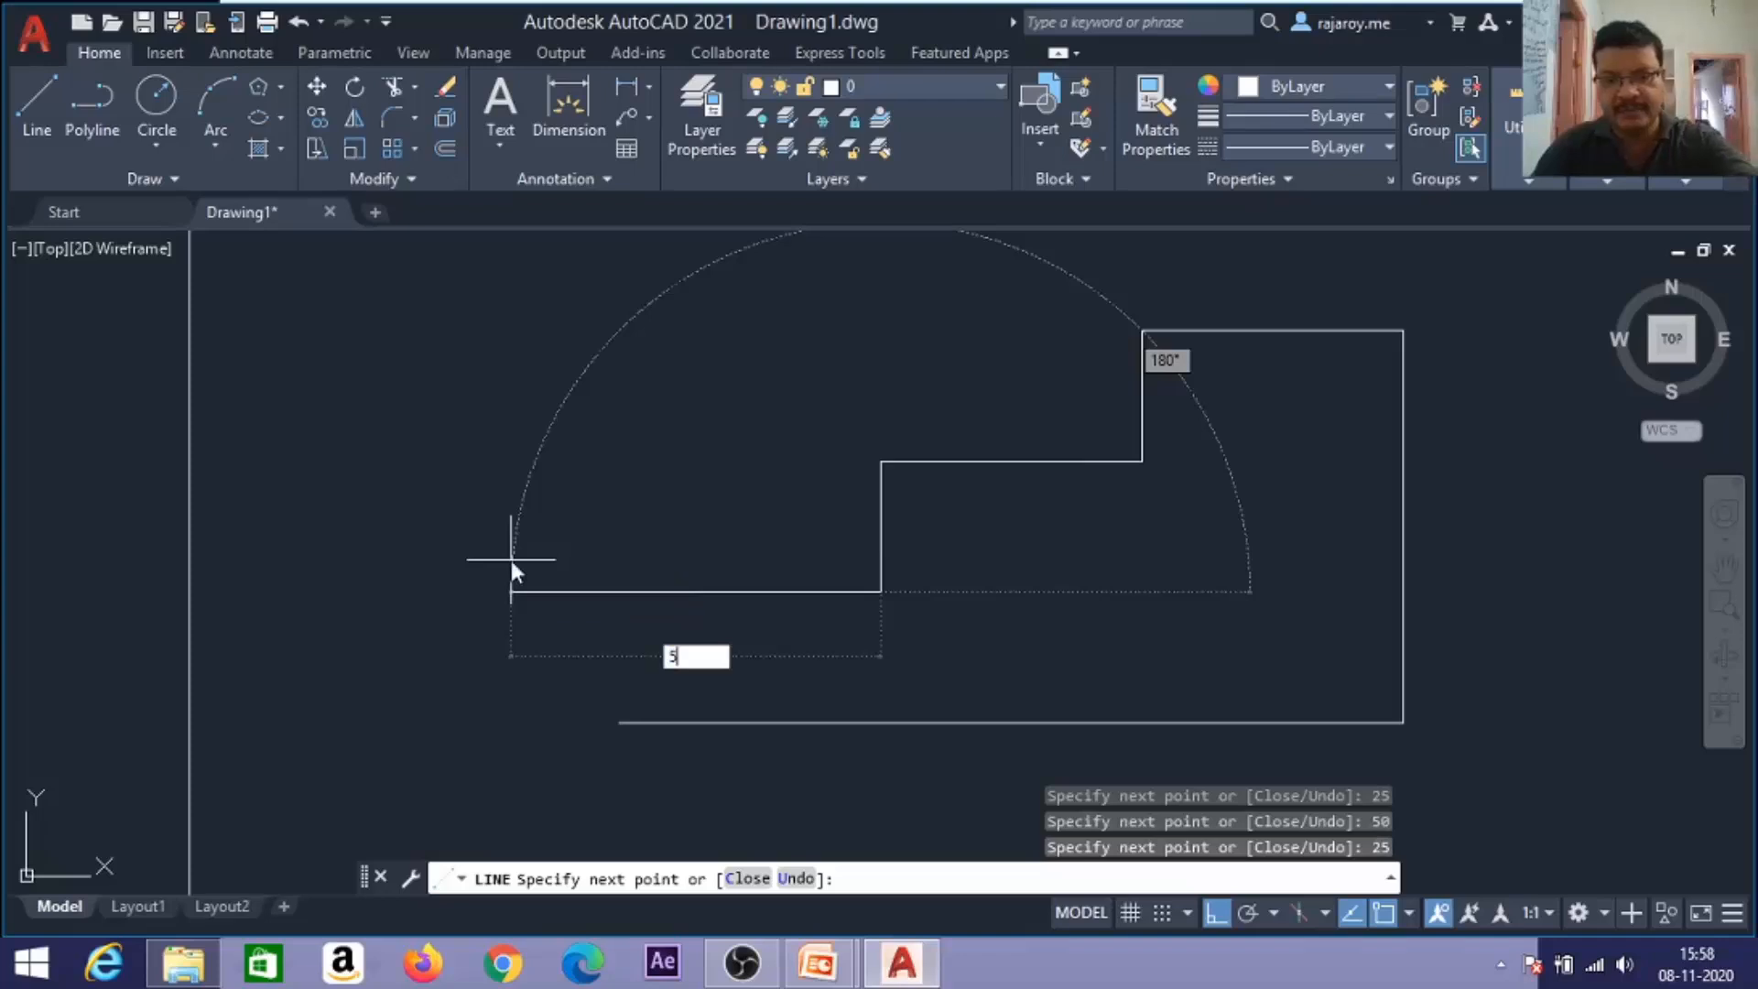
{"action": "key", "text": "Return"}
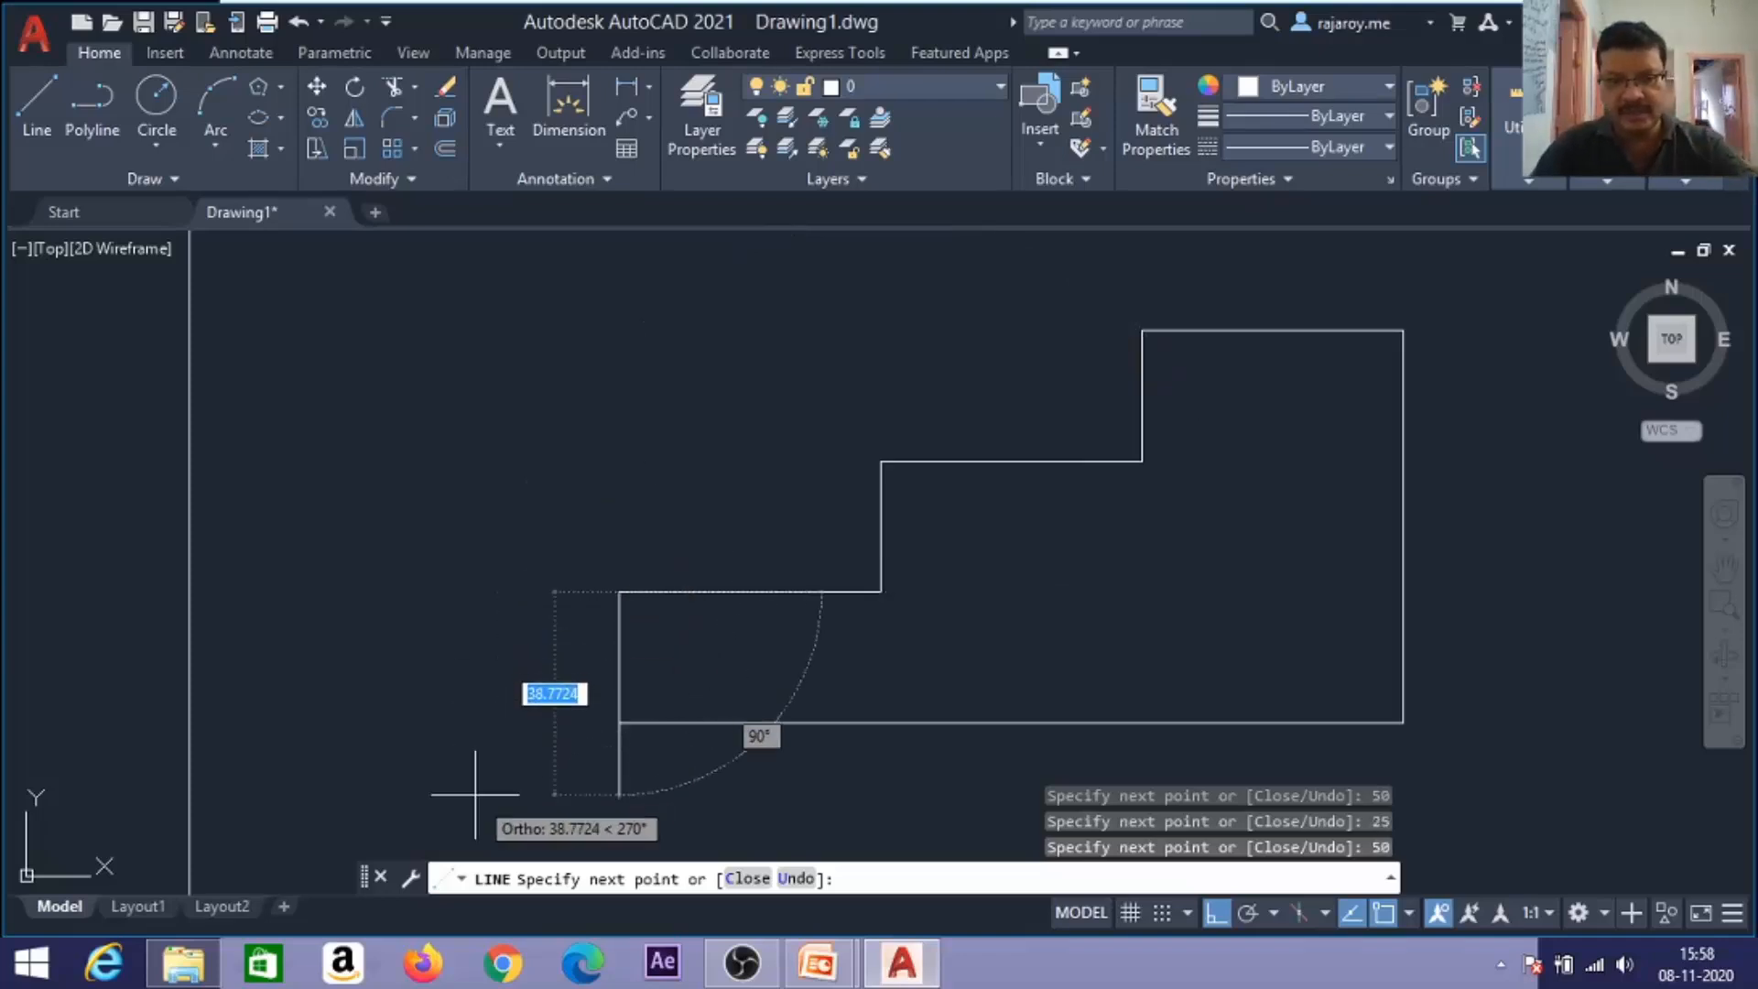
{"action": "type", "text": "25"}
{"action": "key", "text": "Return"}
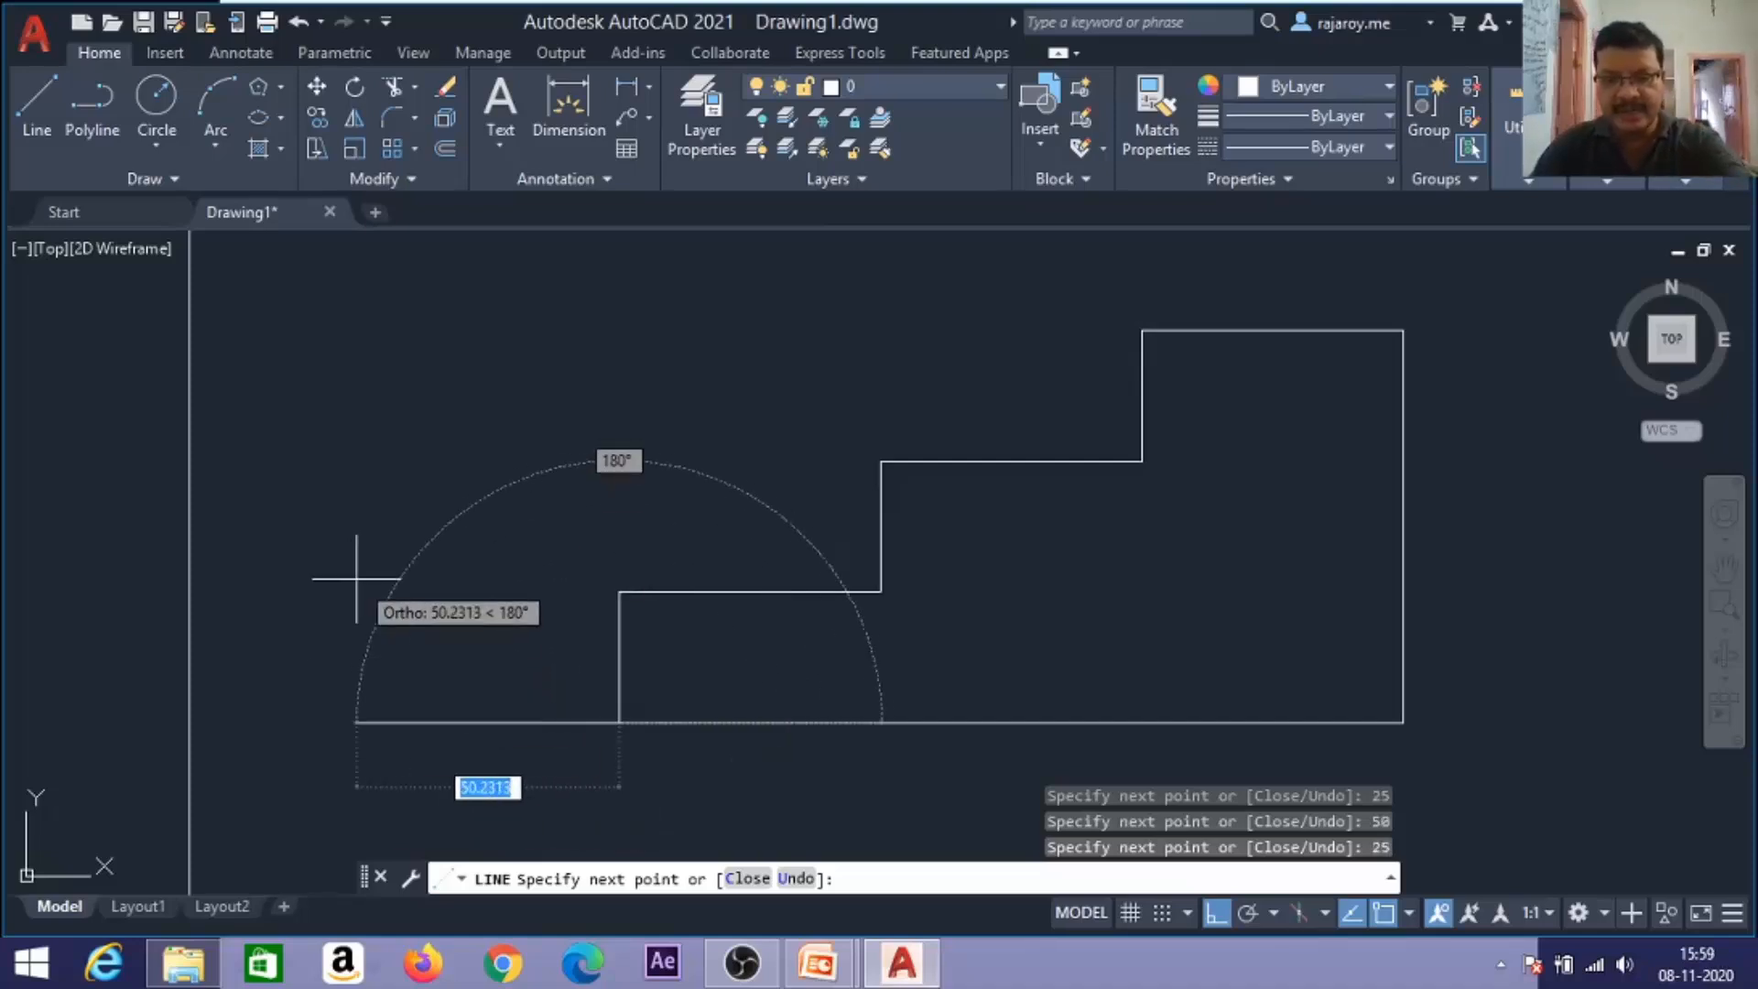
{"action": "key", "text": "Return"}
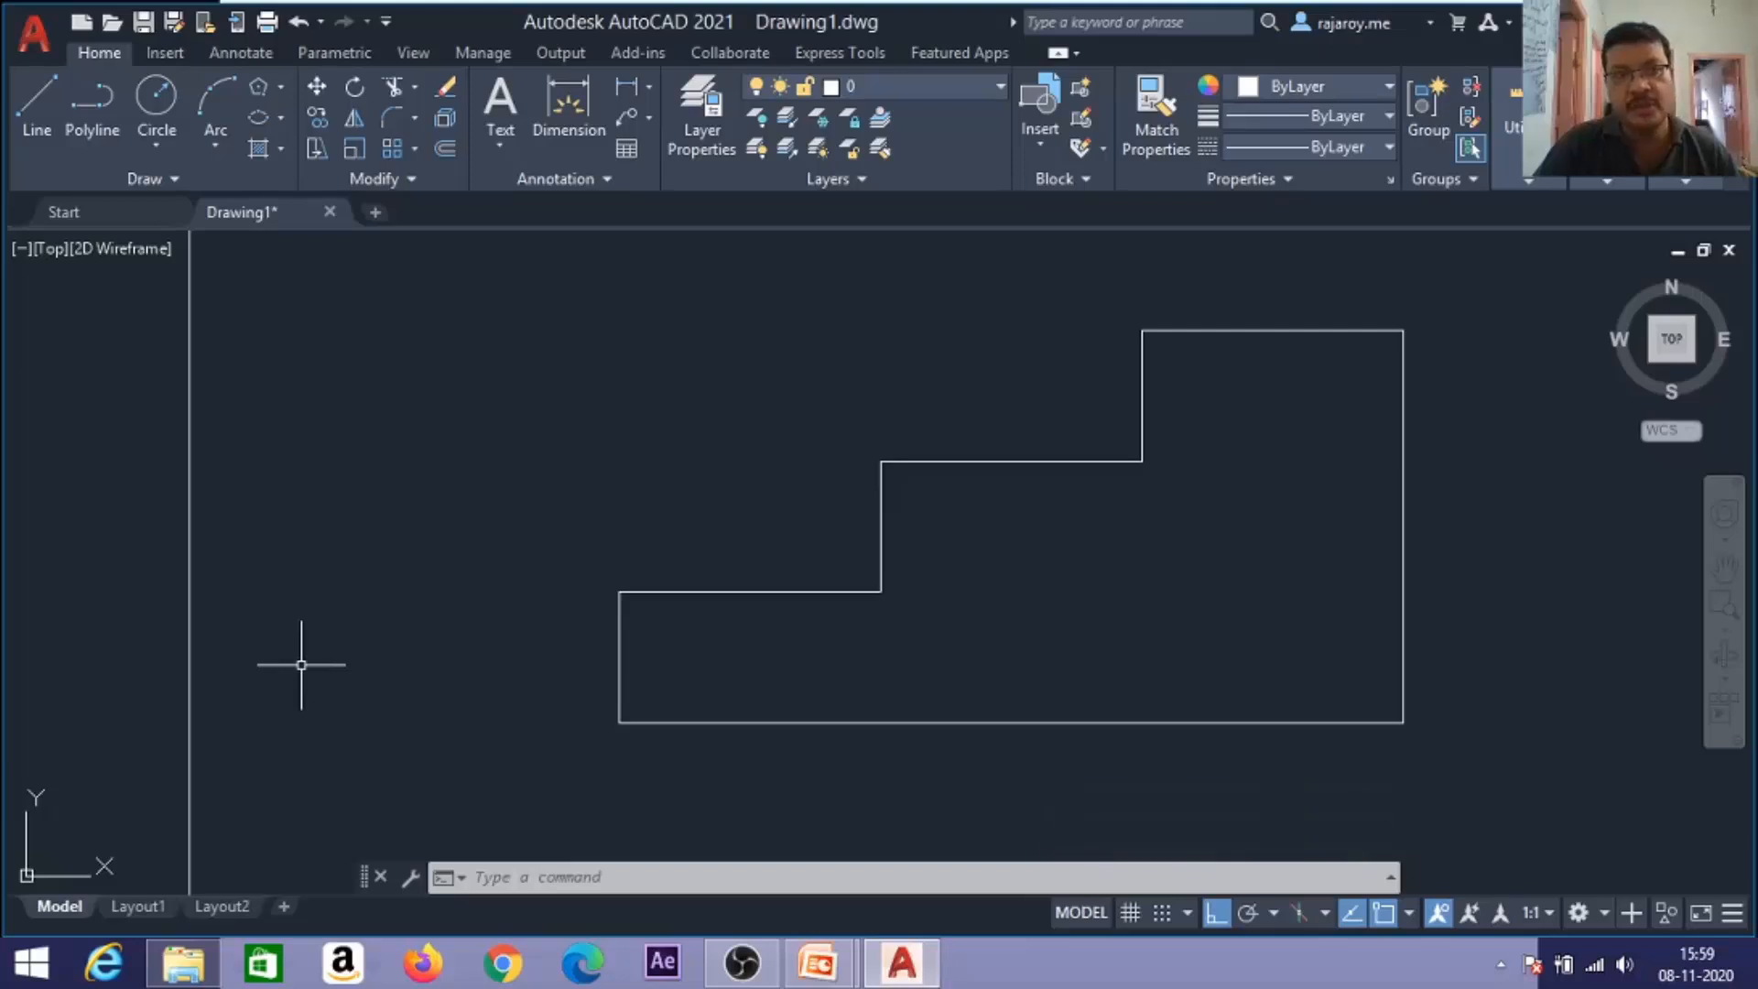
Draw a 60 mm line at 45° up and right from the lowest step's upper-left corner, with polar tracking switched on.
{"action": "left_click", "coordinate": [37, 95]}
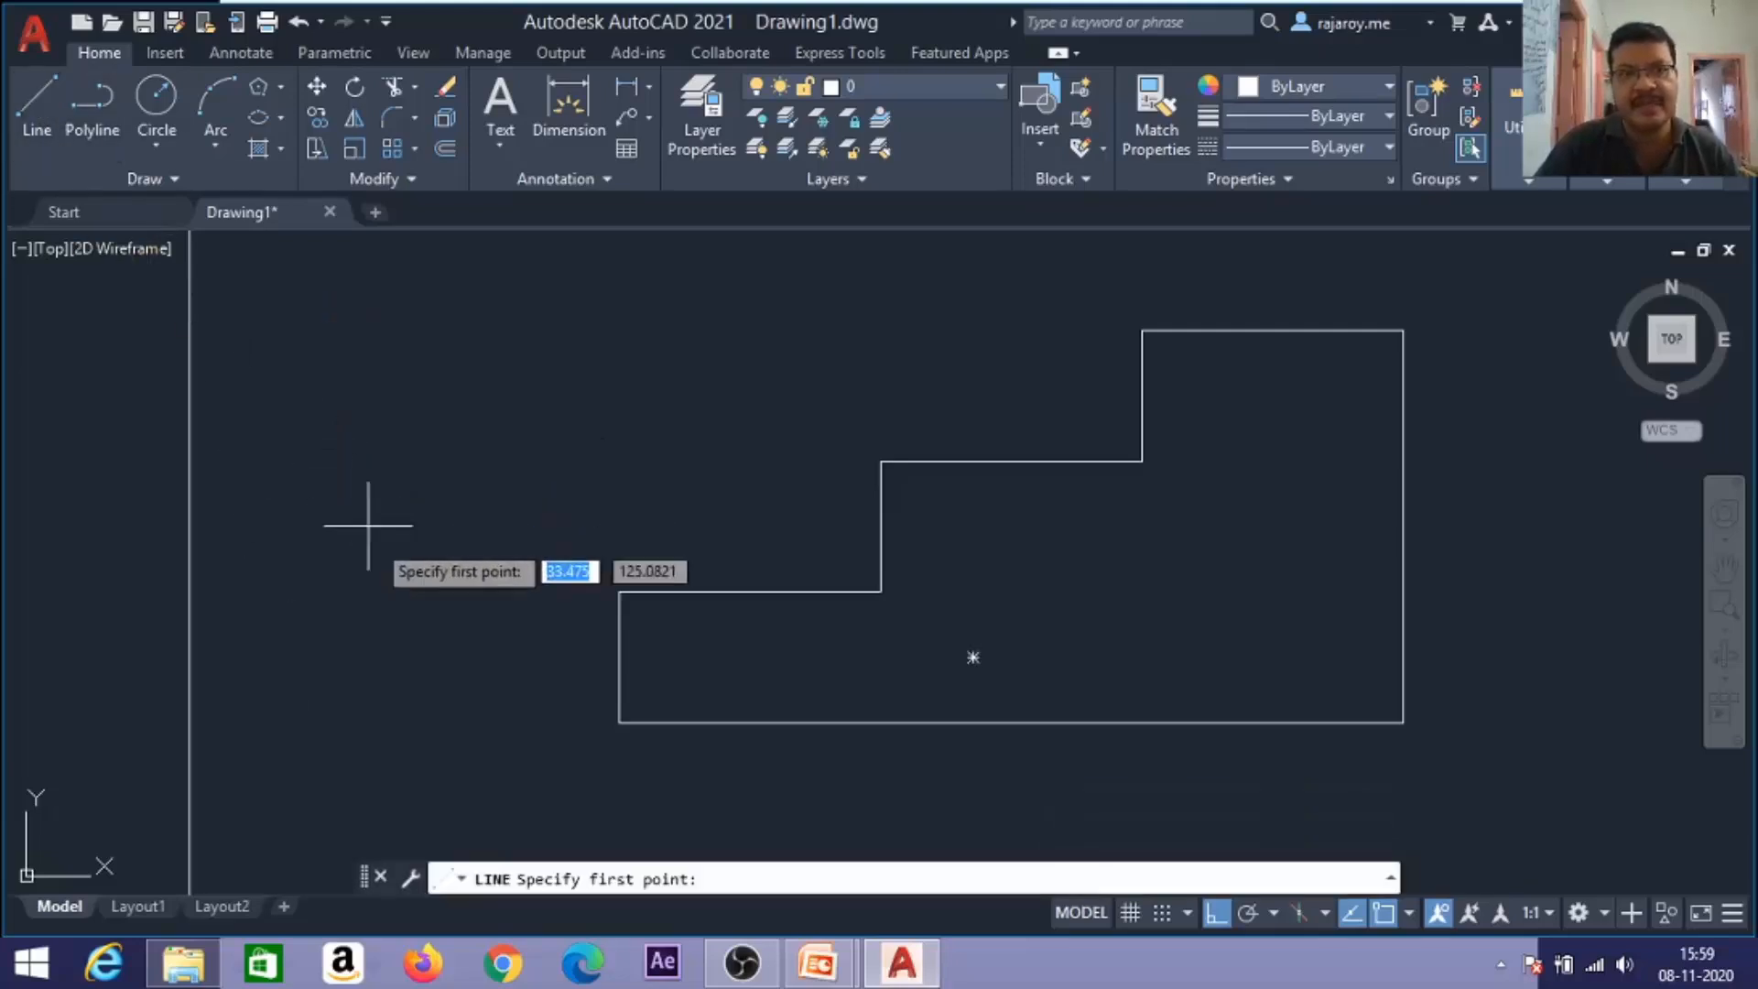
{"action": "left_click", "coordinate": [620, 590]}
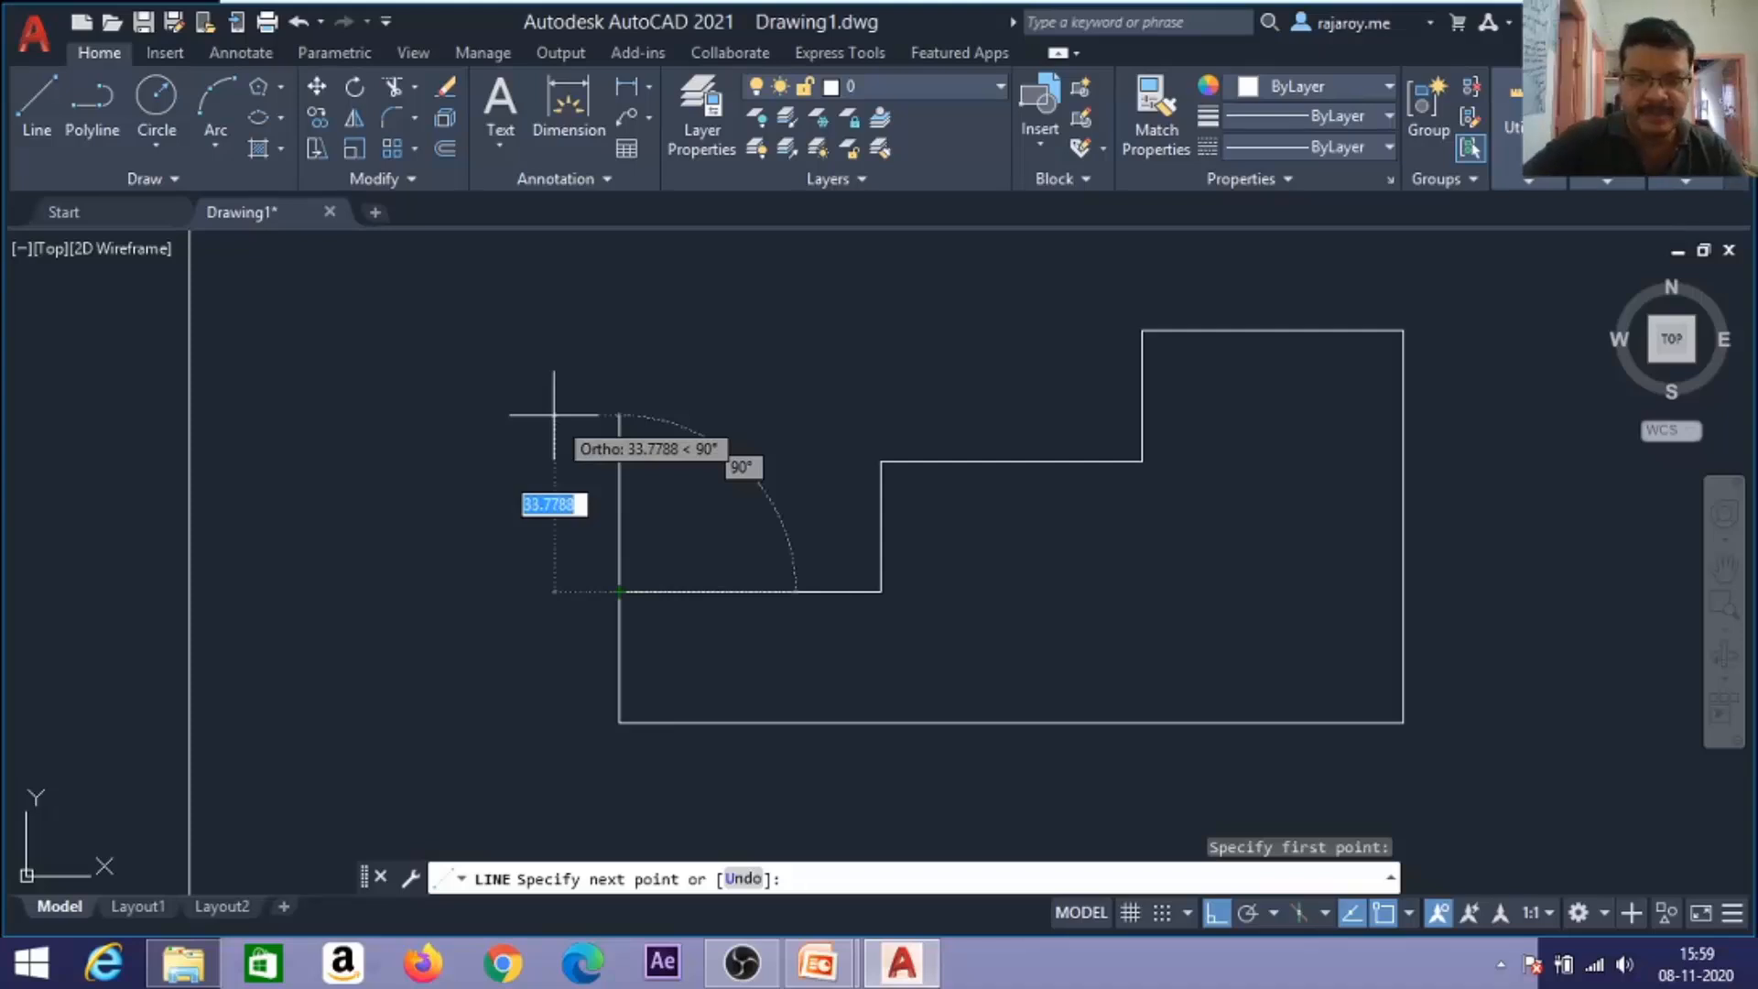
{"action": "key", "text": "F10"}
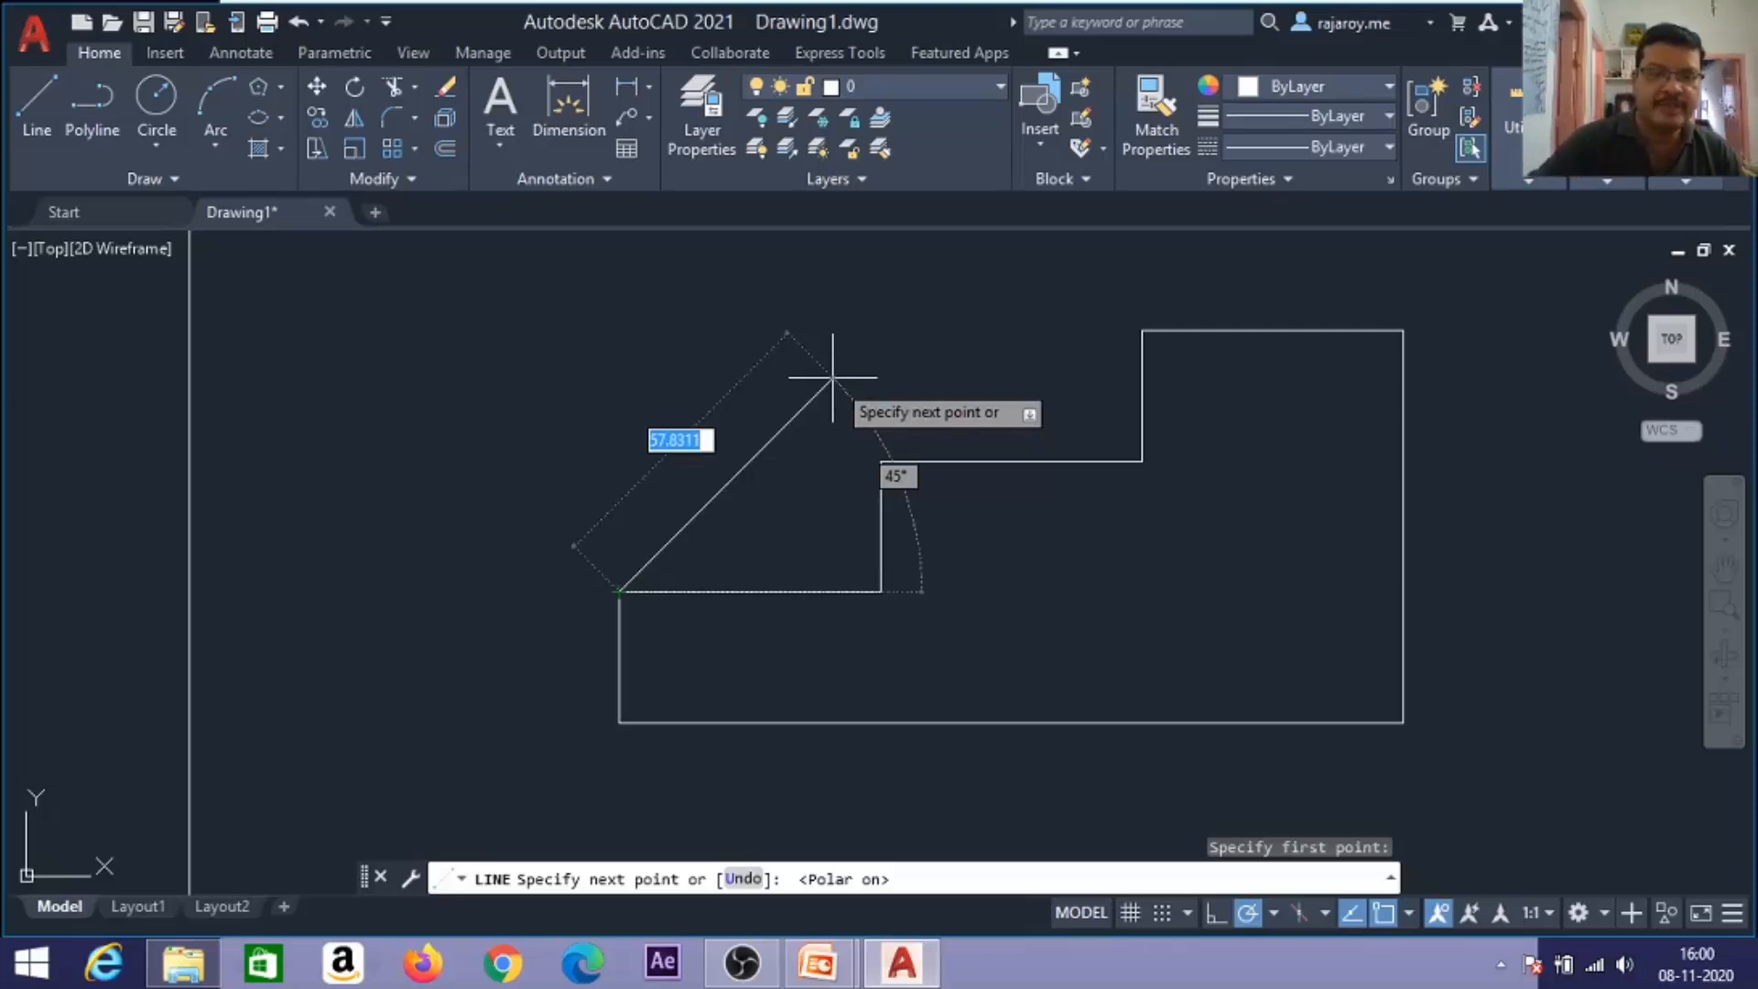
{"action": "type", "text": "60"}
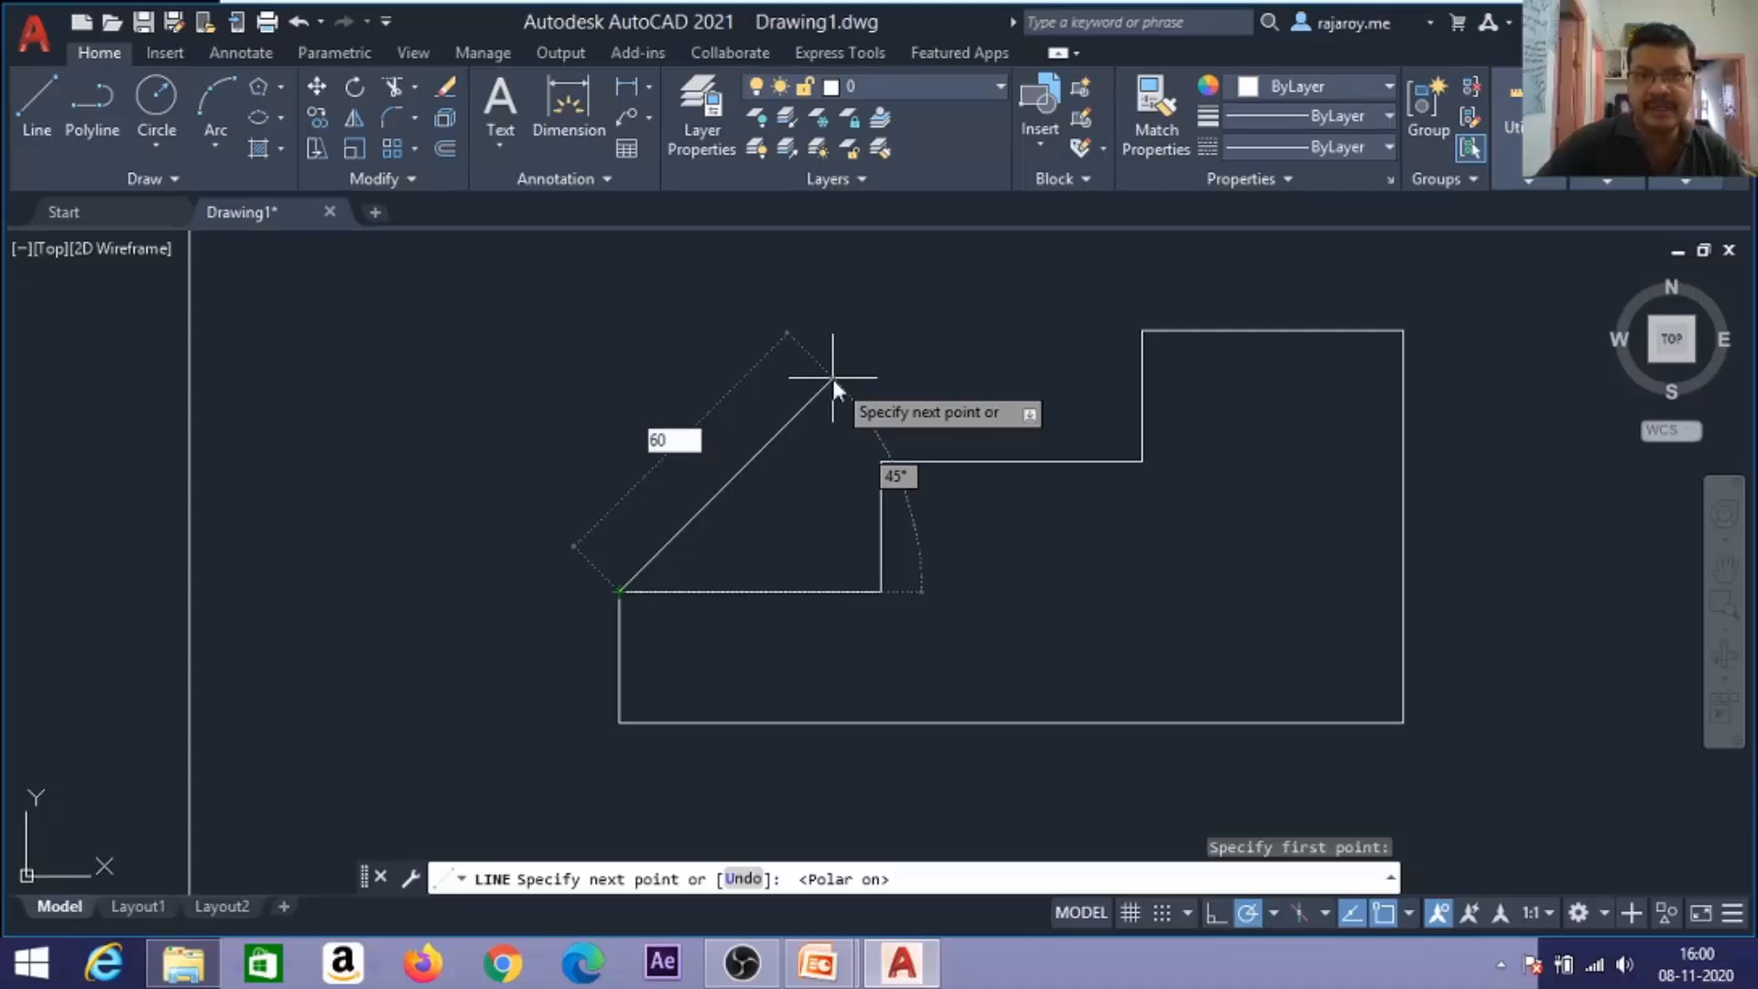
{"action": "key", "text": "Return"}
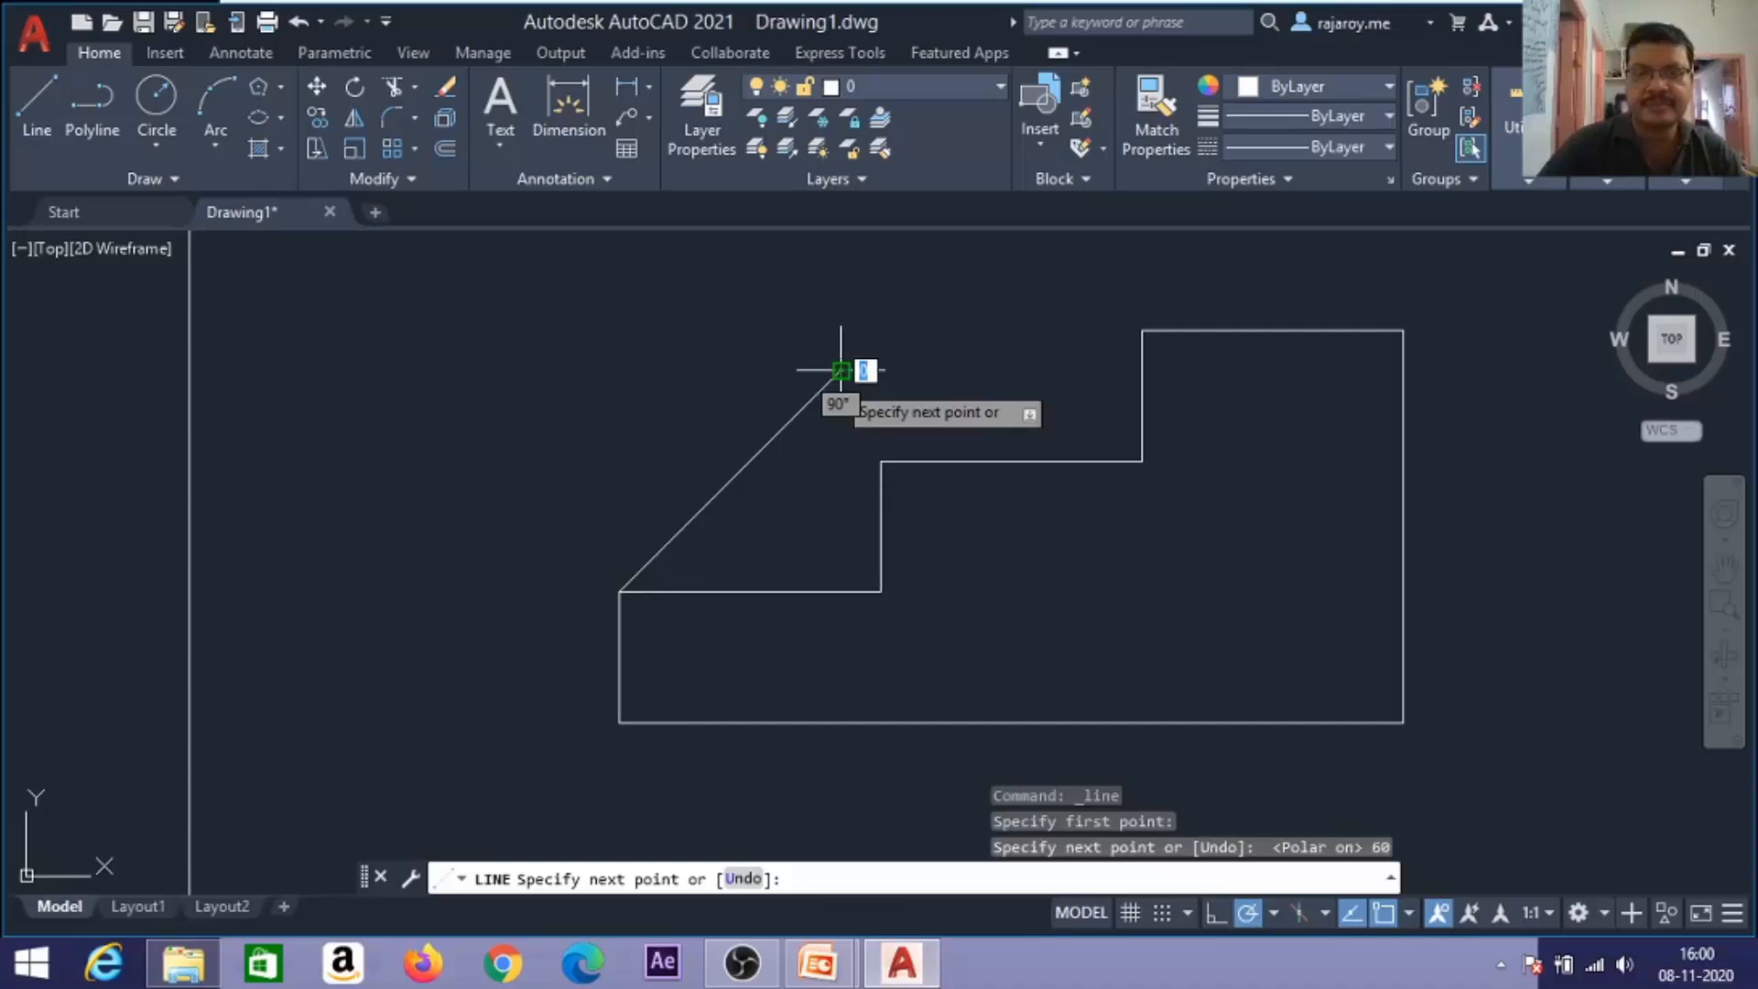
{"action": "key", "text": "Return"}
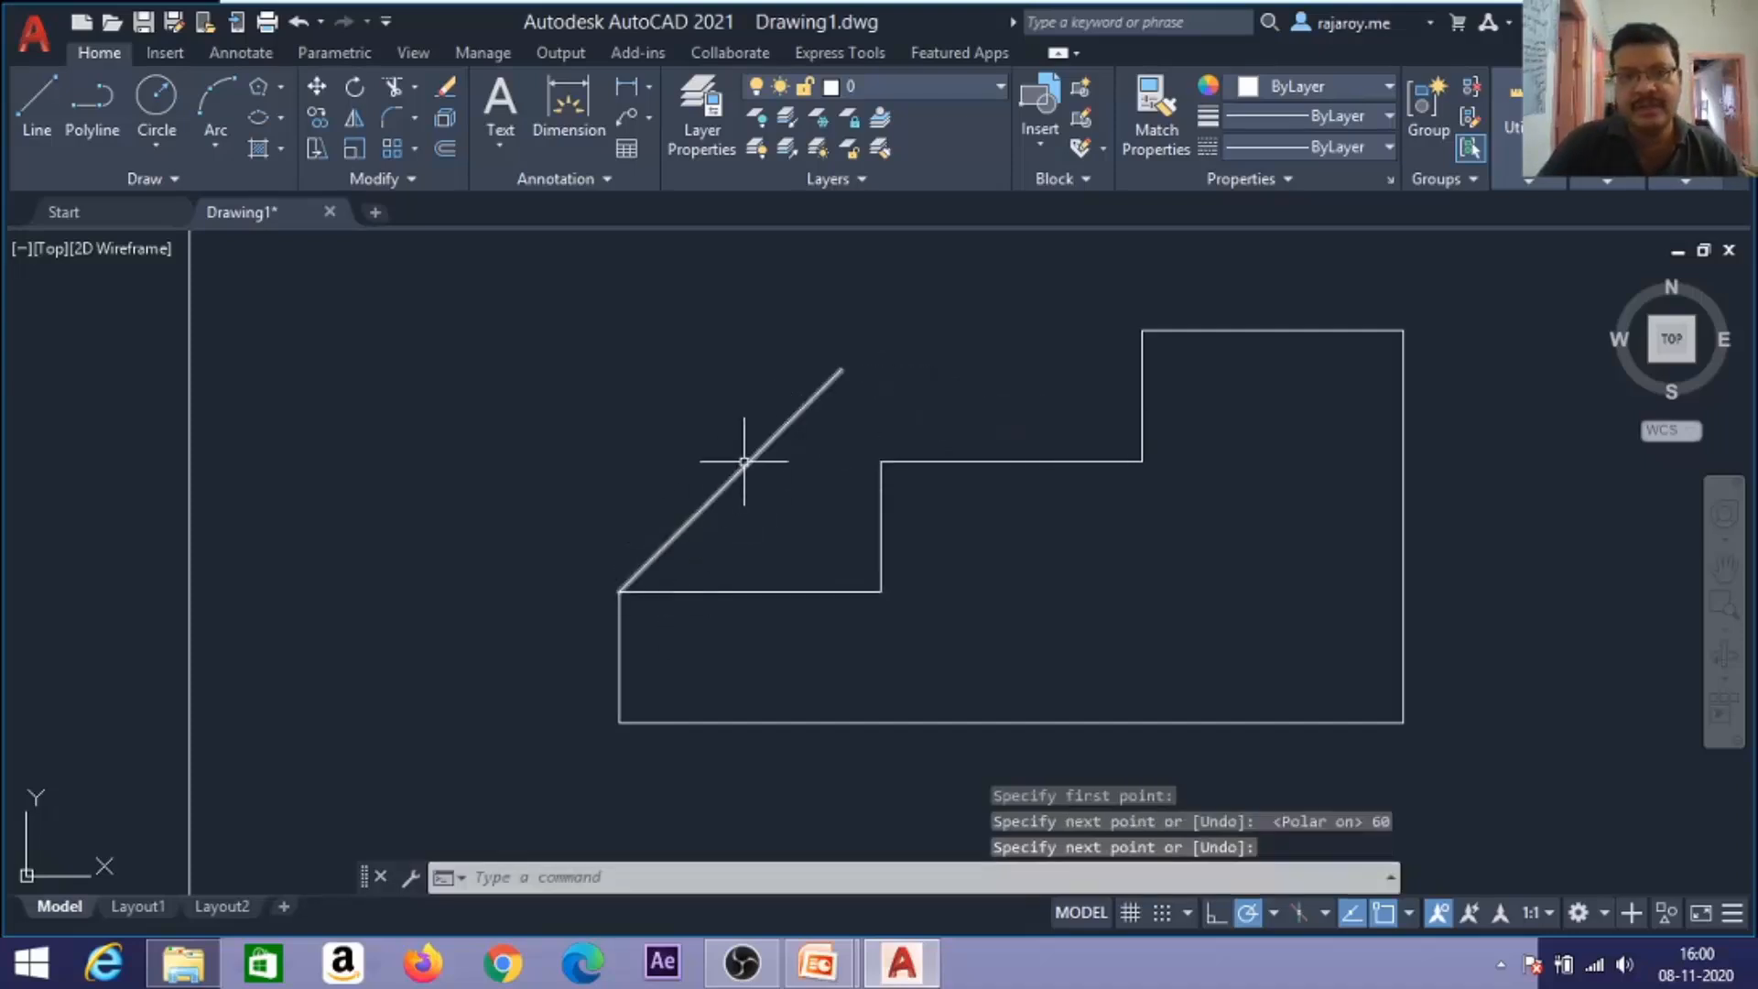
Add an aligned dimension to the sloping line, placed on its upper-left side.
{"action": "left_click", "coordinate": [628, 86]}
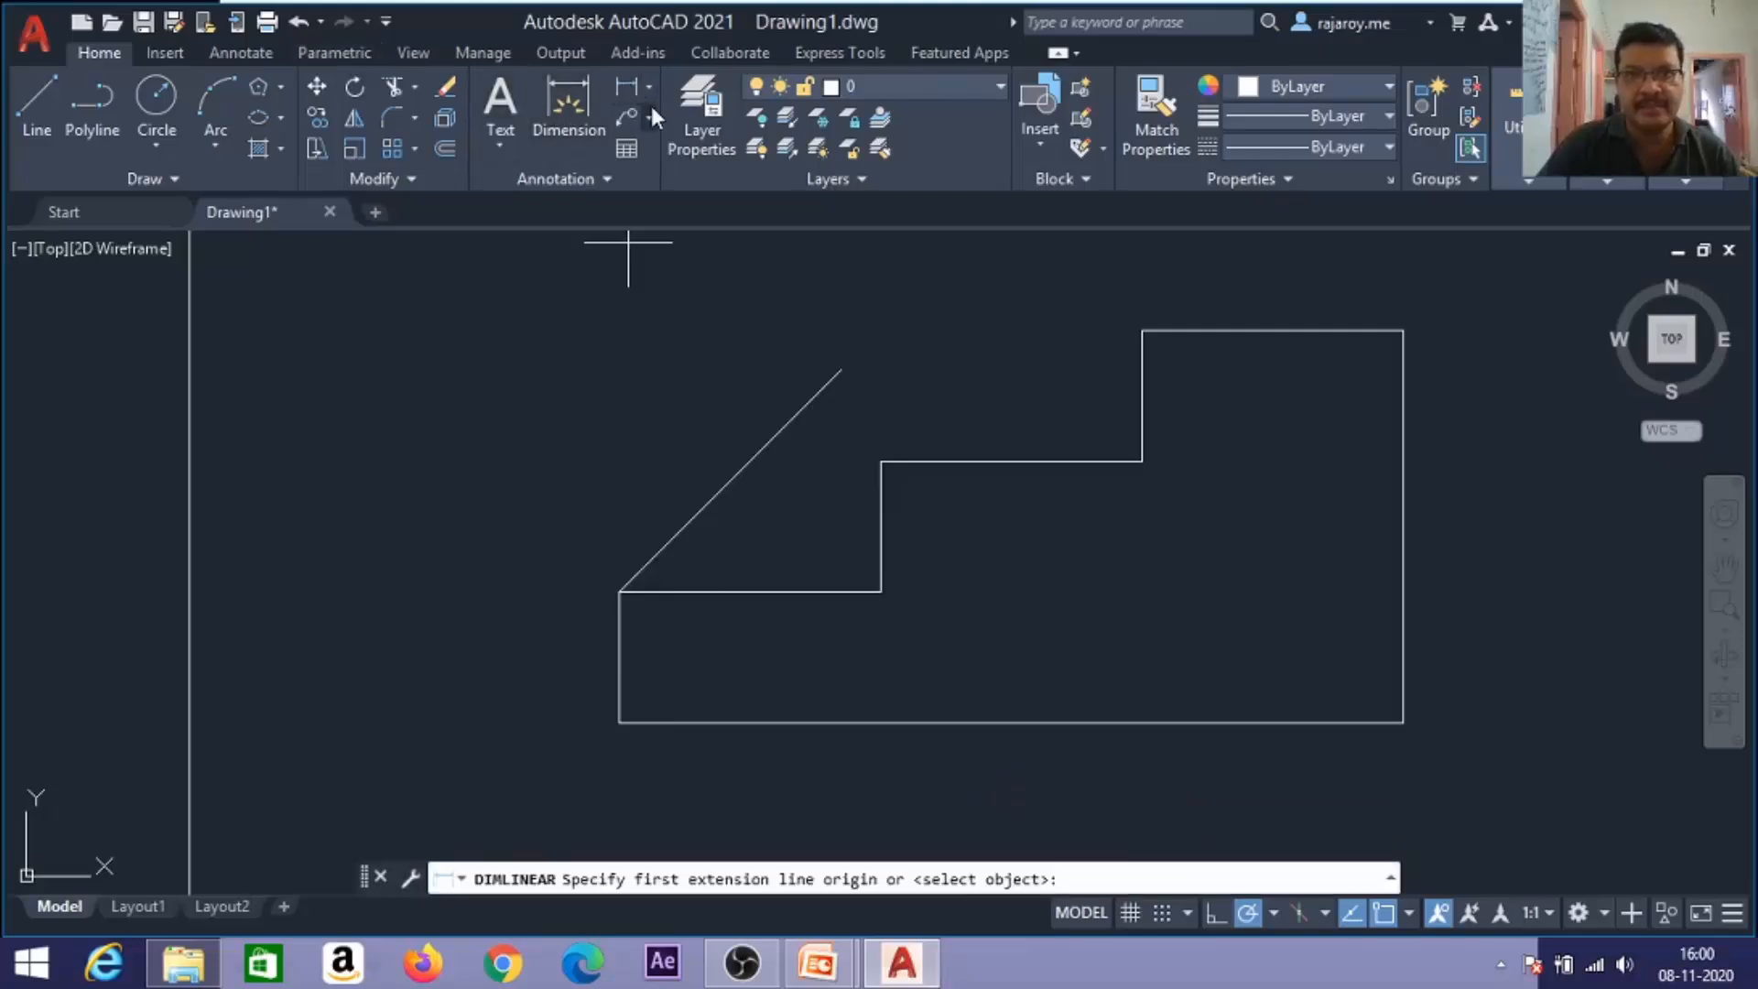
{"action": "left_click", "coordinate": [648, 88]}
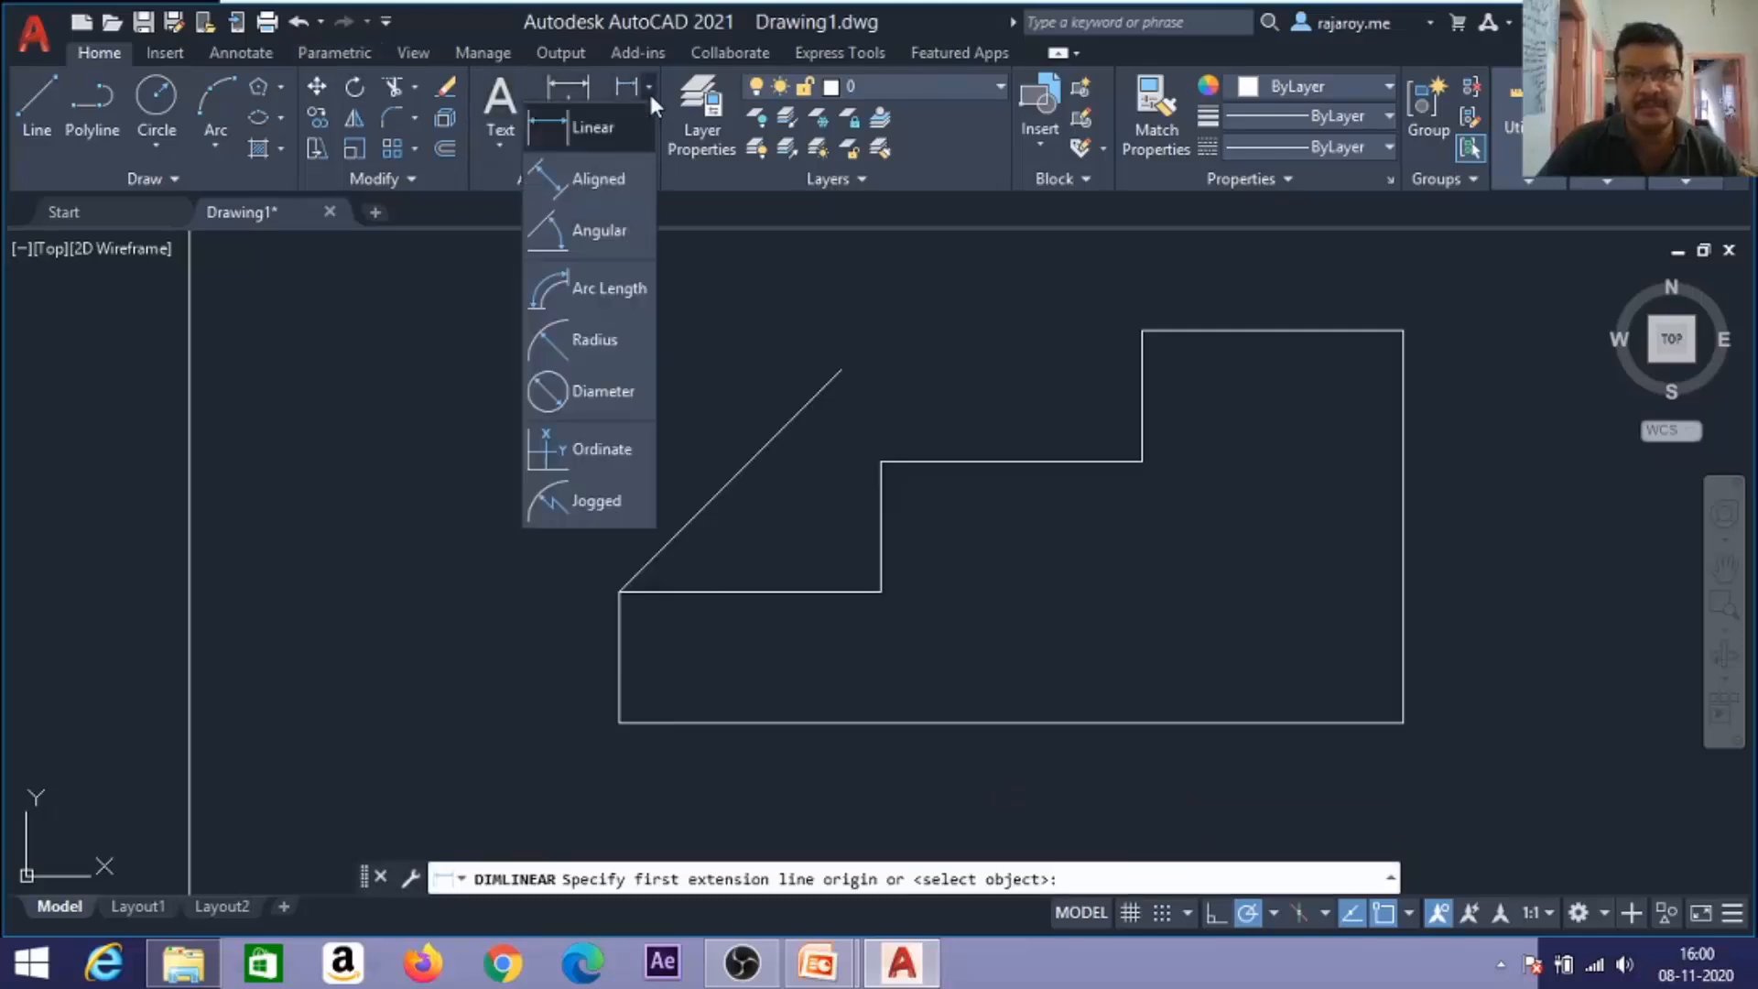
{"action": "left_click", "coordinate": [612, 183]}
{"action": "key", "text": "Return"}
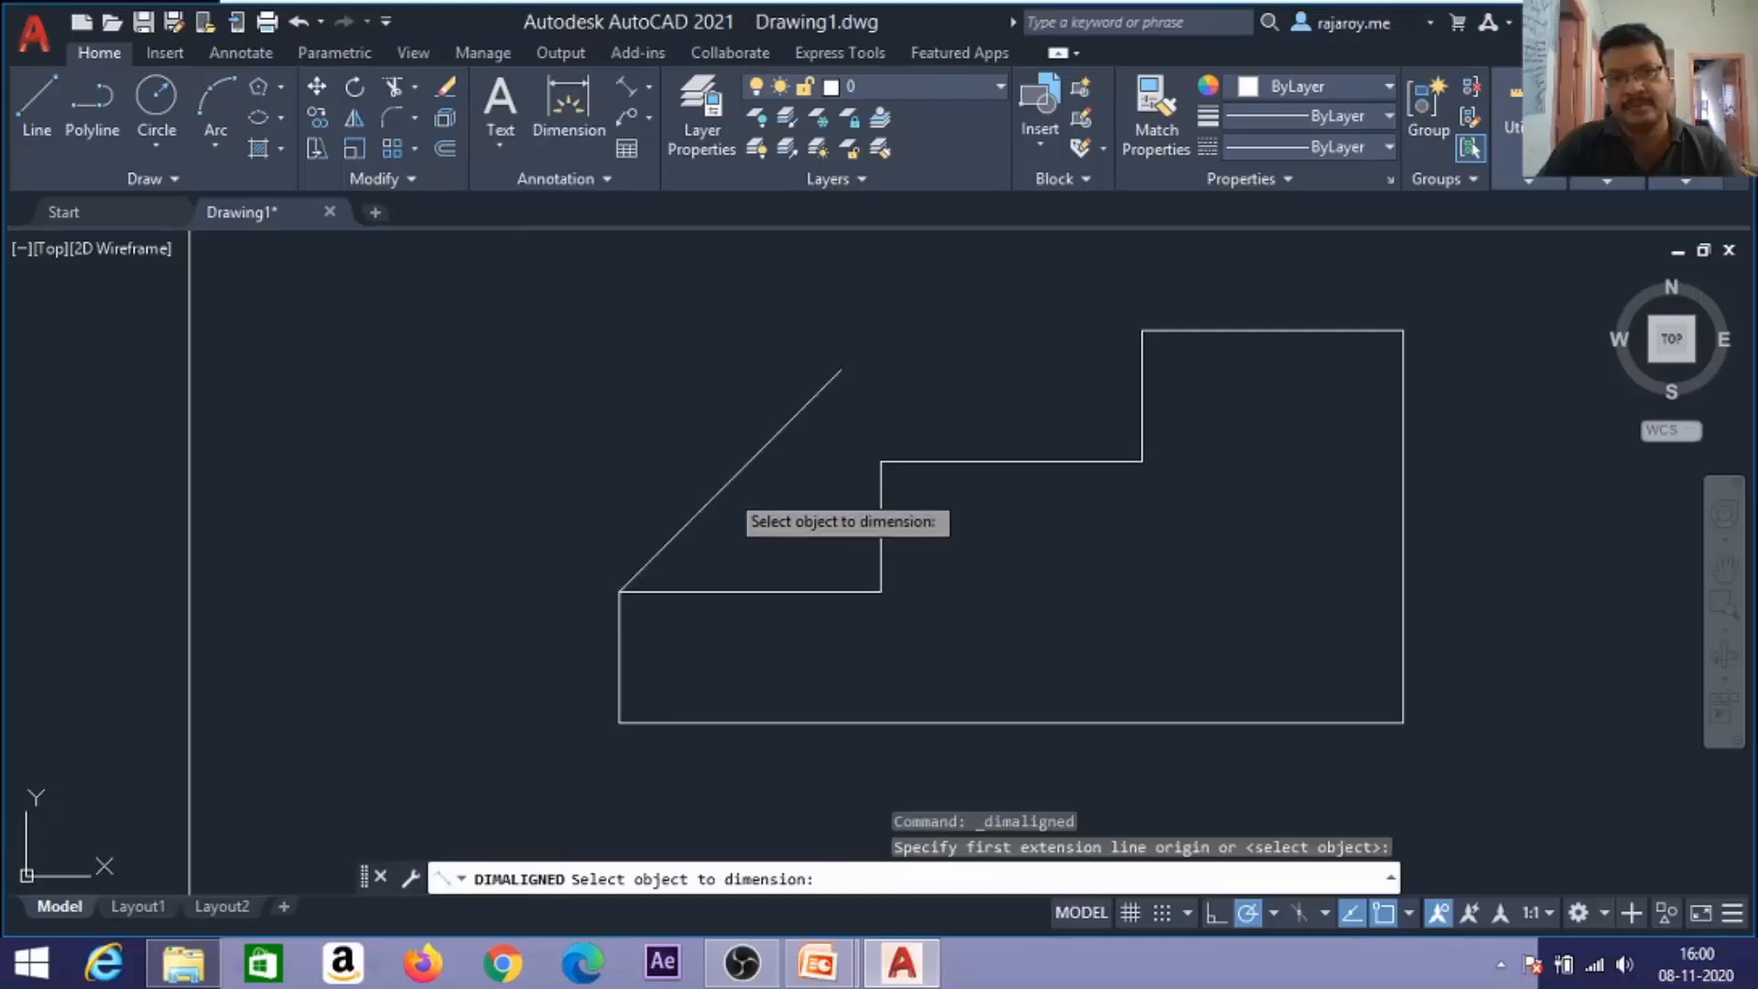
{"action": "left_click", "coordinate": [723, 497]}
{"action": "left_click", "coordinate": [698, 433]}
Add an angular dimension between the sloping line and the lowest step's horizontal edge, placed inside the angle.
{"action": "left_click", "coordinate": [650, 90]}
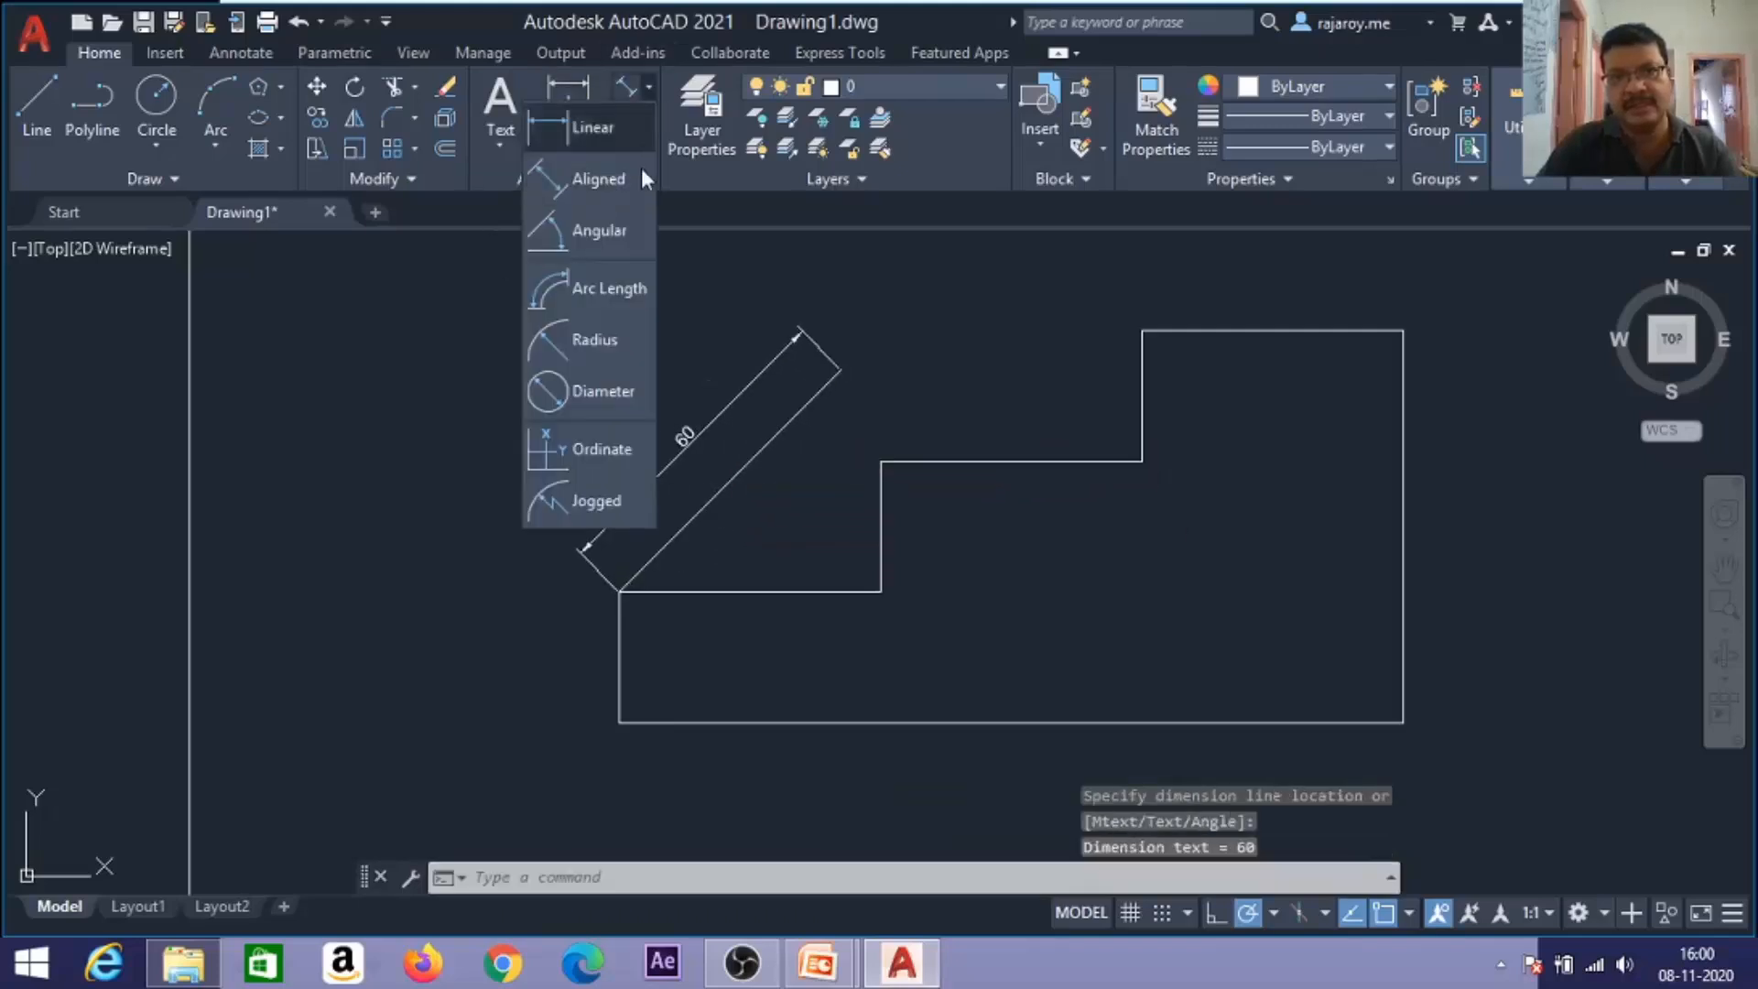
{"action": "left_click", "coordinate": [636, 228]}
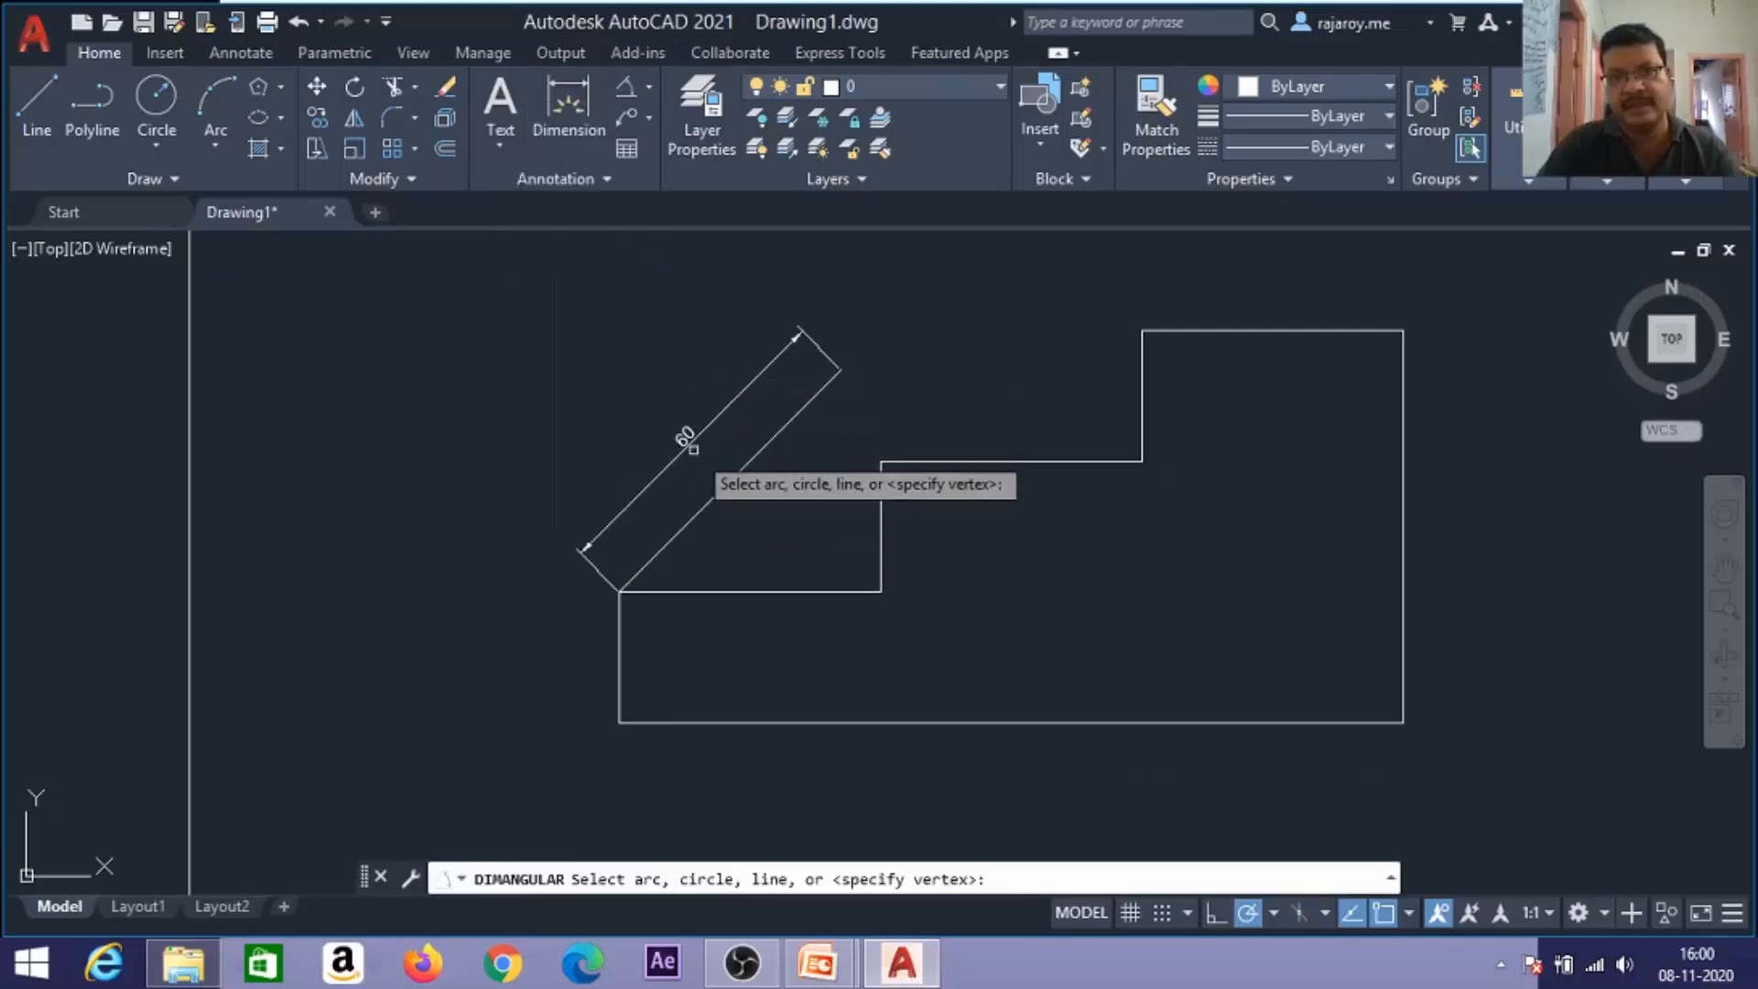
{"action": "left_click", "coordinate": [690, 520]}
{"action": "left_click", "coordinate": [687, 591]}
{"action": "left_click", "coordinate": [730, 547]}
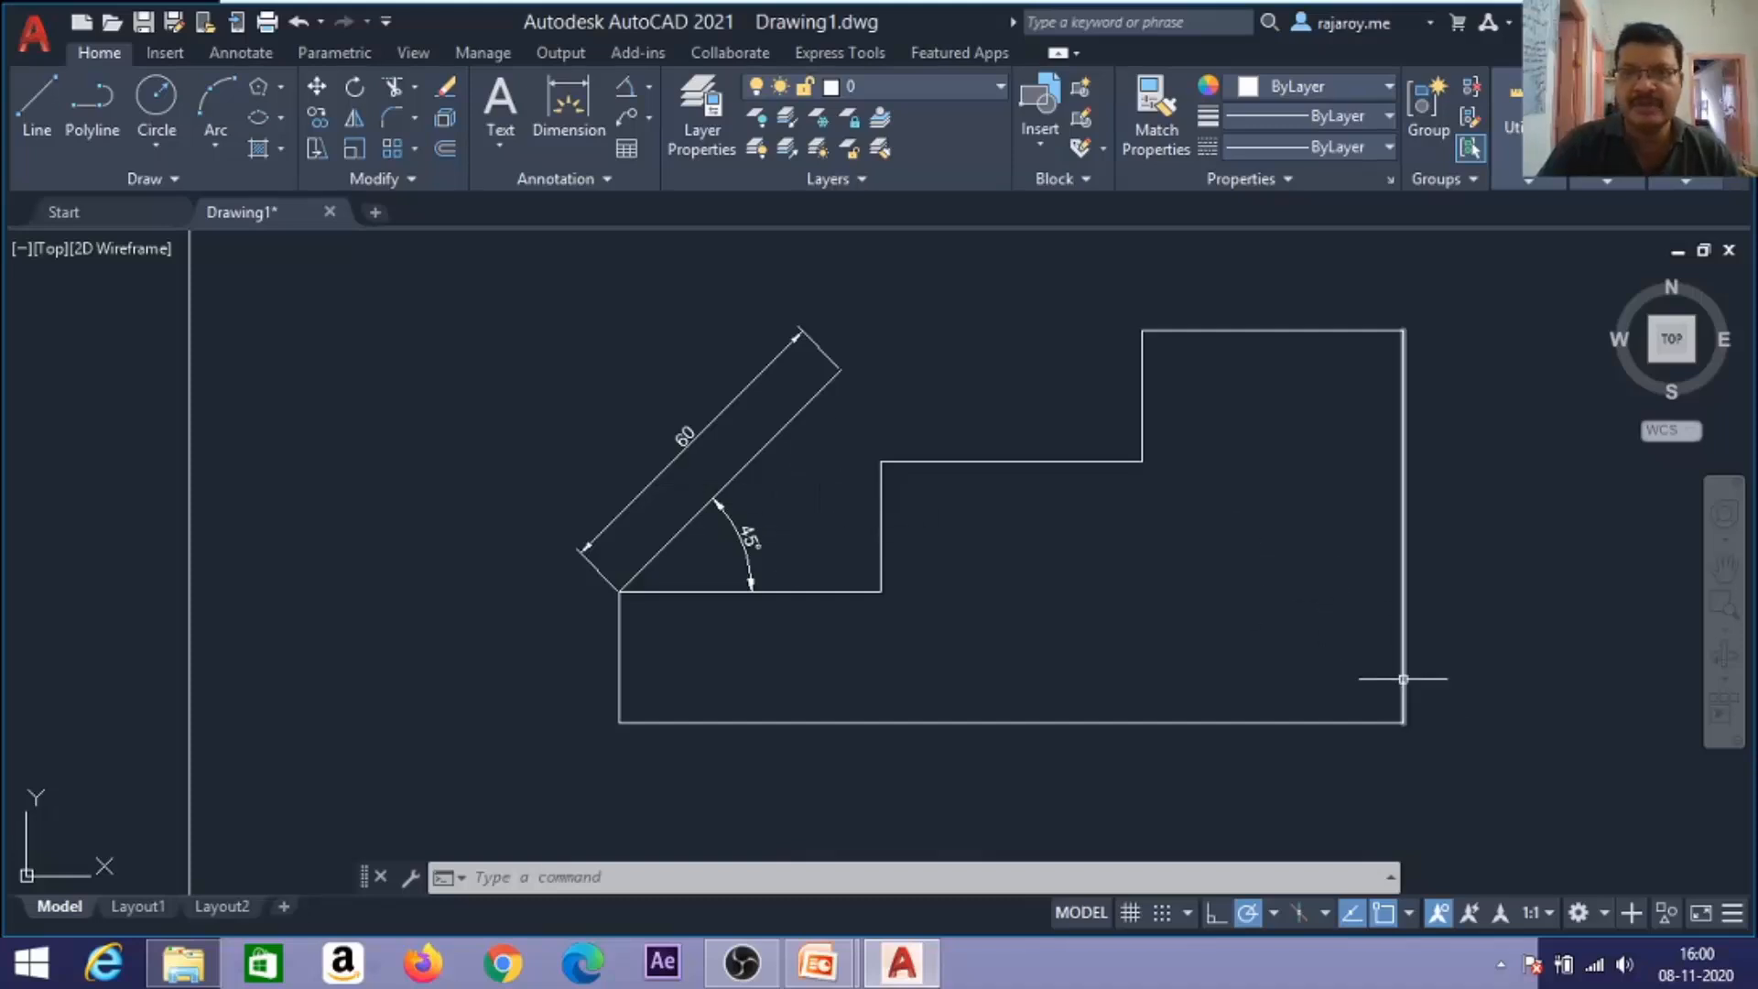
Switch to the presentation slide listing the AutoCAD 2021 topics.
{"action": "key", "text": "alt+Tab"}
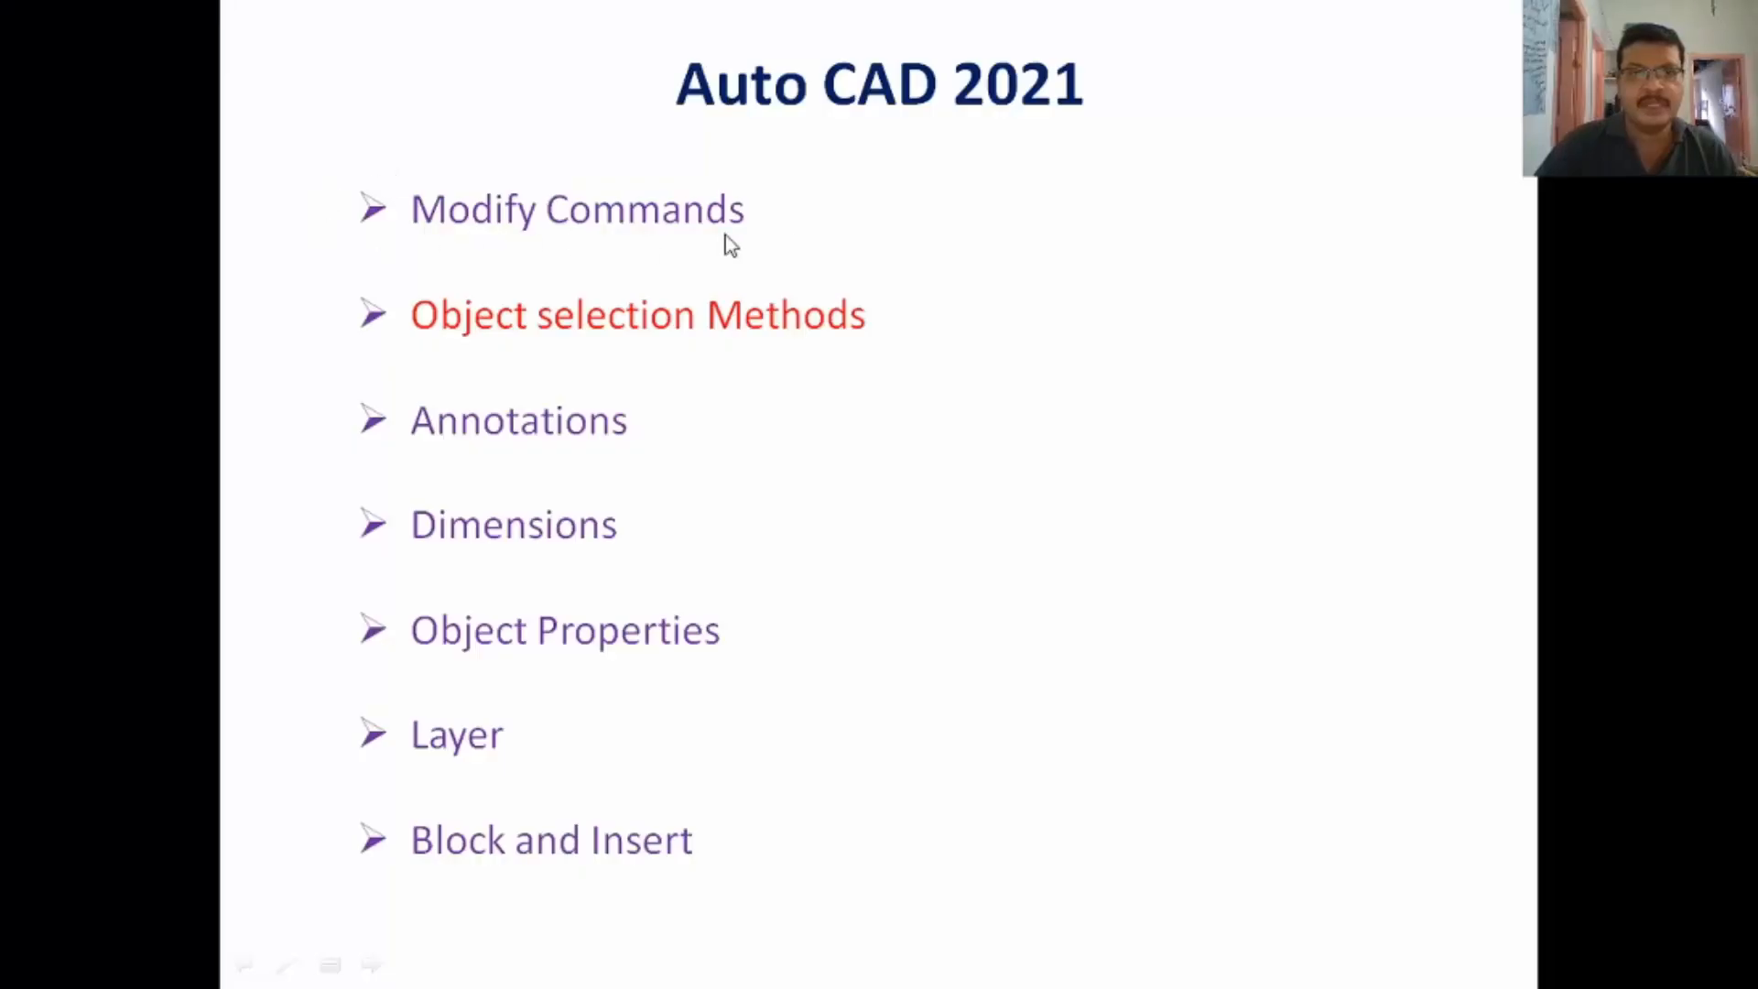